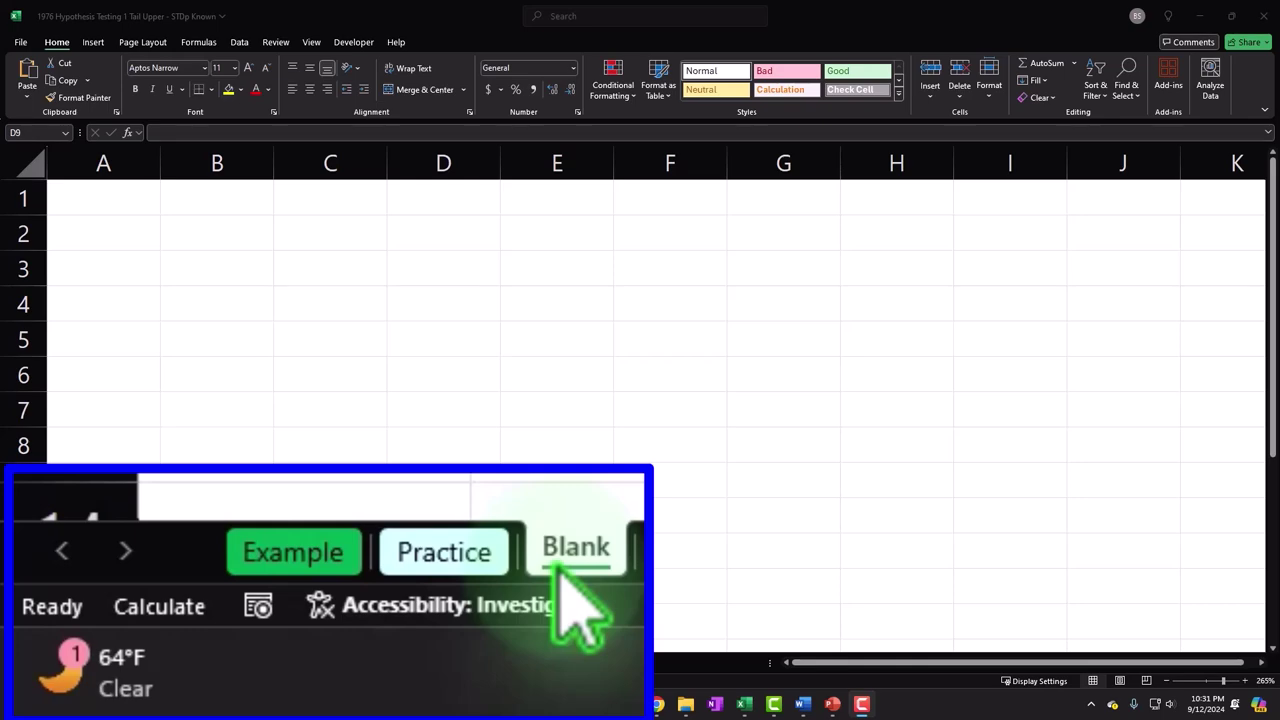
Show the Example worksheet and scroll right to its upper-tail bell-curve chart
click(334, 557)
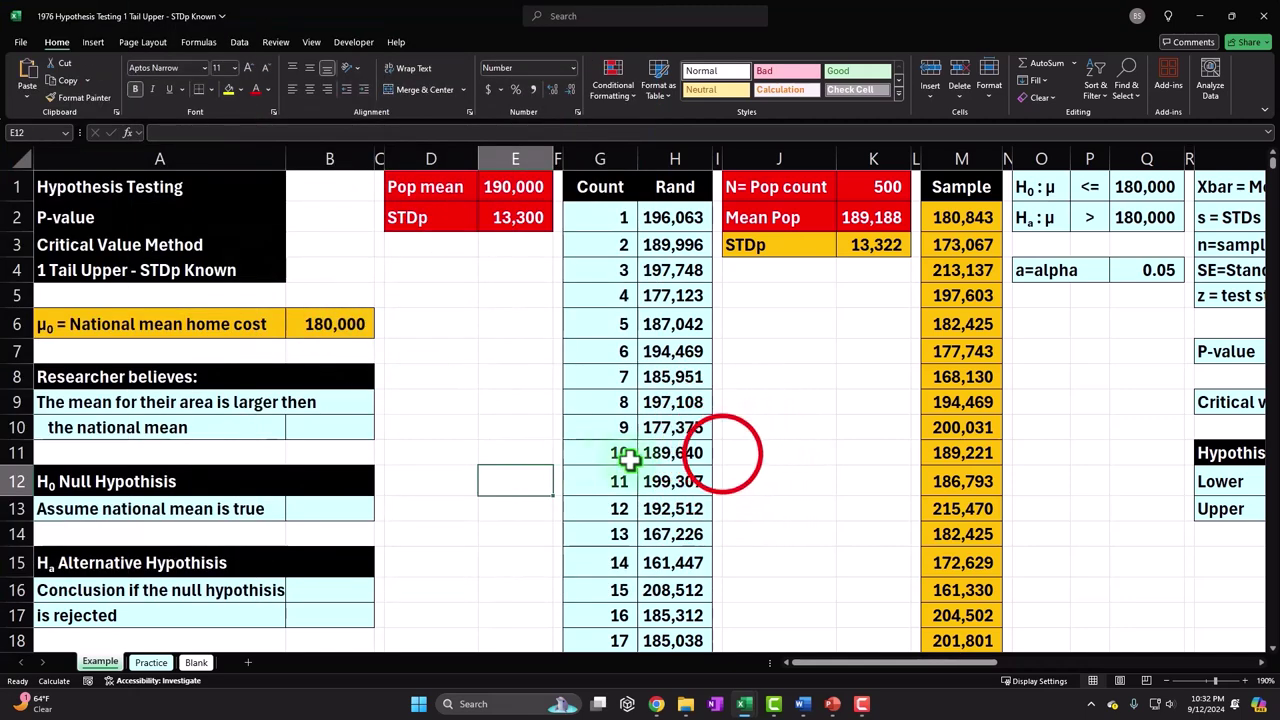
click(728, 452)
drag(829, 663, 1130, 680)
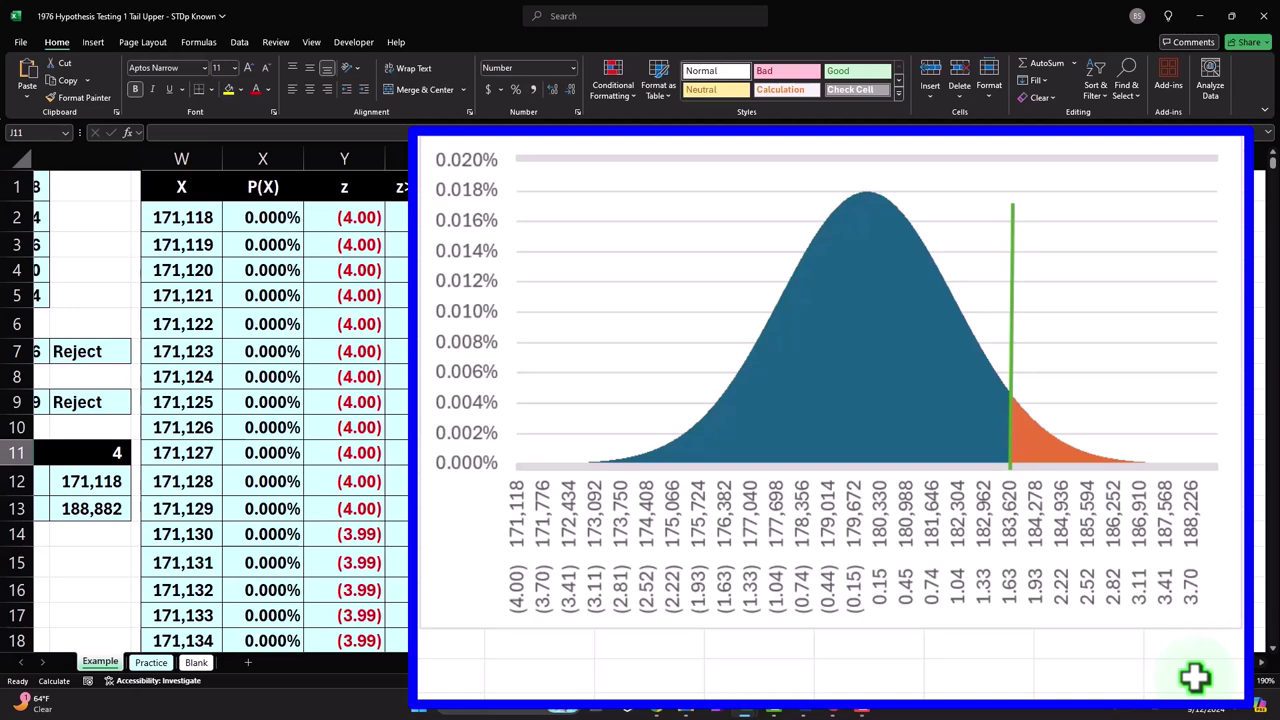
Move the chart's green marker line into the right tail, then scroll back to column A
drag(1012, 322, 858, 306)
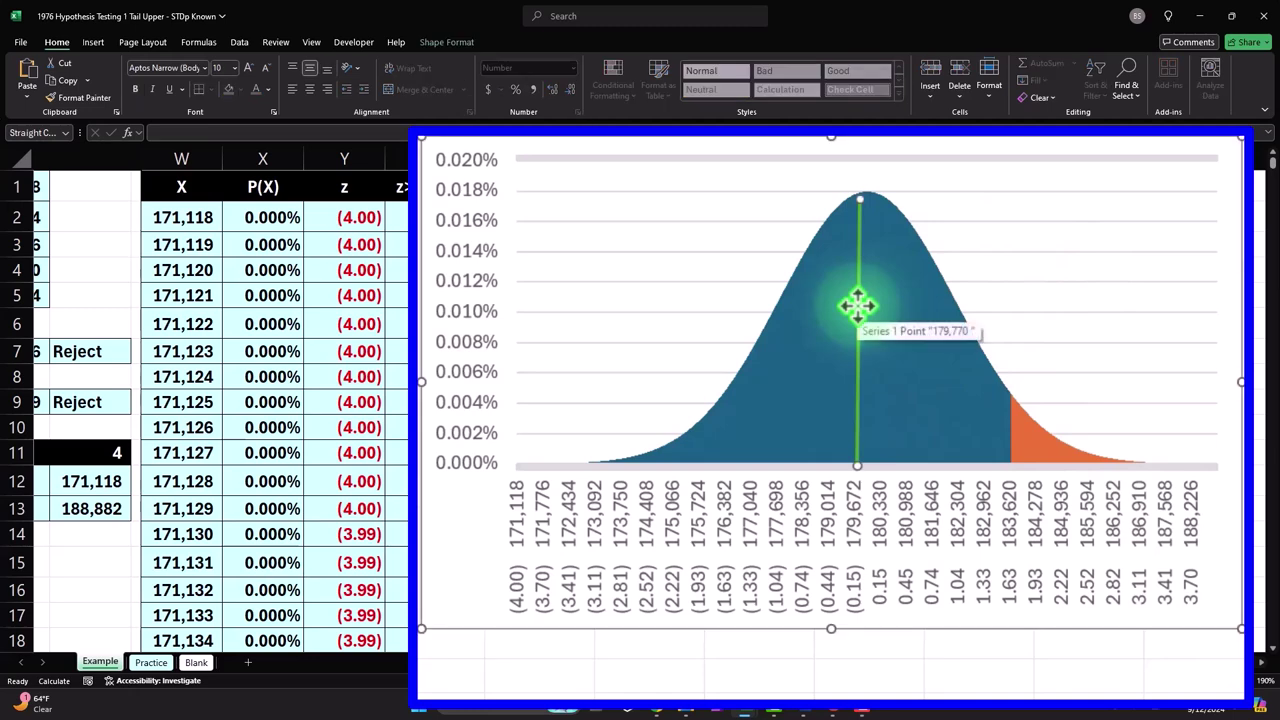
drag(857, 305, 1020, 308)
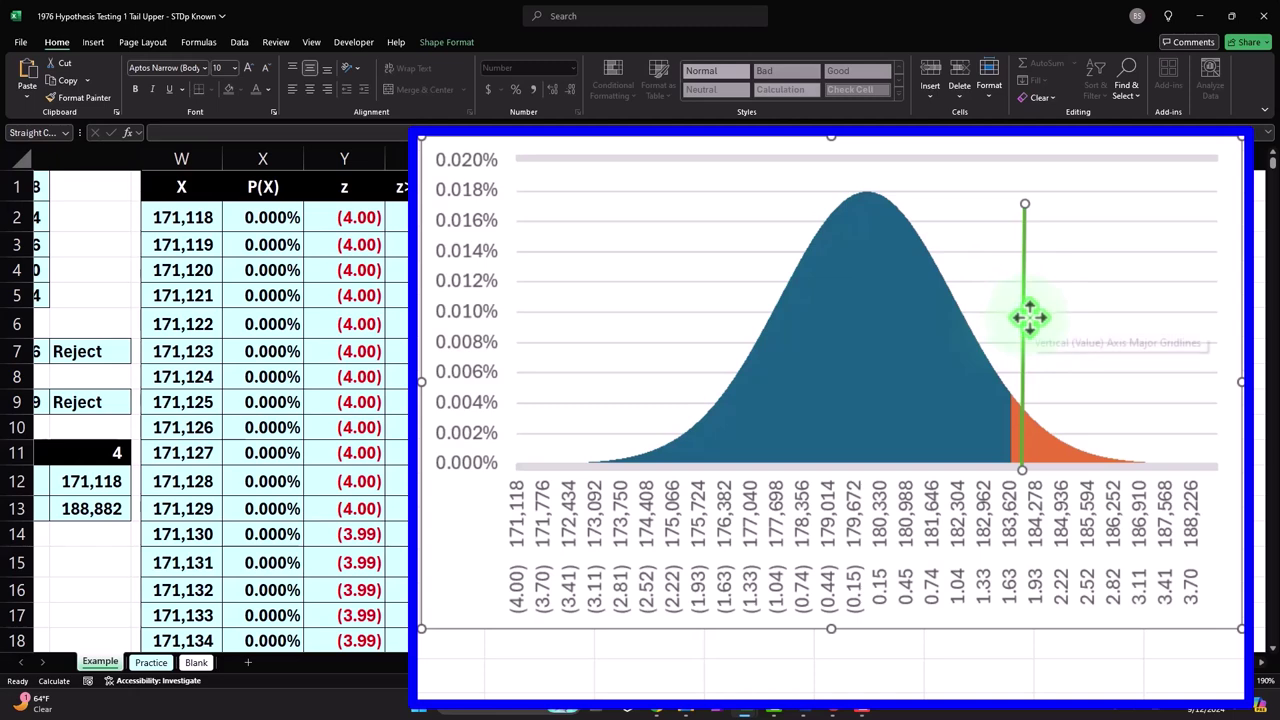
drag(1029, 317, 874, 308)
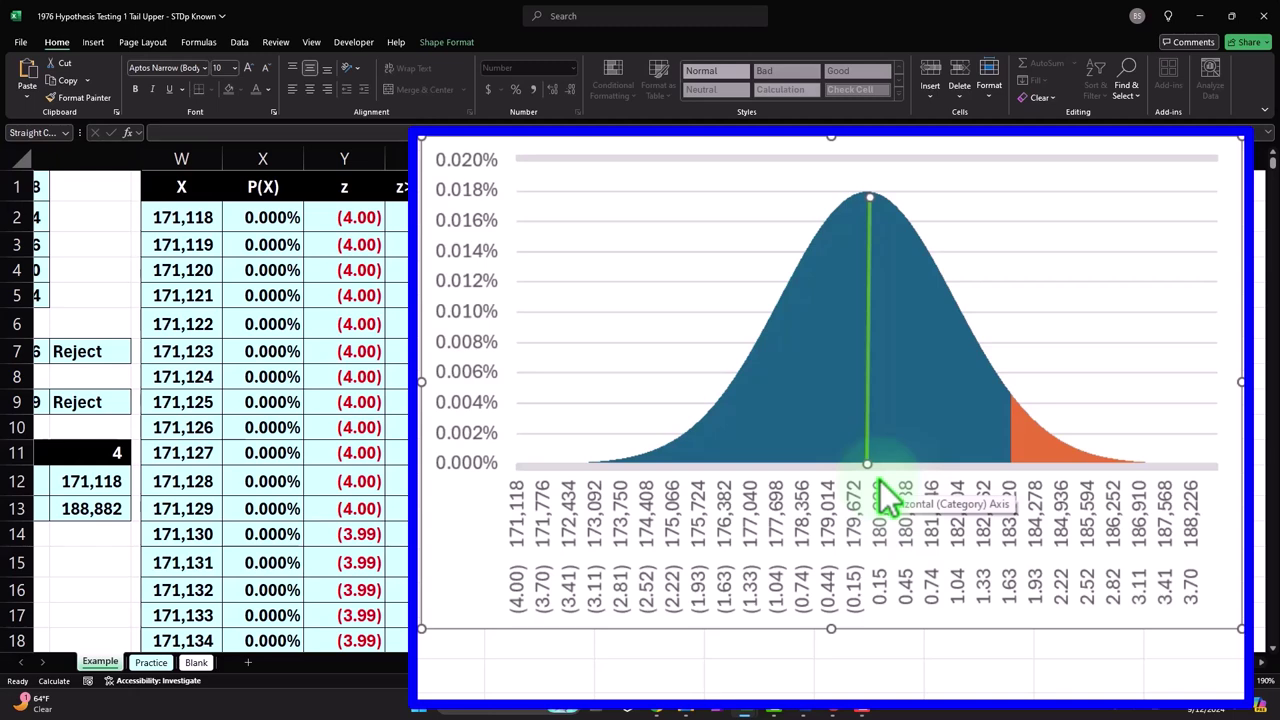
click(870, 378)
drag(869, 371, 866, 368)
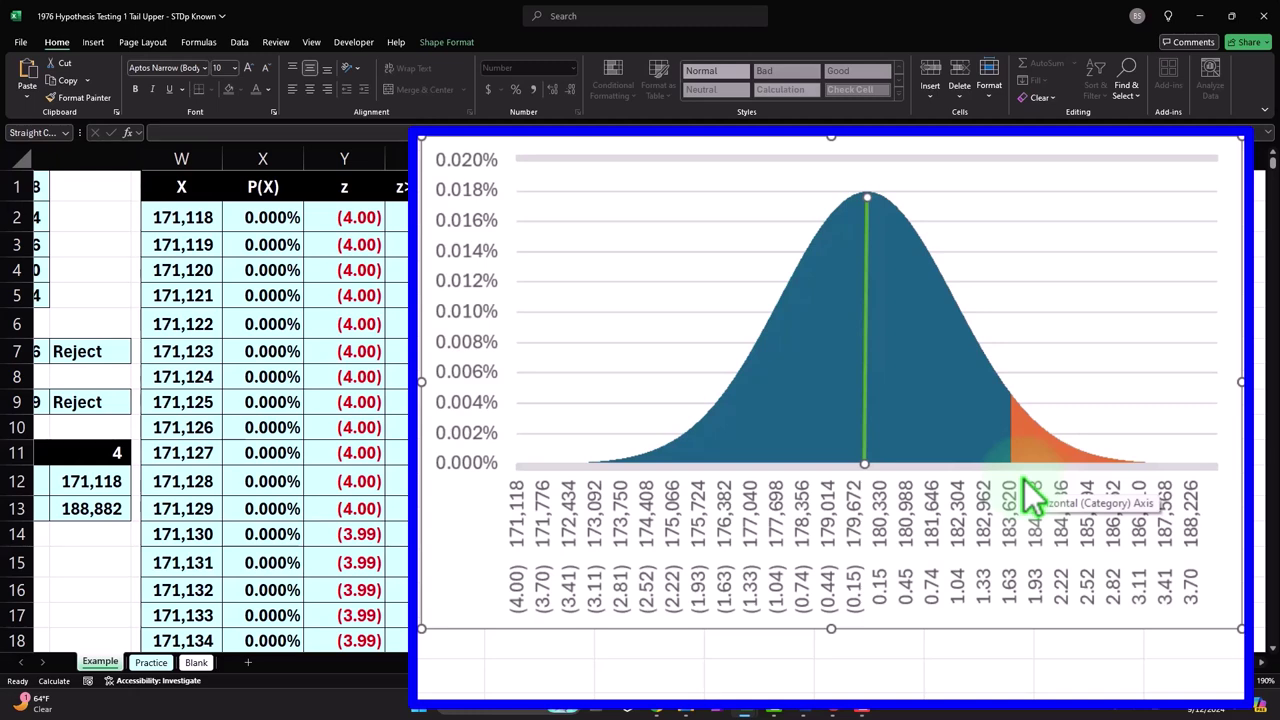
click(868, 385)
drag(871, 366, 1116, 345)
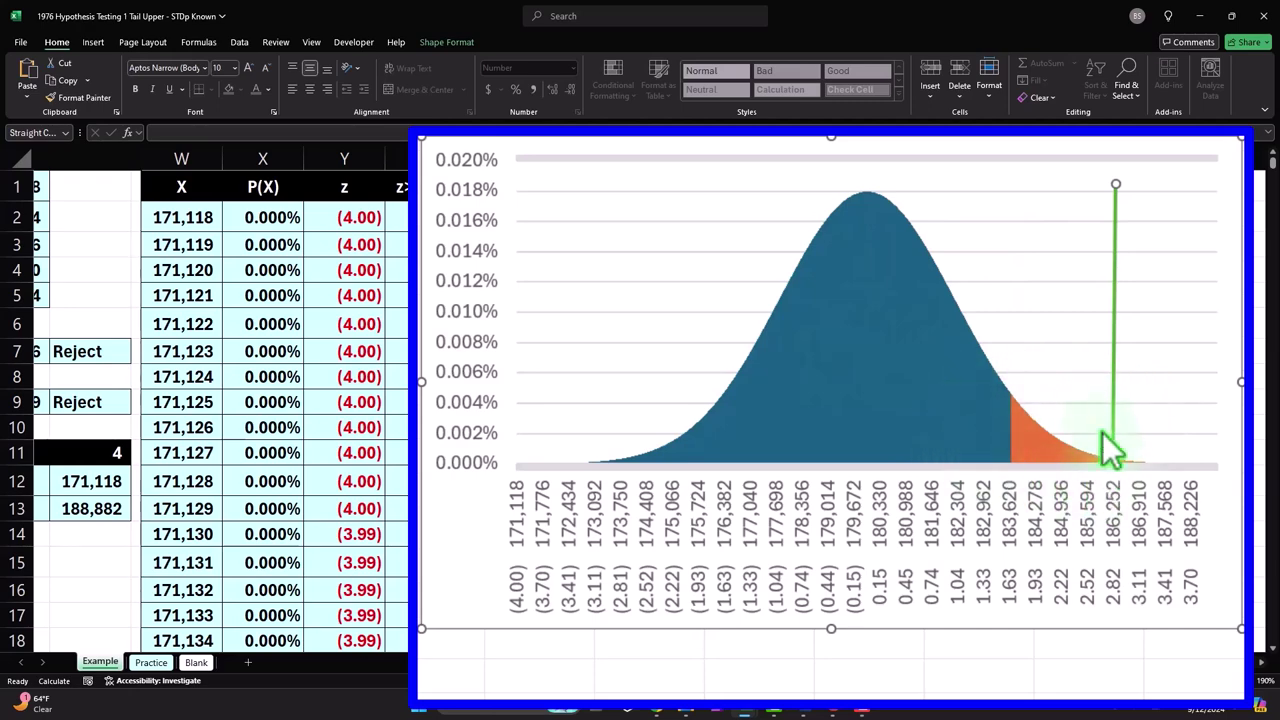
click(1110, 662)
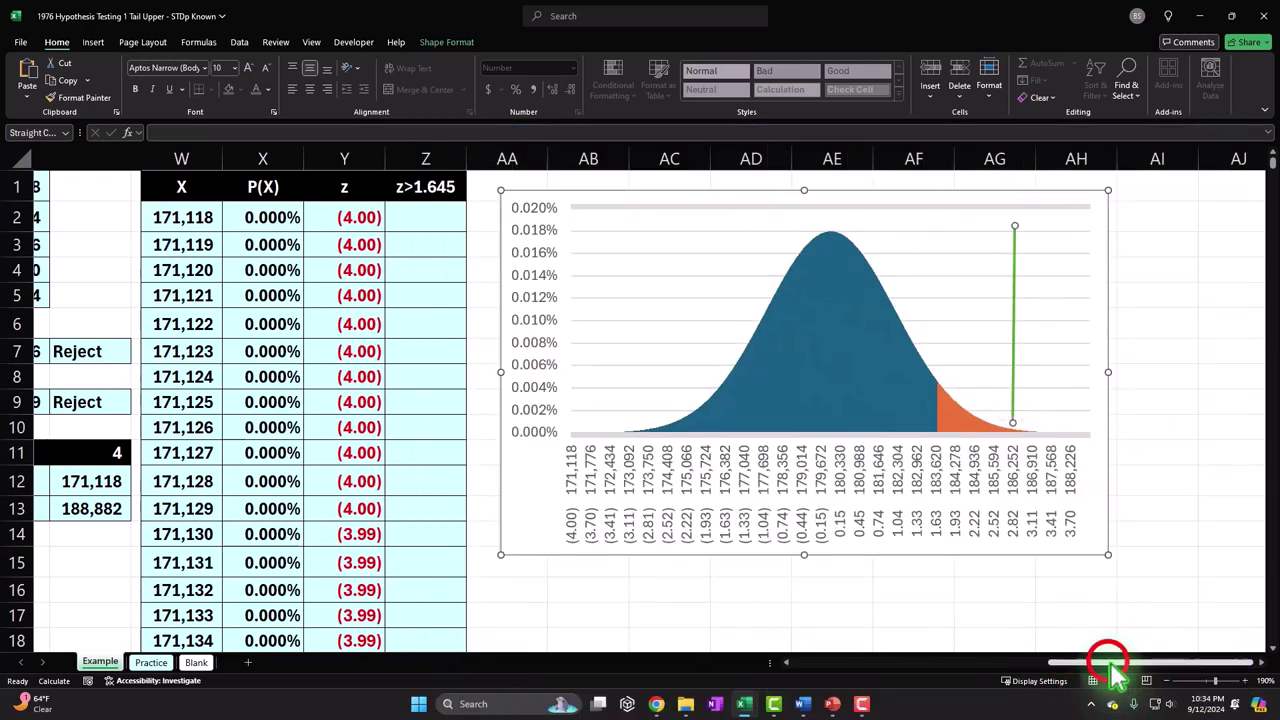
drag(1113, 668, 855, 668)
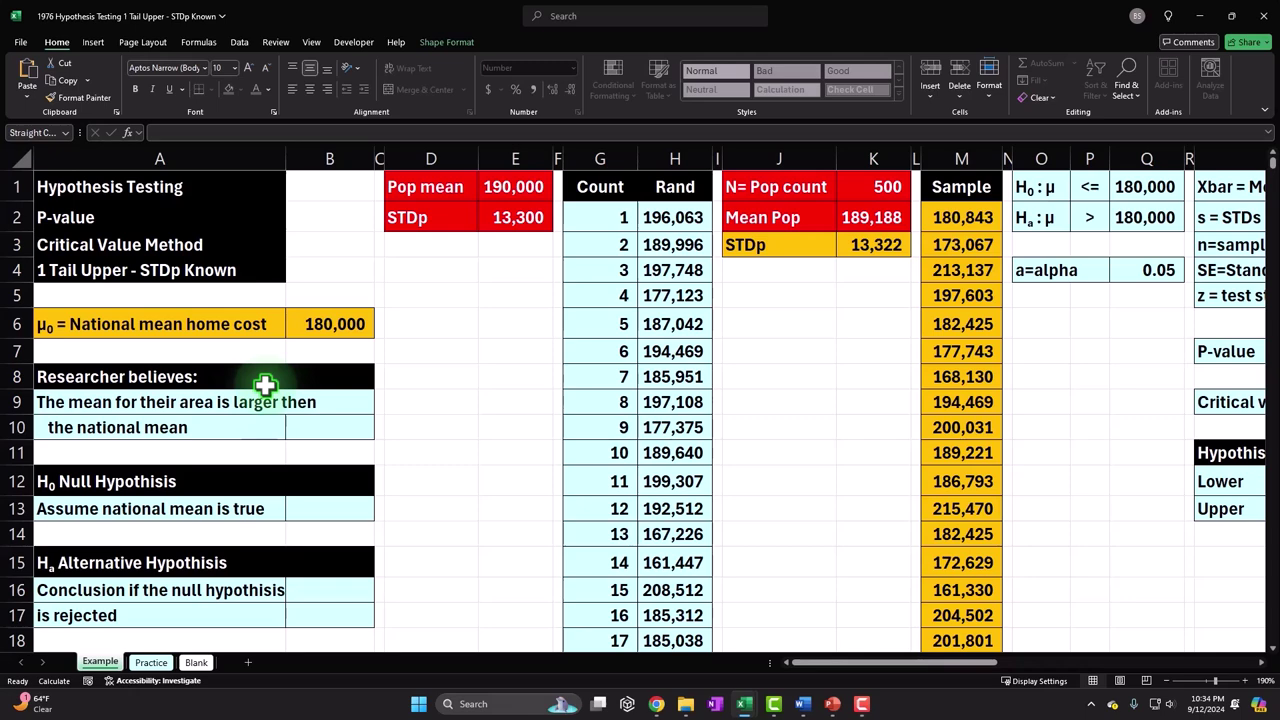
Review the Example sheet's national mean, Pop mean and STDp, N label and Sample formulas
click(447, 282)
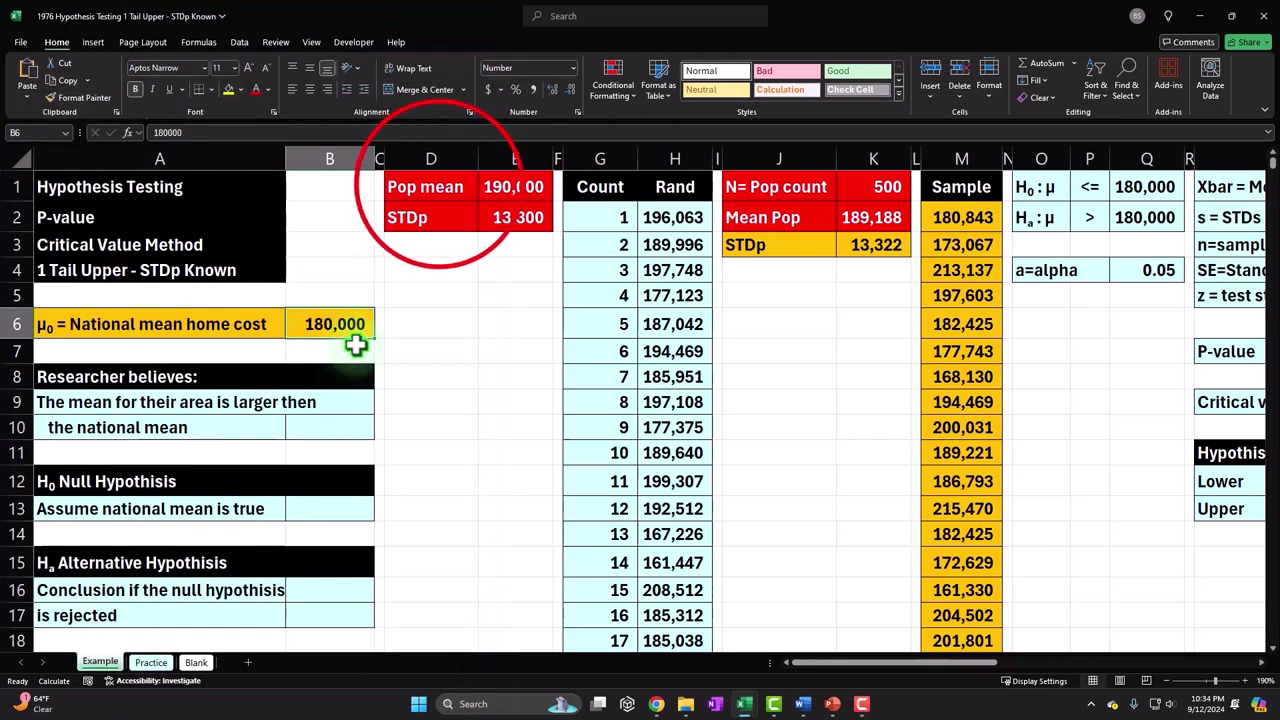
drag(460, 190, 491, 212)
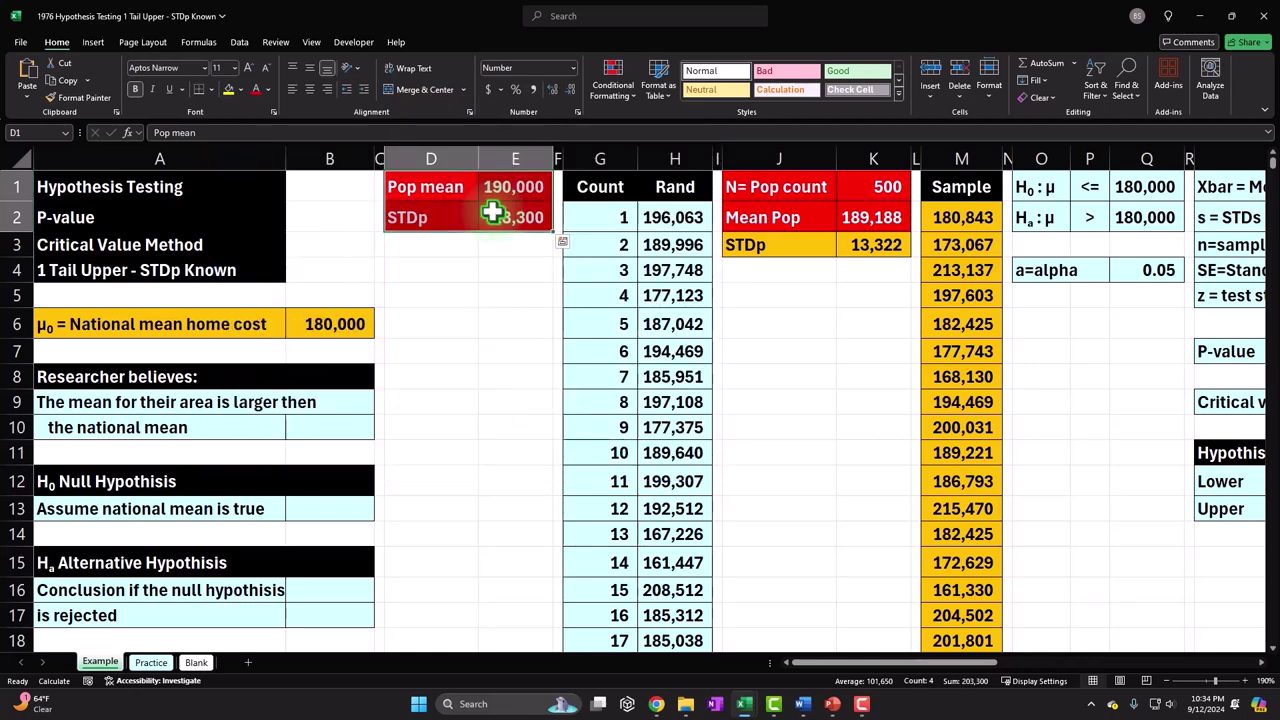
click(718, 238)
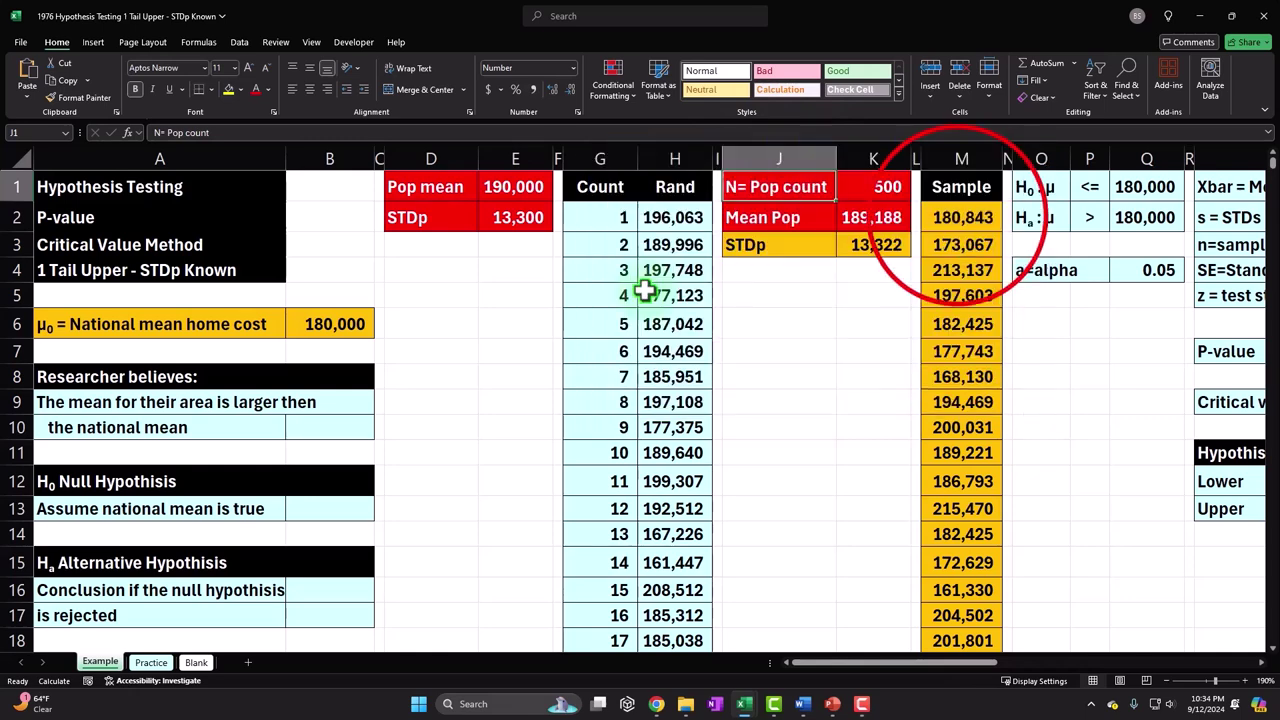
click(958, 217)
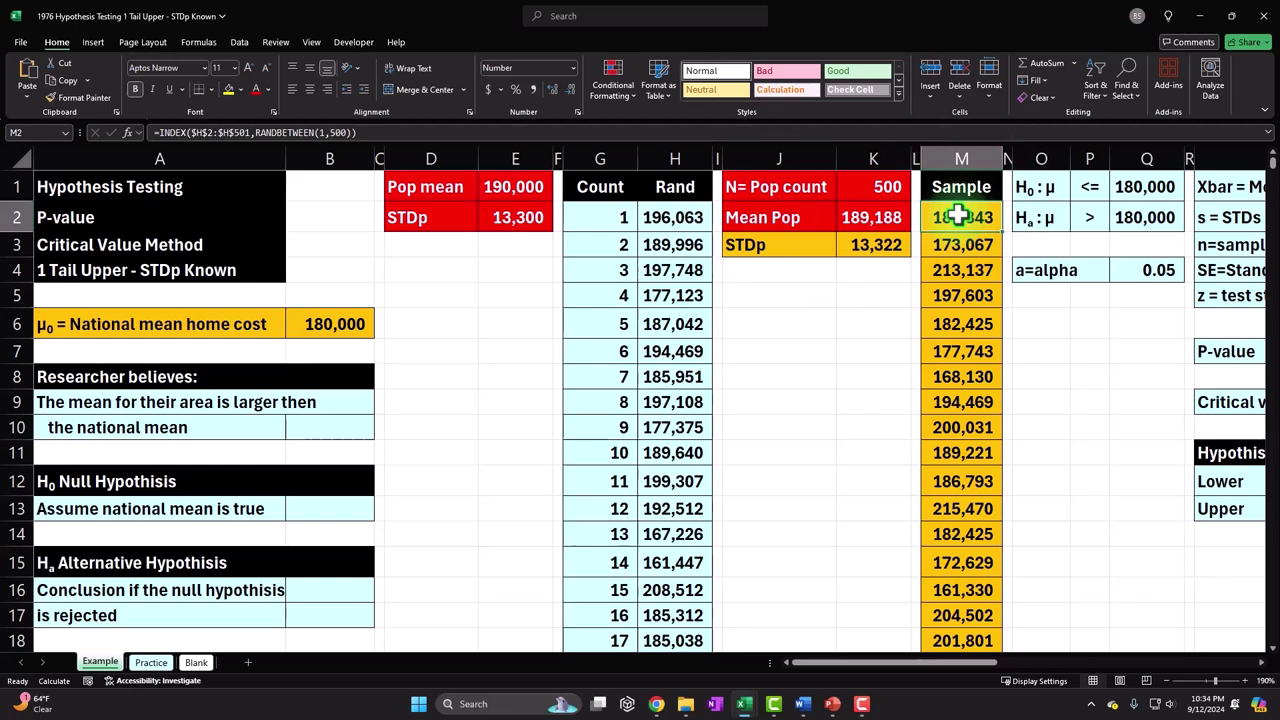
key(Right)
key(Right)
key(Right)
key(Right)
key(Right)
key(Right)
key(Right)
key(Right)
key(Right)
key(Right)
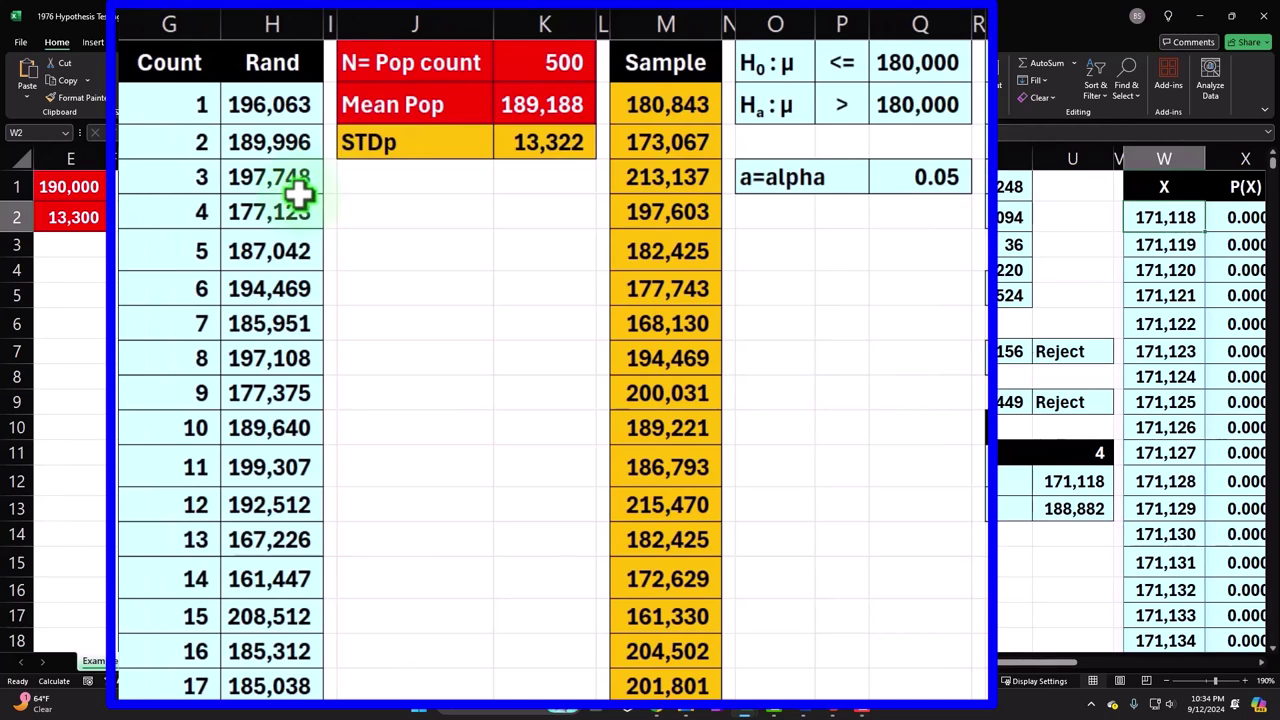
Check the H0 value and label cells, then switch to the Practice worksheet
click(883, 60)
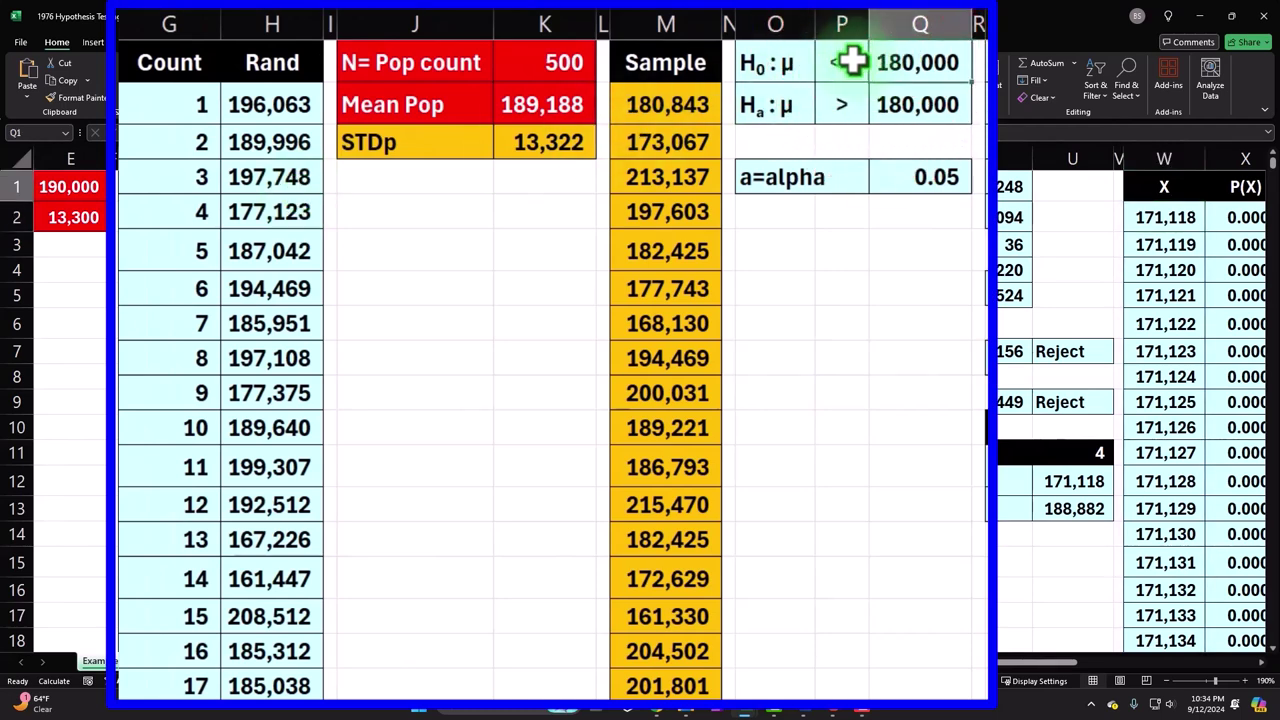
key(Left)
key(Left)
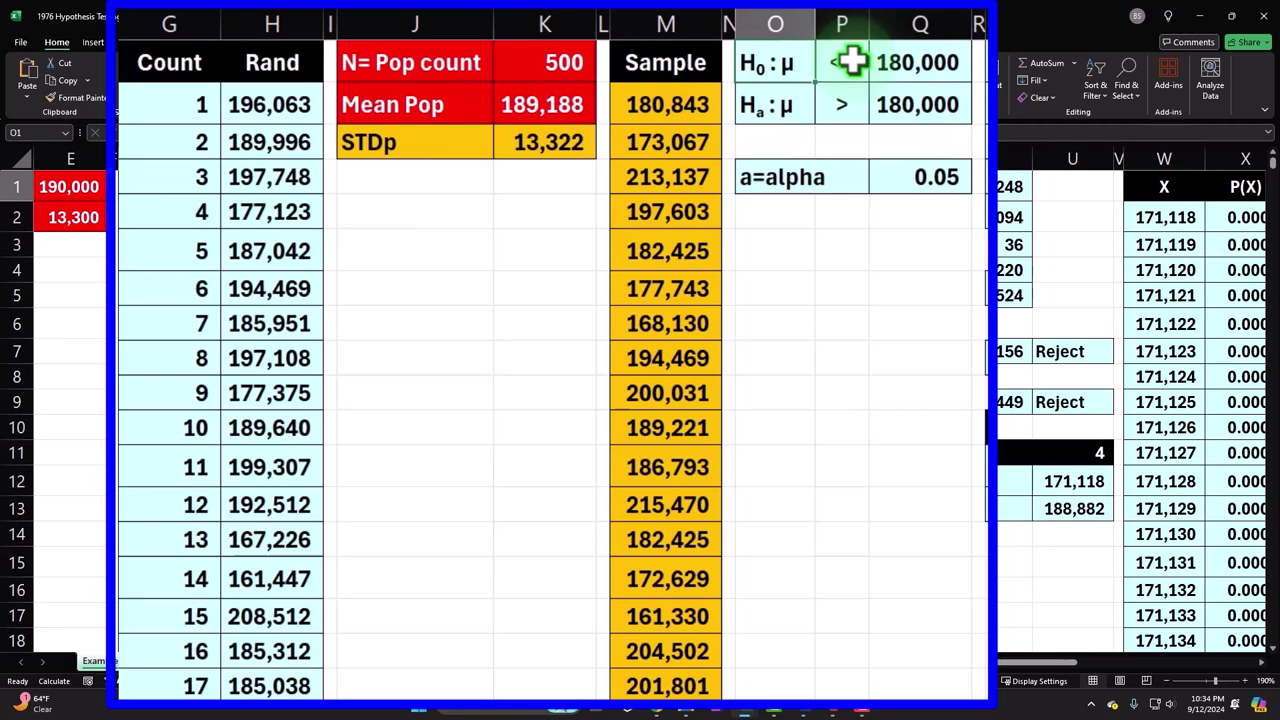
key(Down)
key(Down)
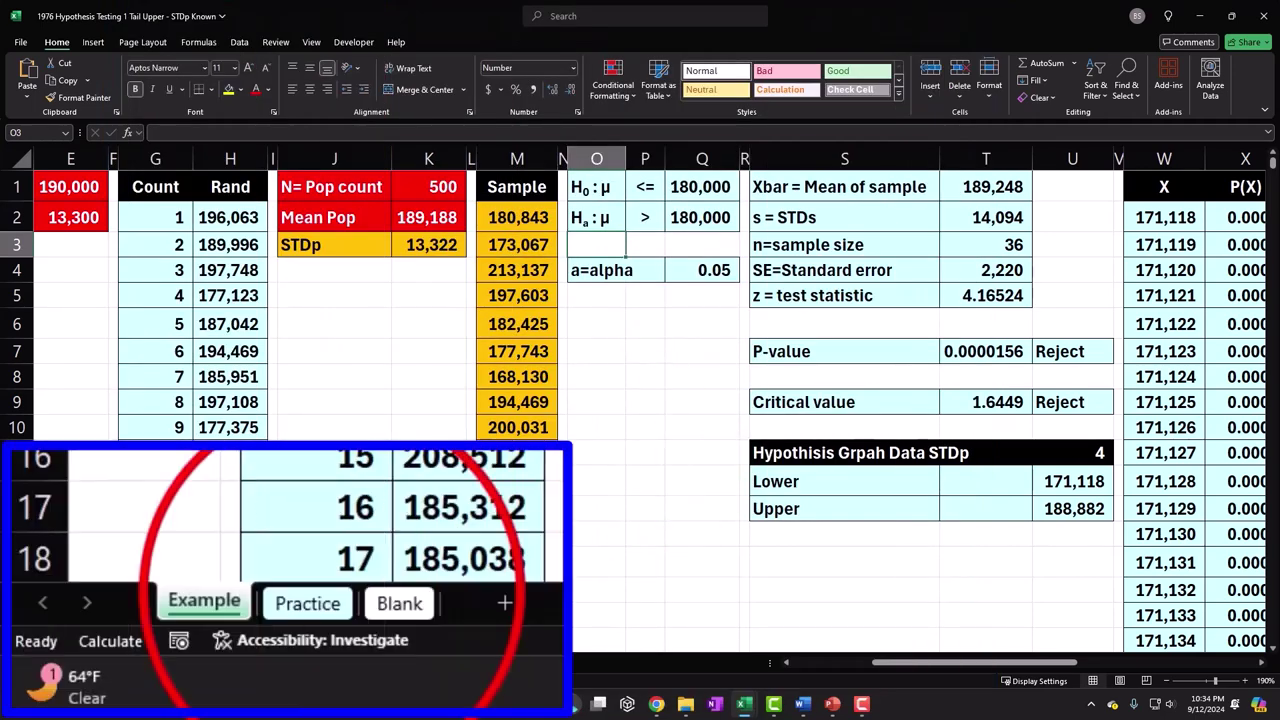
click(151, 662)
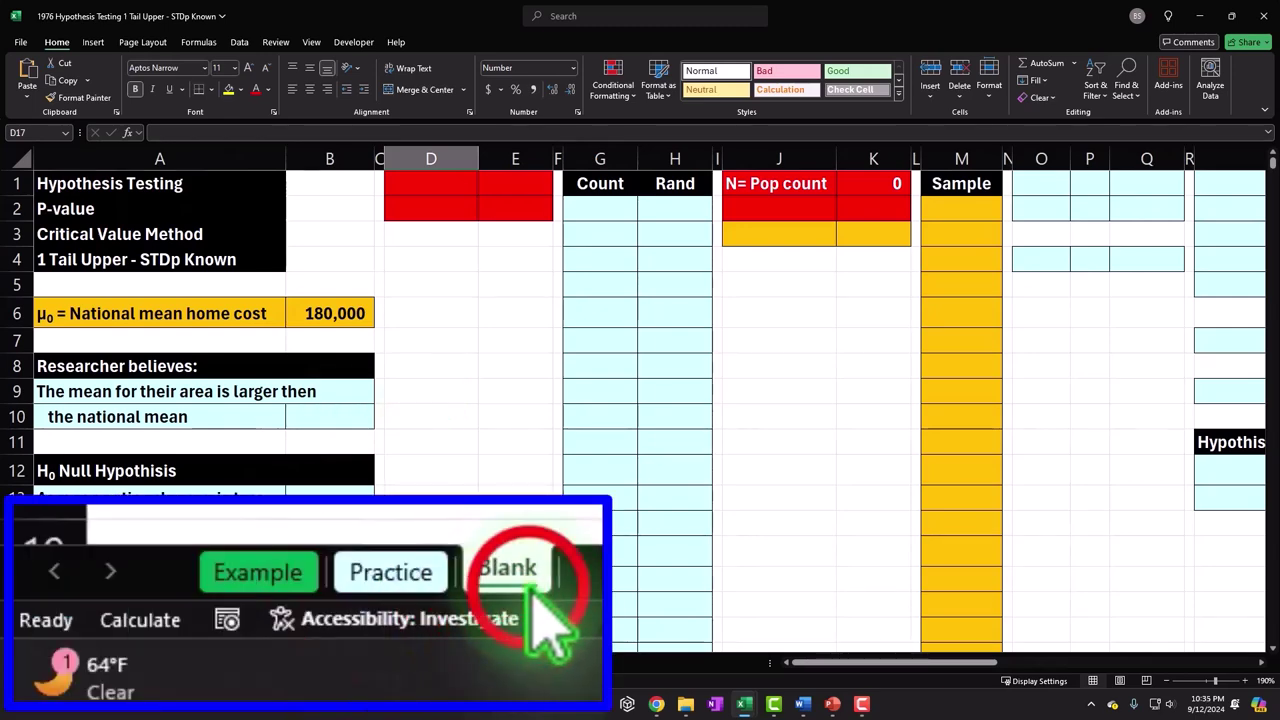
Format every Blank sheet cell as Currency with no symbol, 0 decimals, red bracketed negatives
click(196, 662)
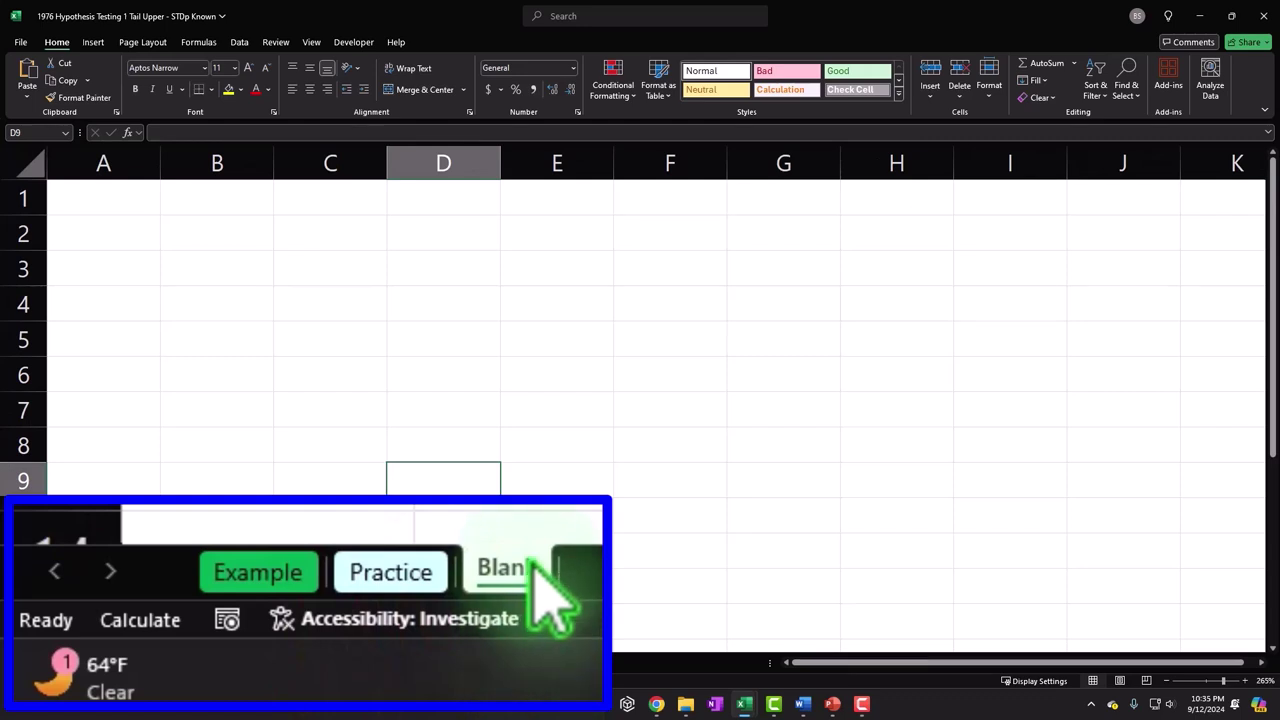
click(27, 170)
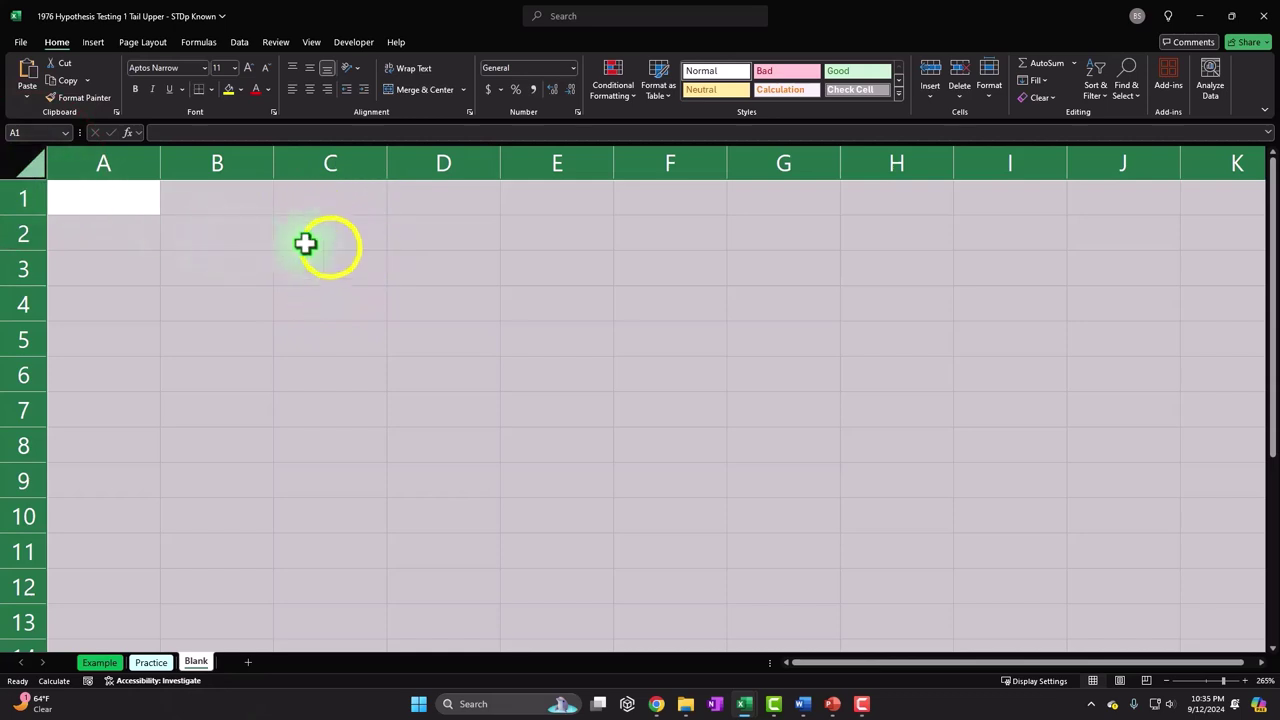
right_click(332, 258)
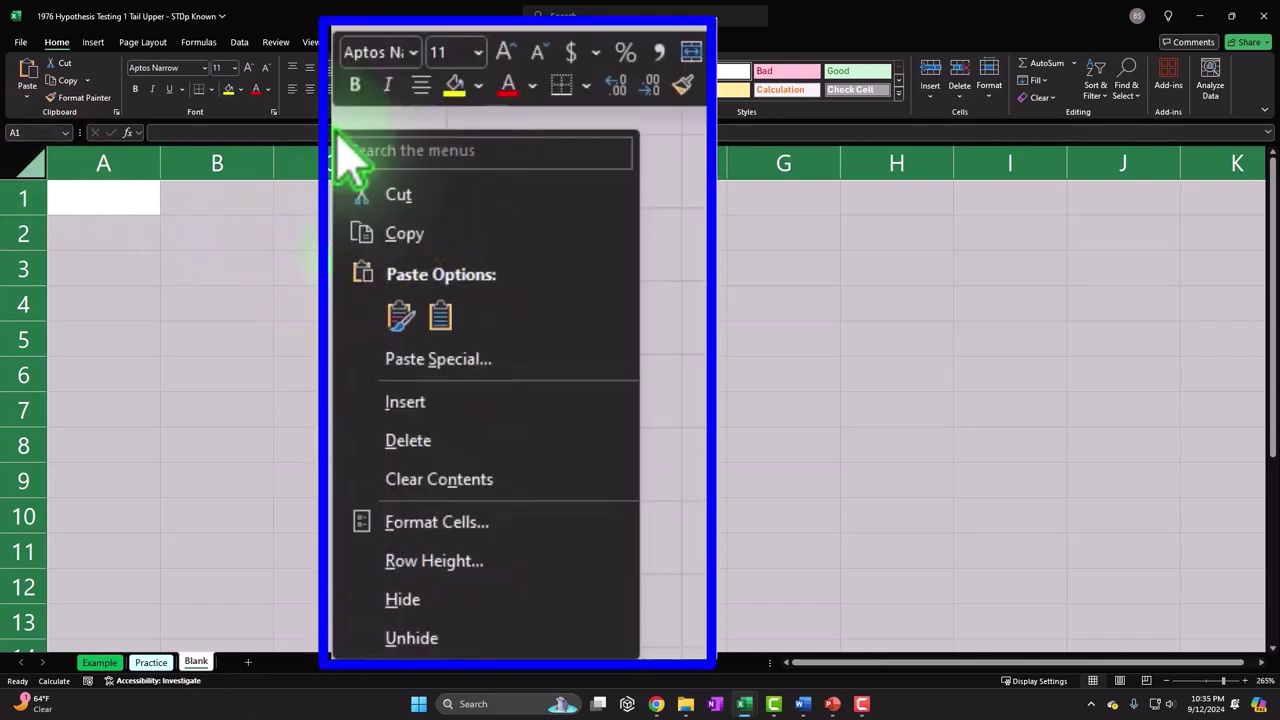
click(478, 522)
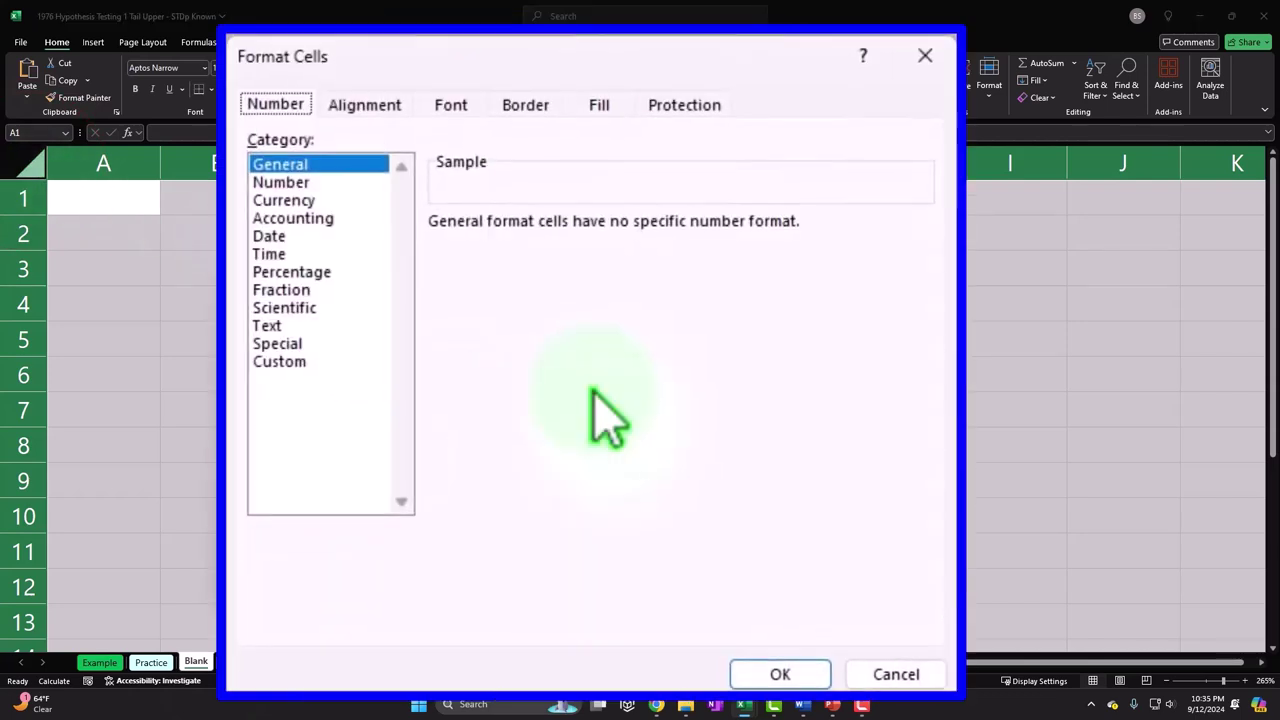
click(310, 200)
click(478, 366)
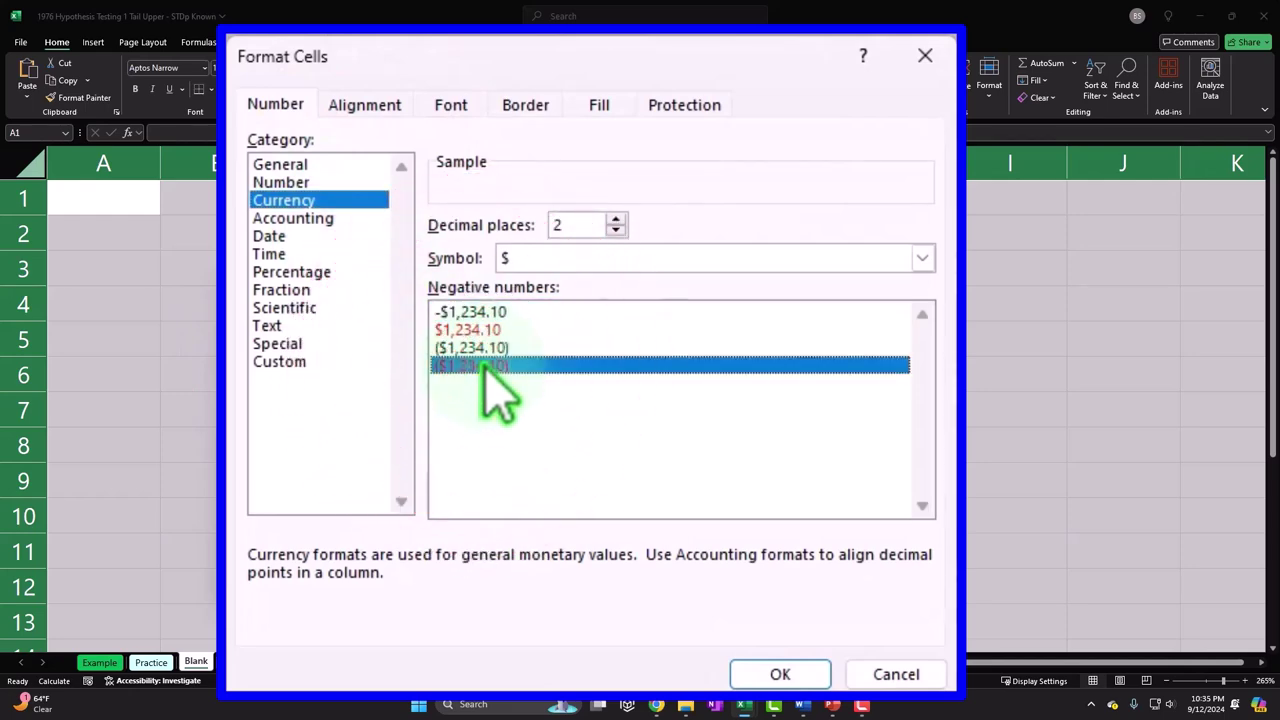
click(597, 258)
click(594, 284)
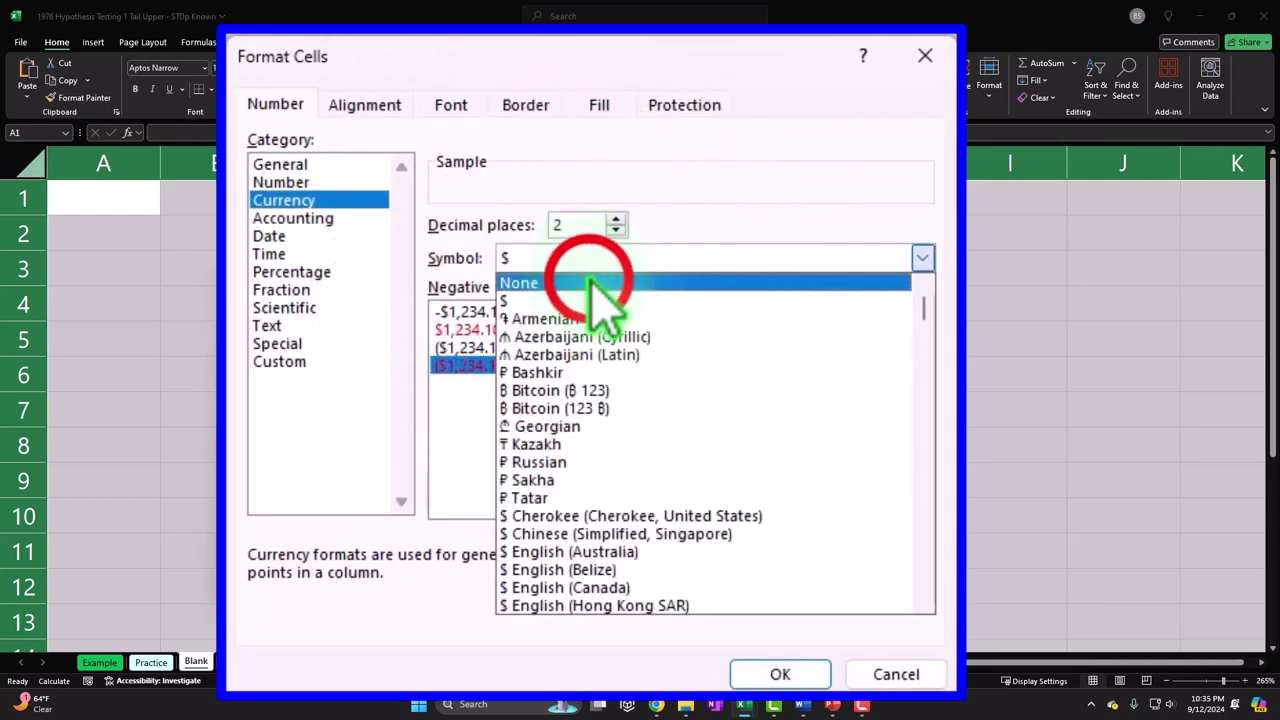
double_click(617, 229)
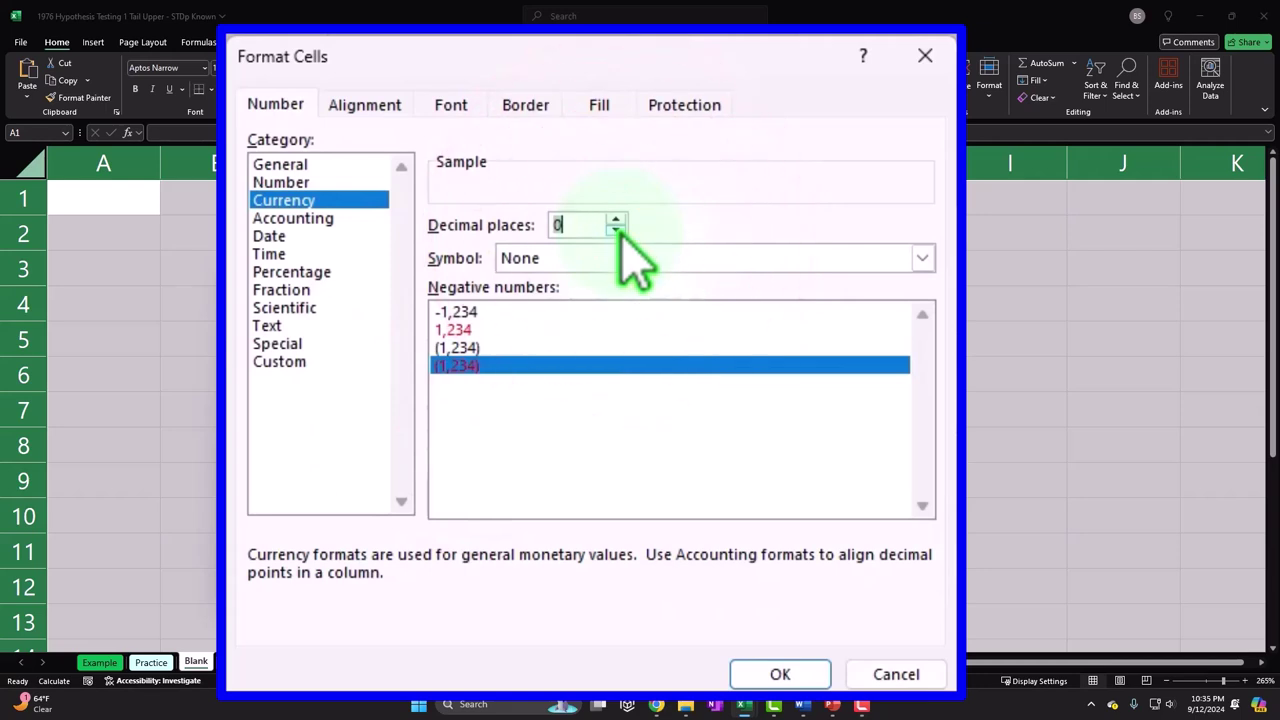
click(782, 674)
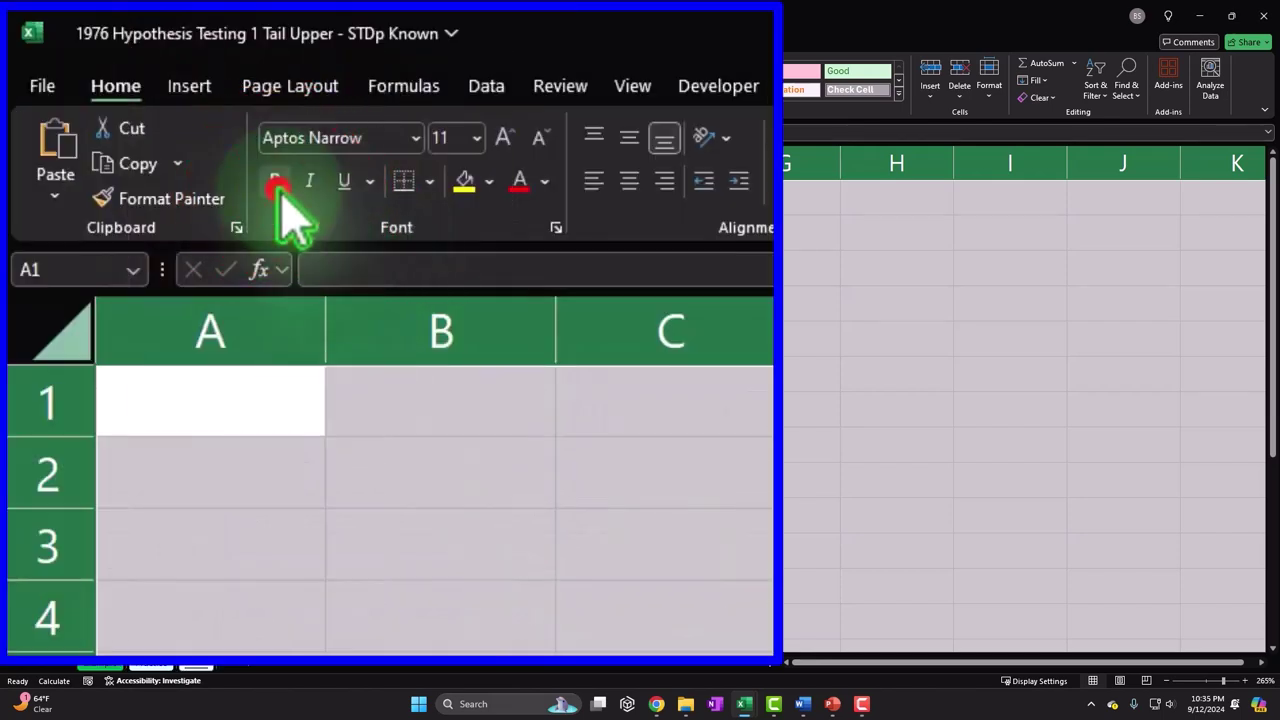
Enter 'Hypothisis Testing' in A1 and '1 Tail Upper - STDp Know' in A2
click(243, 420)
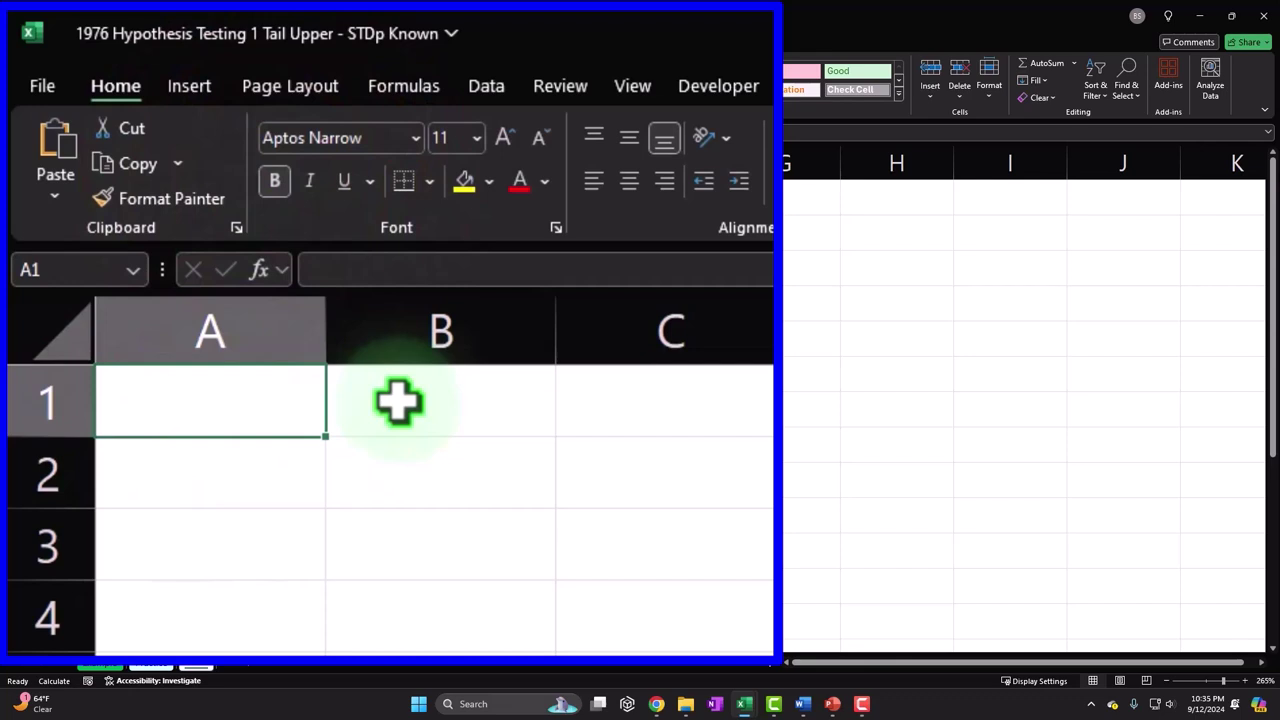
text(H)
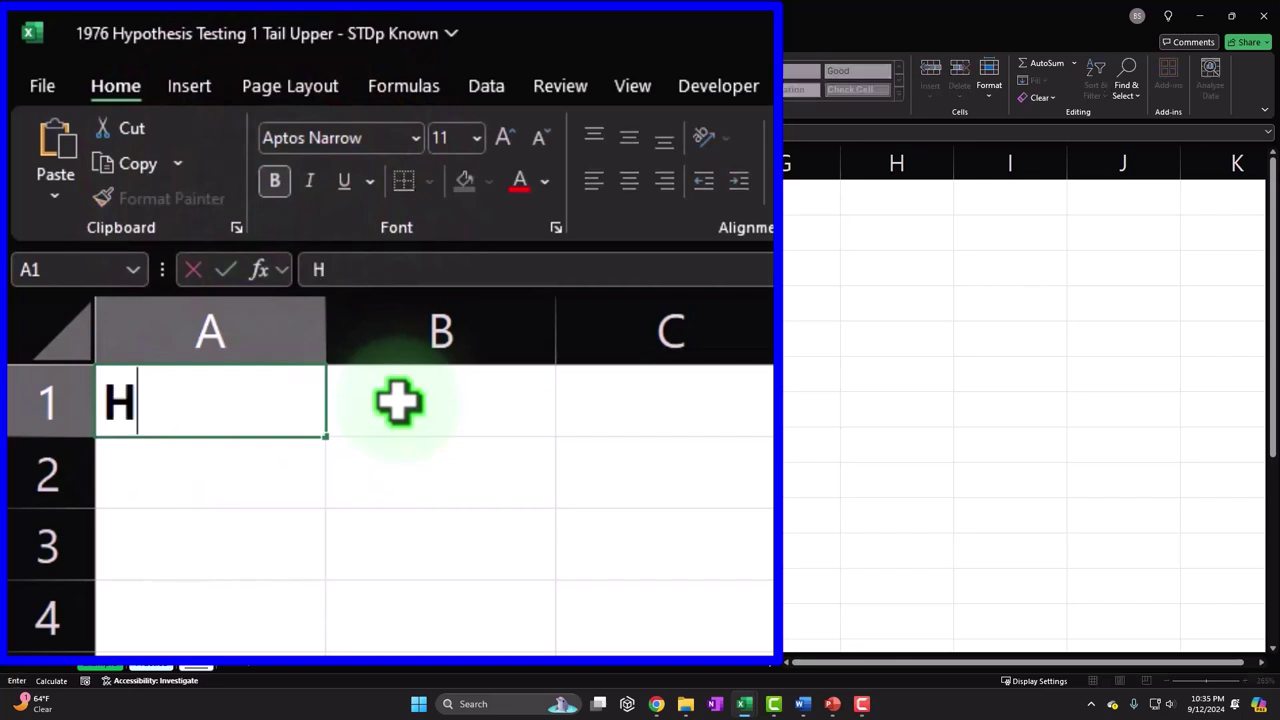
text(ypothi)
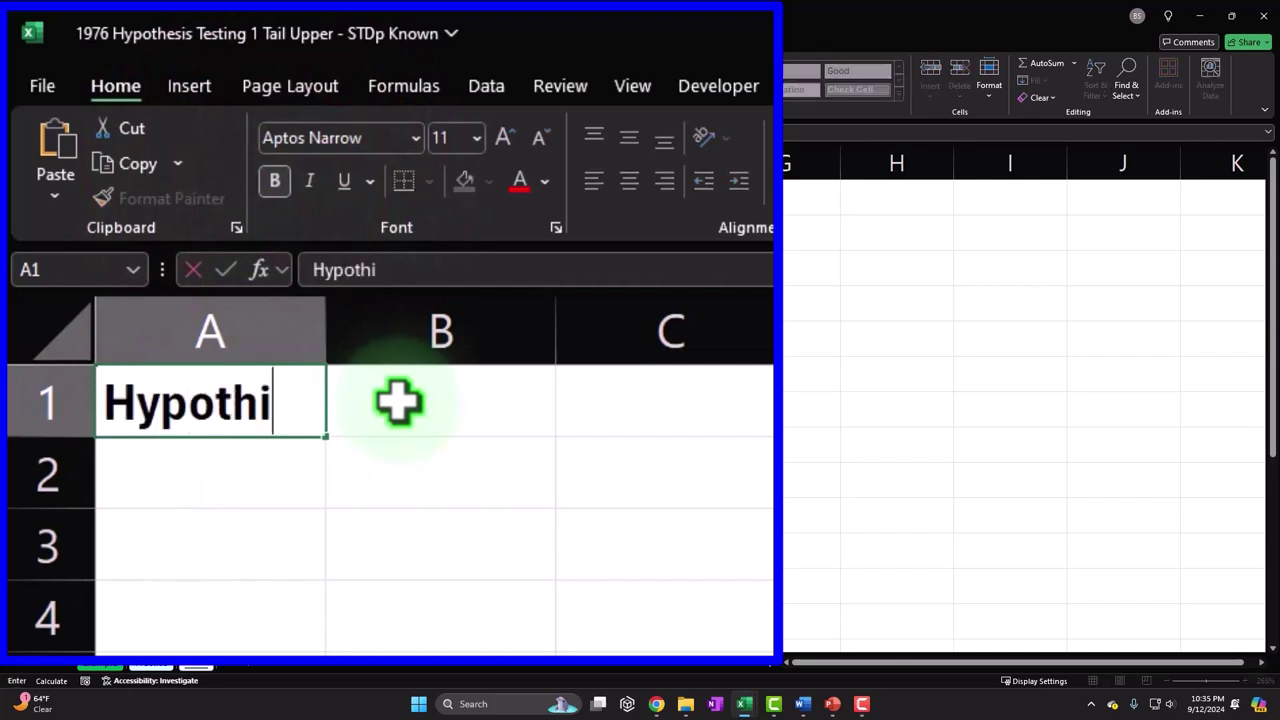
text(sis Testing)
key(Return)
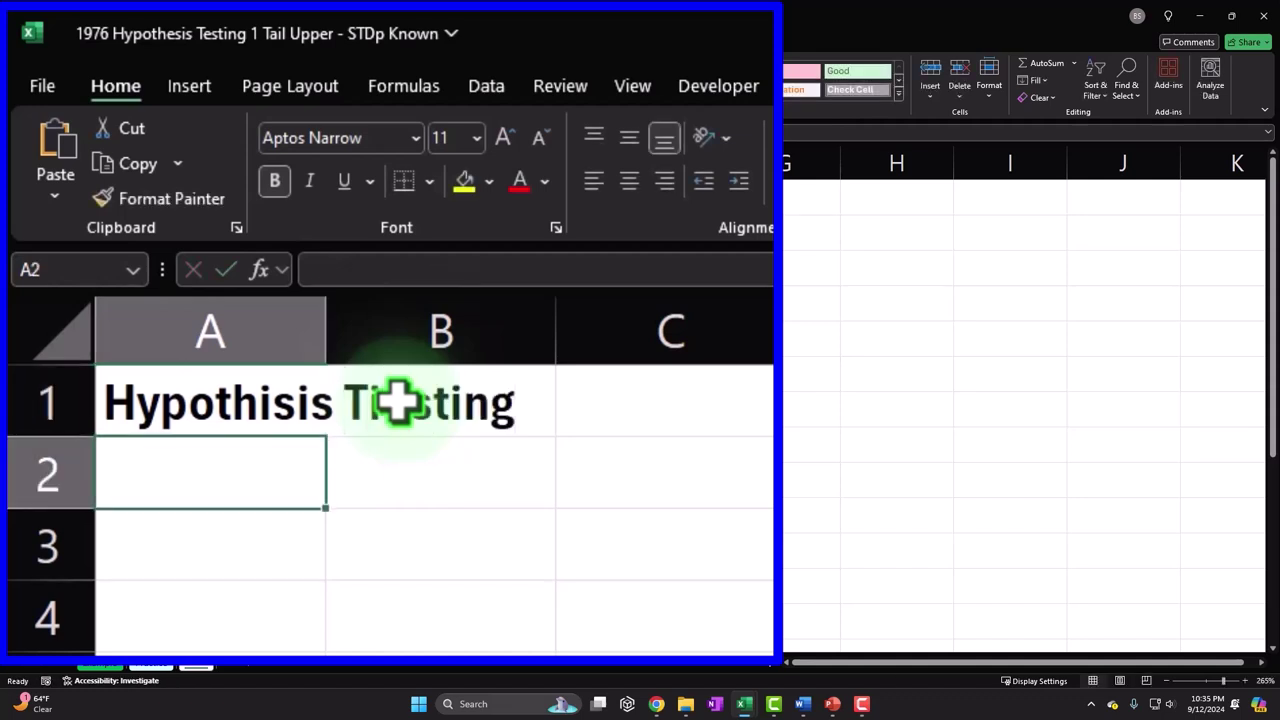
text(1 T)
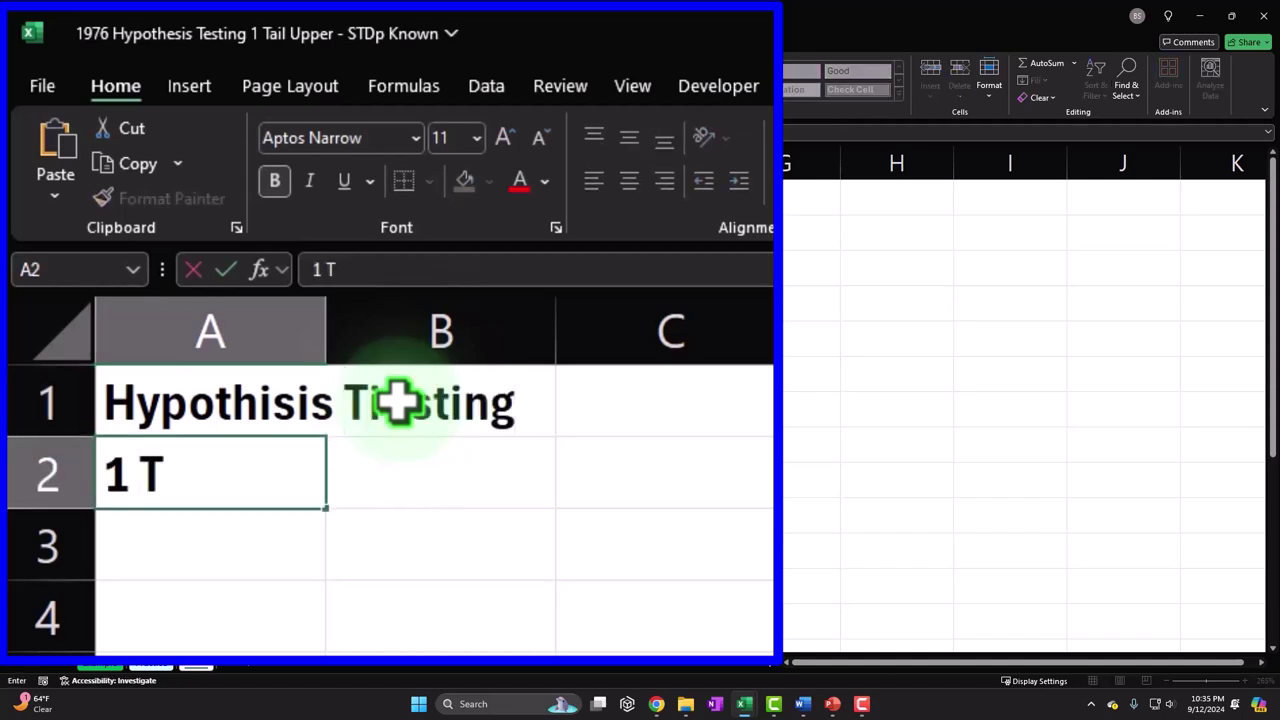
text(ail Upper)
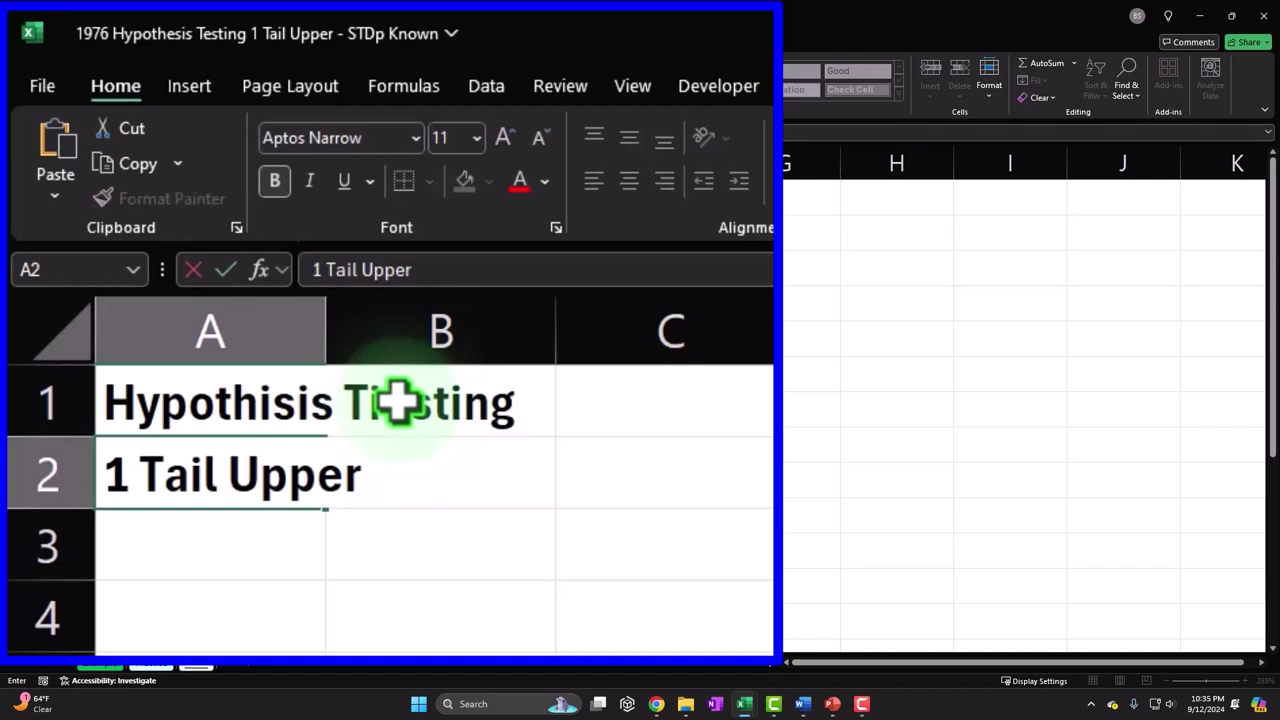
text( - STD)
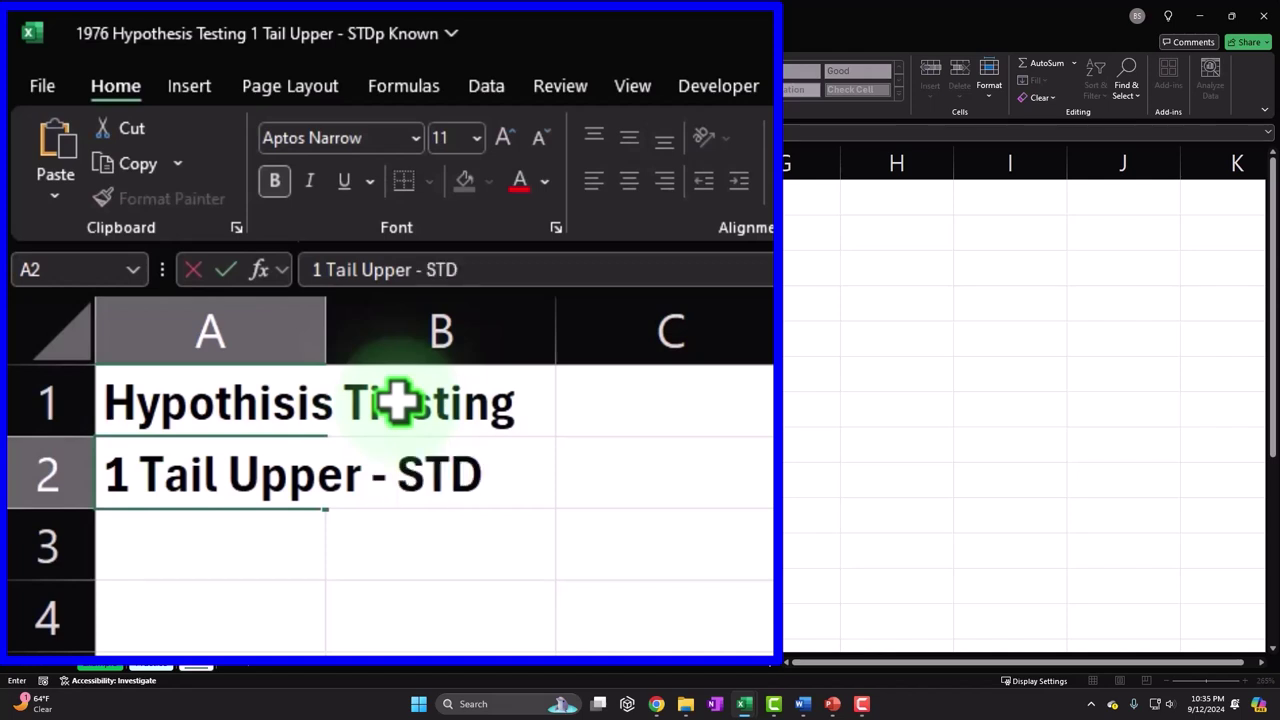
text(p Know)
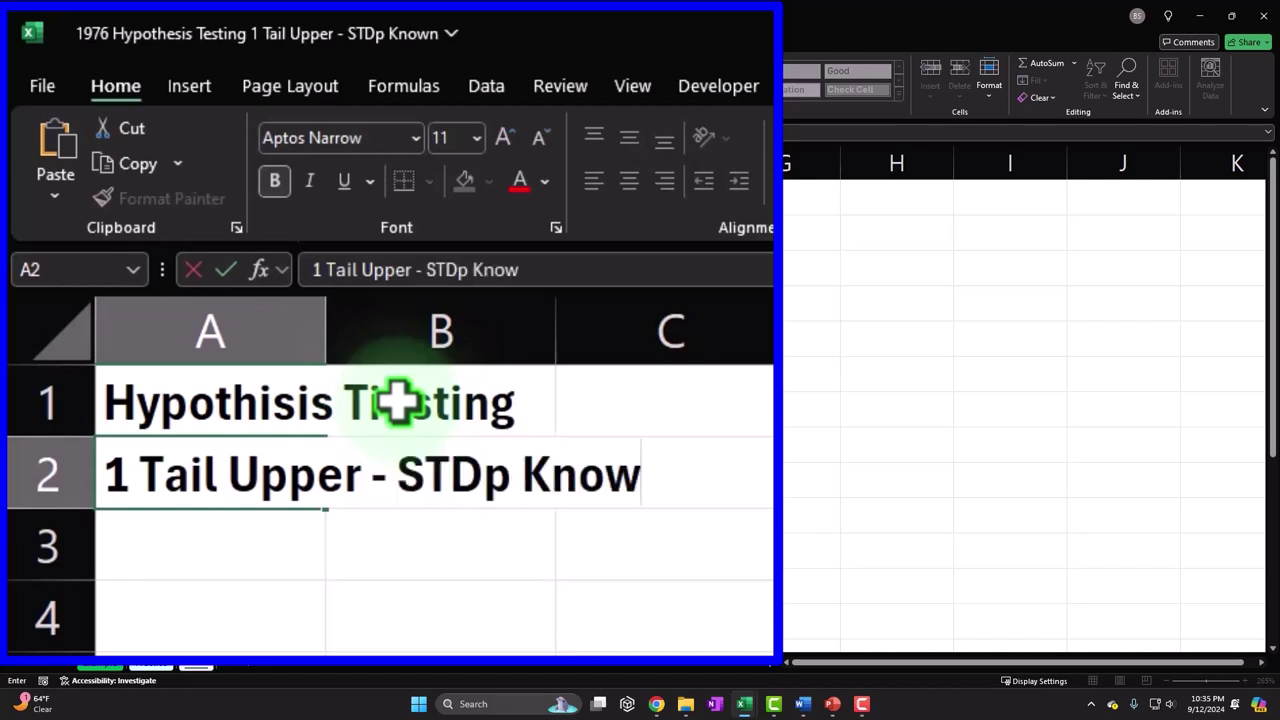
key(Return)
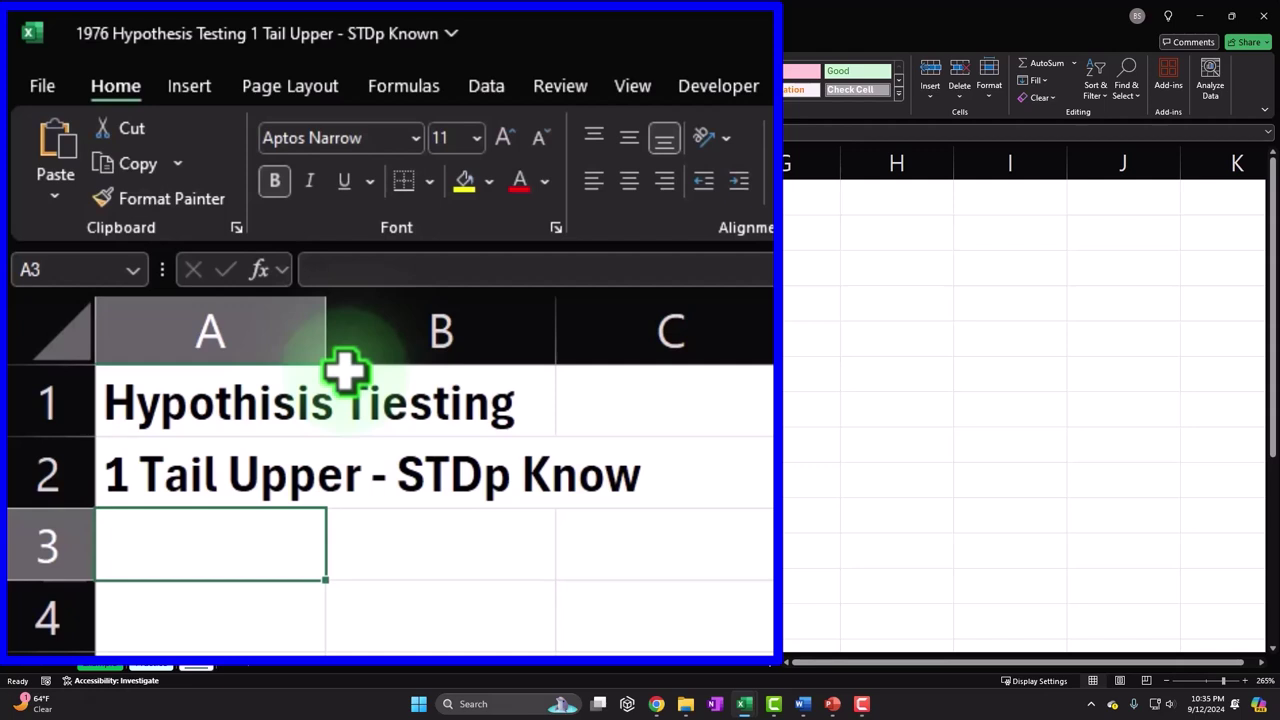
Widen column A and give title cells A1:A2 a black fill with white text
drag(325, 341, 663, 346)
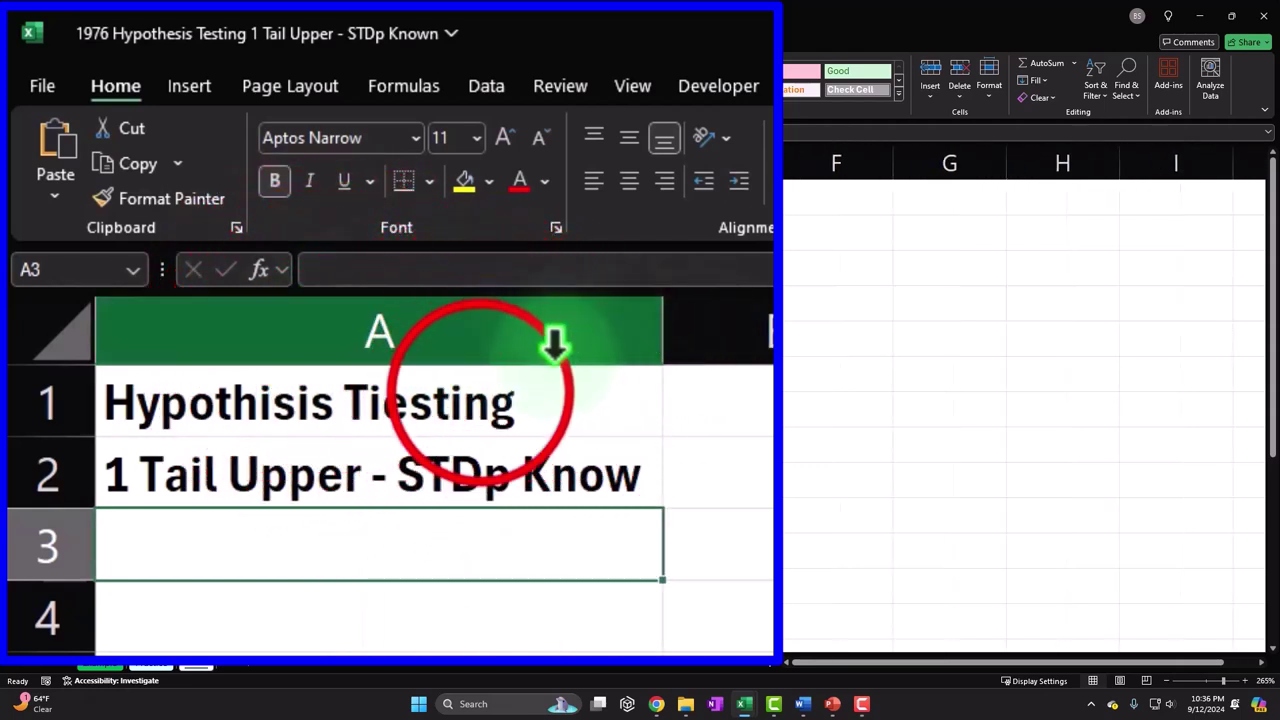
click(480, 400)
drag(480, 425, 477, 486)
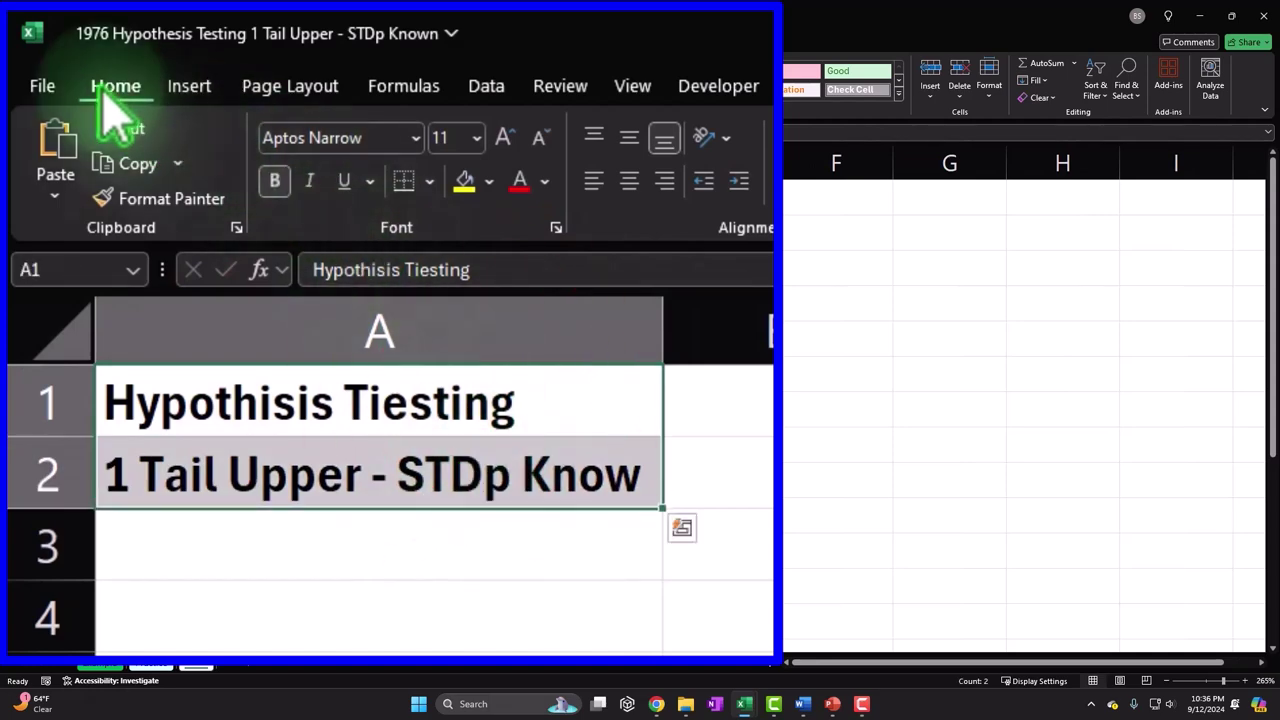
click(489, 181)
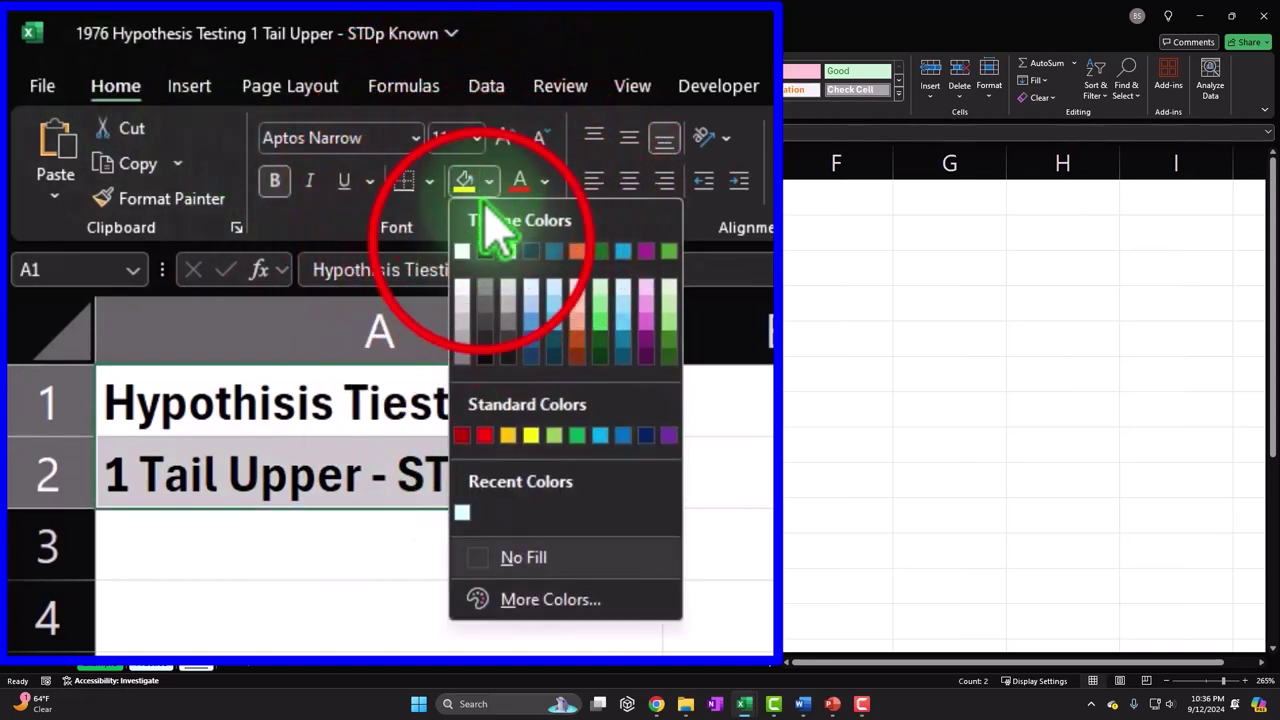
click(484, 250)
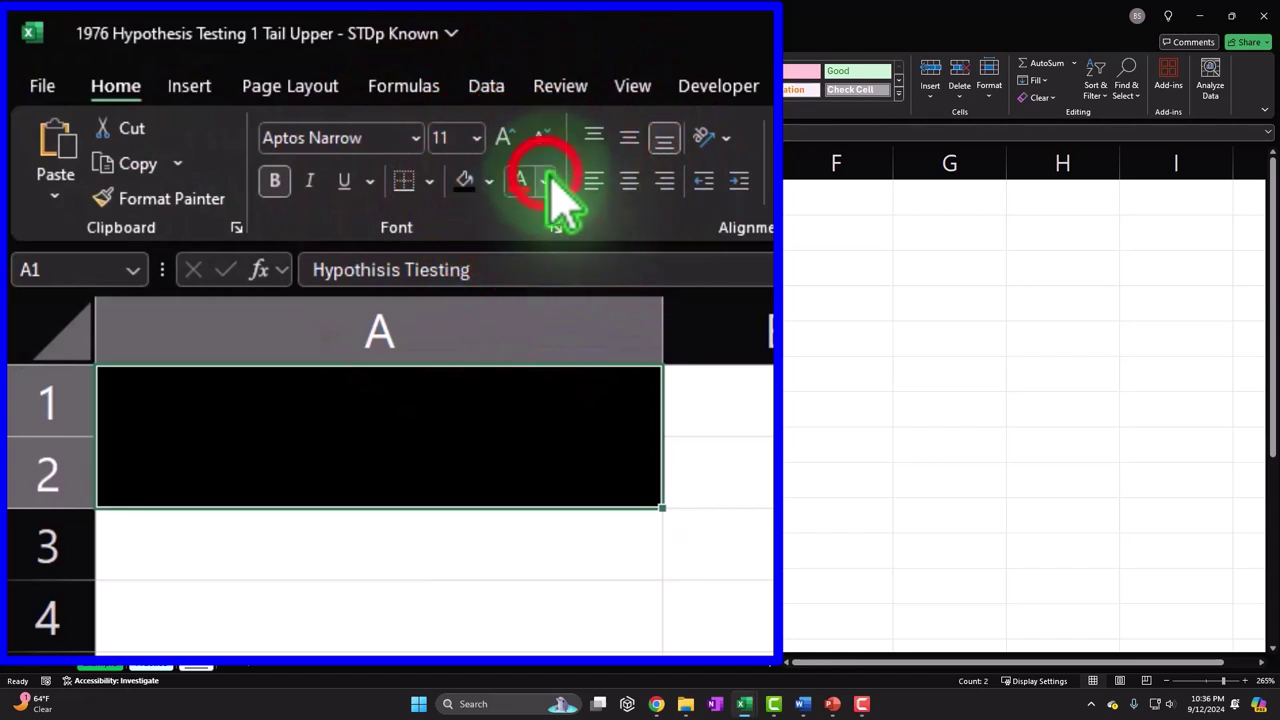
click(545, 181)
click(518, 293)
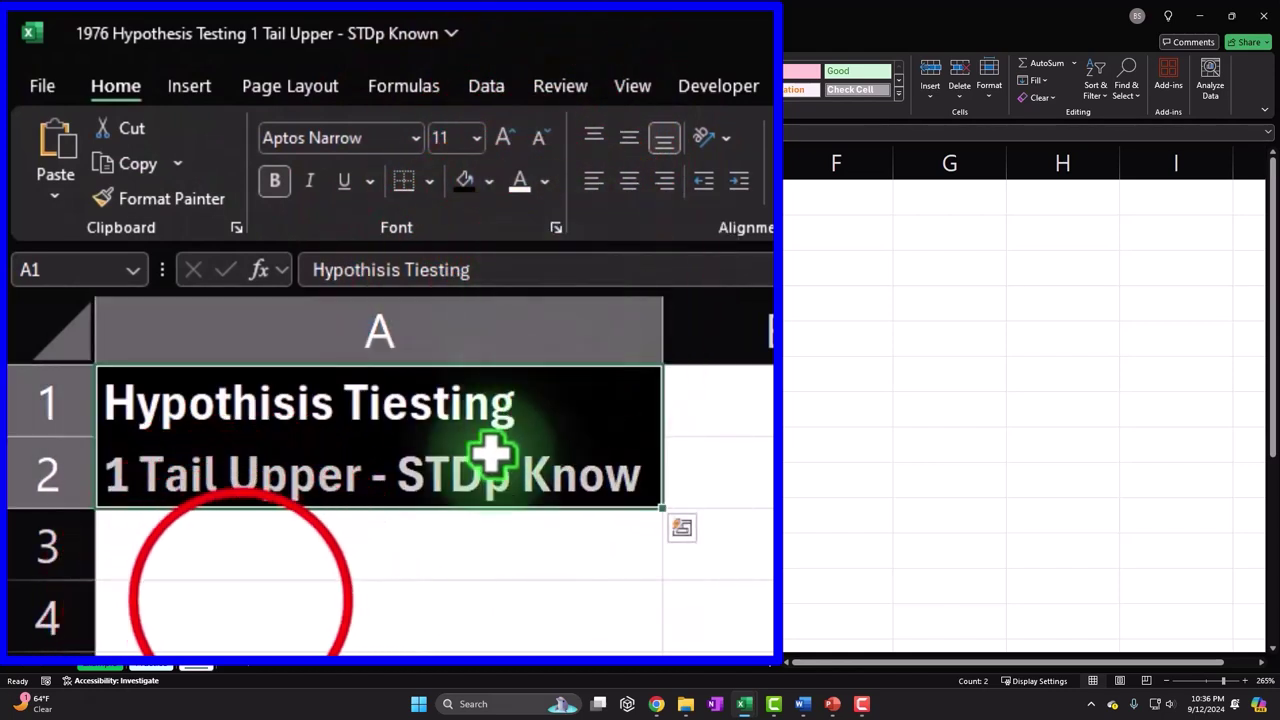
click(241, 600)
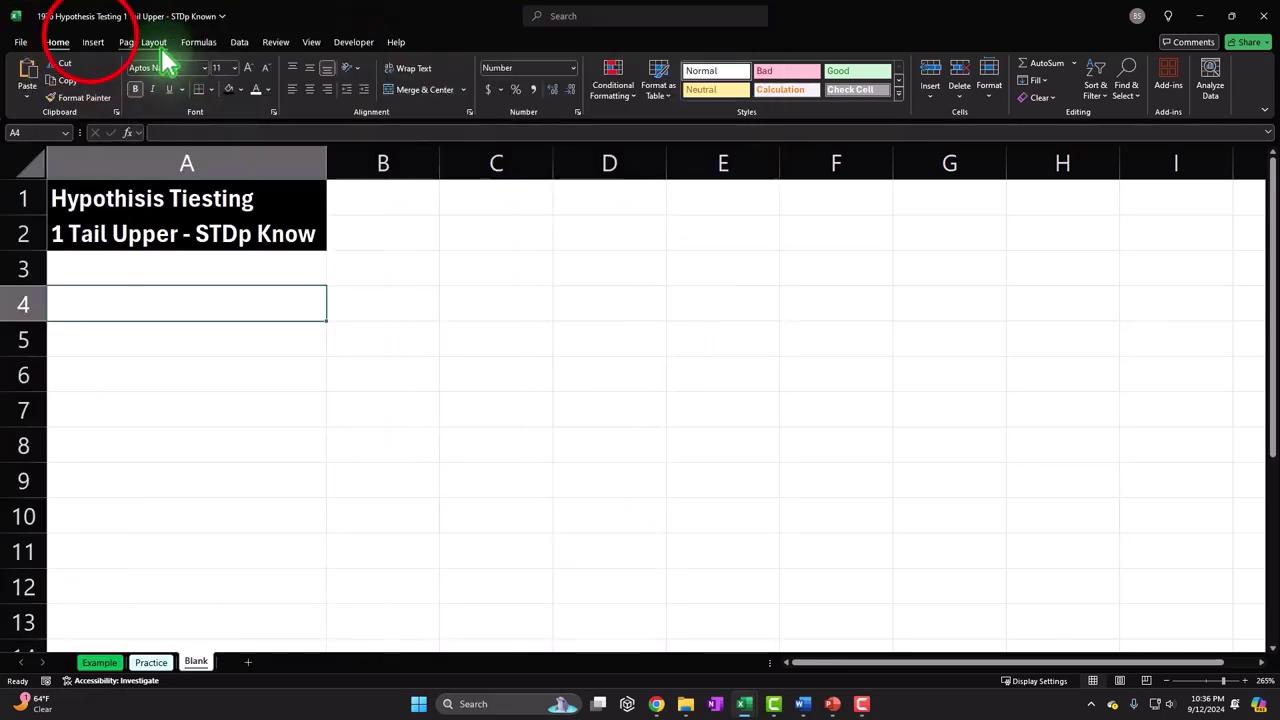
Insert the Greek small letter mu (μ) into cell A4 via the Symbol dialog
click(93, 42)
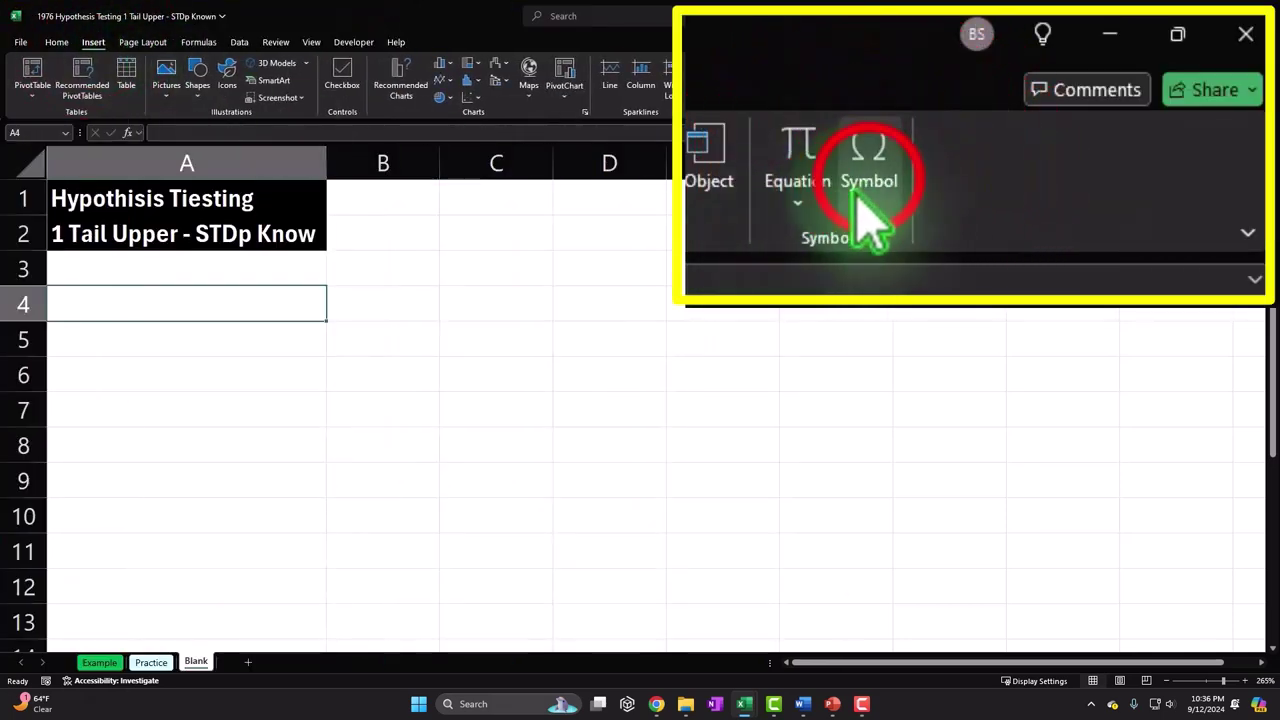
click(1088, 88)
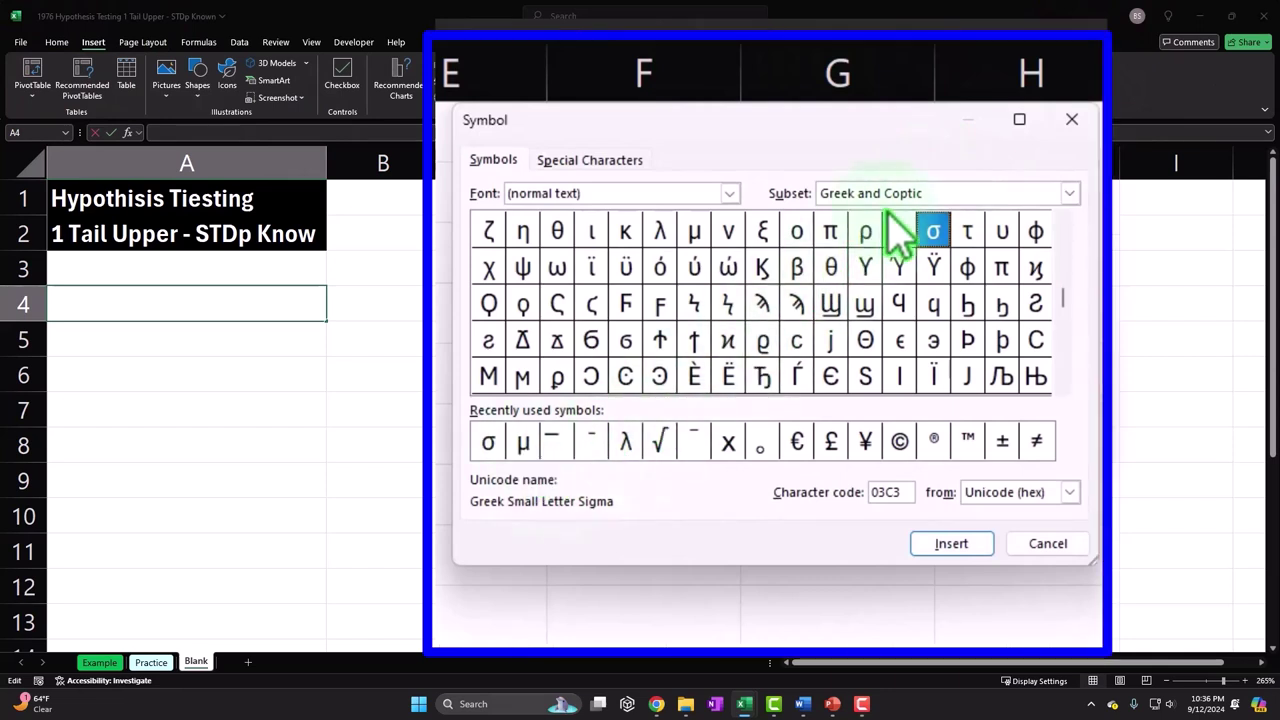
click(521, 442)
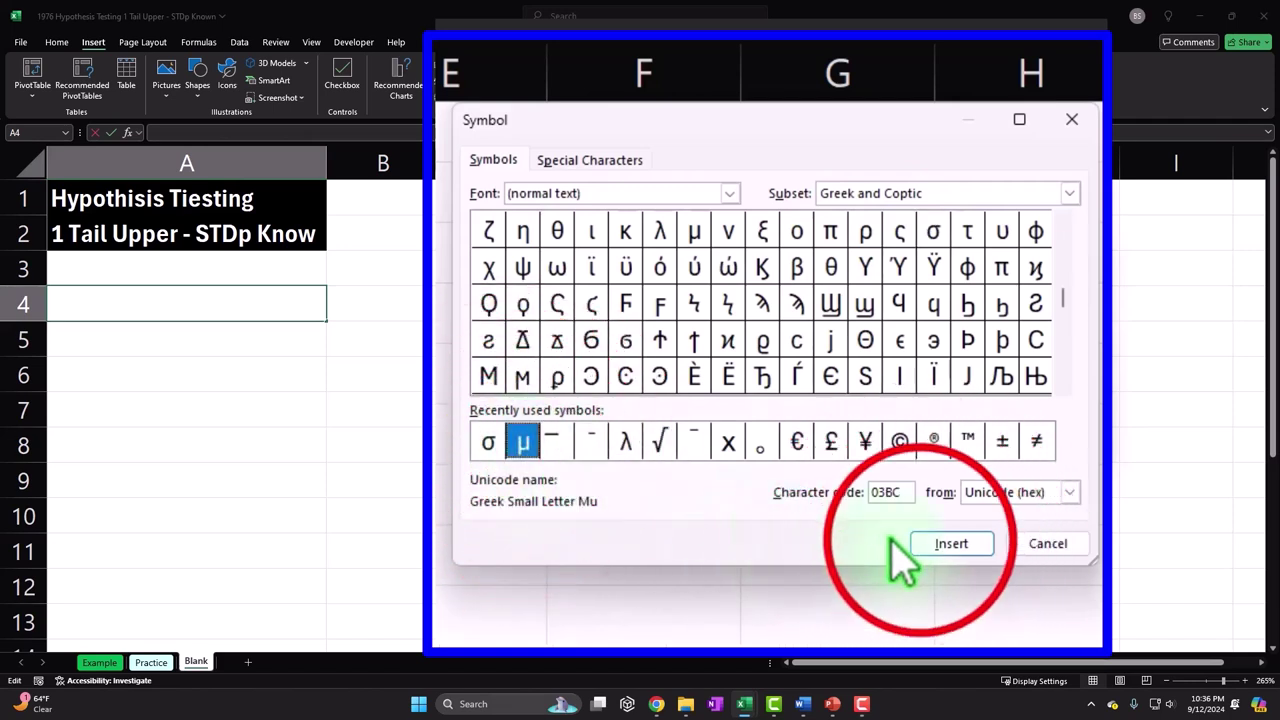
click(932, 548)
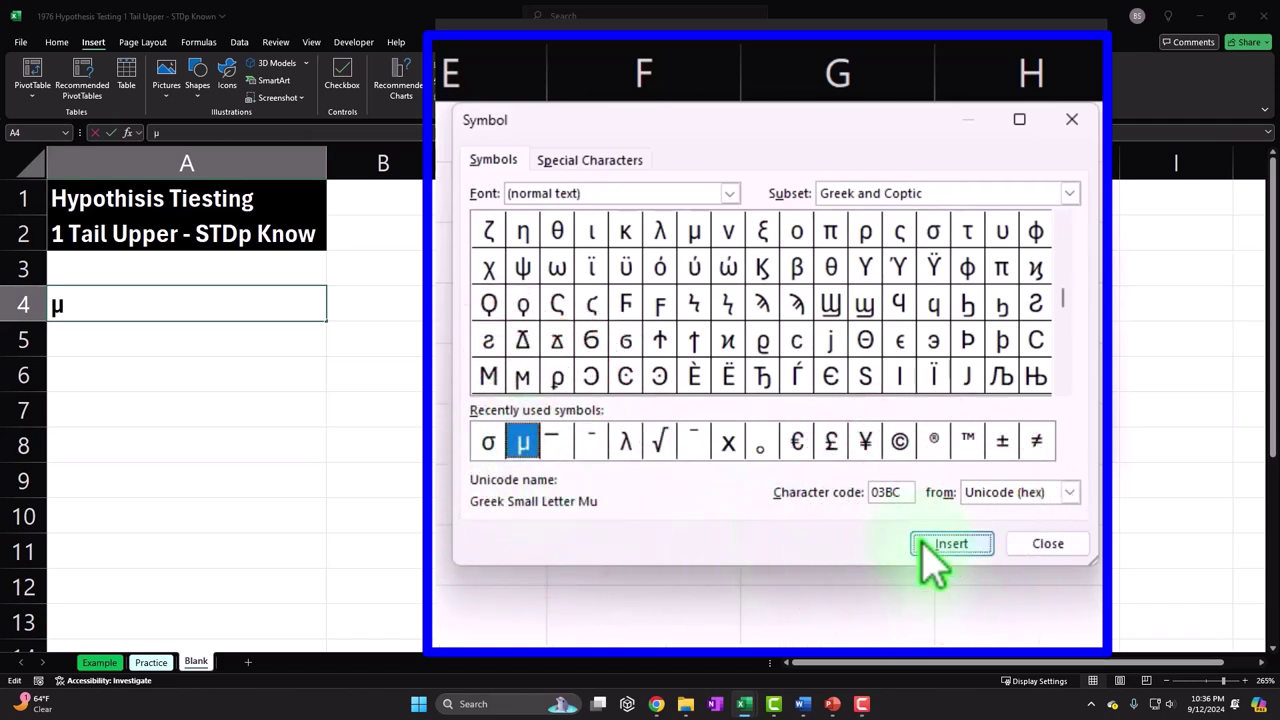
click(1074, 122)
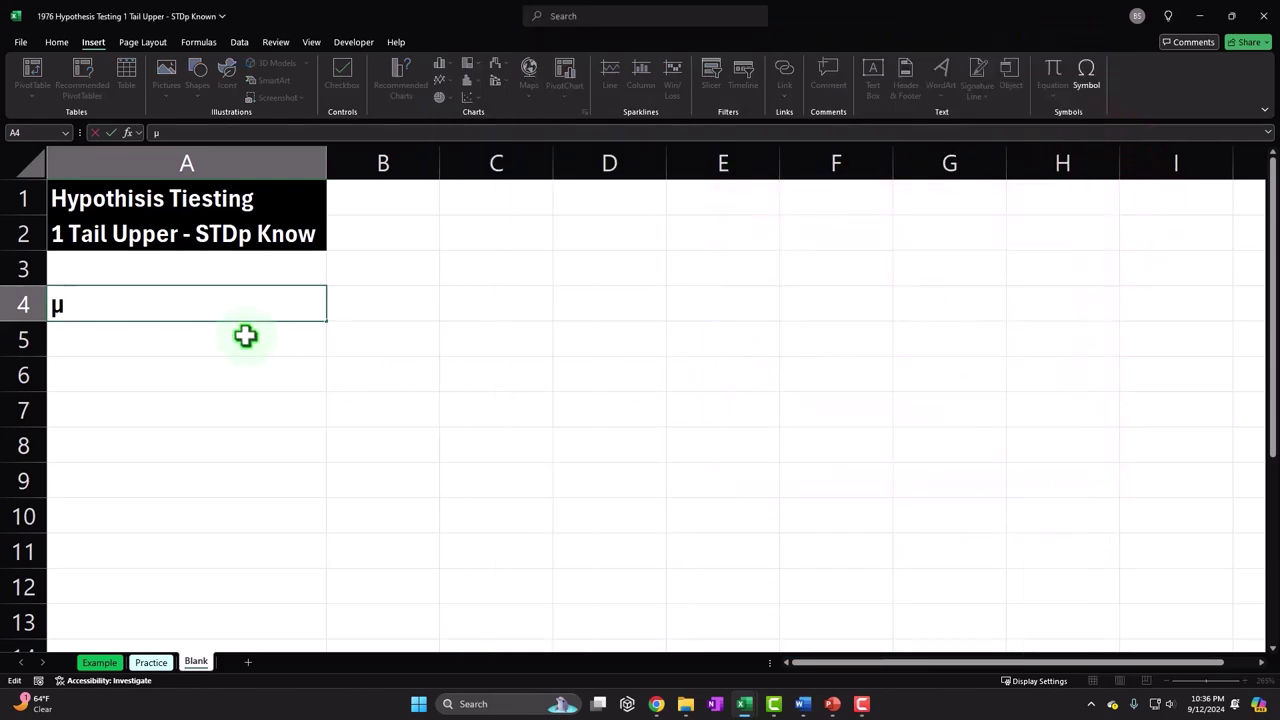
key(Return)
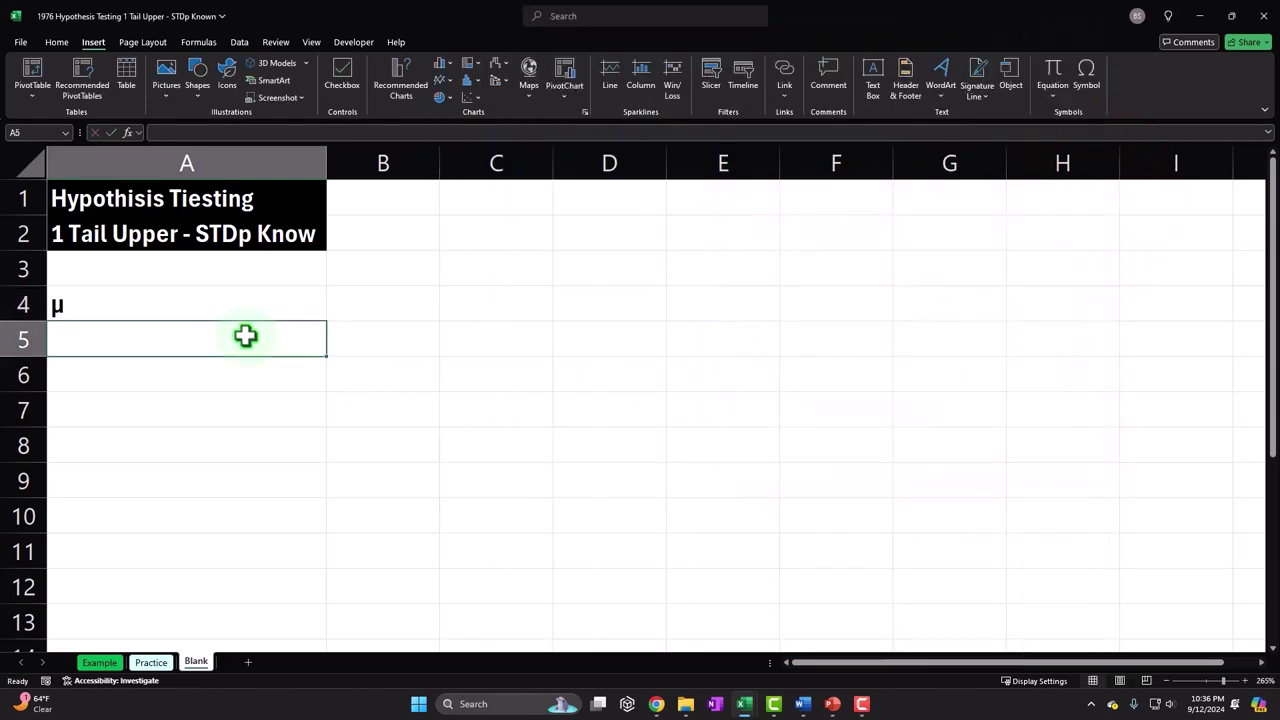
Correct A4's label to read 'μ0 = National mean home cost', with lowercase 'mean'
click(174, 311)
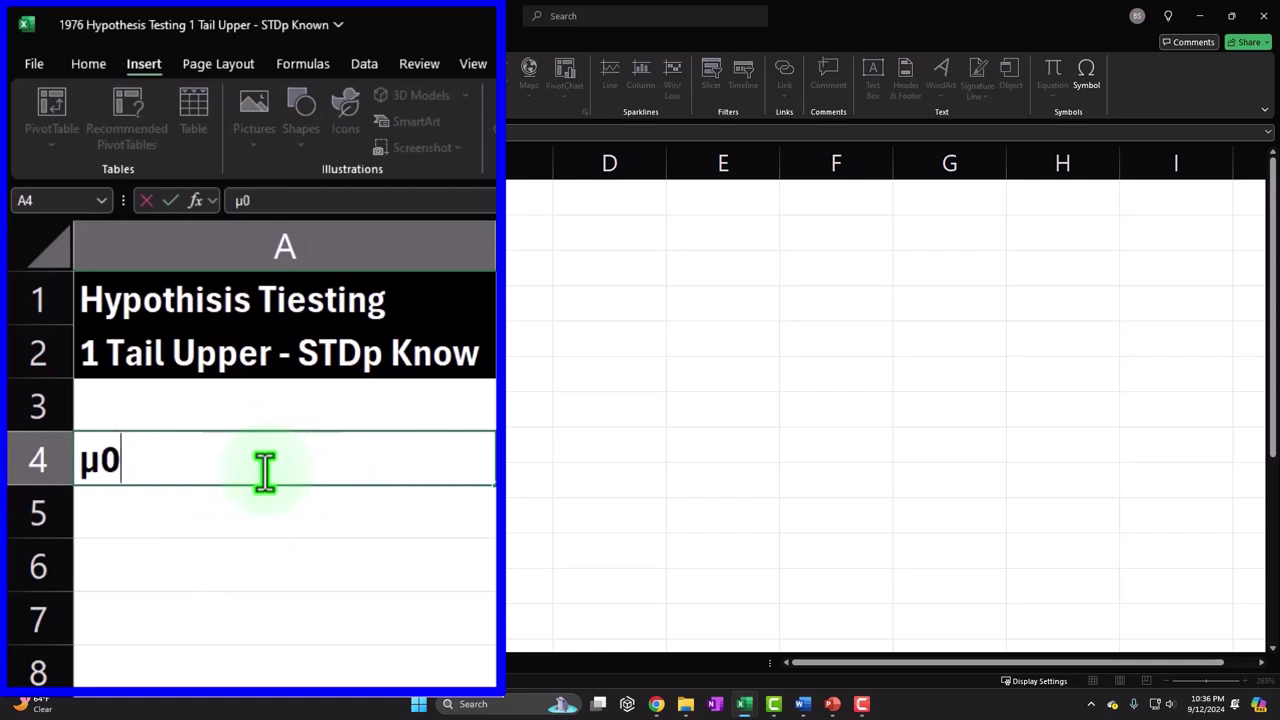
click(264, 468)
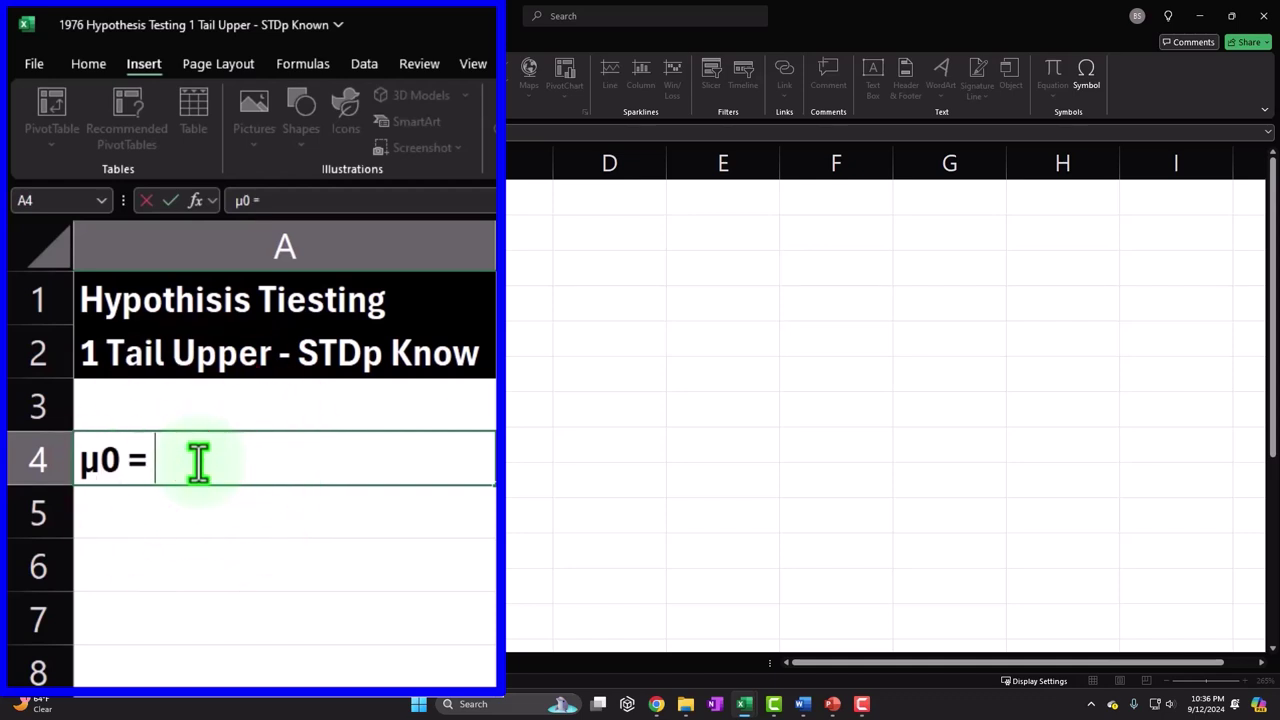
key(BackSpace)
key(BackSpace)
text(ional )
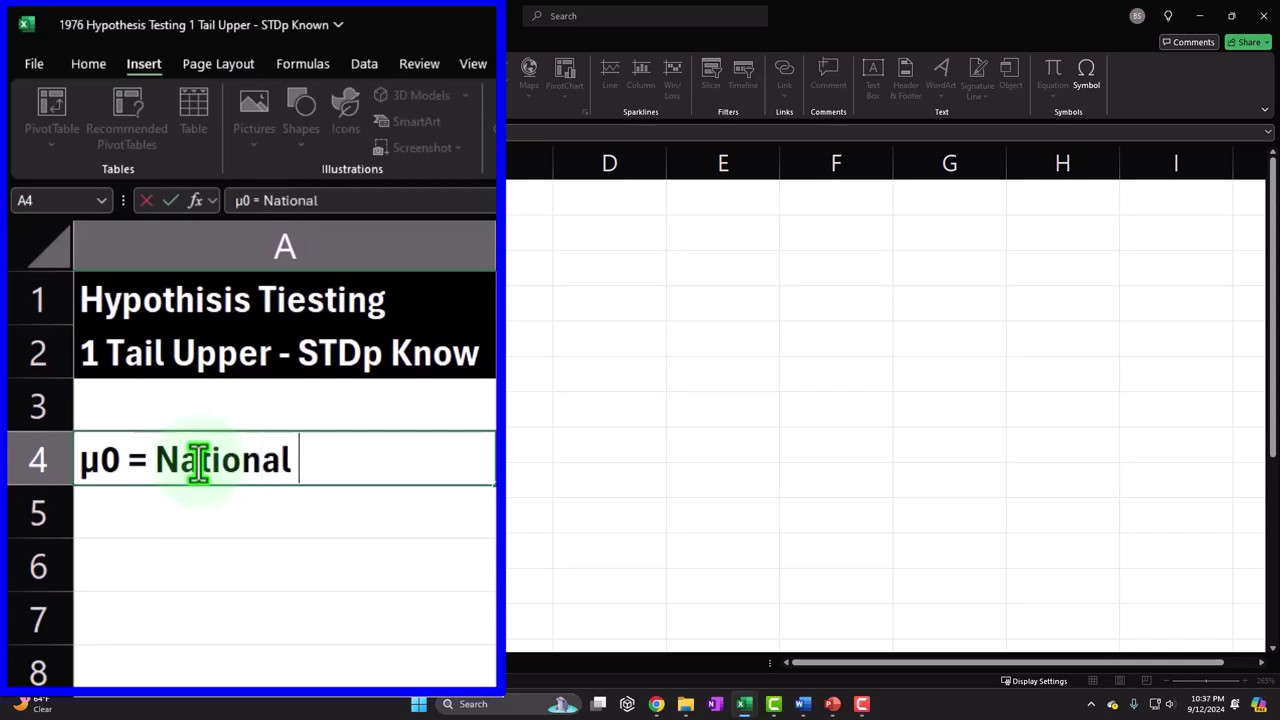
text(Mean home cost)
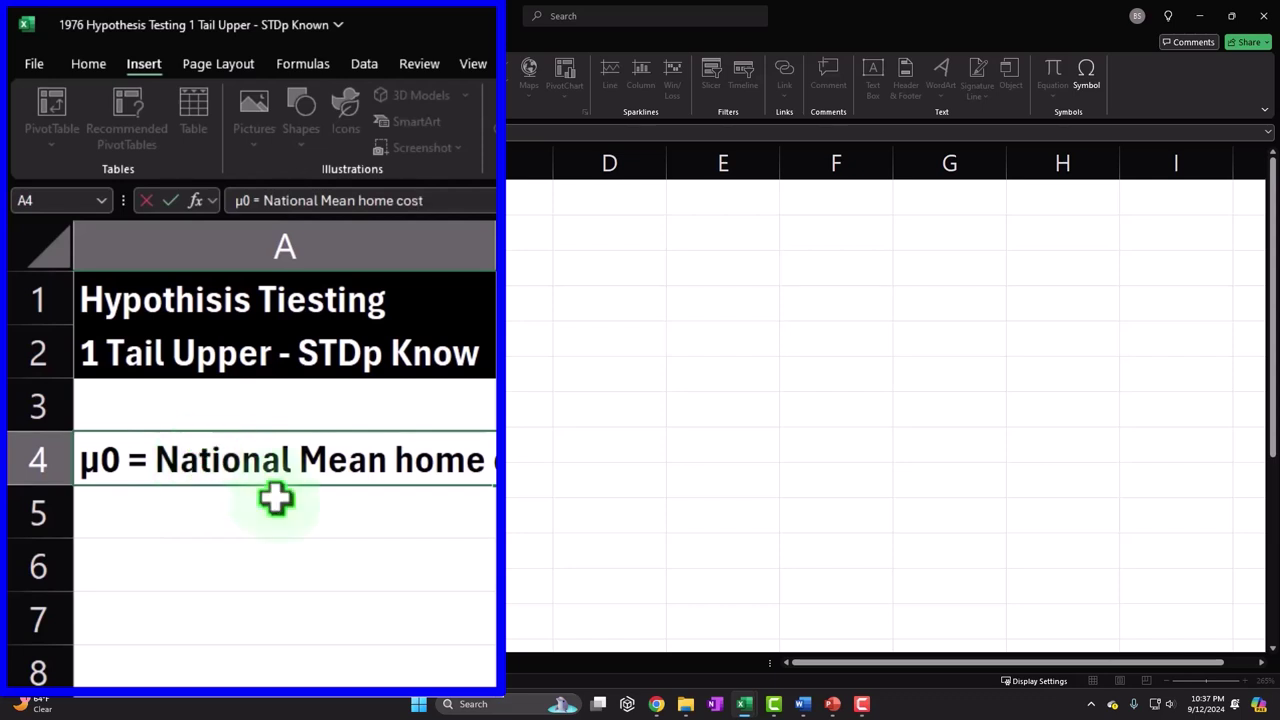
click(295, 468)
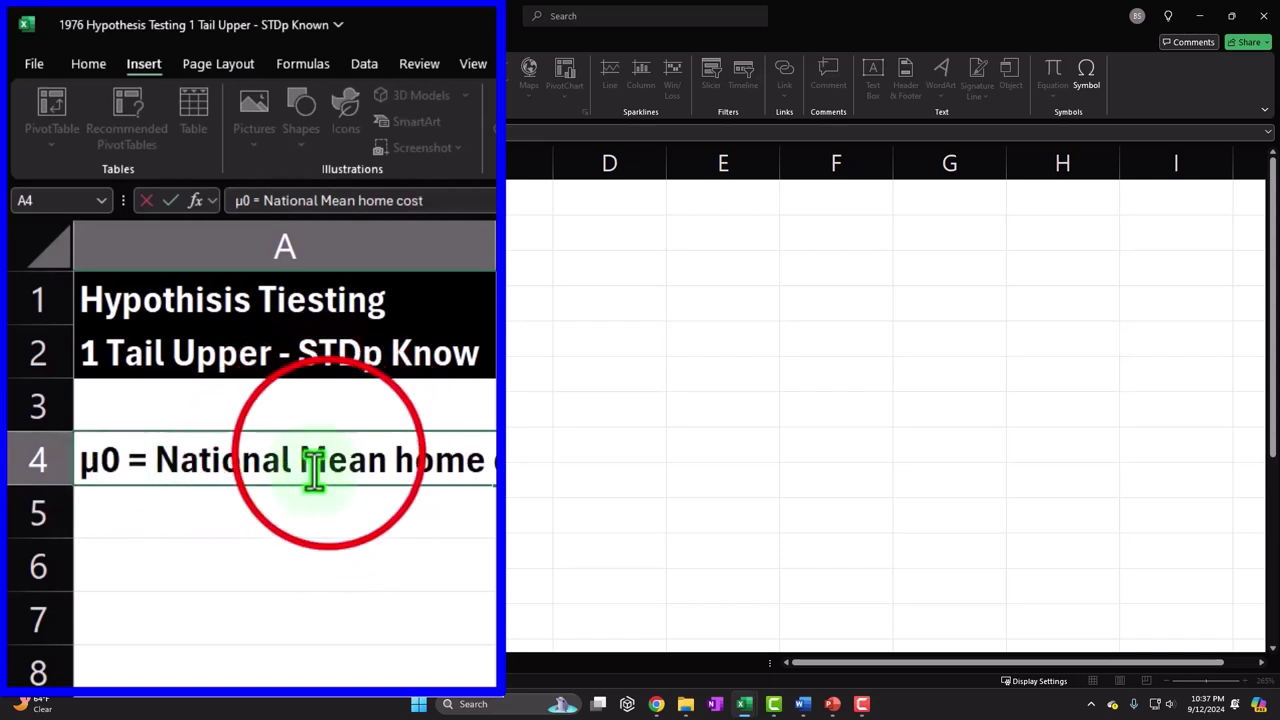
key(Delete)
text(m)
Make the 0 after μ a subscript and widen column A to fit the label
click(110, 458)
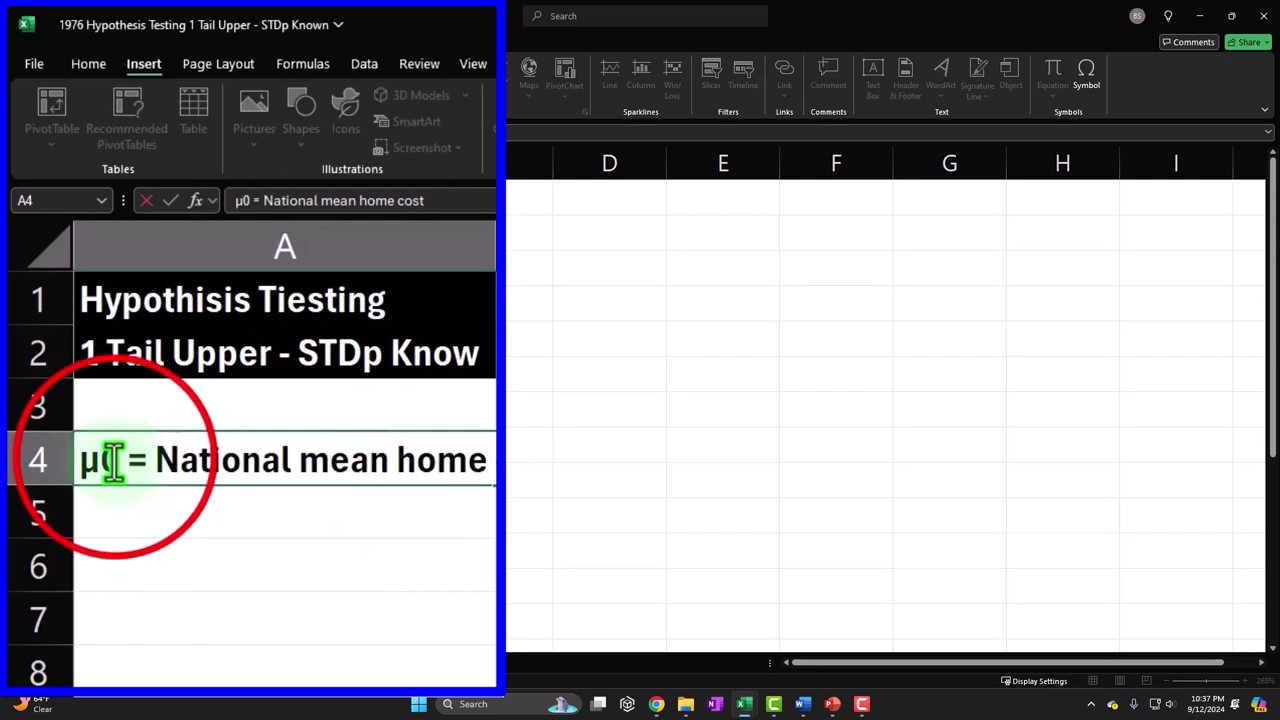
right_click(112, 462)
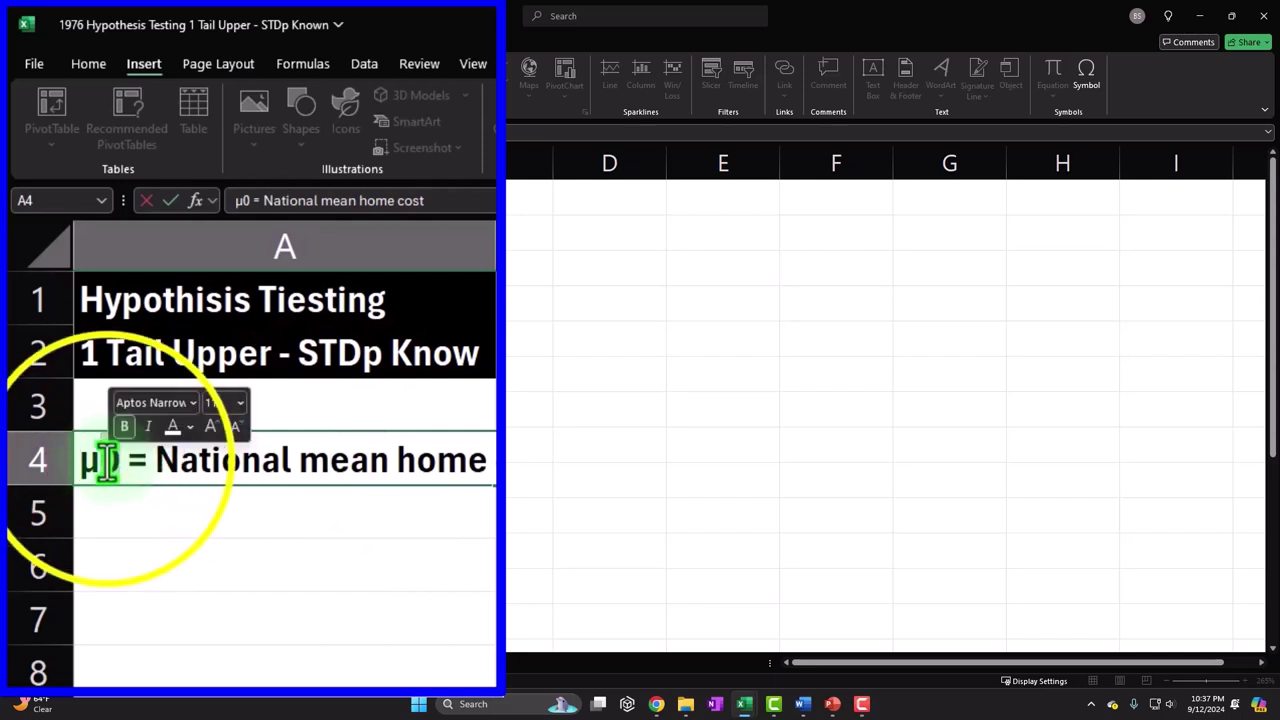
click(182, 629)
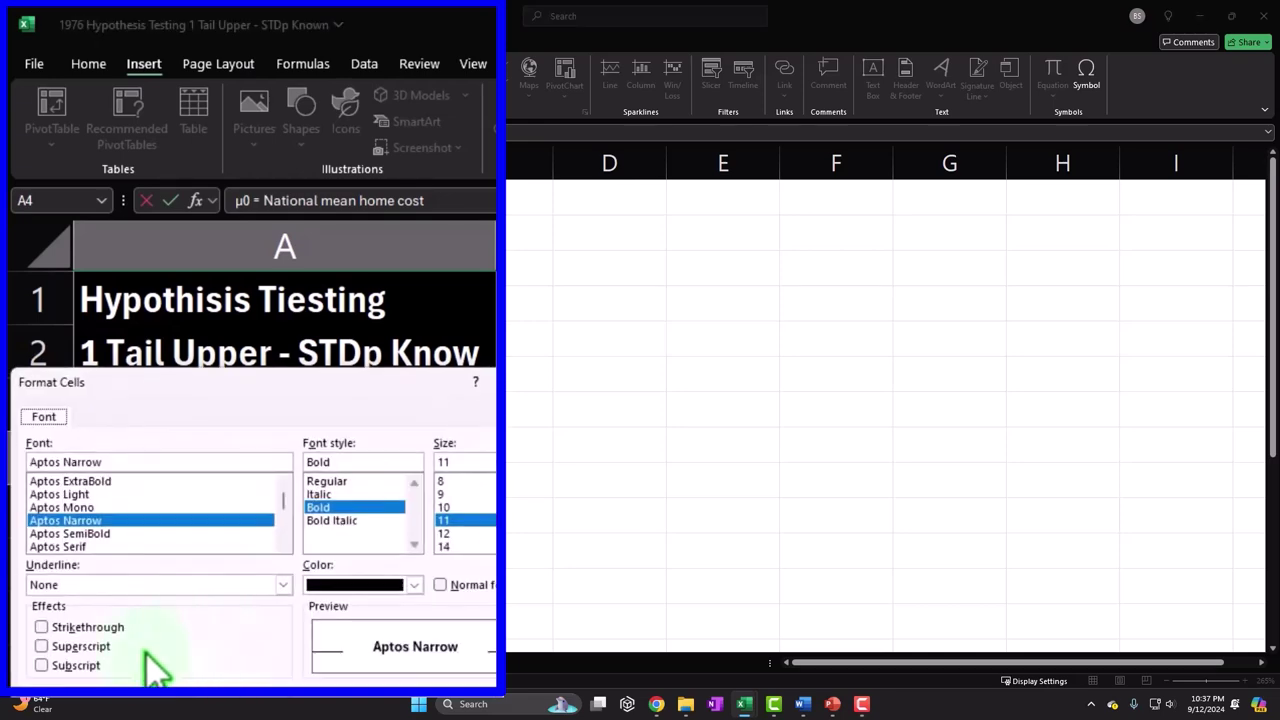
click(78, 665)
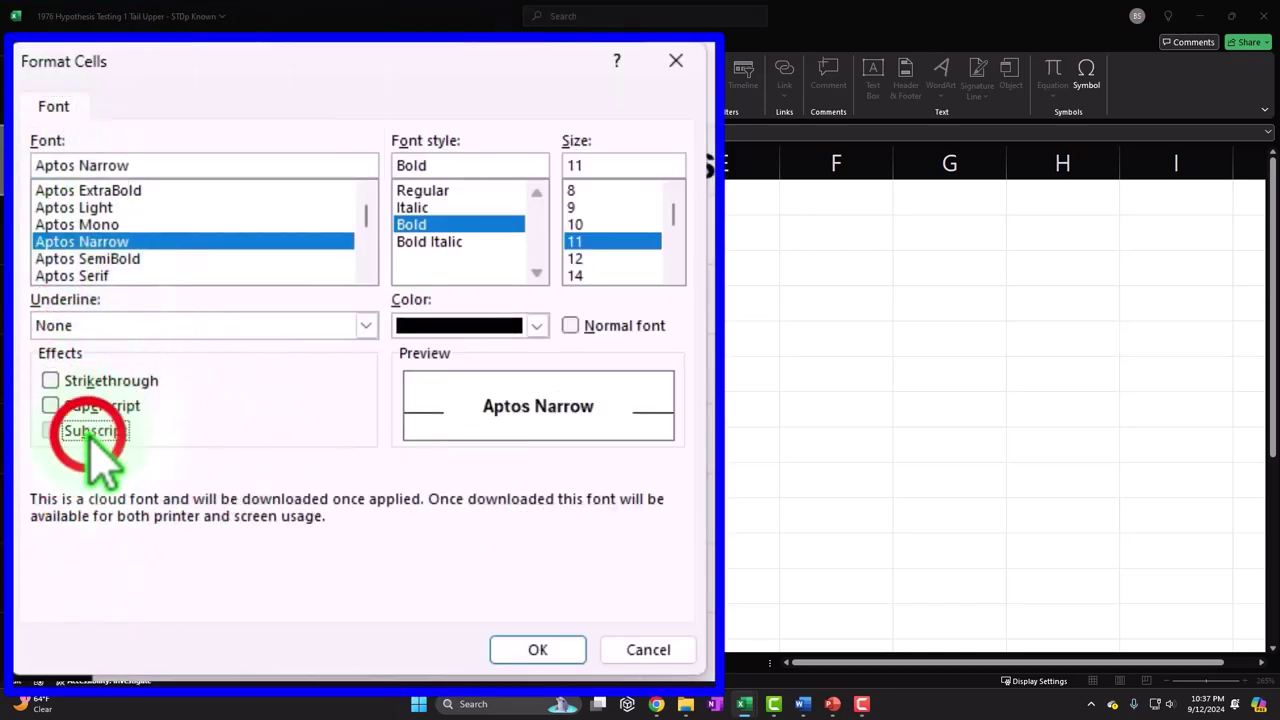
click(520, 651)
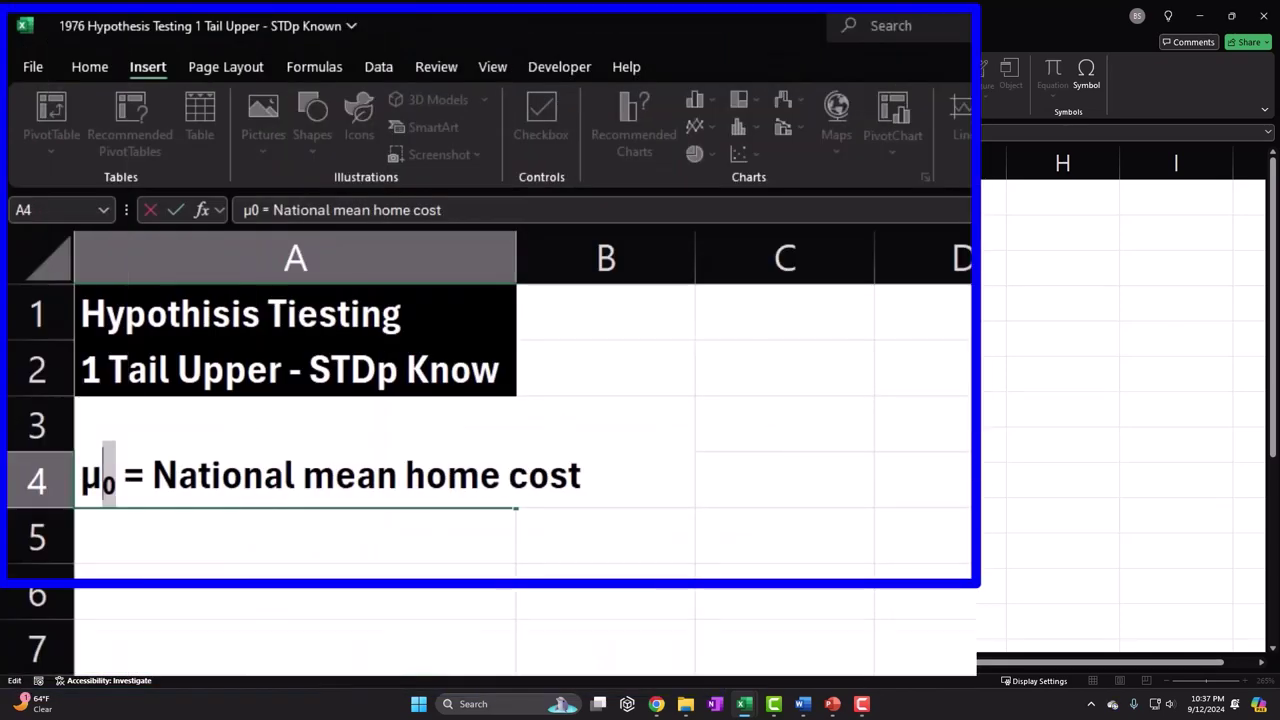
key(Return)
drag(513, 251, 601, 266)
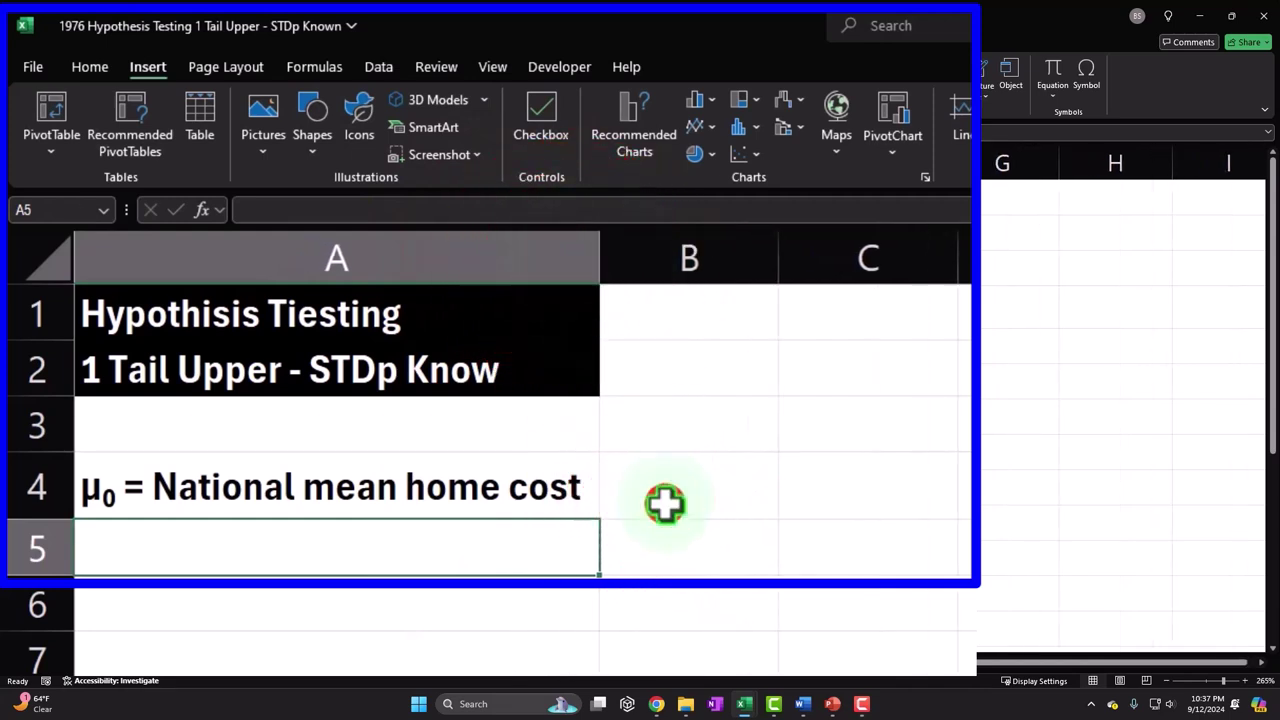
Enter the national mean 180000 in cell B4
click(665, 503)
text(18000)
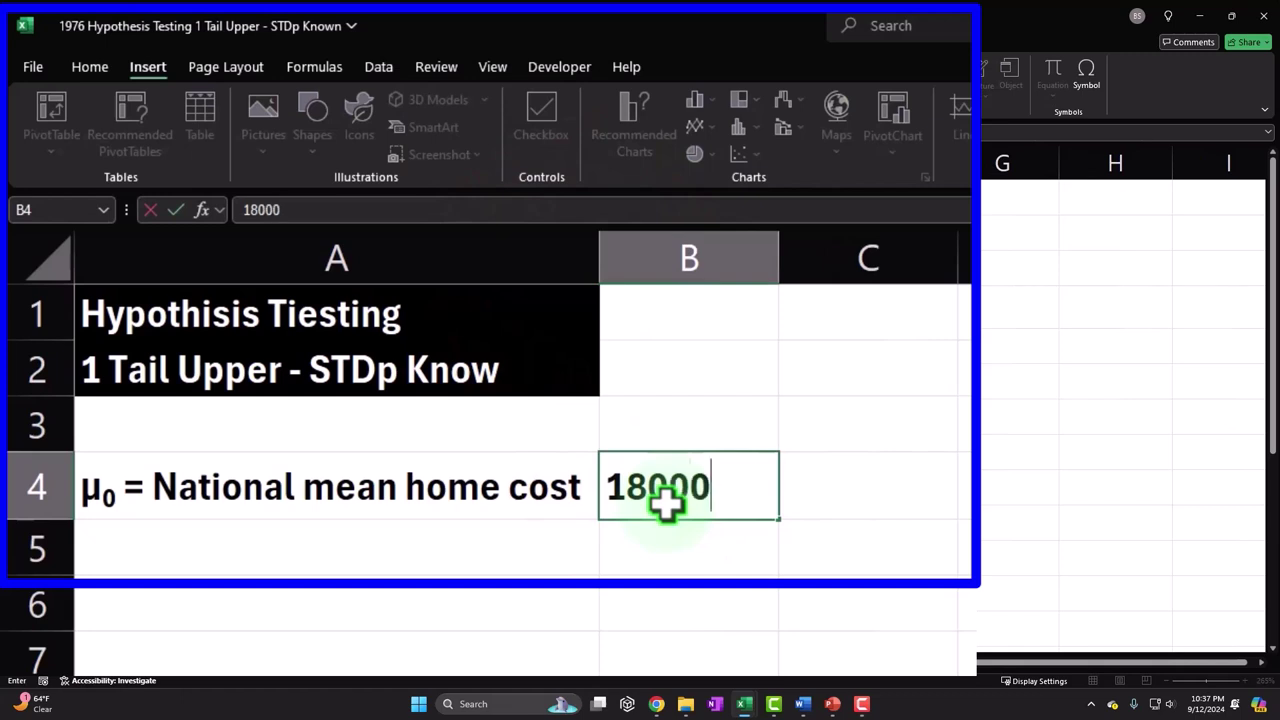
text(0)
key(Return)
Give A4:B4 a gold fill and all borders
click(663, 498)
drag(491, 477, 646, 457)
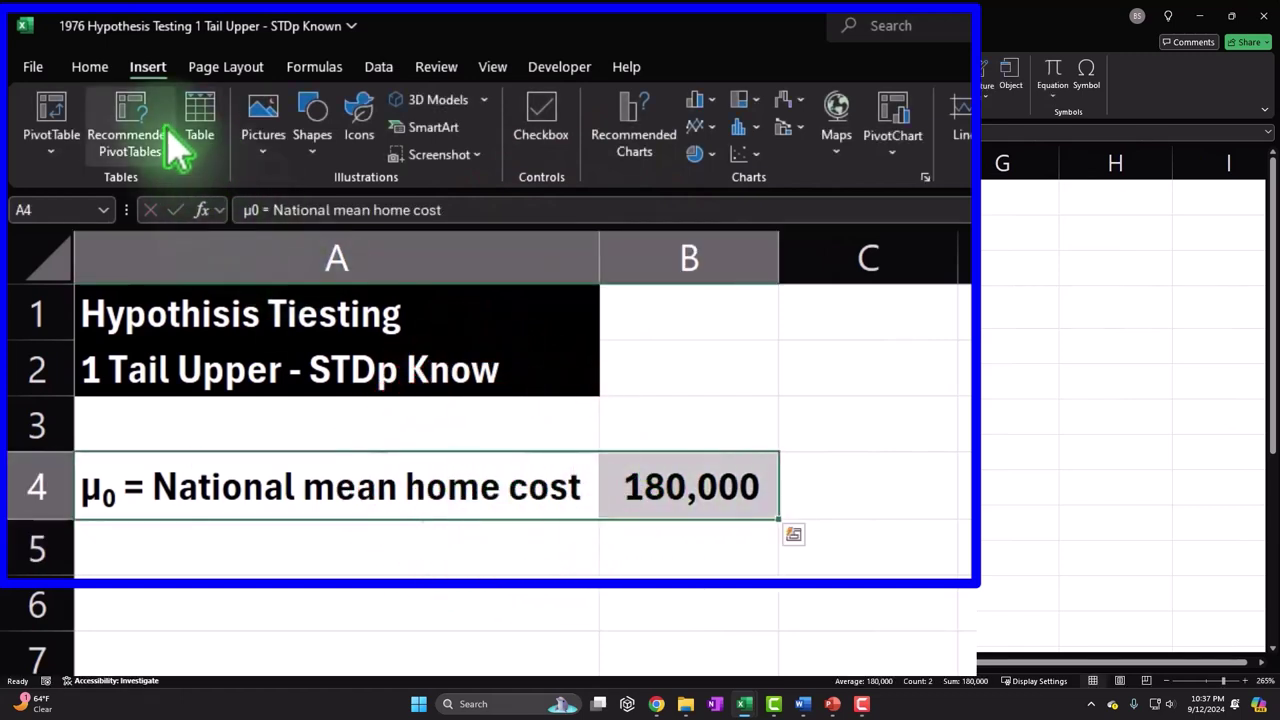
click(92, 68)
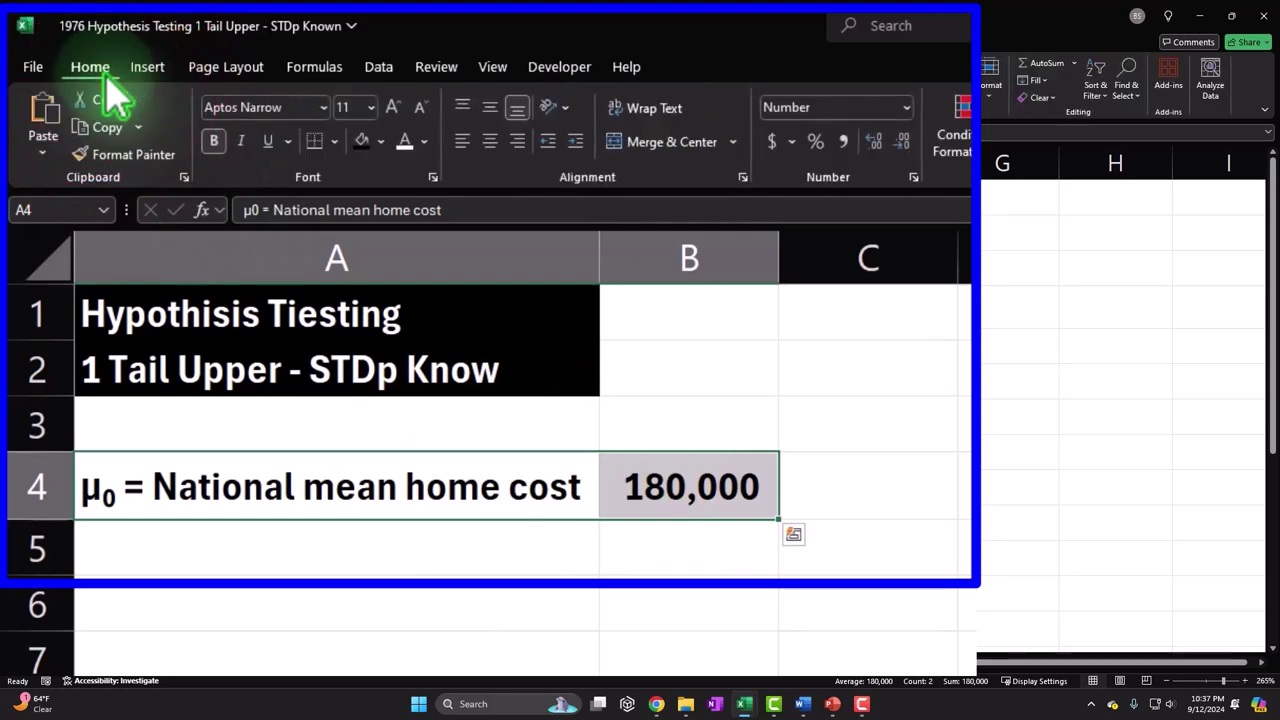
click(381, 142)
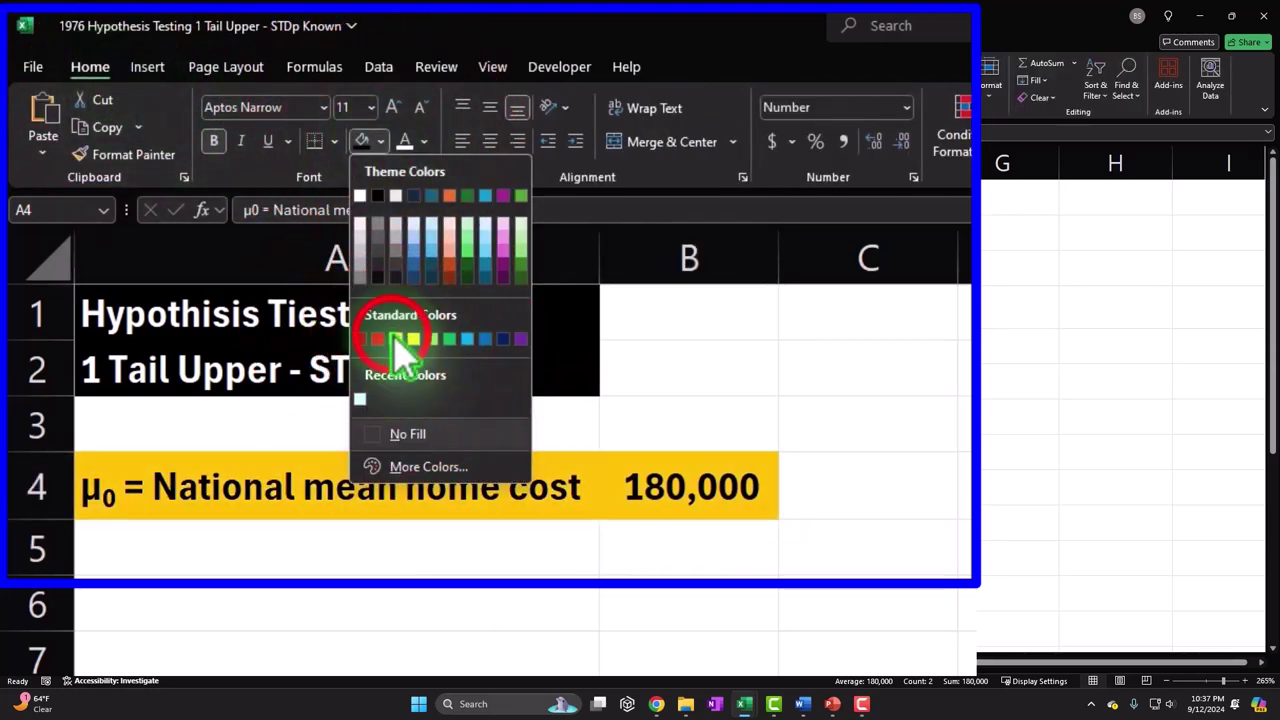
click(395, 340)
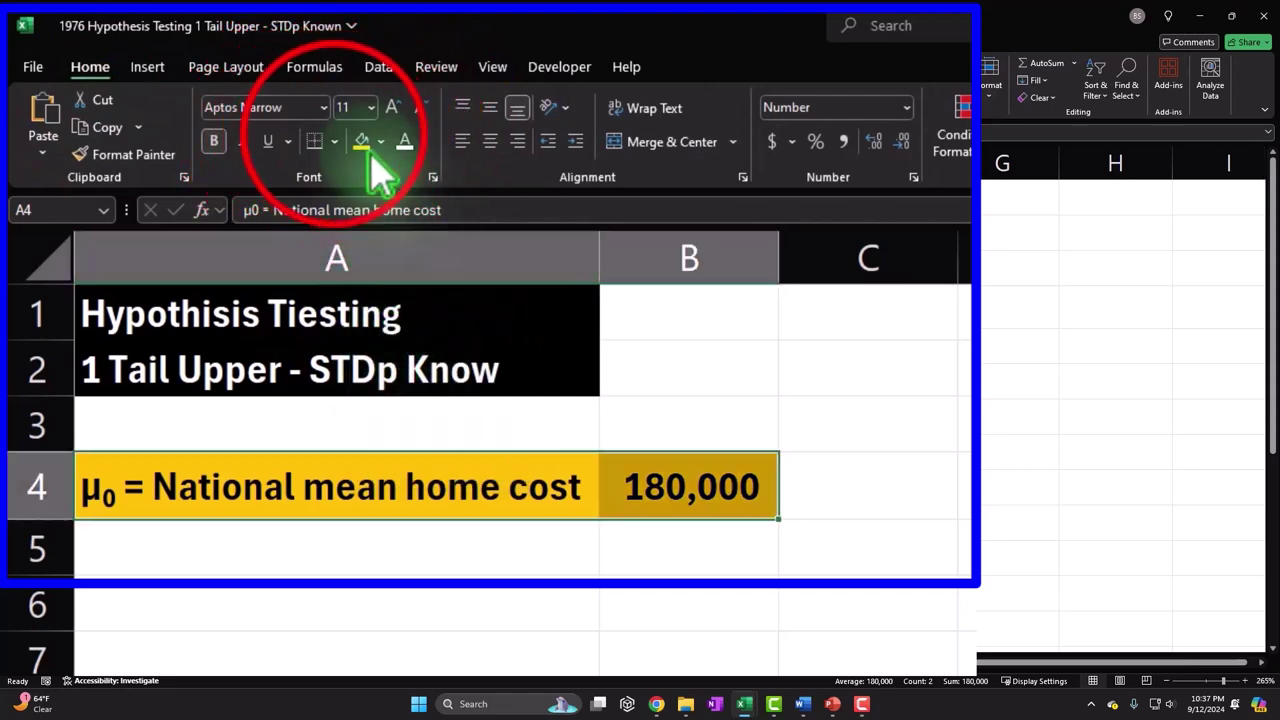
click(334, 141)
click(259, 312)
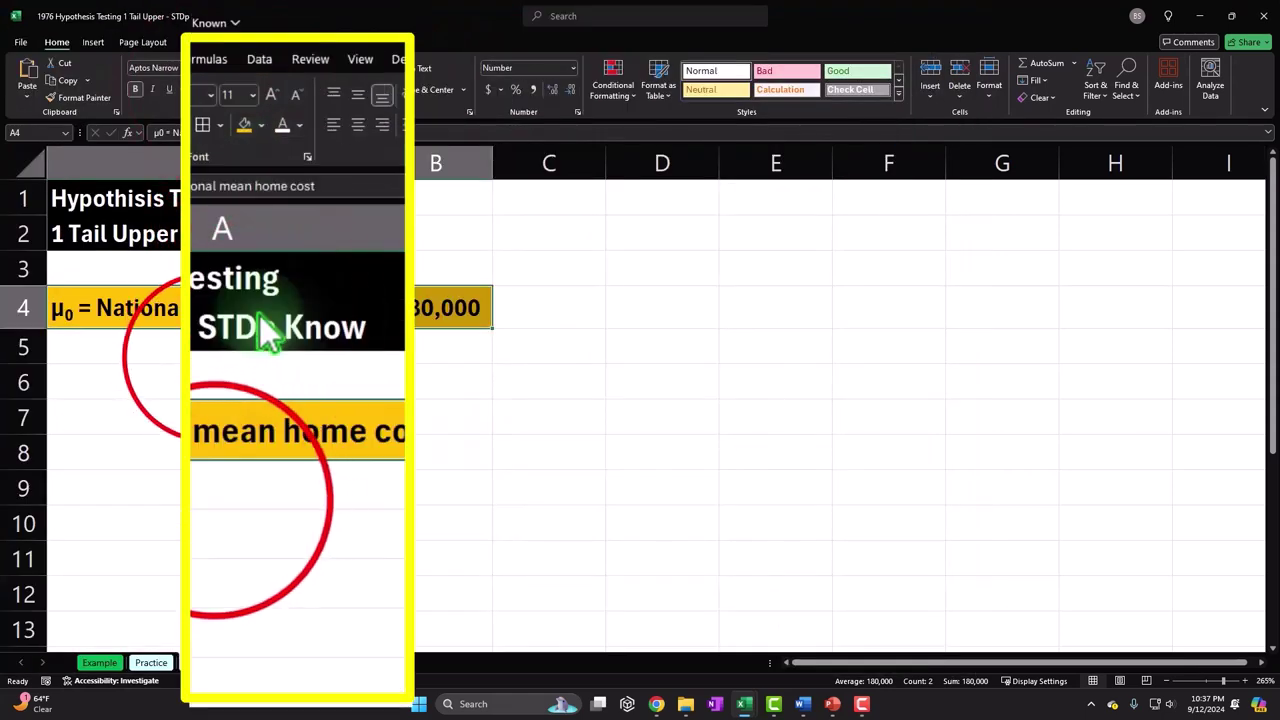
click(203, 378)
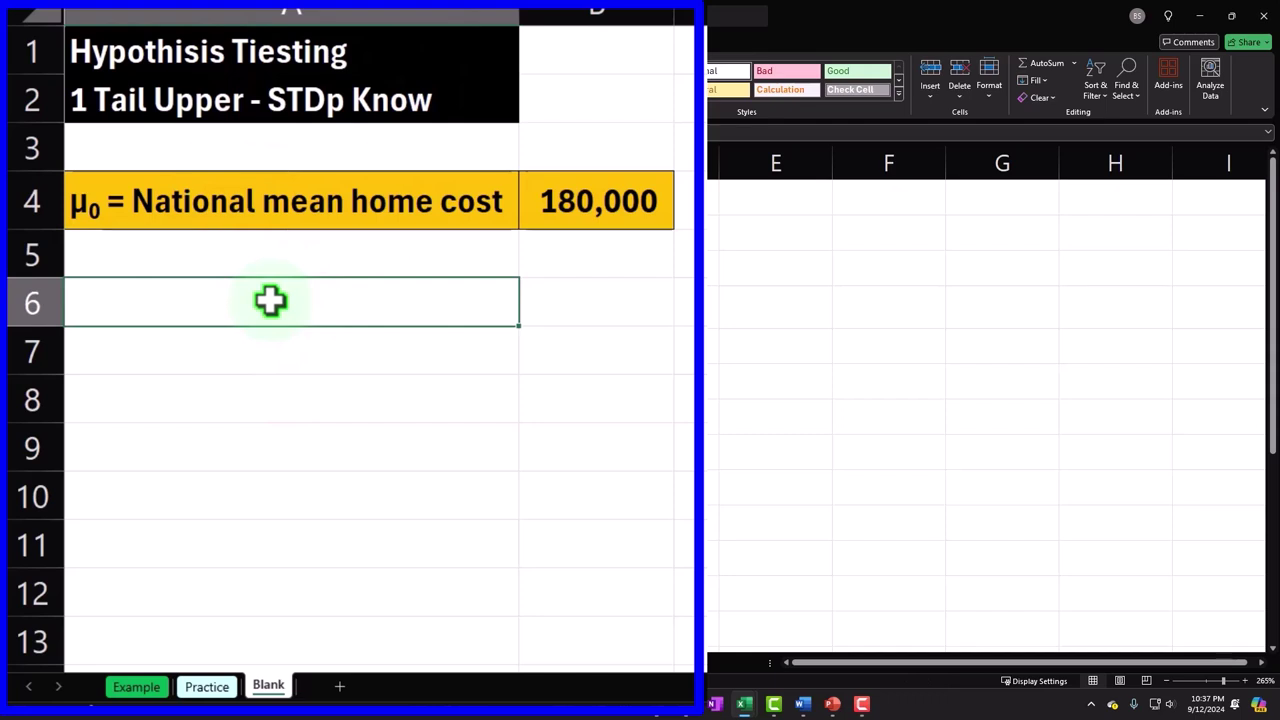
Type 'Researcher Believes:' in A6 and the belief that the area mean exceeds the national mean in A7:A8
text(Research)
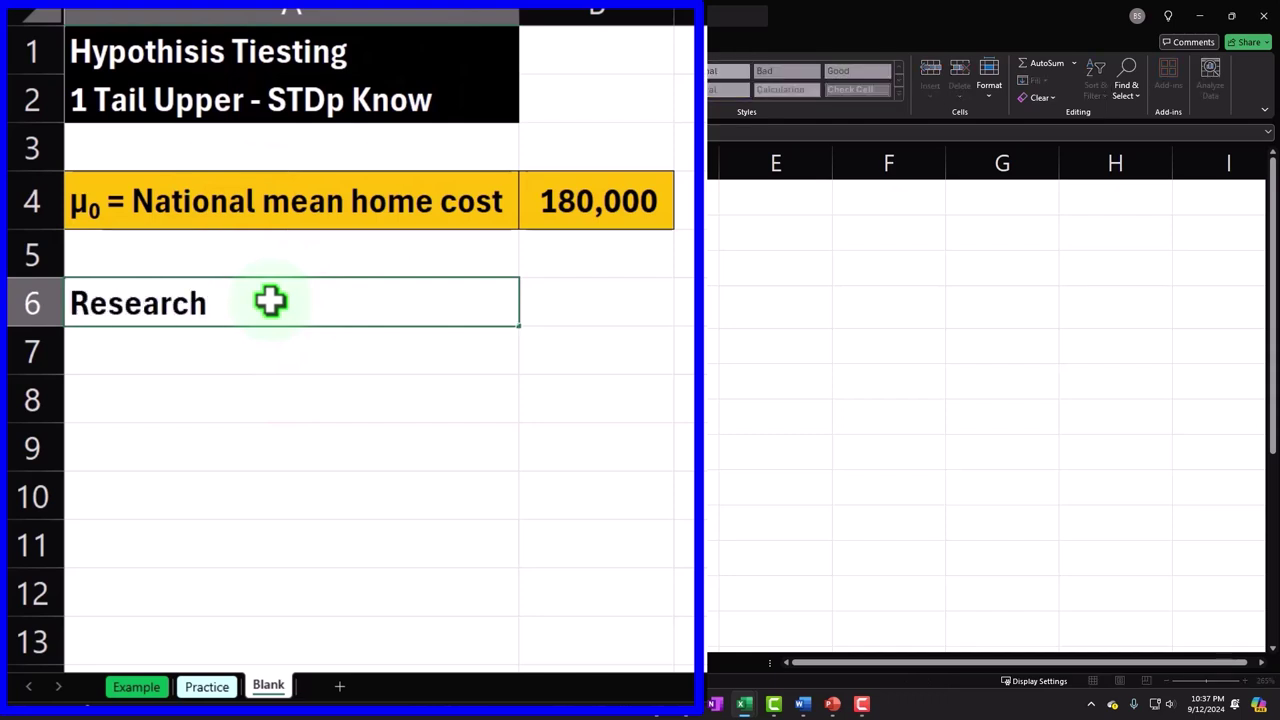
text(er Believes:)
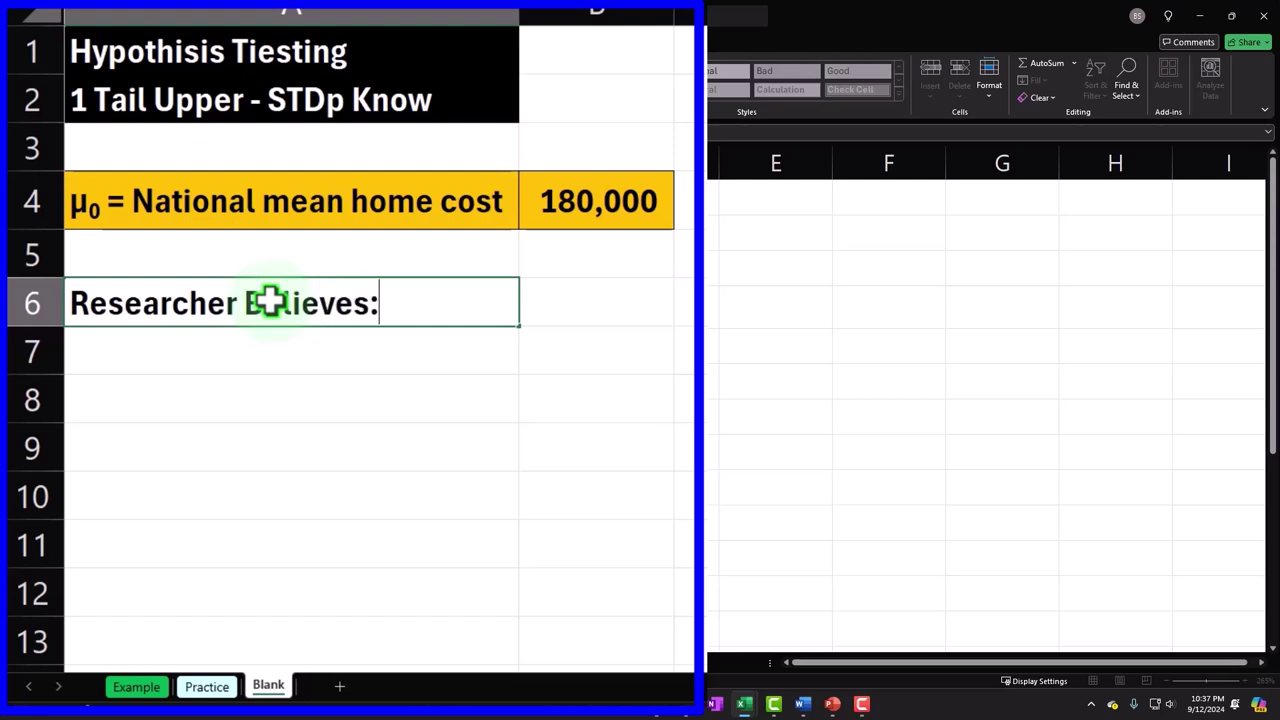
key(Return)
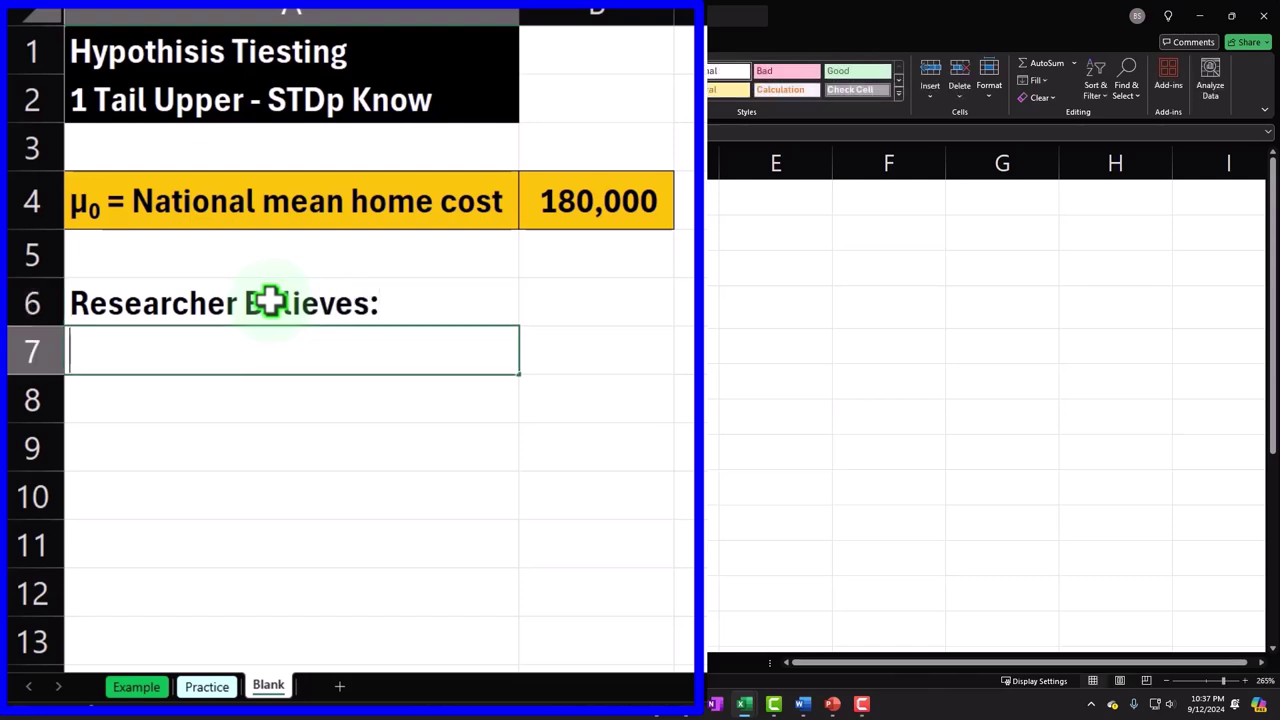
text(The mean for the air)
key(BackSpace)
key(BackSpace)
text(ria is large)
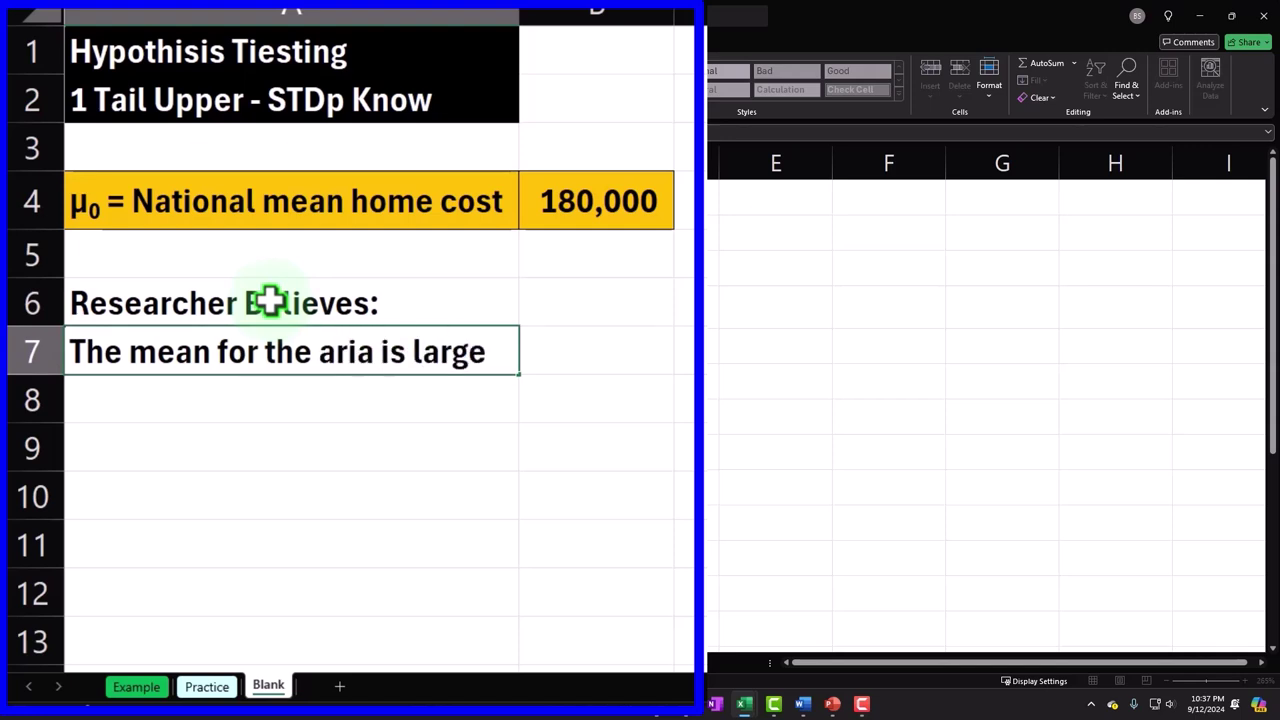
text(r thatn)
key(BackSpace)
key(BackSpace)
key(BackSpace)
text(en)
key(Return)
text(the)
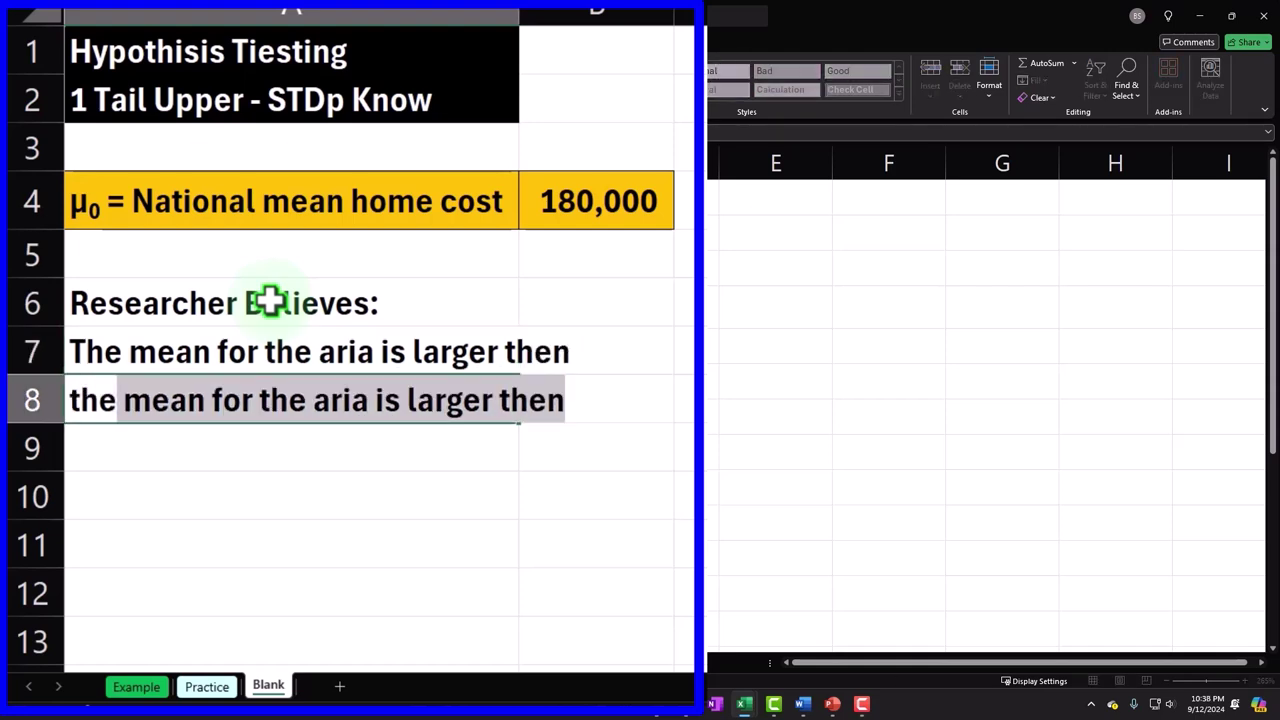
text( nat)
key(BackSpace)
key(BackSpace)
text(tional mean)
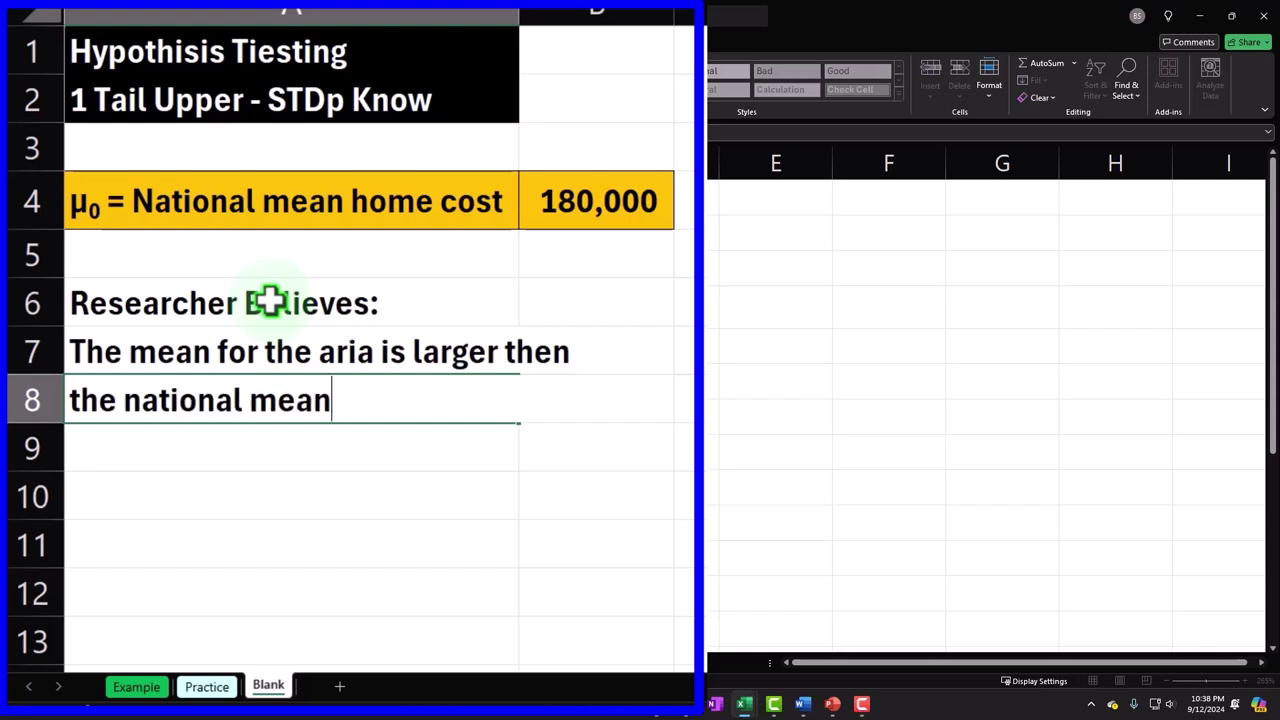
key(Return)
Fill the heading row A6:B6 black and the belief rows A7:B8 light cyan
click(270, 301)
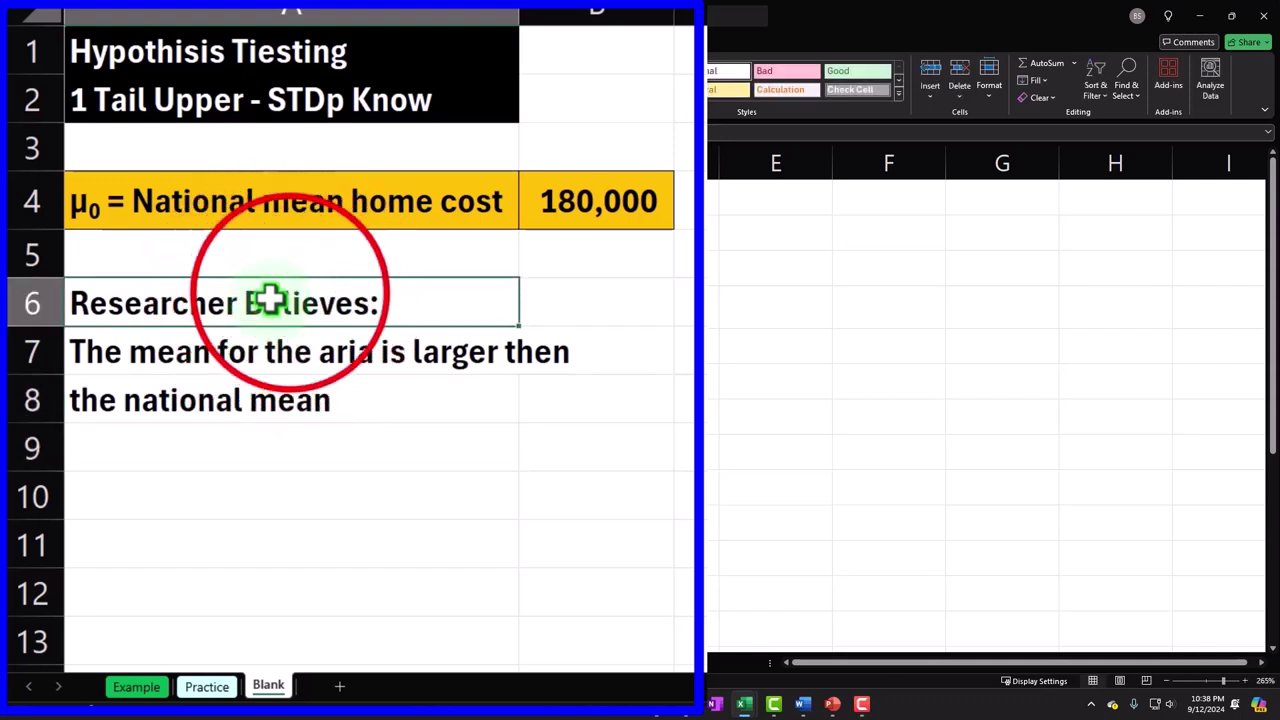
click(581, 292)
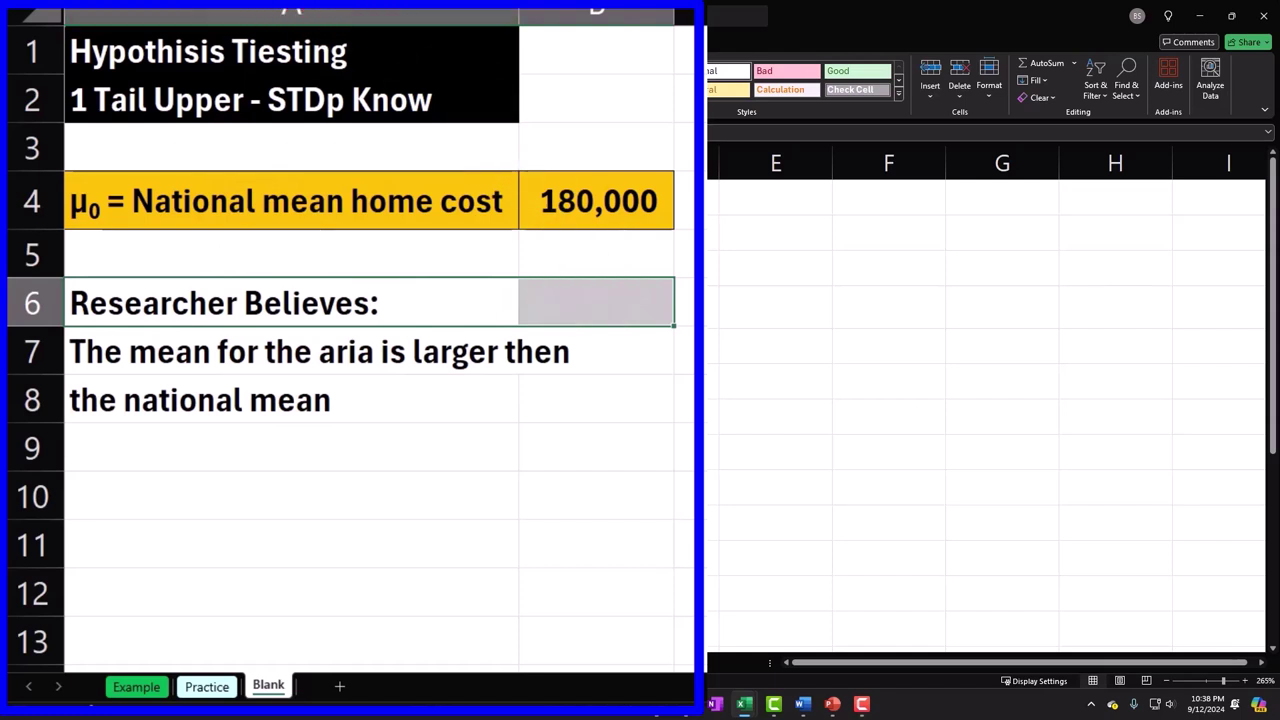
key(alt+h)
key(h)
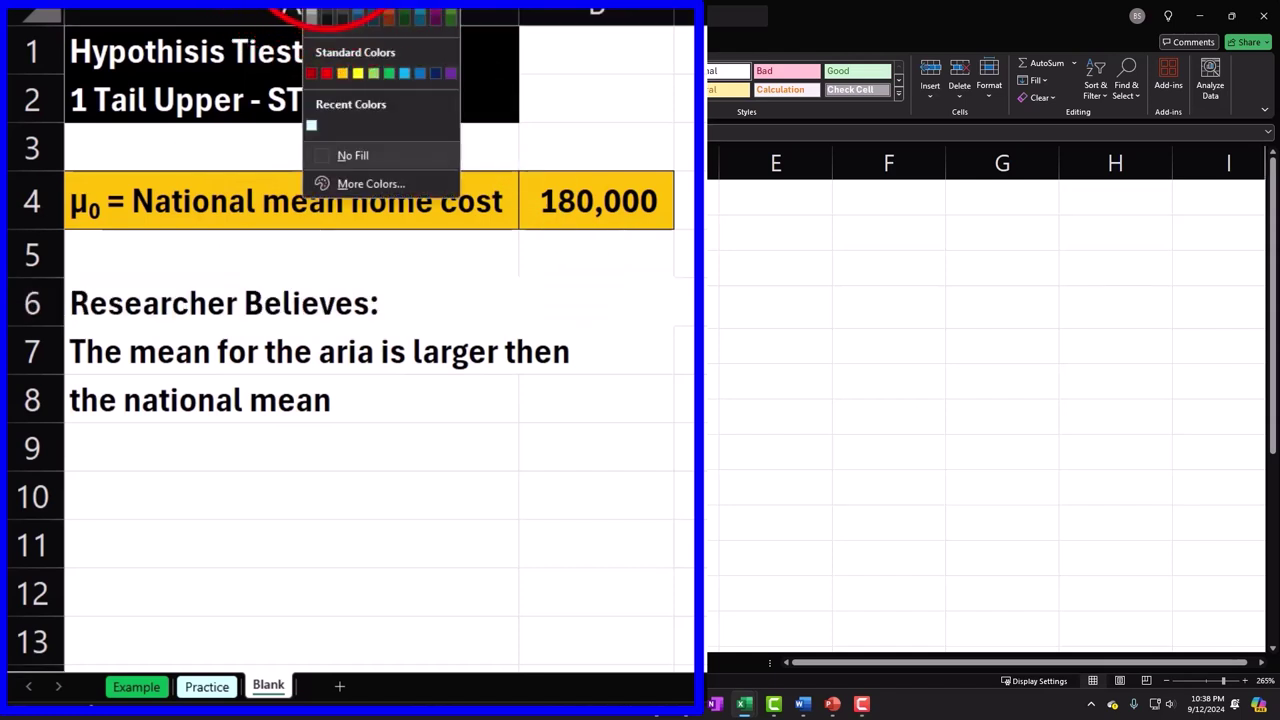
click(326, 16)
drag(440, 355, 552, 400)
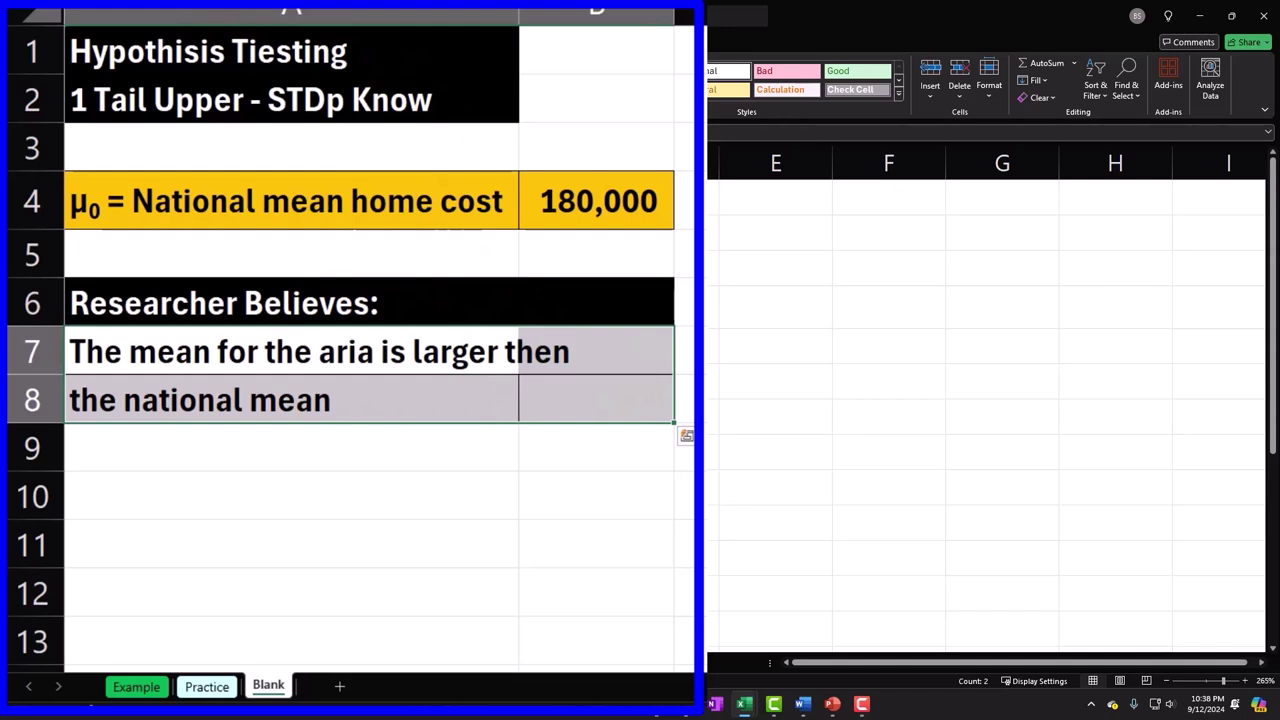
click(326, 5)
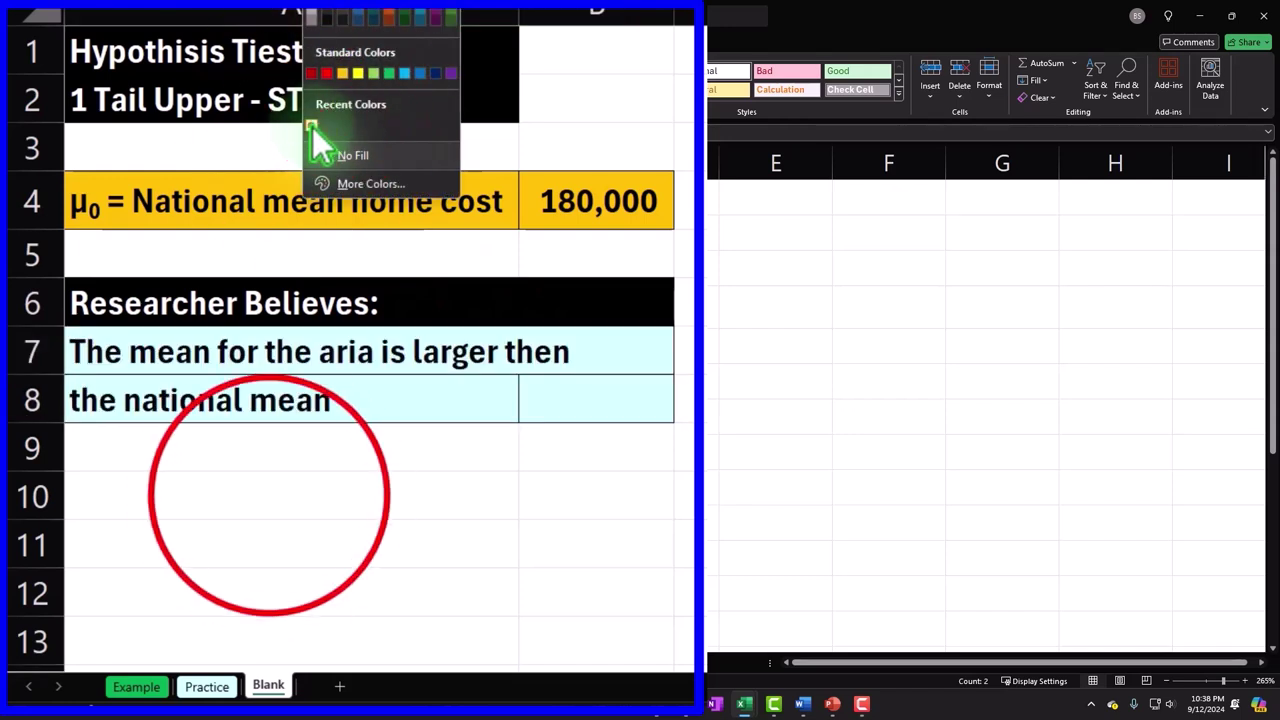
click(312, 126)
click(268, 495)
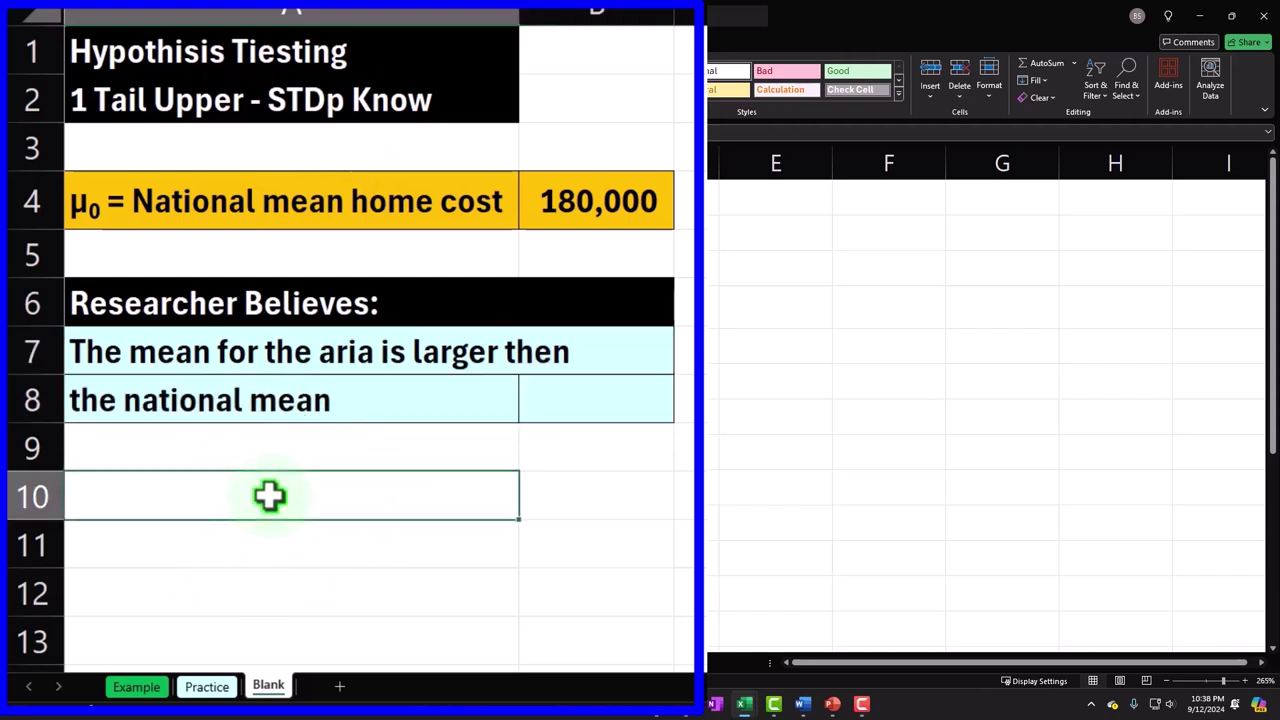
Enter 'N0 - Null Hypothisis' as the heading in A10
text(N)
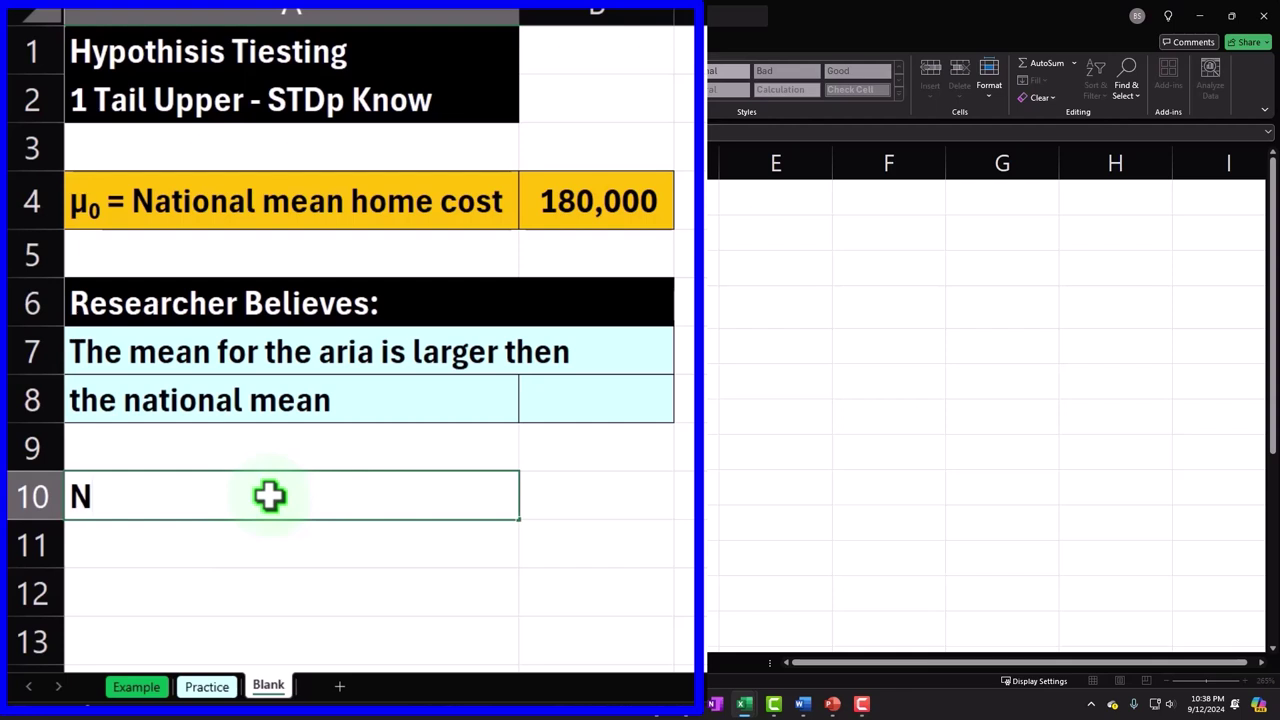
text(0 - Numm)
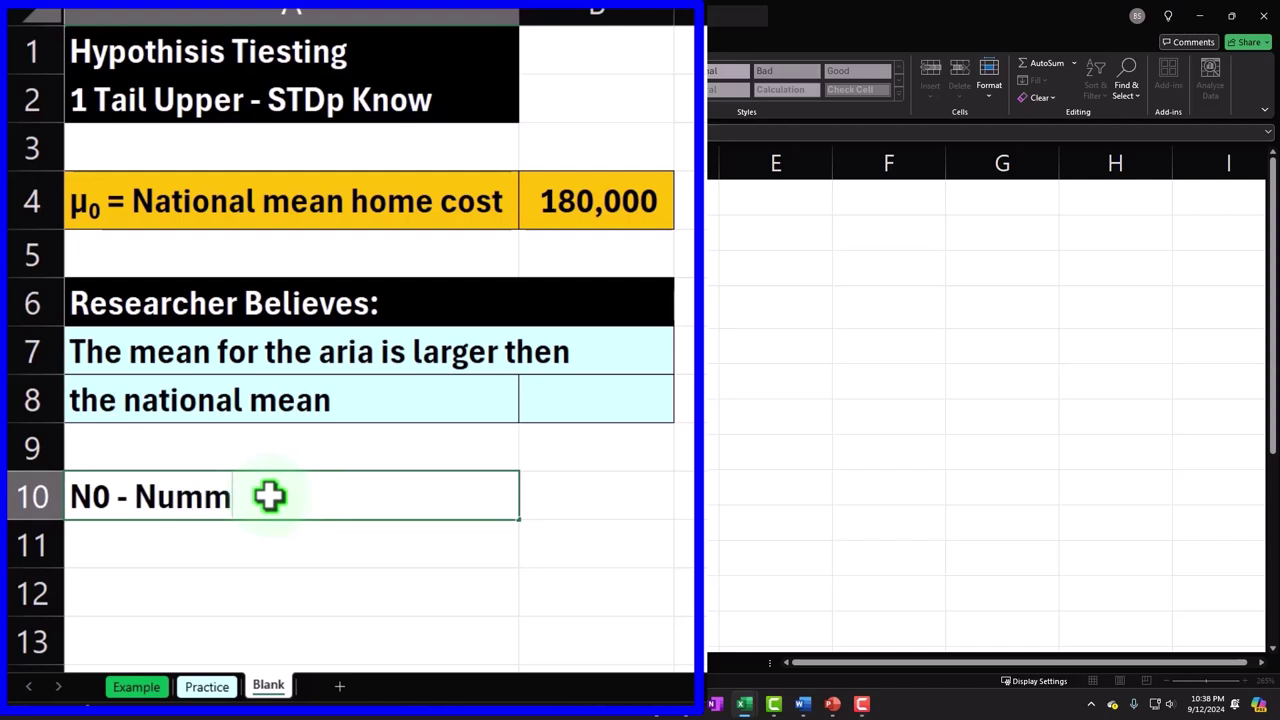
key(BackSpace)
key(BackSpace)
text(ll )
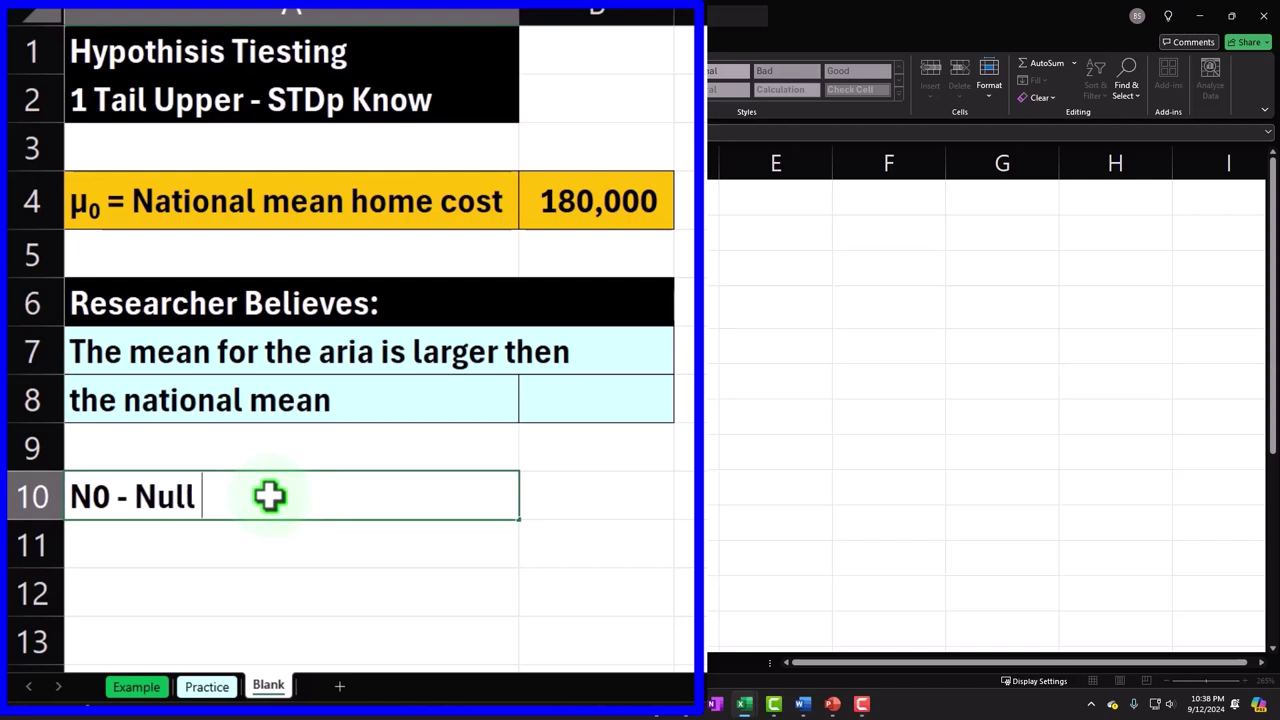
text(Hypothisis)
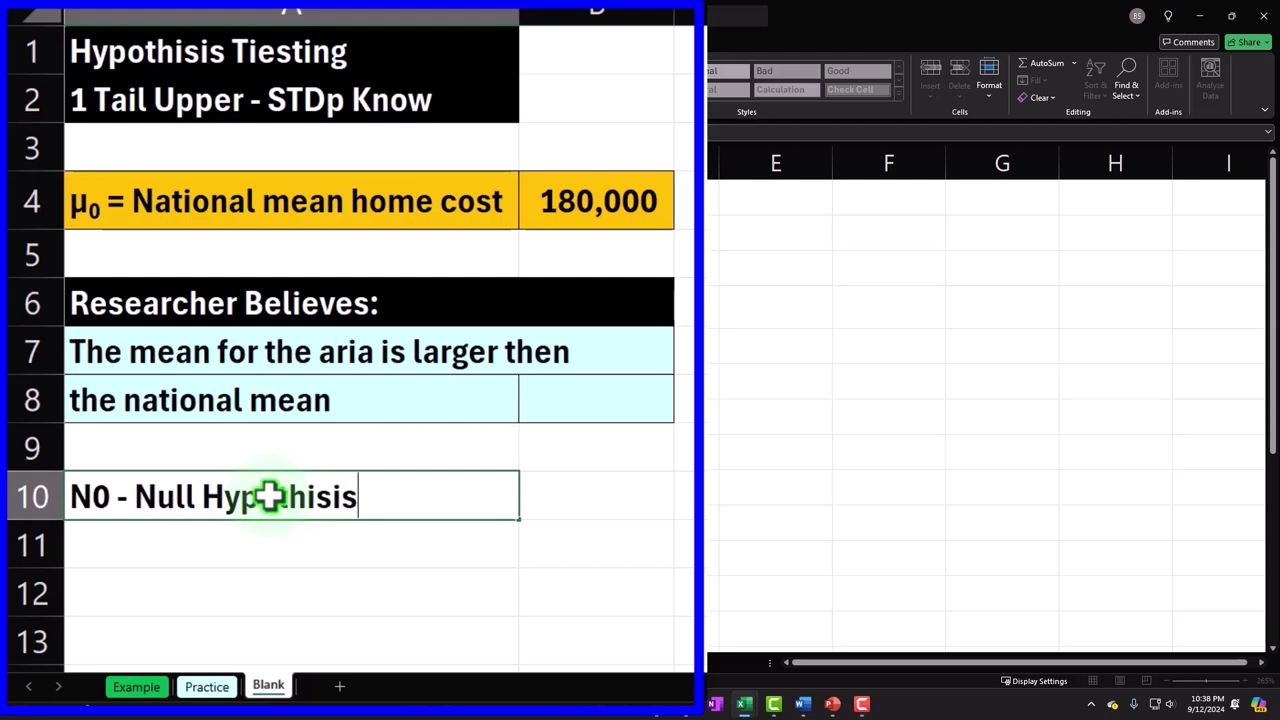
key(Return)
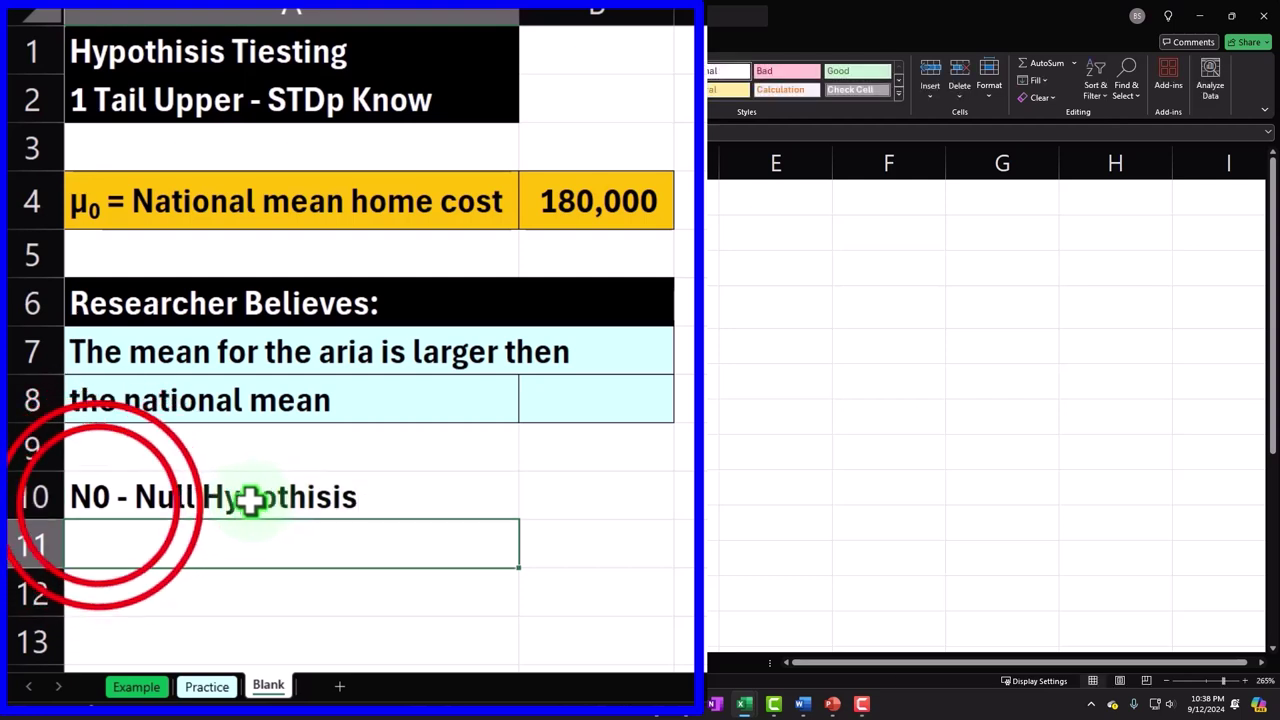
Make the 0 after N in A10 a subscript
double_click(102, 504)
drag(103, 504, 86, 504)
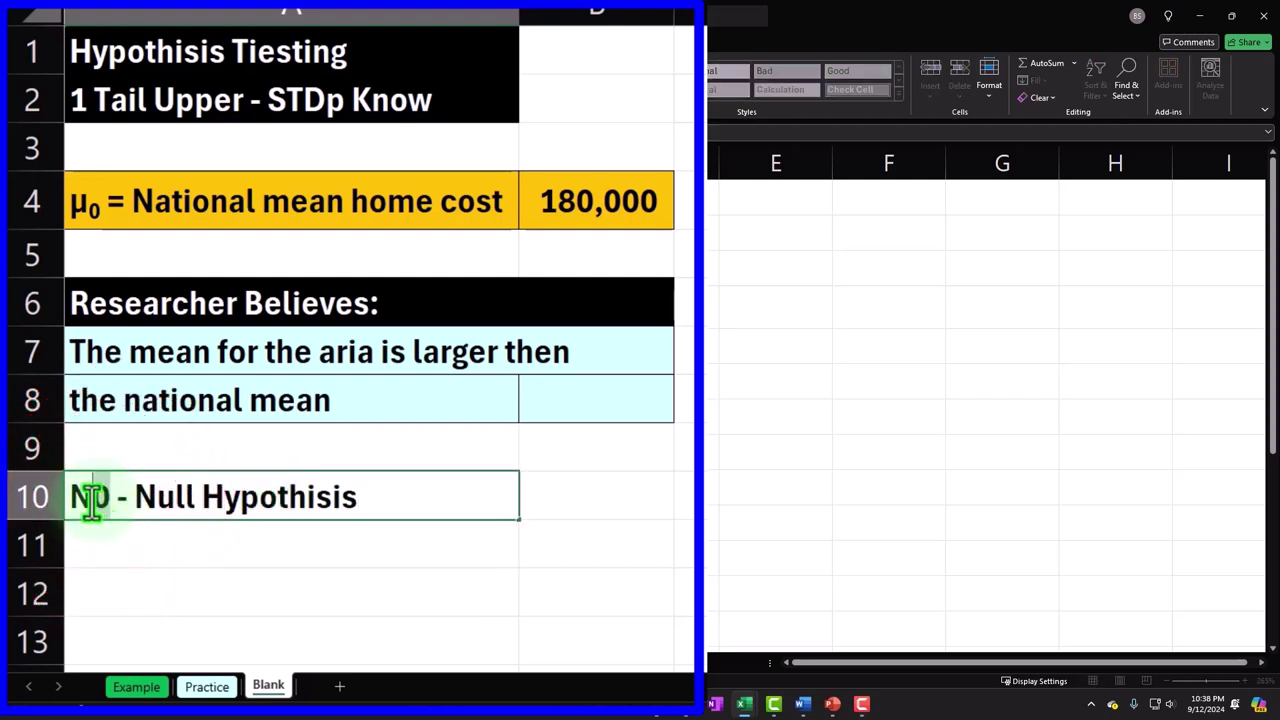
right_click(97, 505)
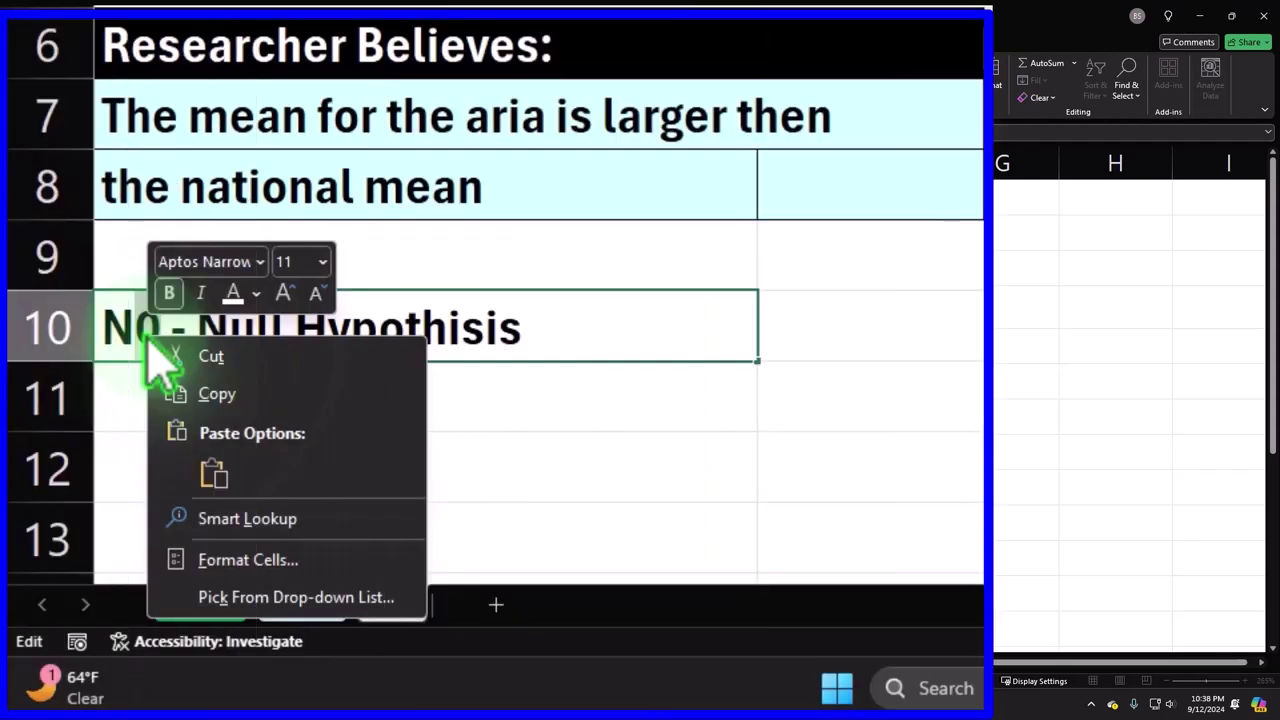
click(262, 562)
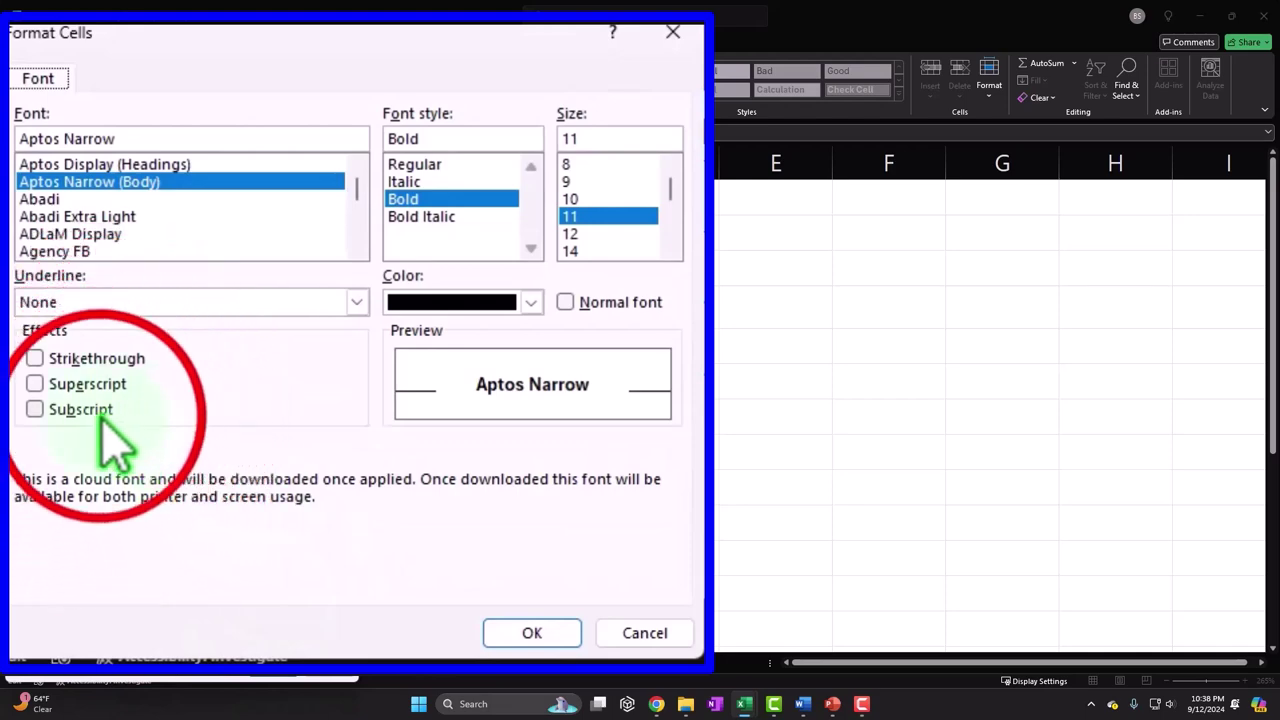
click(50, 557)
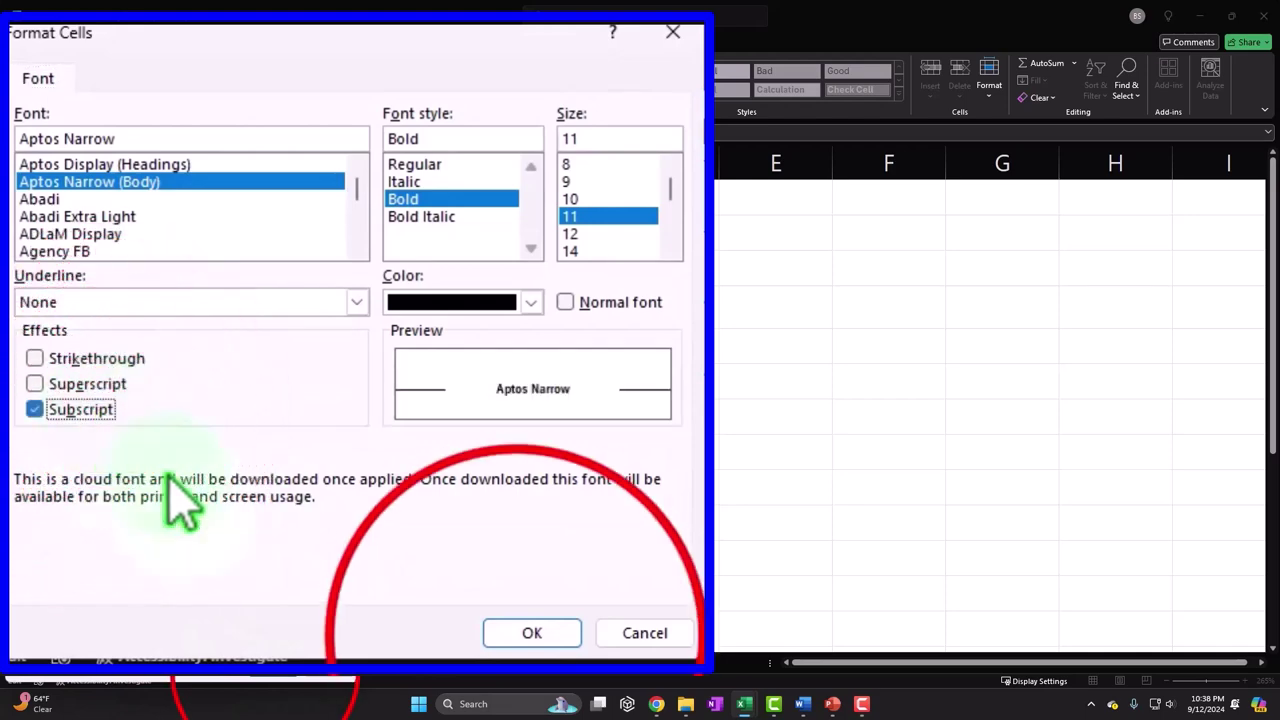
click(531, 633)
key(Return)
Fill A10:B10 black with white text
drag(249, 532, 395, 525)
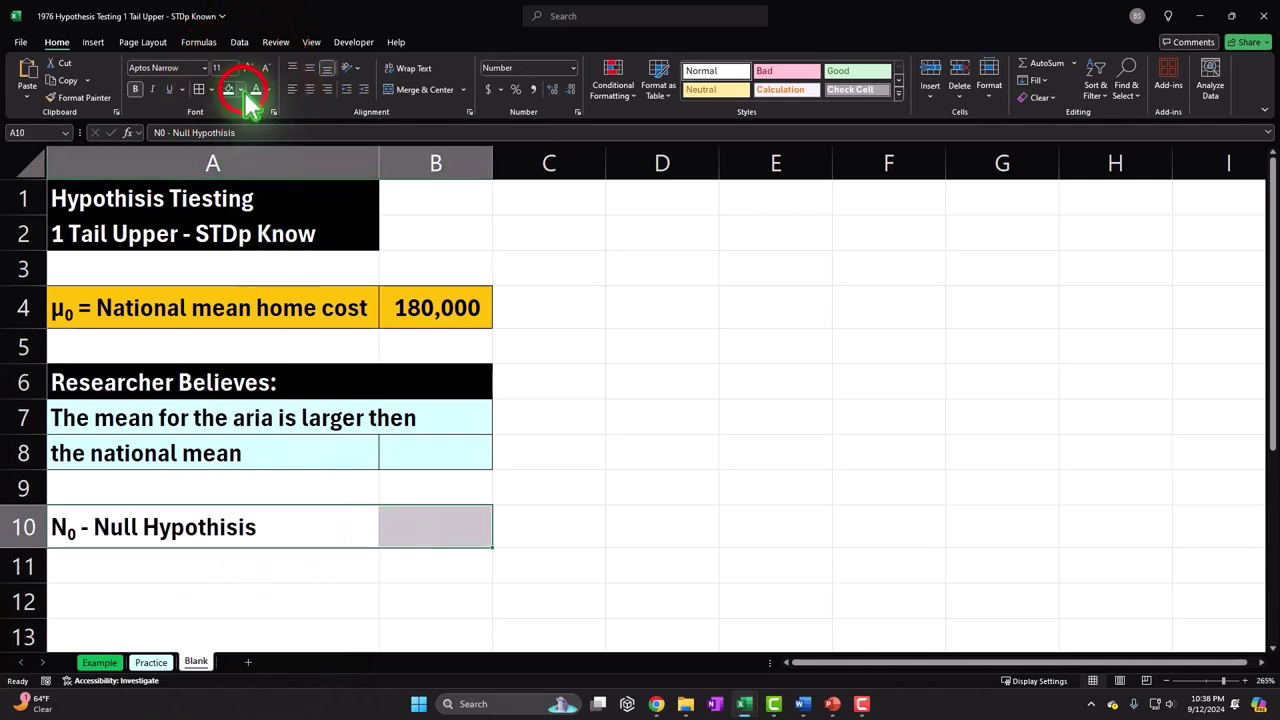
click(241, 89)
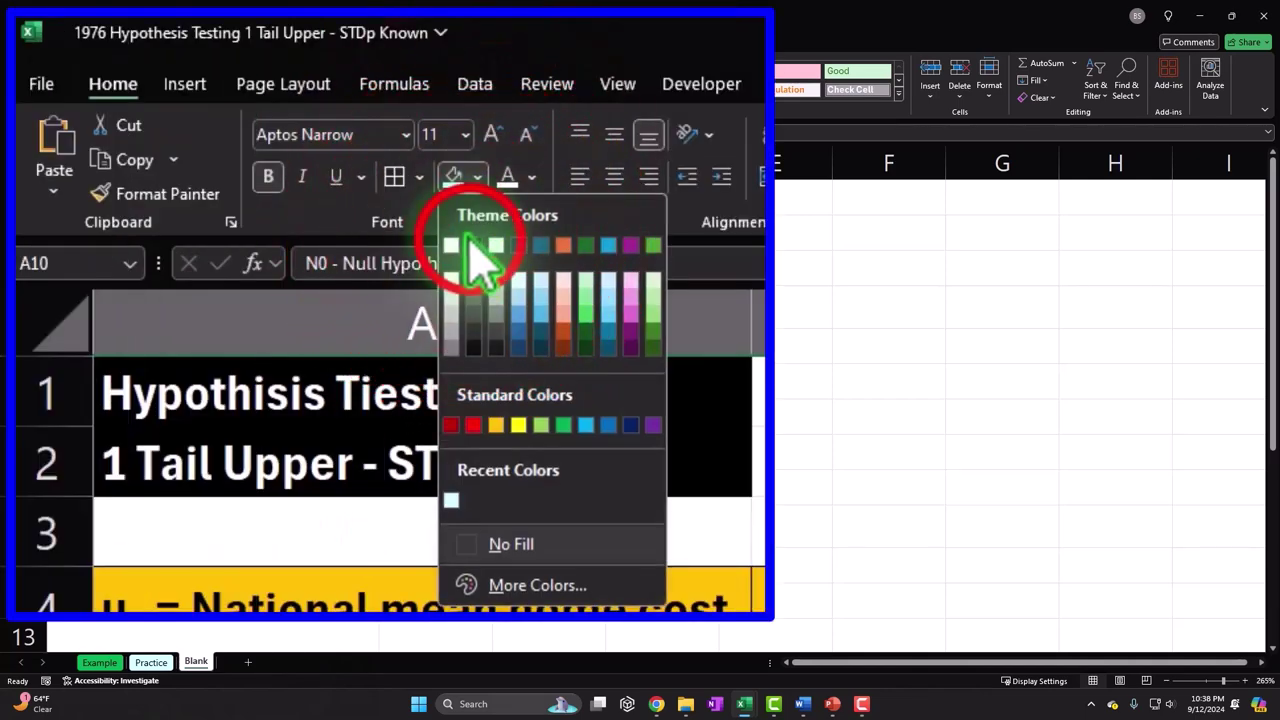
click(470, 242)
click(256, 89)
Enter 'Assume national mean applies to us' in A11
click(144, 568)
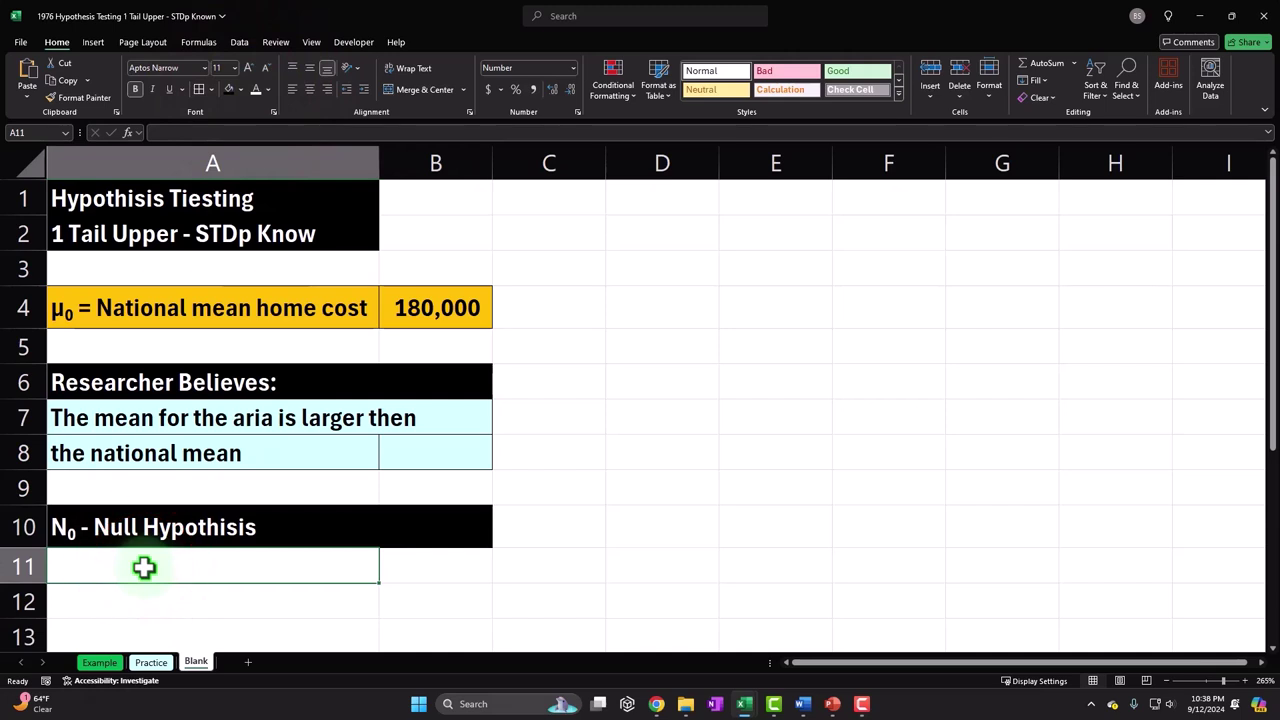
text(Assume)
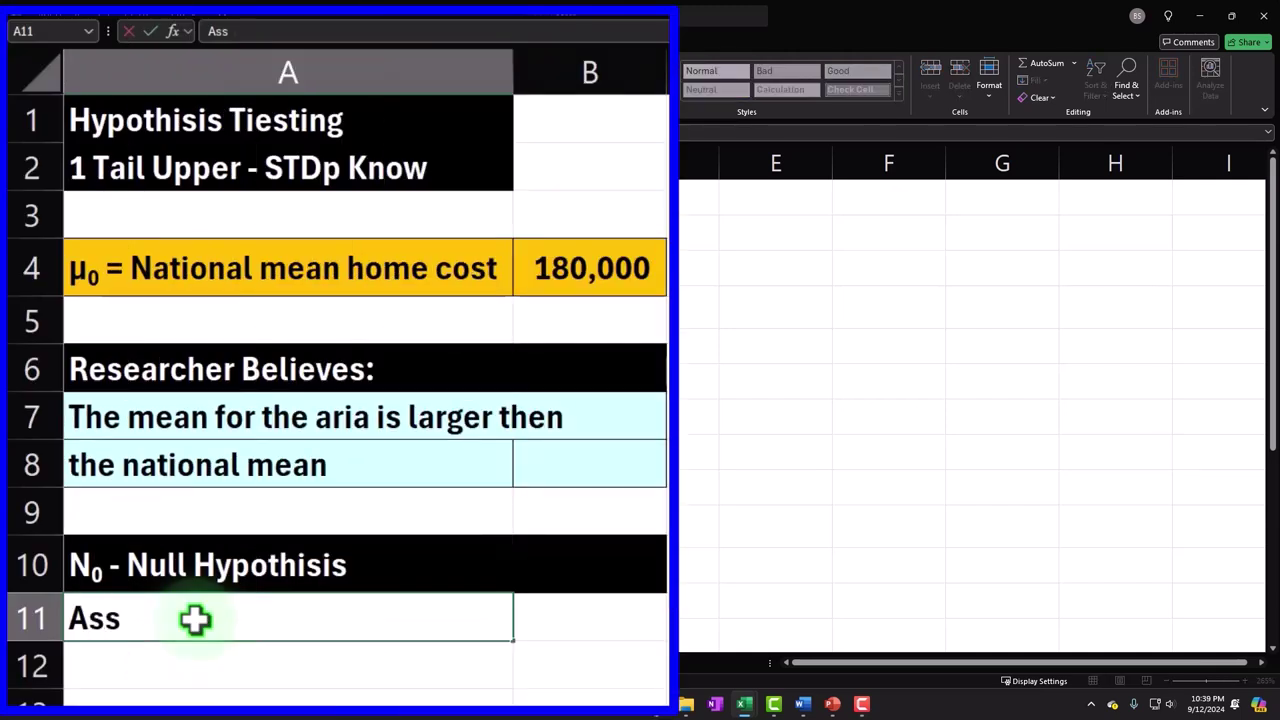
text( na)
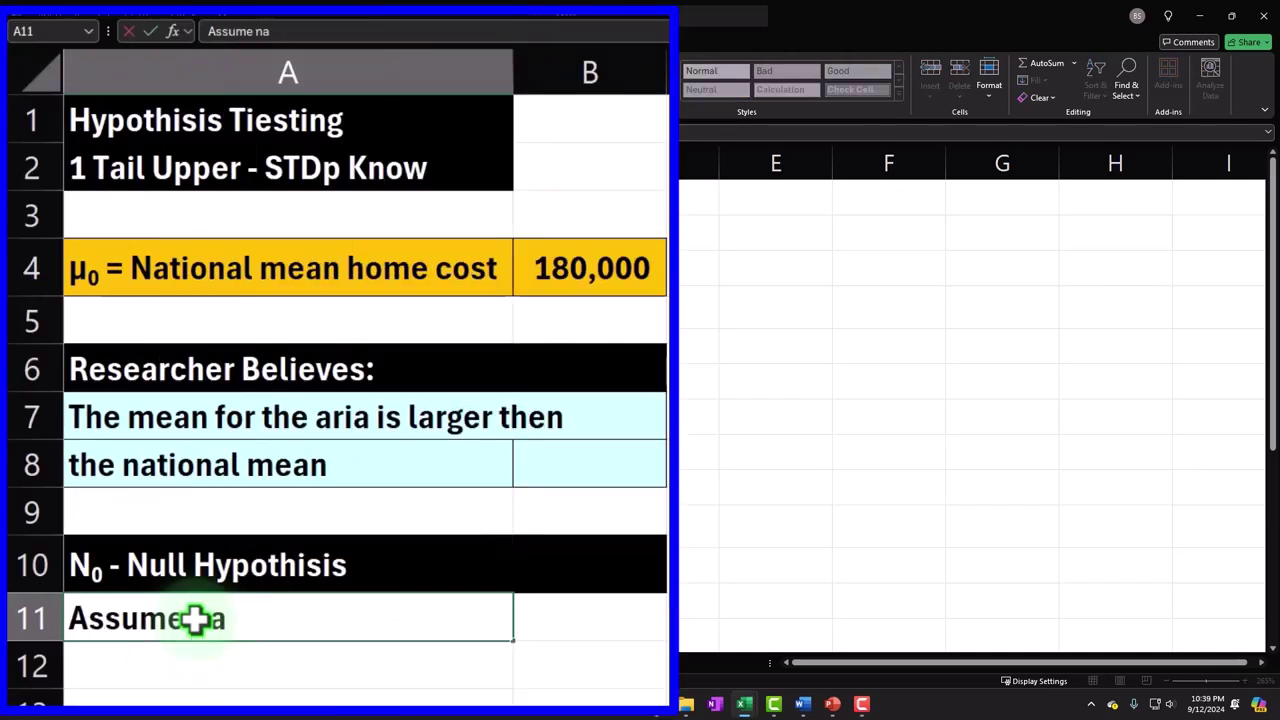
text(tino)
key(BackSpace)
key(BackSpace)
key(BackSpace)
text(ional )
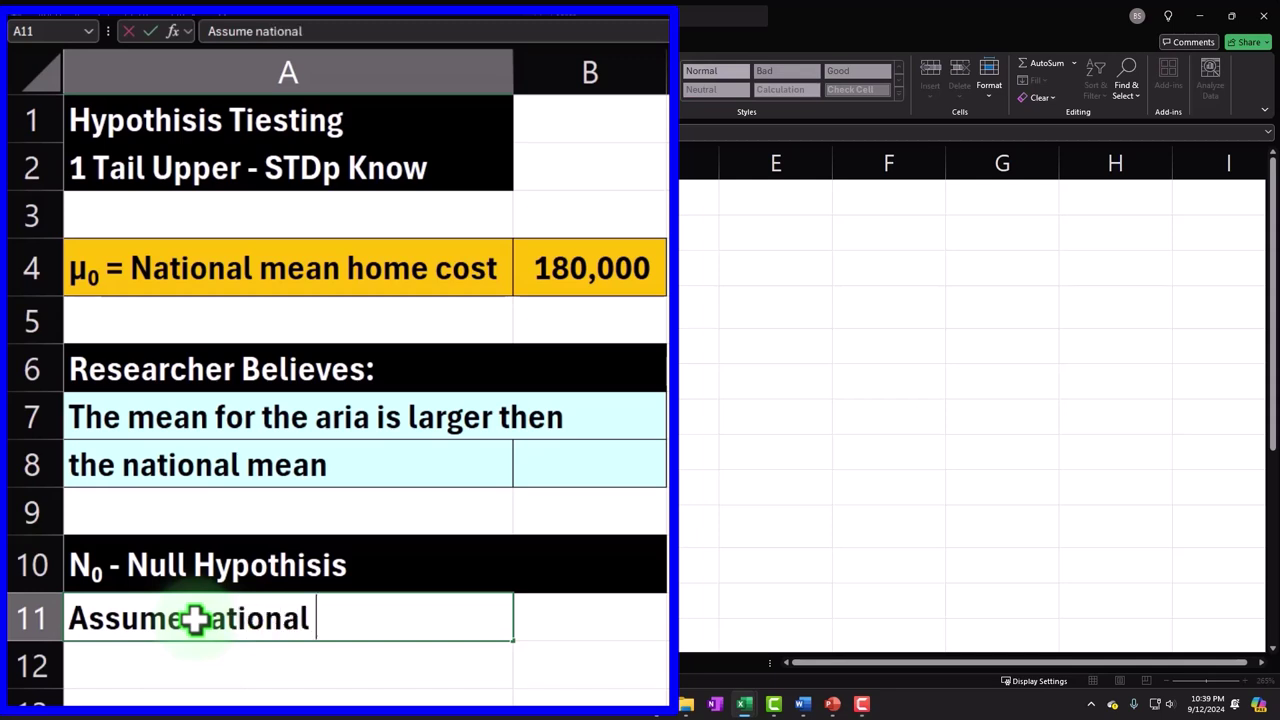
text(mean is true)
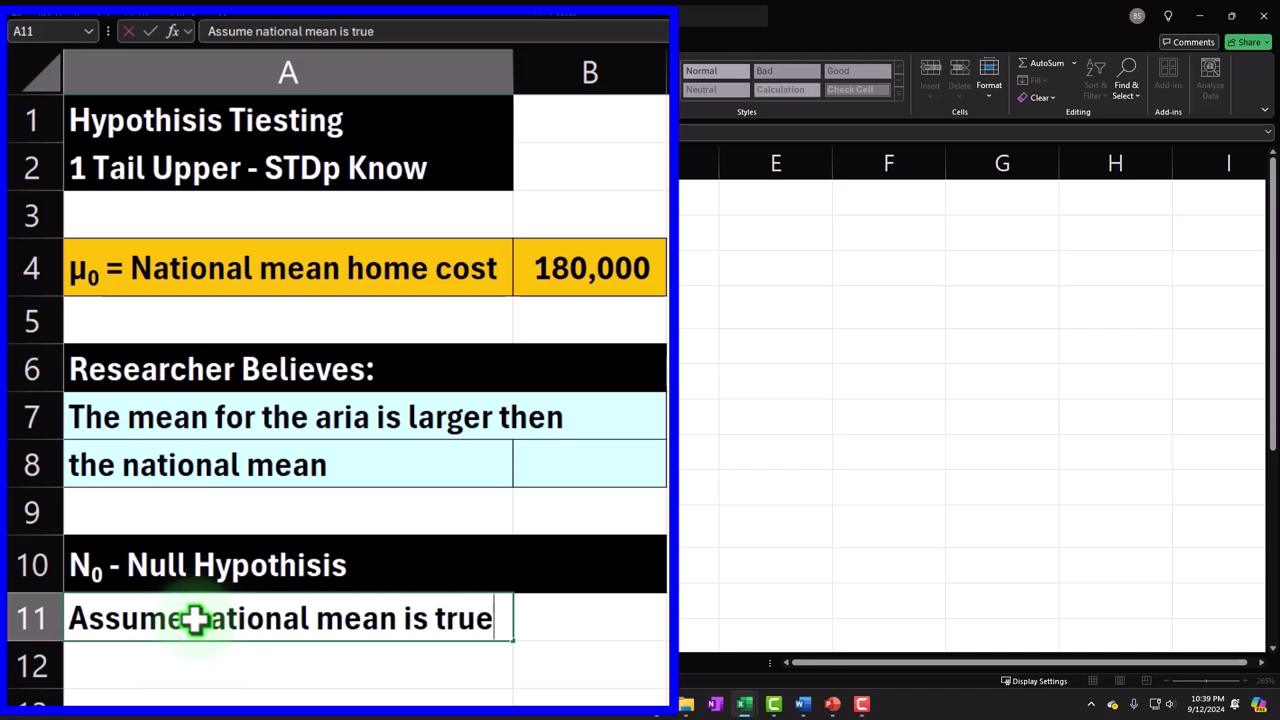
key(BackSpace)
key(BackSpace)
key(BackSpace)
key(BackSpace)
key(BackSpace)
key(BackSpace)
key(BackSpace)
text(app)
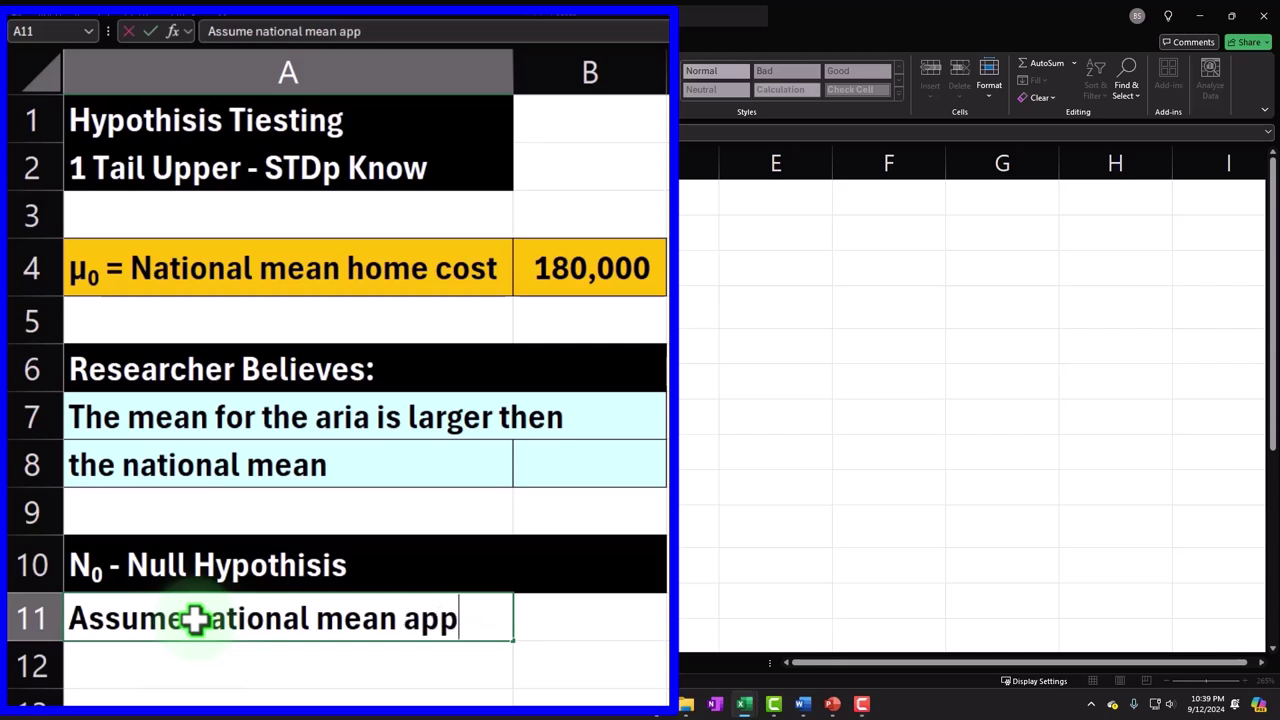
text(lies to us)
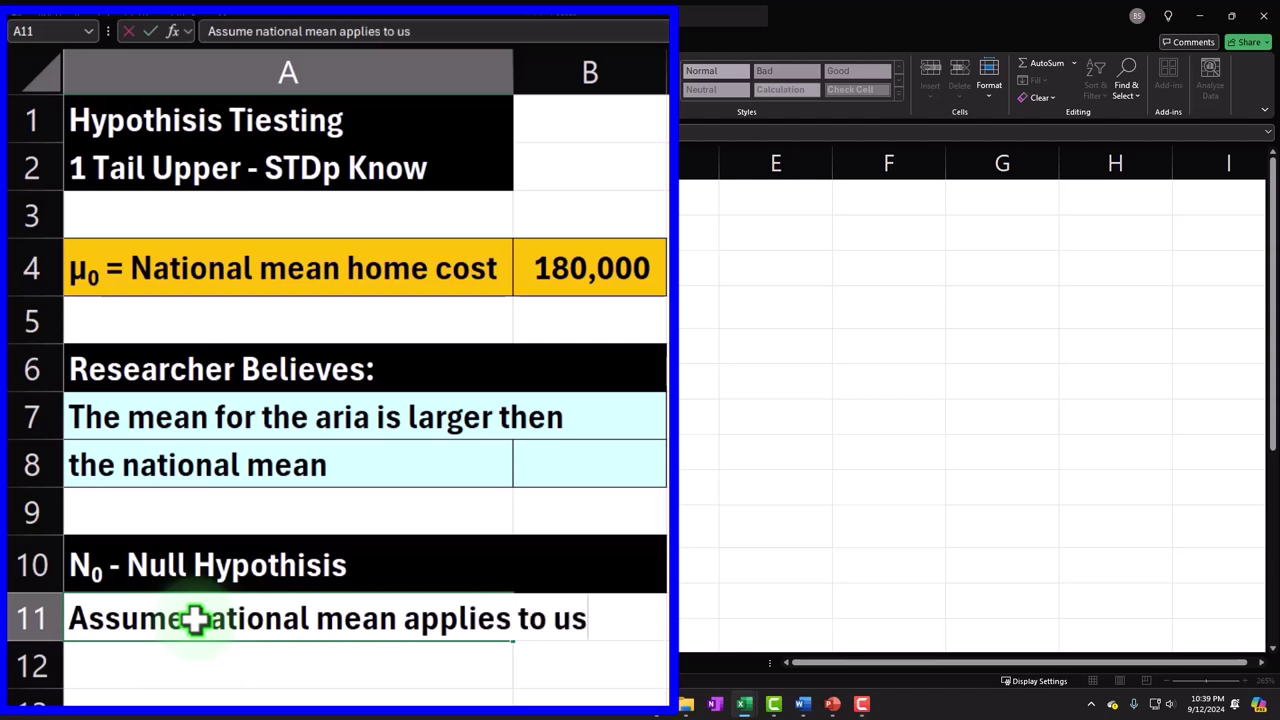
key(Return)
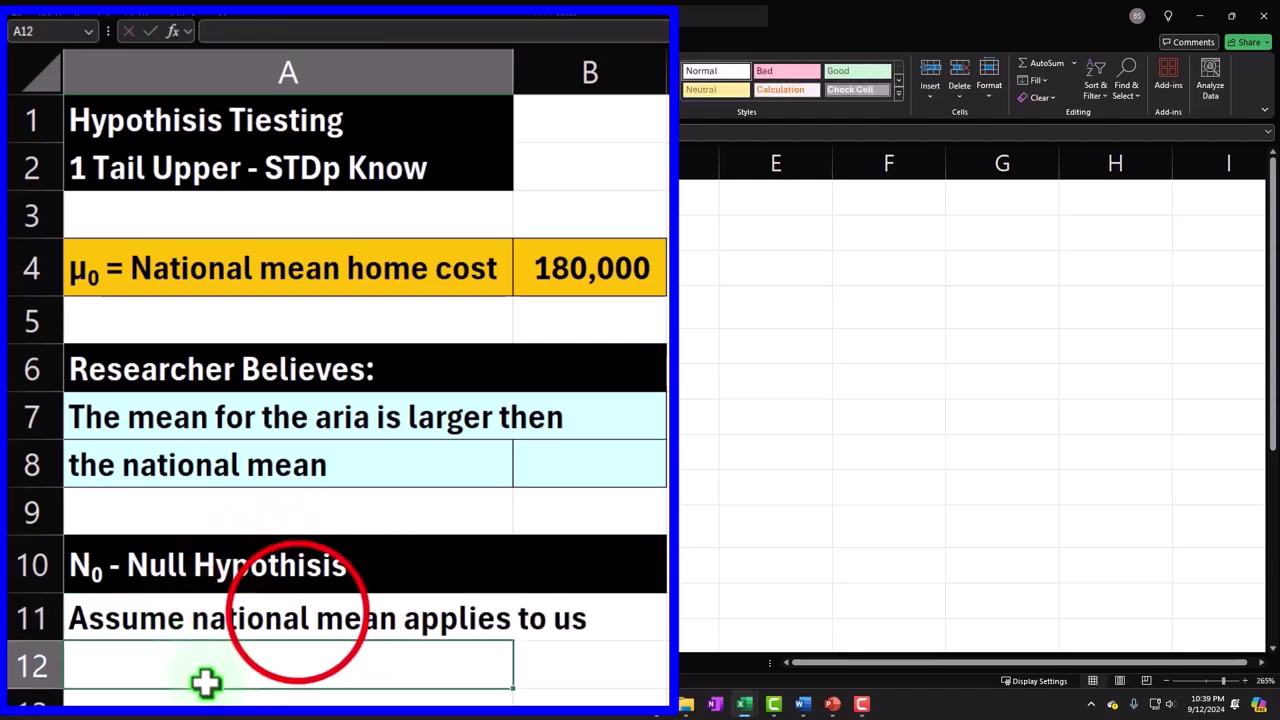
Fill A11:B11 with the recent light cyan colour
drag(297, 610, 568, 617)
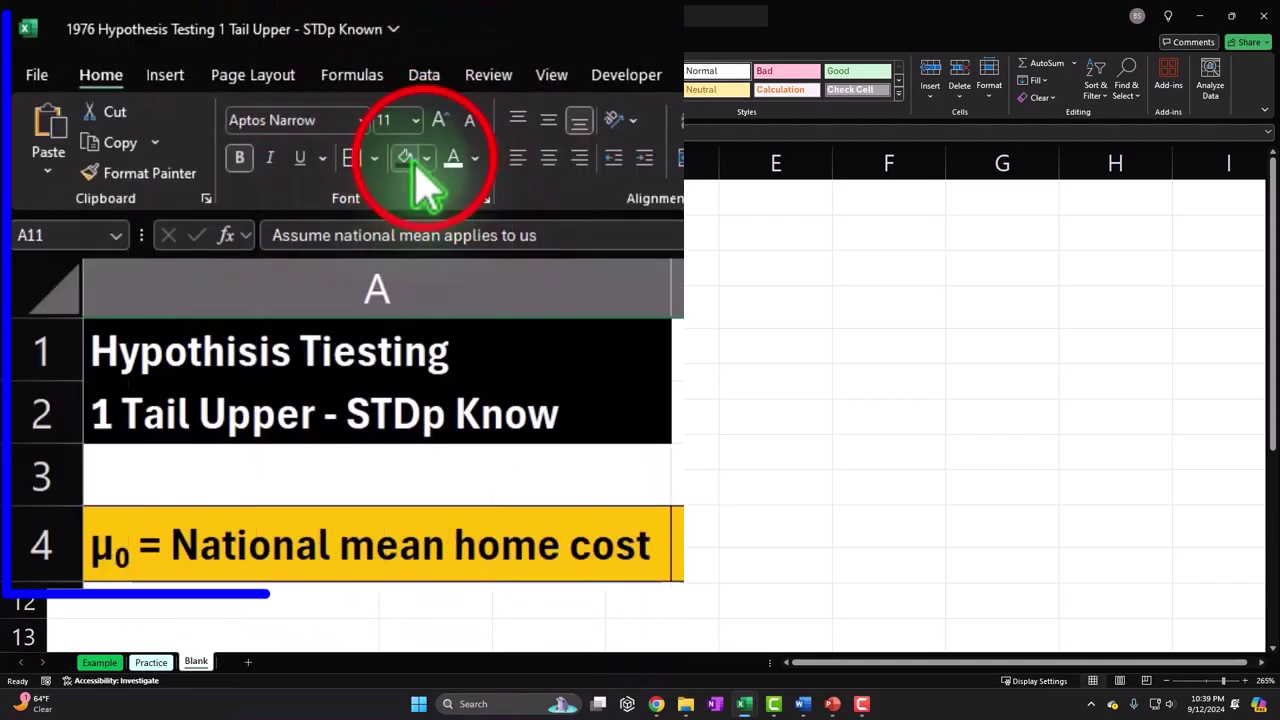
click(420, 163)
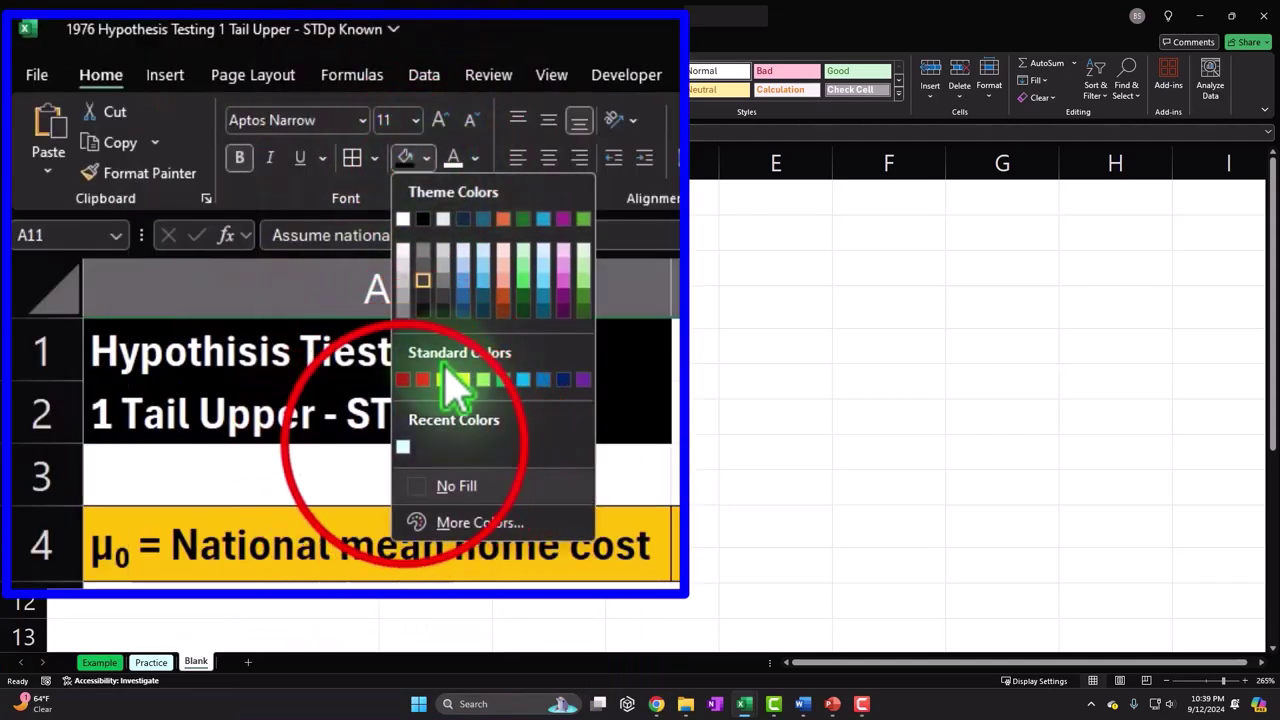
click(410, 443)
click(577, 291)
ctrl+scroll(582, 287, down, 3)
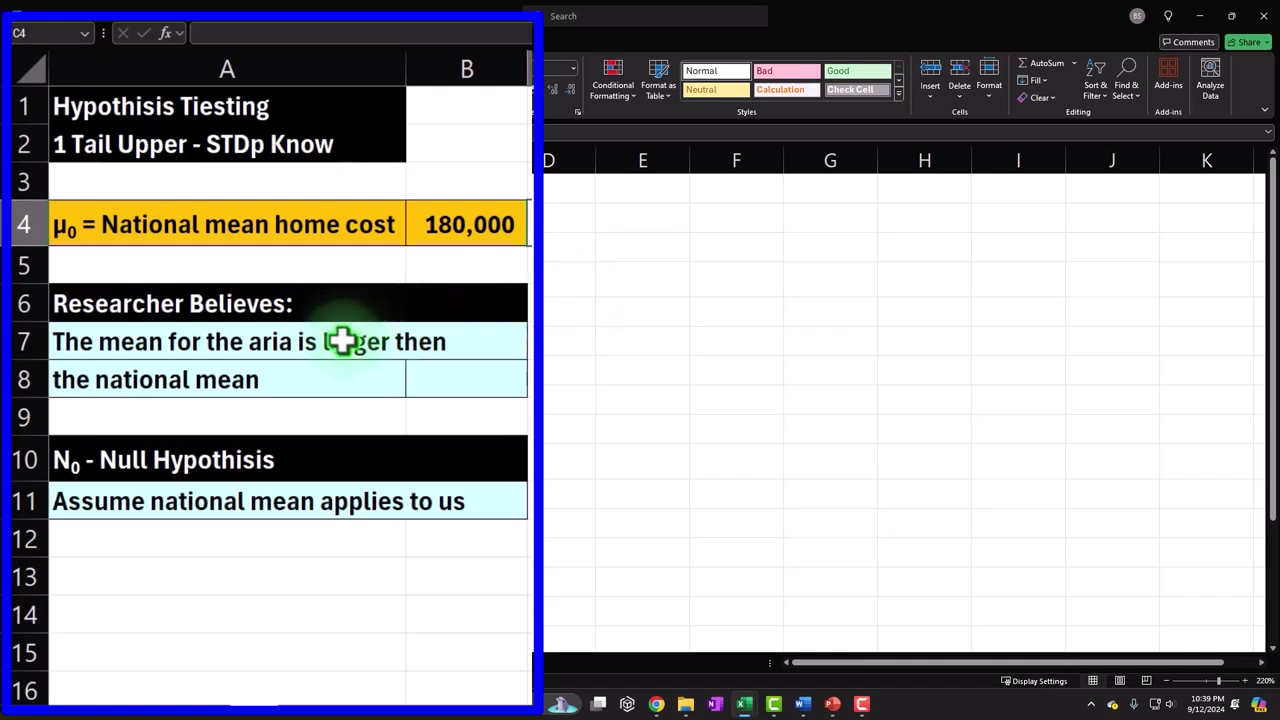
Correct 'aria' to 'area' in the A7 sentence
click(290, 345)
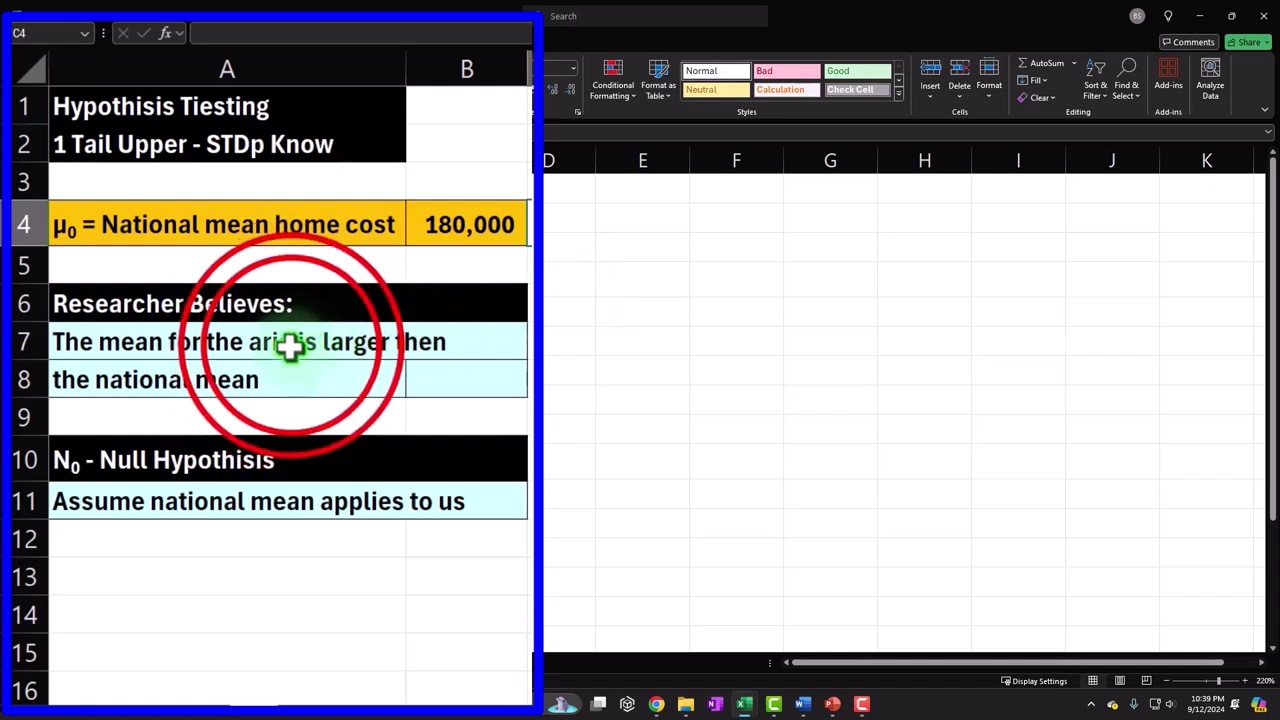
double_click(290, 345)
key(BackSpace)
key(BackSpace)
text(ea)
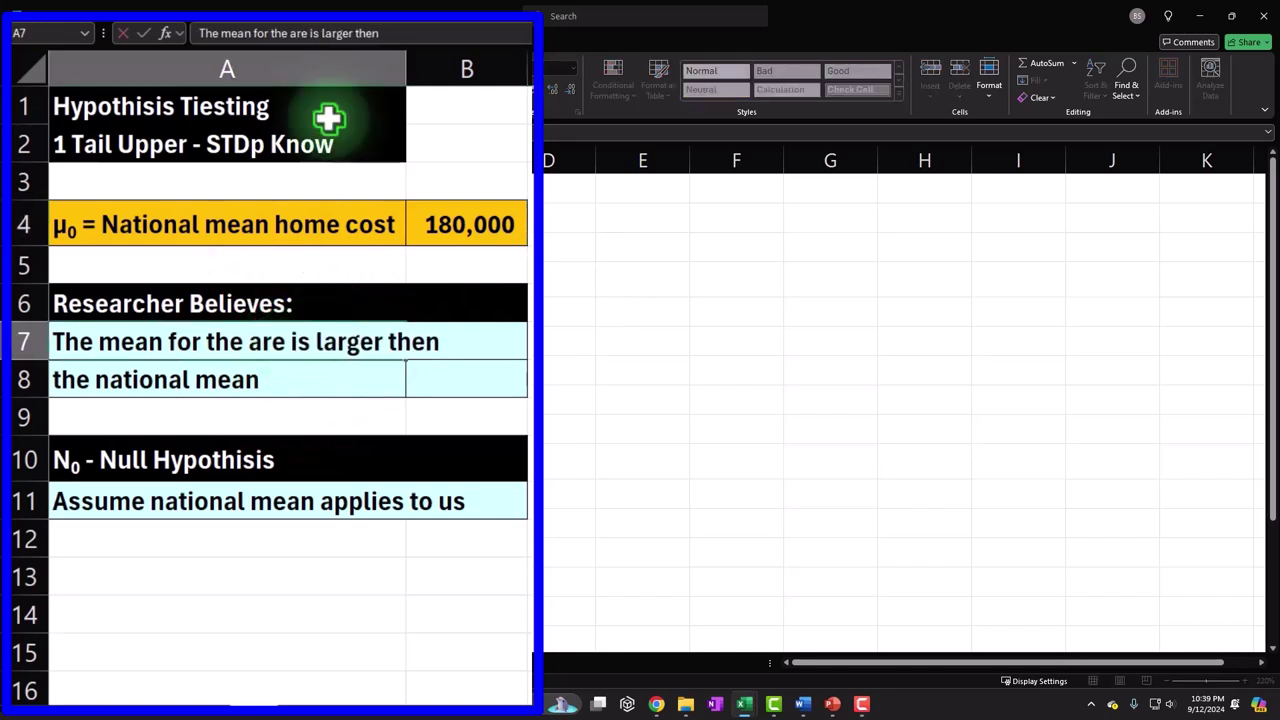
key(Return)
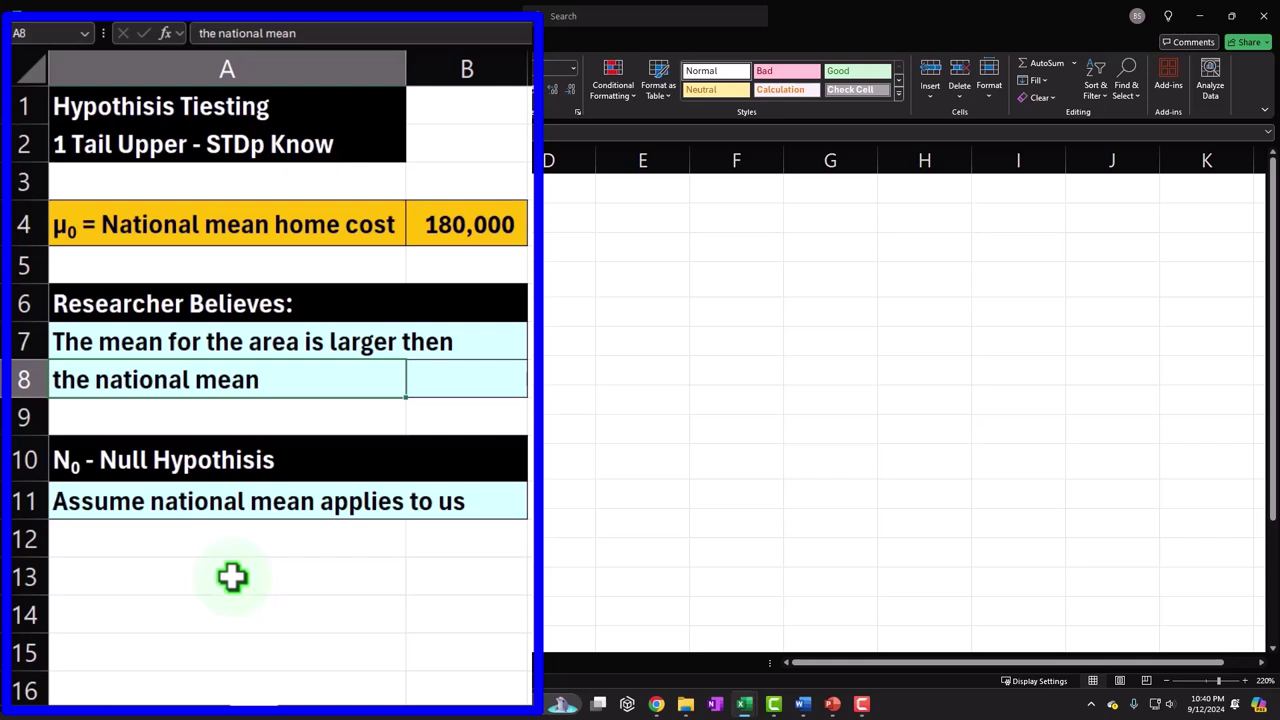
click(232, 576)
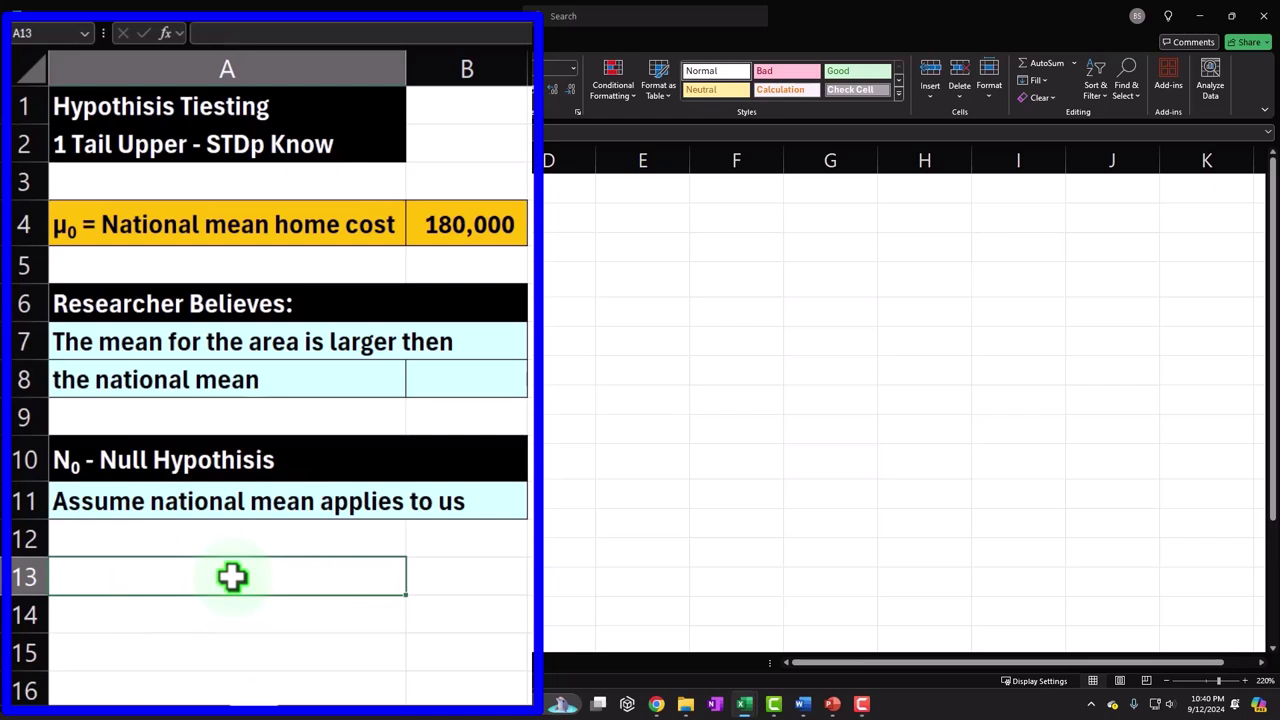
Enter 'Ha Alternative Hypothisis' as the heading in A13
text(Ha)
key(BackSpace)
text(a)
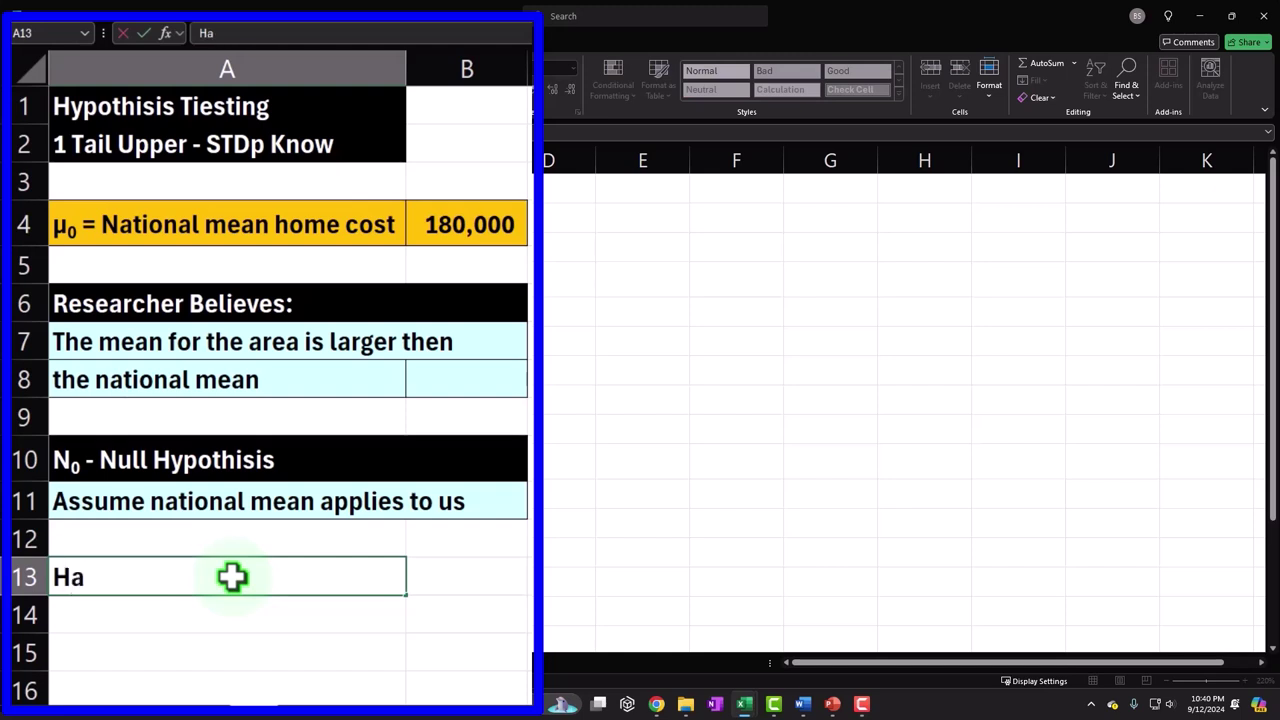
key(Tab)
click(232, 576)
double_click(232, 576)
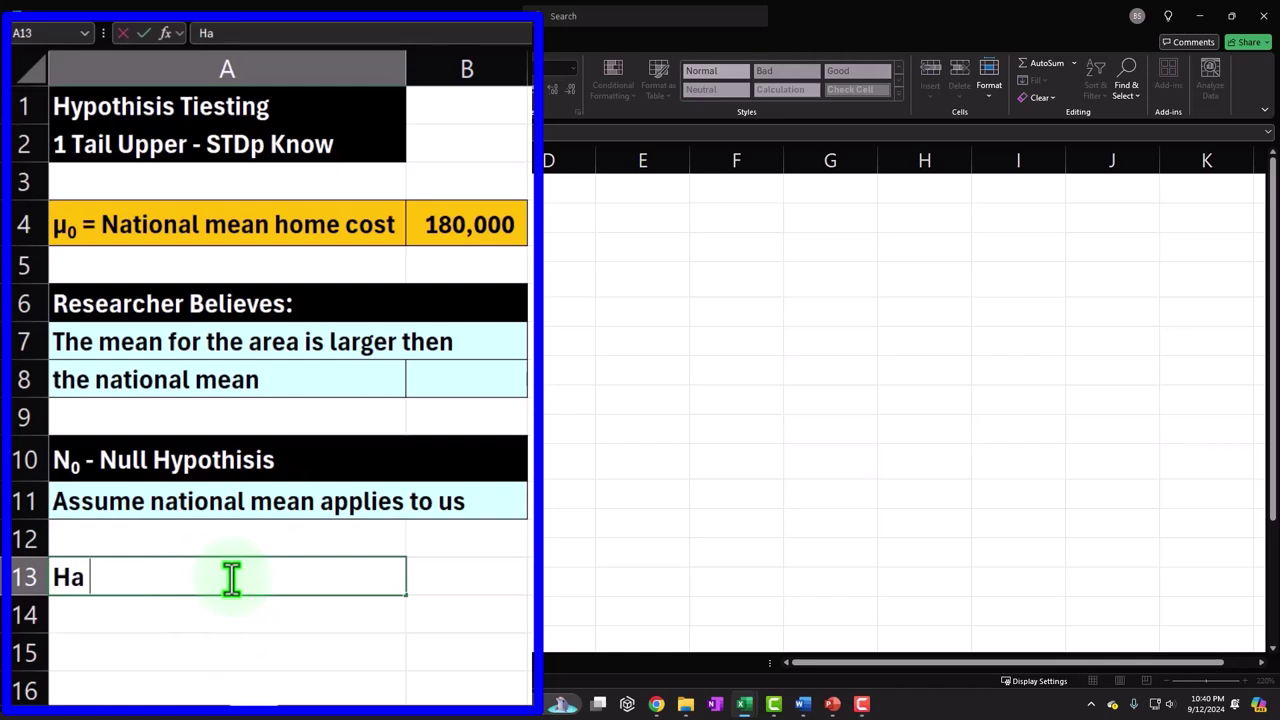
text(Alterna)
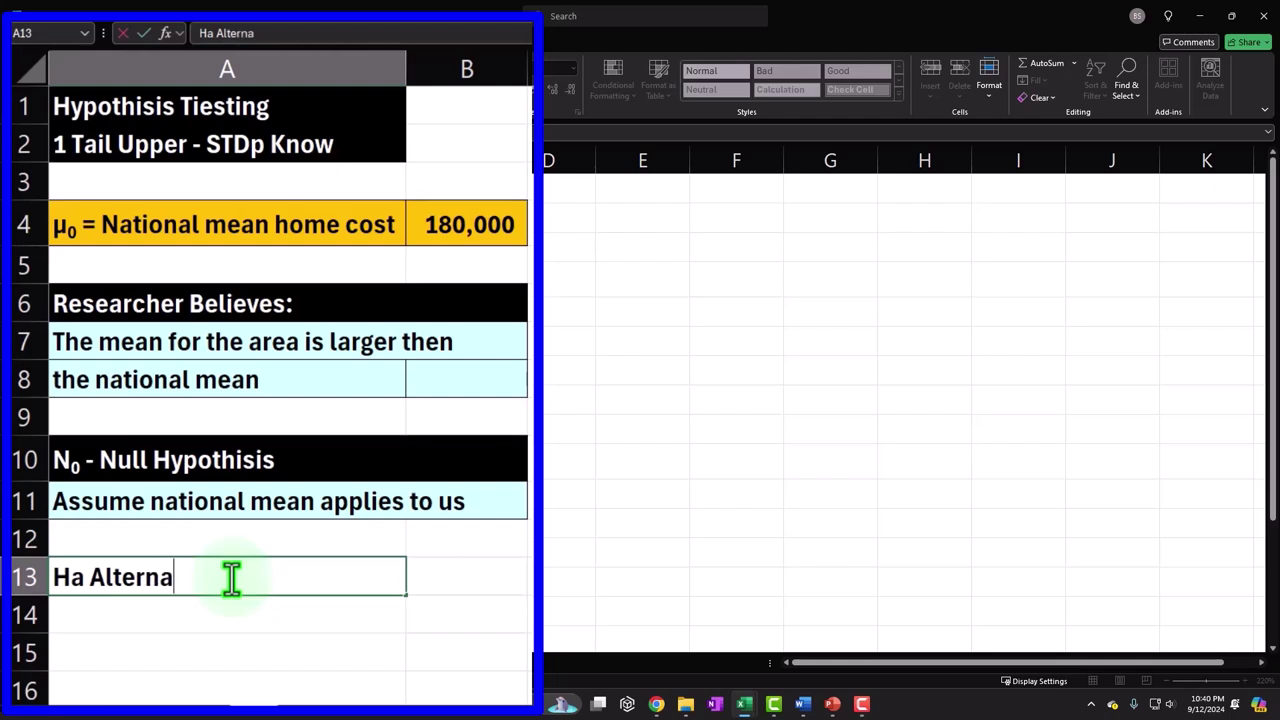
text(tive Hypothisis)
key(Return)
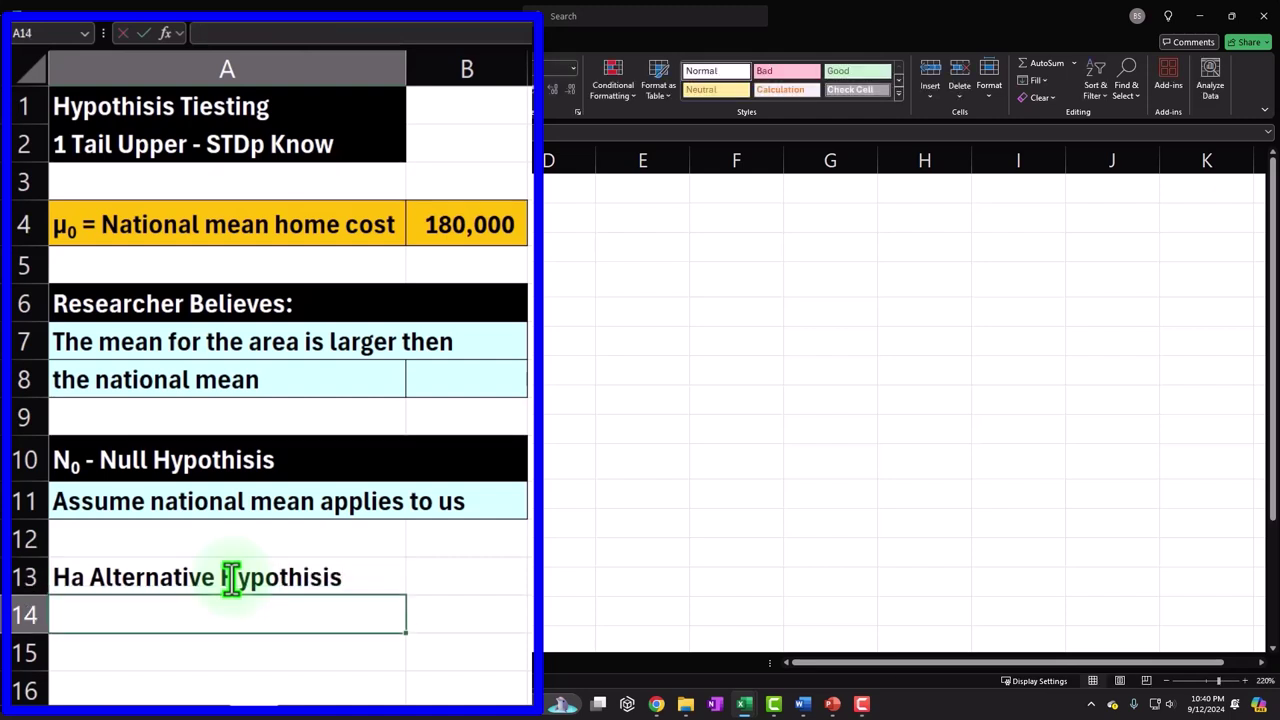
Make the 'a' in the A13 heading a subscript
click(90, 577)
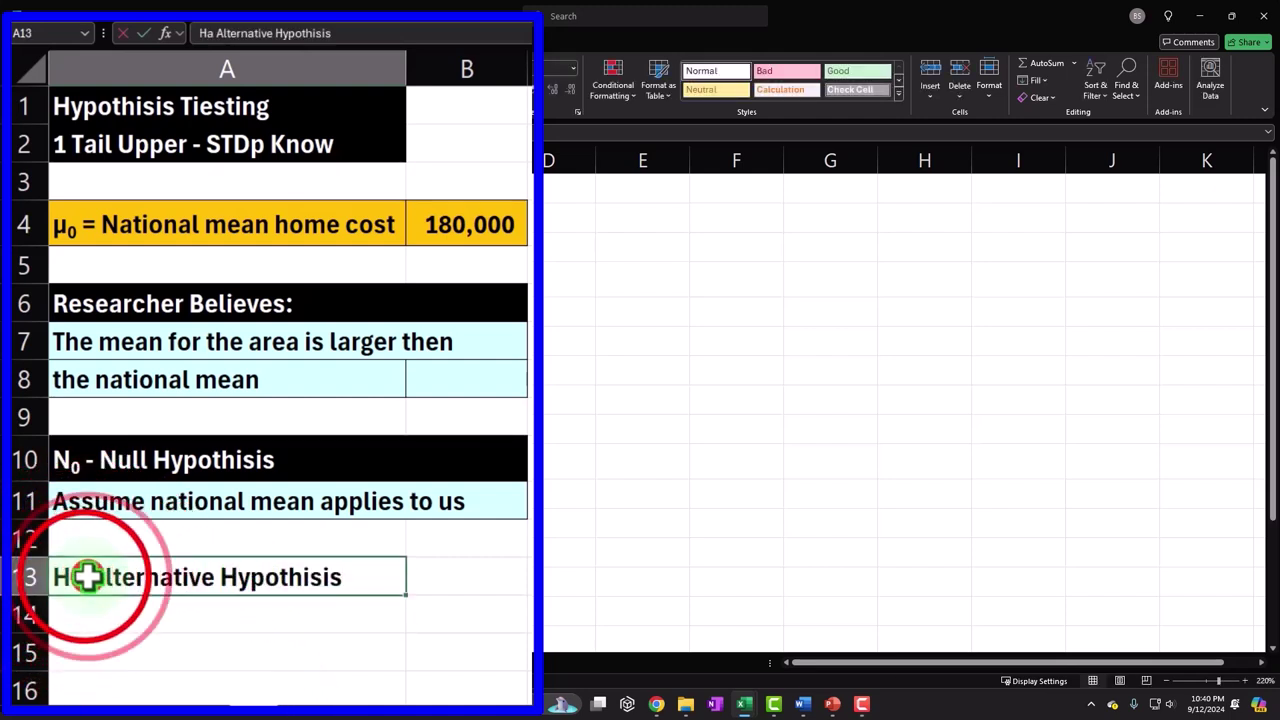
right_click(80, 578)
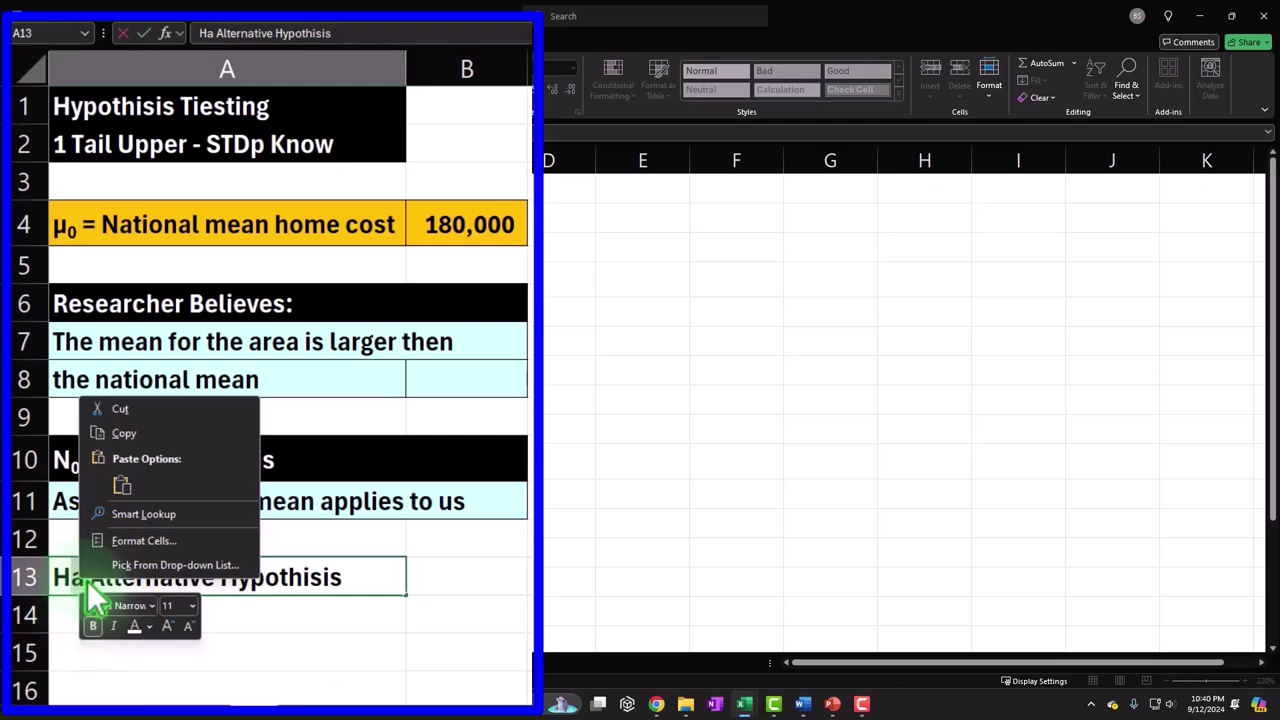
click(116, 541)
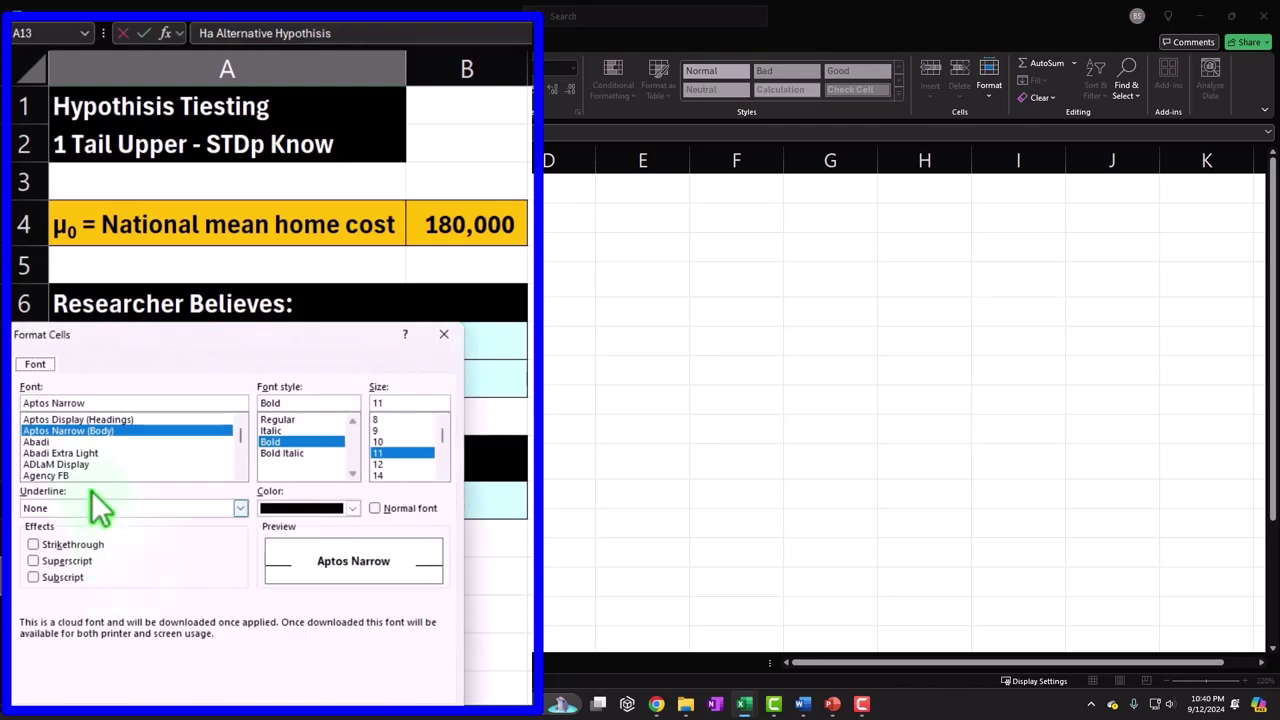
click(33, 577)
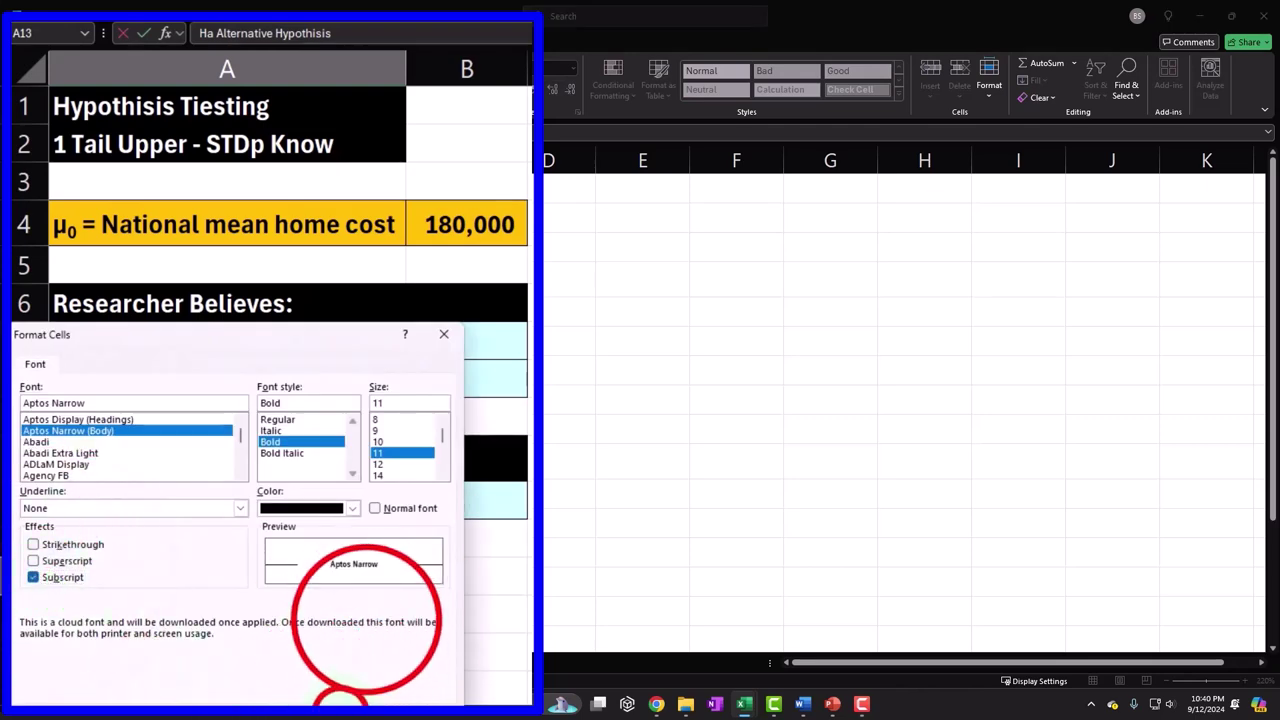
click(340, 700)
click(363, 623)
Fill A13:B13 black behind the alternative hypothesis heading
drag(334, 571, 435, 575)
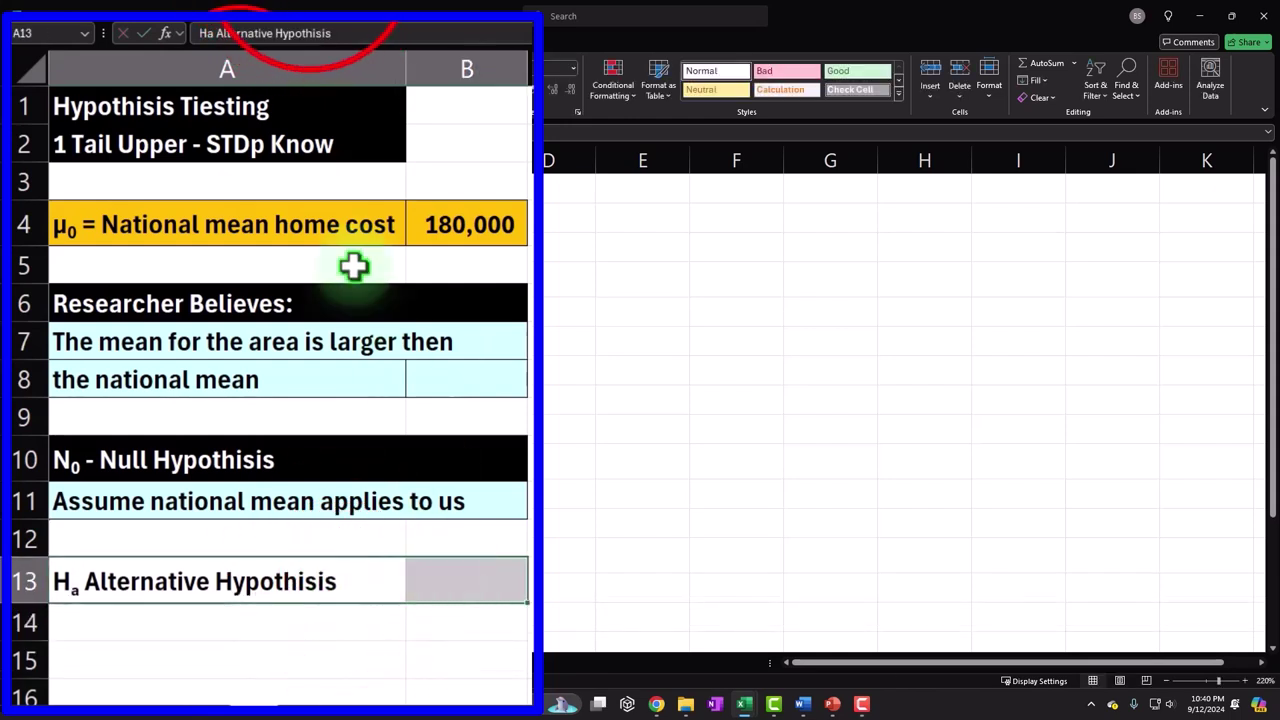
click(300, 12)
click(308, 38)
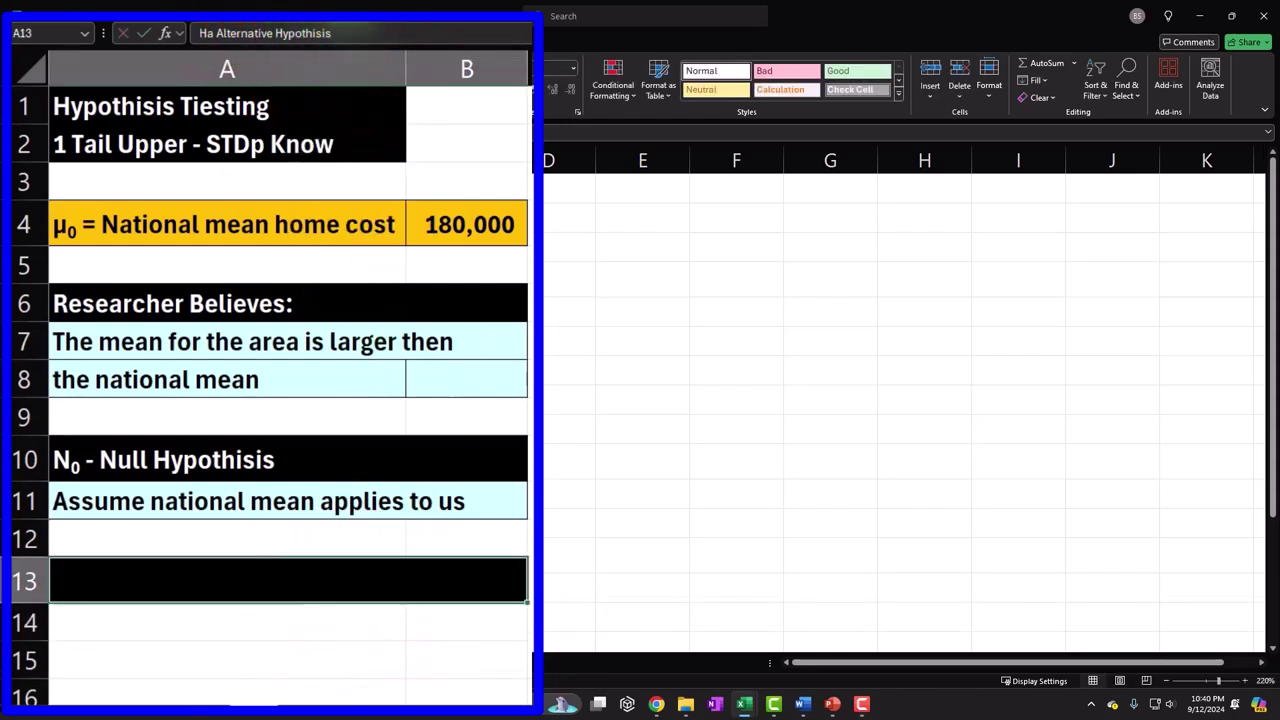
click(122, 636)
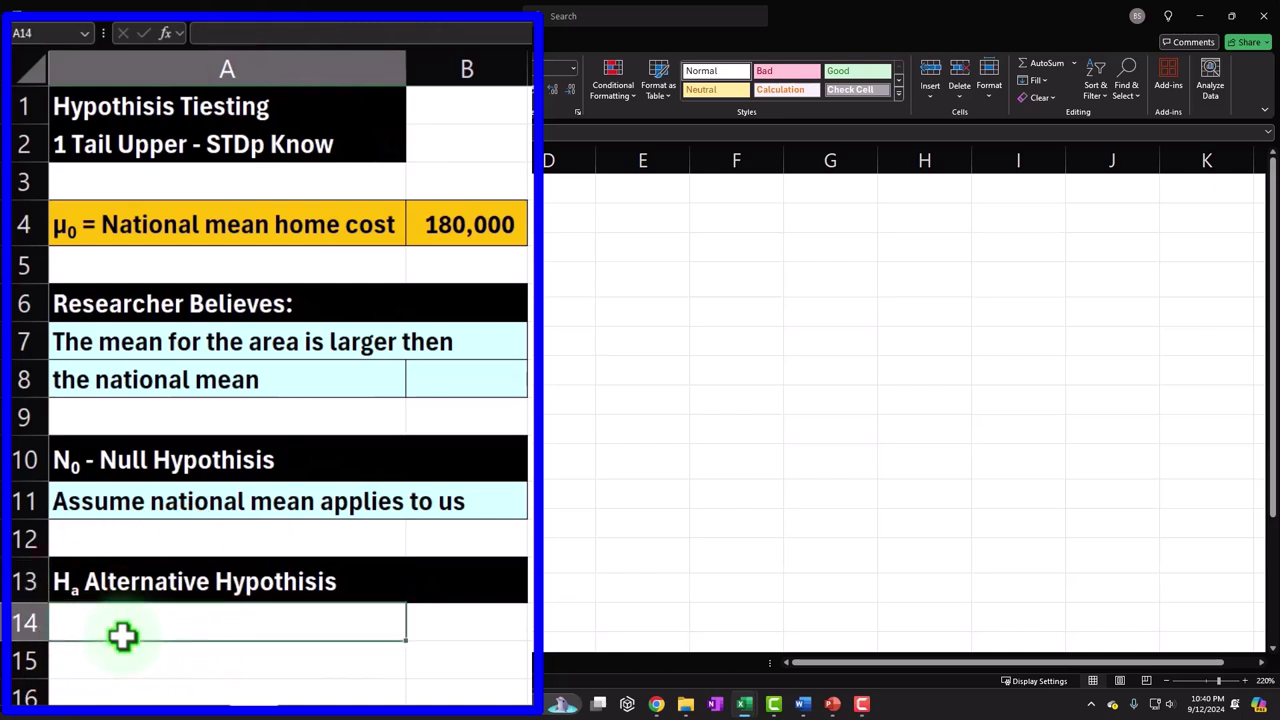
Enter 'Conclusion if the null hypothisis' in A14 and 'is rejected' in A15
text(Concl)
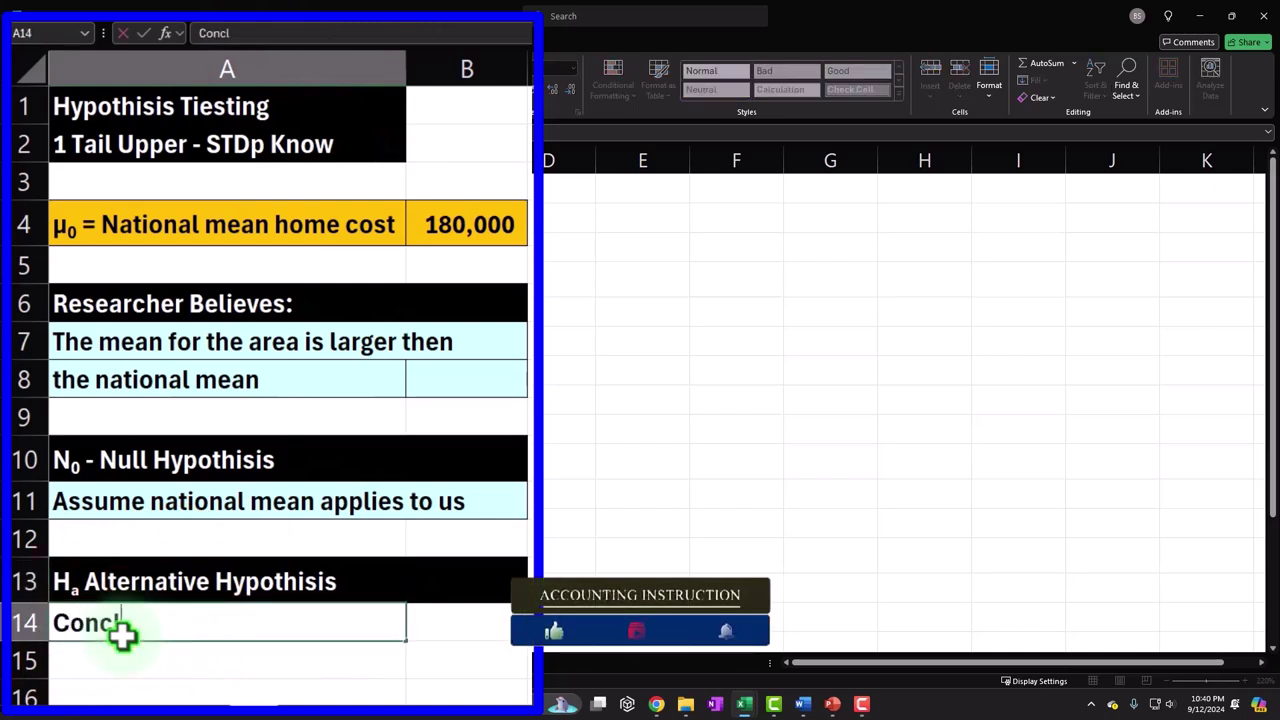
text(usion if the)
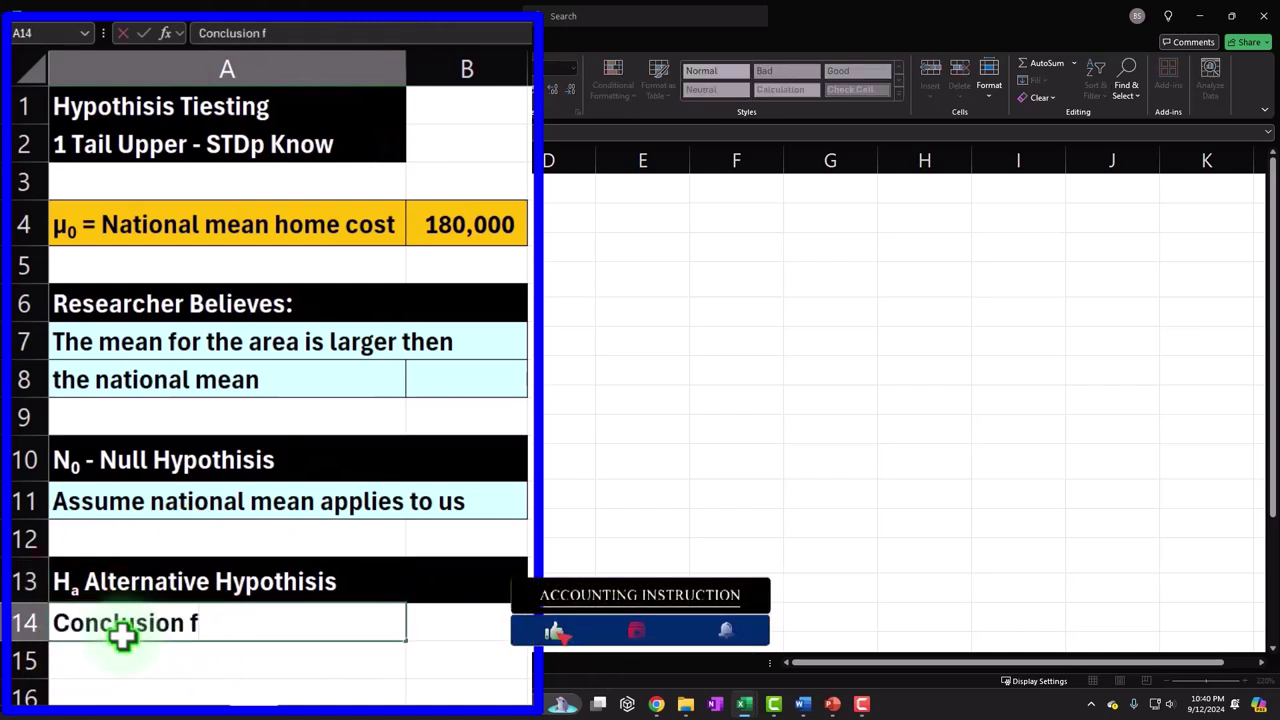
text( nul)
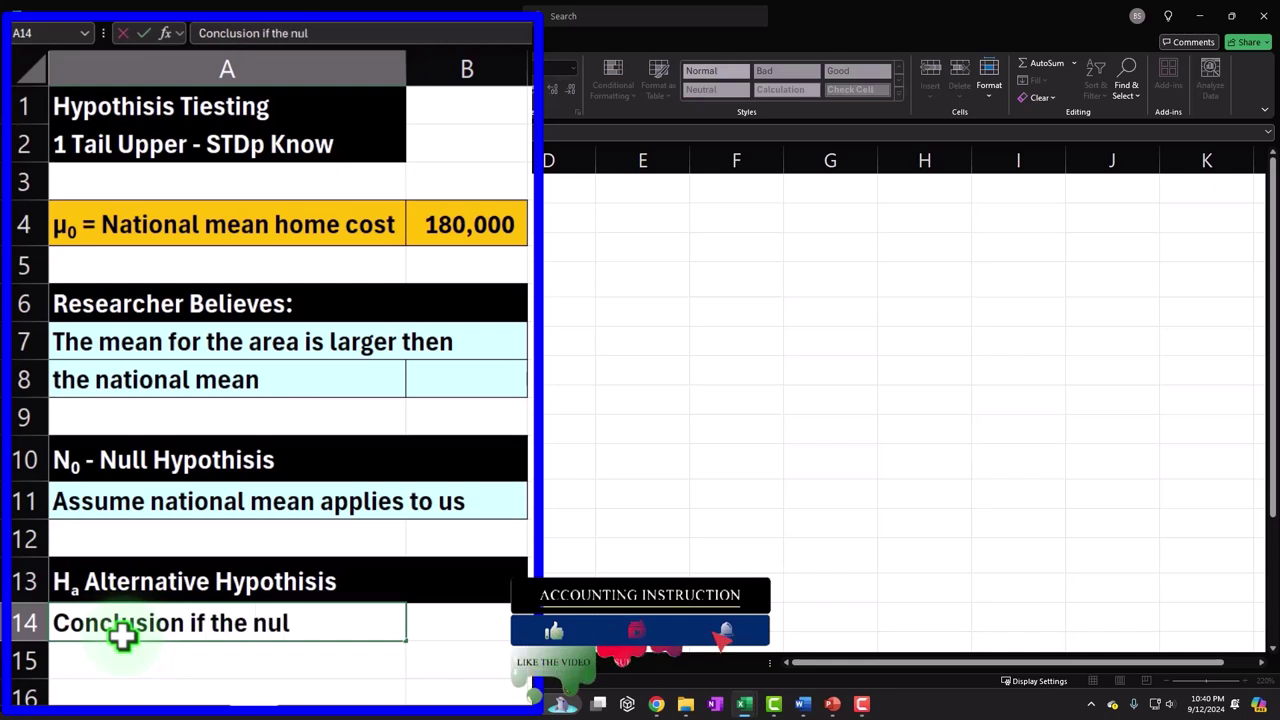
text(l hypothesis)
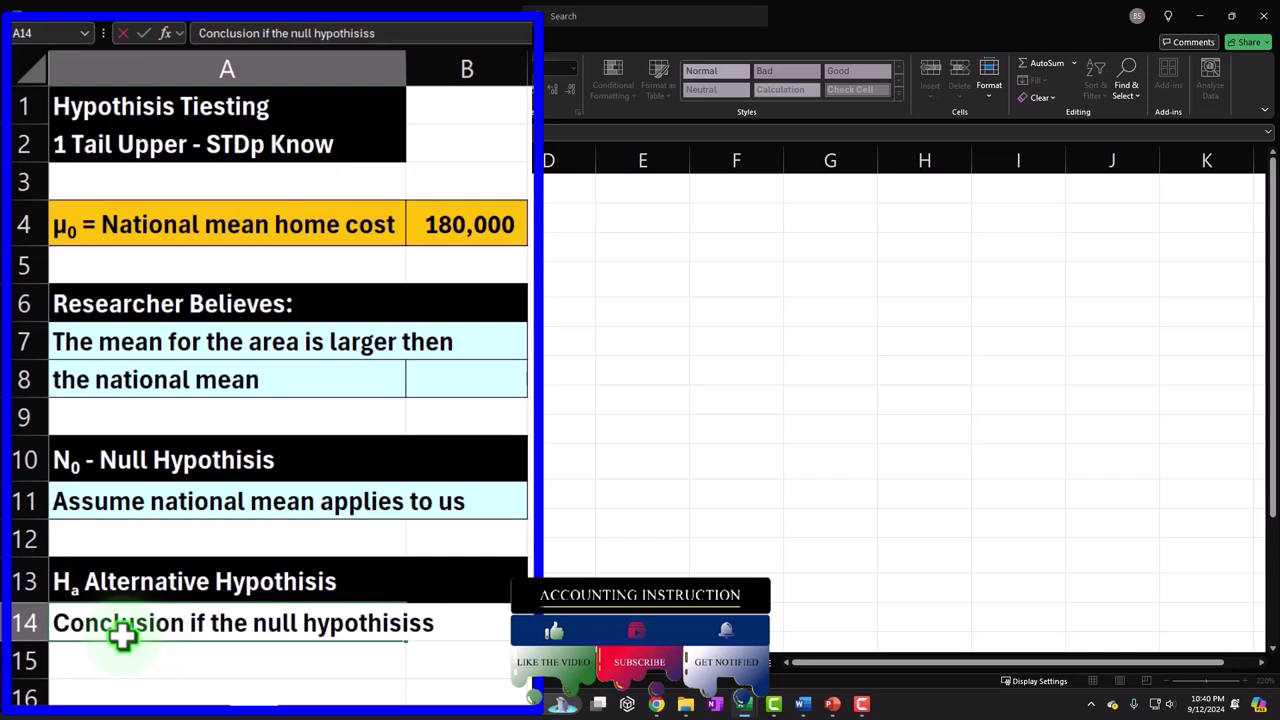
key(BackSpace)
key(Return)
text(is rejected)
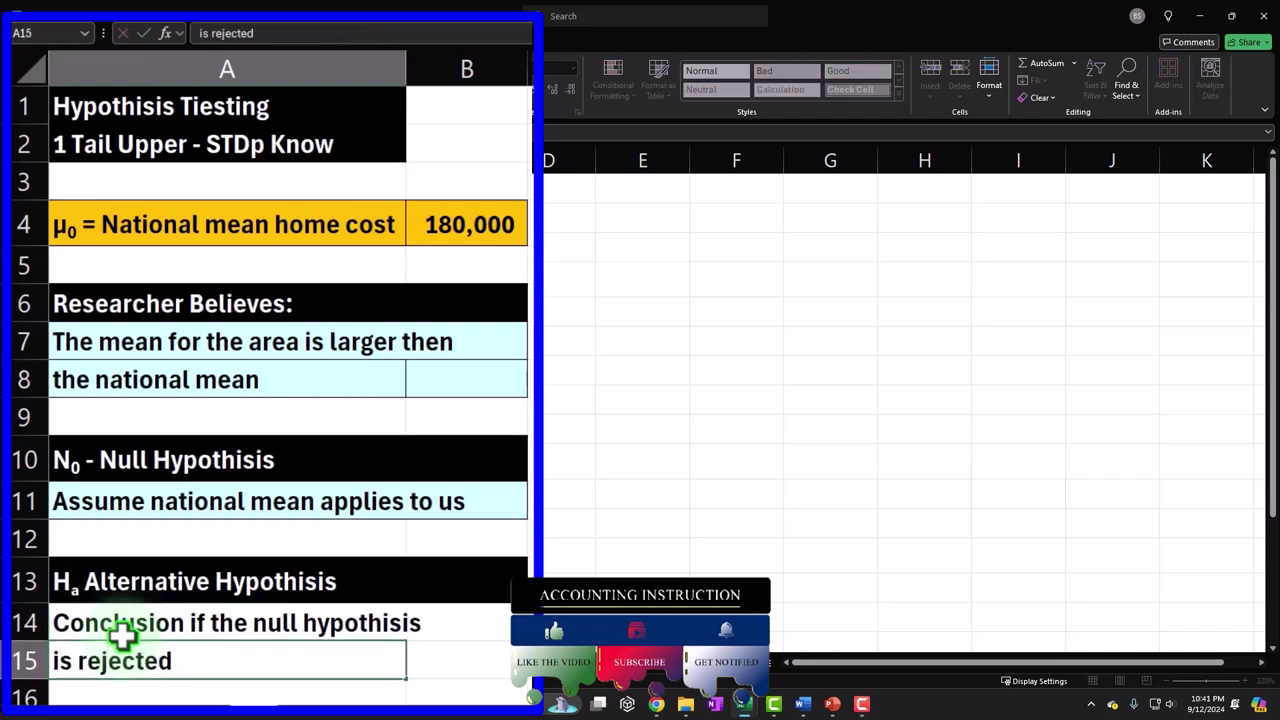
Fill A14:B15 with the recent light cyan colour
drag(120, 632, 433, 622)
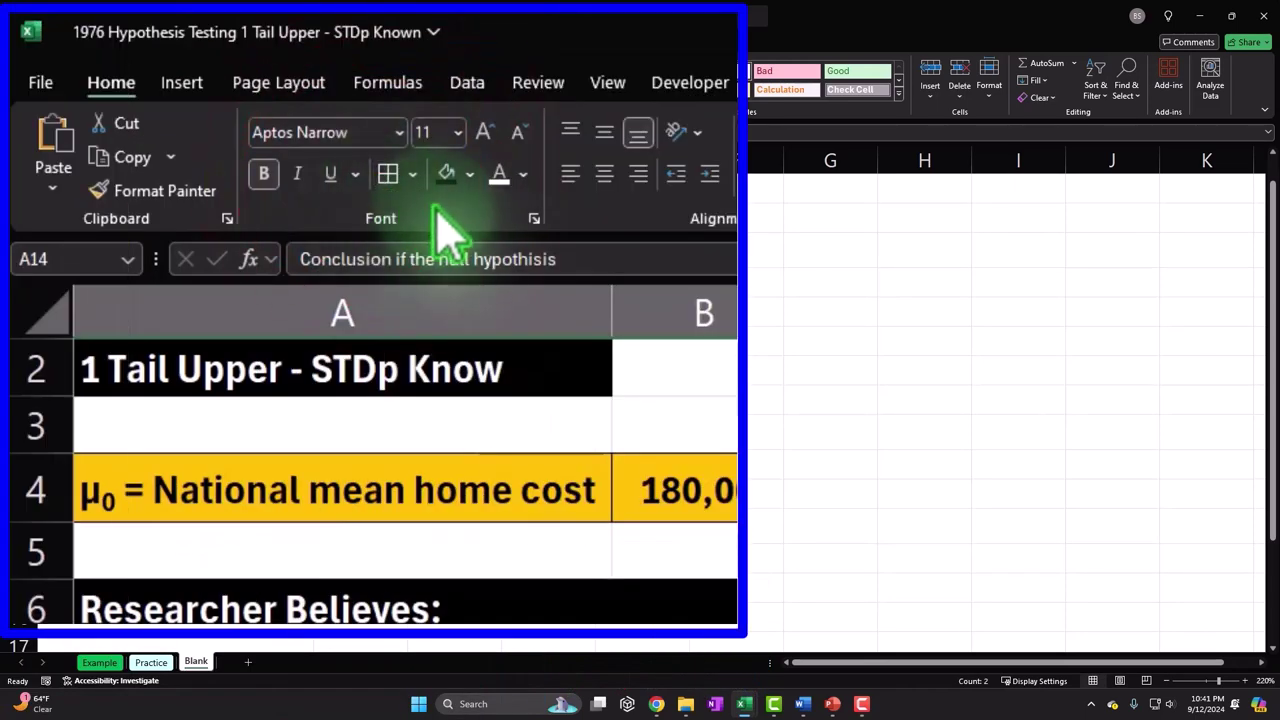
click(467, 174)
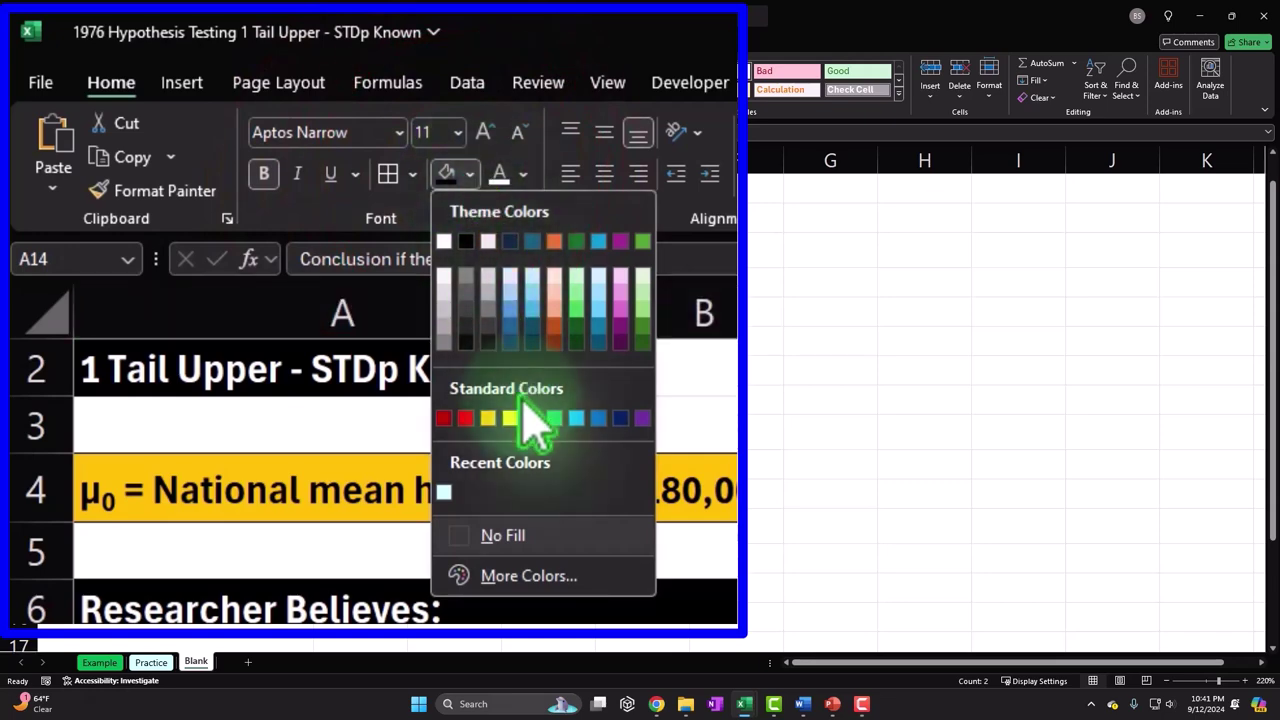
click(443, 491)
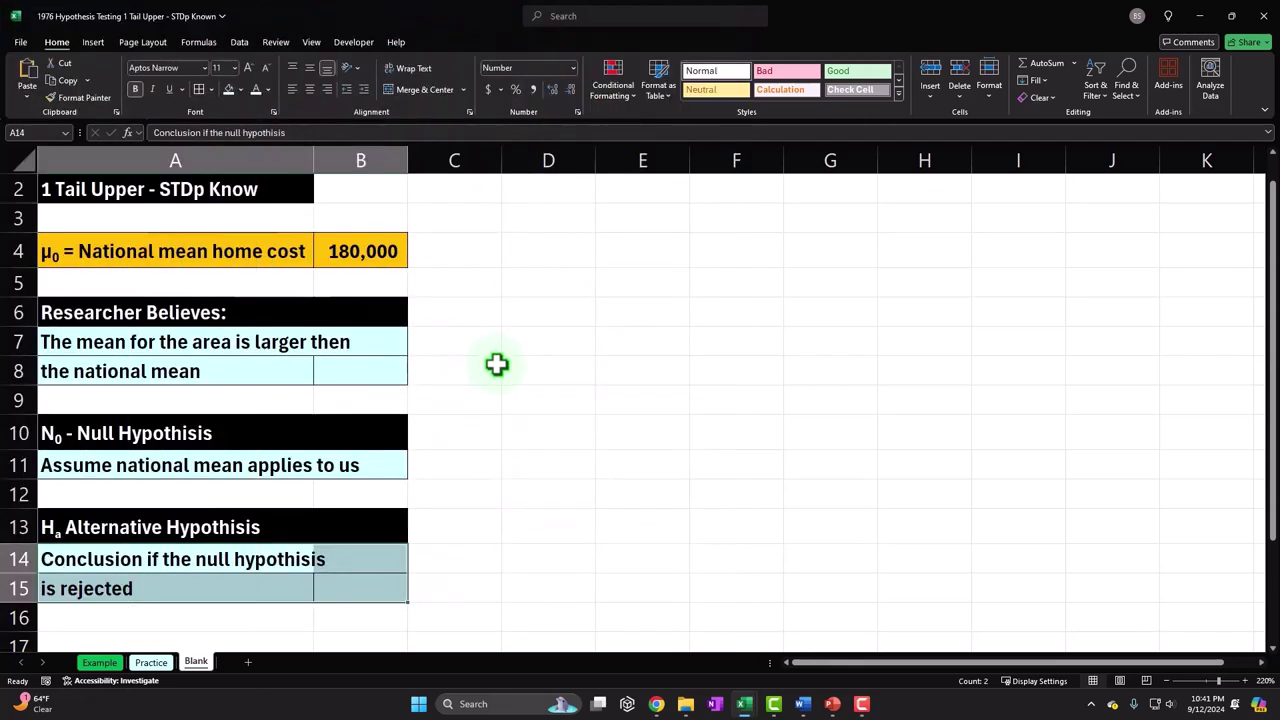
scroll(497, 364, up, 1)
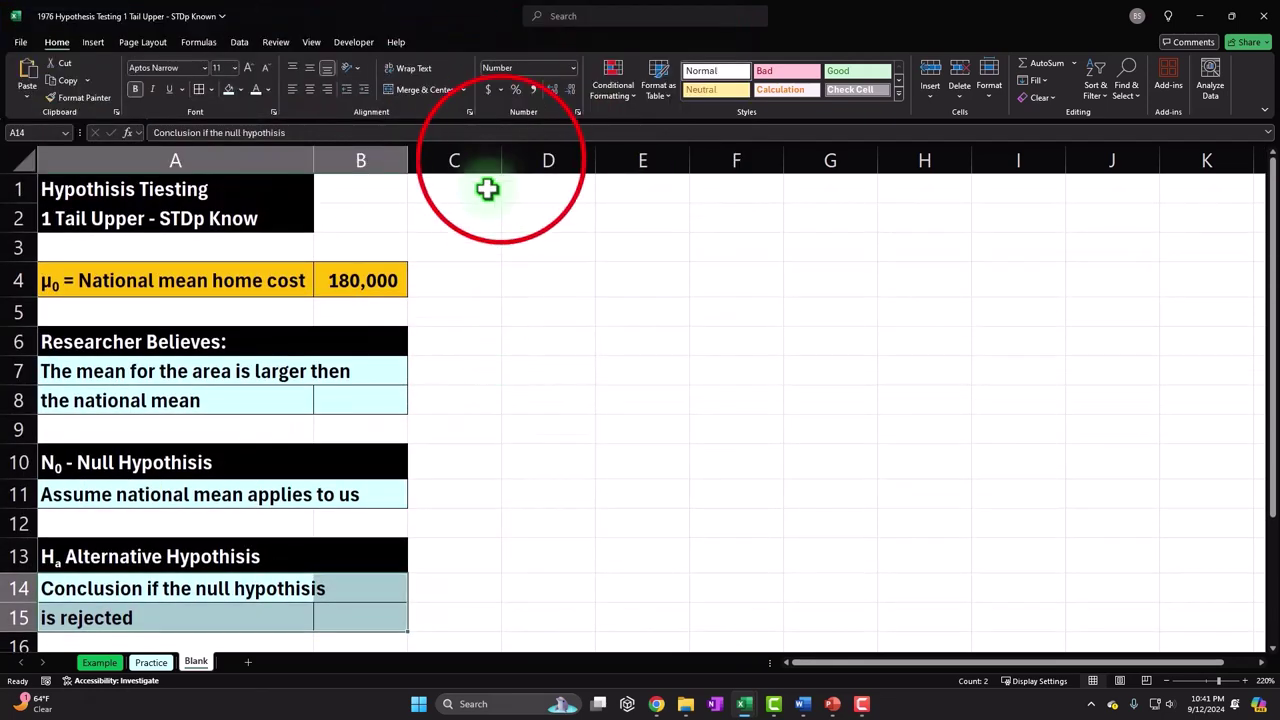
Narrow column C into a spacer and label D1:D2 'Pop mean' and 'STDp'
drag(501, 160, 419, 166)
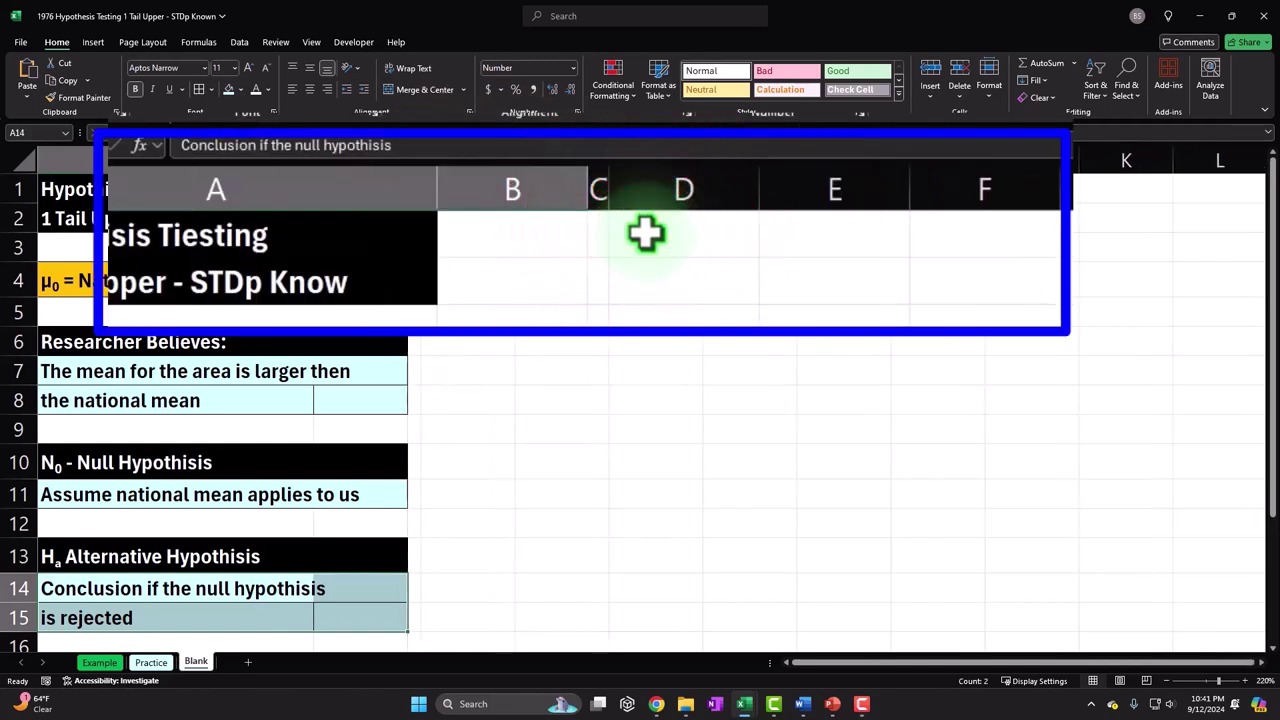
click(457, 191)
text(Pop mean)
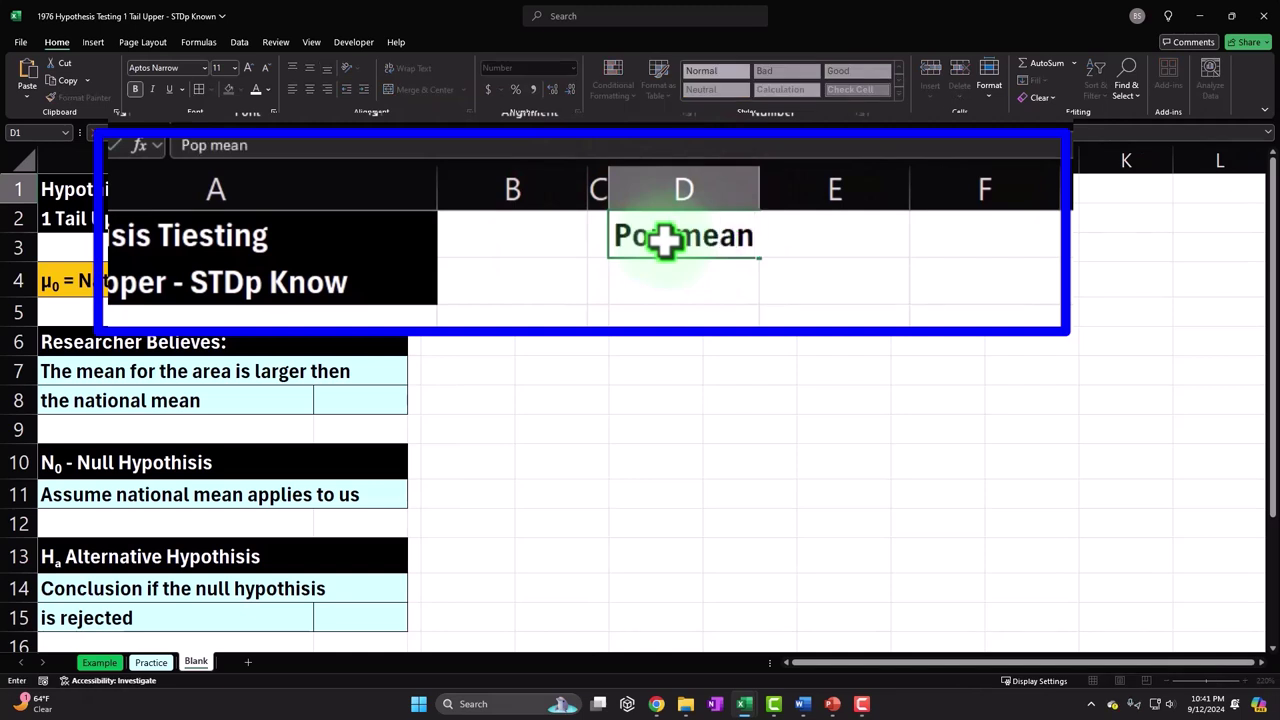
key(Return)
text(STD)
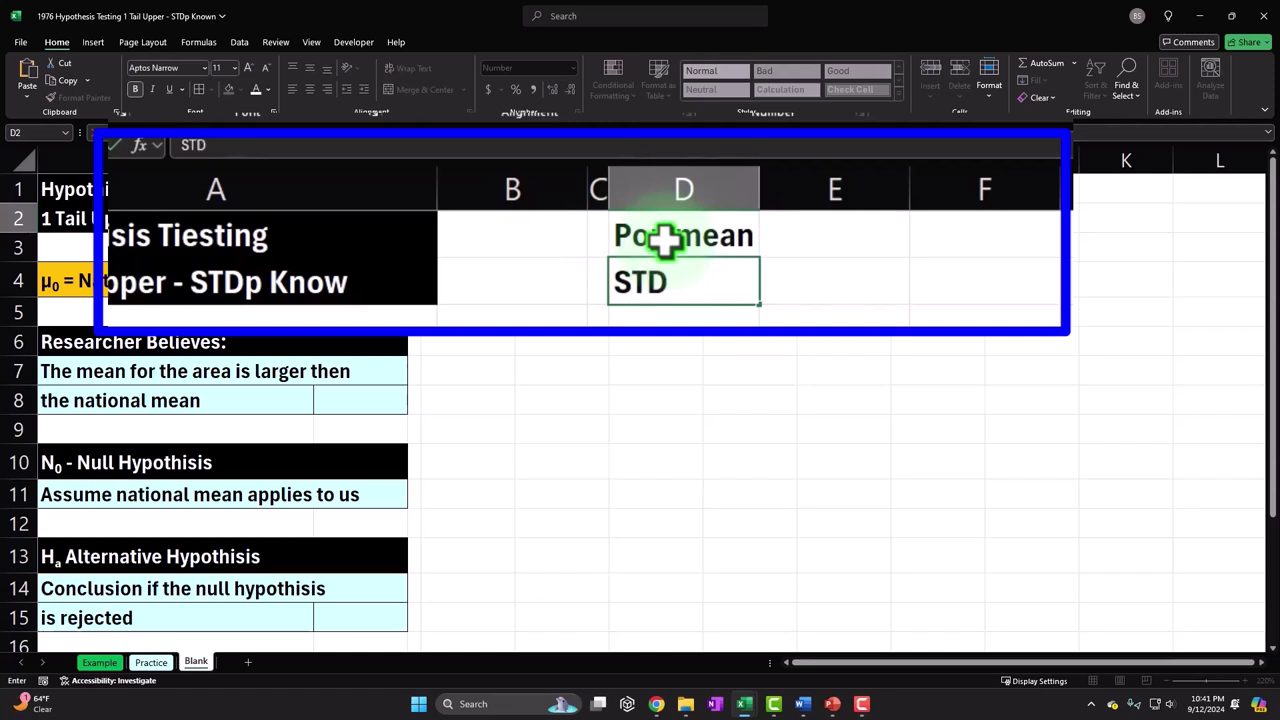
text(p)
key(Return)
Enter 190,000 in E1 and 13,300 in E2
click(762, 234)
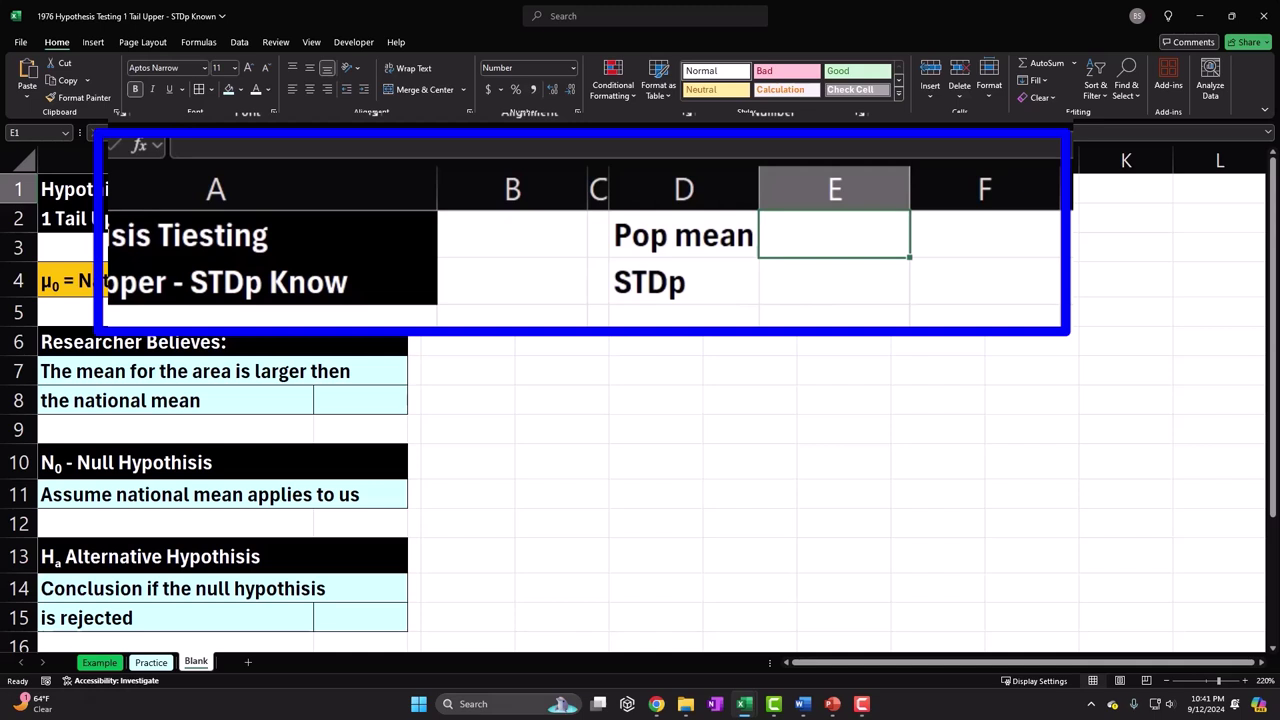
text(190000)
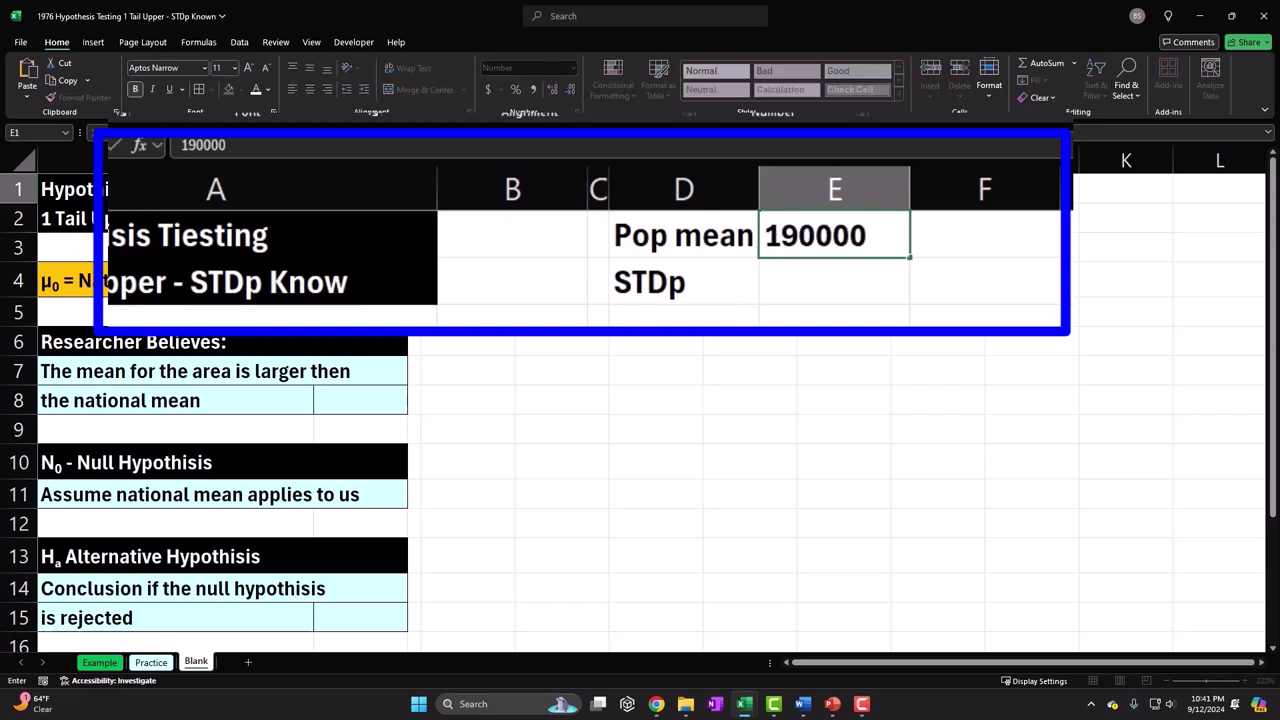
key(Return)
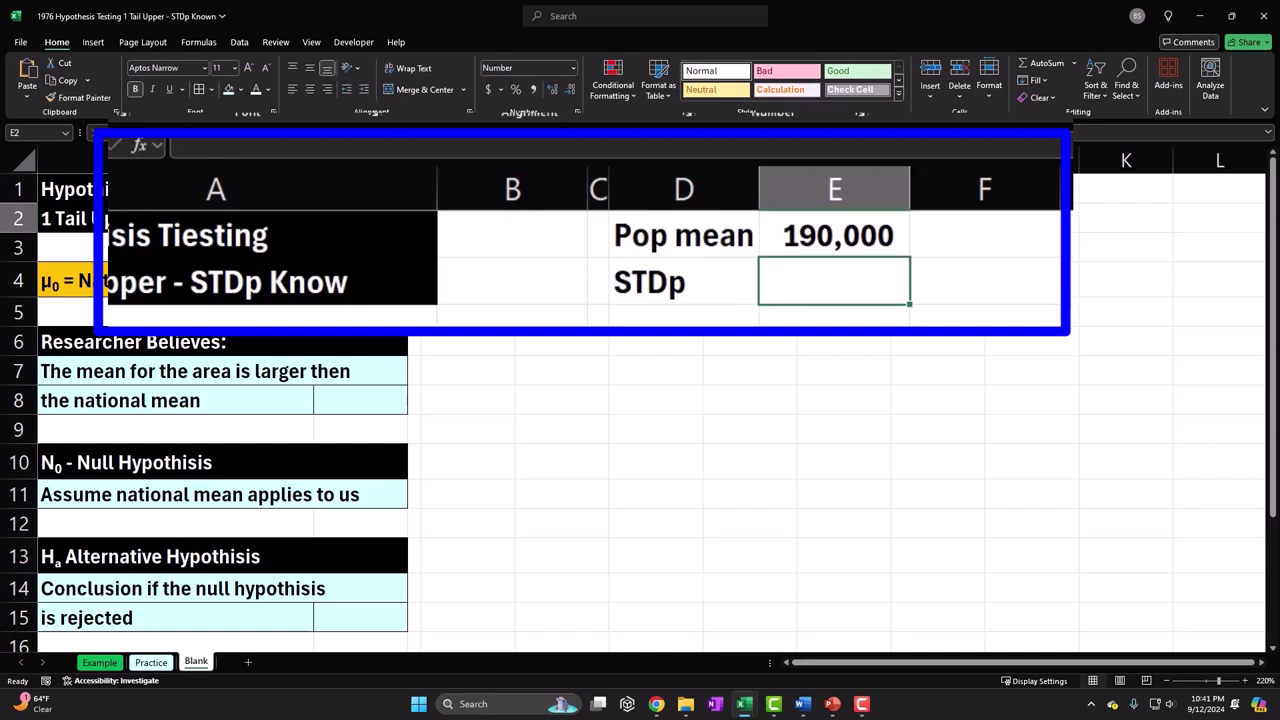
click(512, 376)
click(835, 280)
click(836, 287)
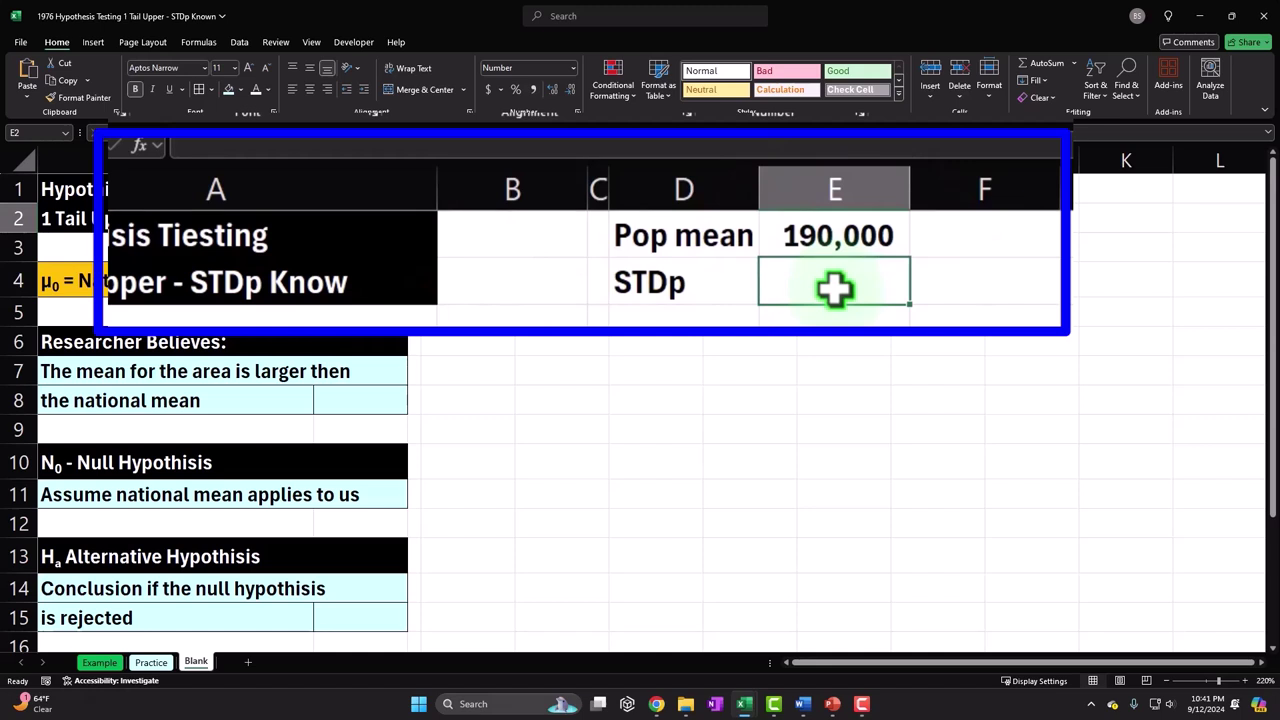
text(1330)
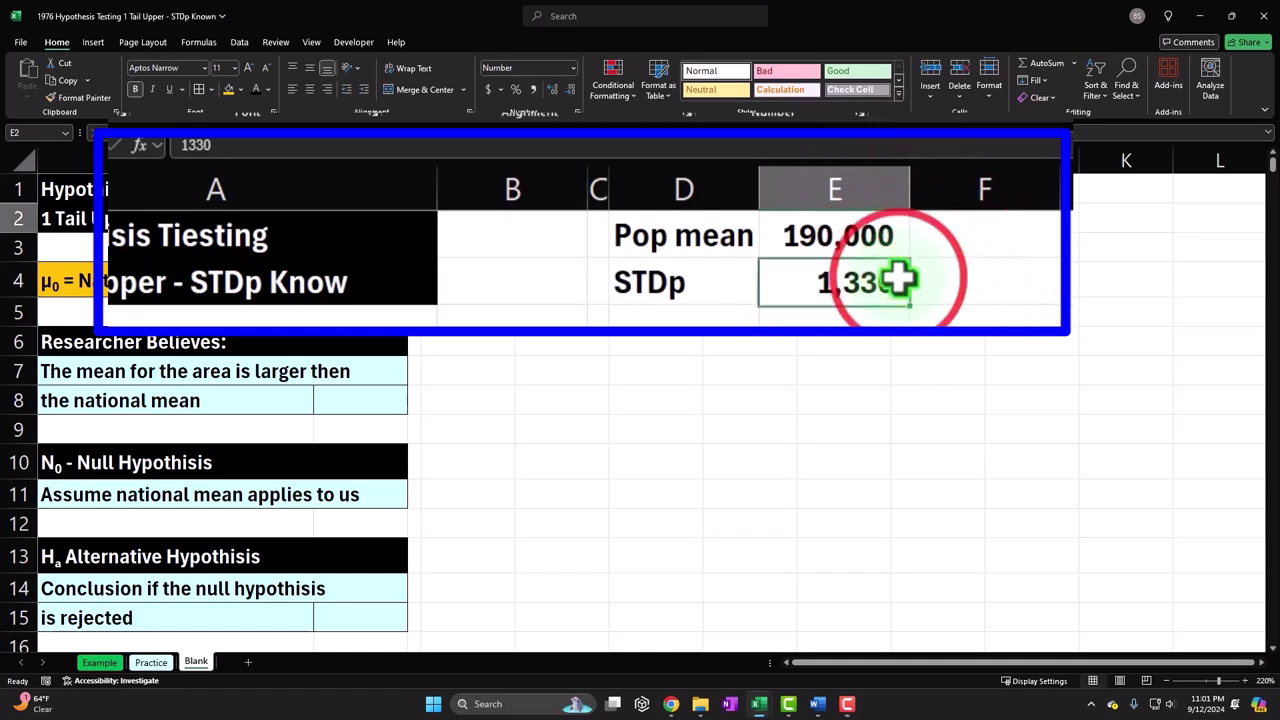
double_click(894, 280)
key(Return)
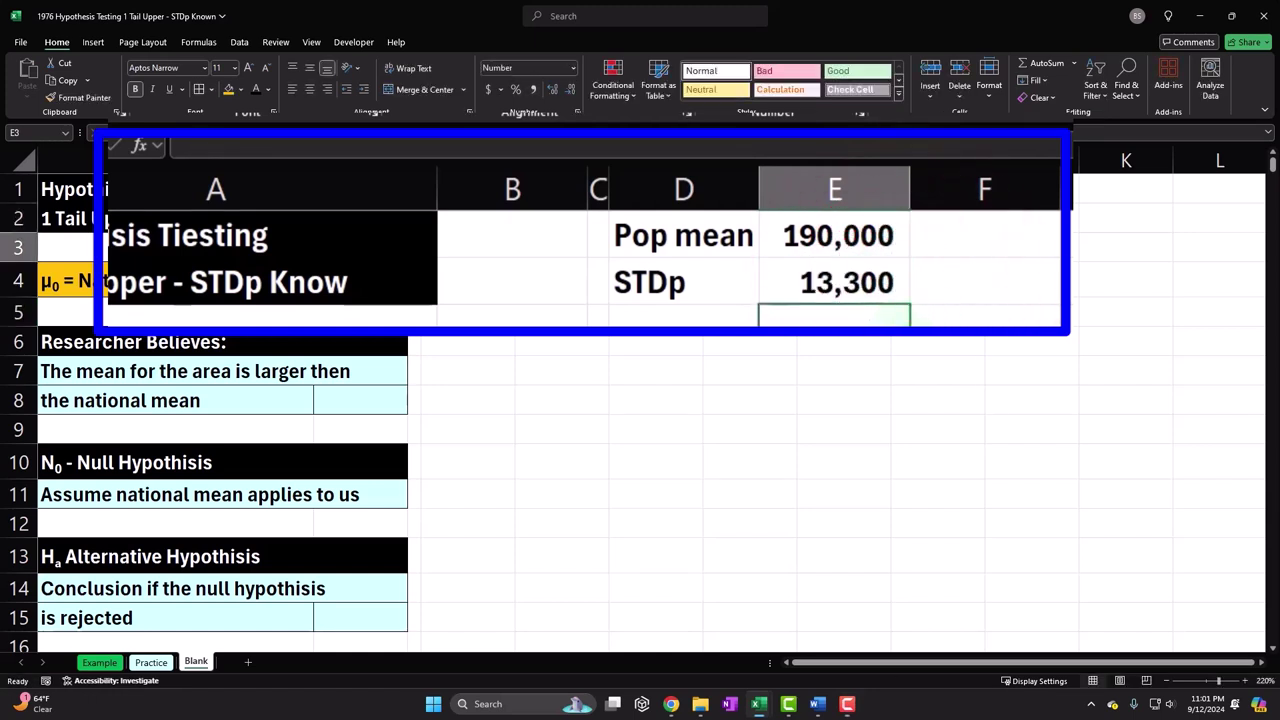
Format the Pop mean/STDp block D1:E2 with a red fill and white font
drag(490, 191, 551, 207)
right_click(551, 210)
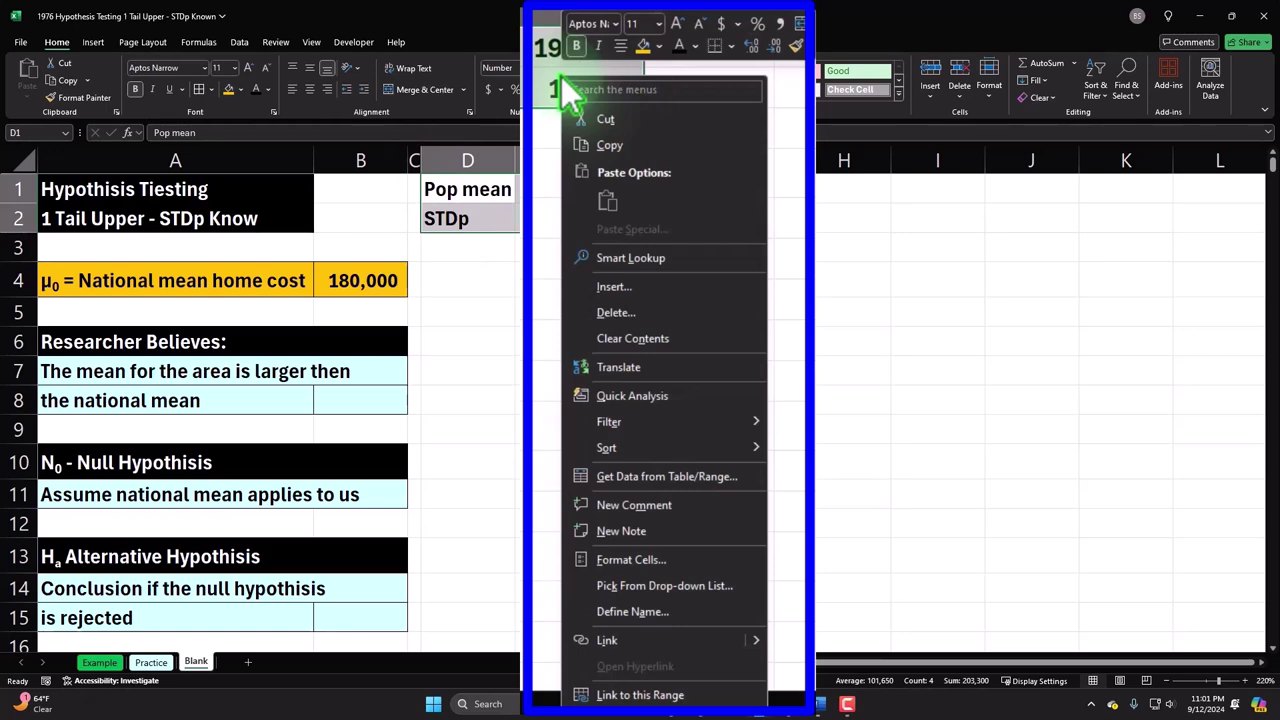
click(238, 89)
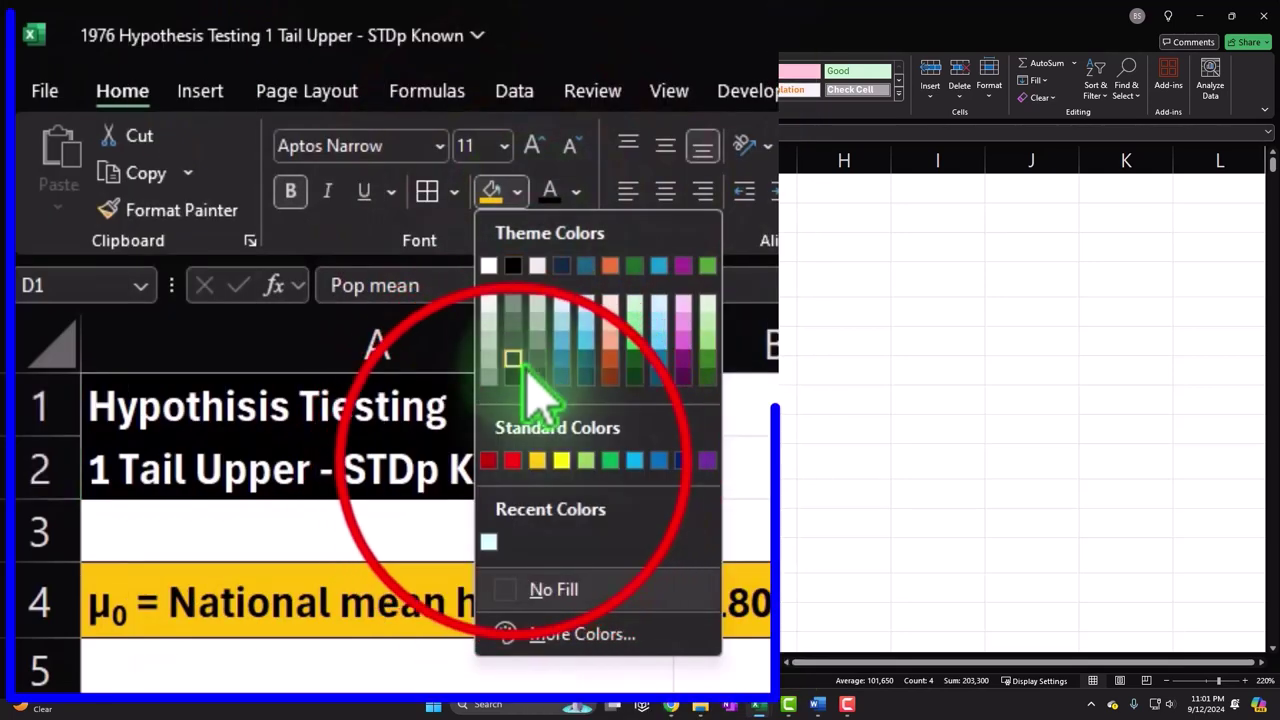
click(238, 215)
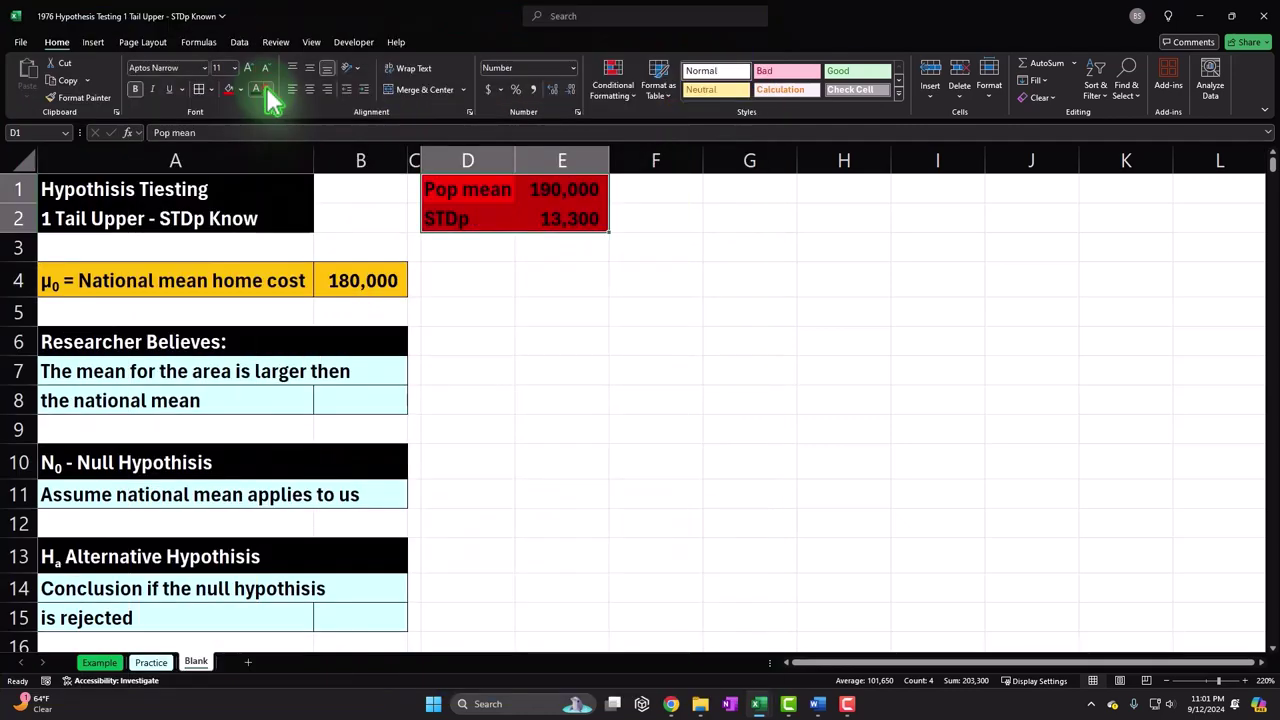
click(267, 90)
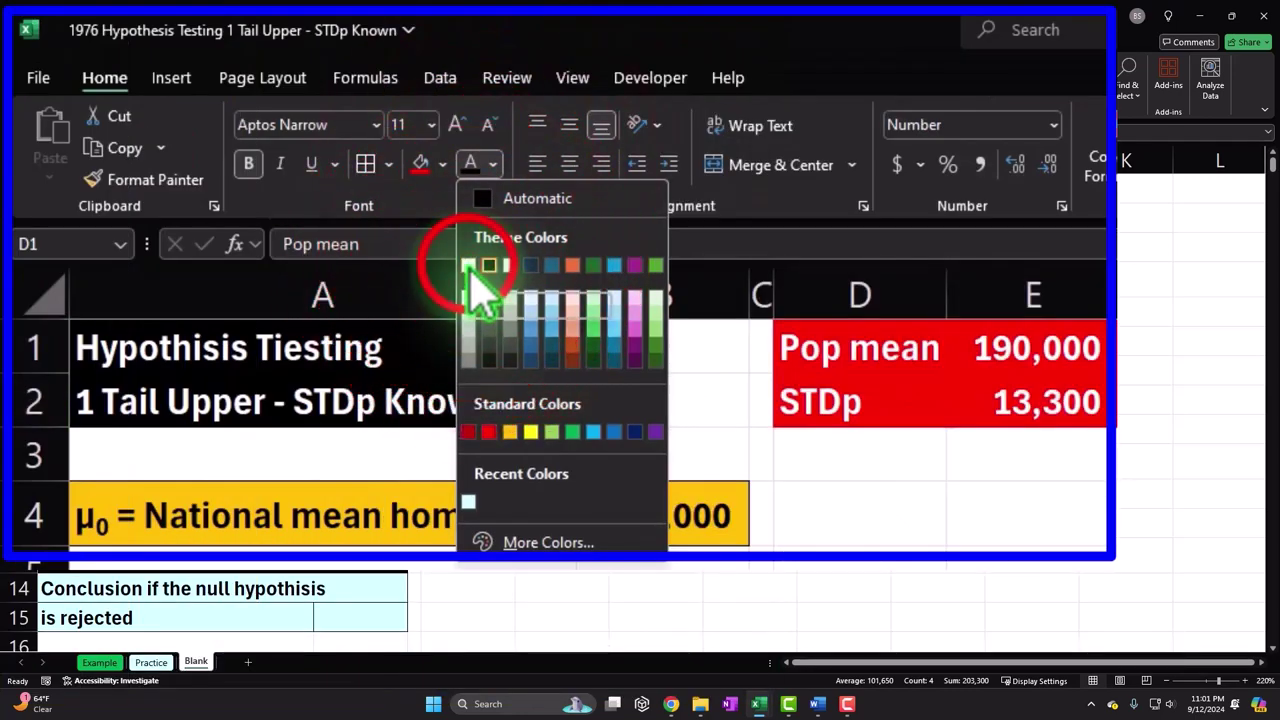
click(469, 267)
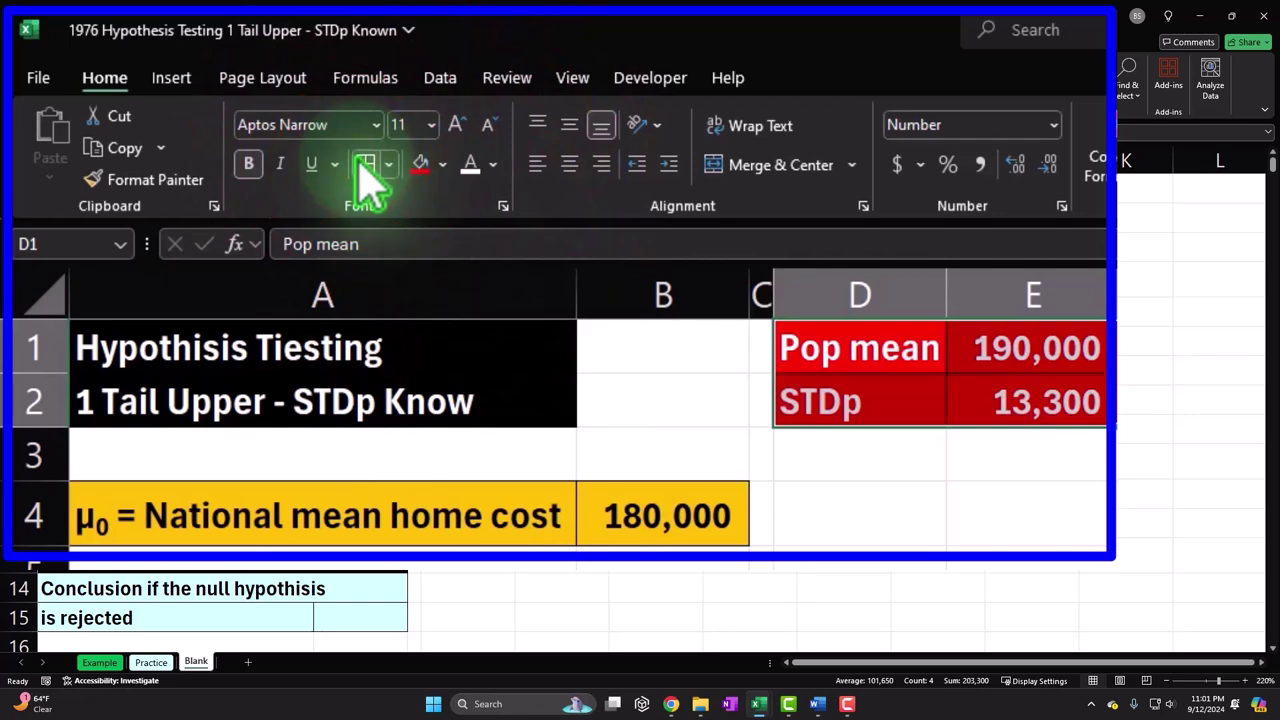
click(766, 297)
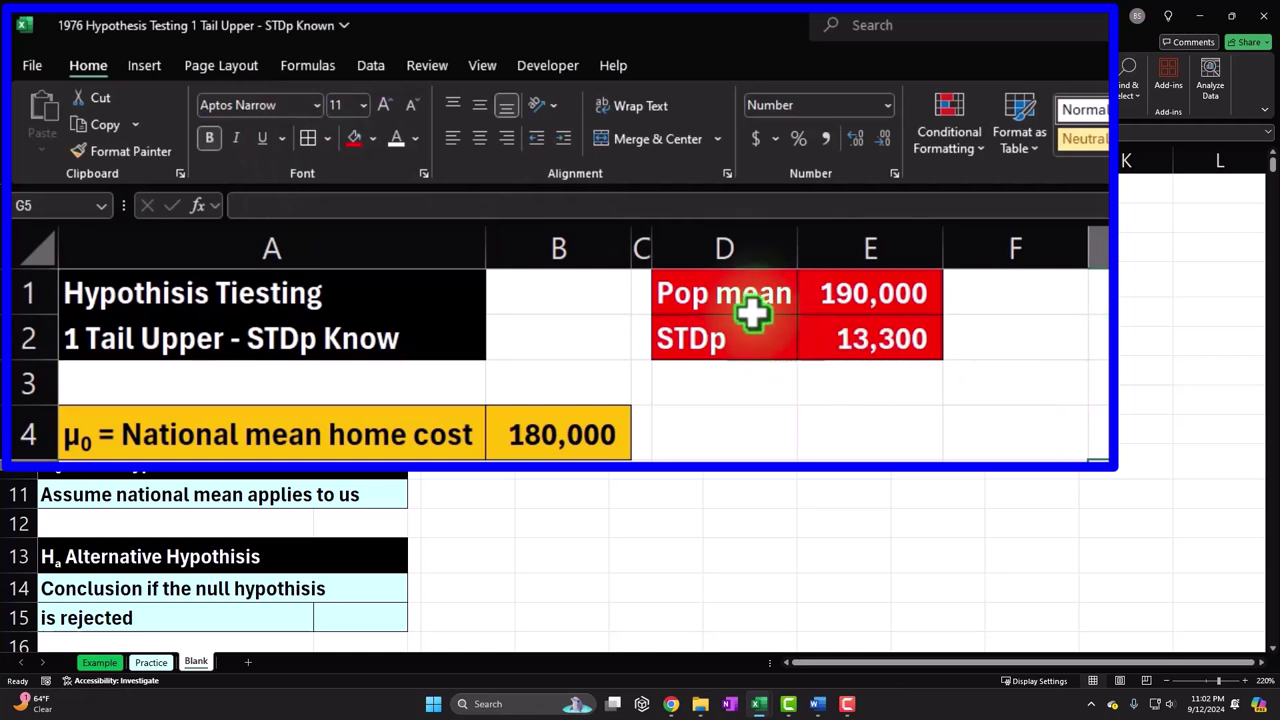
Copy column C's narrow width to column F with Format Painter
click(640, 240)
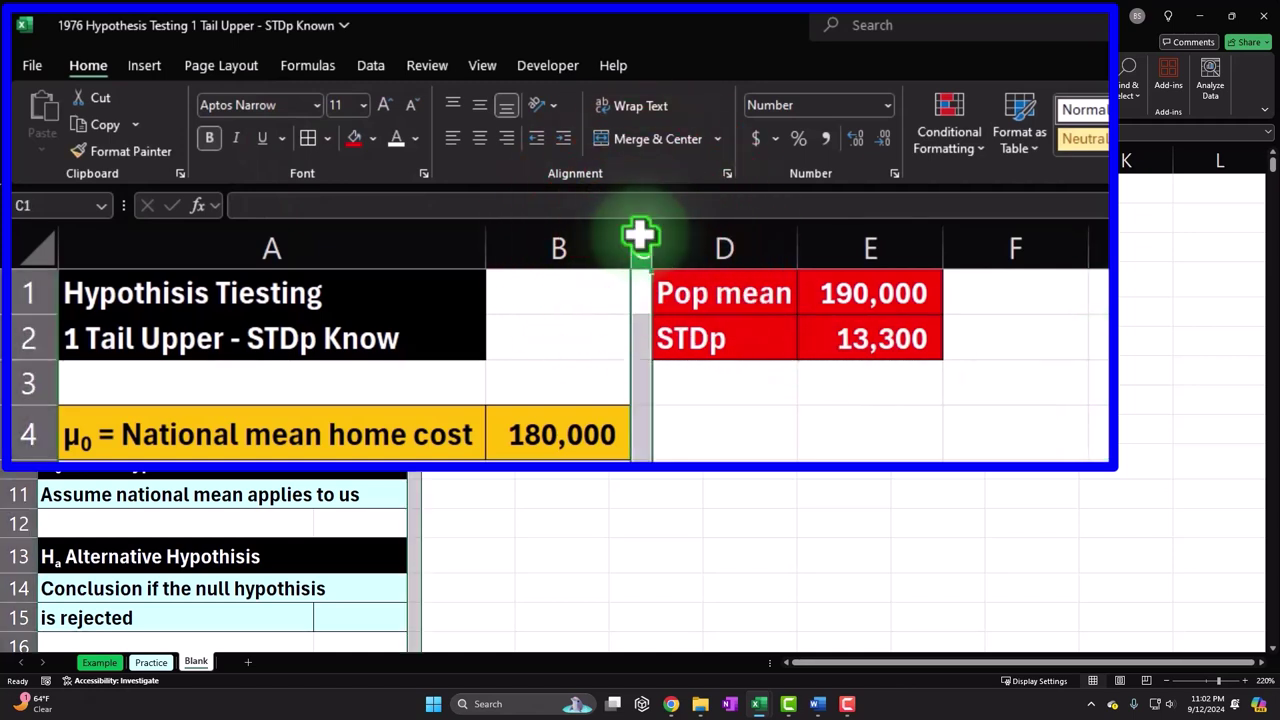
click(124, 150)
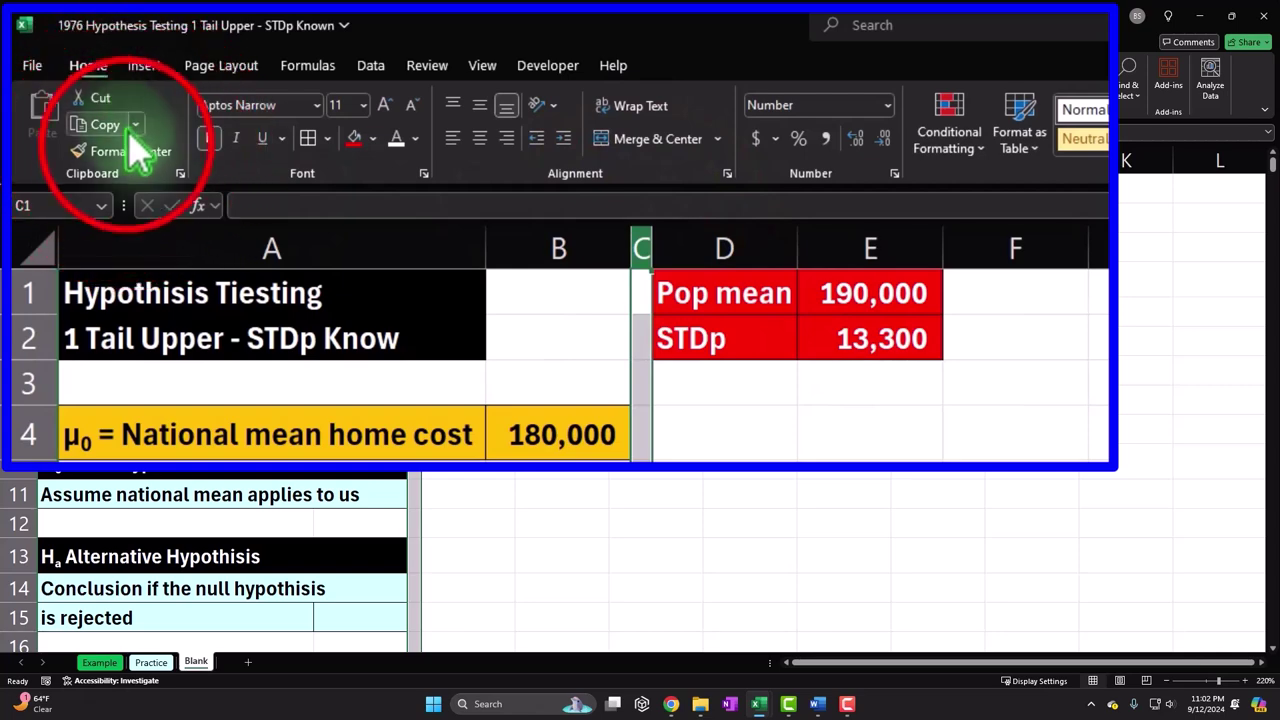
click(994, 251)
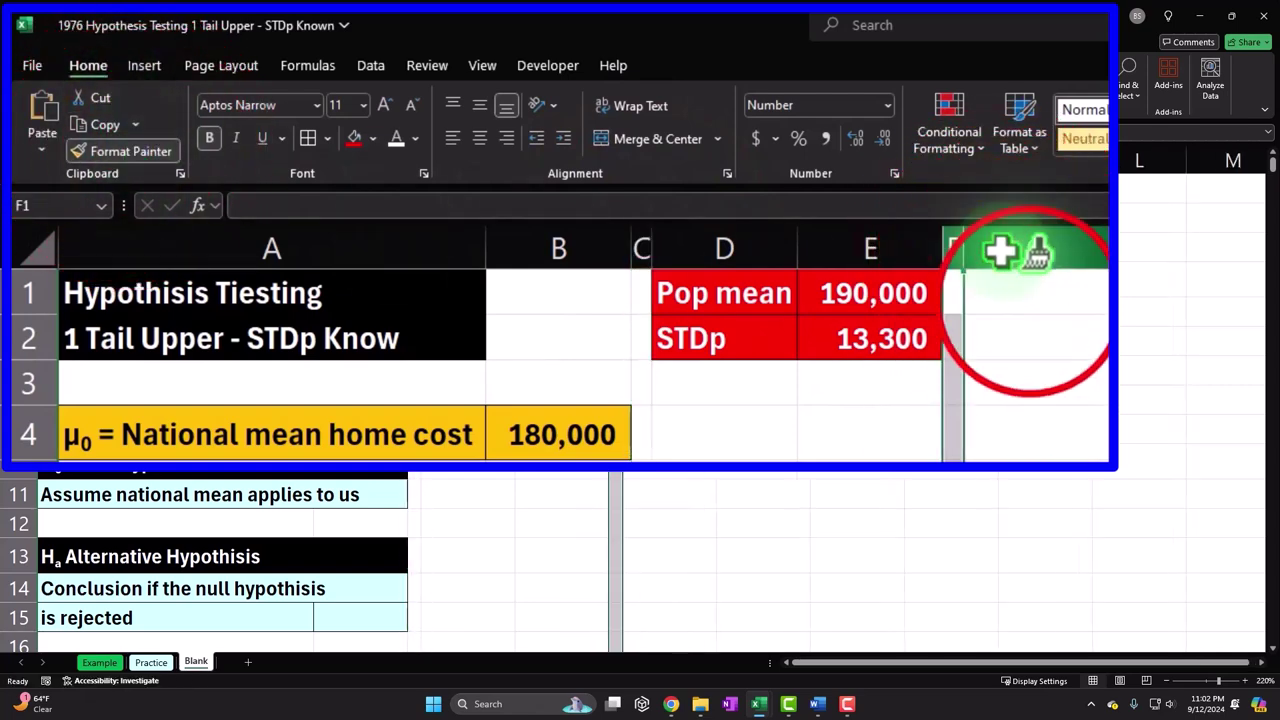
Enter a centred 'Rand' heading in G1, white text on black fill
click(1030, 300)
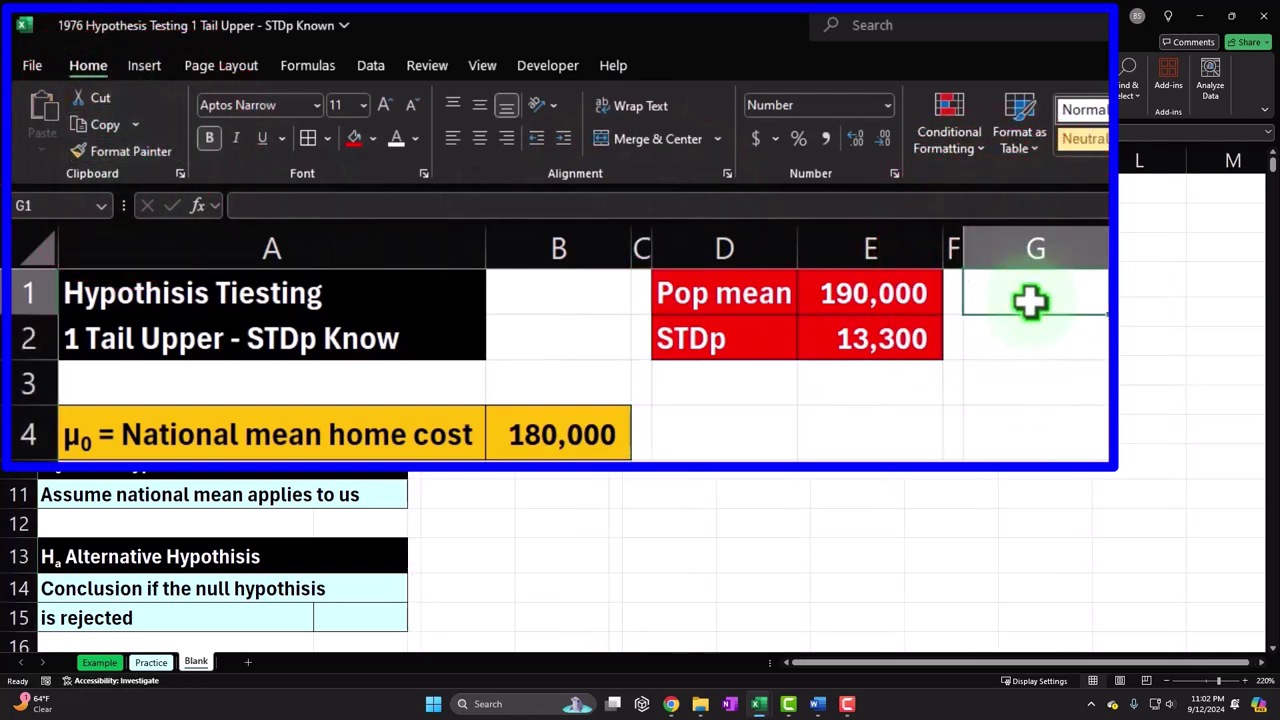
text(Rand)
key(Return)
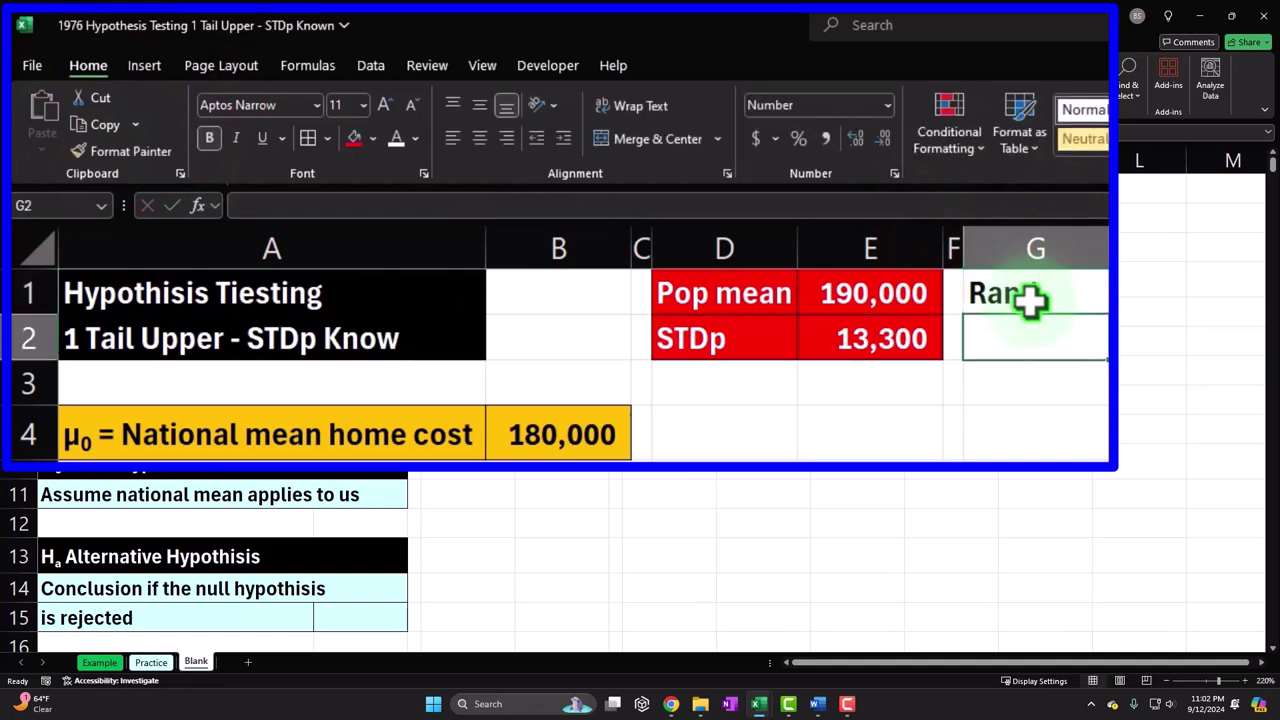
click(1030, 300)
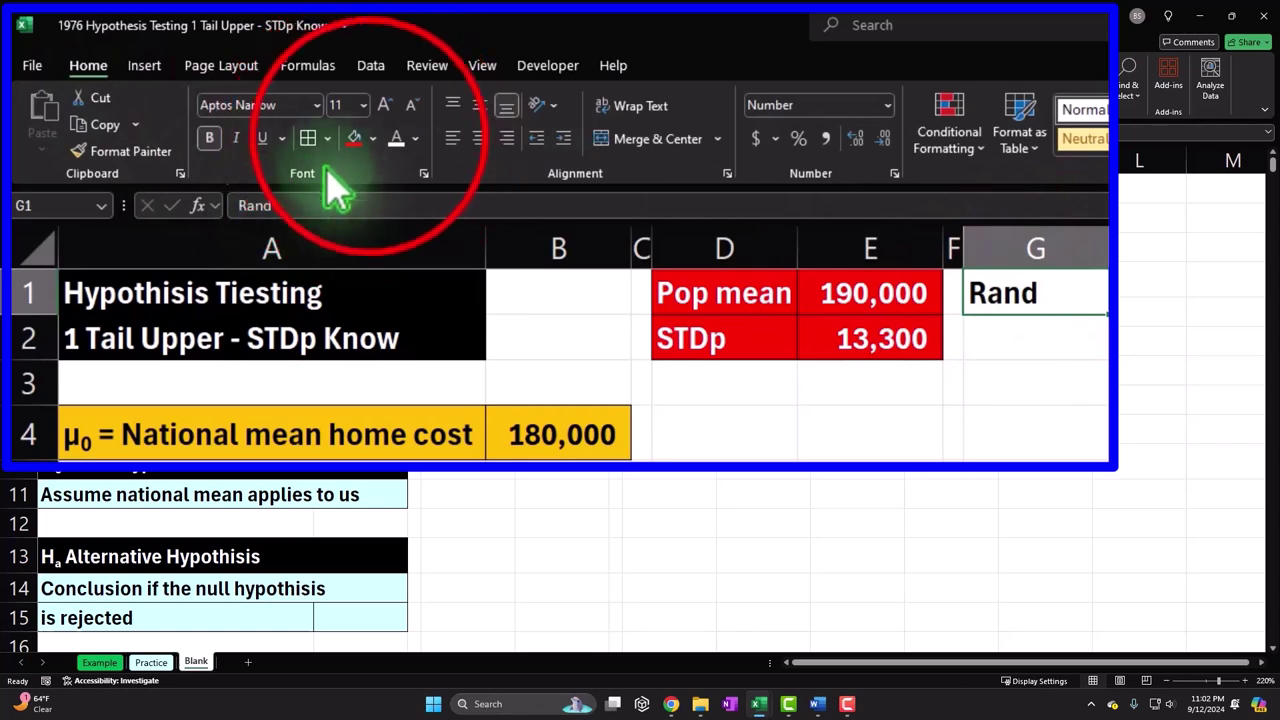
click(372, 138)
click(374, 190)
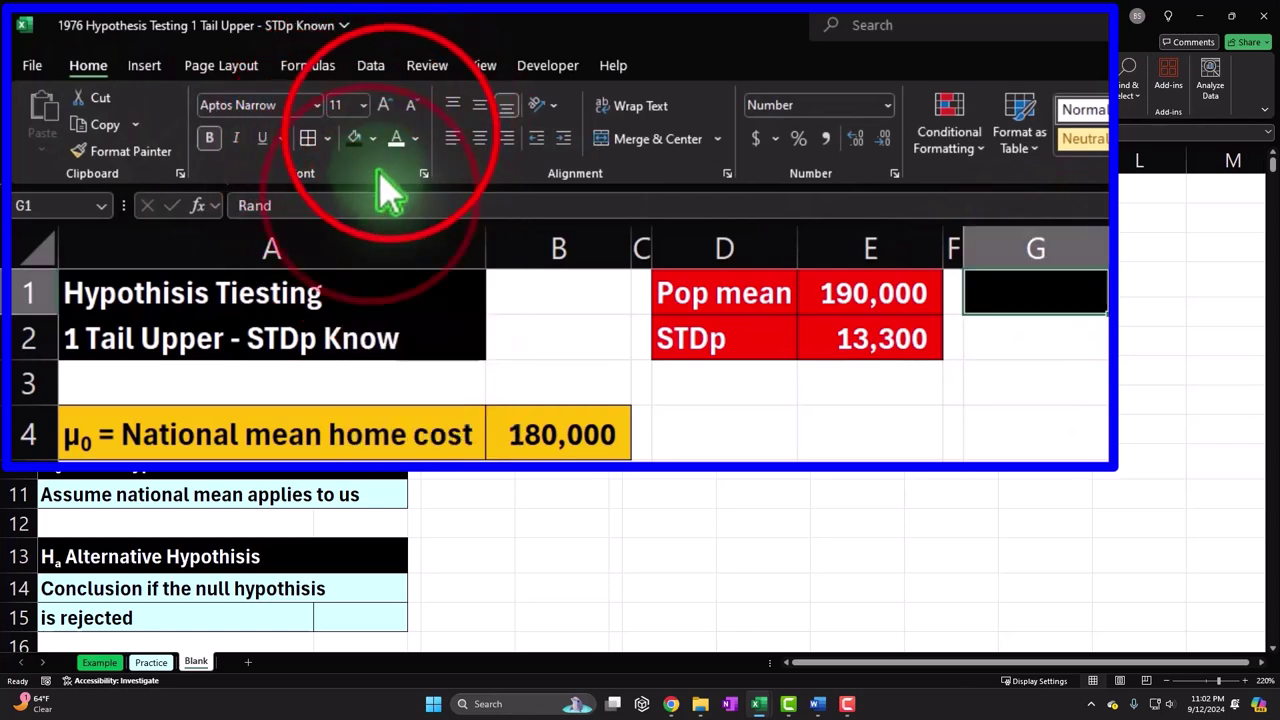
click(394, 139)
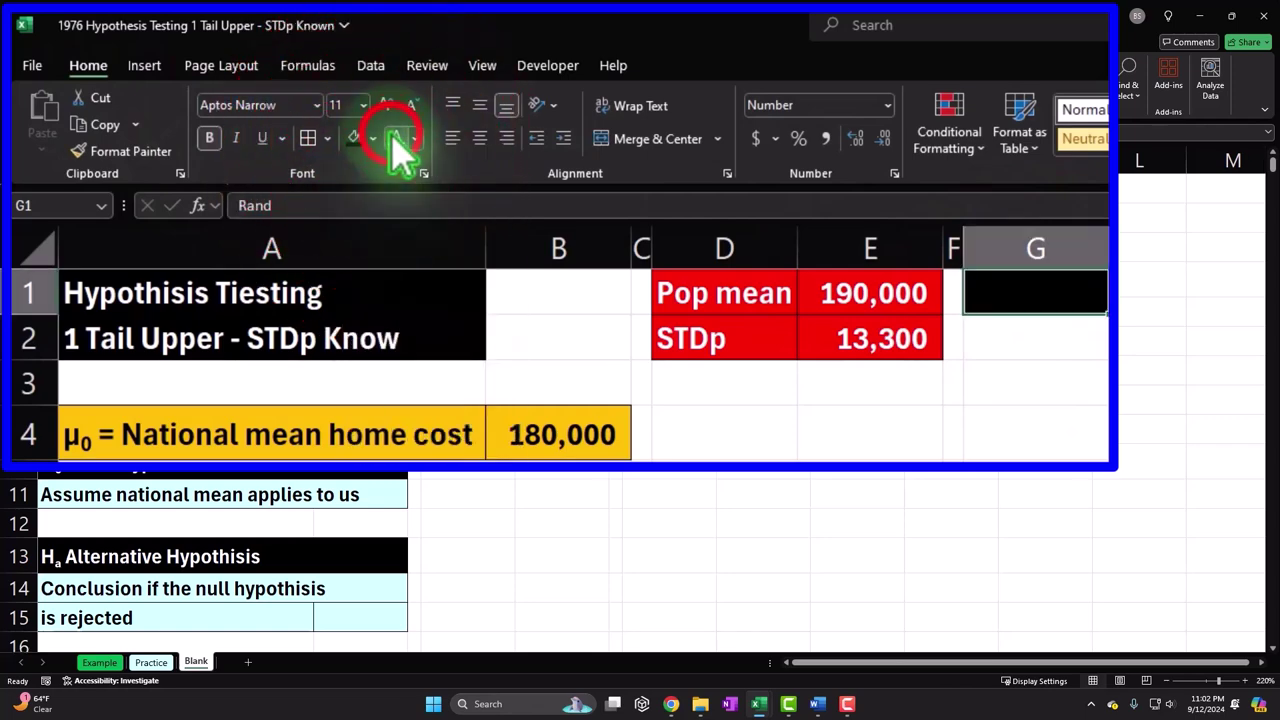
click(480, 139)
click(1060, 335)
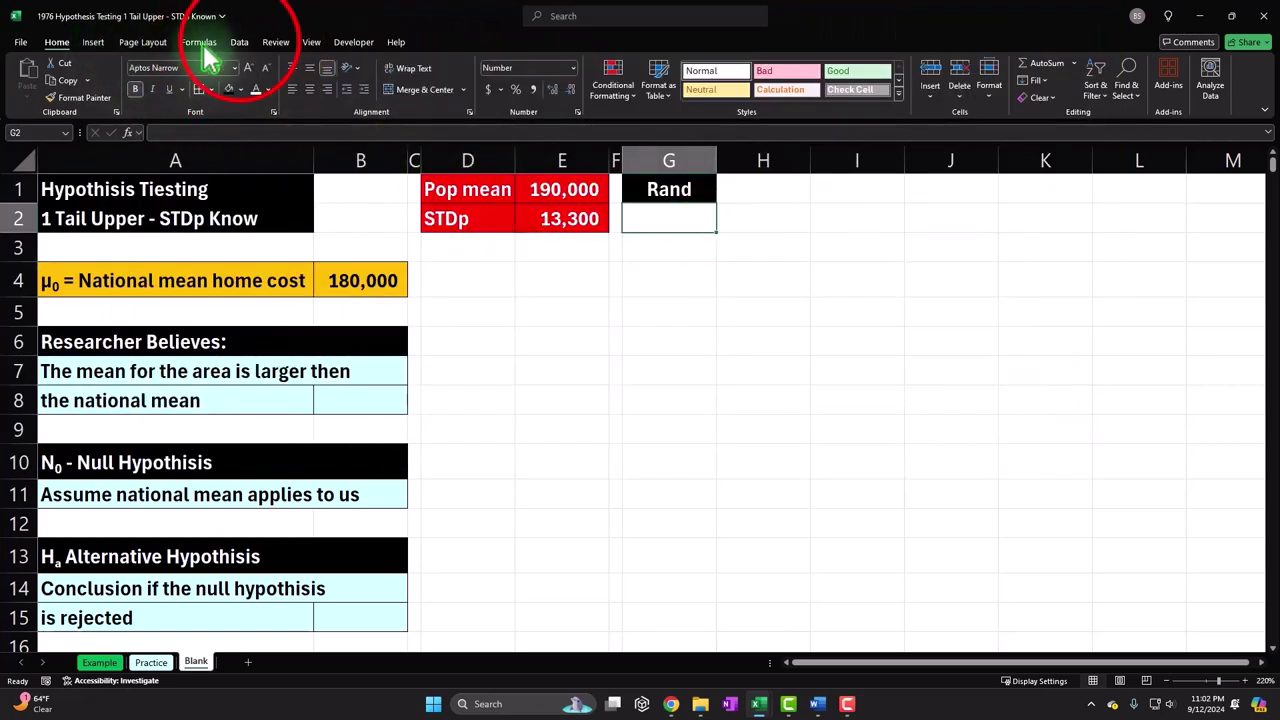
Choose Random Number Generation from the Data tab's Data Analysis tools
click(240, 42)
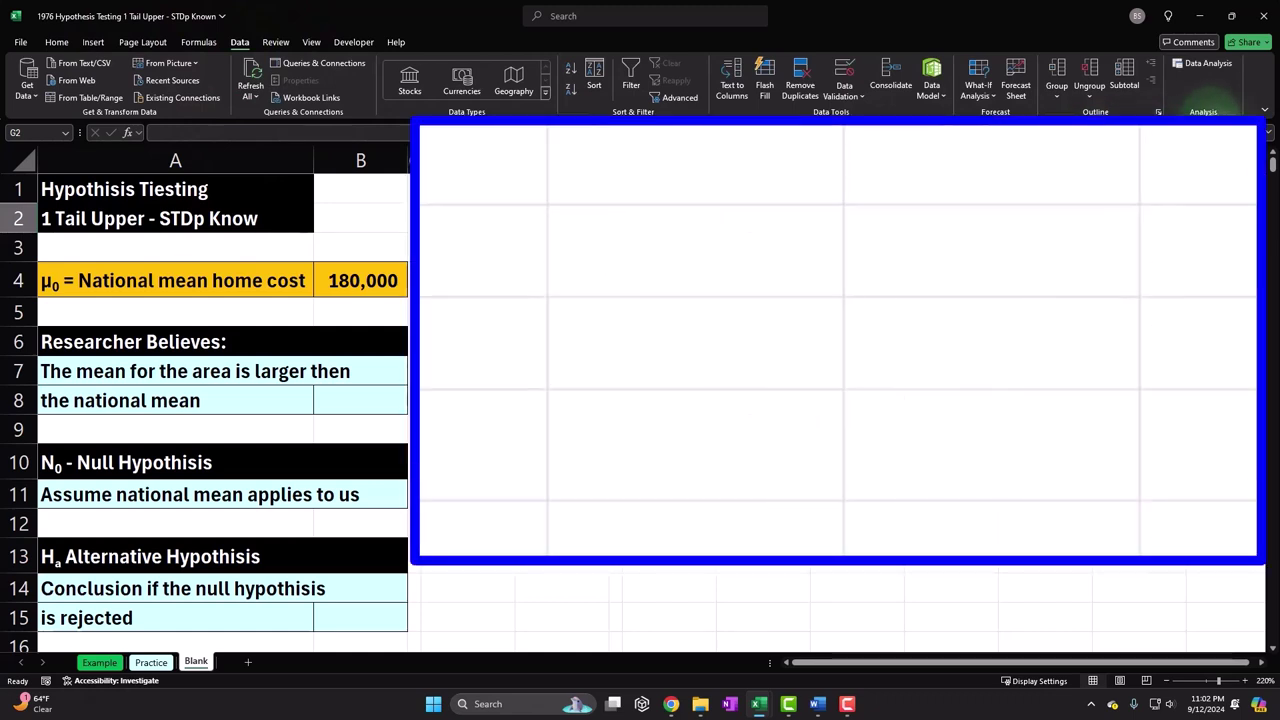
click(1207, 83)
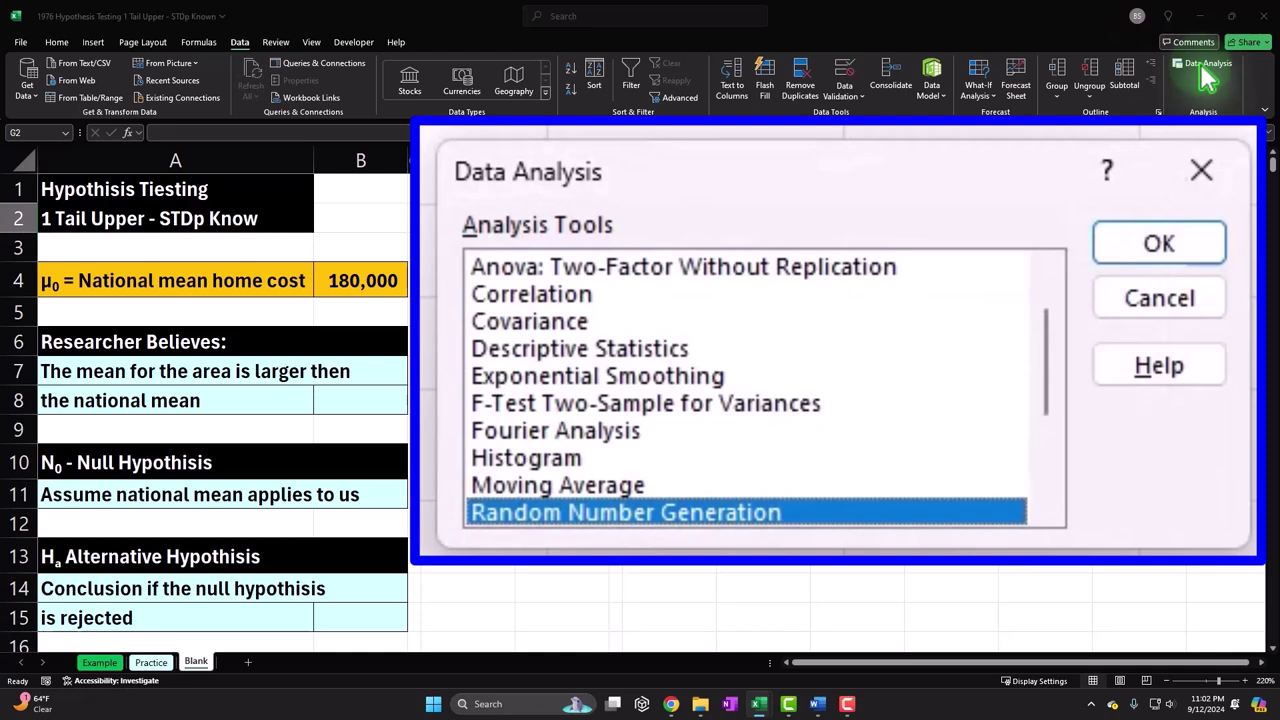
click(667, 519)
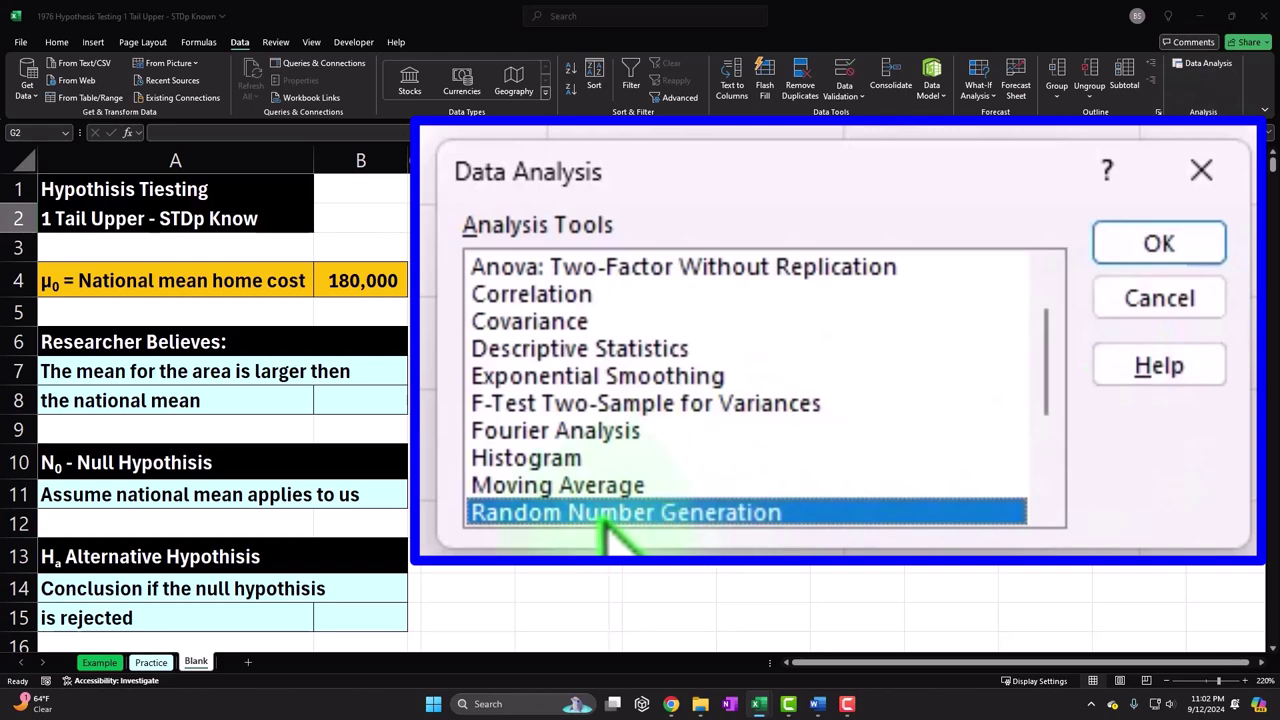
click(1160, 244)
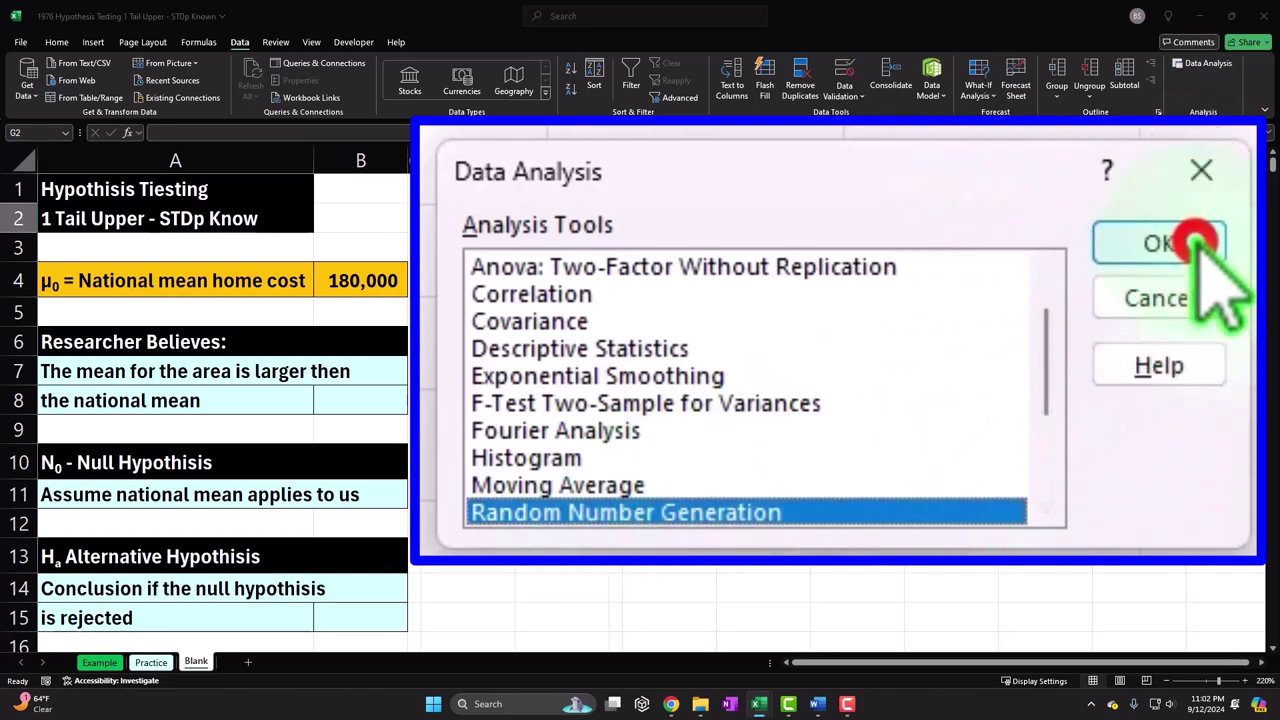
Generate 1 variable of 500 Normal numbers, mean 190000, SD 13300, output at $G$2
click(935, 162)
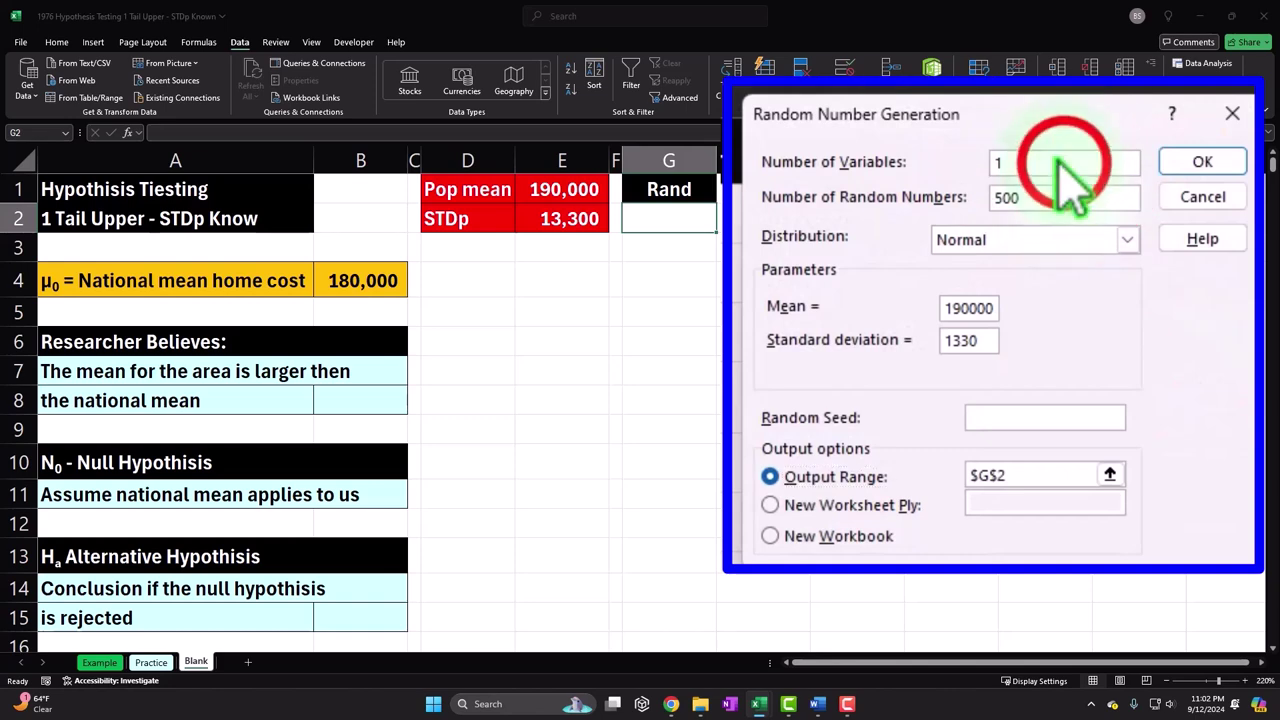
double_click(1071, 200)
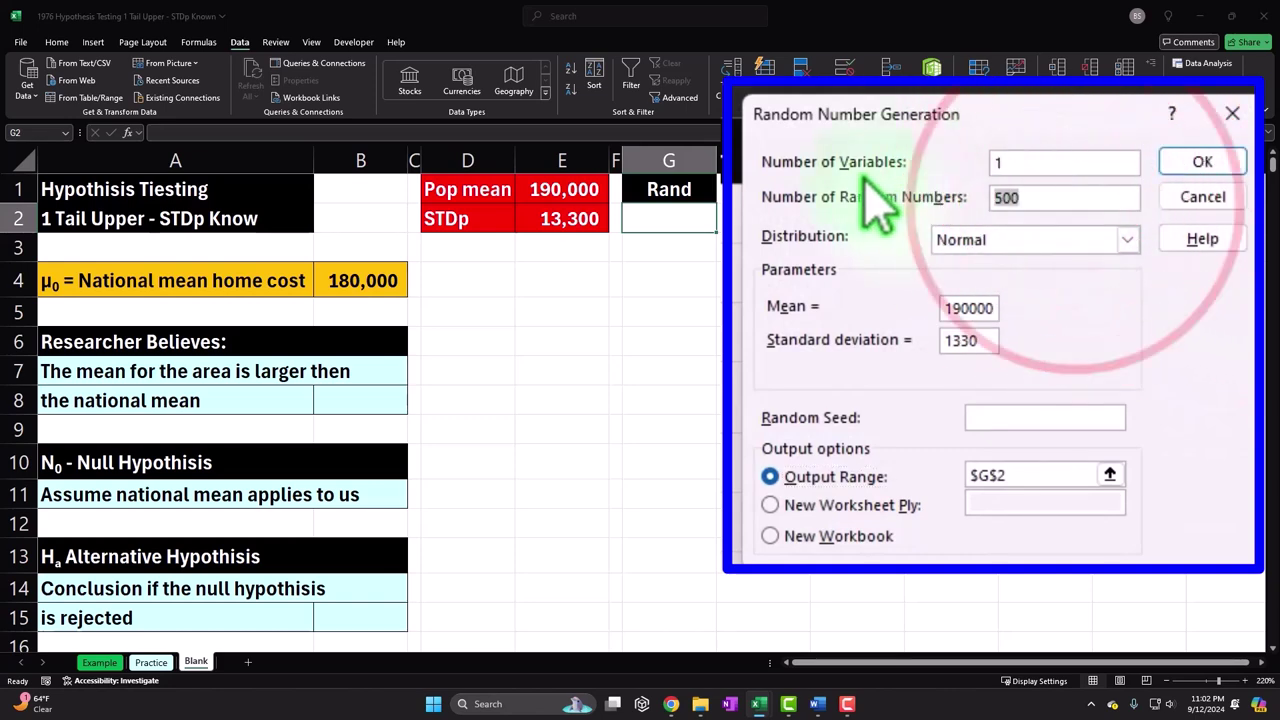
click(1008, 240)
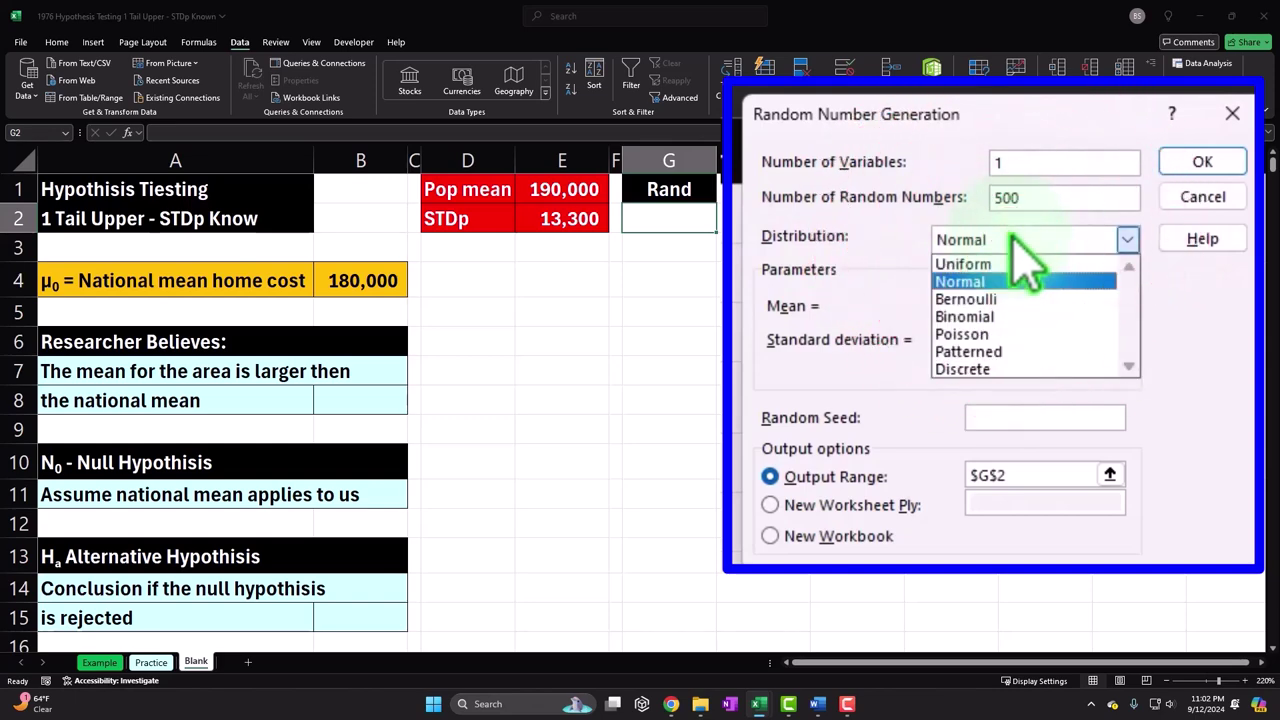
click(1012, 283)
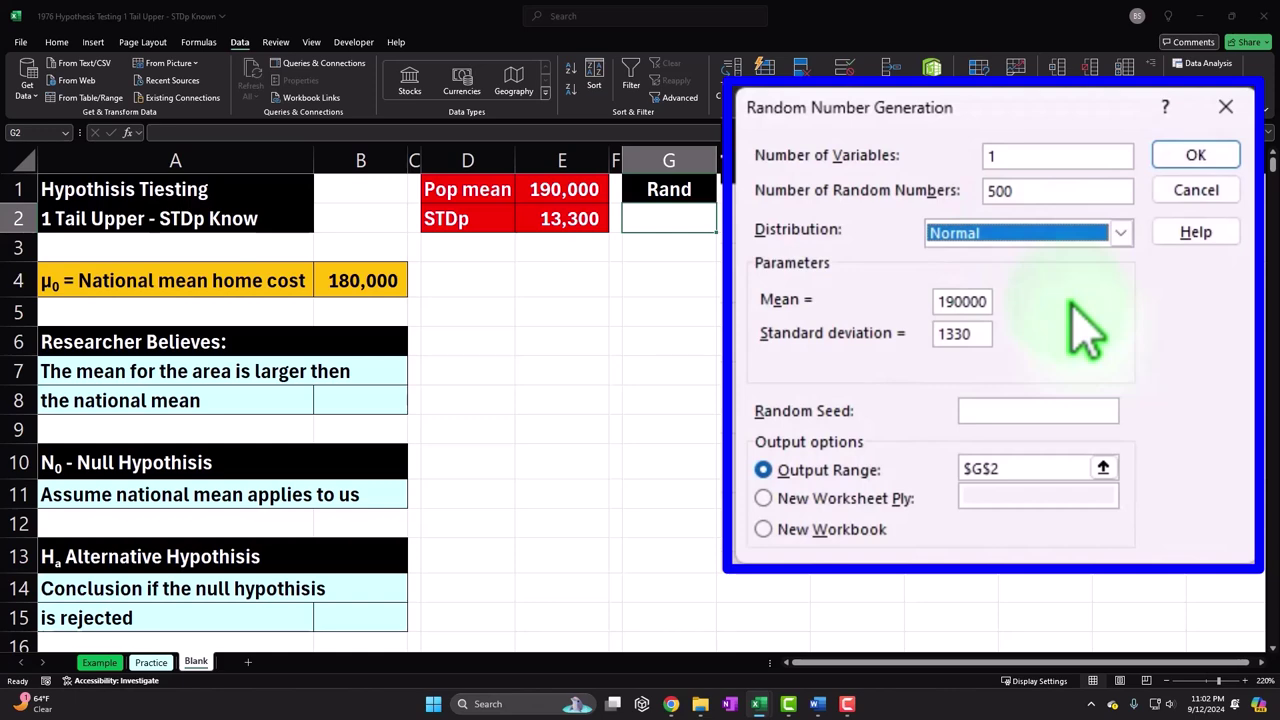
double_click(945, 301)
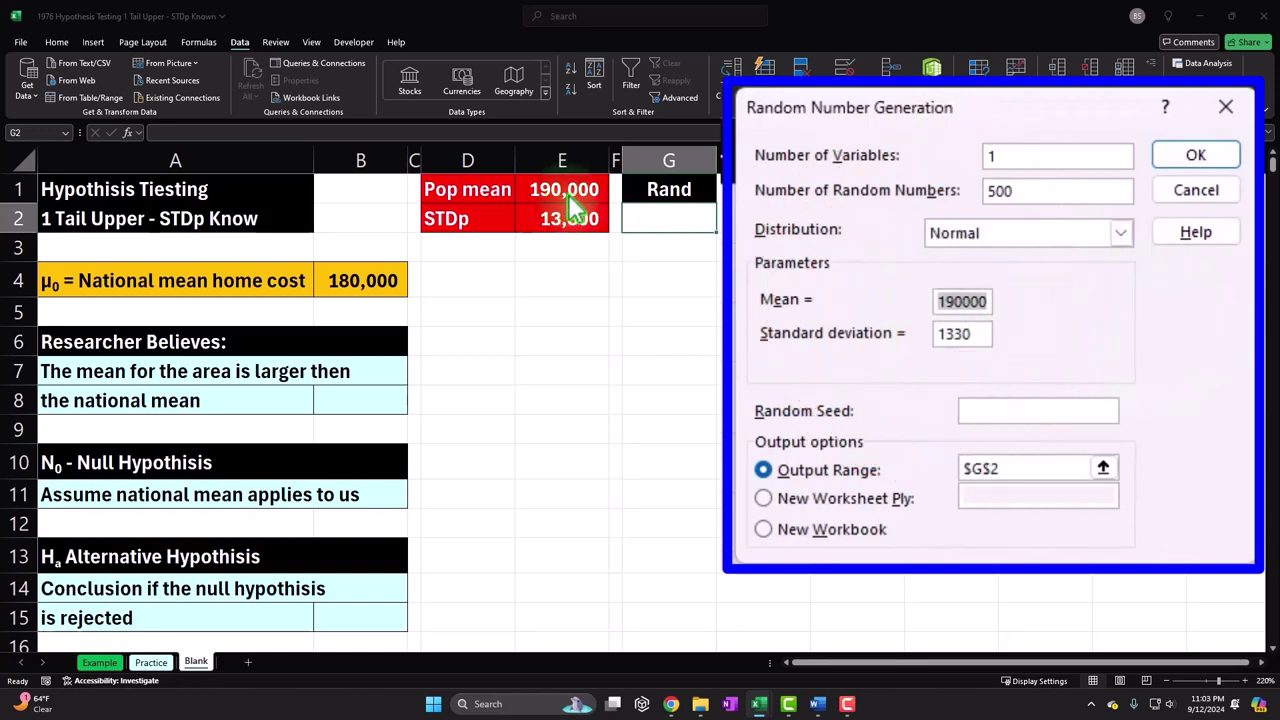
click(960, 333)
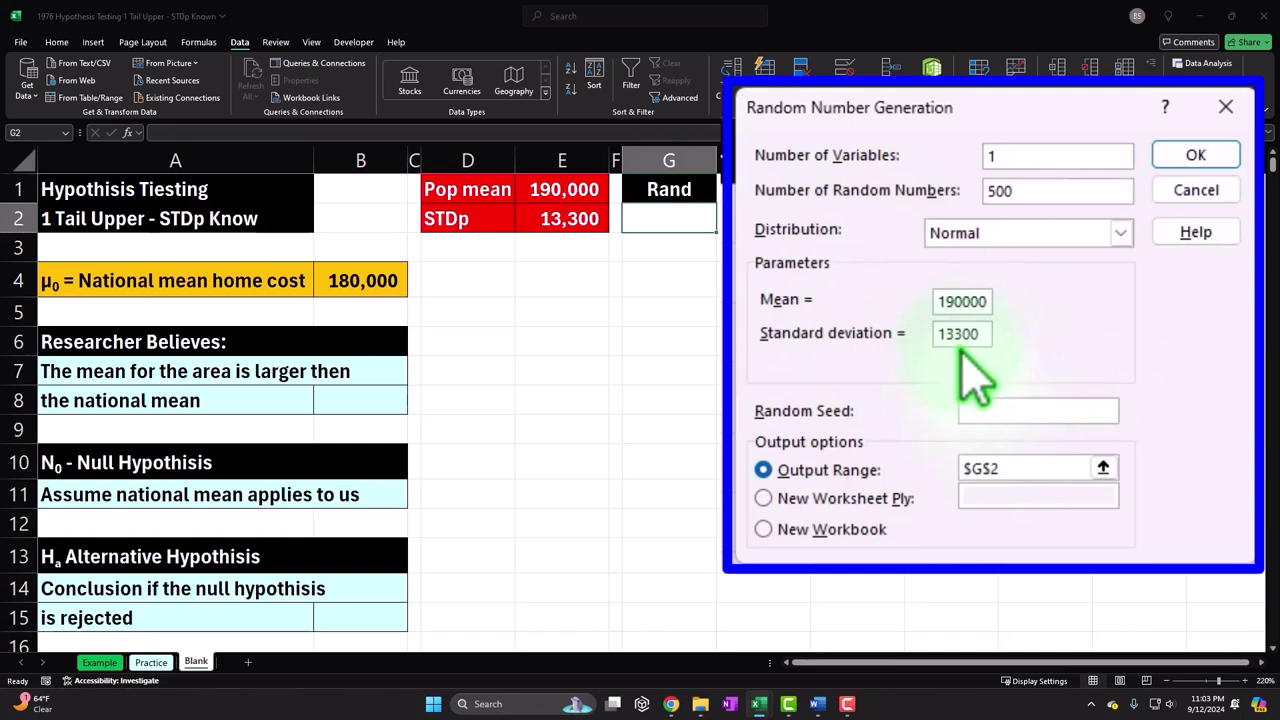
drag(1000, 472, 963, 468)
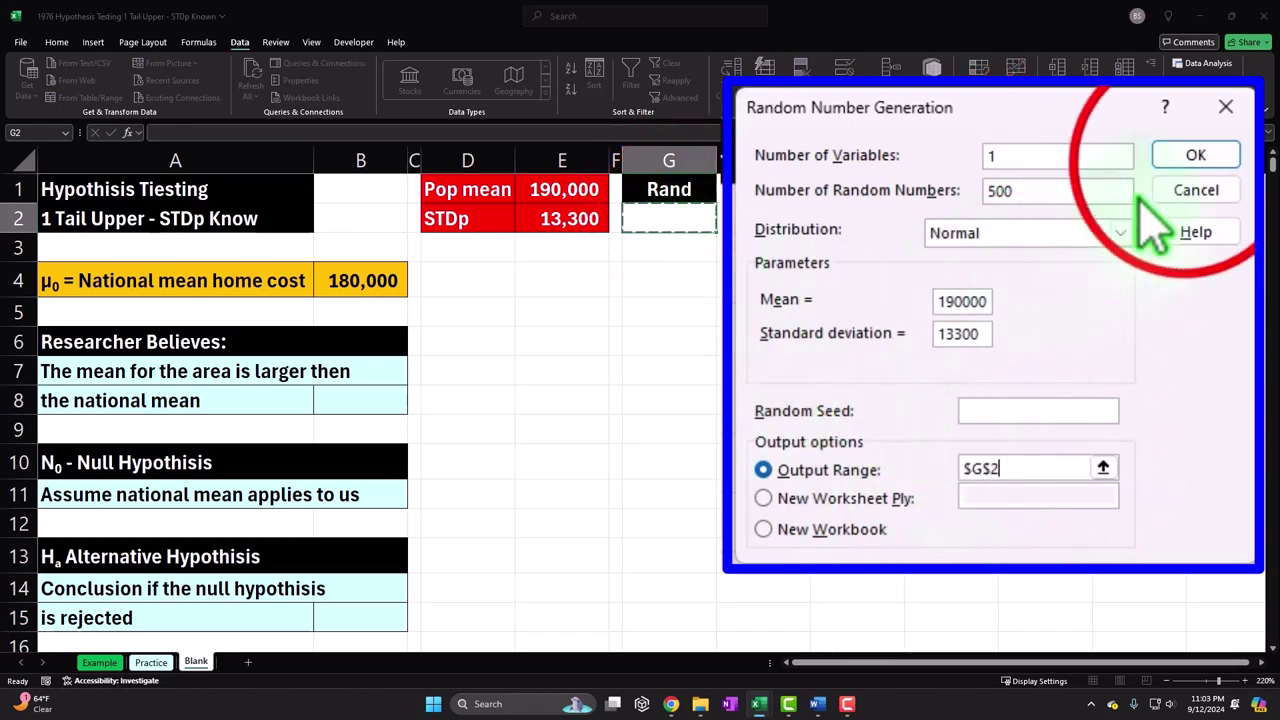
click(1186, 158)
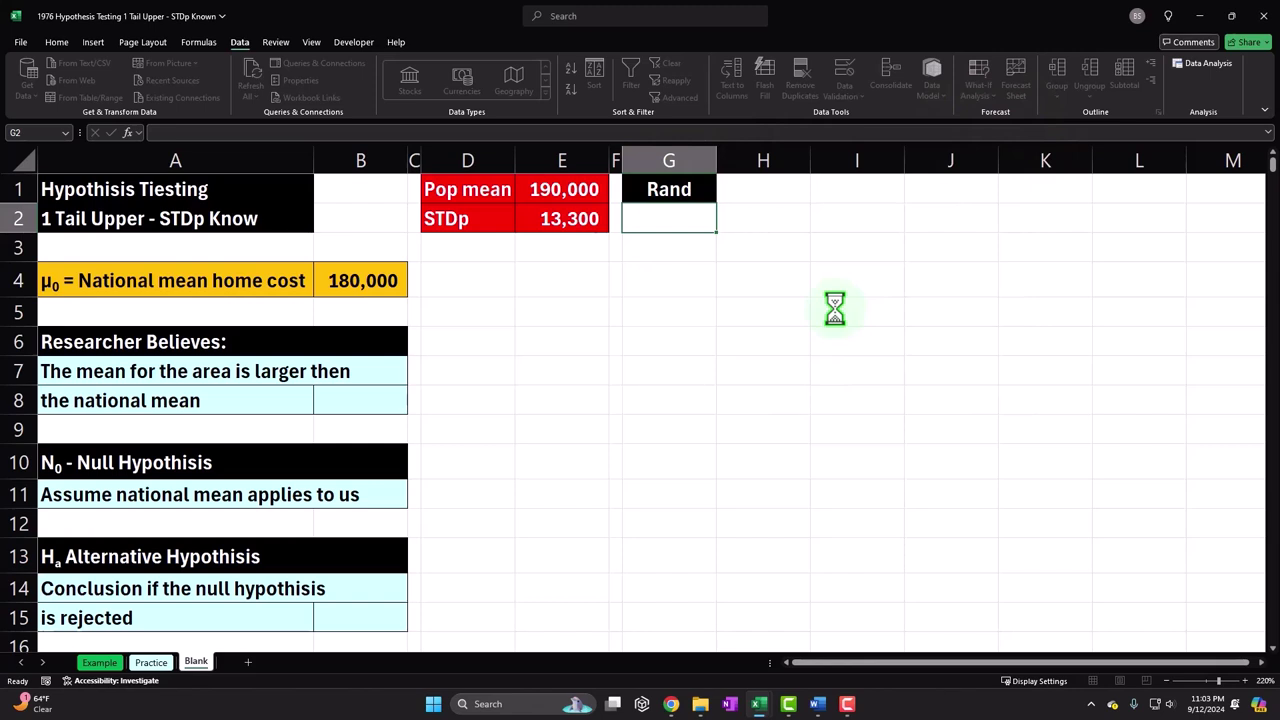
Format the Rand values as Accounting with no symbol and 0 decimals
right_click(729, 249)
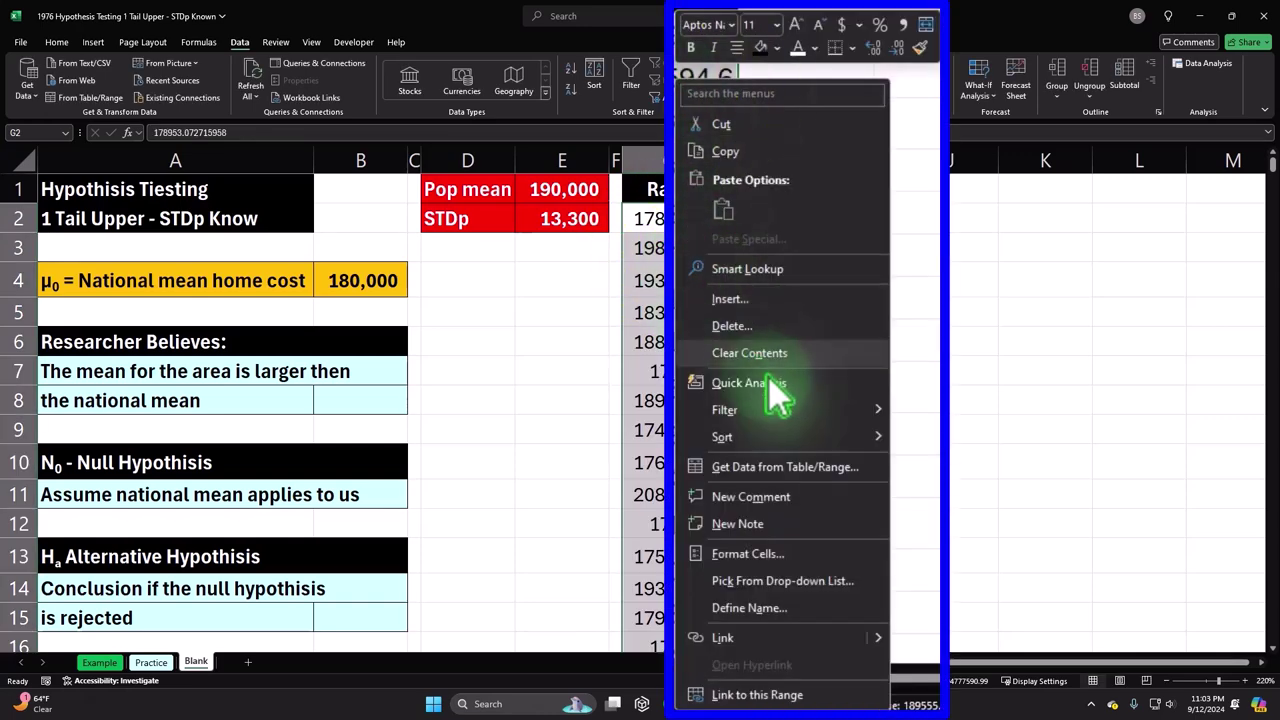
click(779, 553)
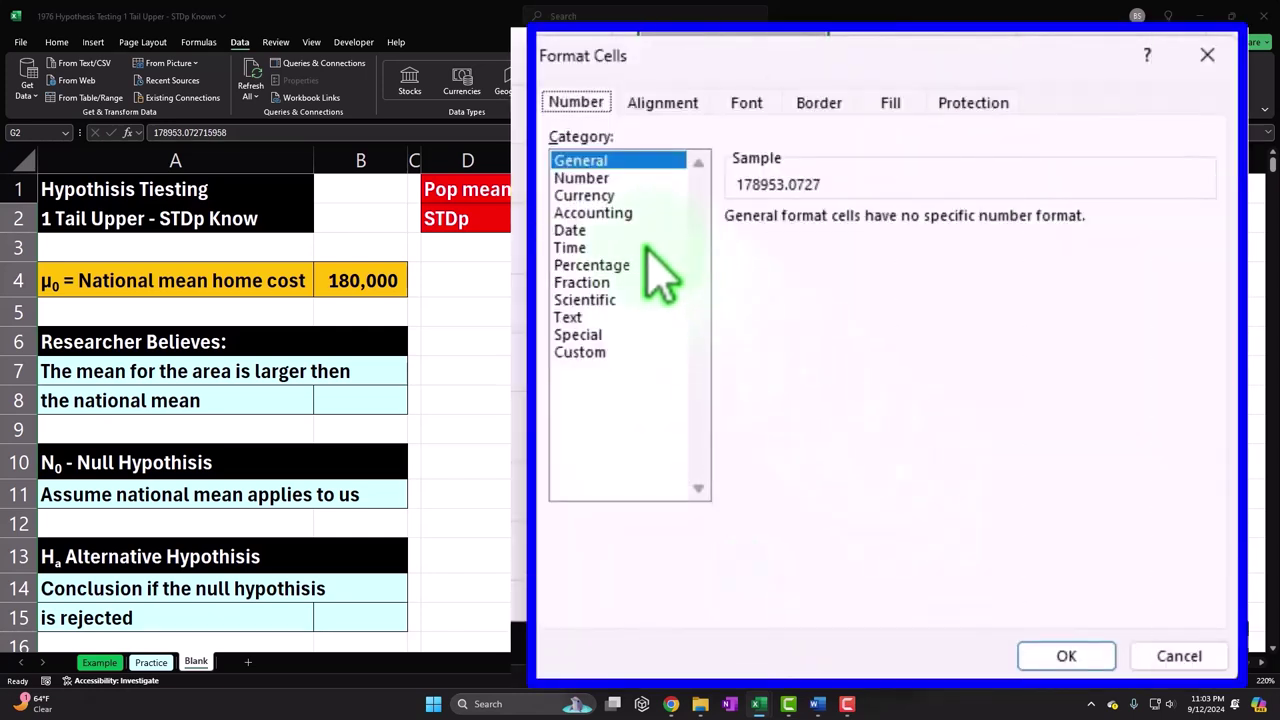
click(660, 108)
click(580, 105)
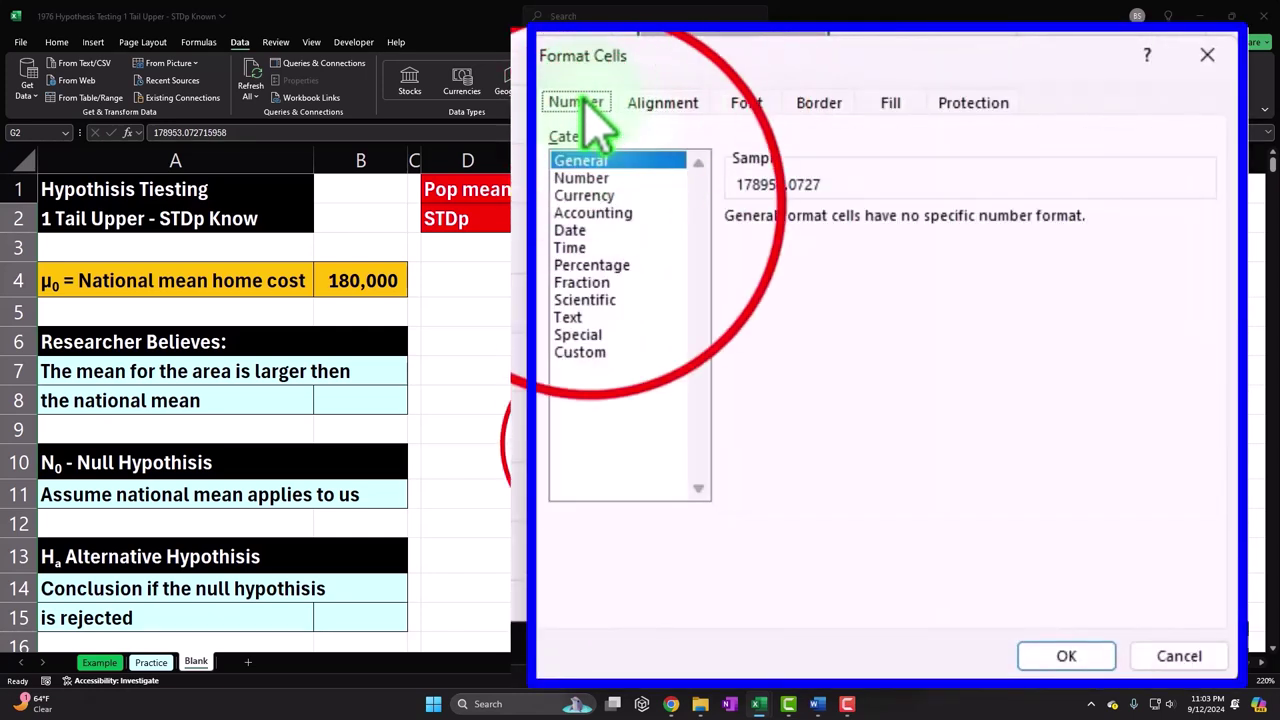
click(594, 213)
click(855, 253)
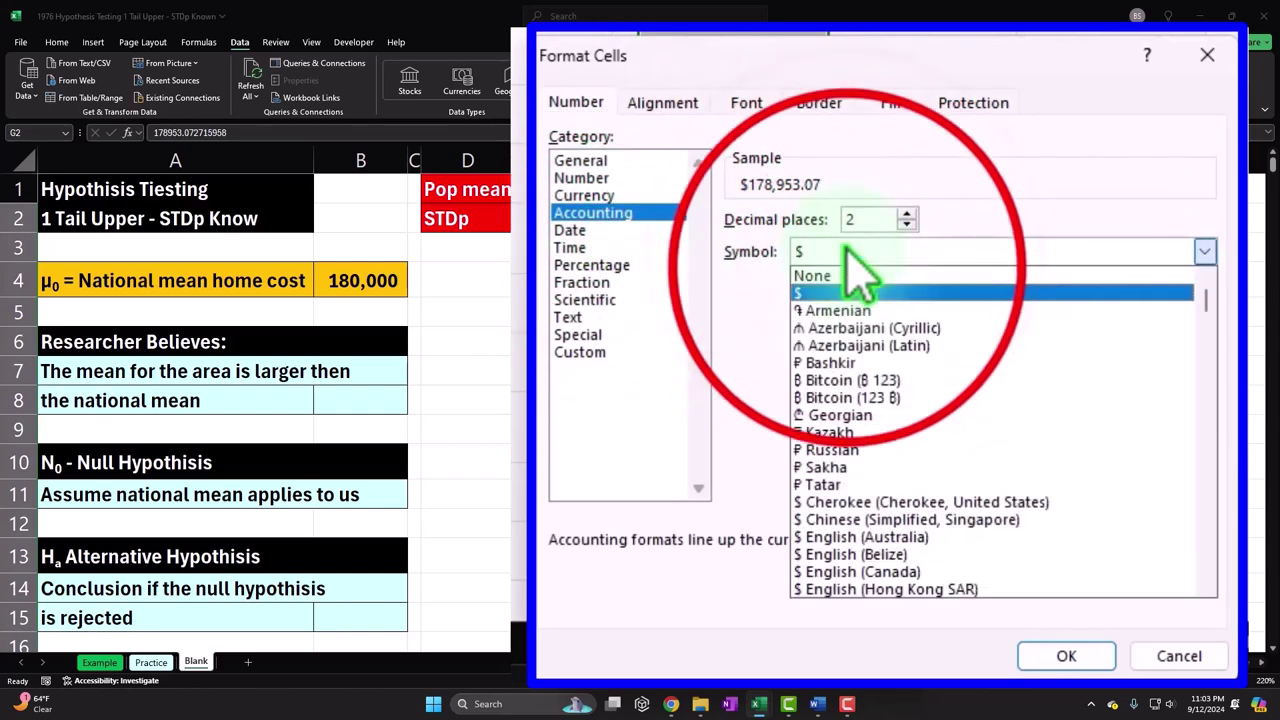
click(850, 270)
double_click(906, 225)
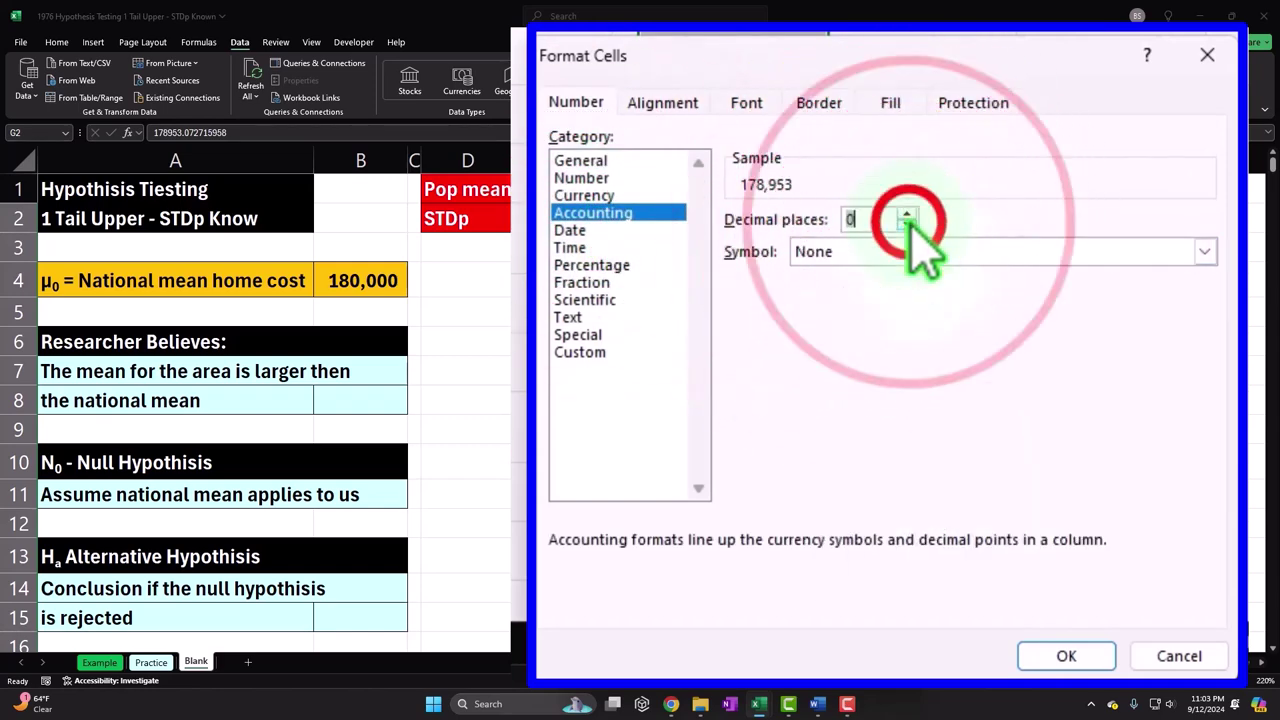
click(1063, 655)
Make the Rand values bold white text on a red fill
click(56, 42)
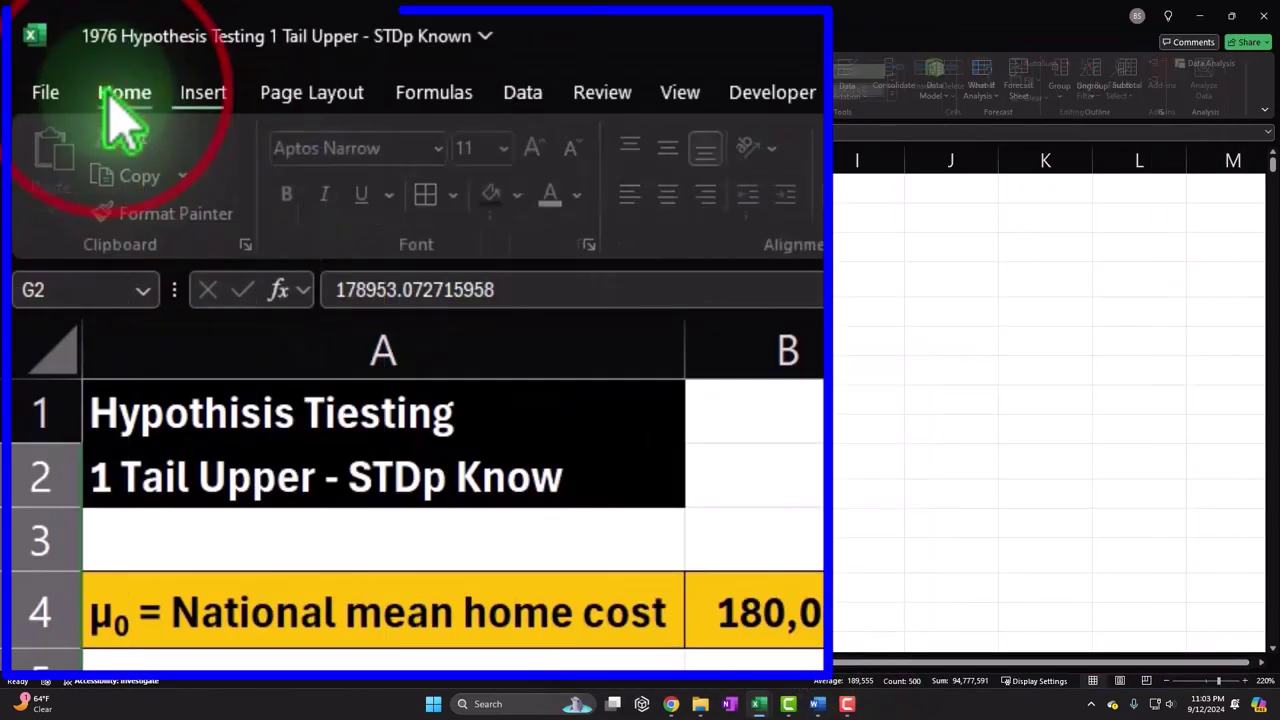
click(294, 196)
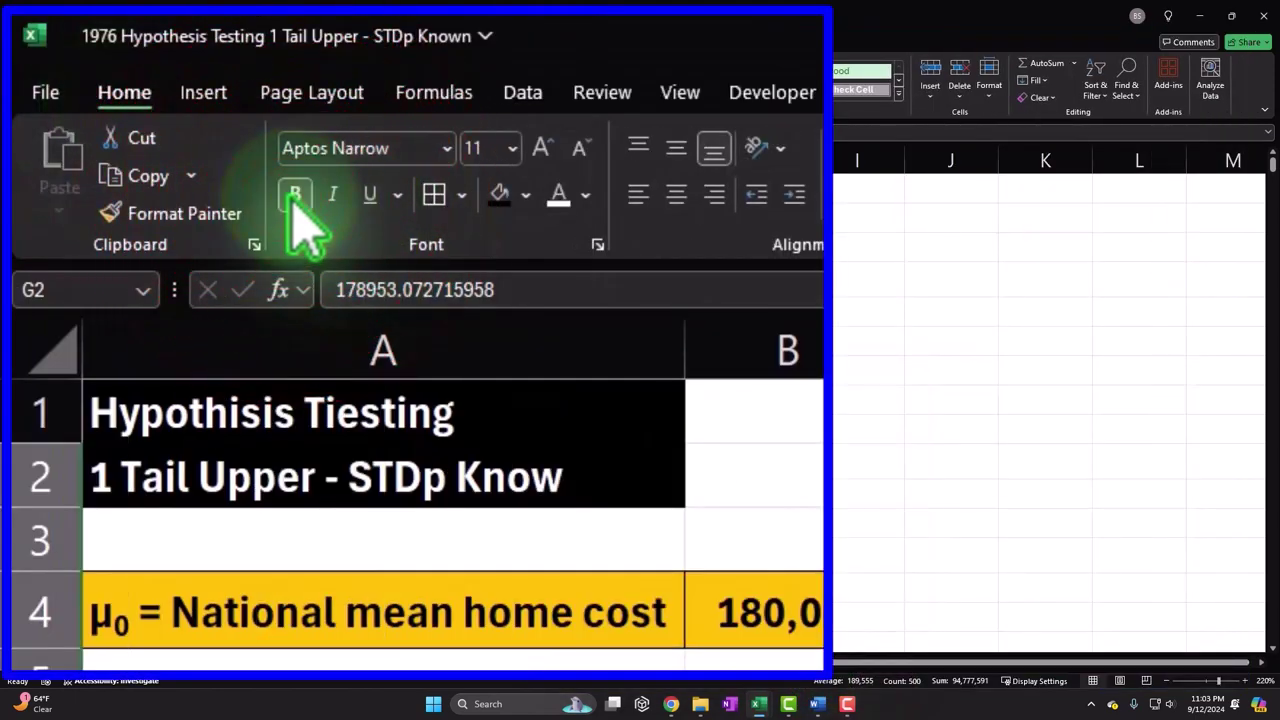
click(432, 196)
click(497, 198)
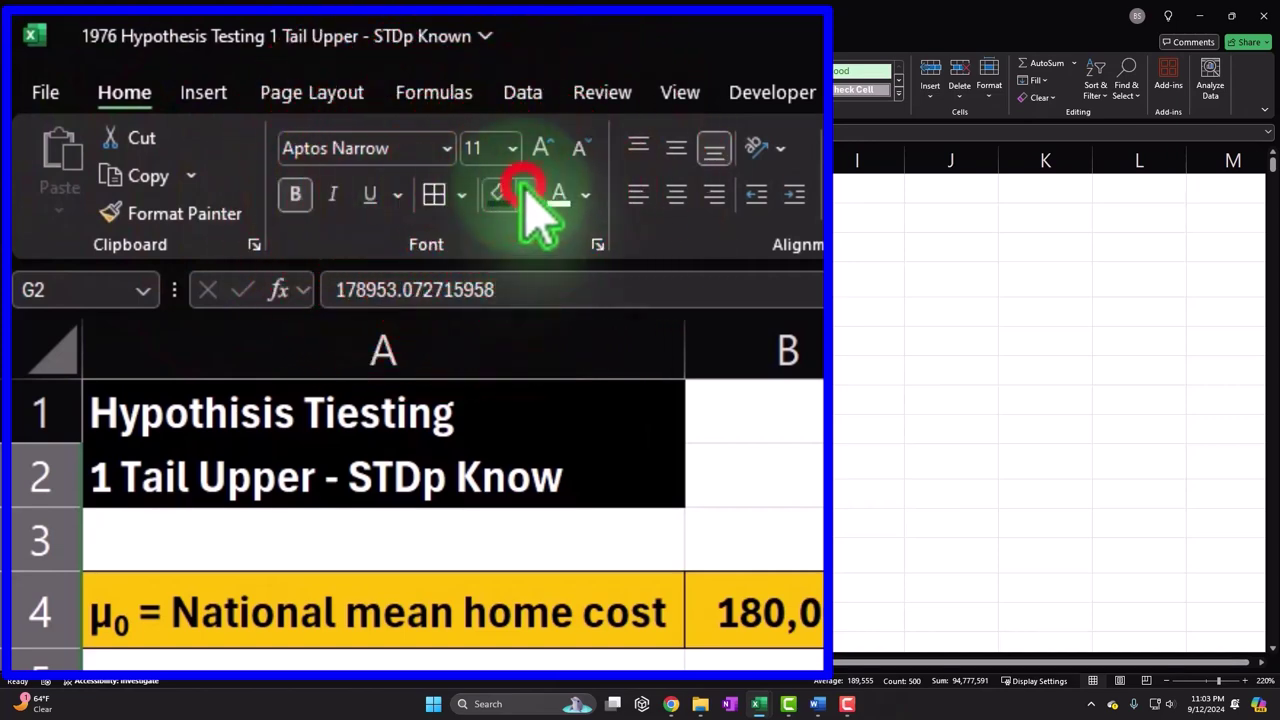
click(525, 196)
click(520, 468)
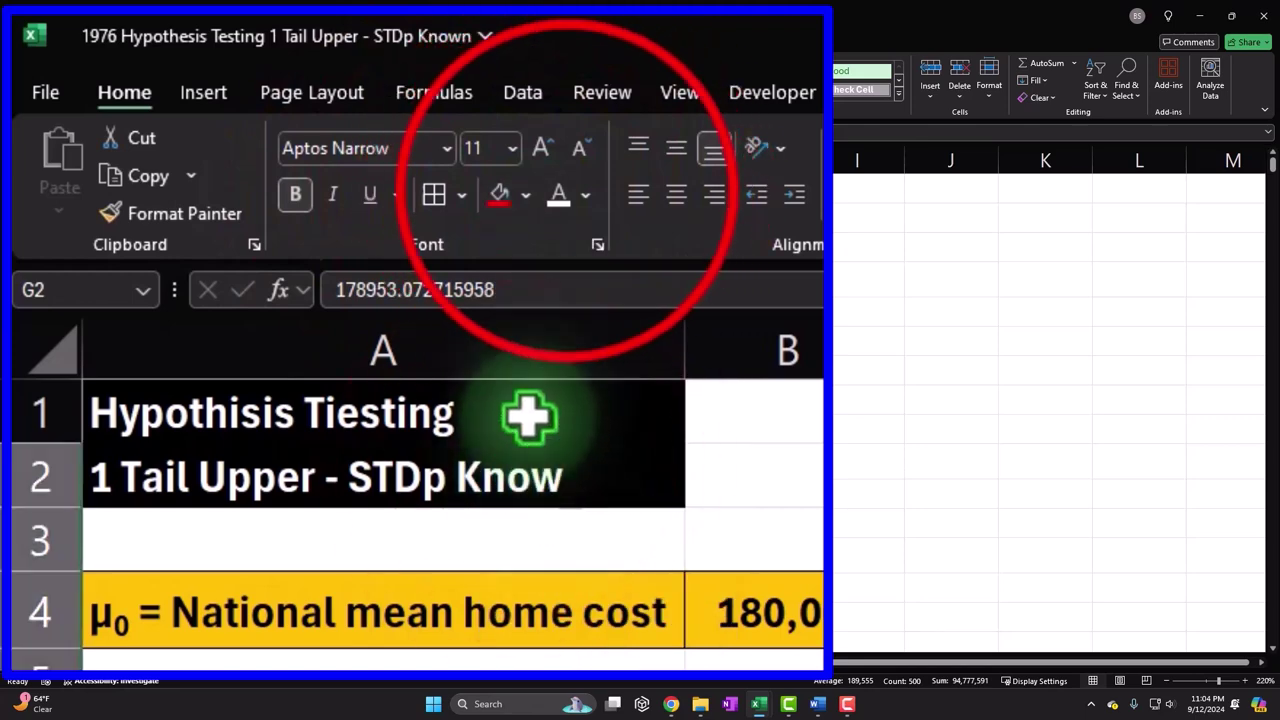
click(558, 197)
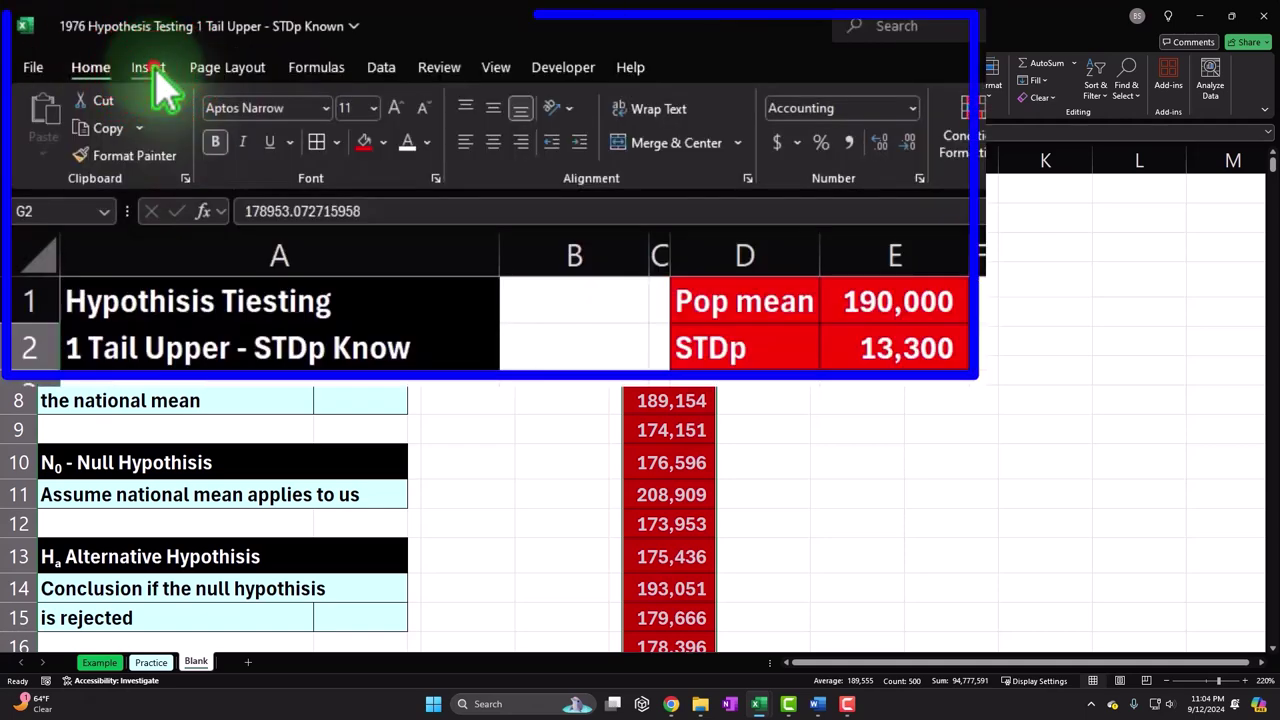
Insert a histogram of the Rand values from the Statistic Chart menu and select its title
click(96, 46)
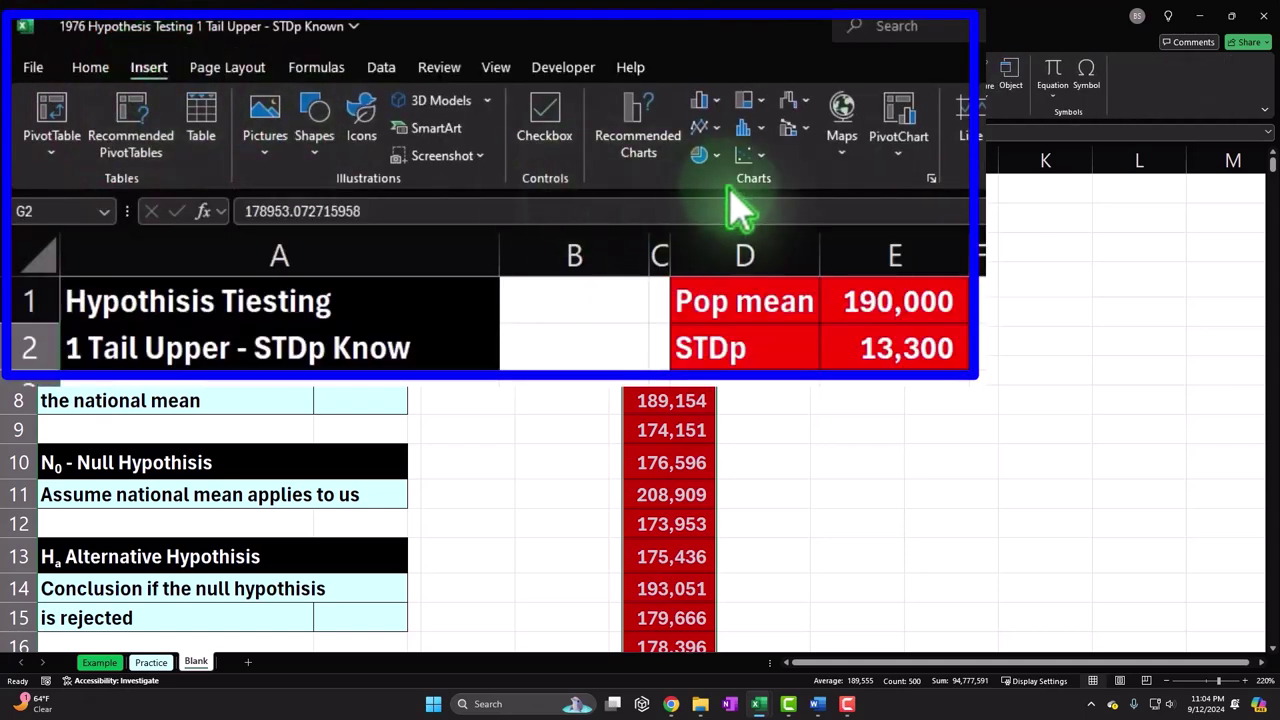
click(750, 135)
click(750, 132)
click(750, 132)
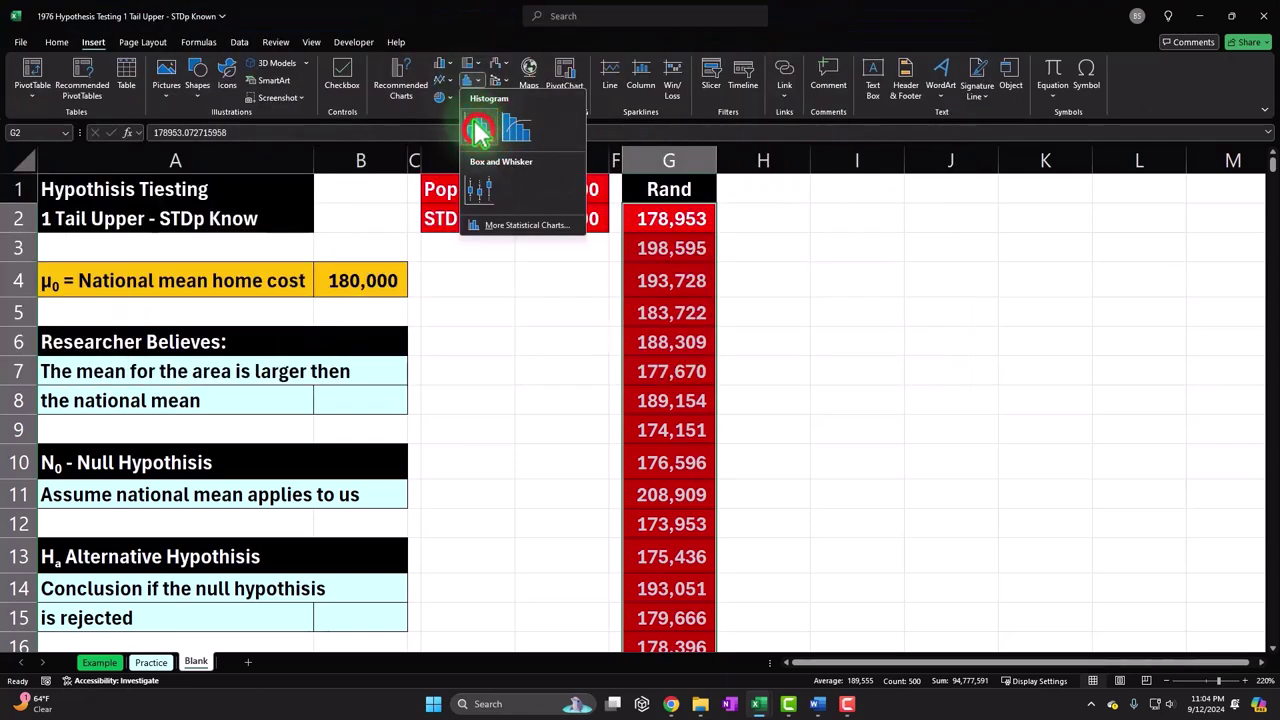
click(482, 122)
click(675, 229)
click(733, 141)
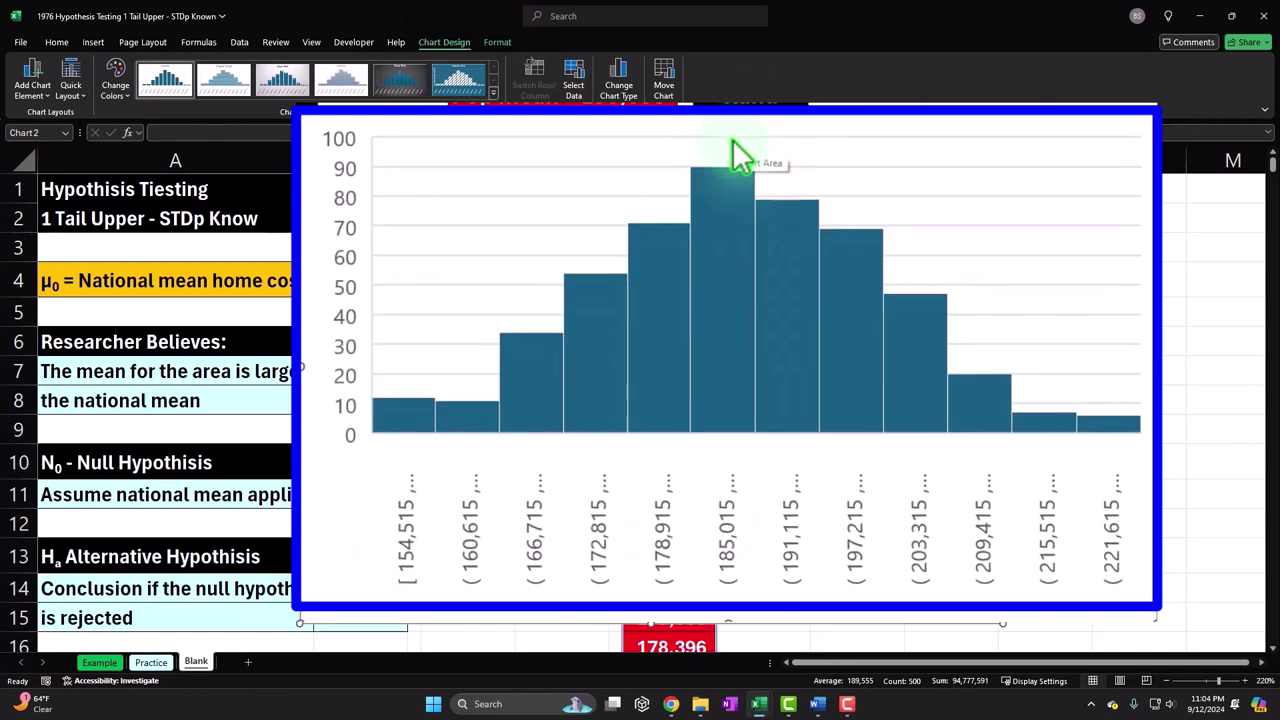
Move the histogram below the text and resize it to span columns A to E
drag(714, 223, 591, 448)
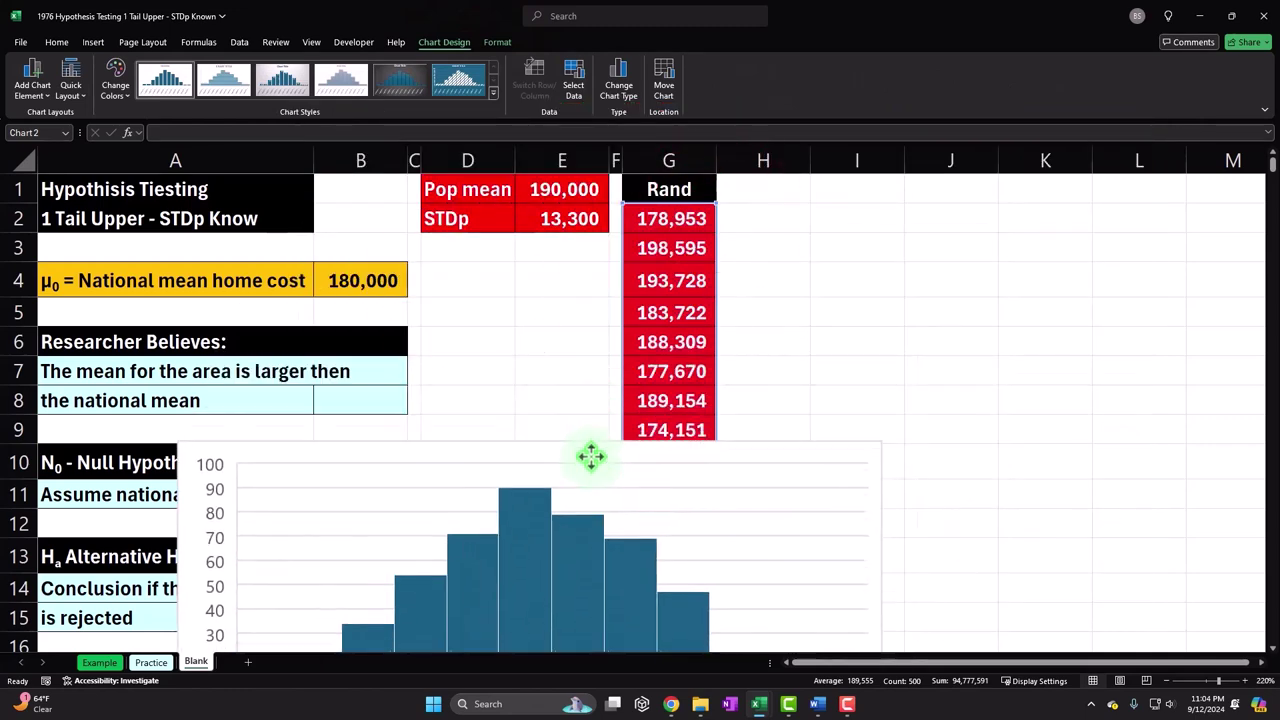
scroll(585, 418, down, 2)
drag(350, 490, 333, 495)
scroll(334, 486, down, 3)
scroll(700, 520, down, 2)
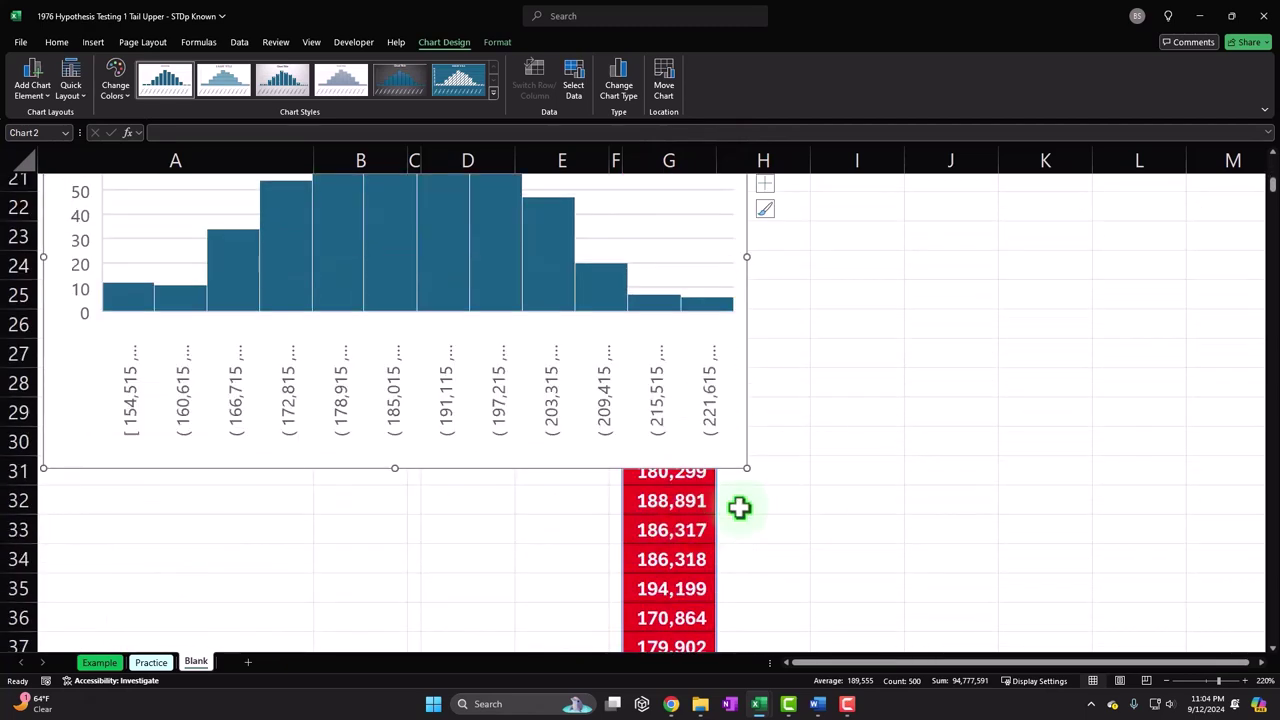
drag(746, 465, 588, 443)
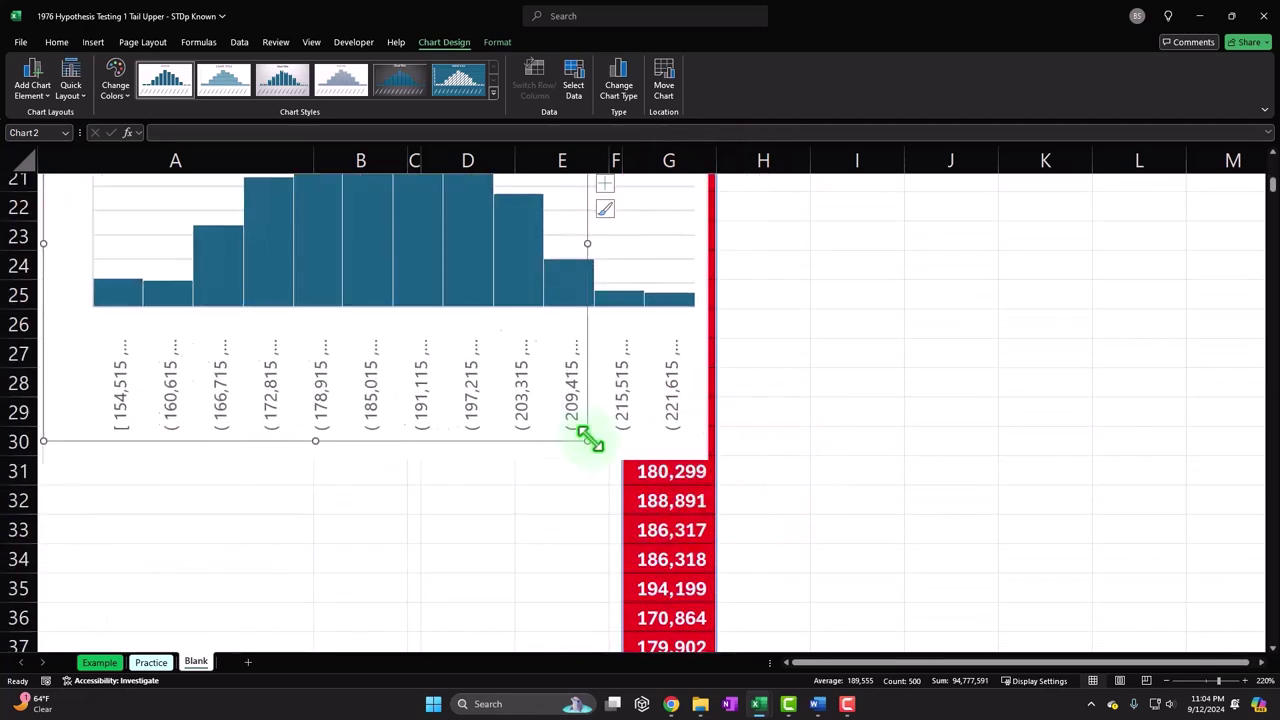
scroll(914, 420, up, 7)
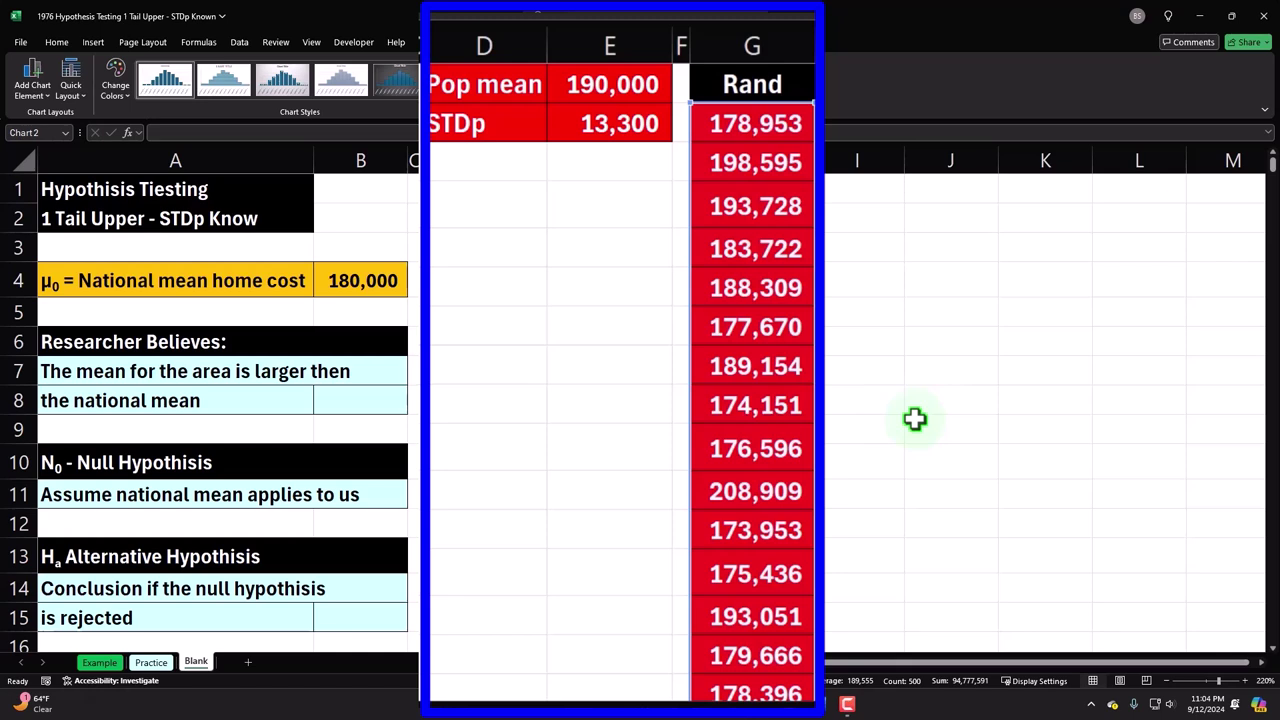
Narrow column H to match spacer column F with Format Painter, then select cell I1
click(915, 419)
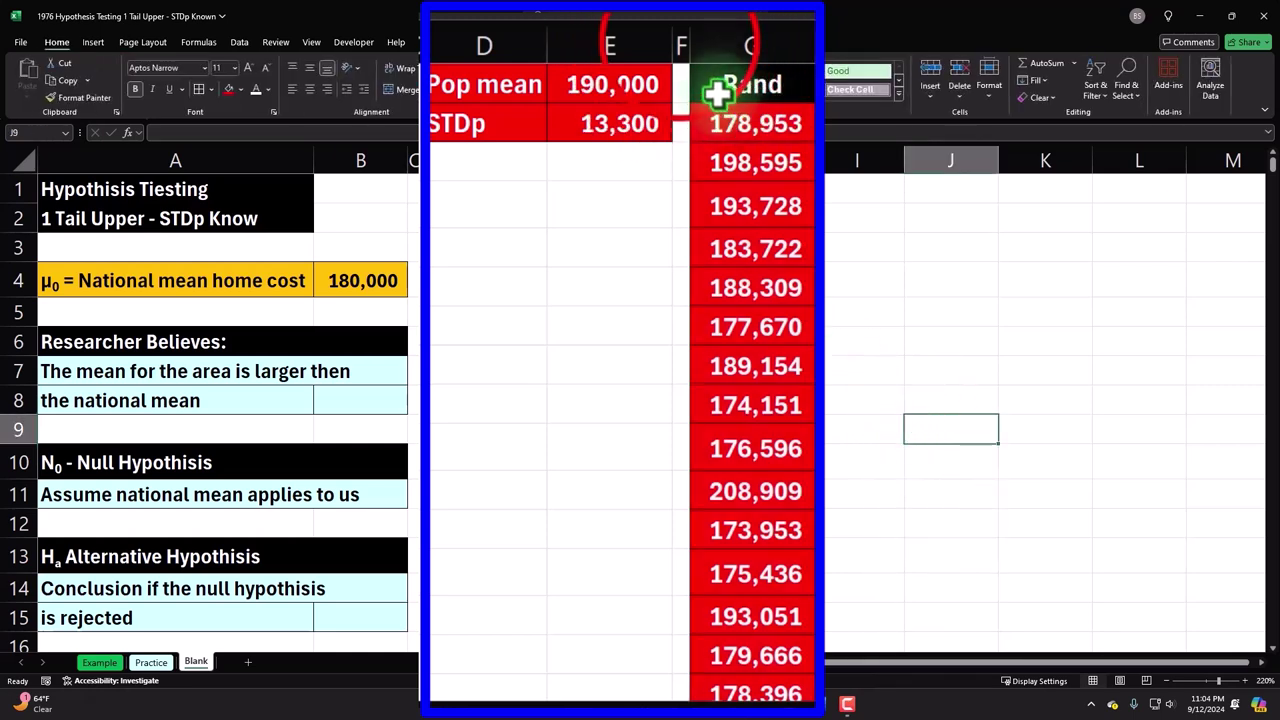
click(680, 43)
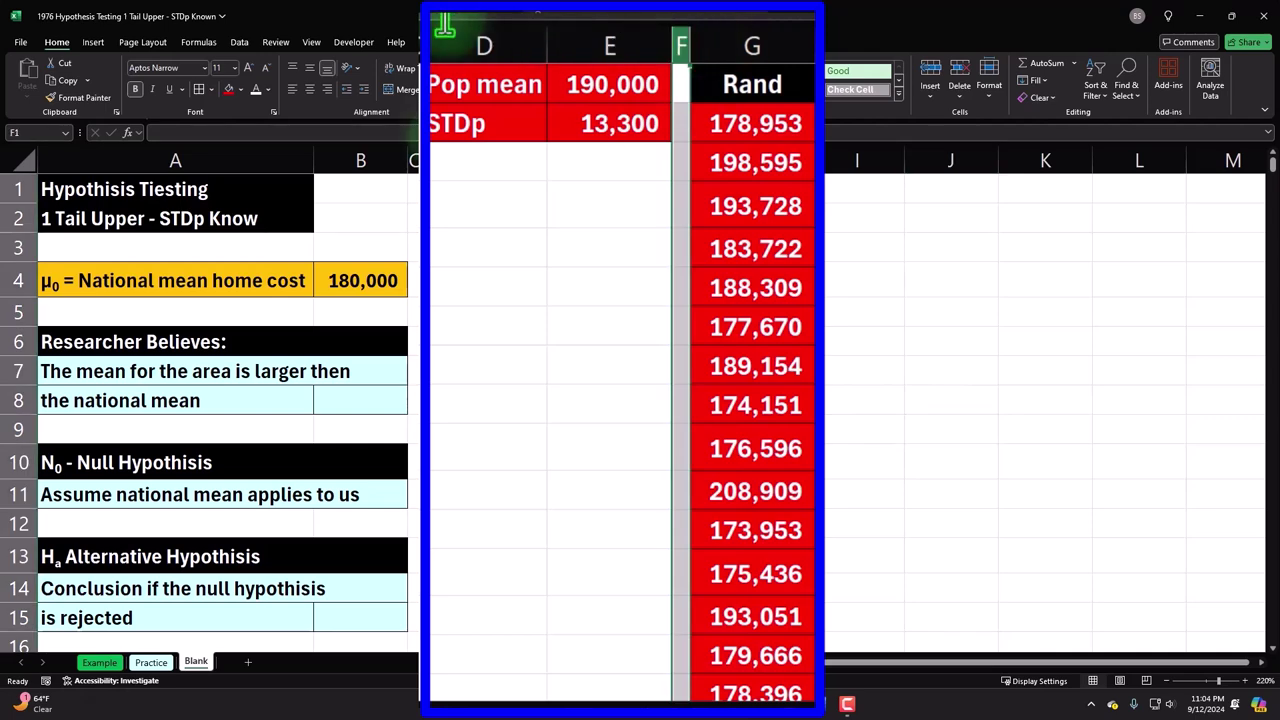
click(80, 98)
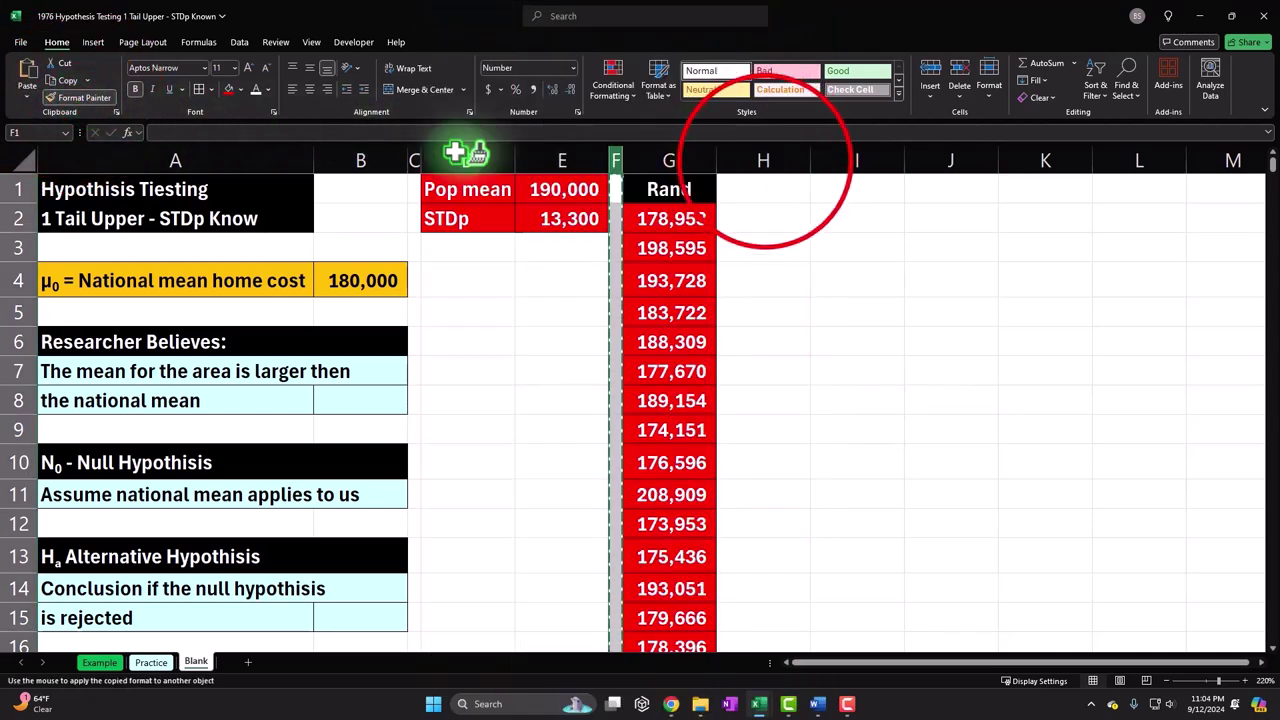
click(760, 160)
click(775, 188)
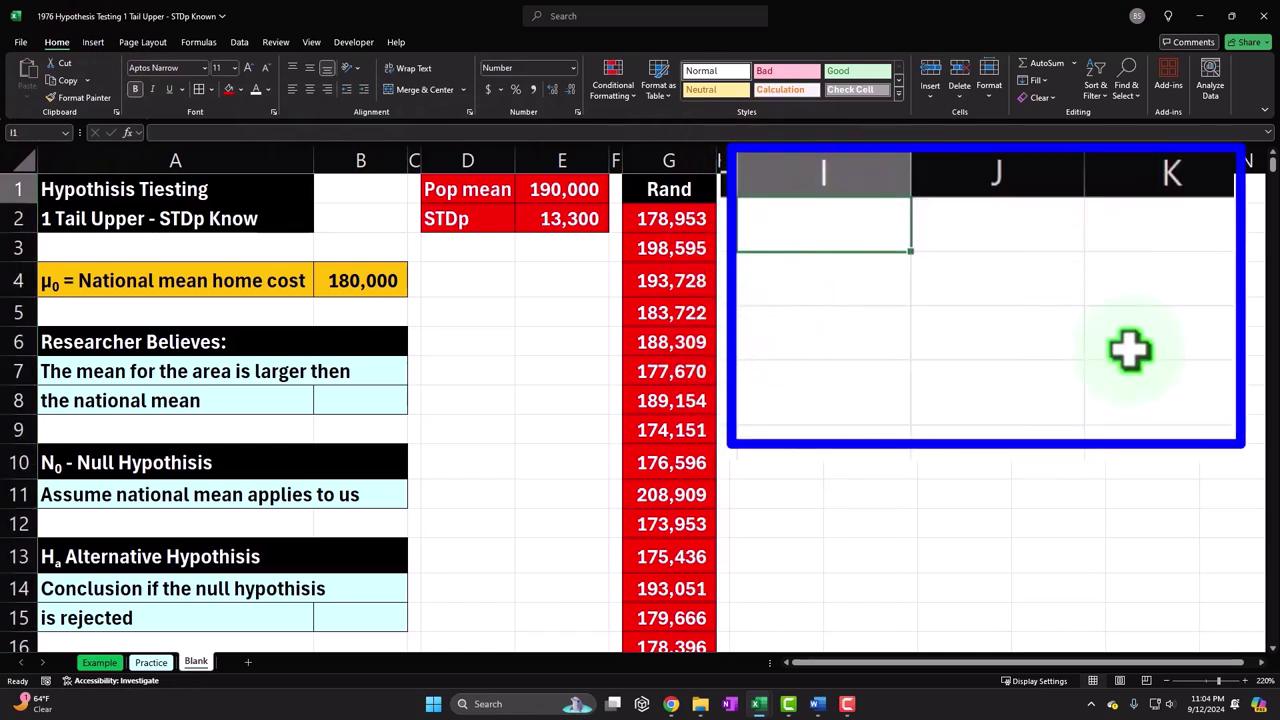
Label I1 'N=Pop count', widen column I, and enter =COUNT(G2:G501) in J1, giving 500
text(N)
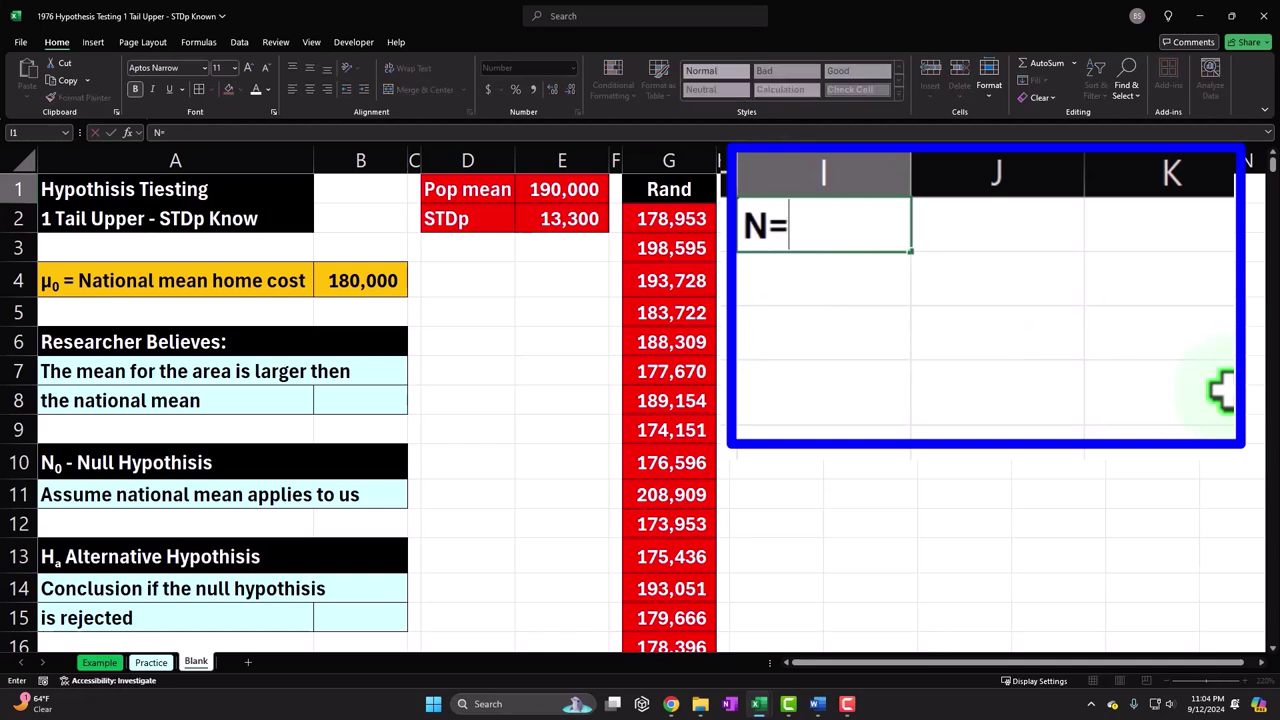
text(=Pop )
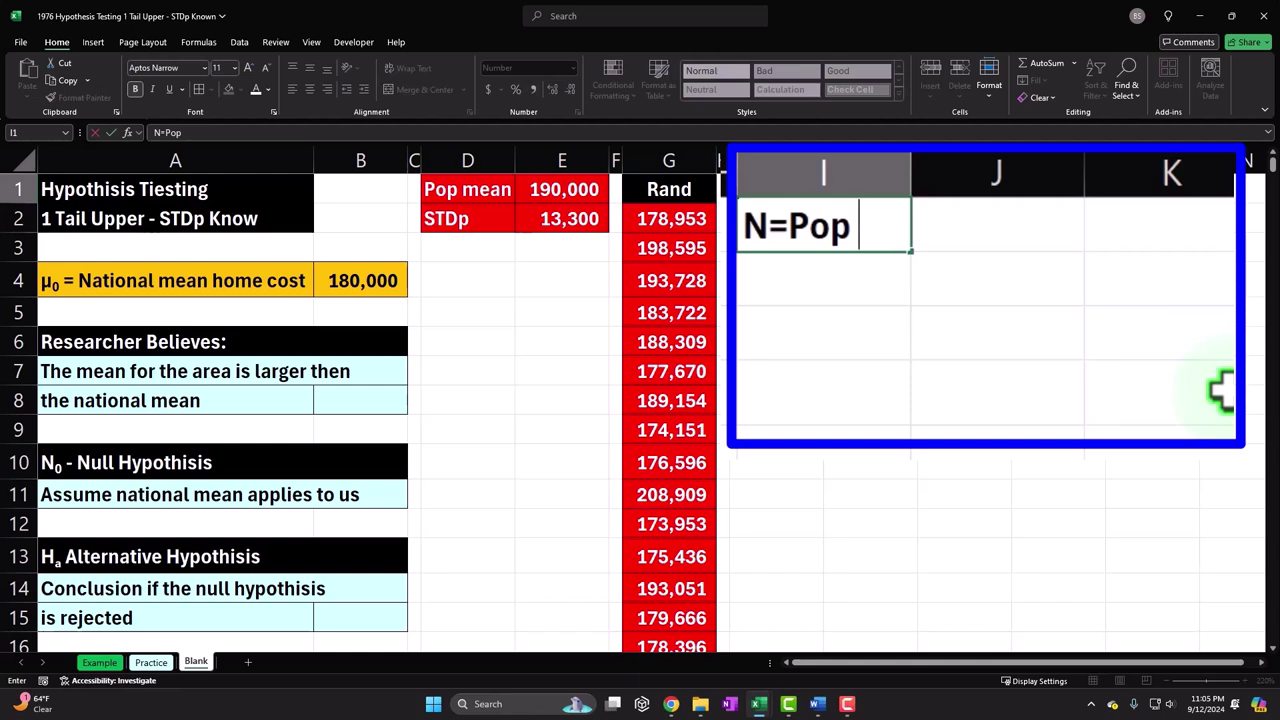
text(count)
key(Tab)
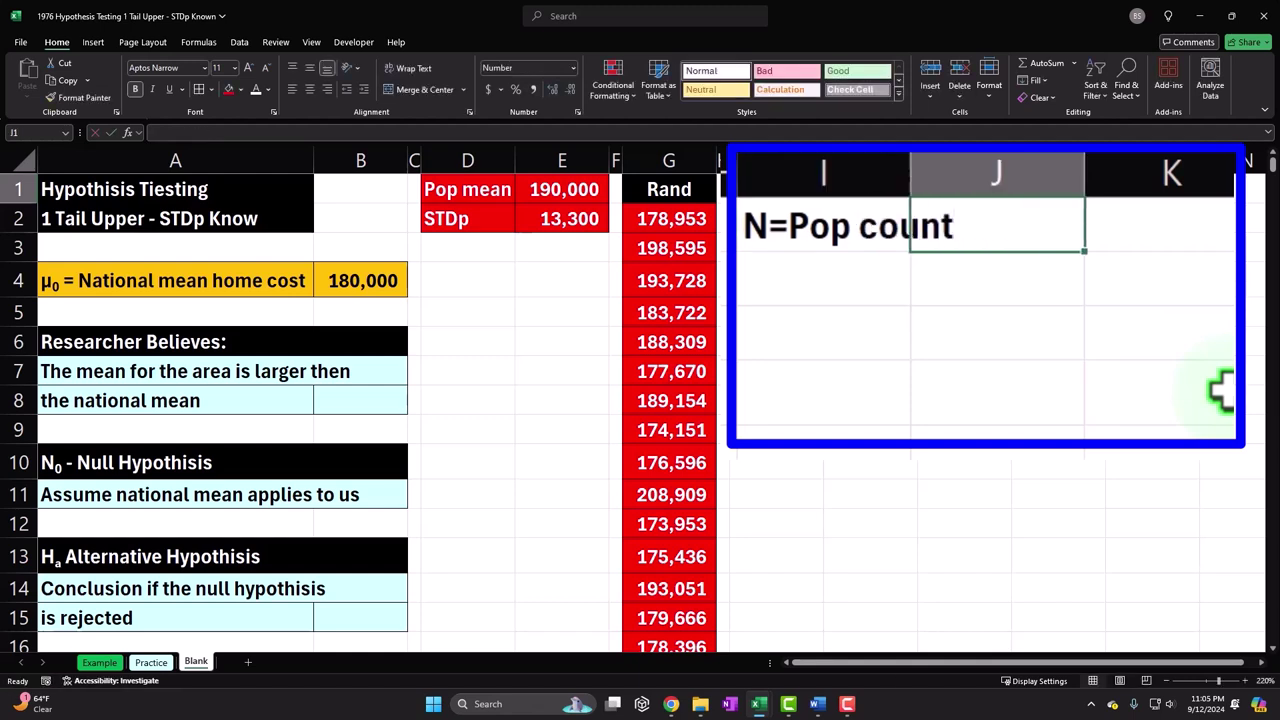
drag(909, 171, 977, 171)
text(=)
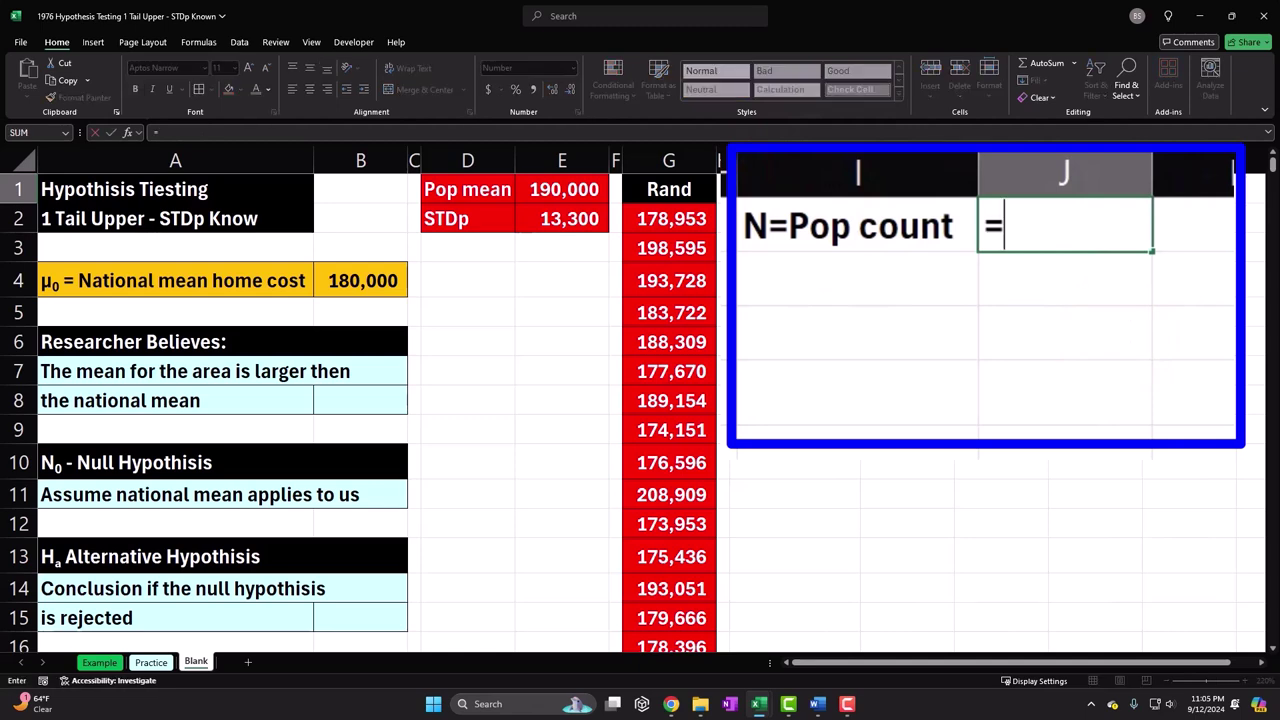
text(count)
key(Tab)
key(Left)
click(669, 218)
key(ctrl+shift+Down)
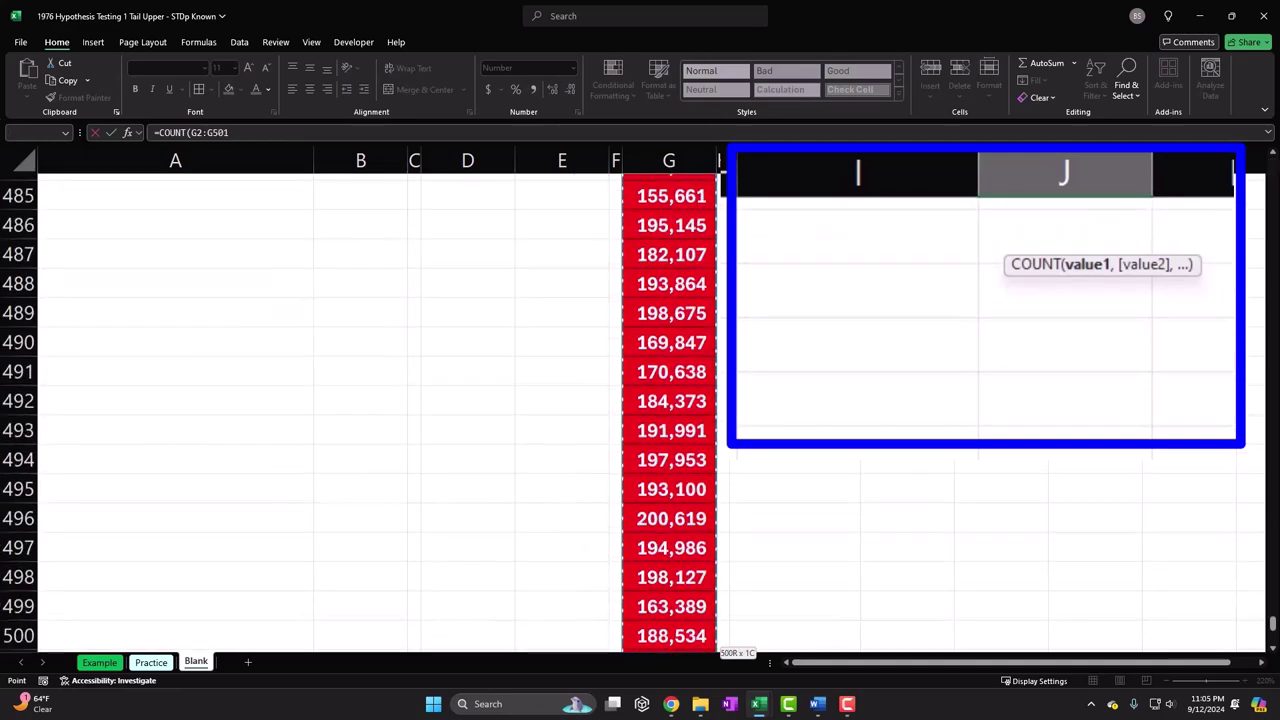
key(ctrl+BackSpace)
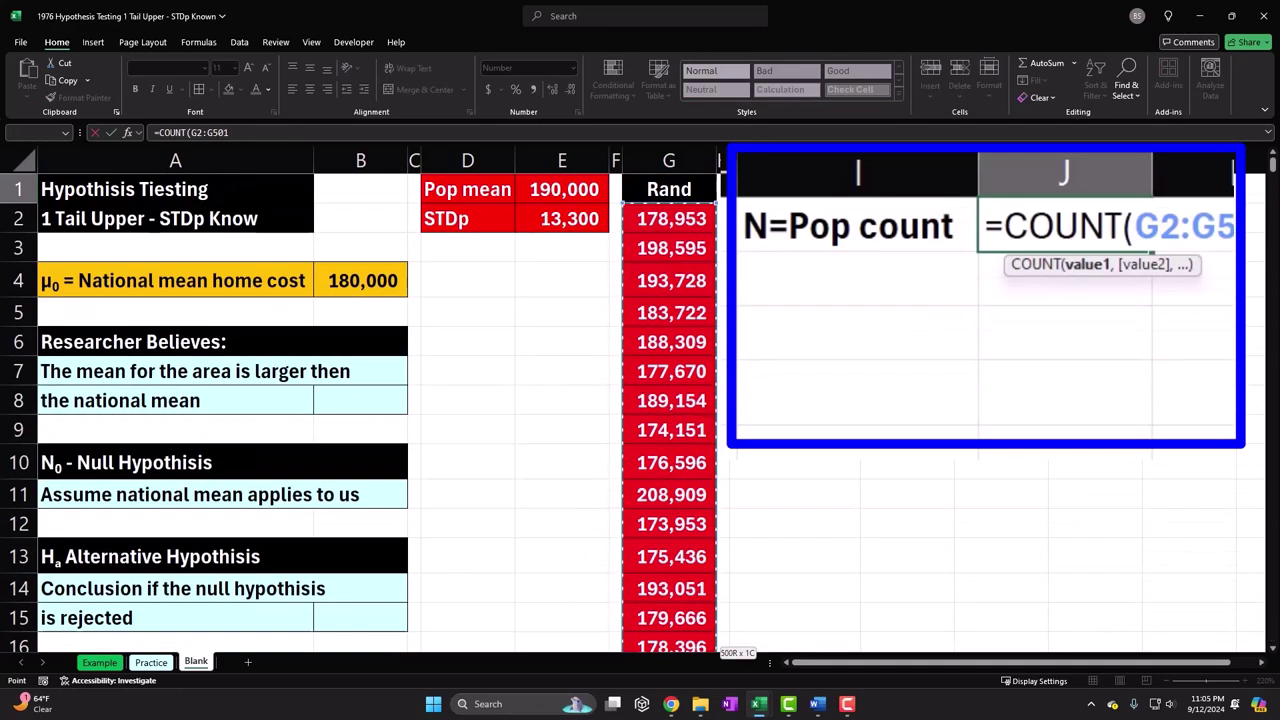
key(Return)
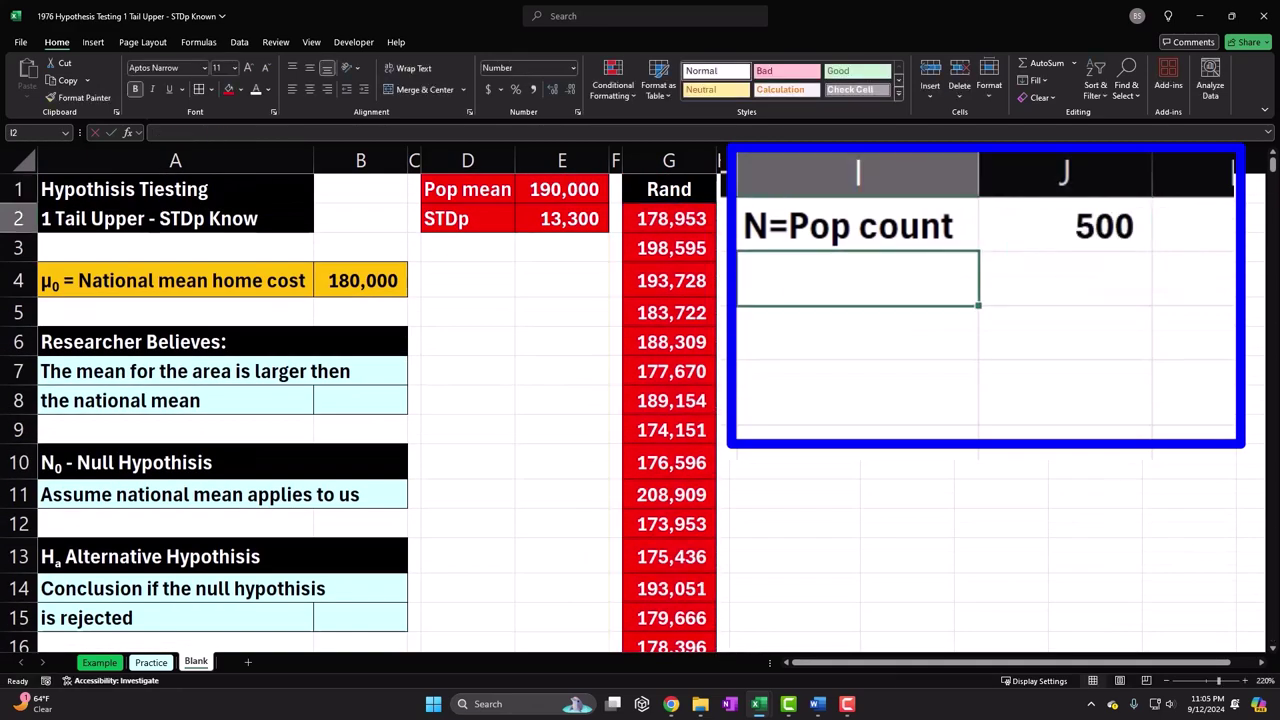
Label I2 'Mean Pop' and enter =AVERAGE(G2:G501) in J2, giving 189,555
text(Mean p)
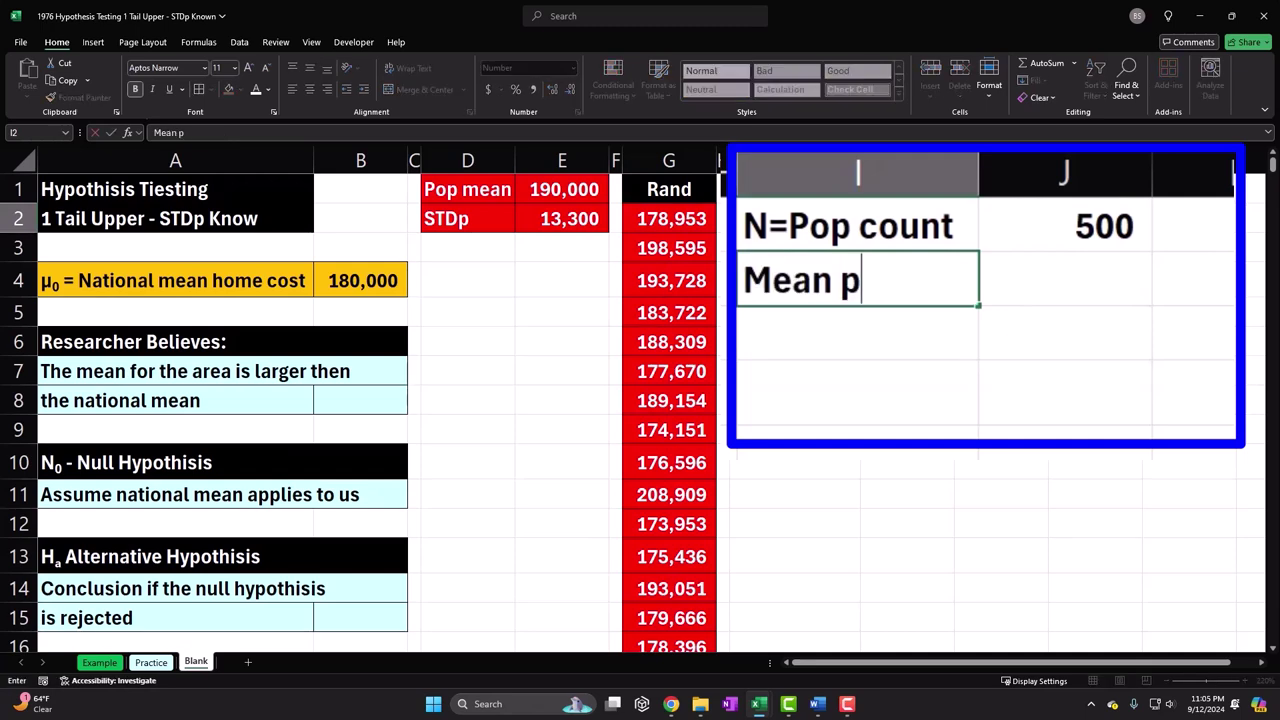
key(BackSpace)
text(Pop)
key(Tab)
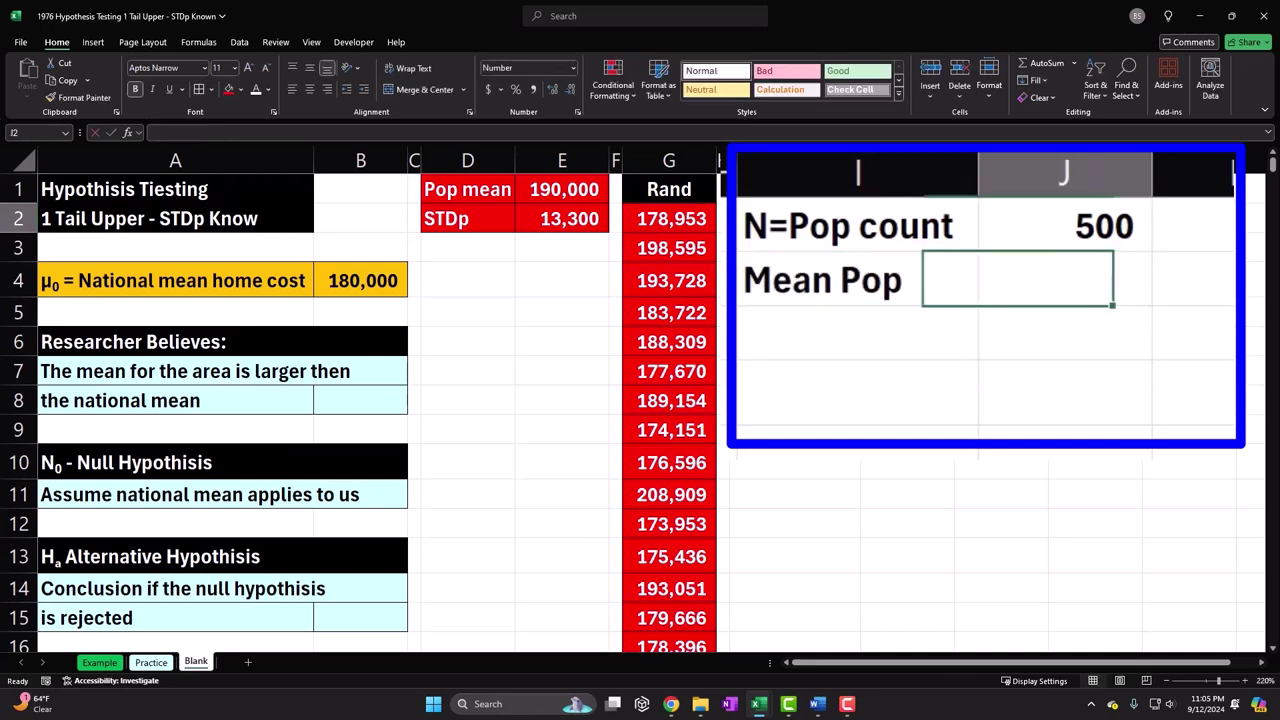
text(=)
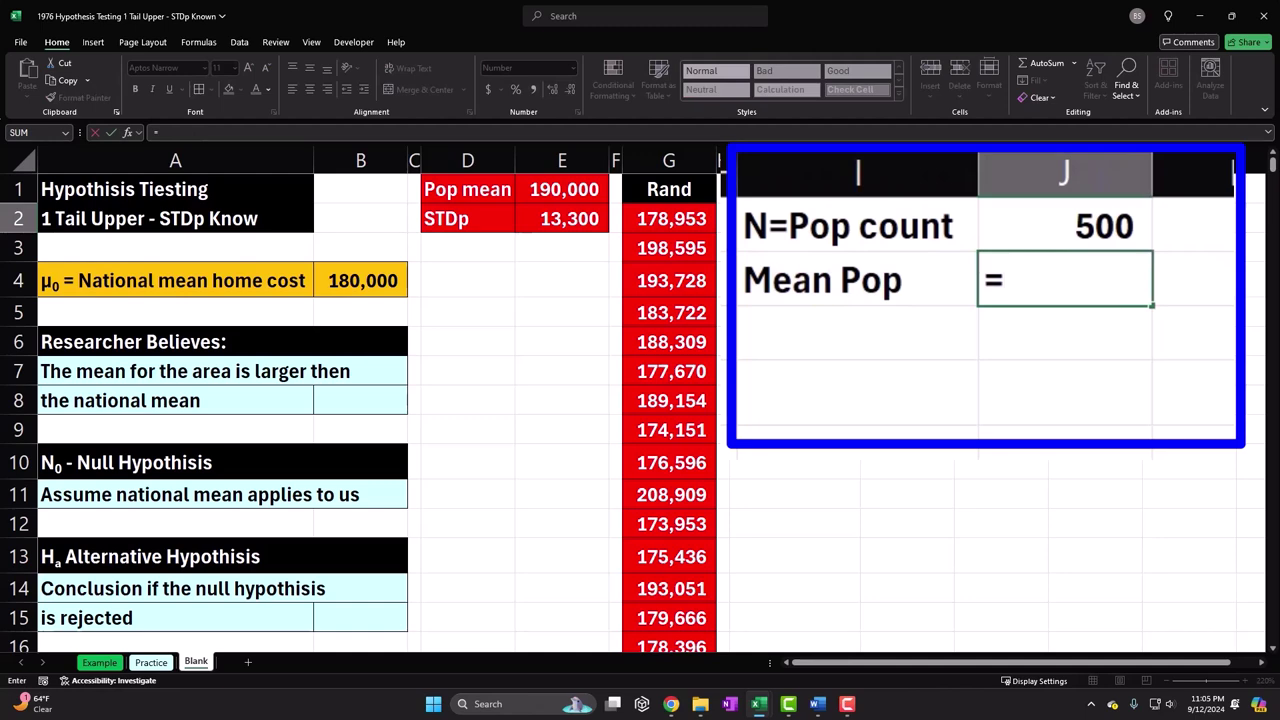
text(aver)
key(Tab)
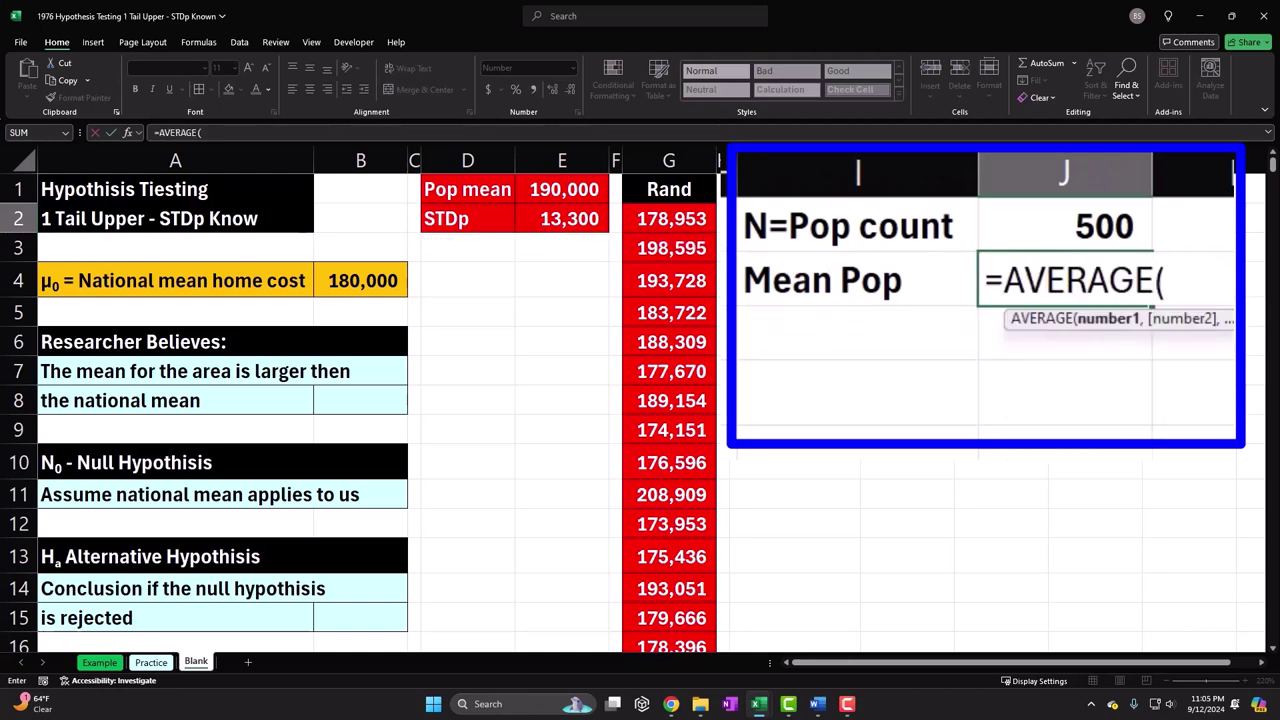
click(669, 218)
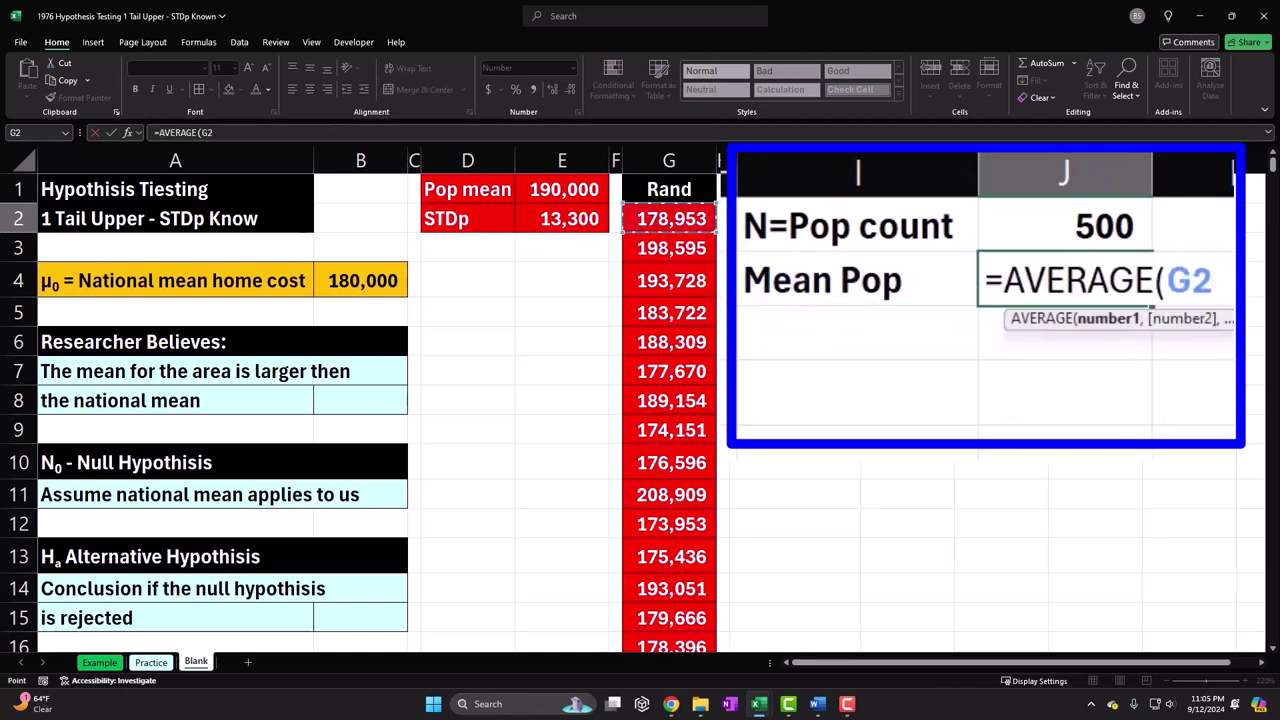
key(ctrl+shift+Down)
key(ctrl+BackSpace)
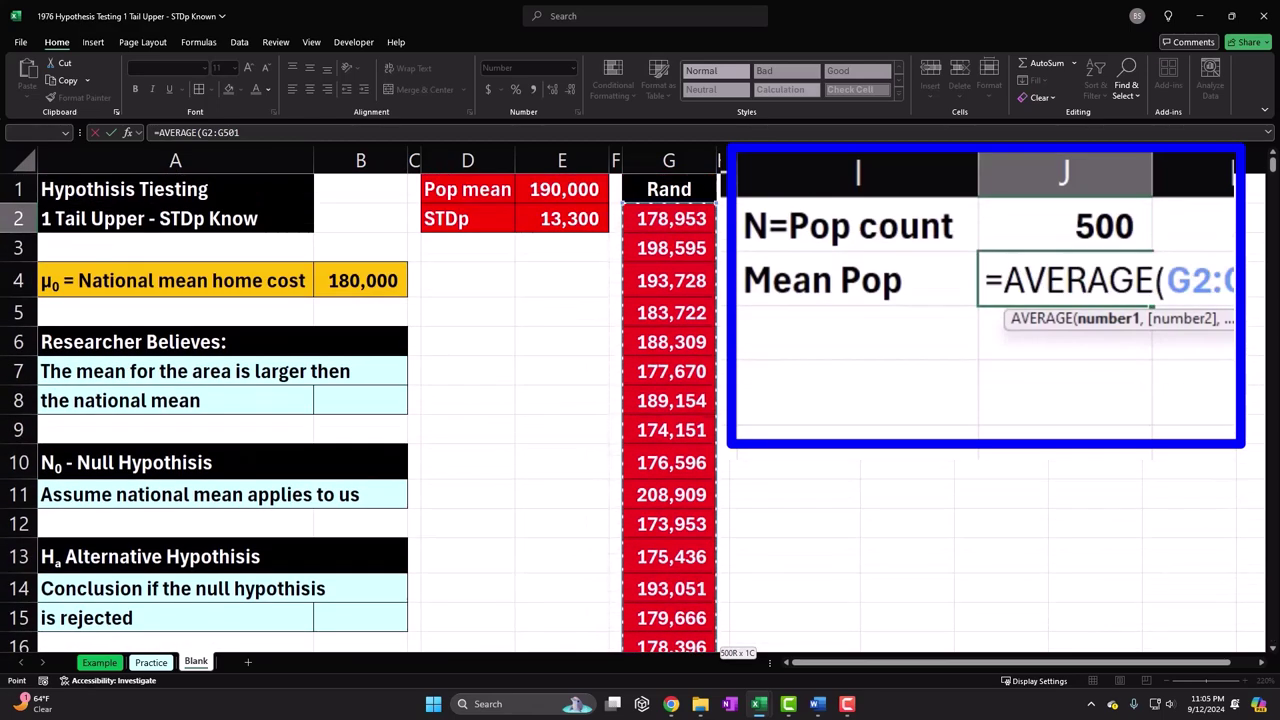
key(Return)
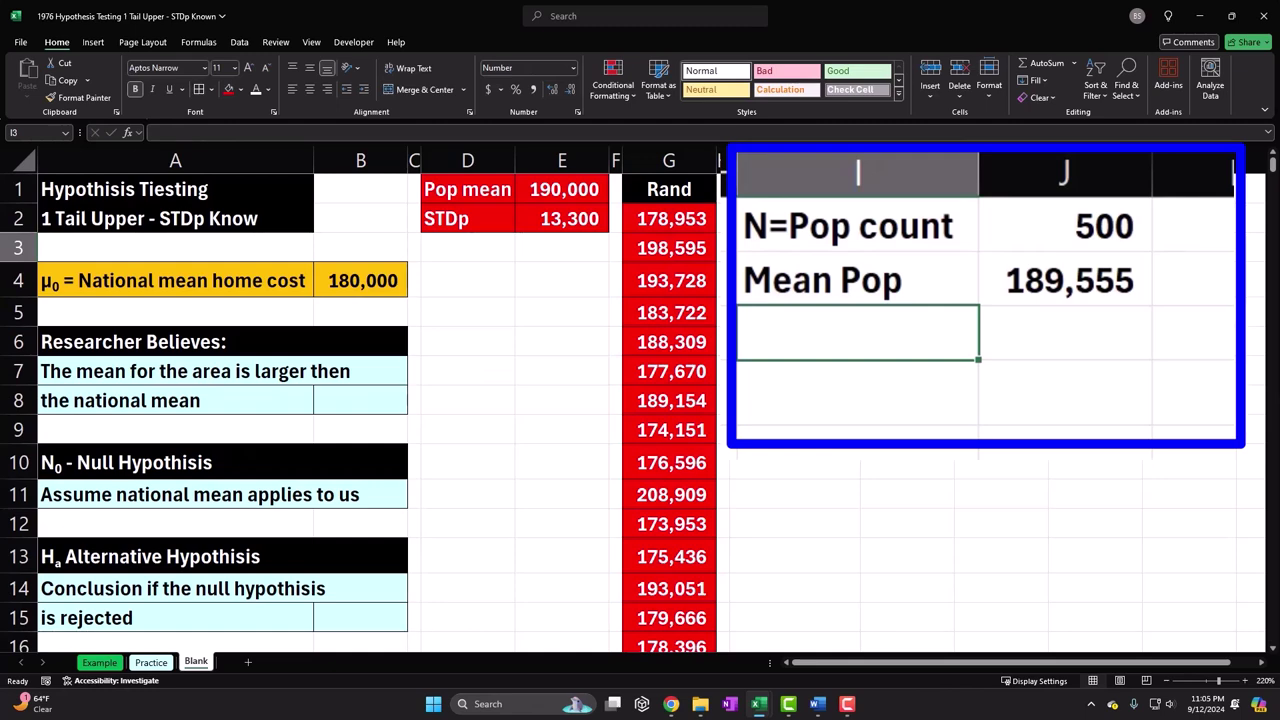
Label I3 'STDp' and enter =STDEV.P(G2:G501) in J3, giving 13,717
text(STD)
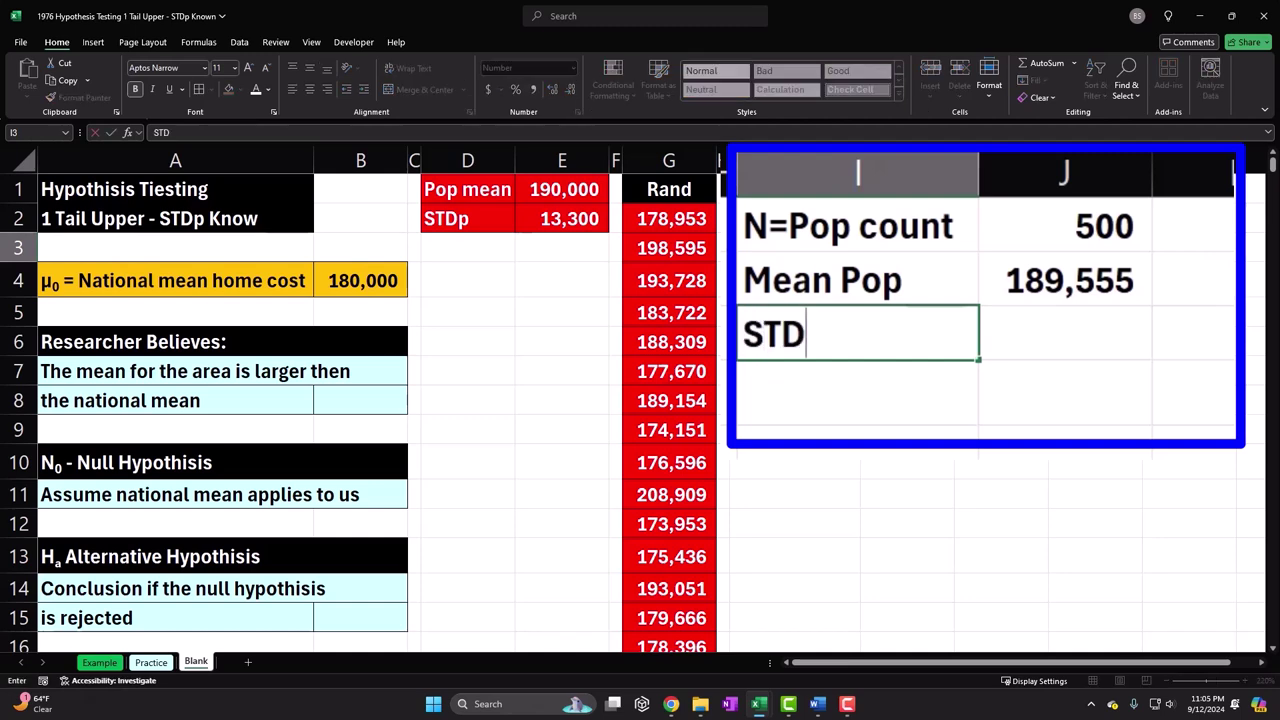
text(p)
key(Tab)
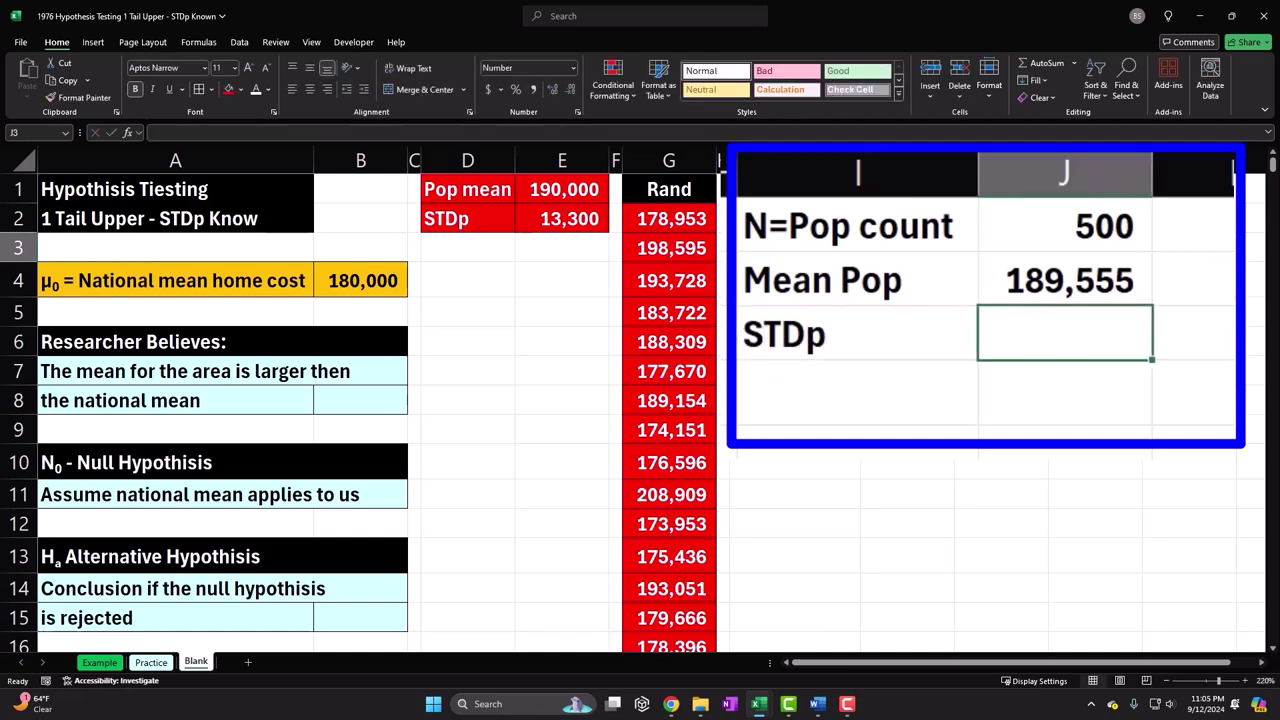
text(=)
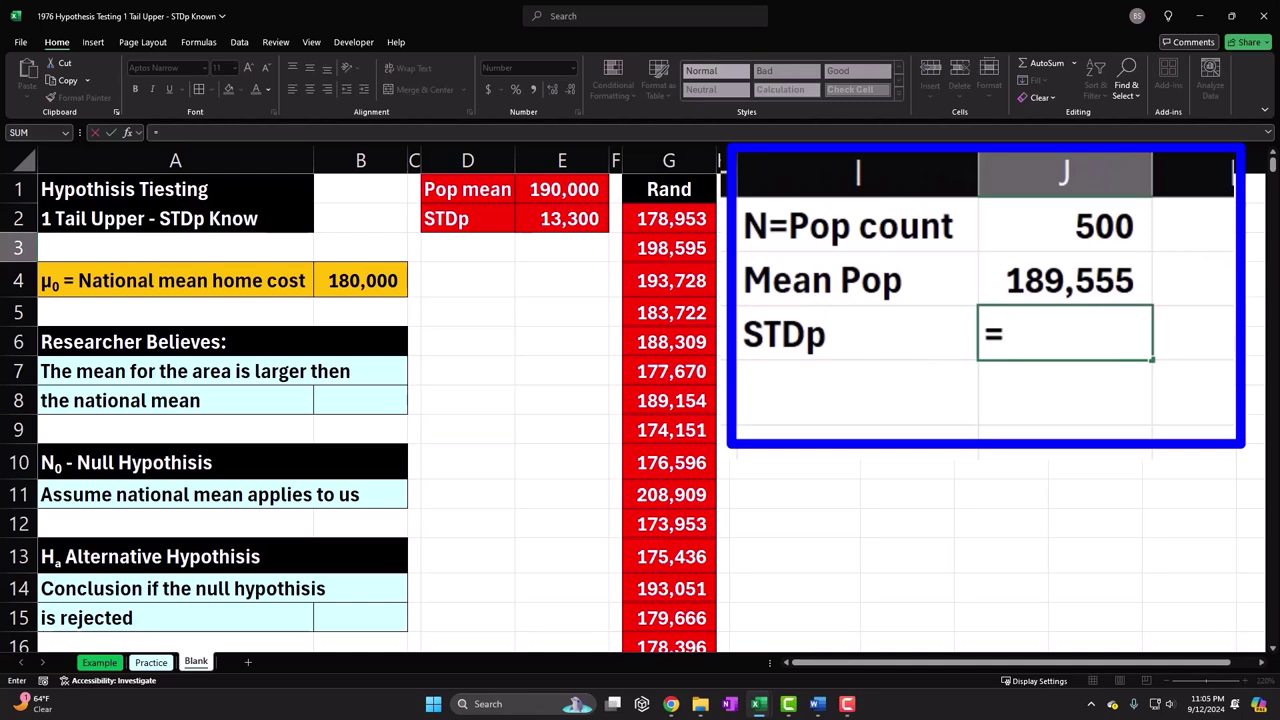
text(st)
key(Down)
key(Tab)
key(Left)
key(Left)
key(Left)
key(Up)
key(ctrl+shift+Down)
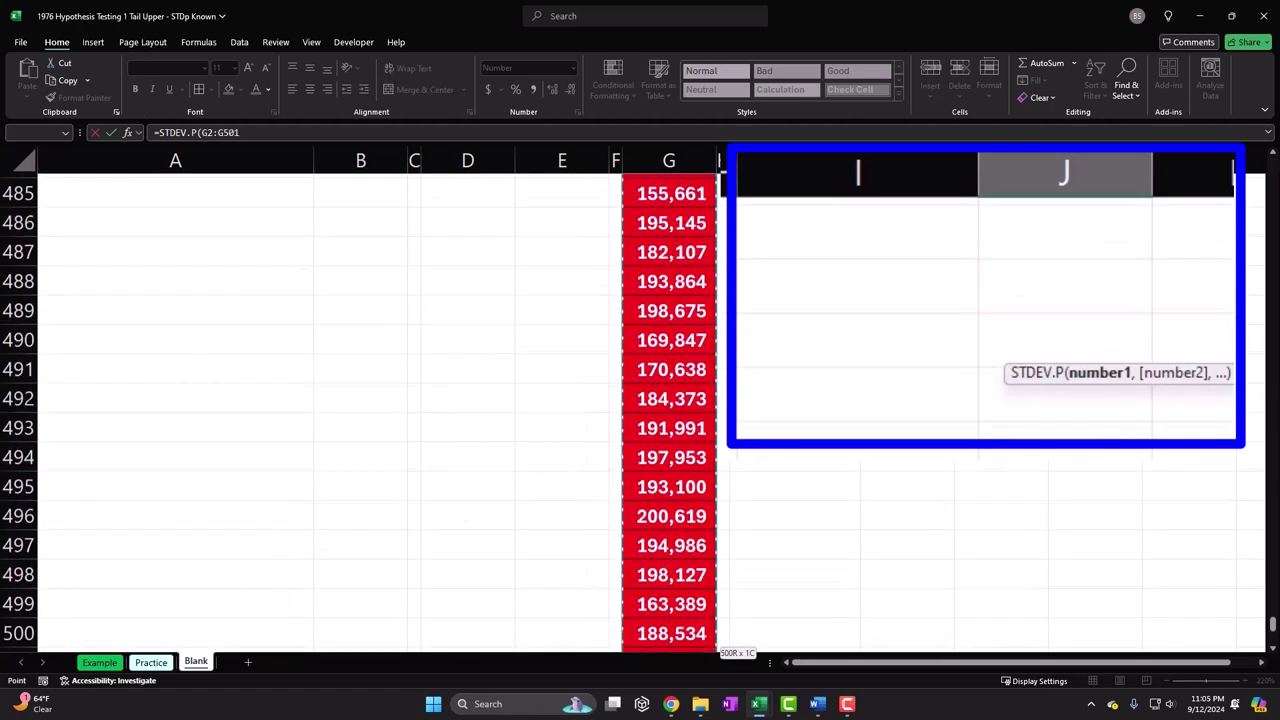
key(ctrl+BackSpace)
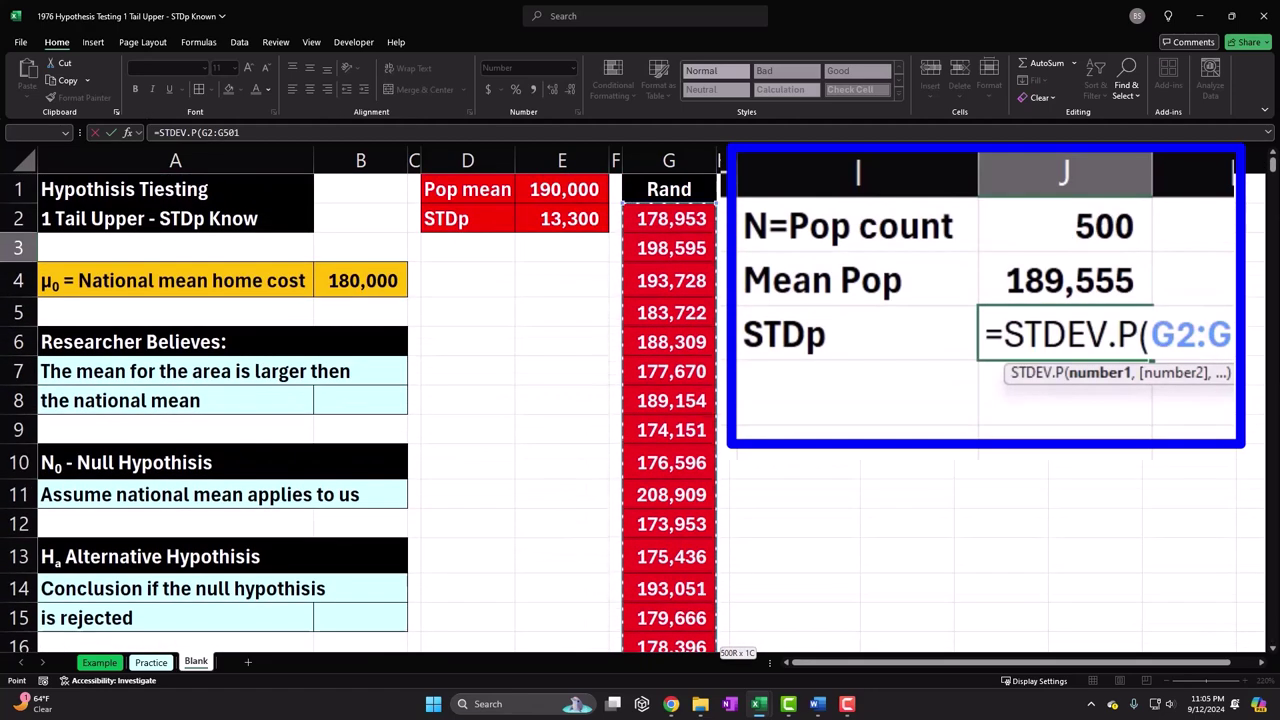
key(Return)
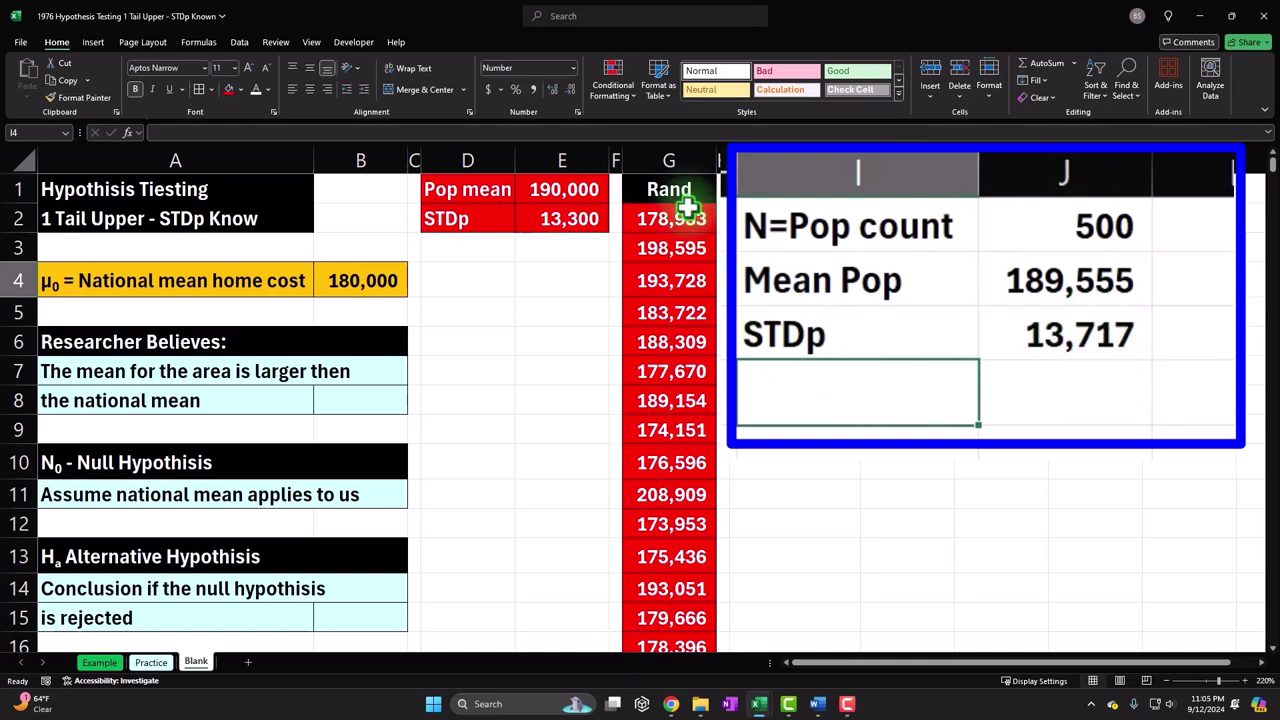
Give the count and mean rows I1:J2 a red fill, white text and all borders
click(838, 228)
drag(835, 245, 1025, 268)
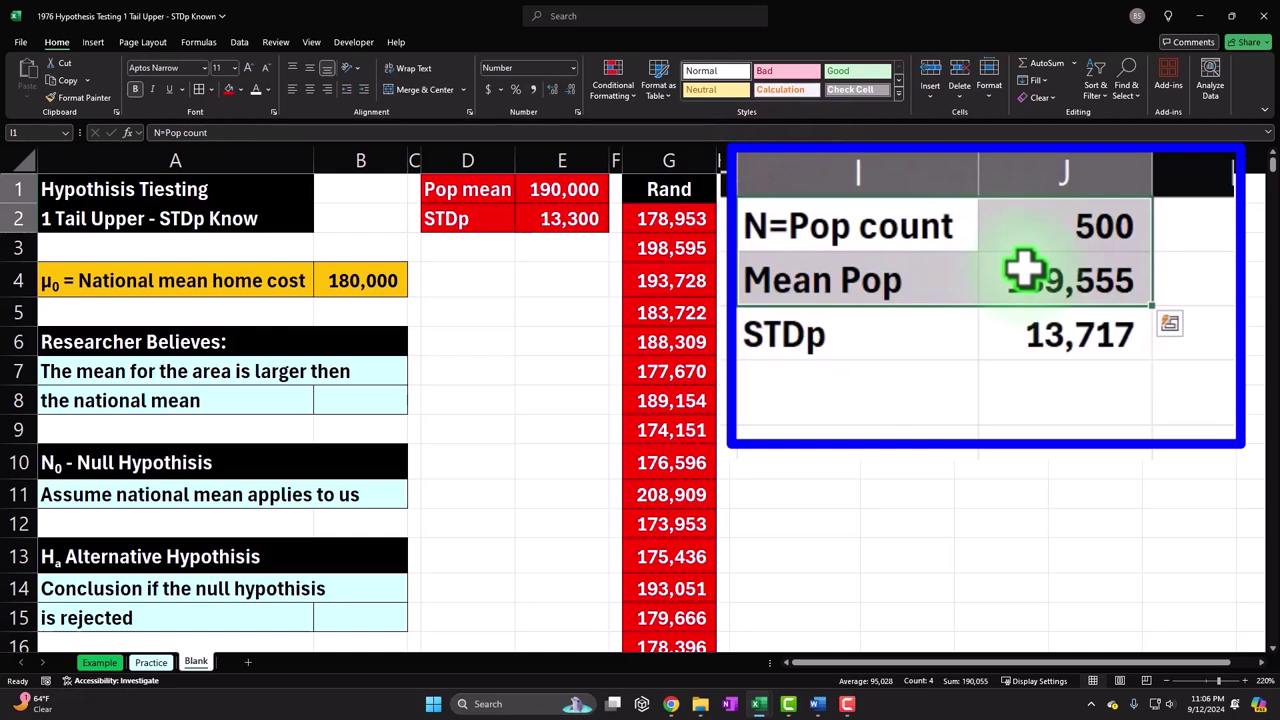
click(229, 90)
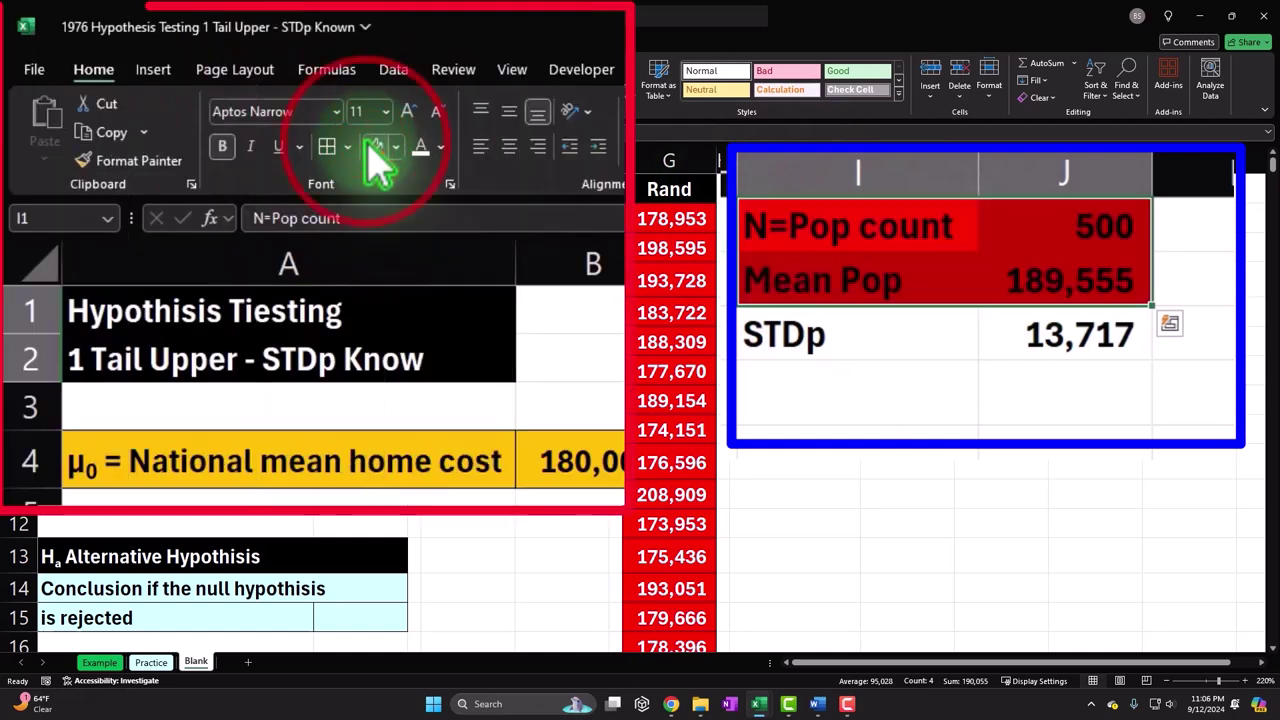
click(340, 150)
click(422, 148)
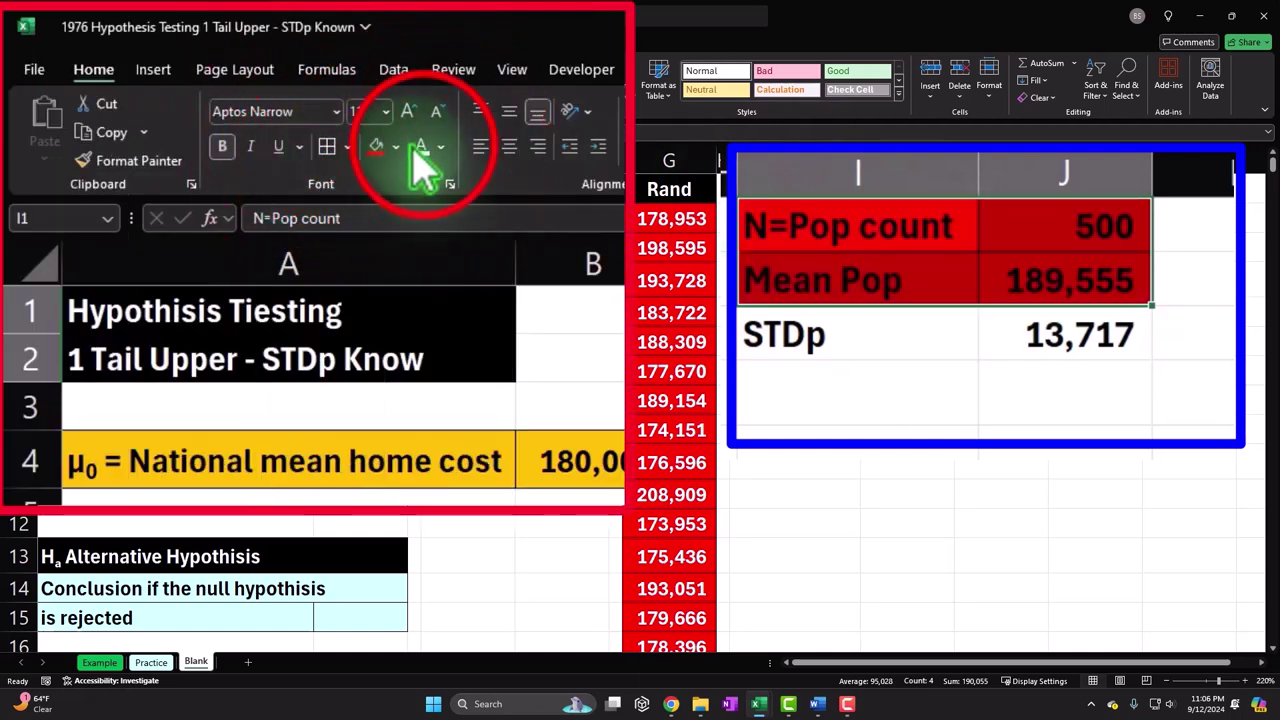
Give the STDp row I3:J3 an orange fill, black text and borders
drag(946, 349, 1043, 343)
click(400, 148)
click(412, 354)
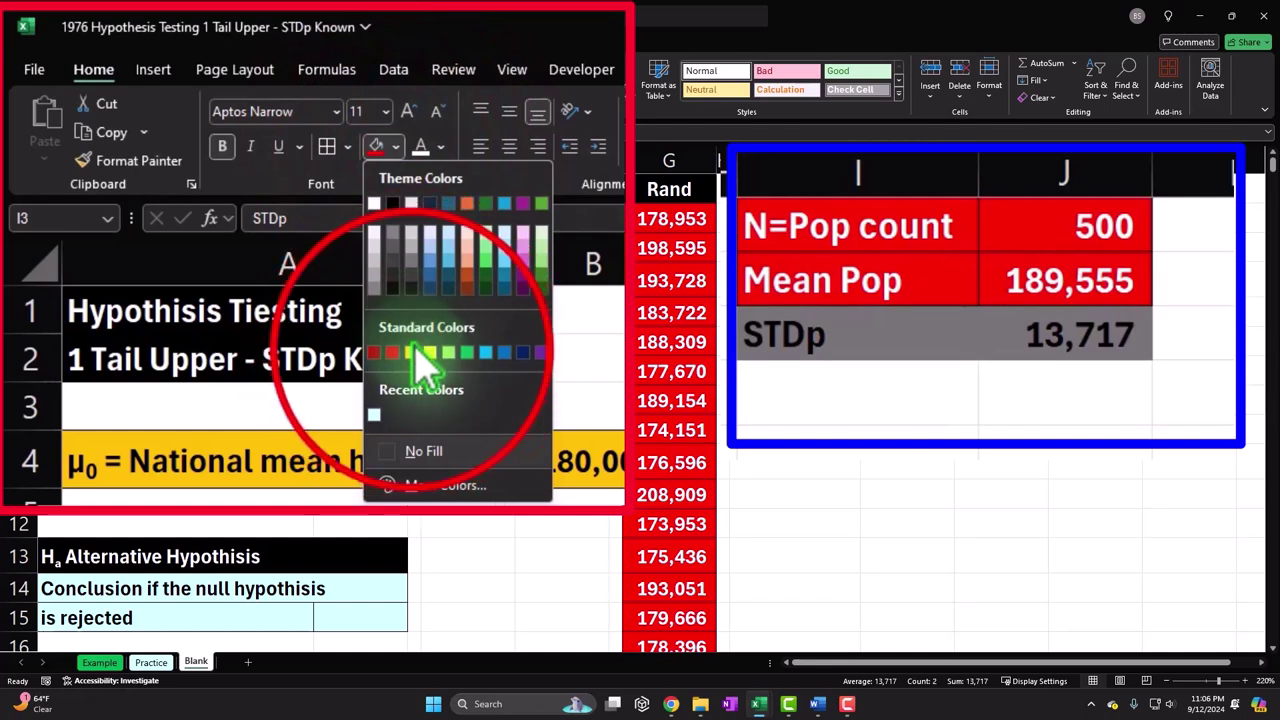
click(420, 147)
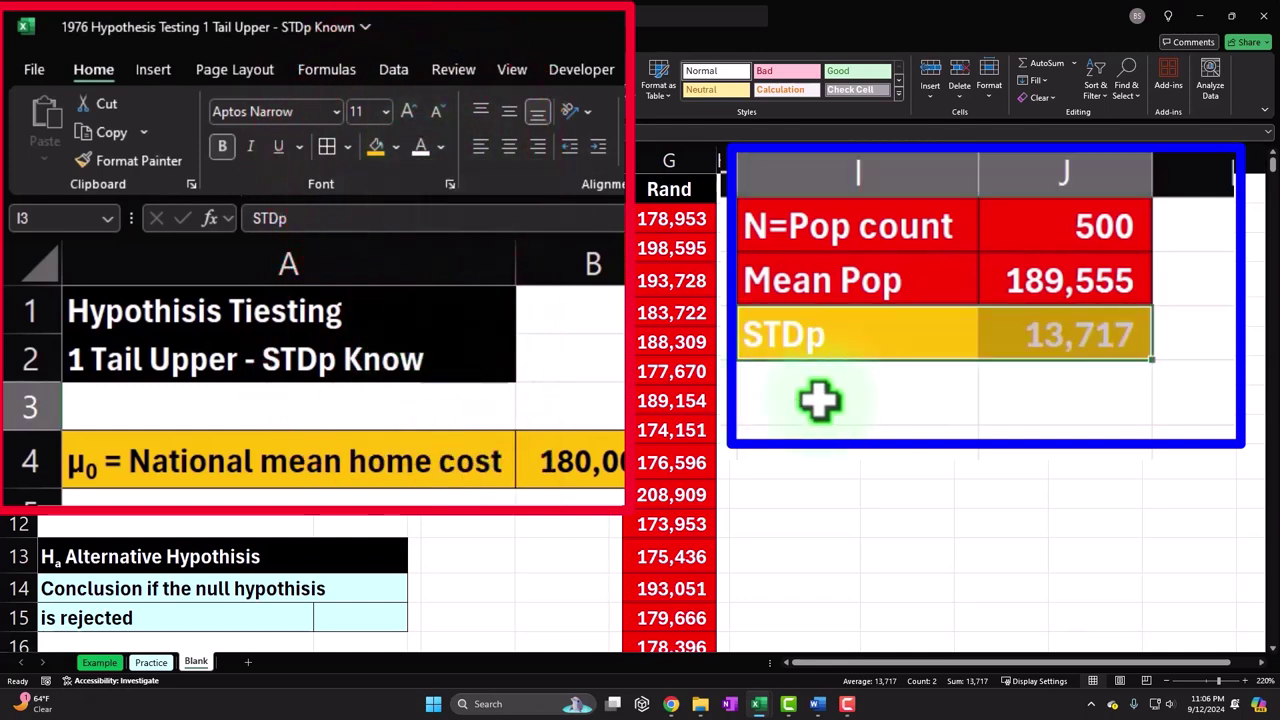
click(443, 147)
click(437, 237)
click(770, 371)
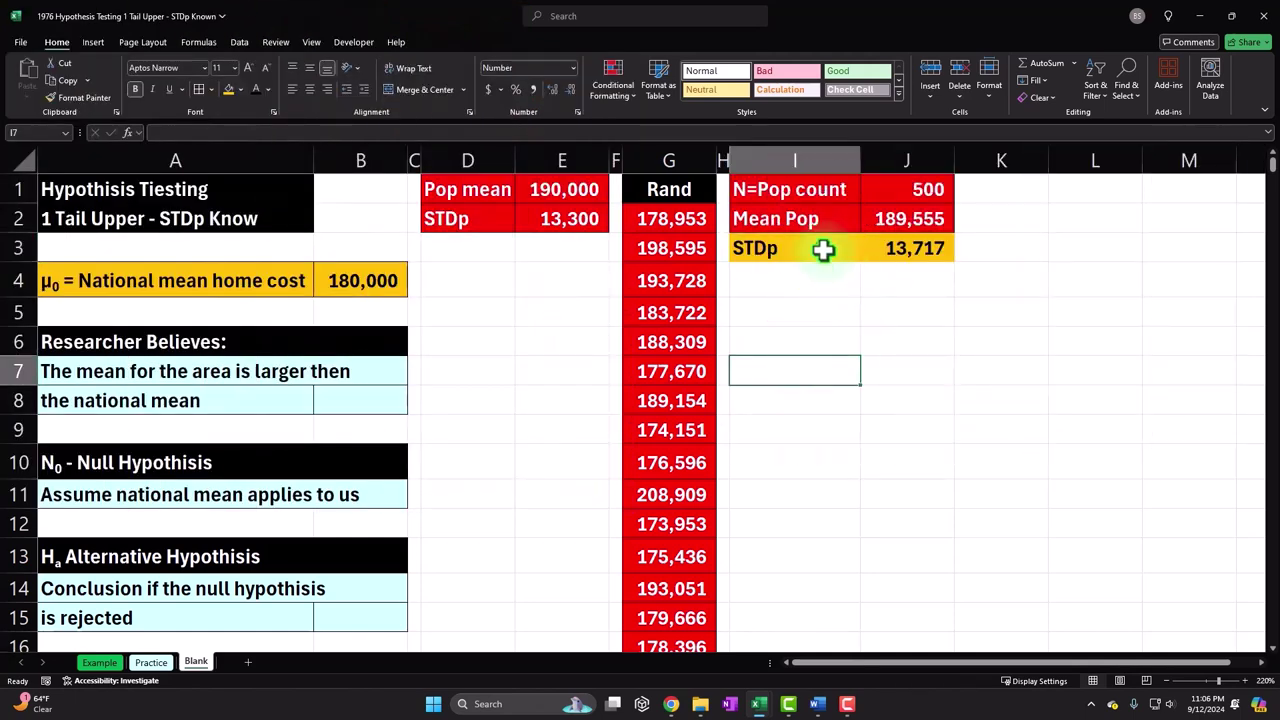
drag(790, 248, 890, 245)
click(199, 89)
click(823, 305)
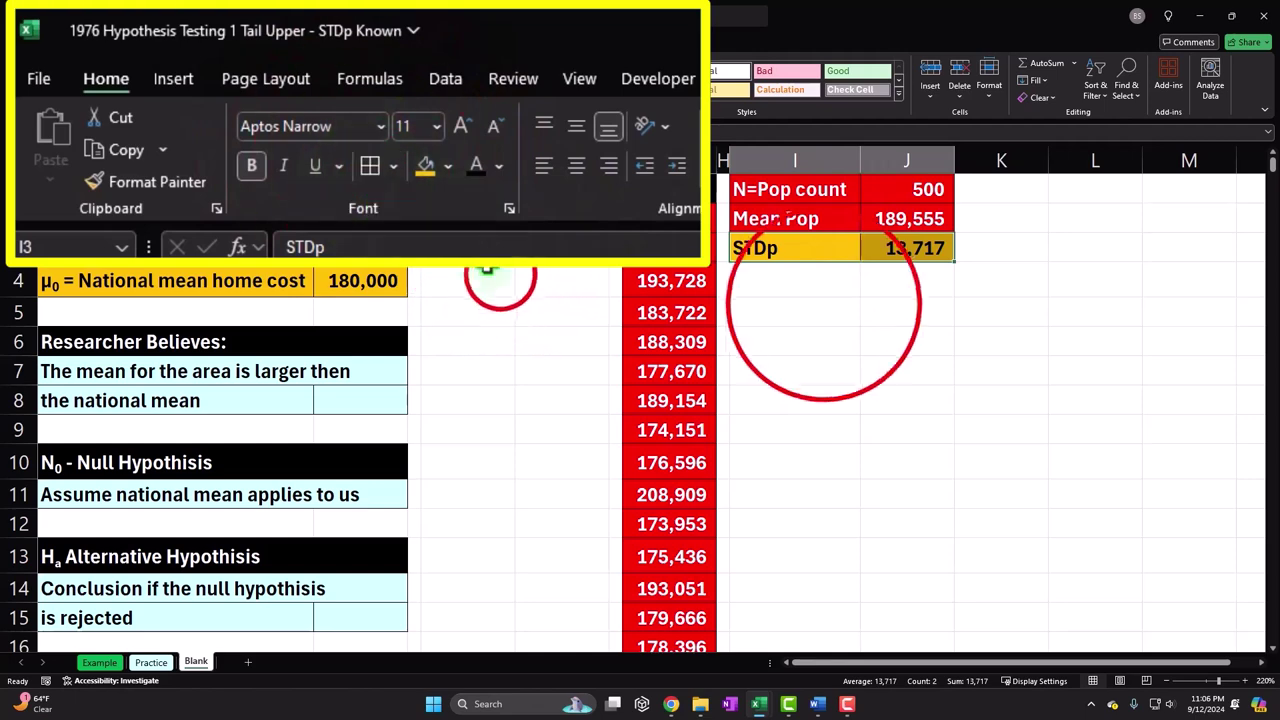
click(500, 276)
click(823, 306)
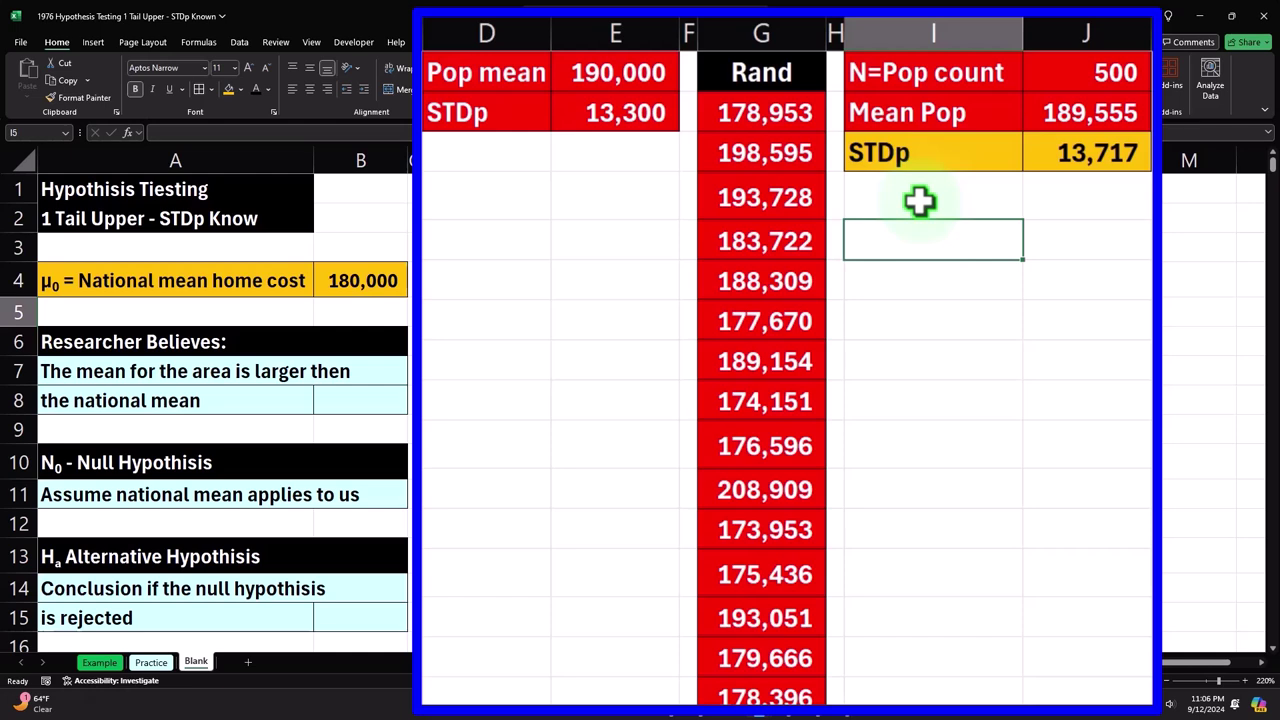
Narrow column K to match spacer column H with Format Painter
click(836, 33)
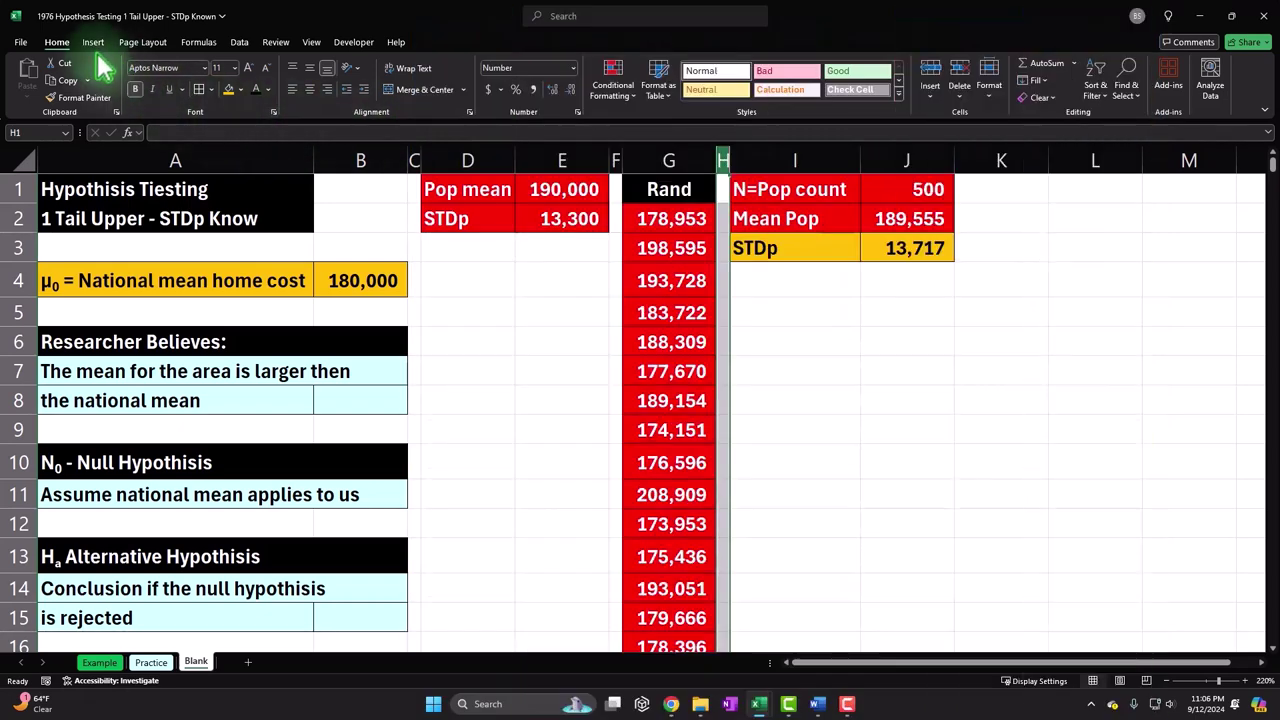
click(93, 110)
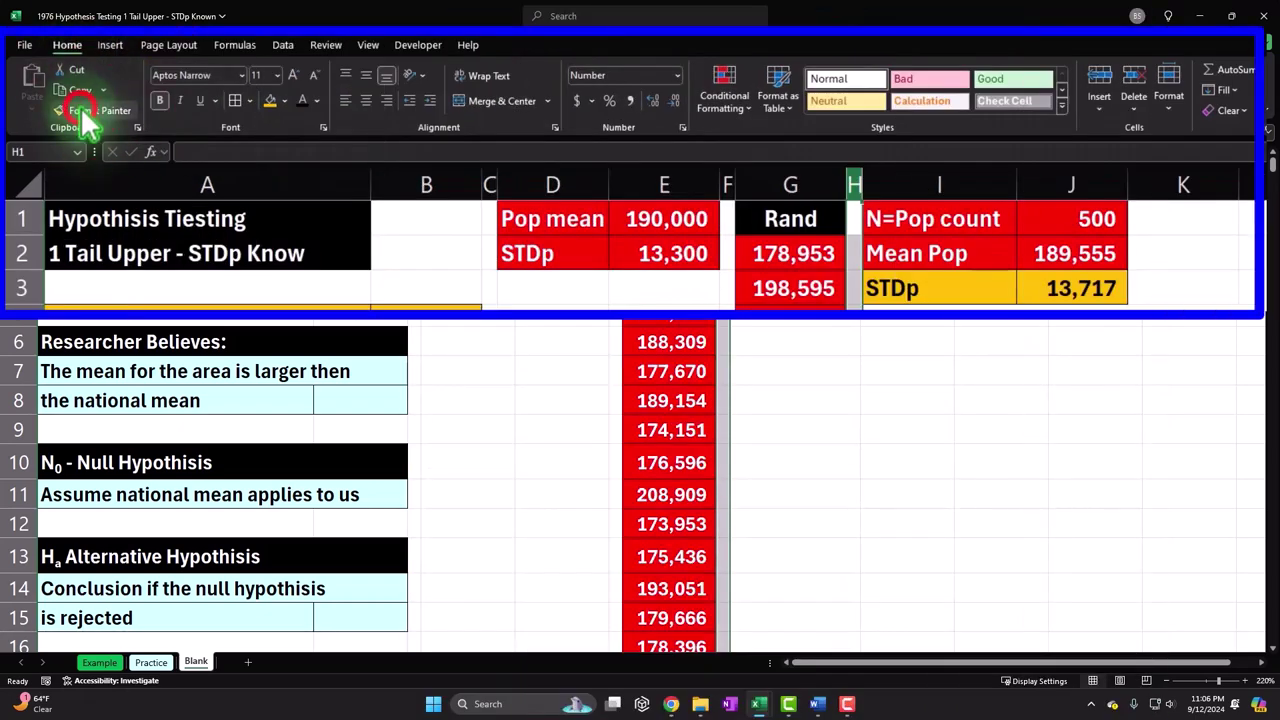
click(1185, 182)
click(1193, 218)
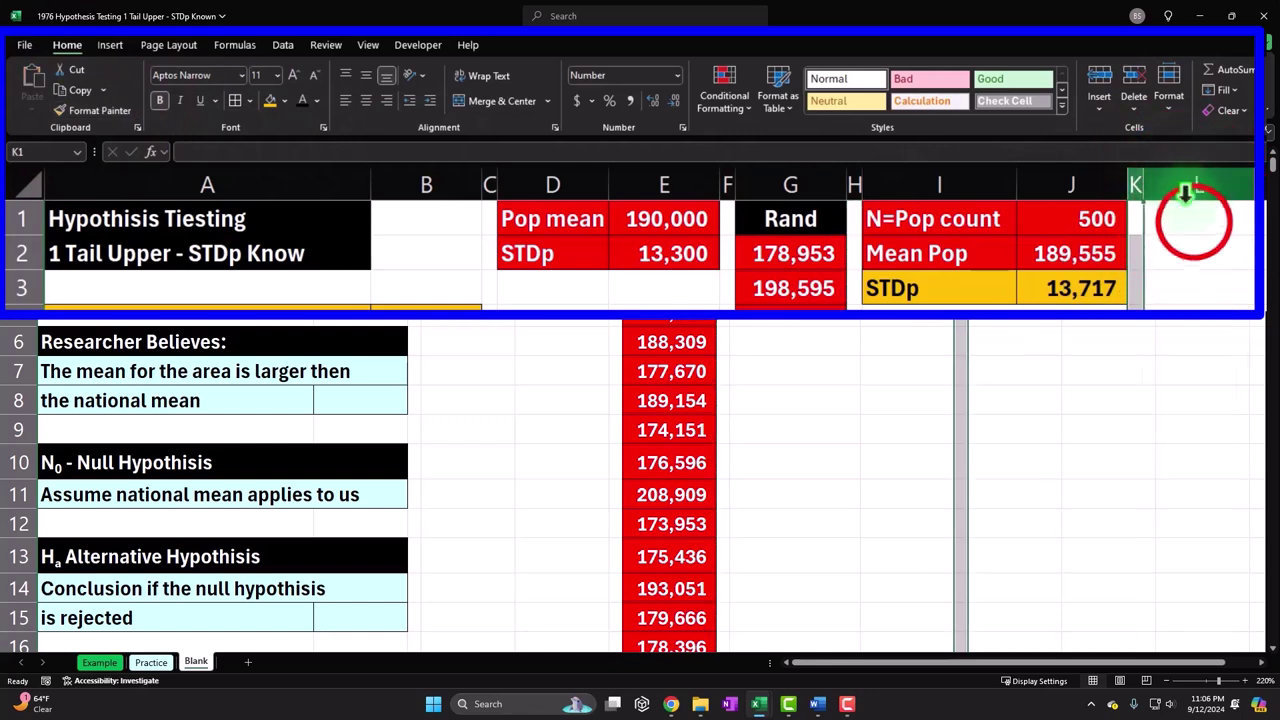
Enter 'Sample' in L1, centred in white text on a black fill
text(Sampl)
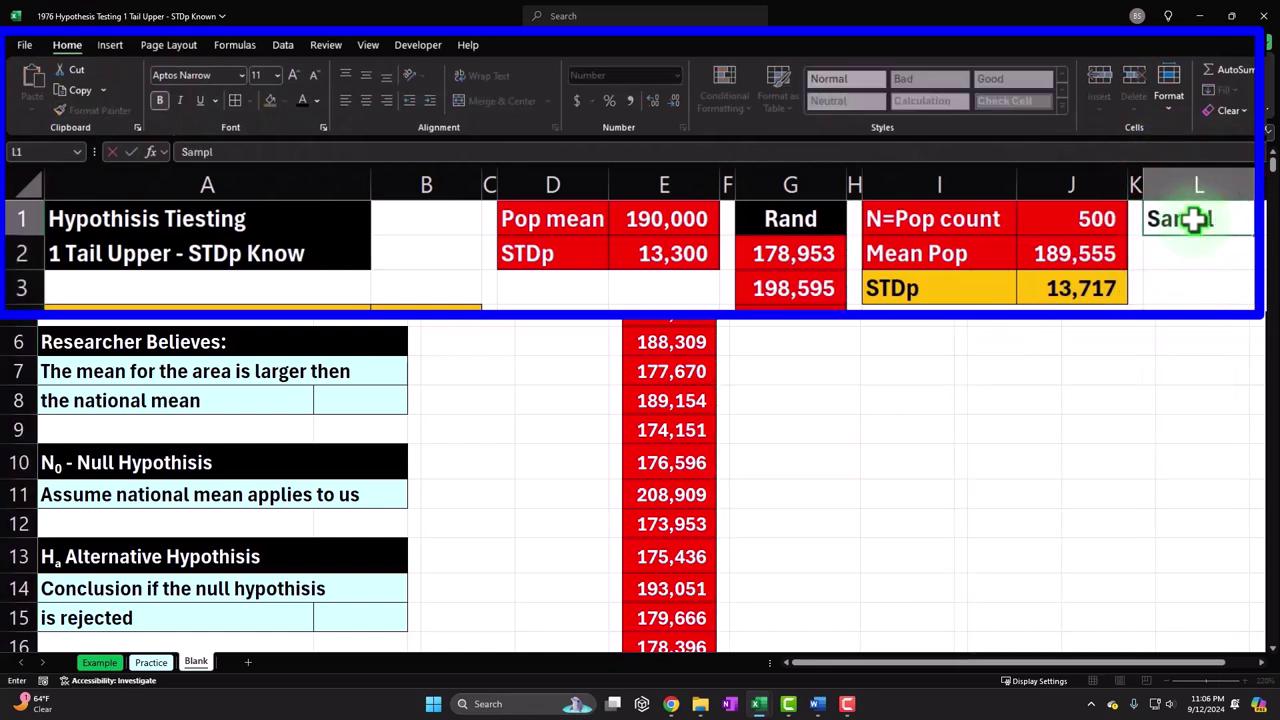
key(Return)
click(1006, 189)
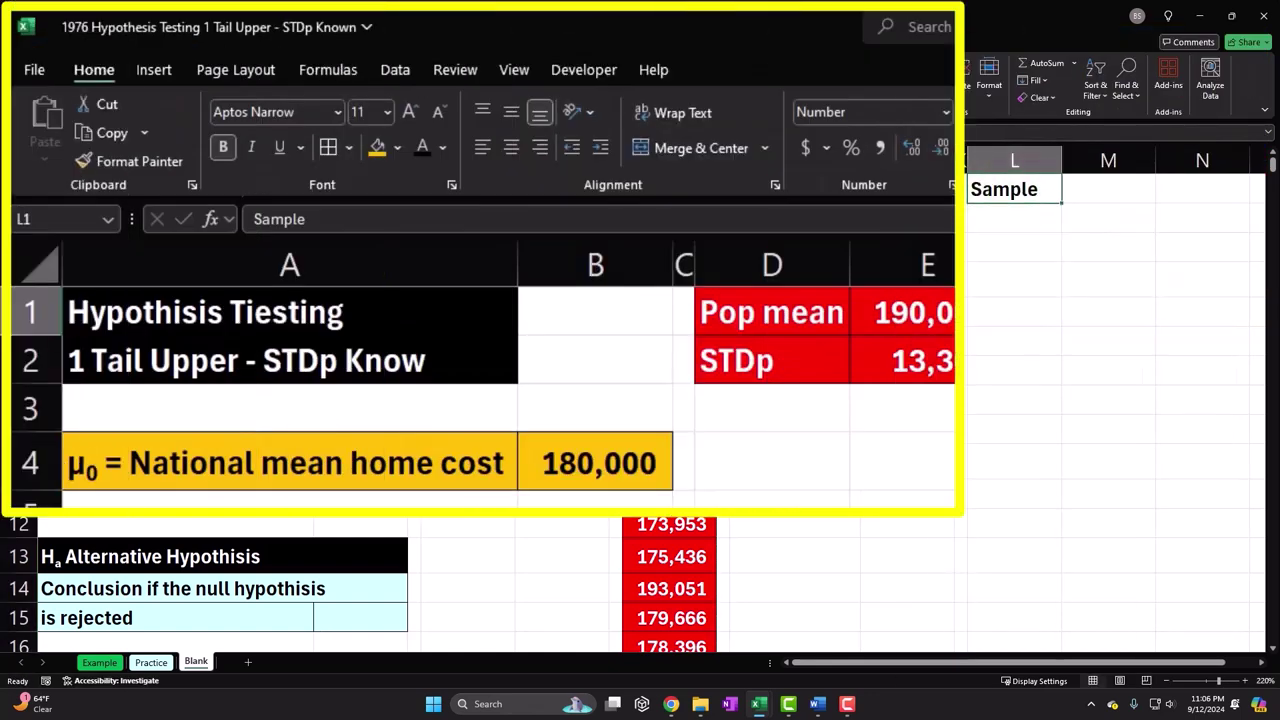
click(510, 147)
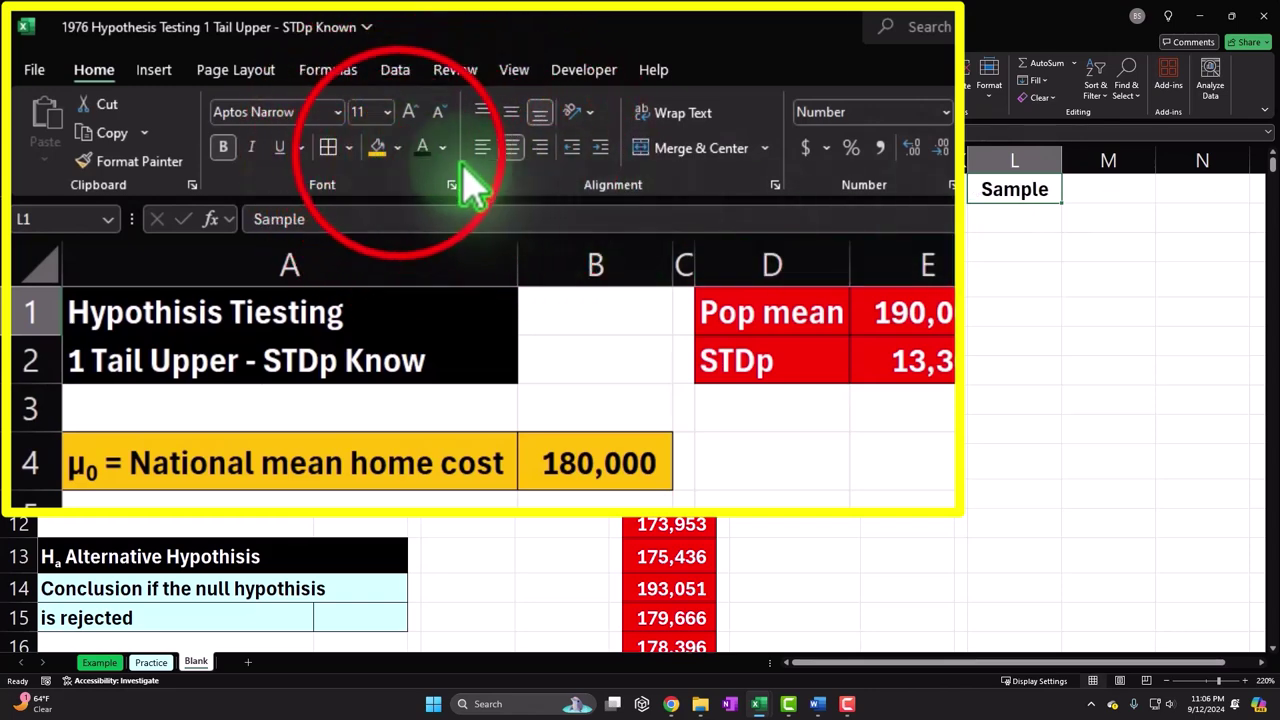
click(398, 148)
click(398, 203)
click(440, 148)
click(423, 236)
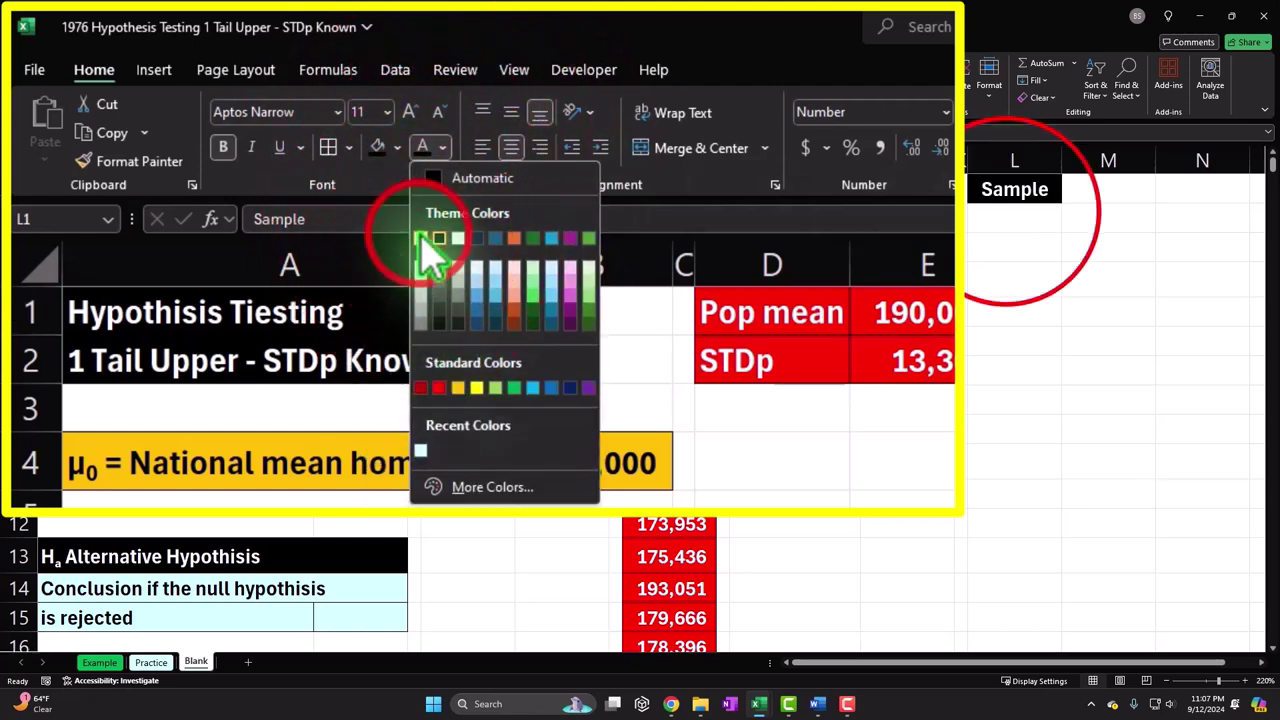
click(1006, 212)
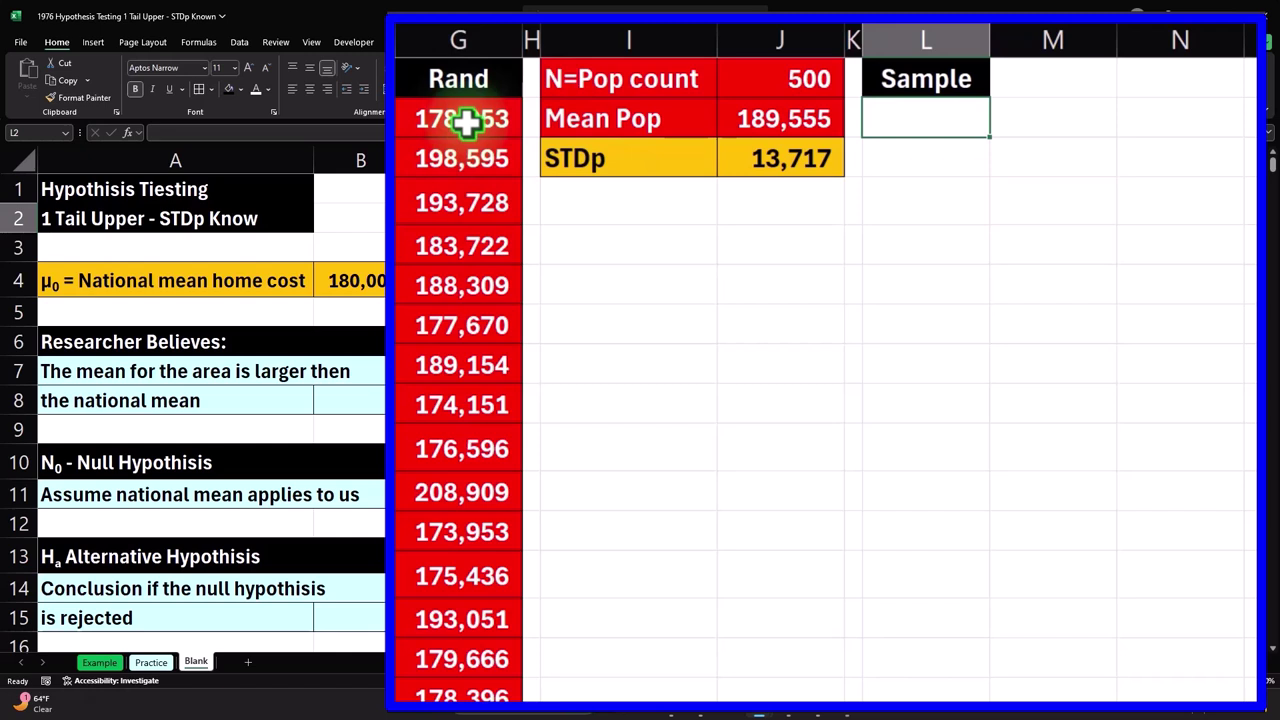
drag(465, 120, 461, 327)
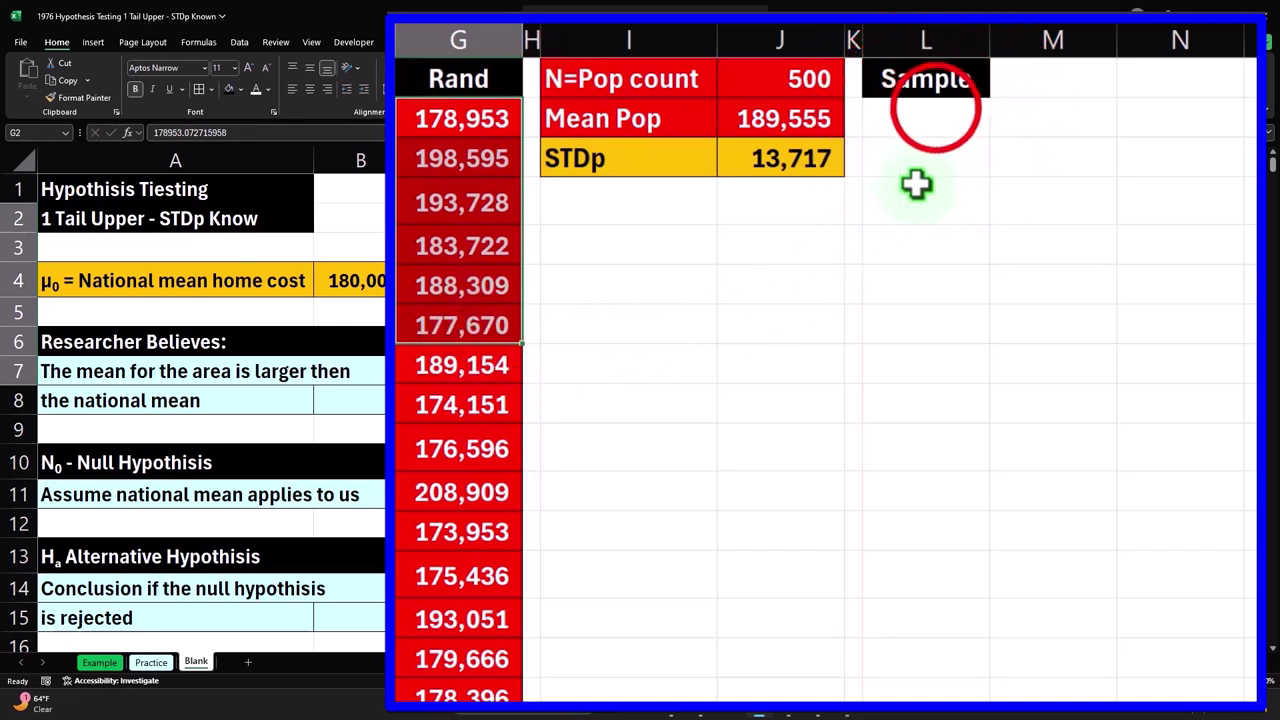
Enter =INDEX(G2:G501,RANDBETWEEN(1,500)) in L2 and accept Excel's suggested correction
click(935, 112)
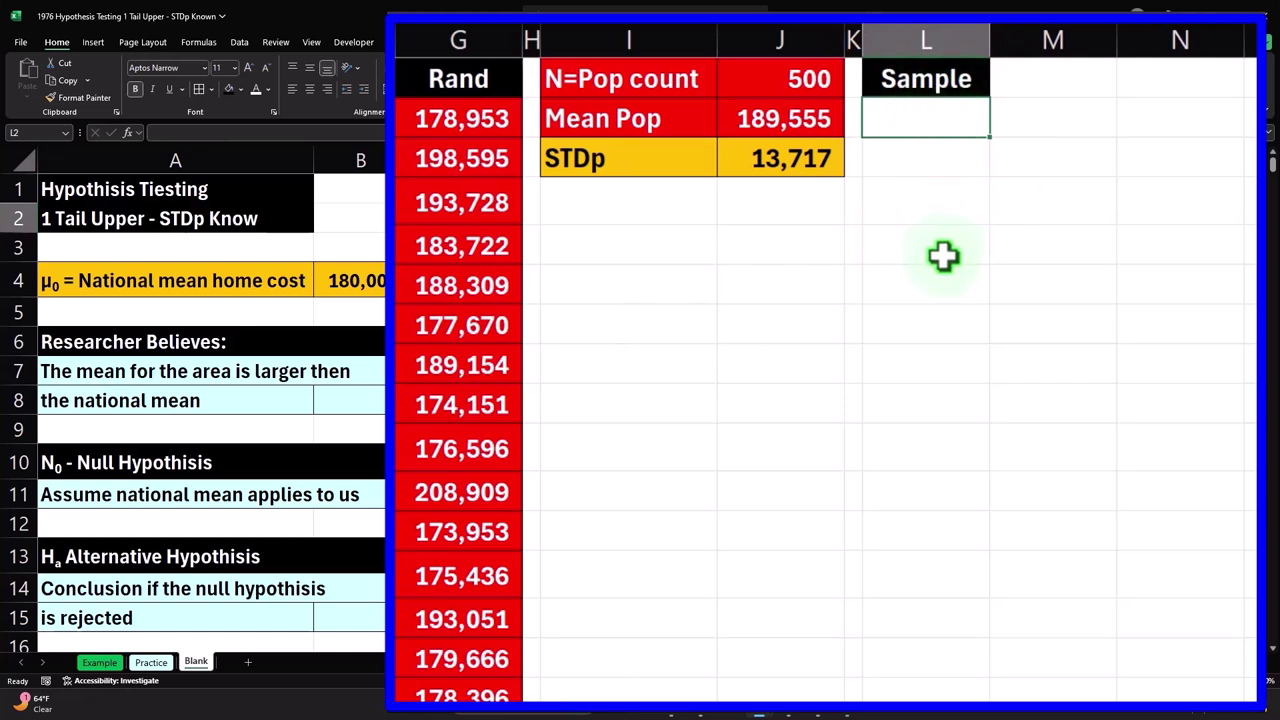
text(=ind)
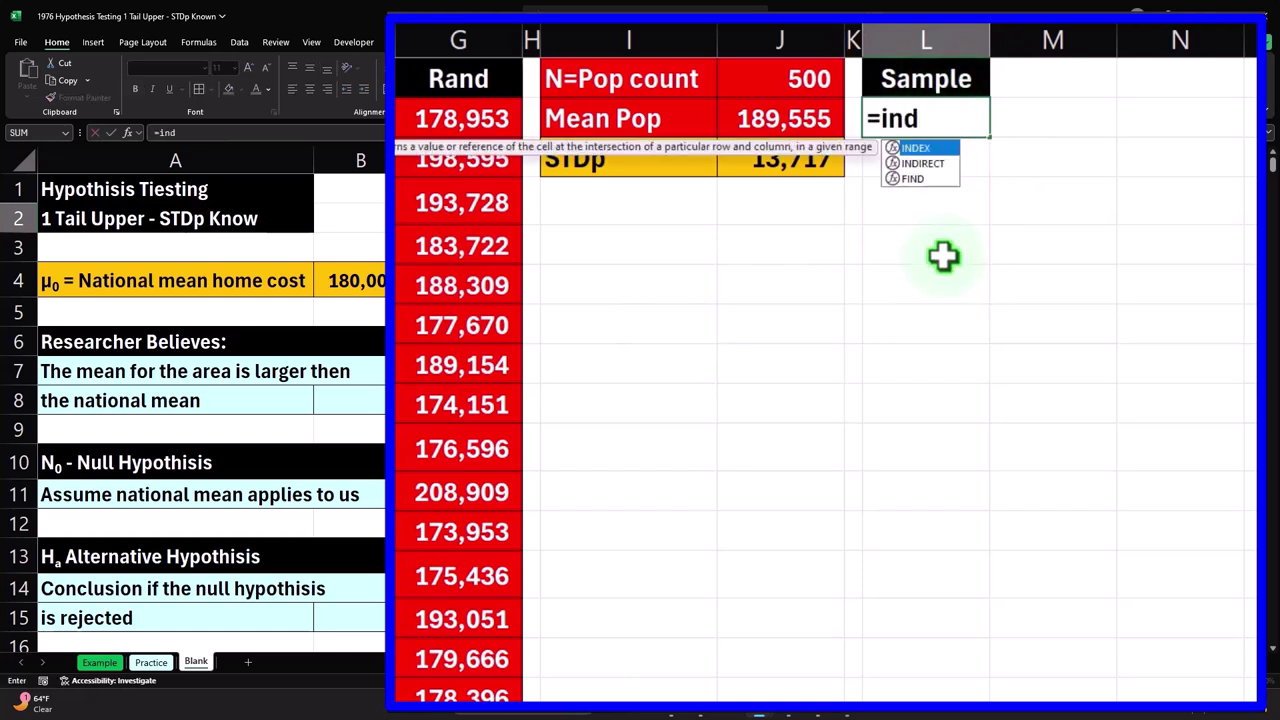
key(Tab)
key(Left)
key(Left)
key(Left)
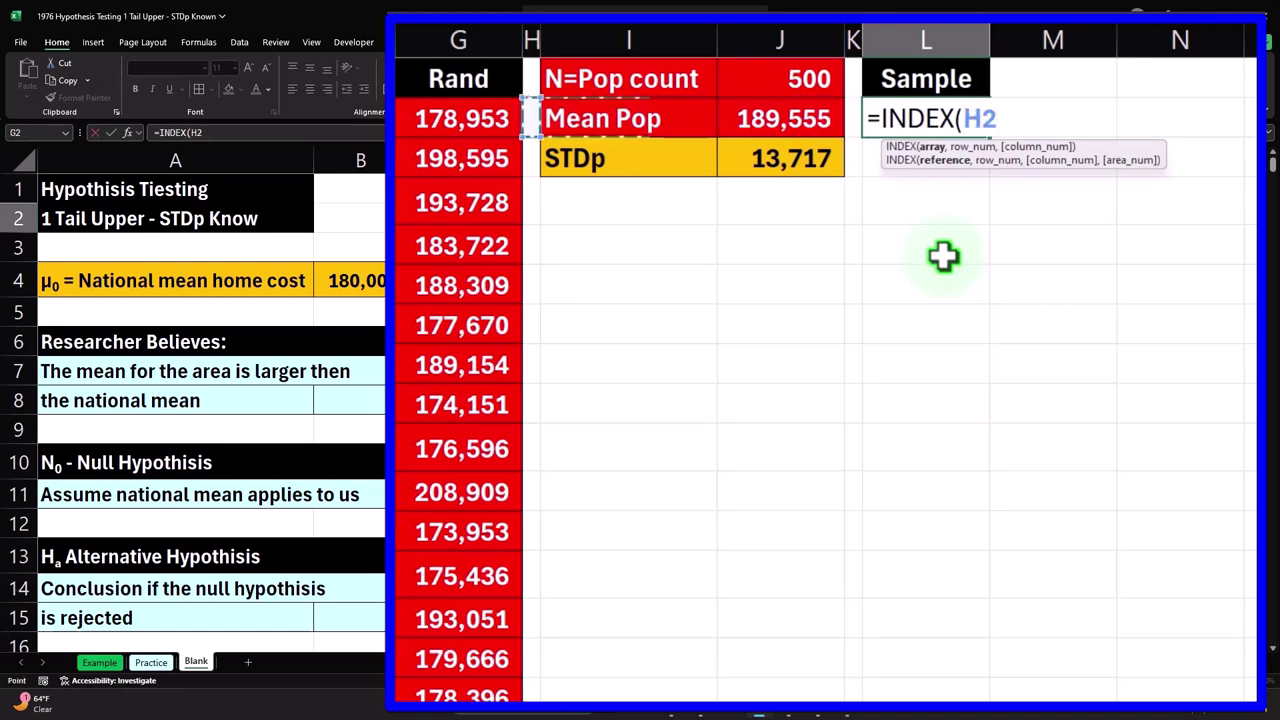
key(ctrl+shift+Down)
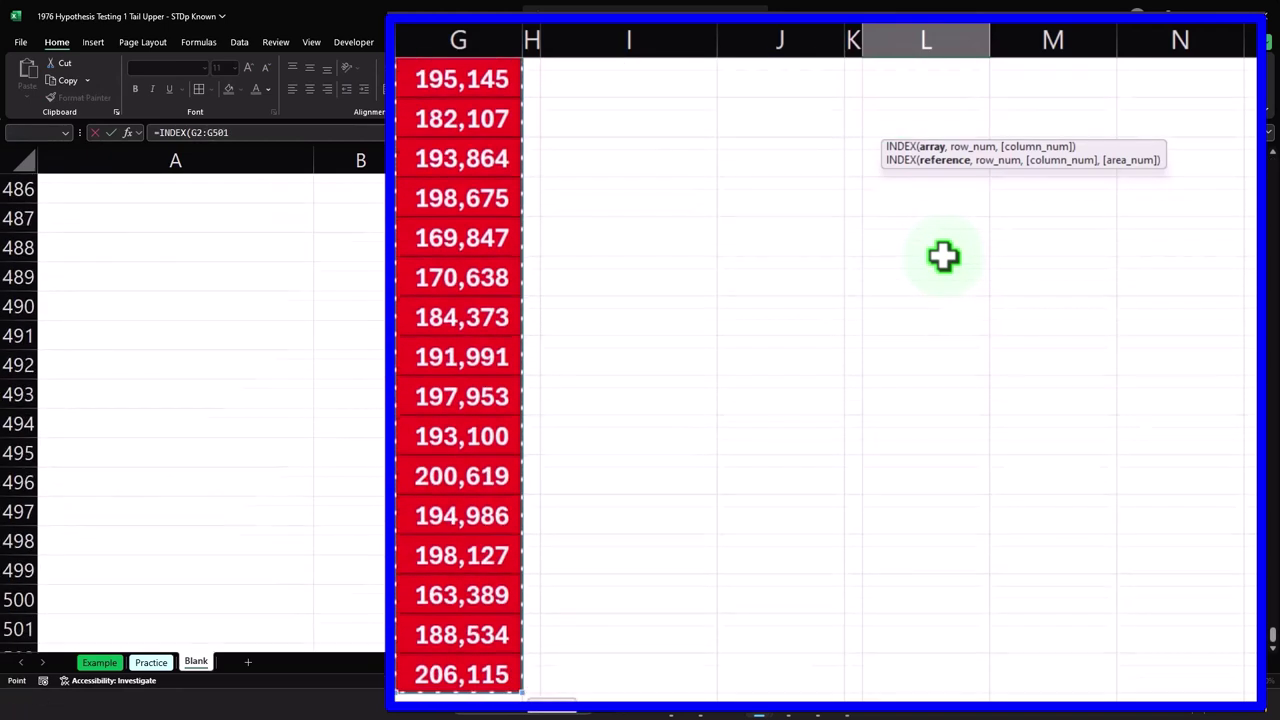
key(ctrl+BackSpace)
text(,)
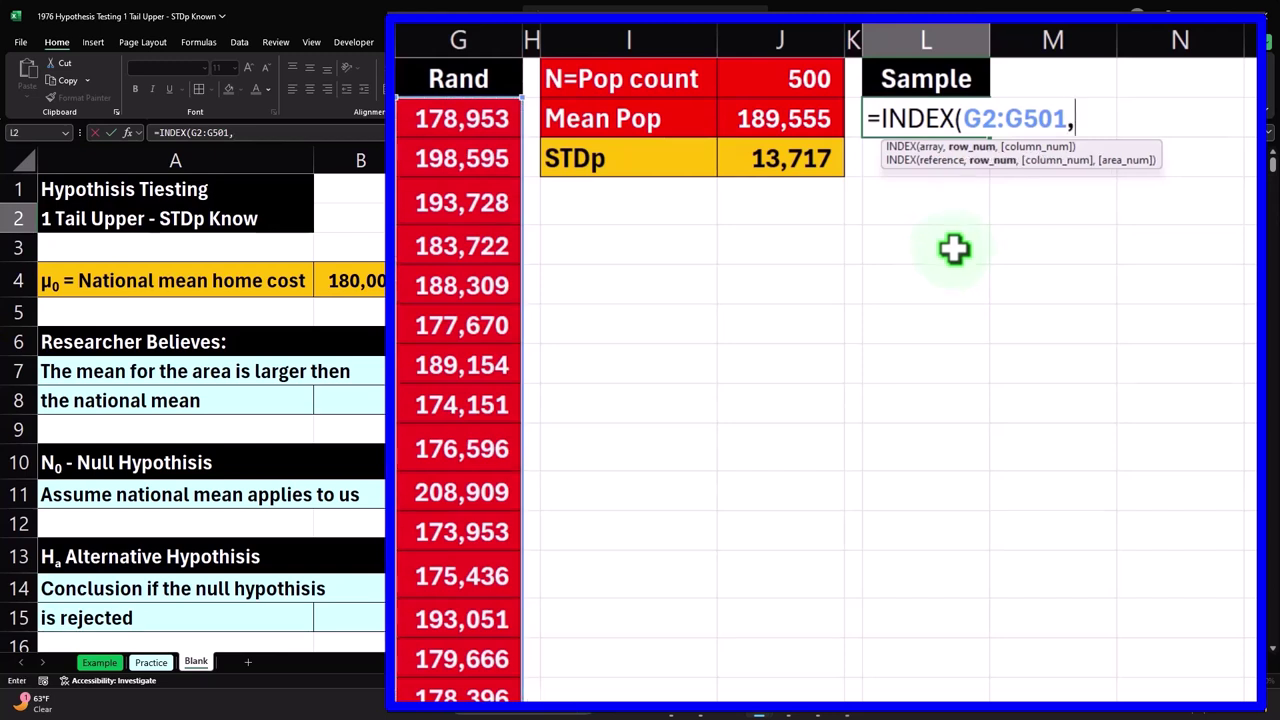
text(rand)
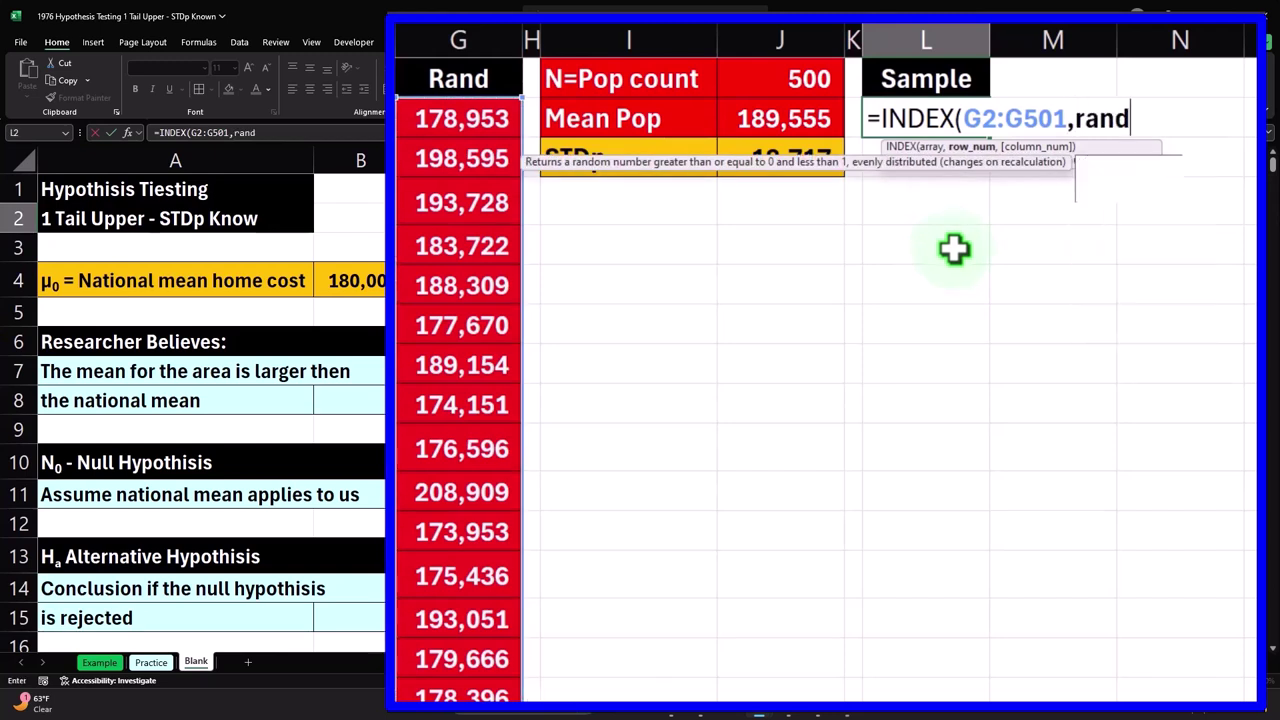
click(1100, 206)
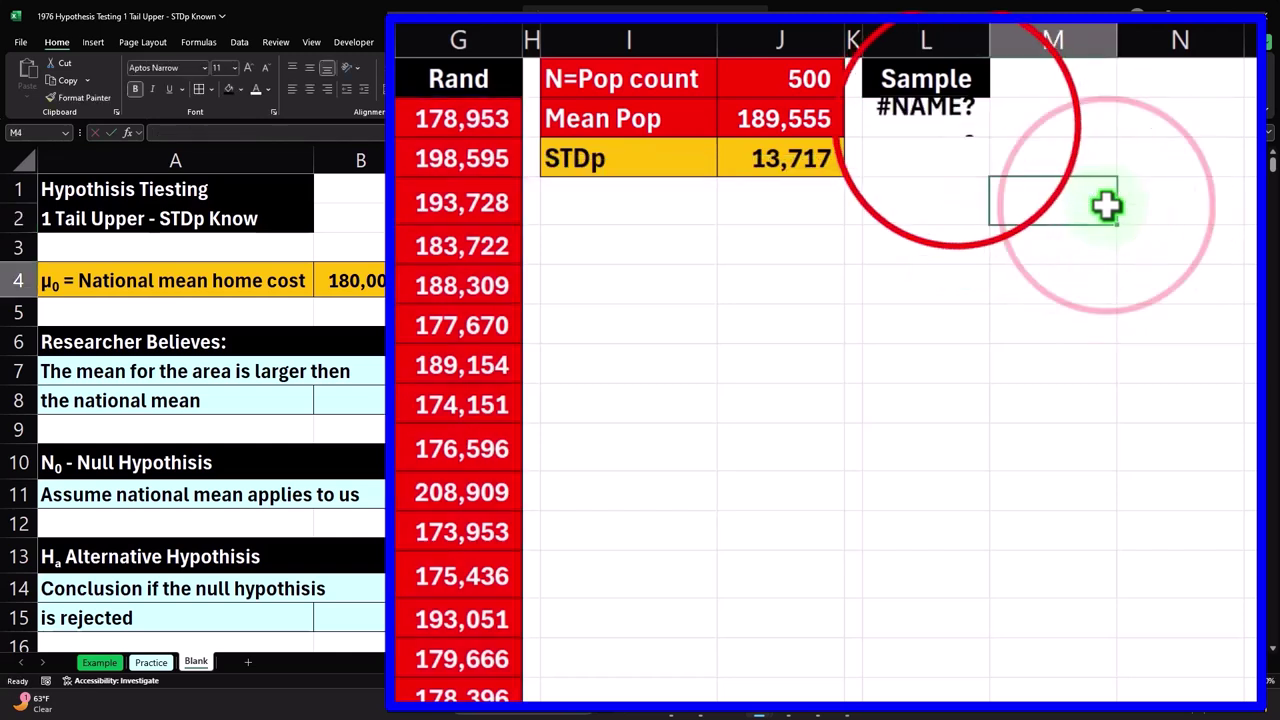
click(958, 122)
double_click(958, 122)
click(1140, 120)
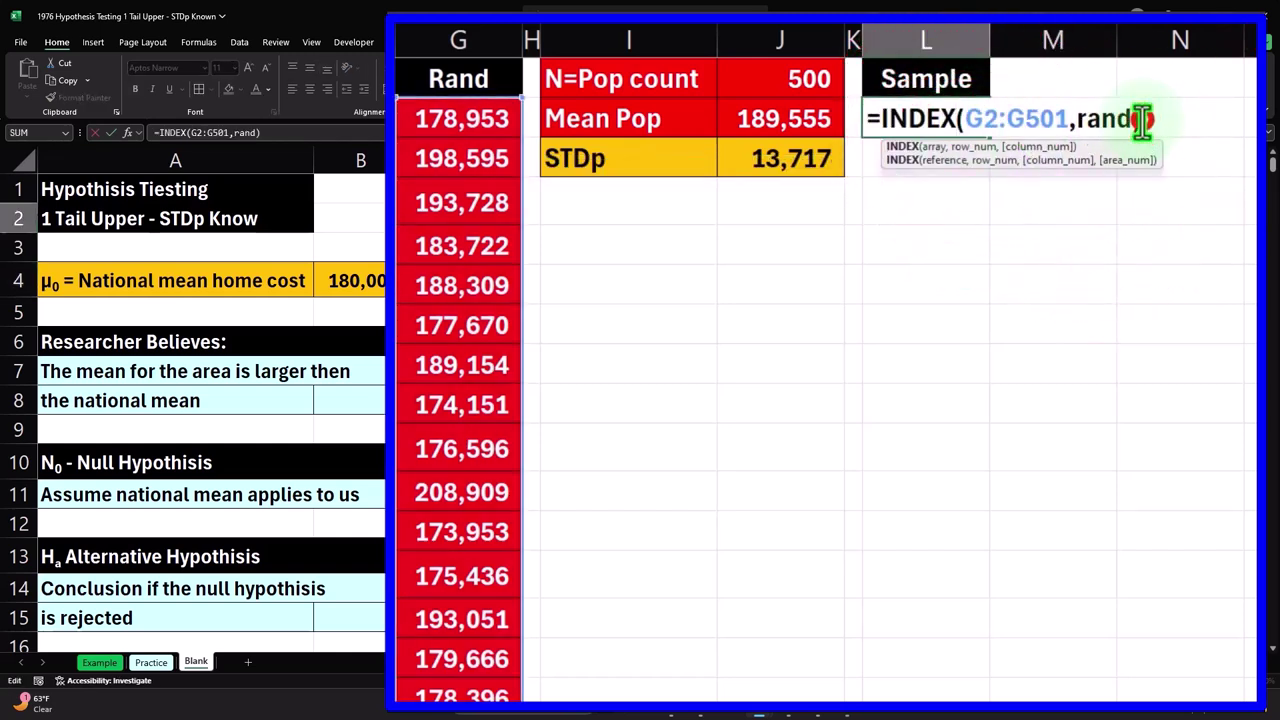
text(b)
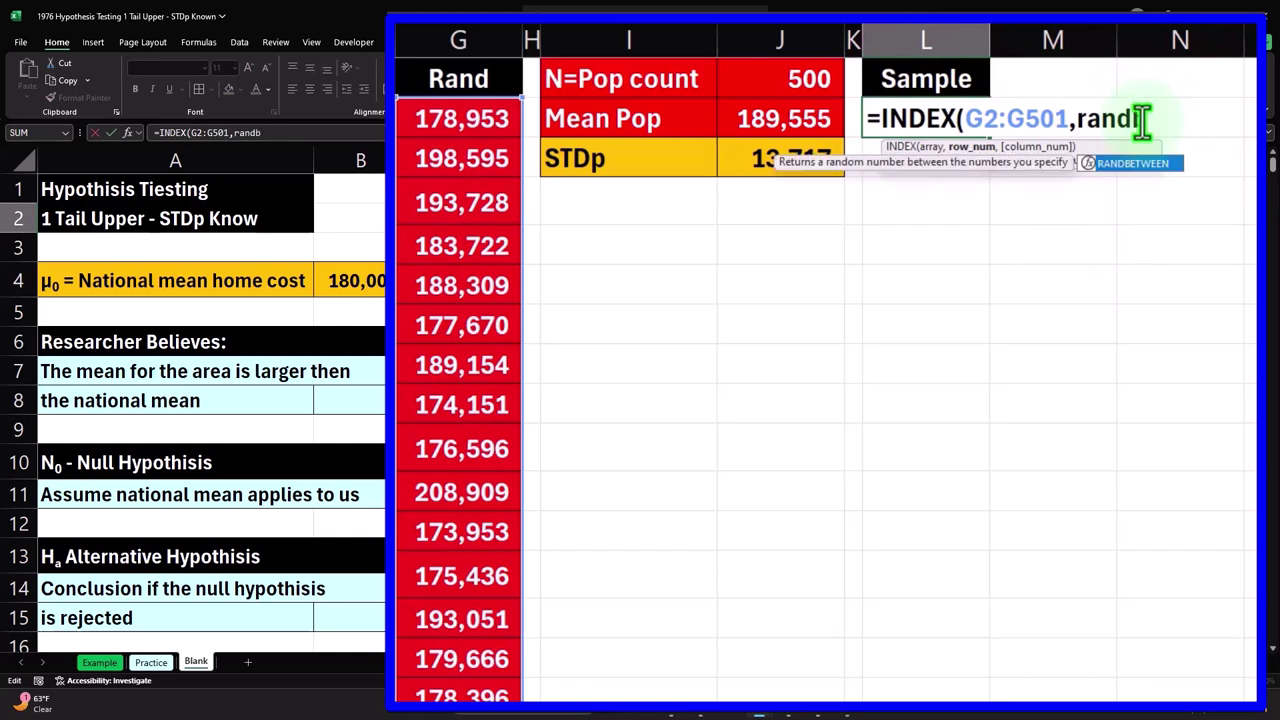
key(BackSpace)
key(BackSpace)
key(BackSpace)
key(BackSpace)
key(BackSpace)
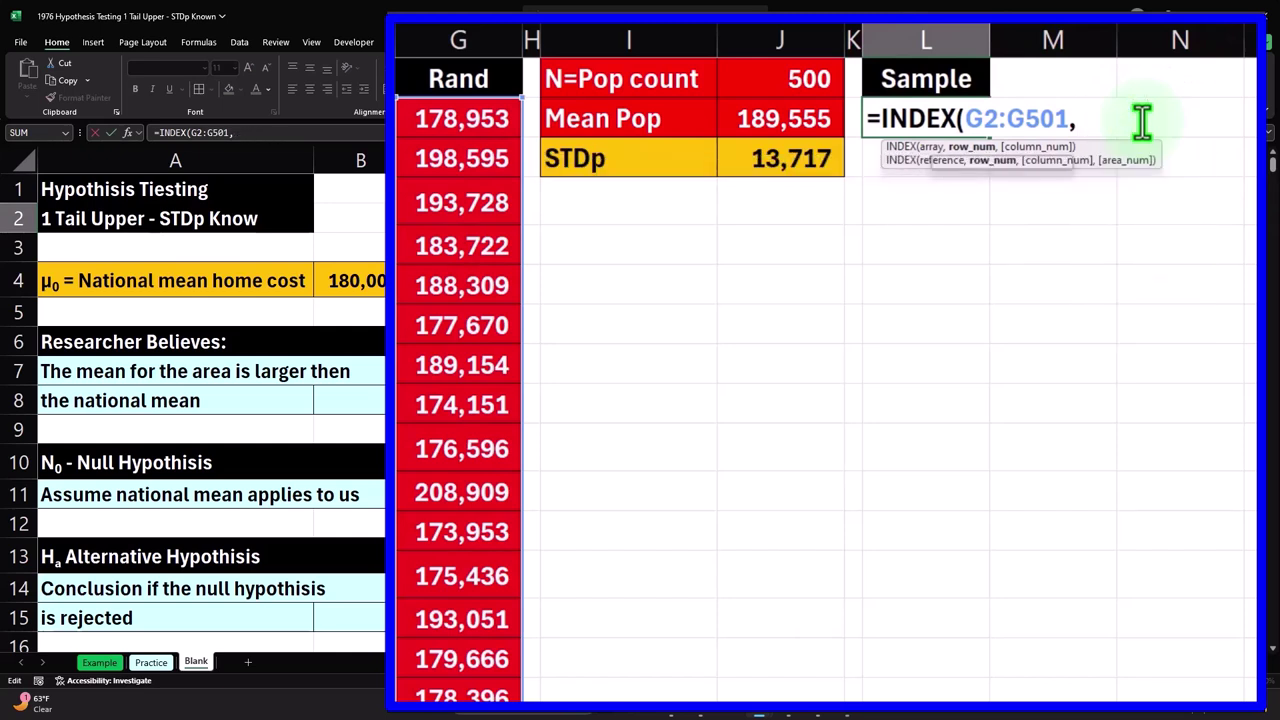
text(rand)
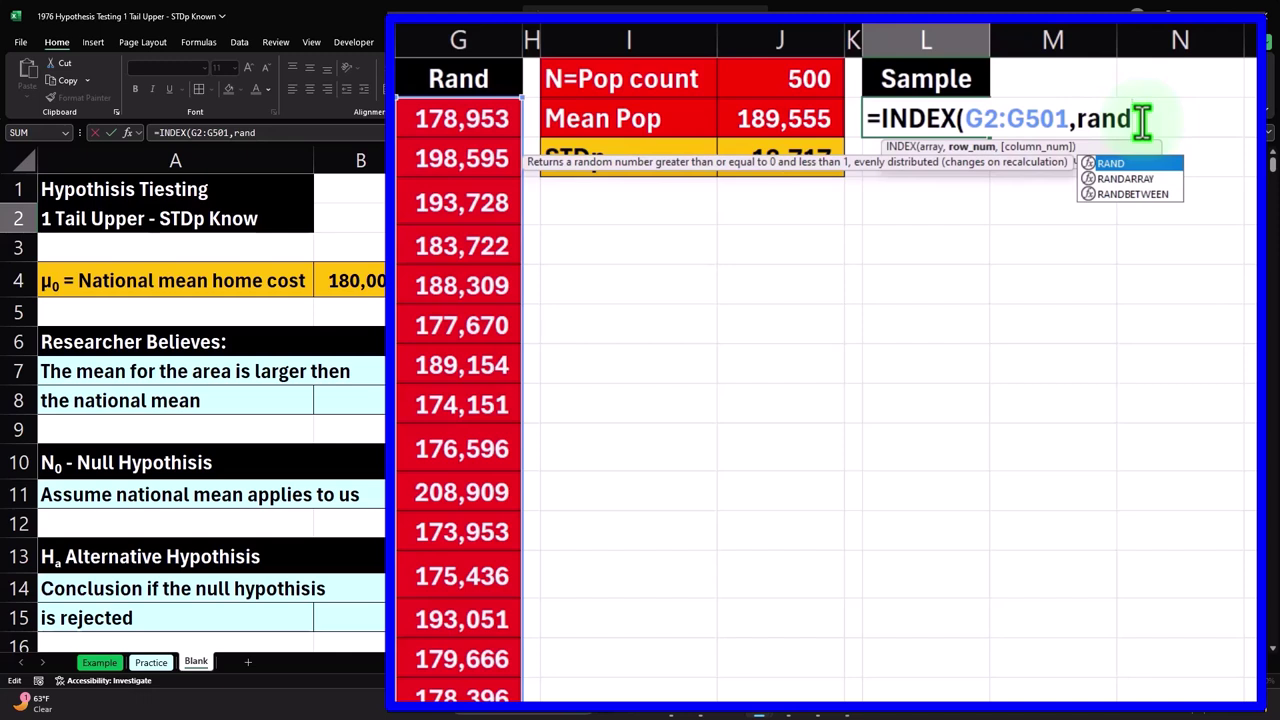
double_click(1141, 194)
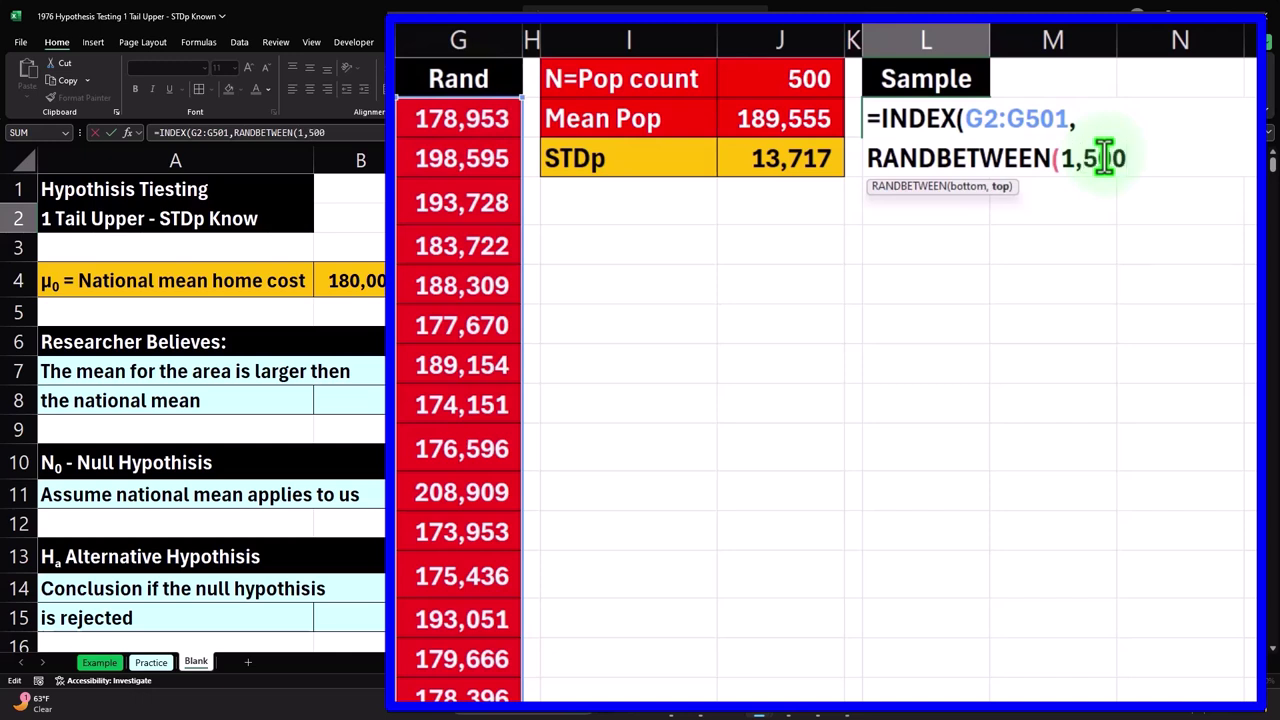
text())
key(Return)
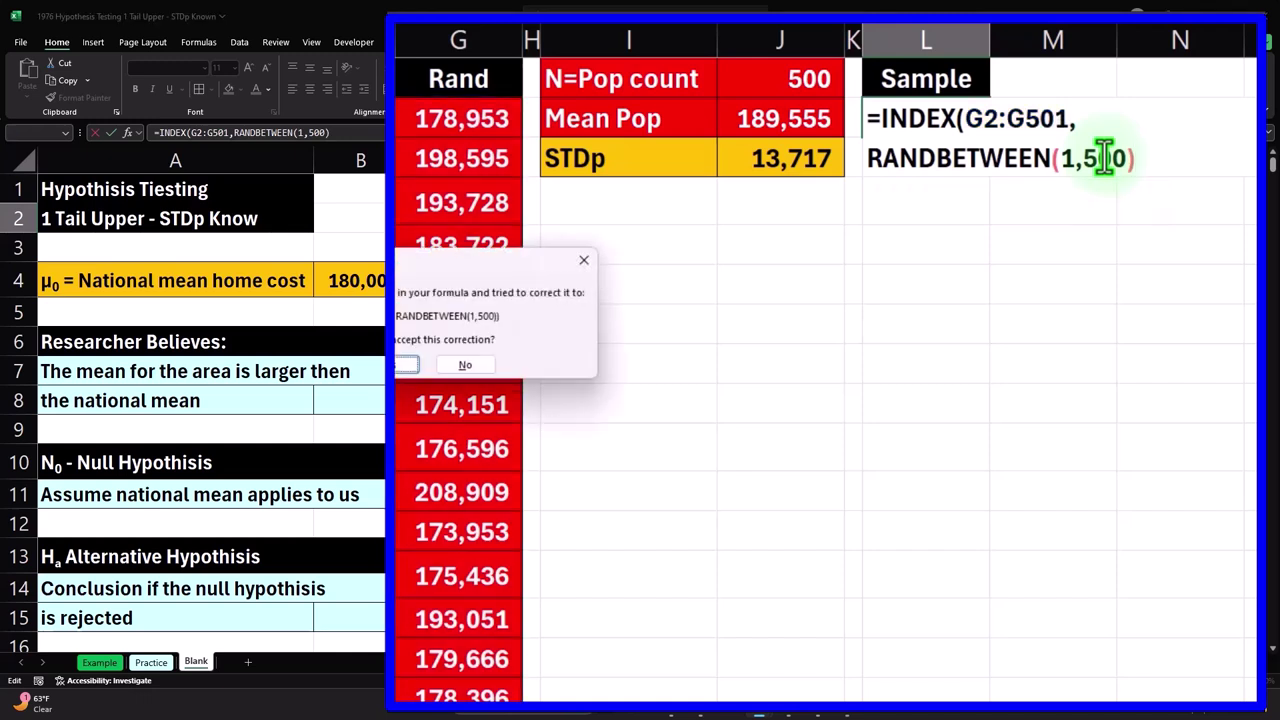
key(Return)
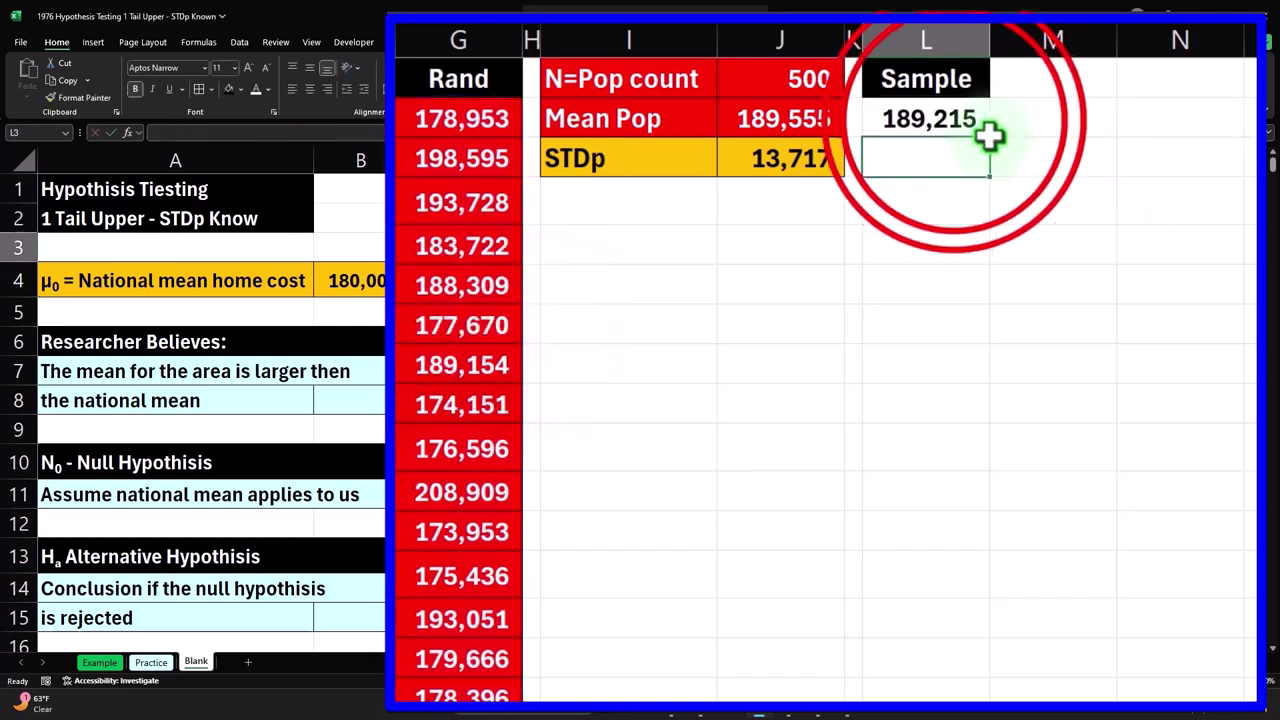
Make the range absolute as $G$2:$G$501 with F4, showing 220,756
double_click(957, 120)
click(982, 120)
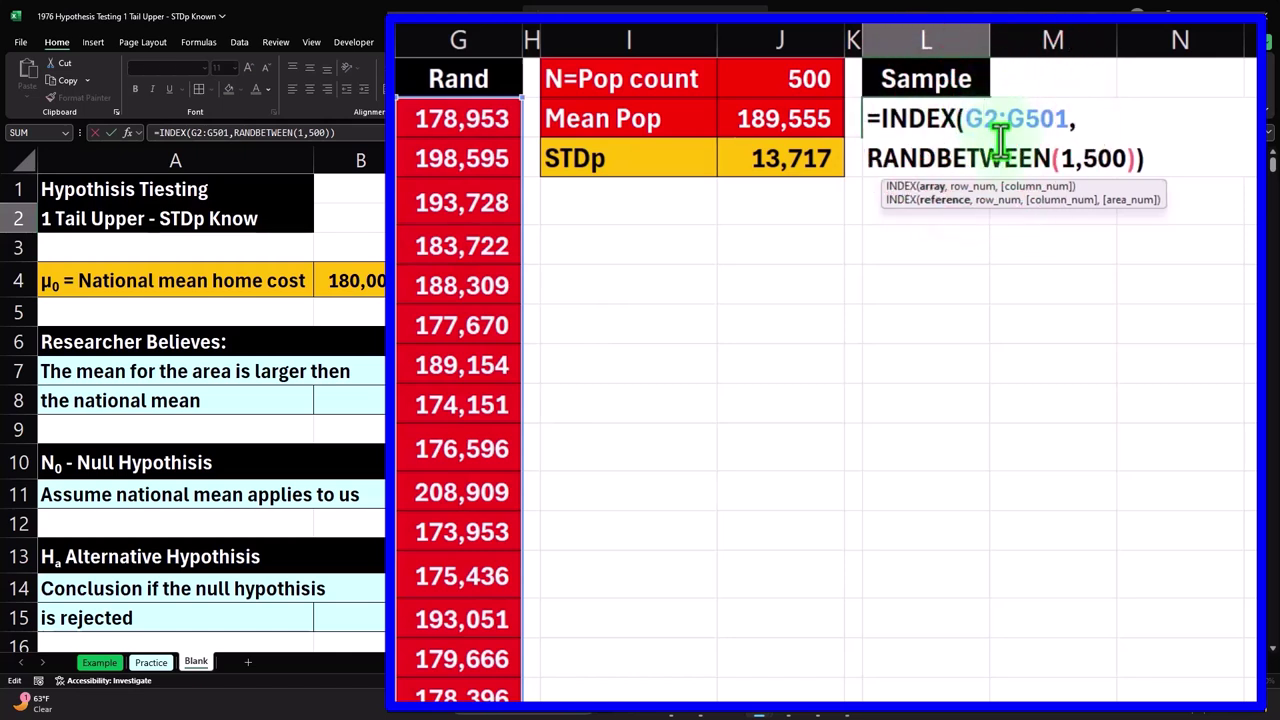
key(F4)
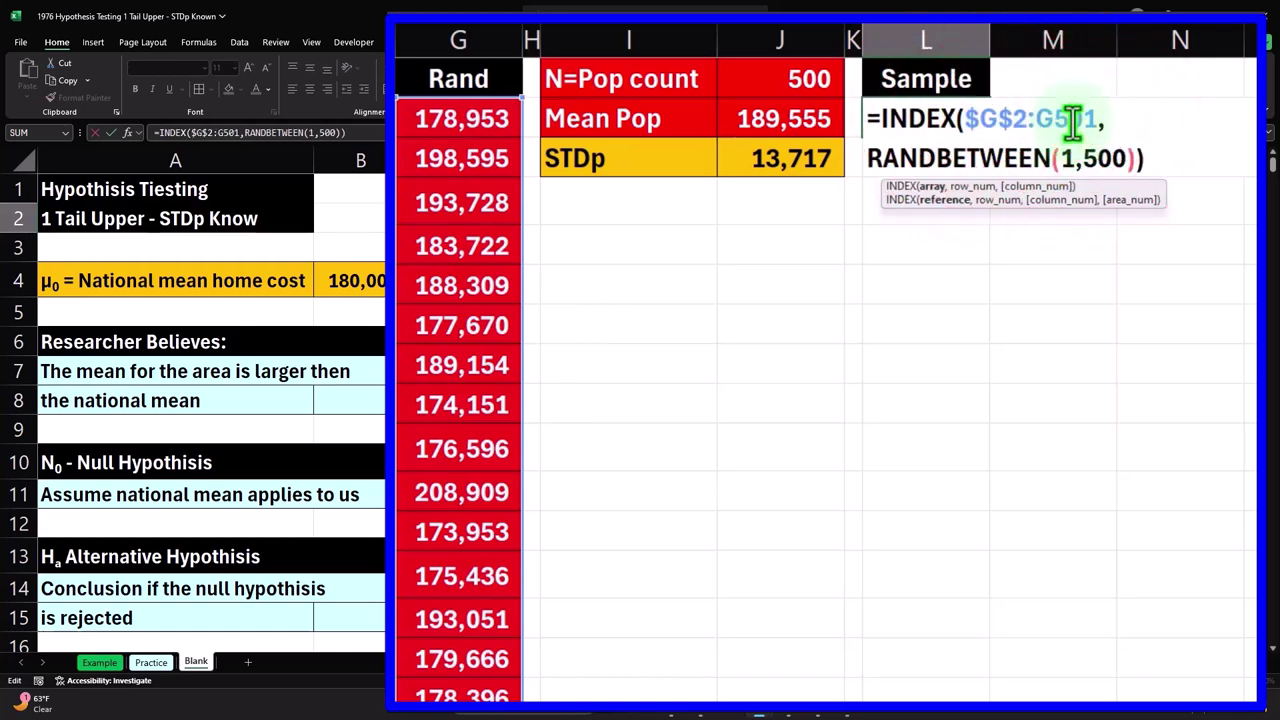
key(F4)
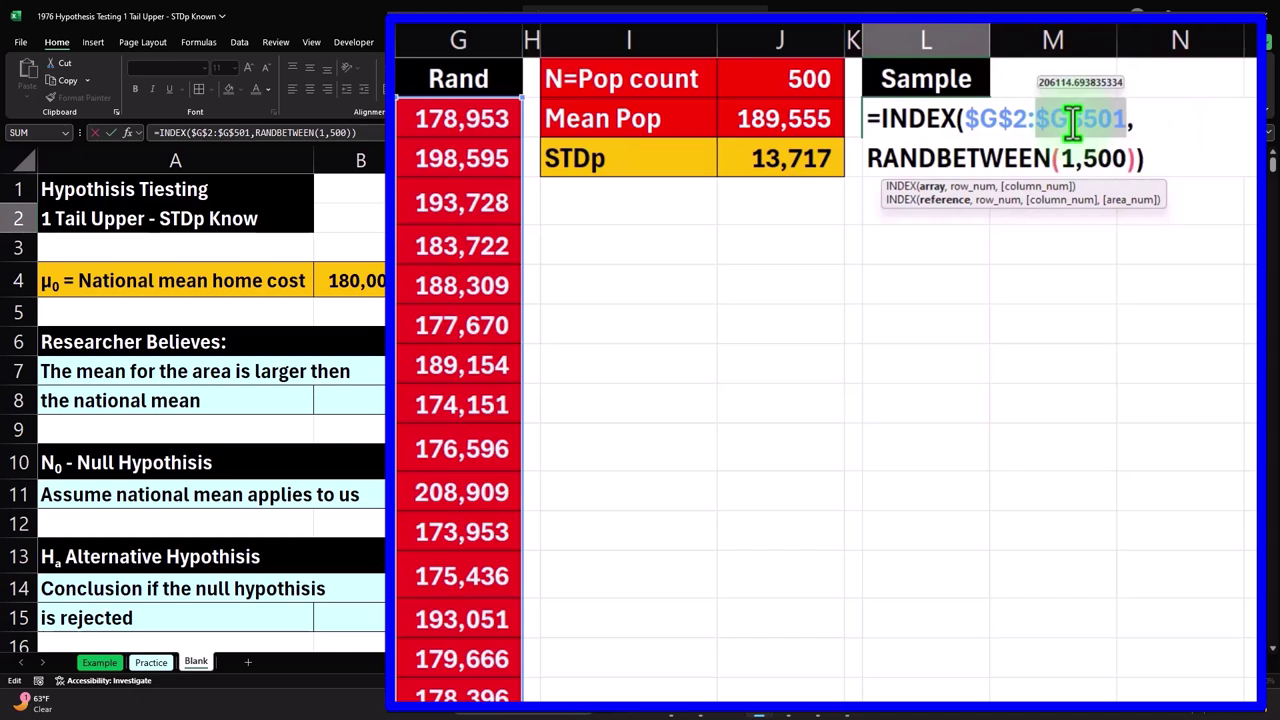
key(Return)
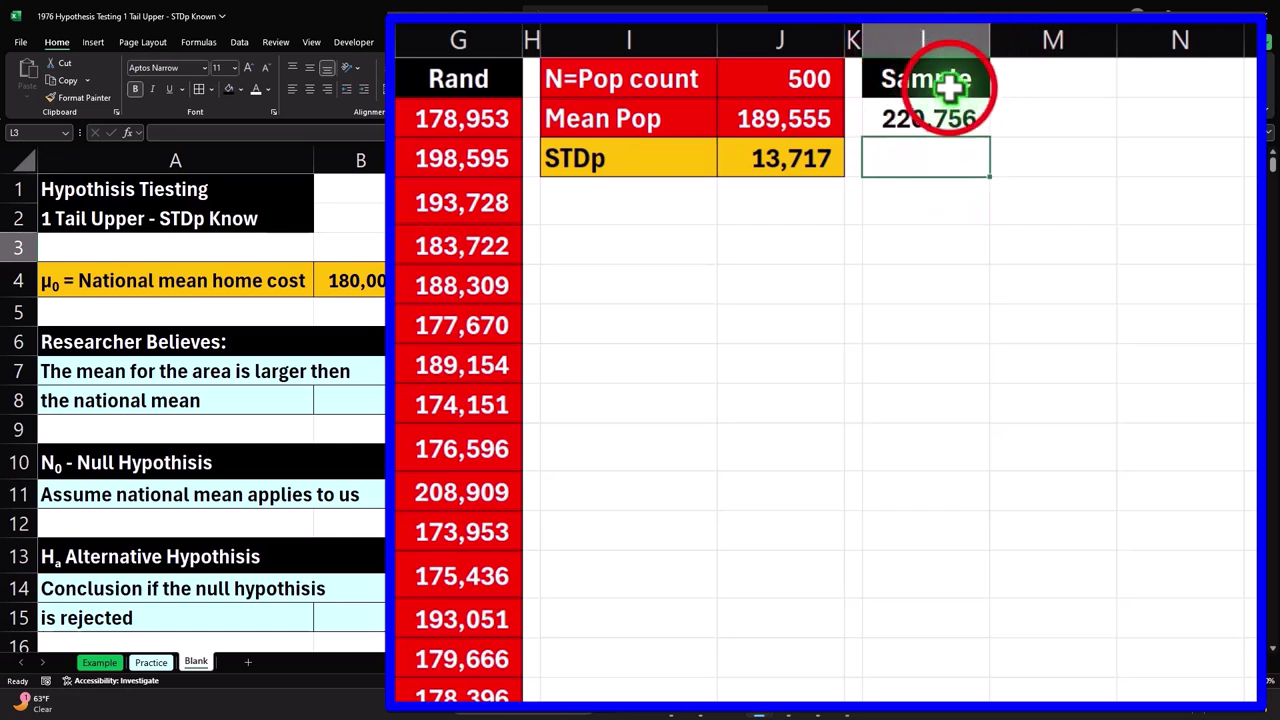
Shift the Sample block to column M and add a centred white-on-black 'Count' header in L1
click(948, 95)
drag(948, 95, 1057, 106)
click(934, 80)
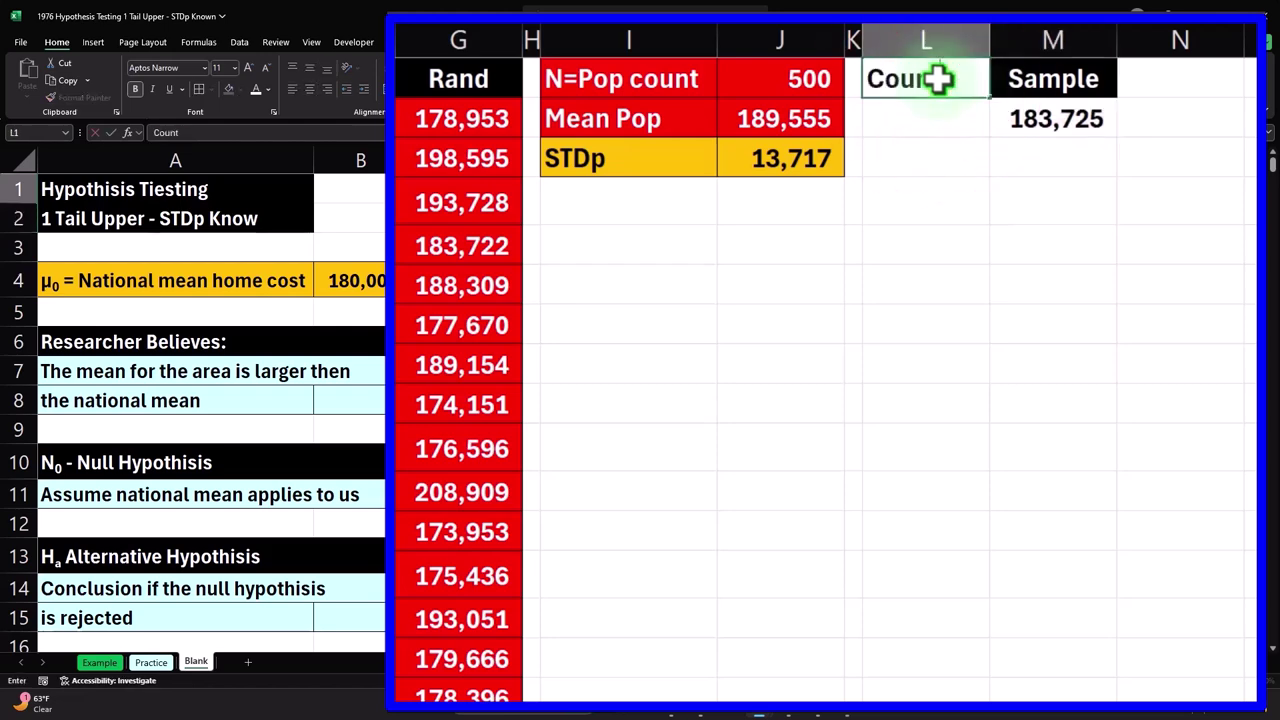
text(Count)
key(ctrl+Return)
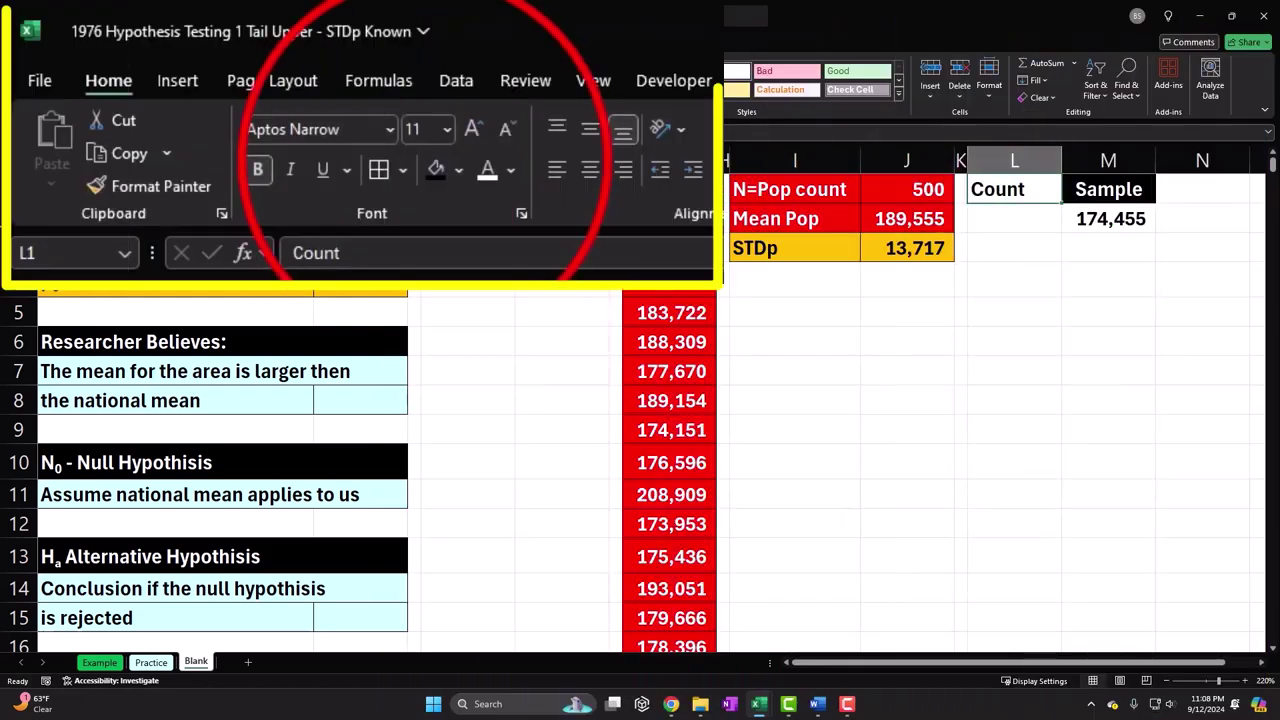
click(434, 172)
click(486, 172)
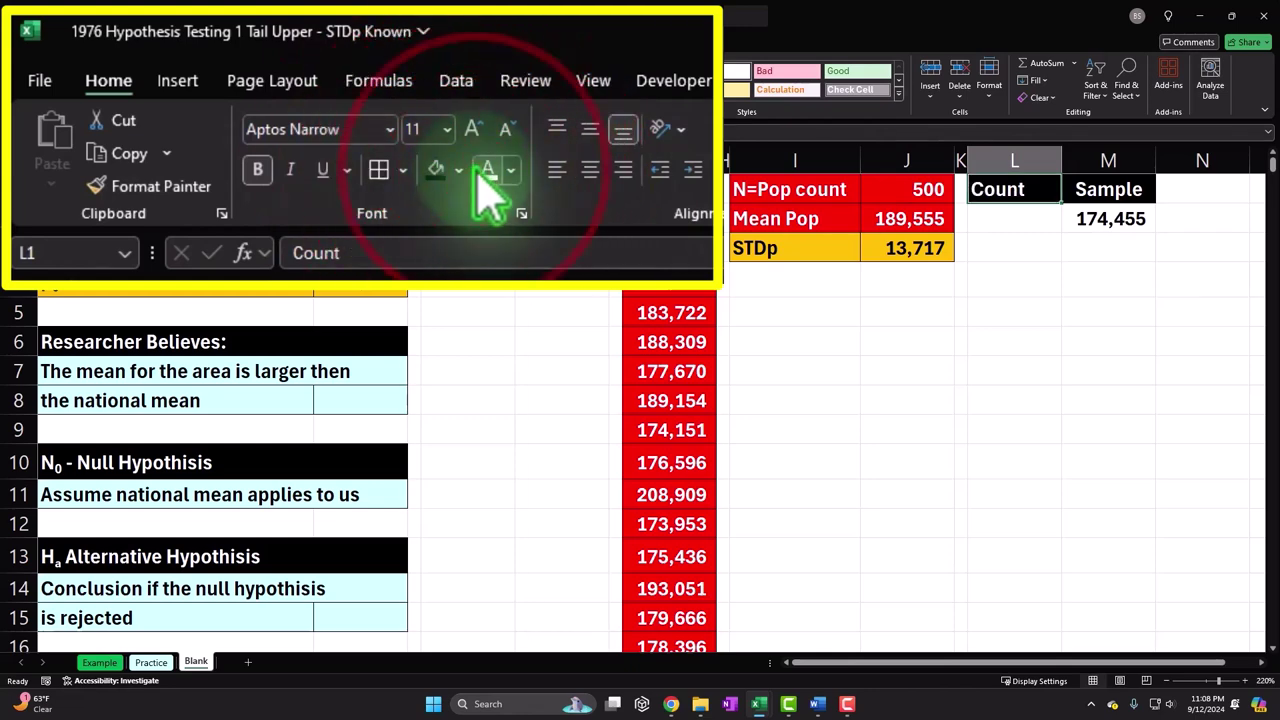
click(586, 172)
Number the Count column from 1, 2 down to 36
click(1030, 226)
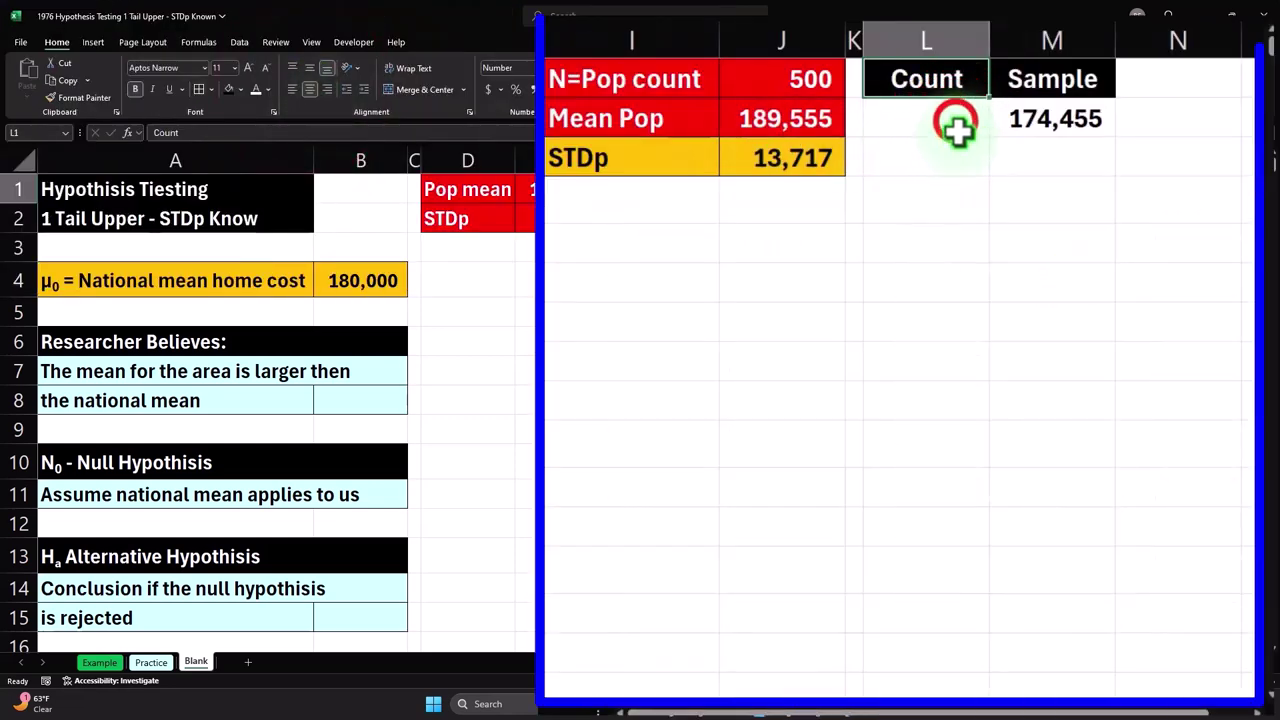
text(1)
key(Return)
text(2)
key(Return)
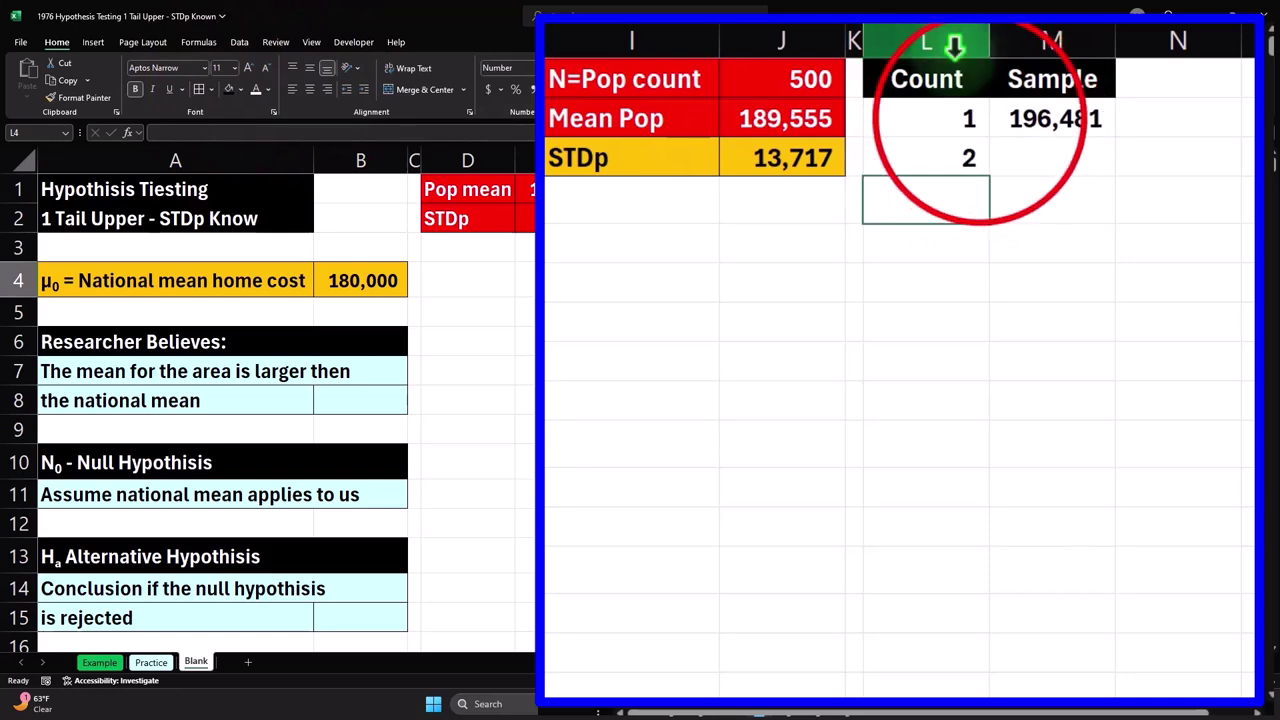
drag(980, 126, 950, 566)
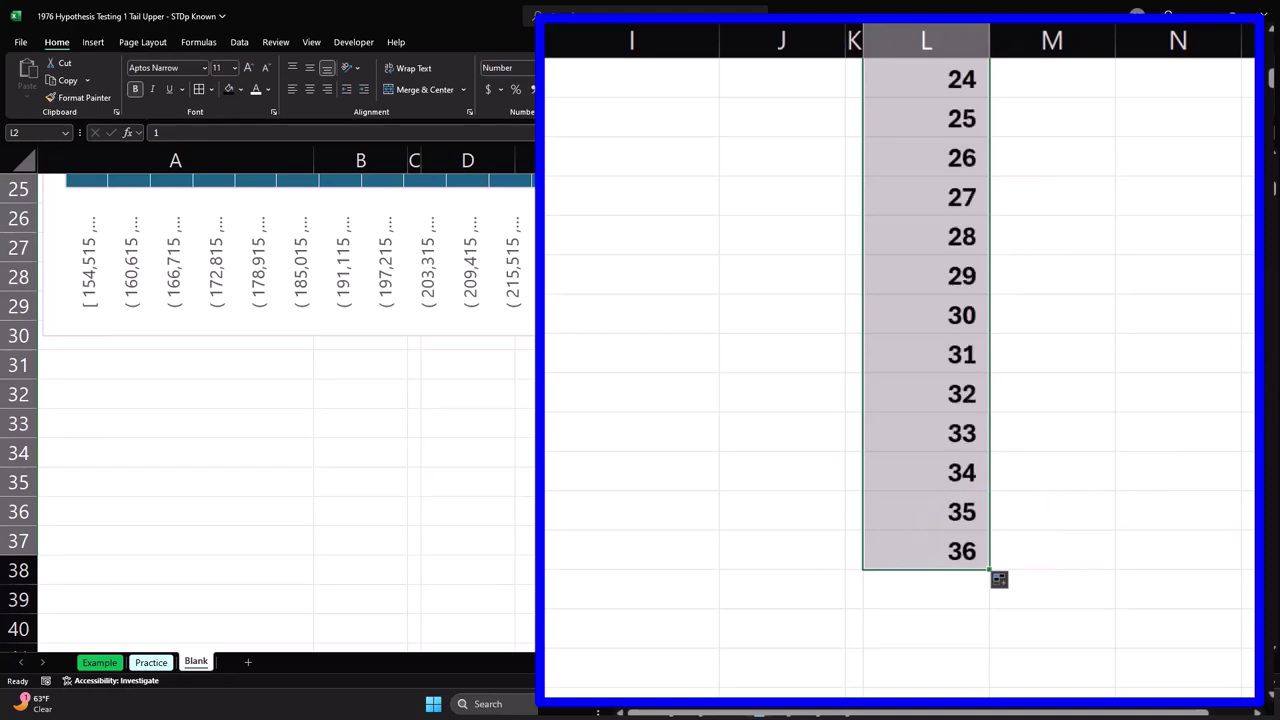
Auto-fit column L and fill M2's INDEX/RANDBETWEEN formula down 36 rows
scroll(1214, 190, up, 8)
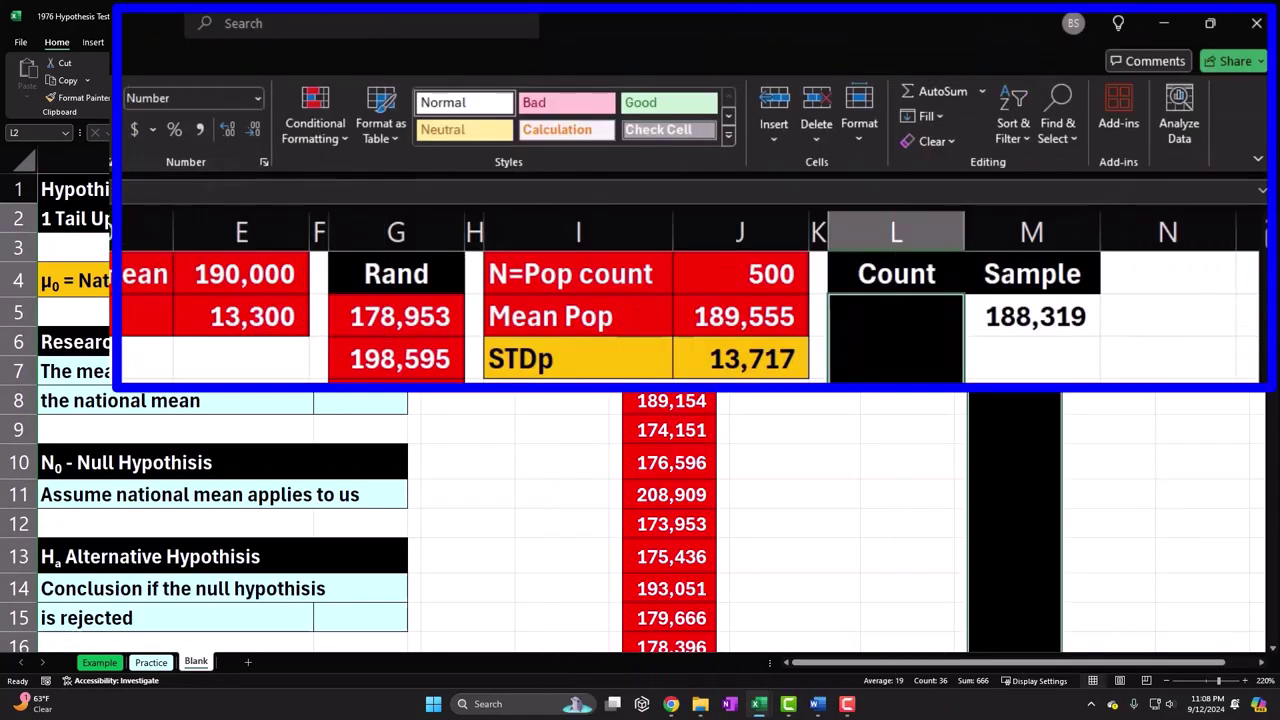
drag(963, 224, 962, 229)
double_click(963, 229)
click(971, 326)
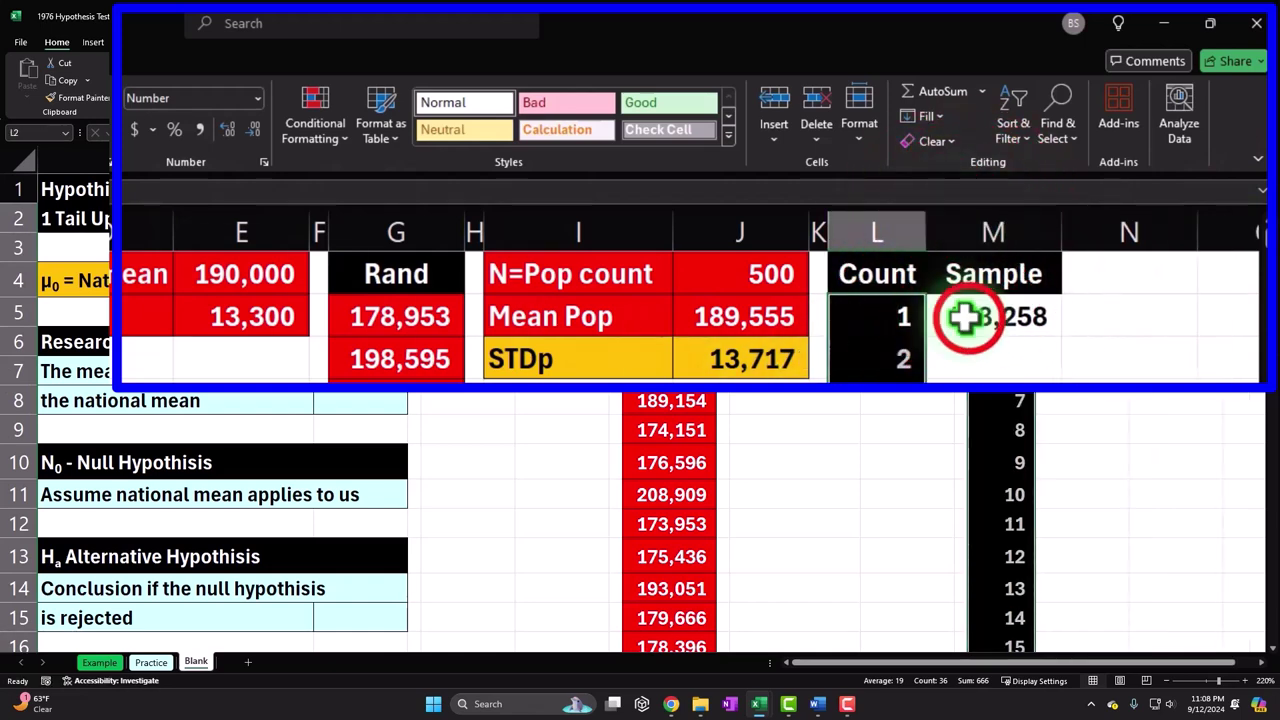
double_click(1058, 332)
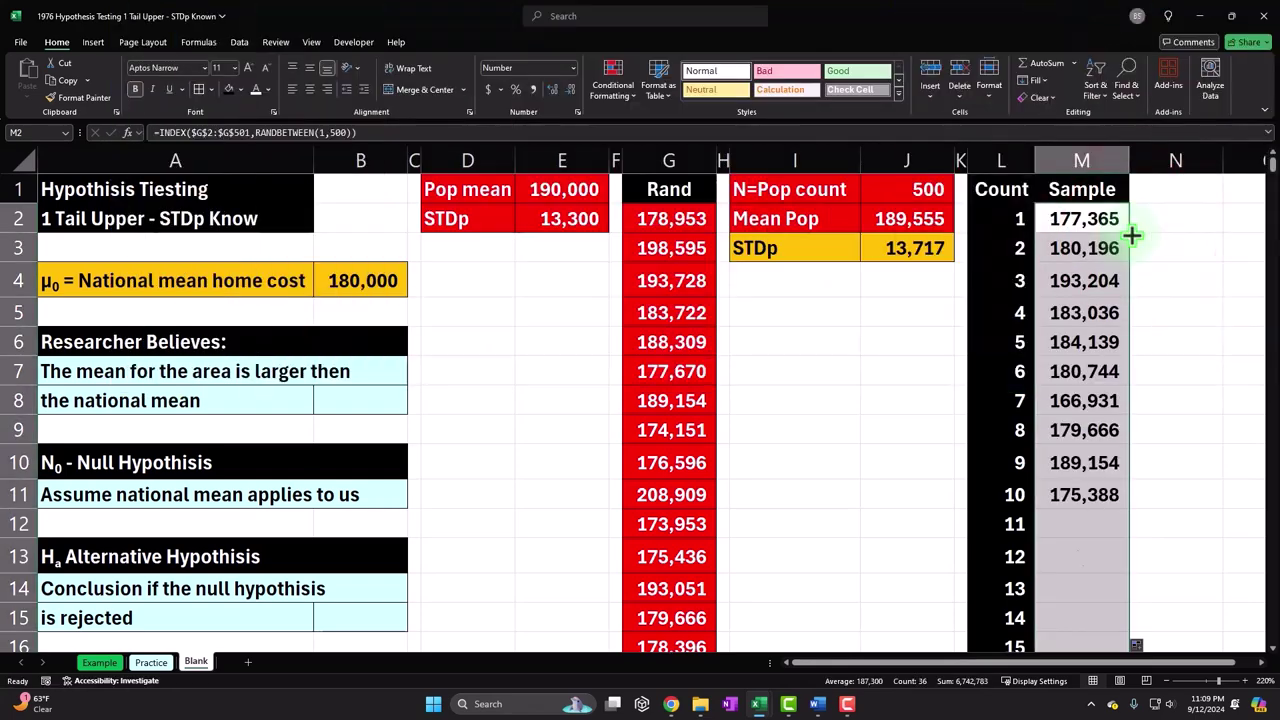
scroll(1128, 270, down, 8)
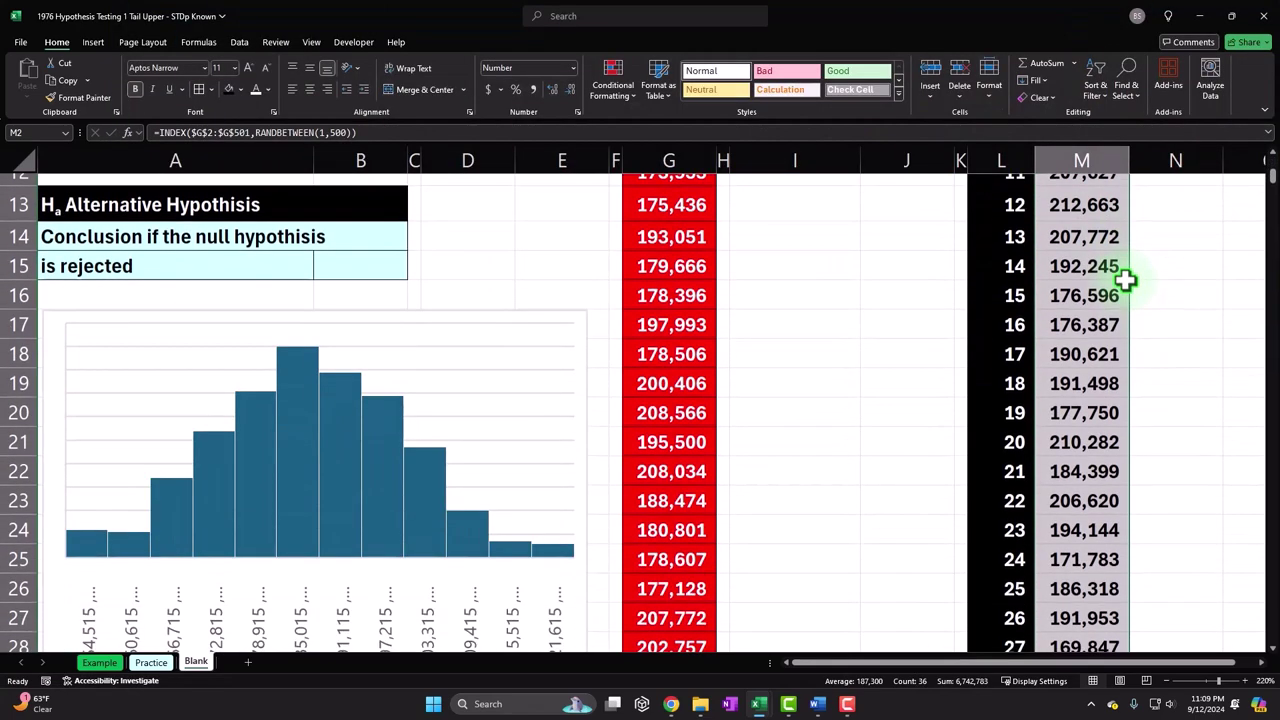
scroll(1125, 283, up, 5)
scroll(1125, 283, up, 3)
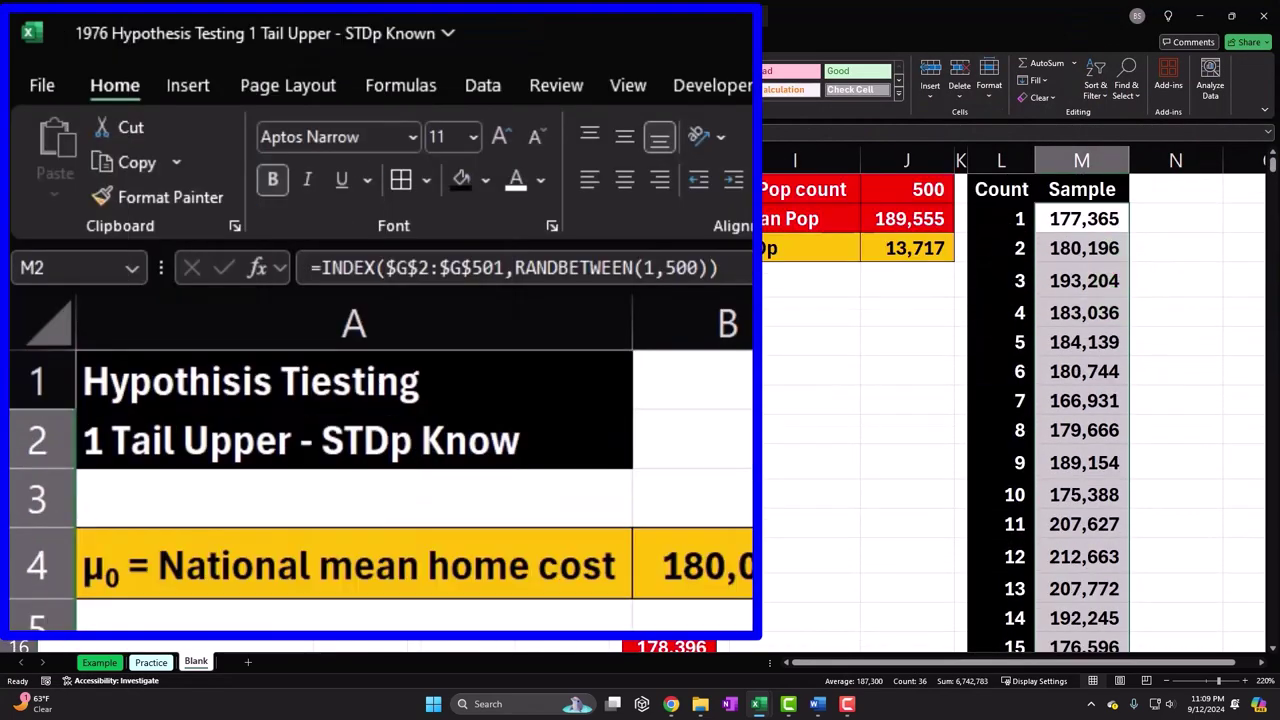
Fill the Sample values light cyan using a custom colour from More Colors
click(485, 181)
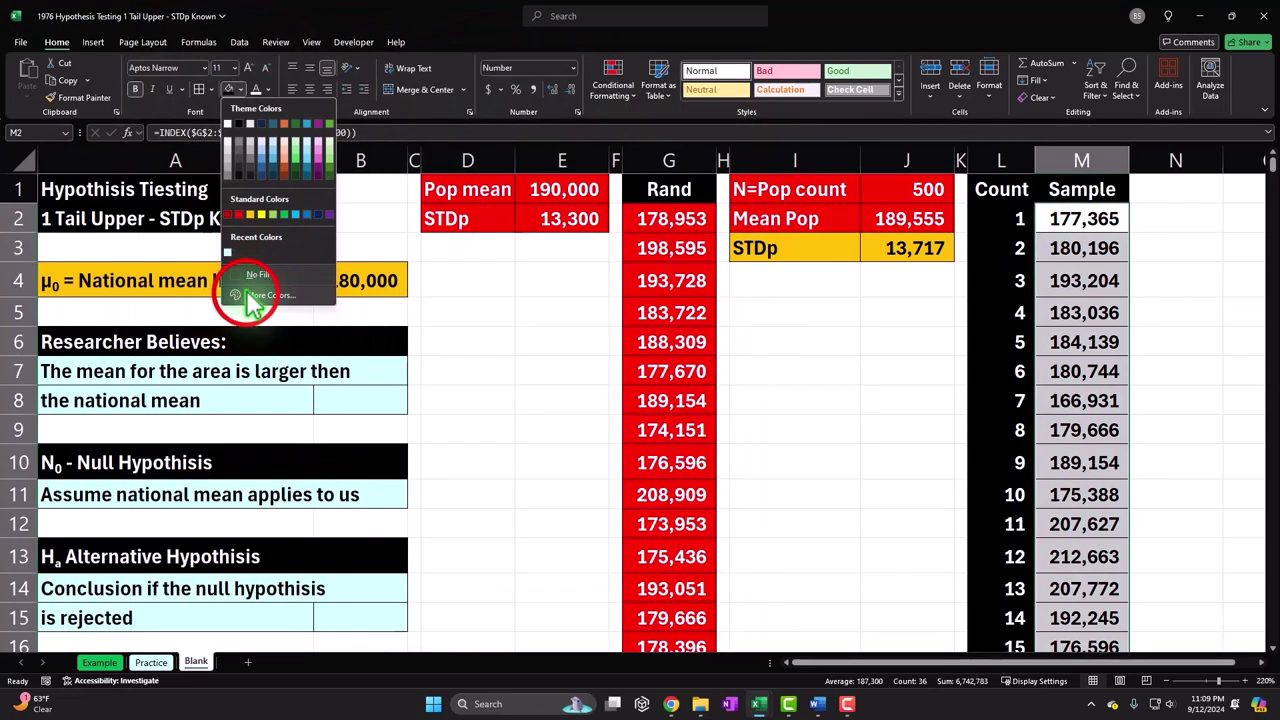
click(250, 296)
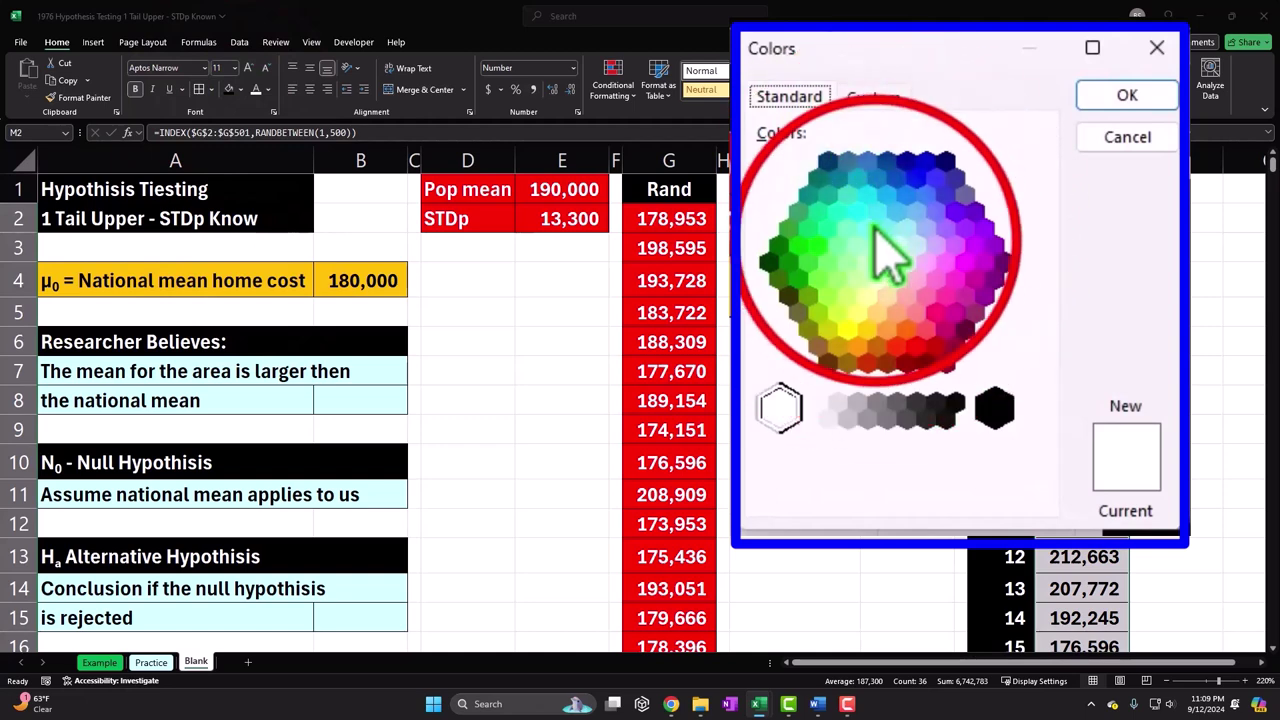
click(877, 246)
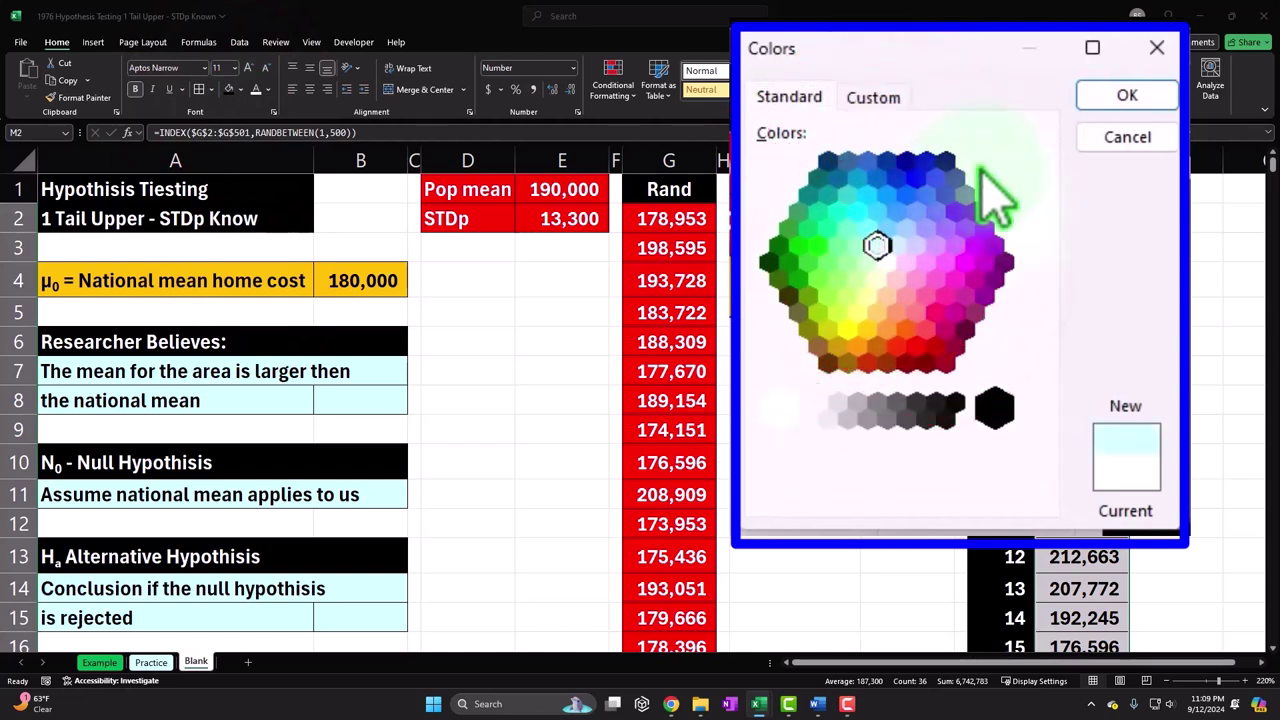
click(1108, 96)
click(940, 314)
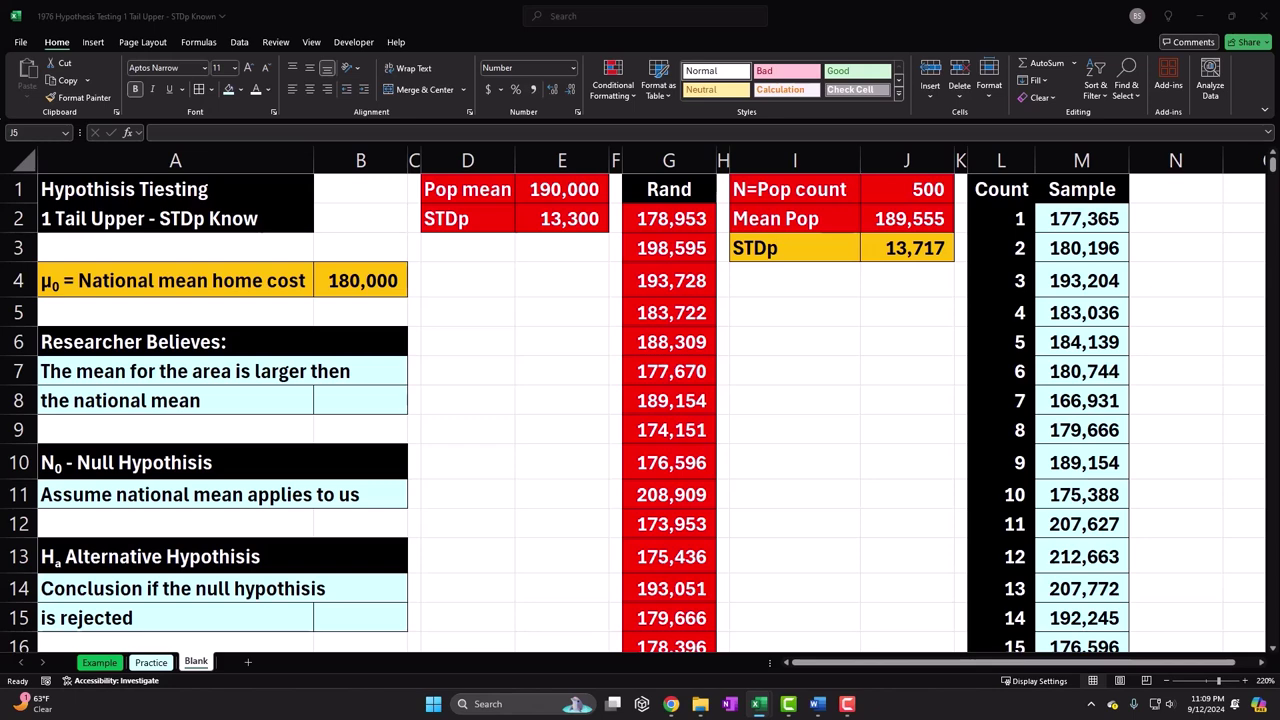
click(970, 255)
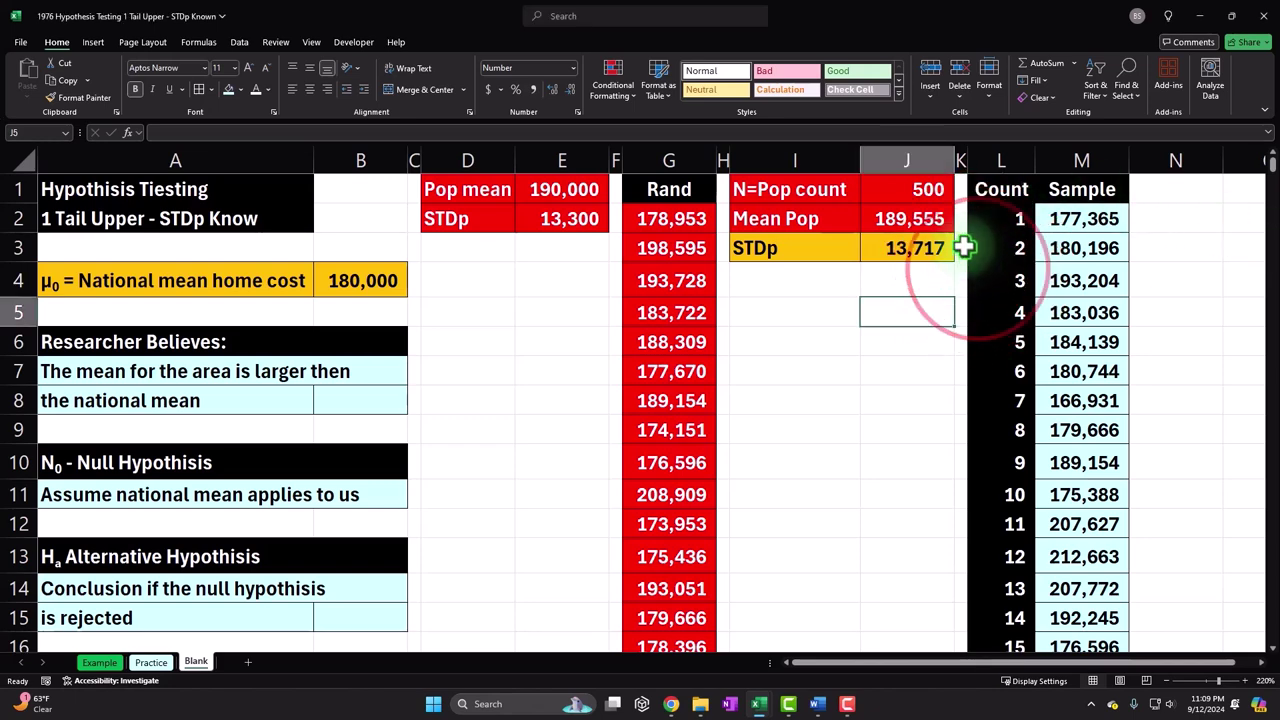
Narrow column N to match spacer column K with Format Painter
click(964, 155)
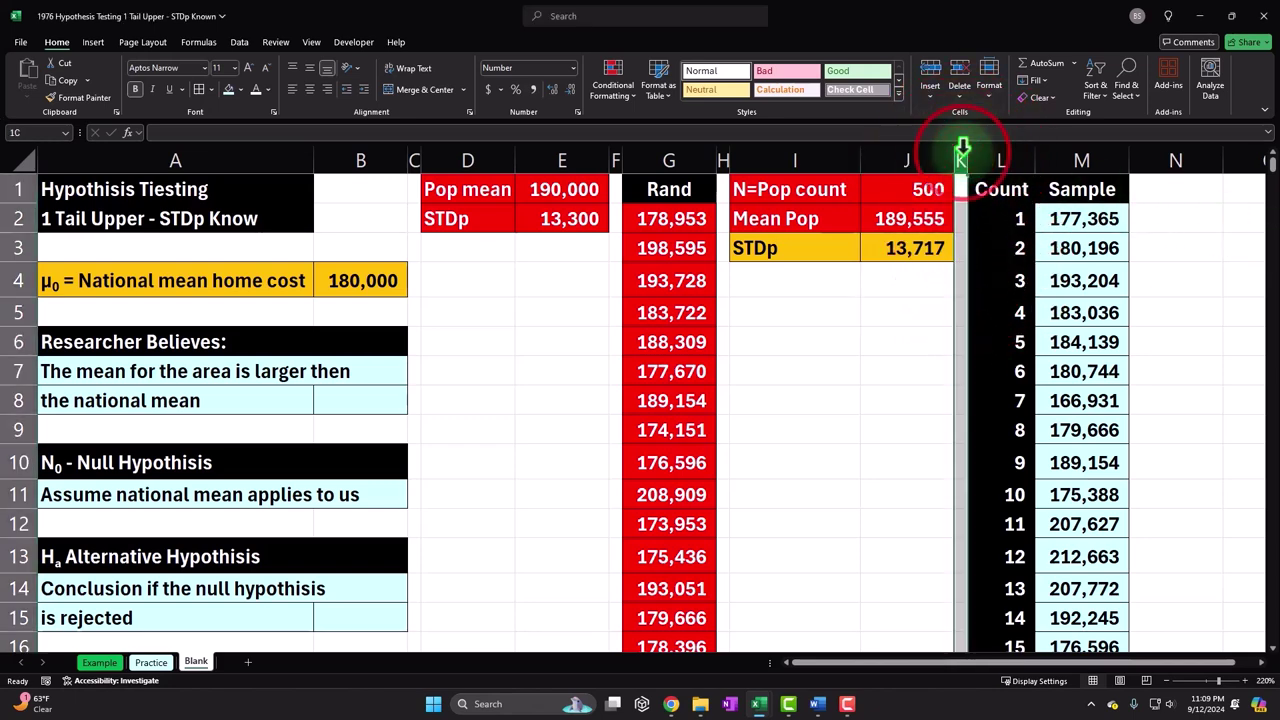
click(67, 97)
click(1215, 162)
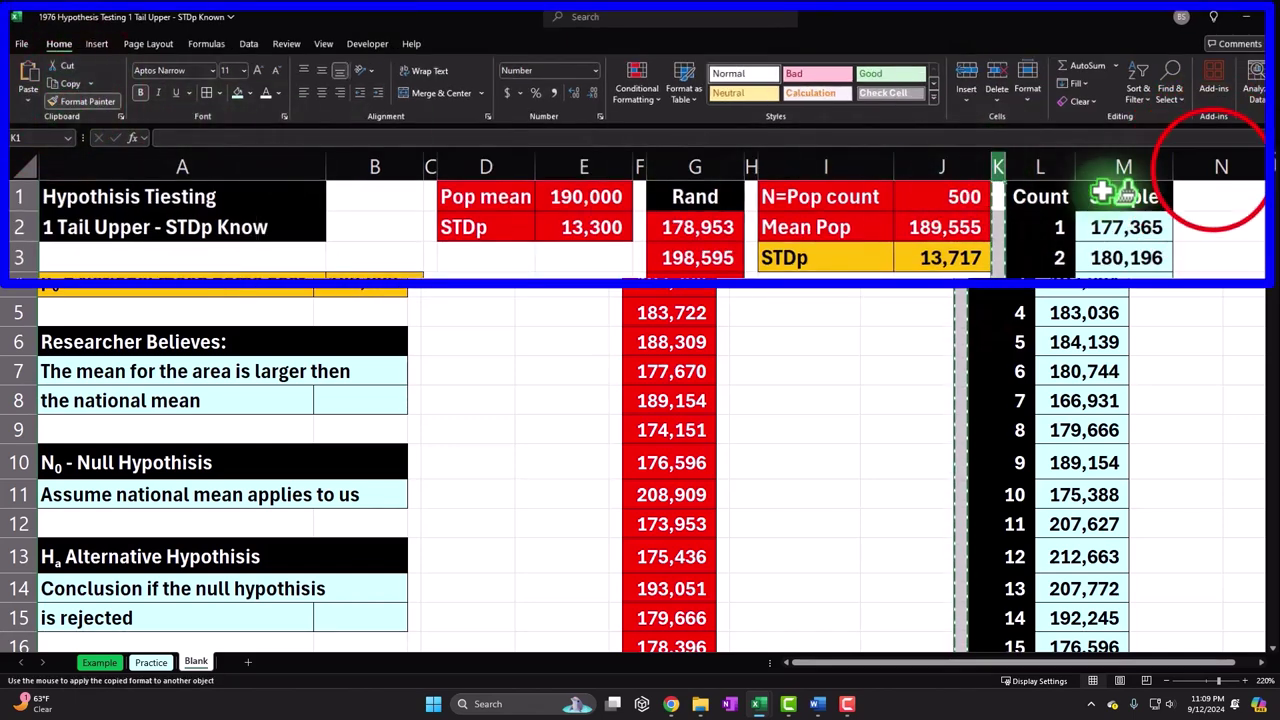
key(Right)
key(Right)
key(Right)
key(Right)
key(Right)
key(Right)
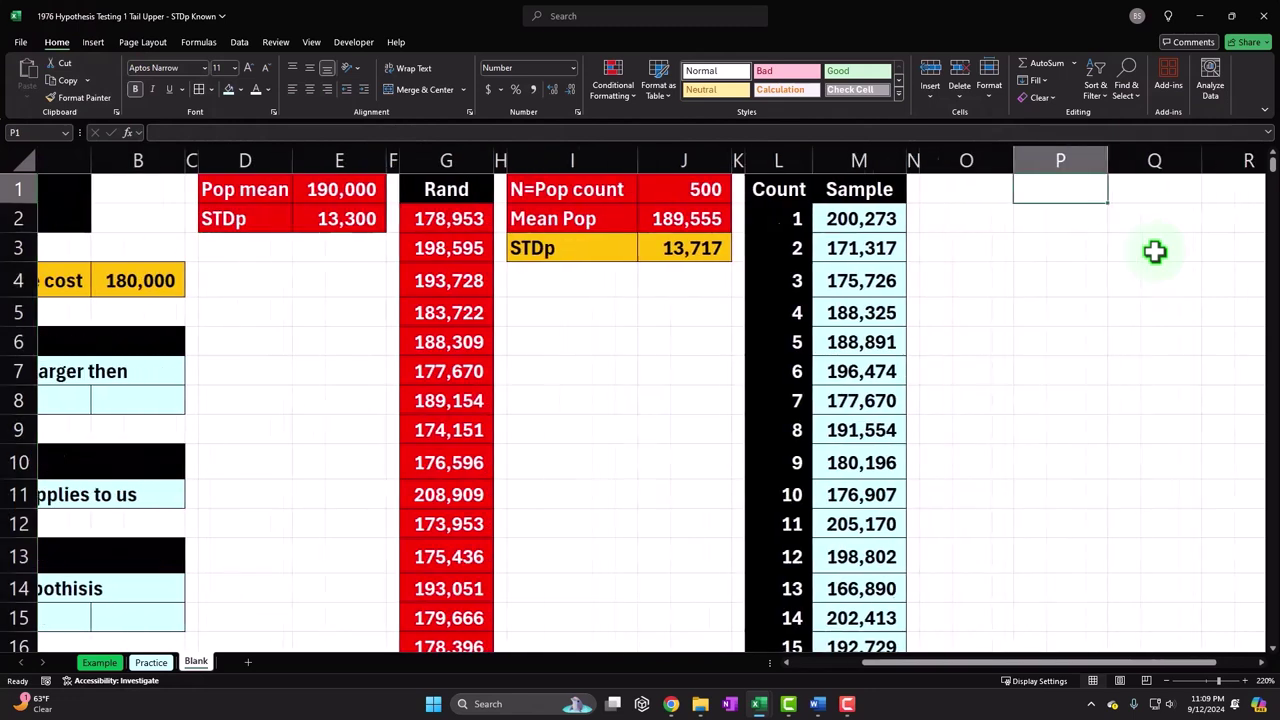
key(Right)
key(Left)
key(Left)
key(Left)
key(Left)
key(Left)
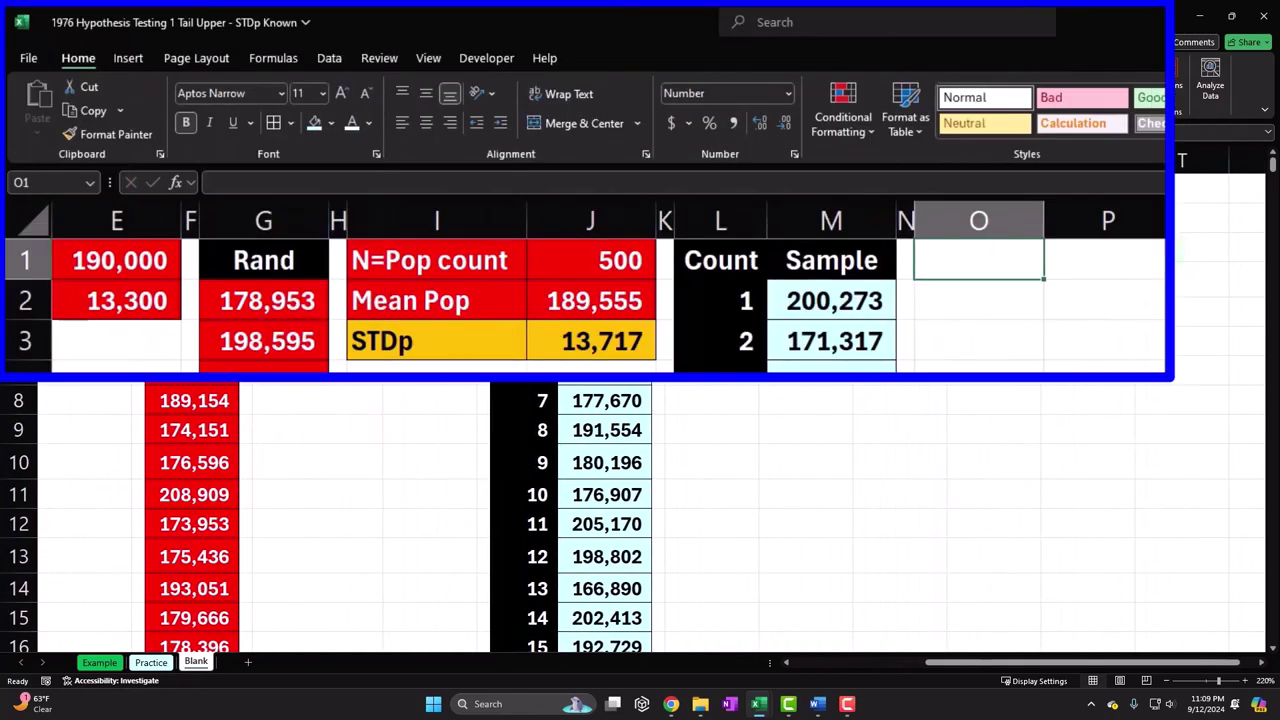
Enter H0: in O1 and append the Greek letter μ from Insert > Symbol
text(H0:)
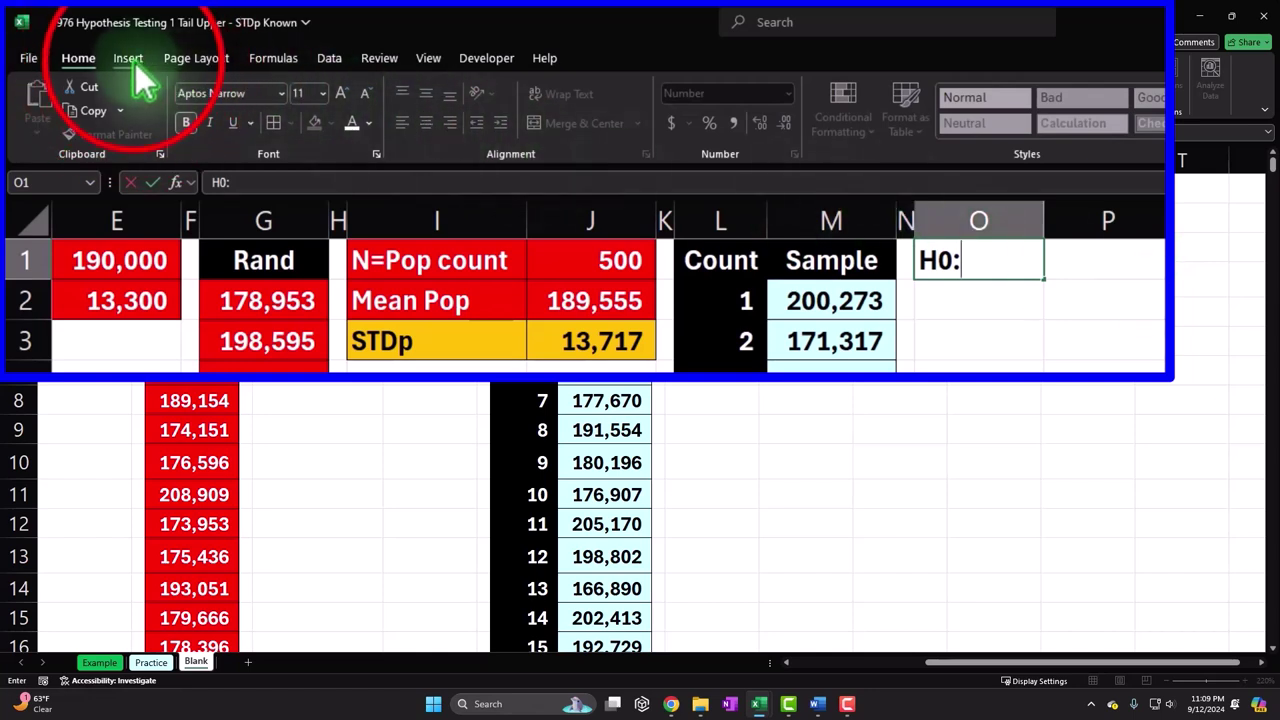
click(128, 58)
click(1086, 75)
click(732, 305)
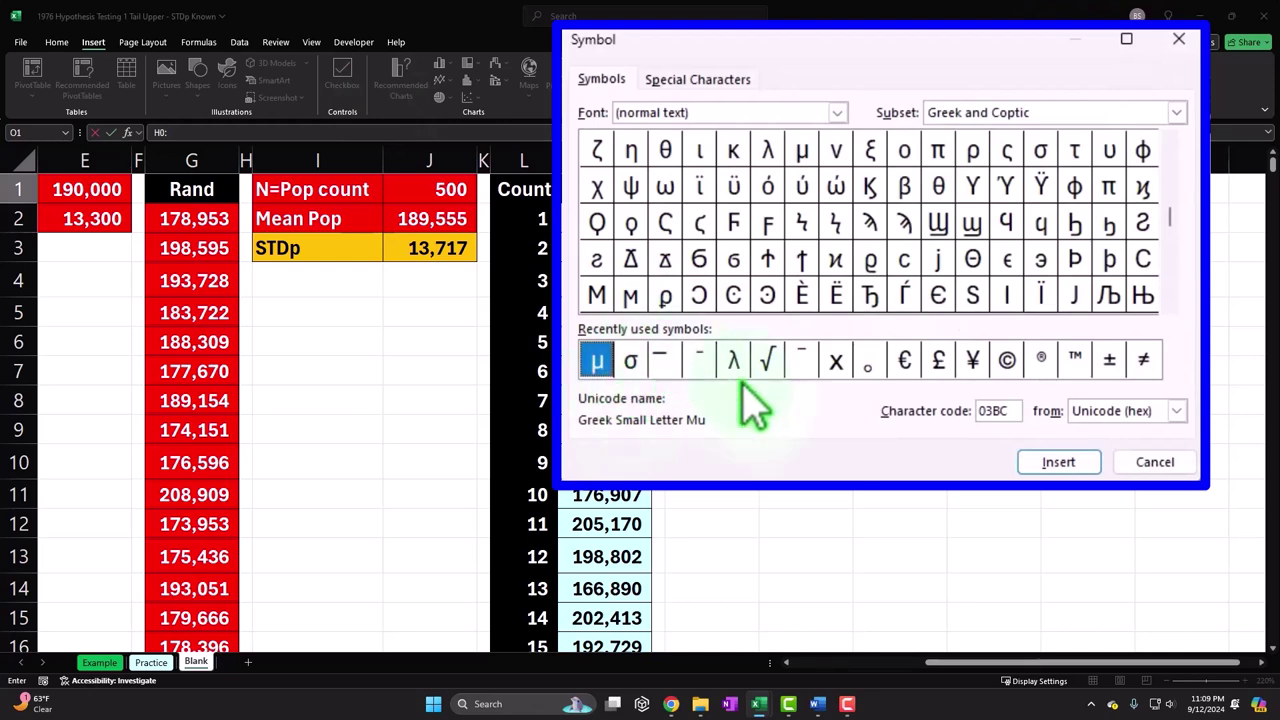
click(1068, 462)
click(1179, 39)
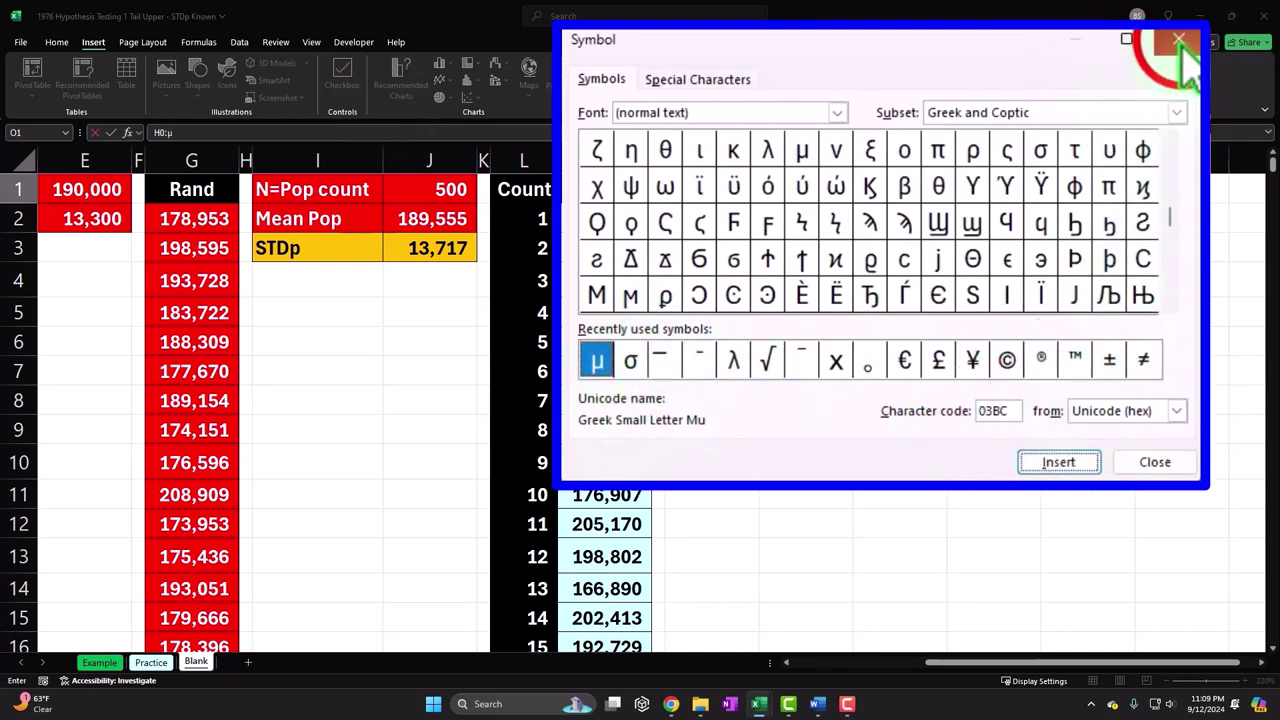
Format the 0 in H0 as a subscript through Format Cells
click(691, 190)
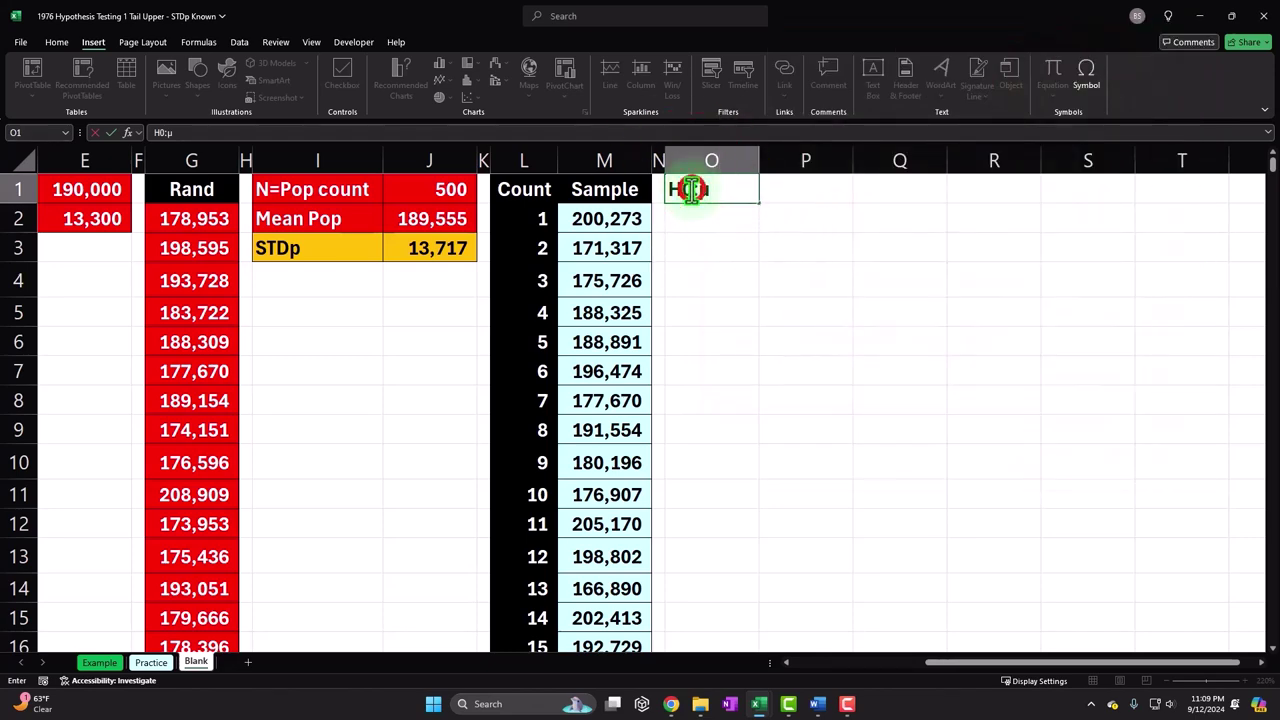
drag(689, 195, 683, 197)
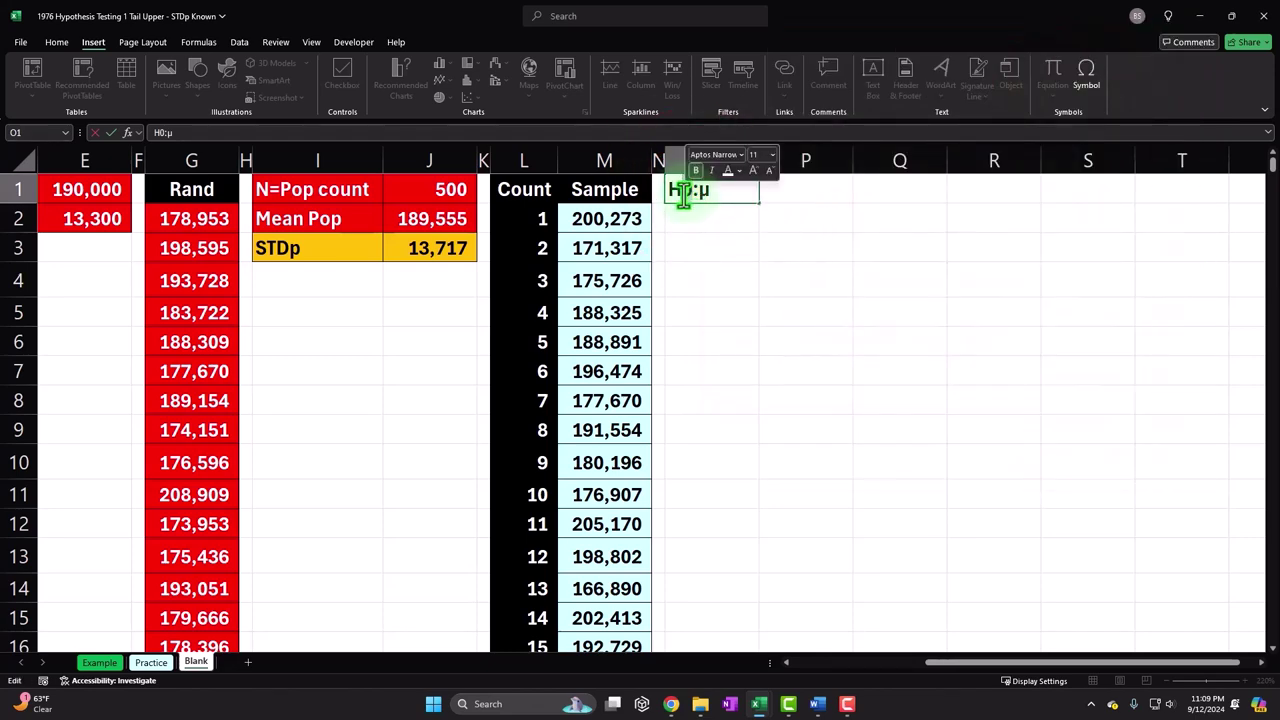
right_click(684, 196)
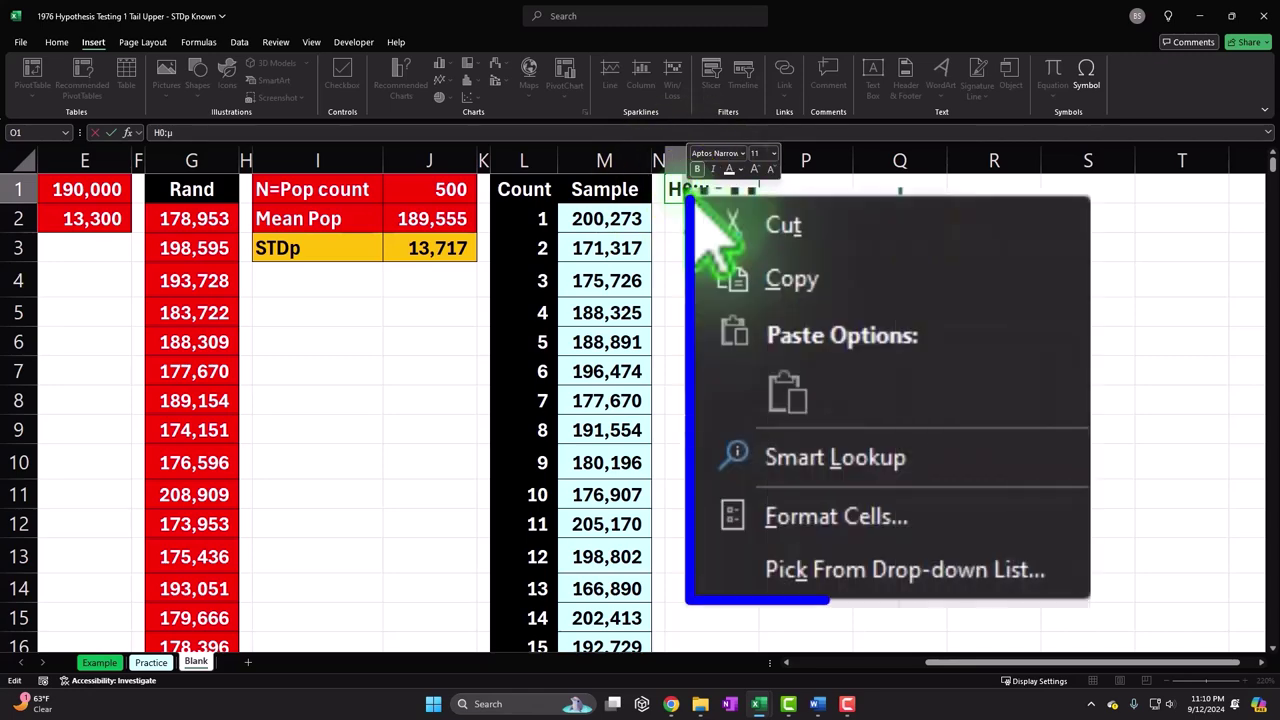
click(800, 516)
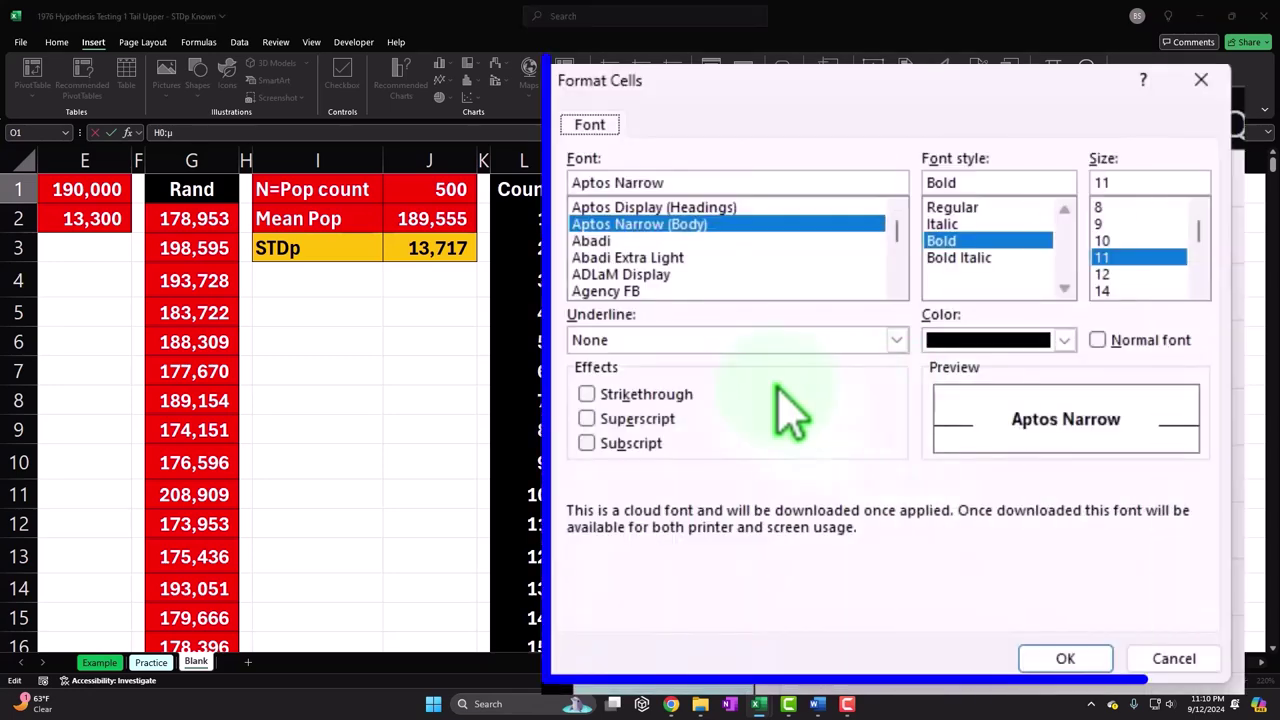
click(640, 445)
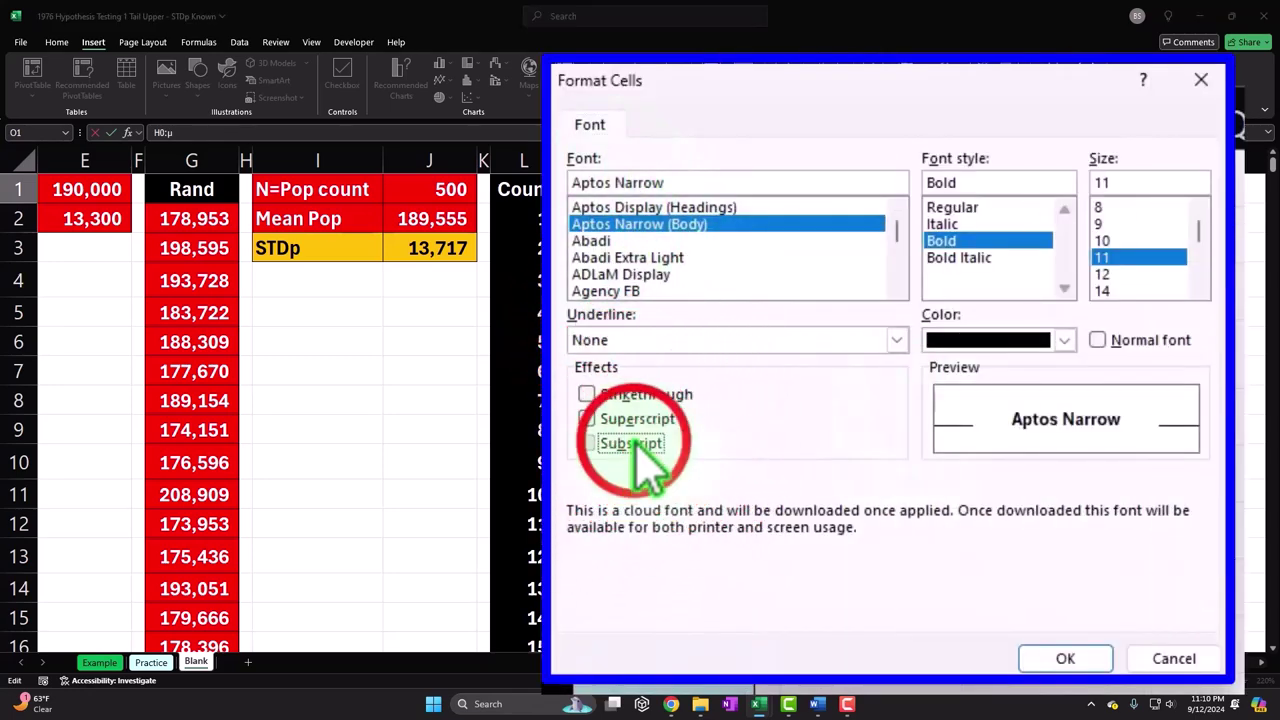
click(1040, 658)
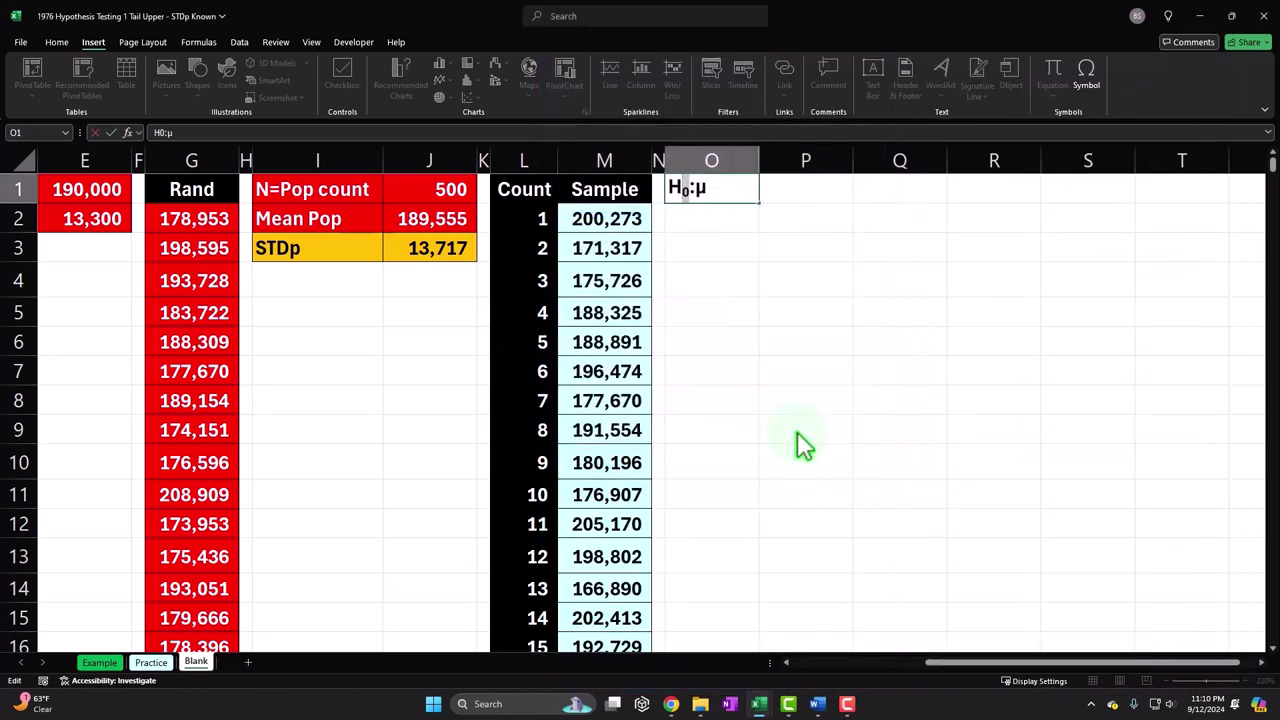
Commit the H₀:μ label in O1 and enter <= in P1
key(Return)
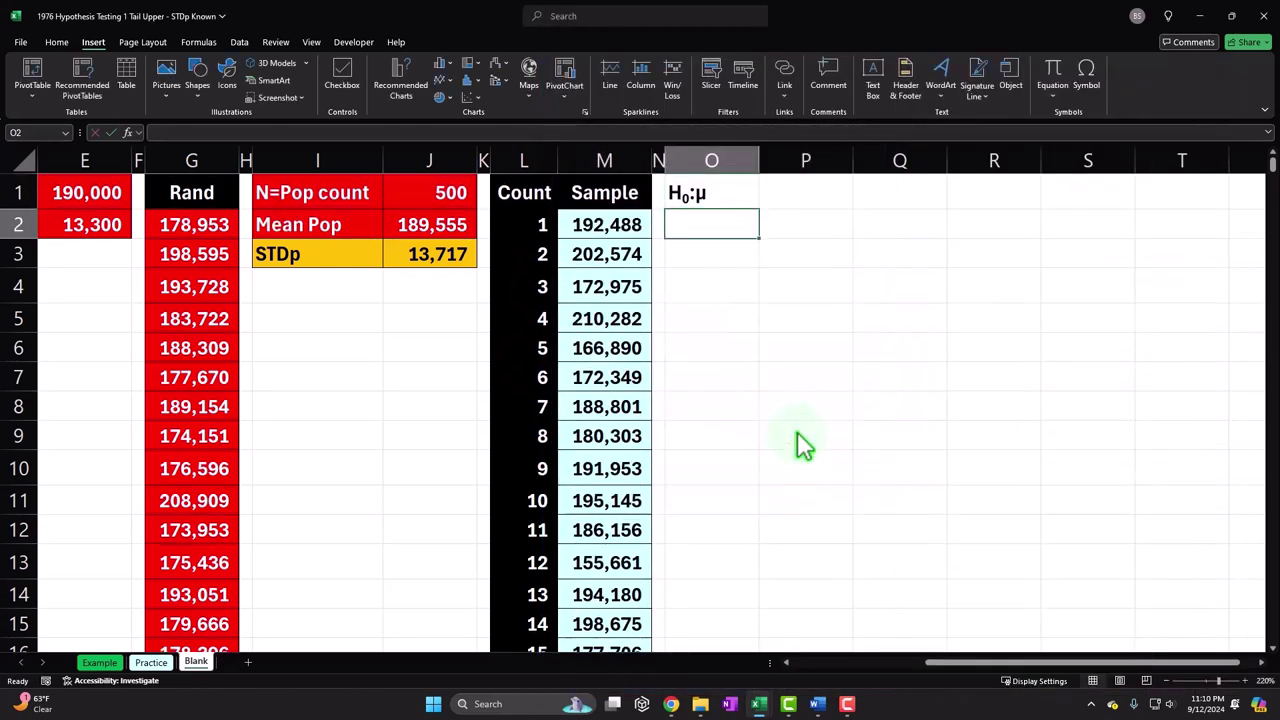
key(Right)
key(Up)
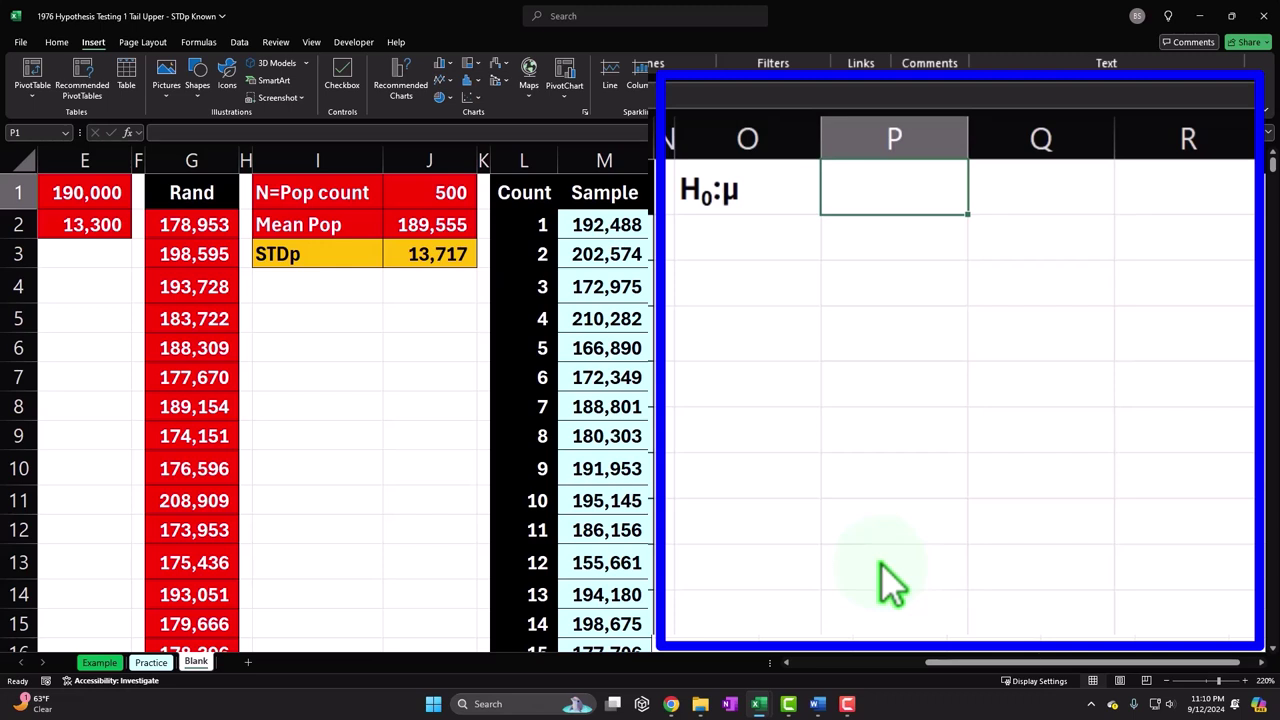
text(<=)
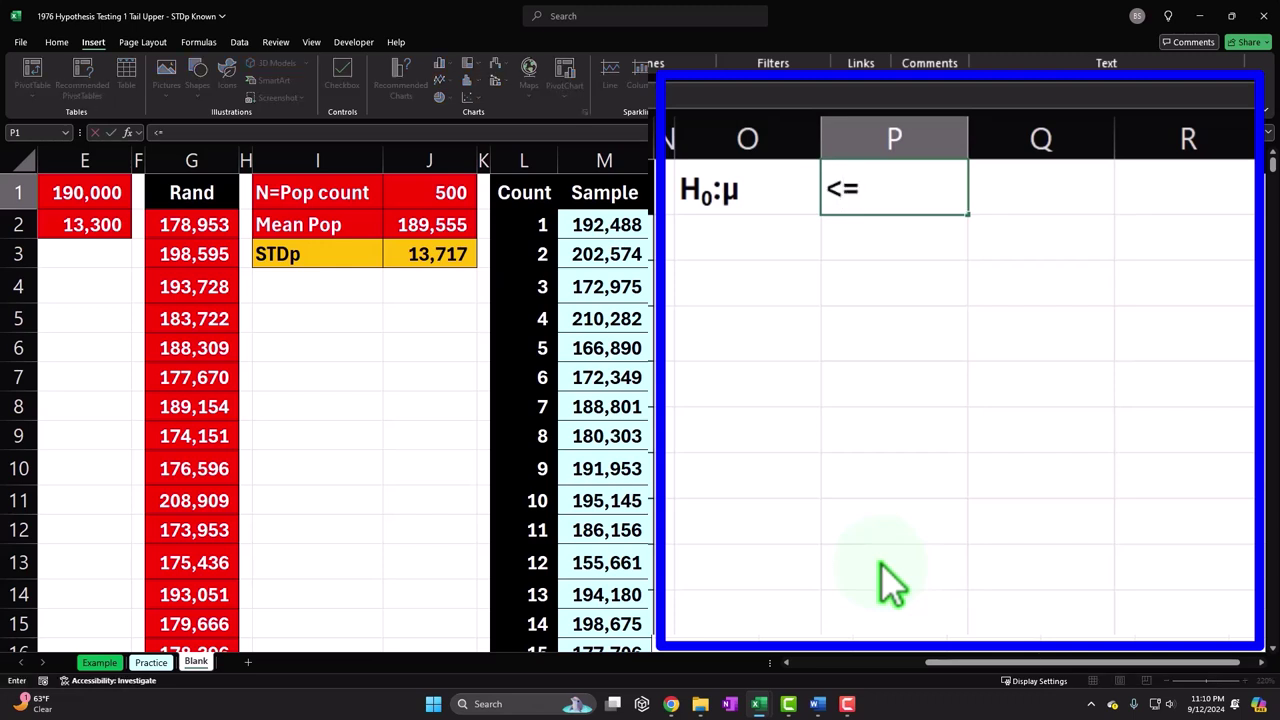
key(Tab)
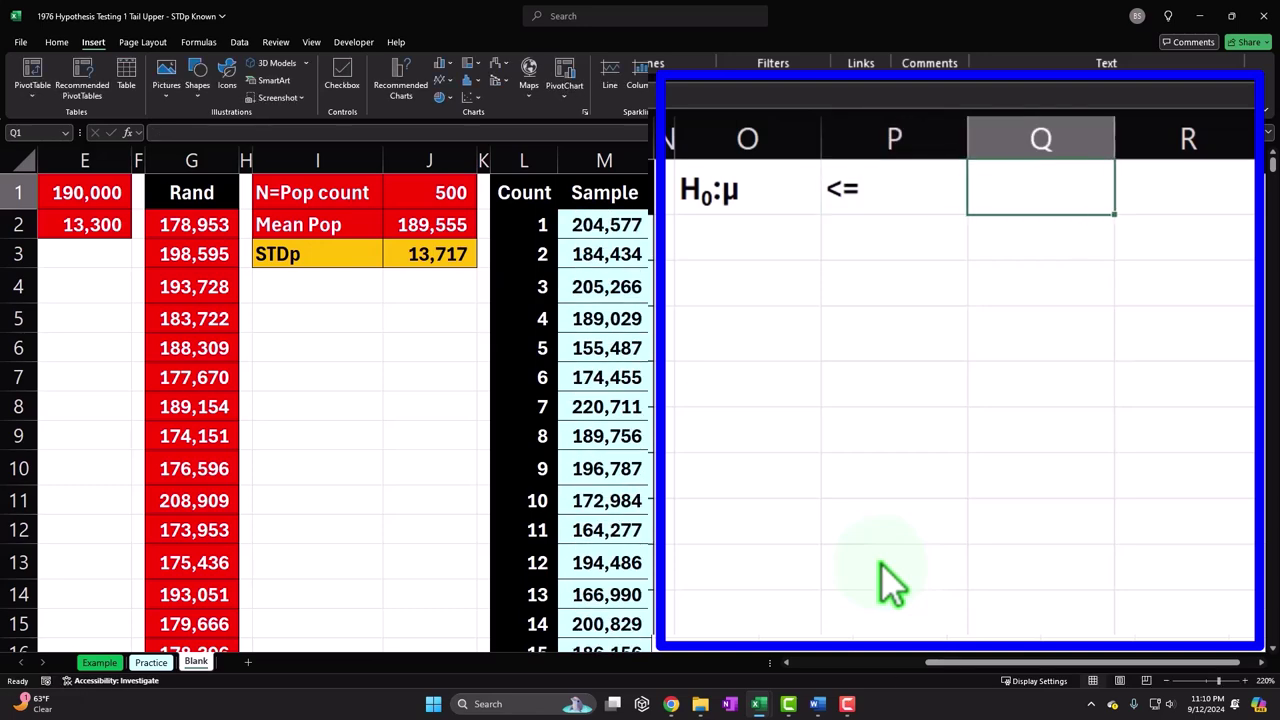
Link Q1 to the national mean with =B4 so it shows 180,000
text(=)
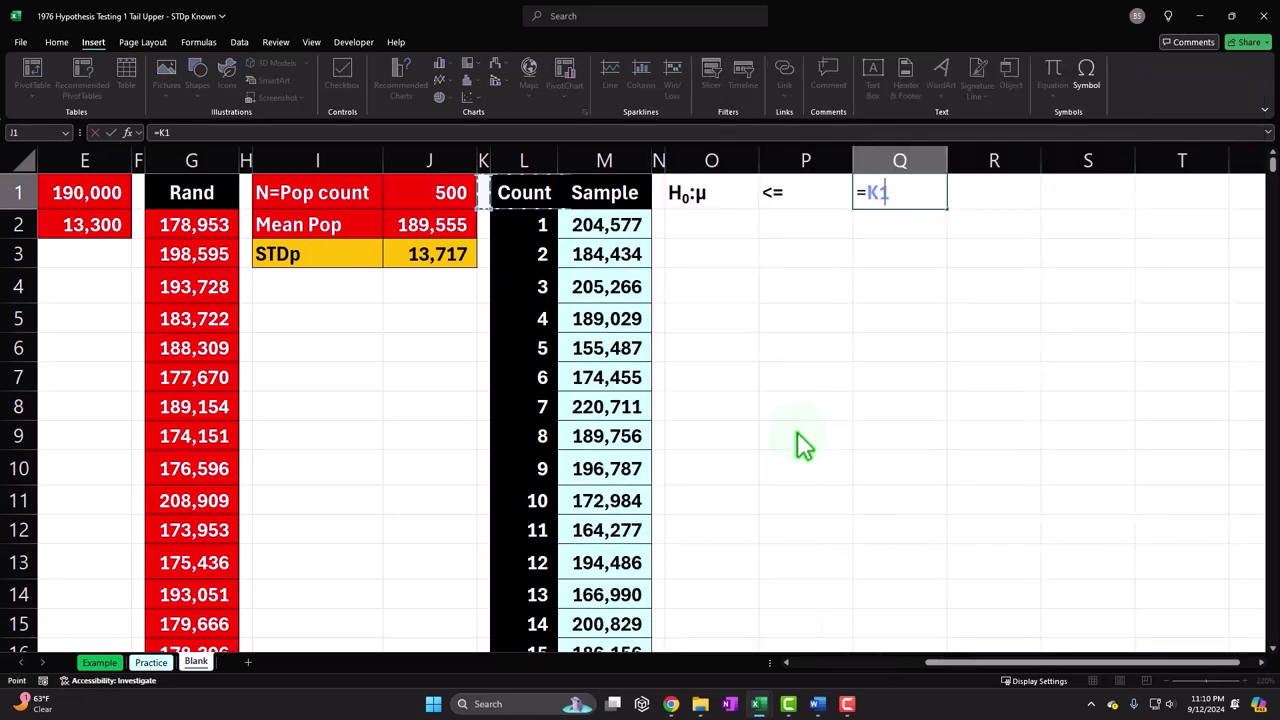
key(Home)
key(Down)
key(Down)
key(Down)
key(Return)
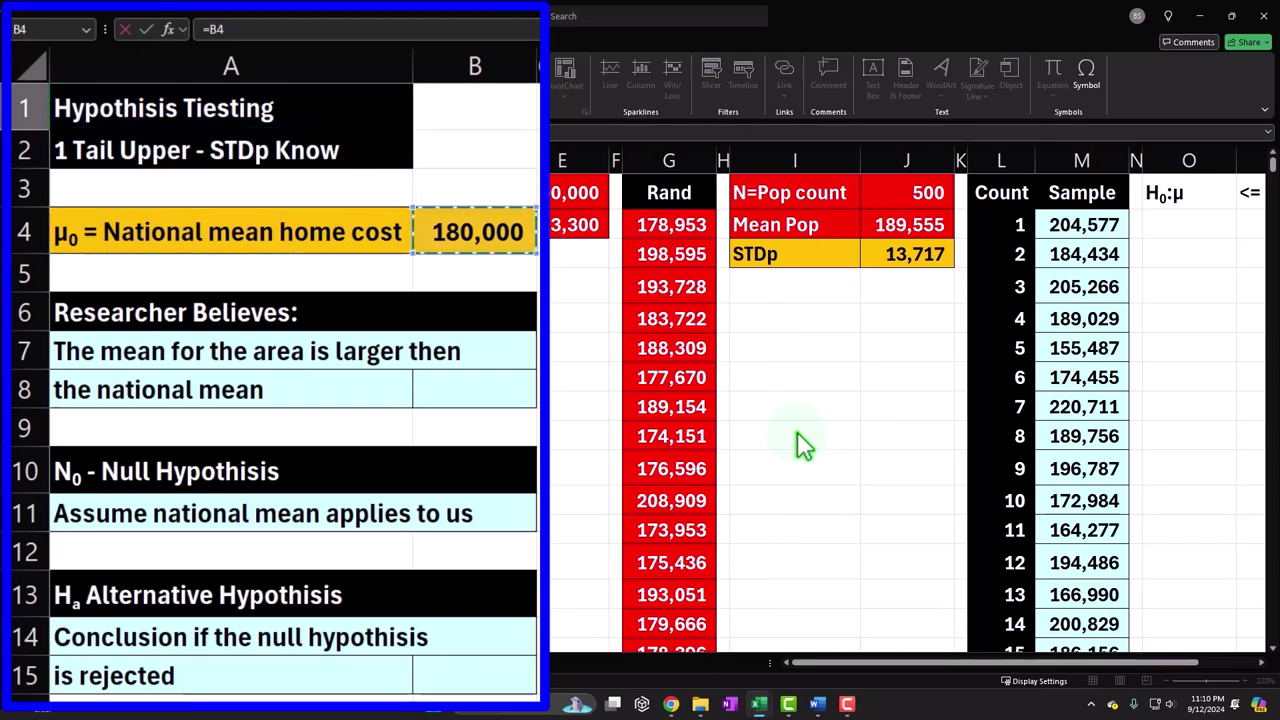
key(Left)
key(Left)
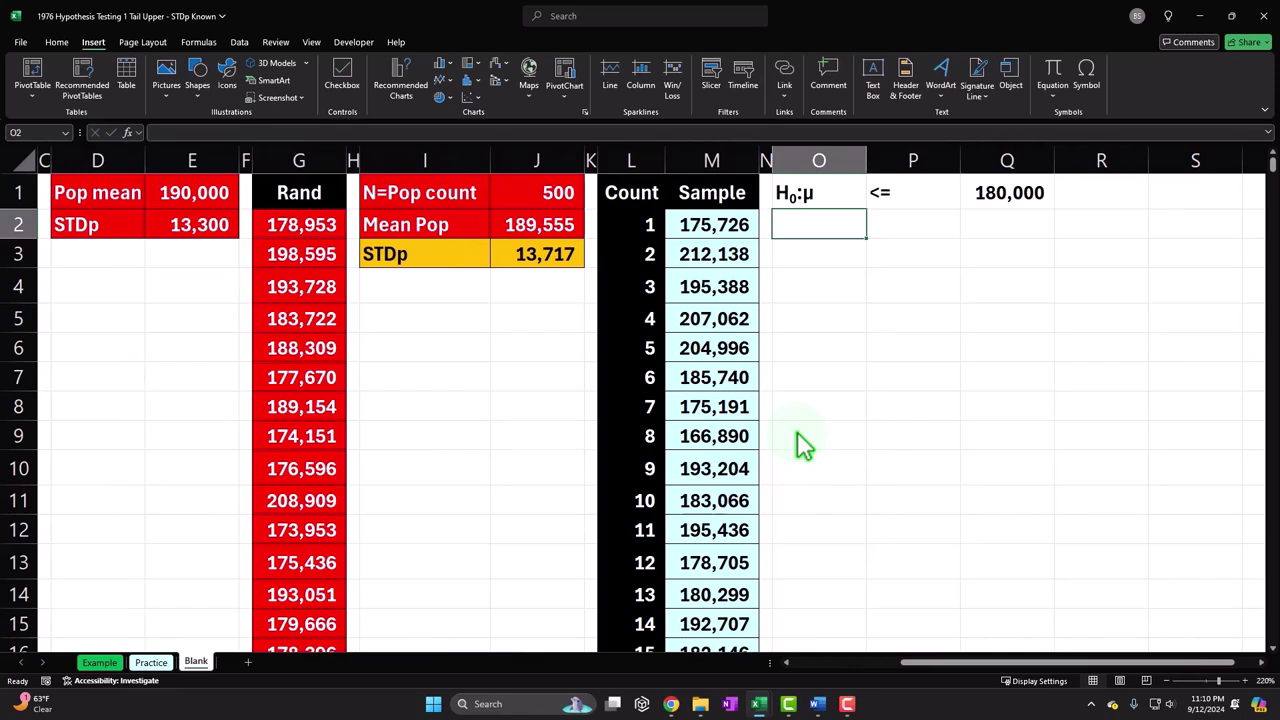
Enter Ha: in O2 and add the Greek letter μ from Insert > Symbol
text(H)
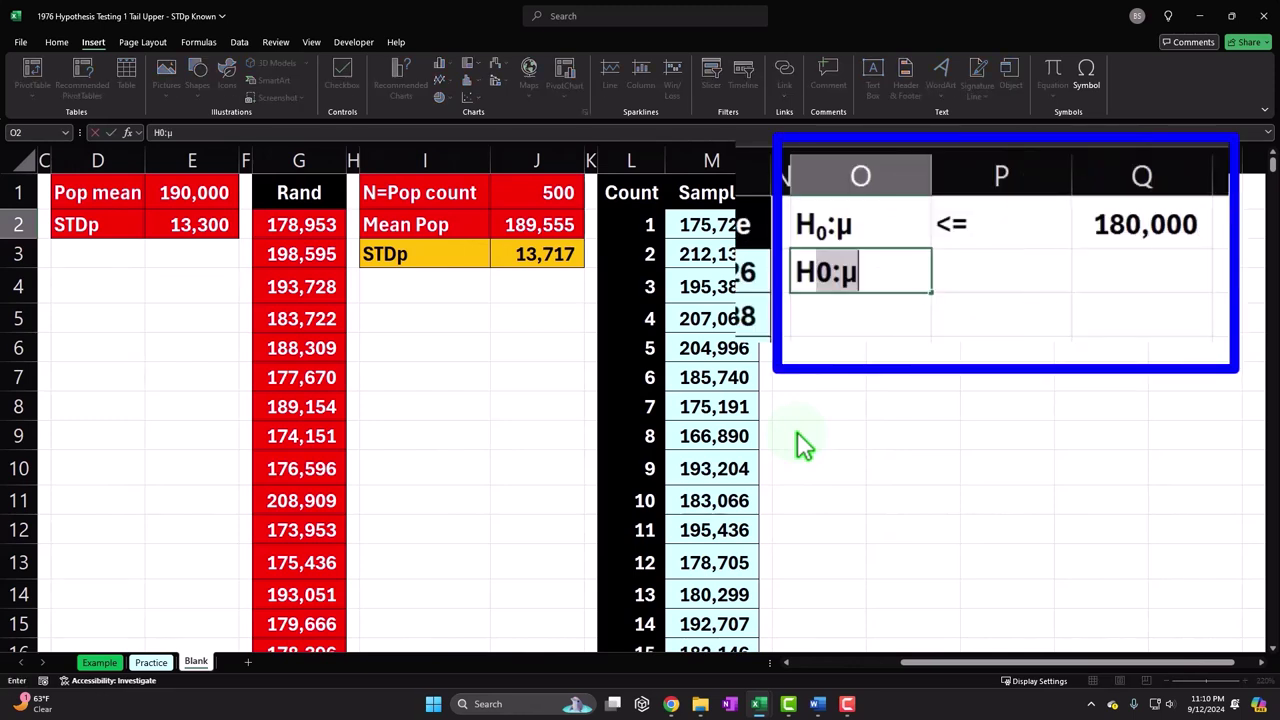
text(a)
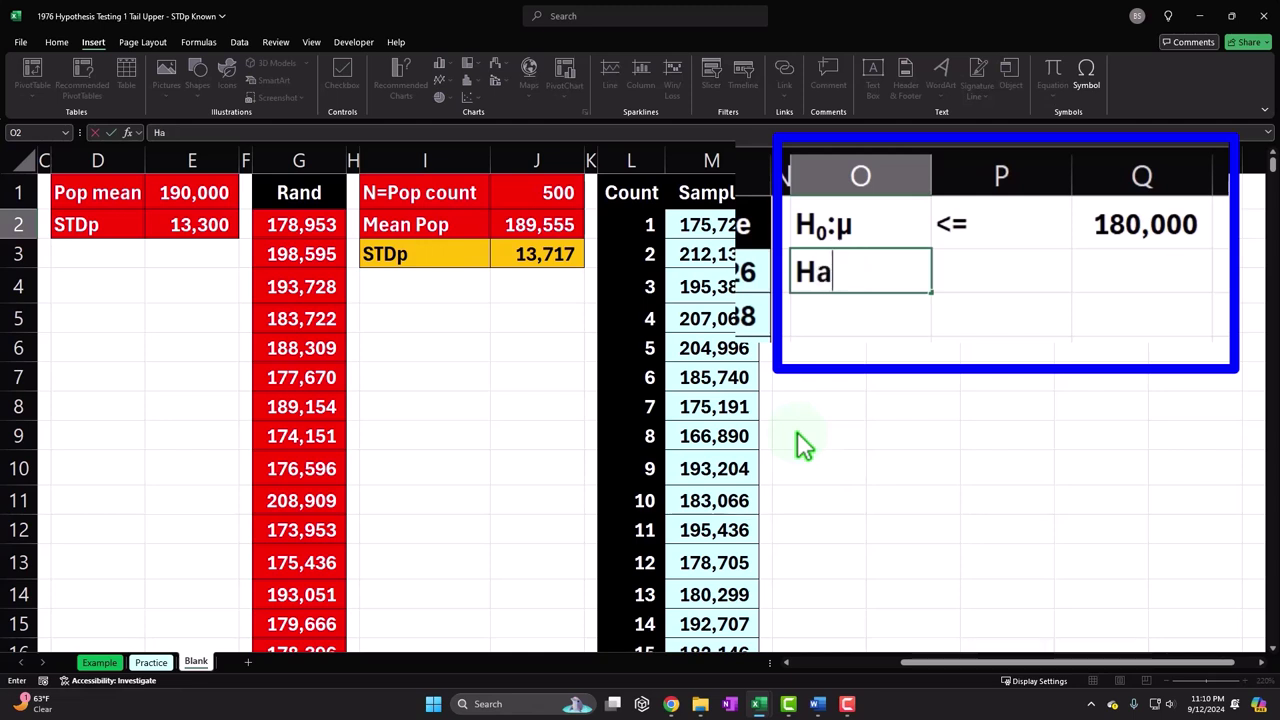
text(:)
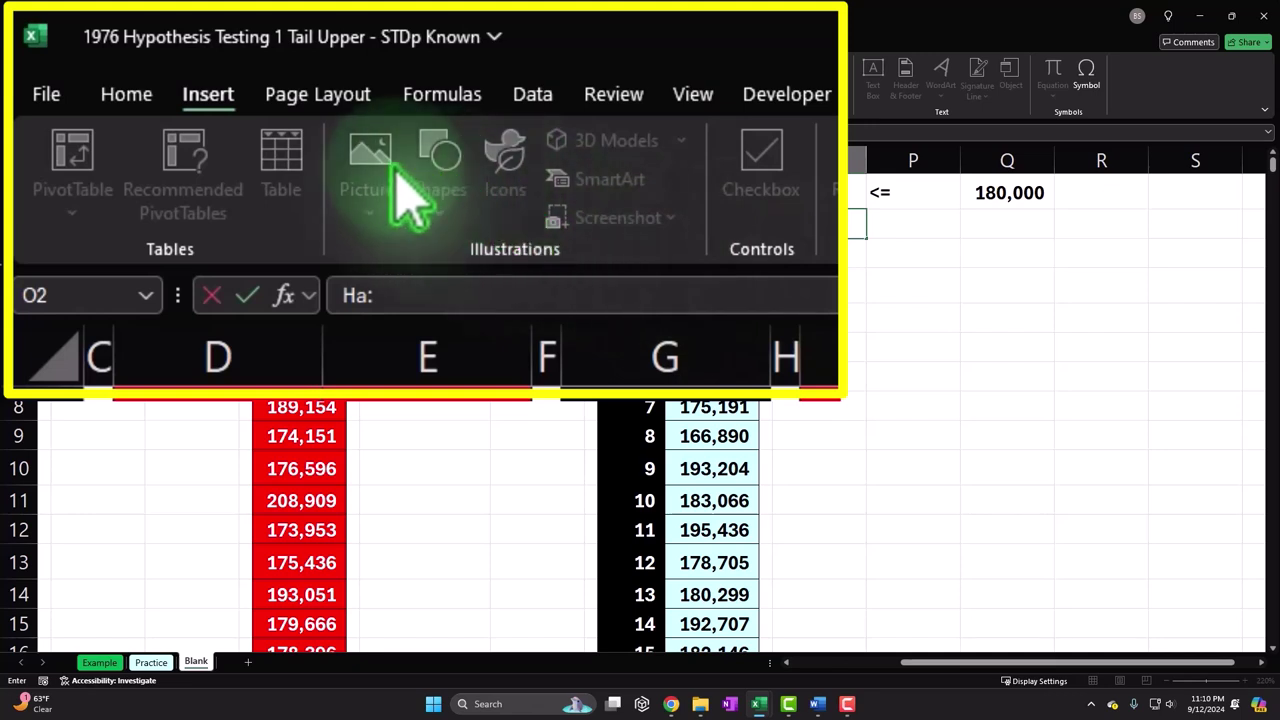
click(216, 110)
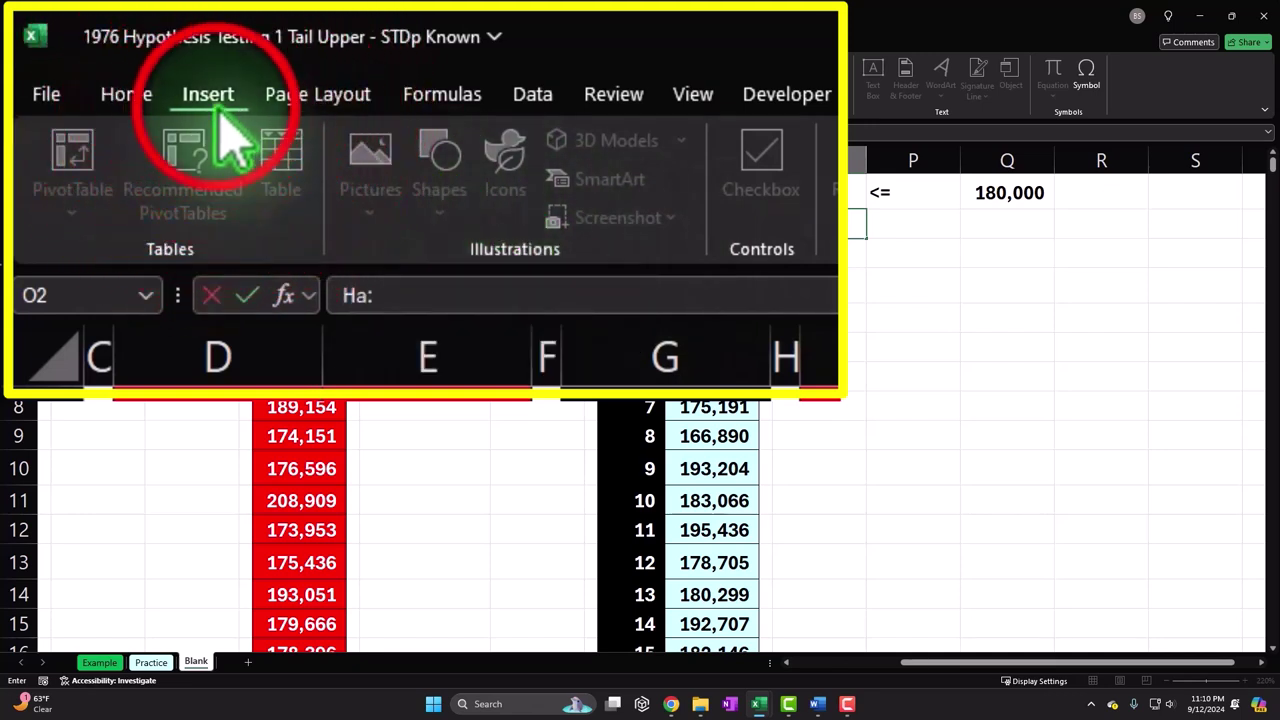
click(1088, 78)
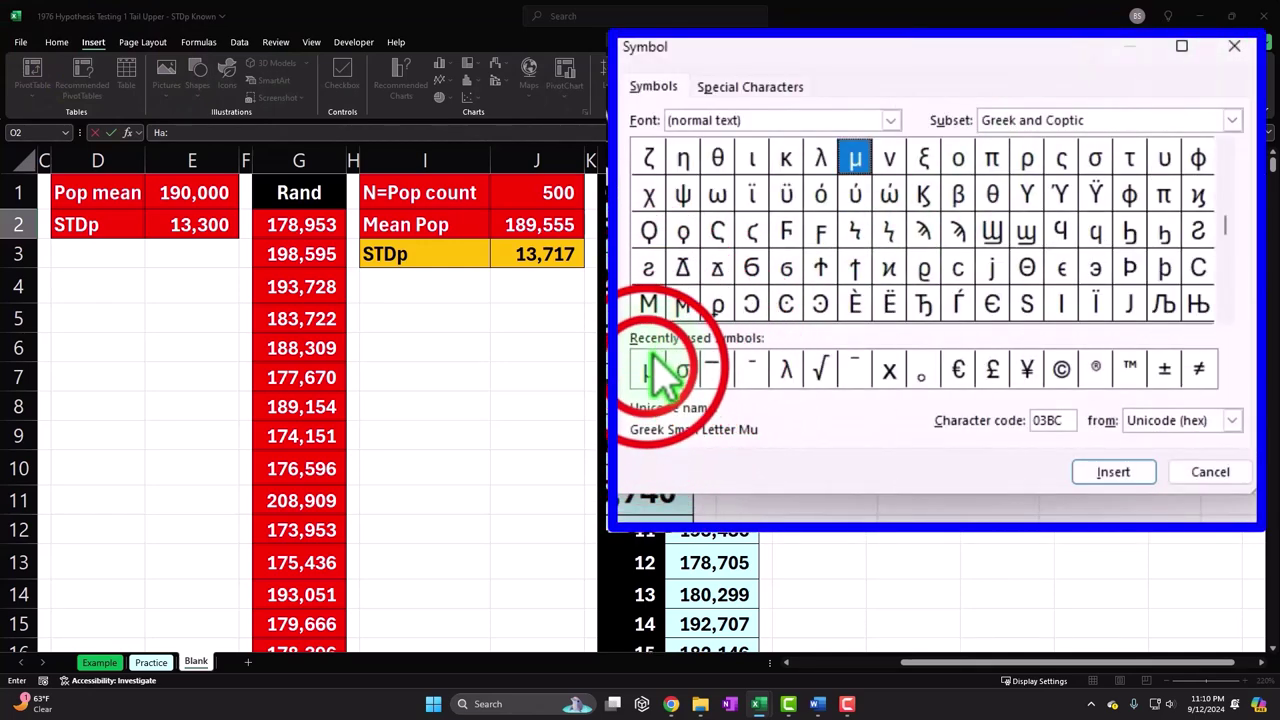
double_click(648, 370)
click(1100, 472)
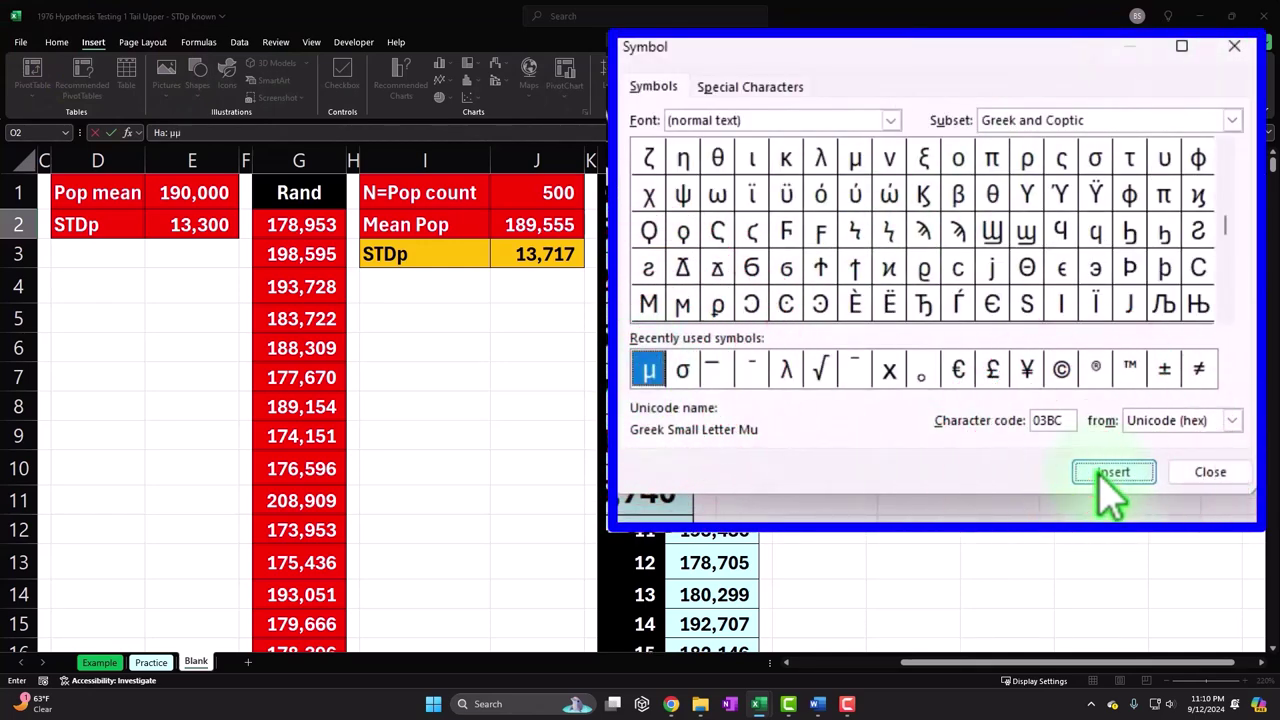
click(1234, 46)
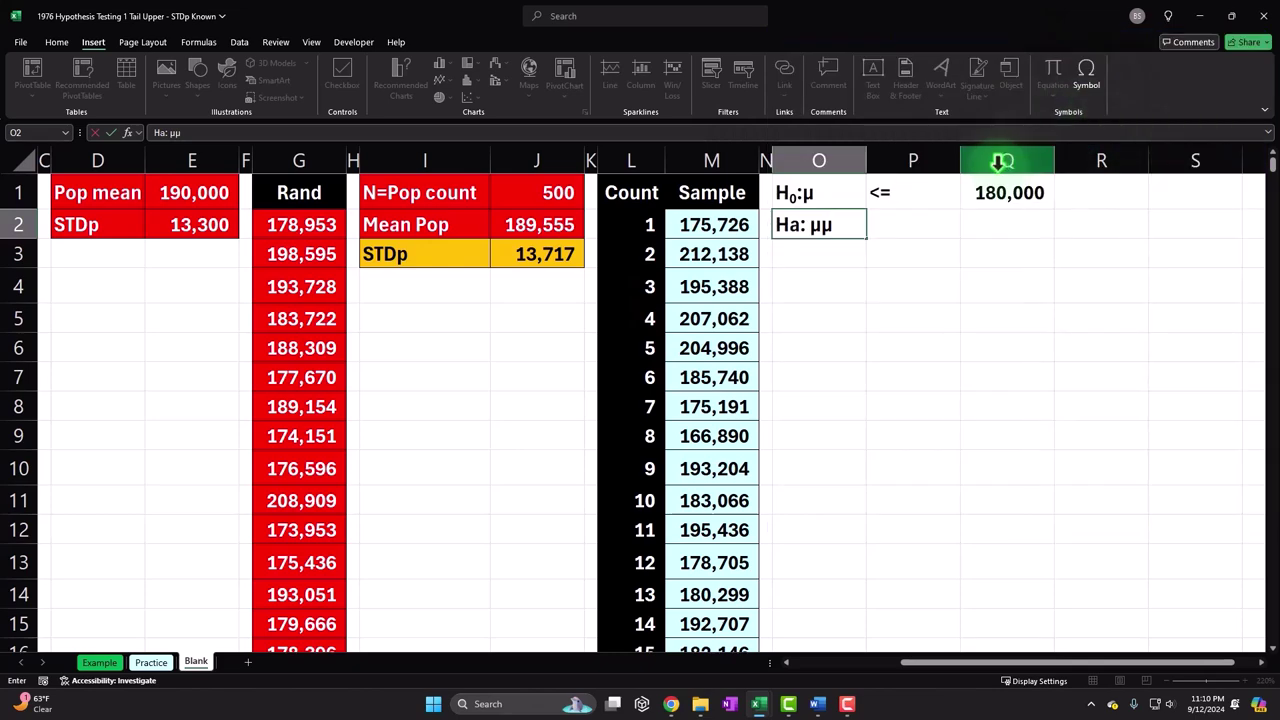
Set the a in Ha to subscript in the Format Cells font settings
click(792, 226)
right_click(760, 226)
click(760, 226)
right_click(762, 228)
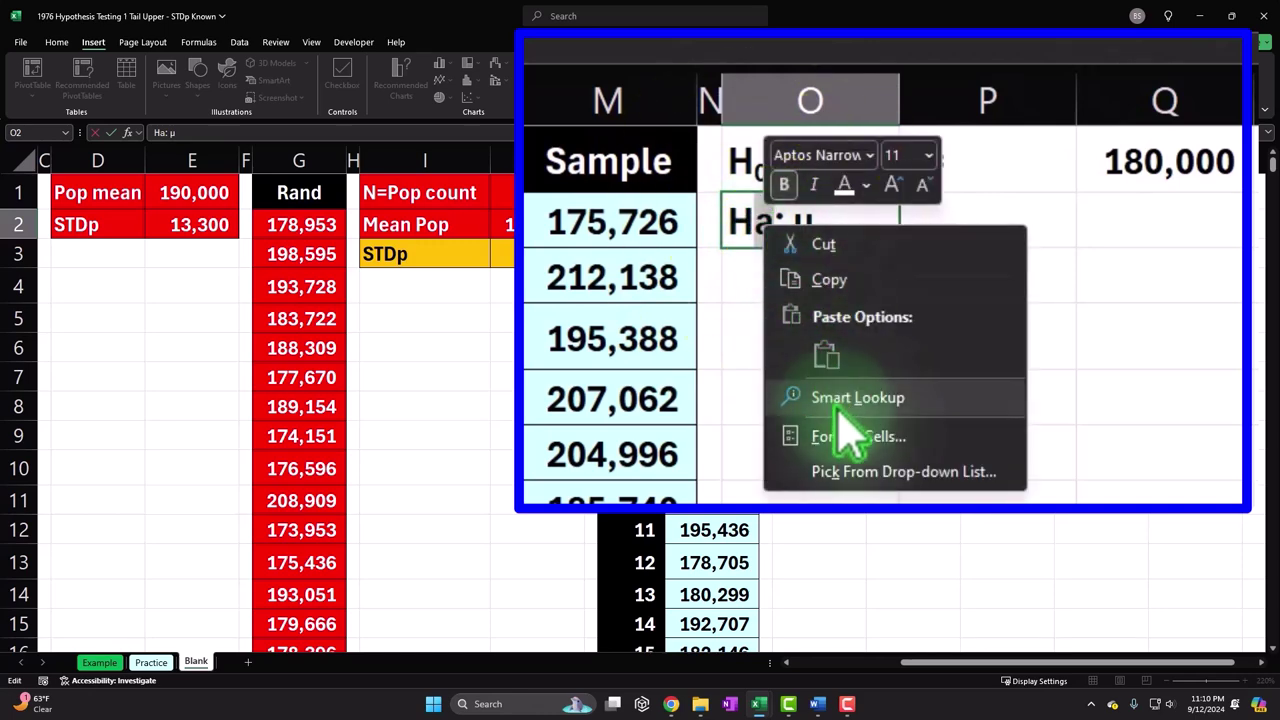
click(845, 338)
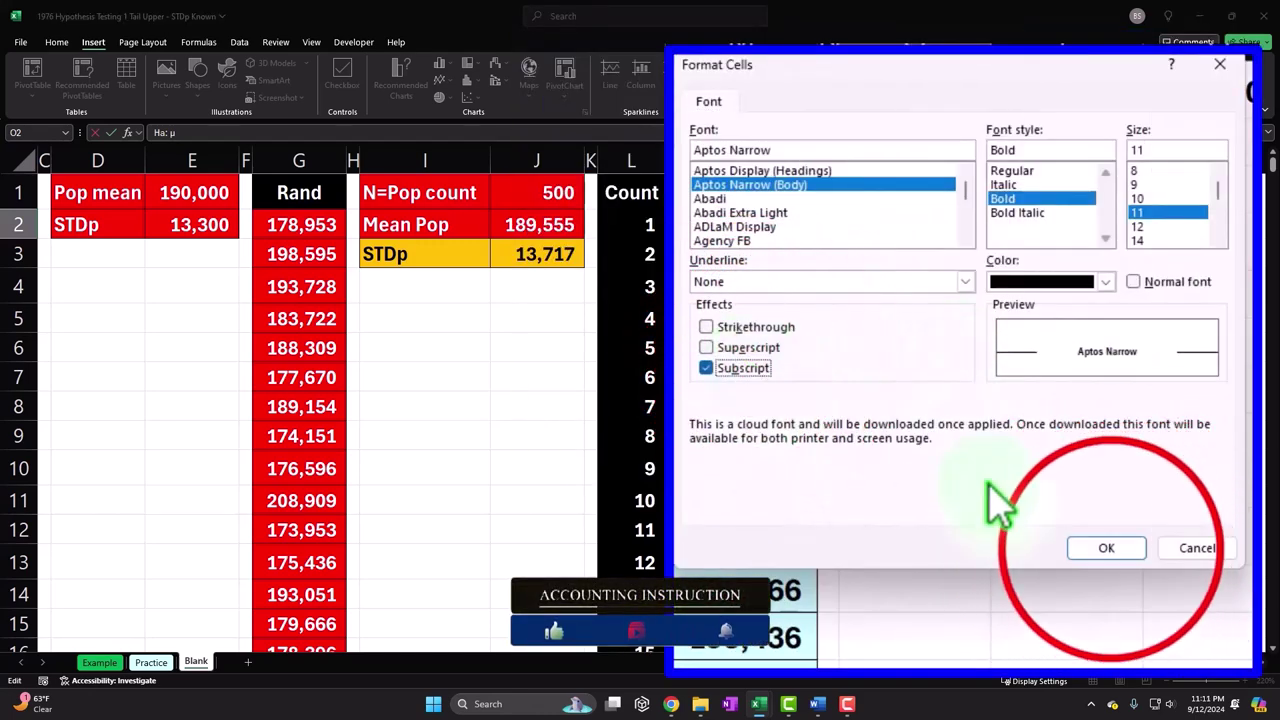
click(1106, 548)
Confirm the Ha: μ label and enter > in P2
key(Return)
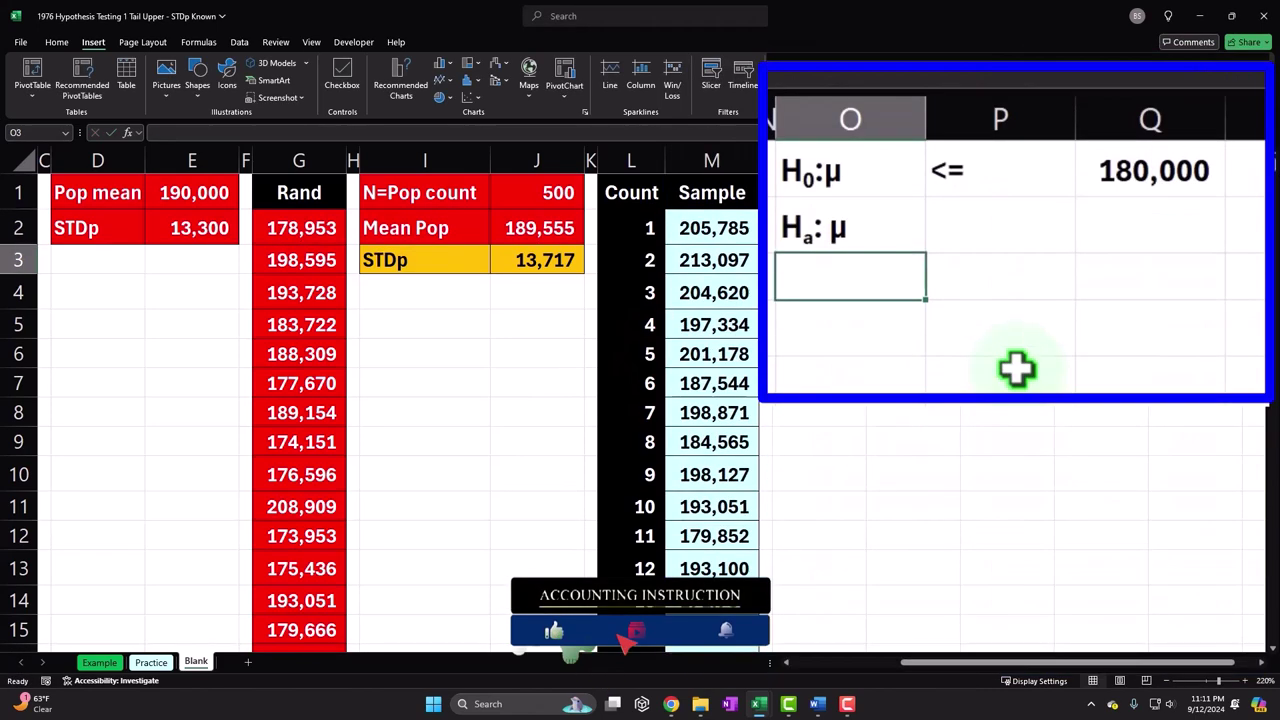
key(Up)
key(Right)
key(Up)
key(Down)
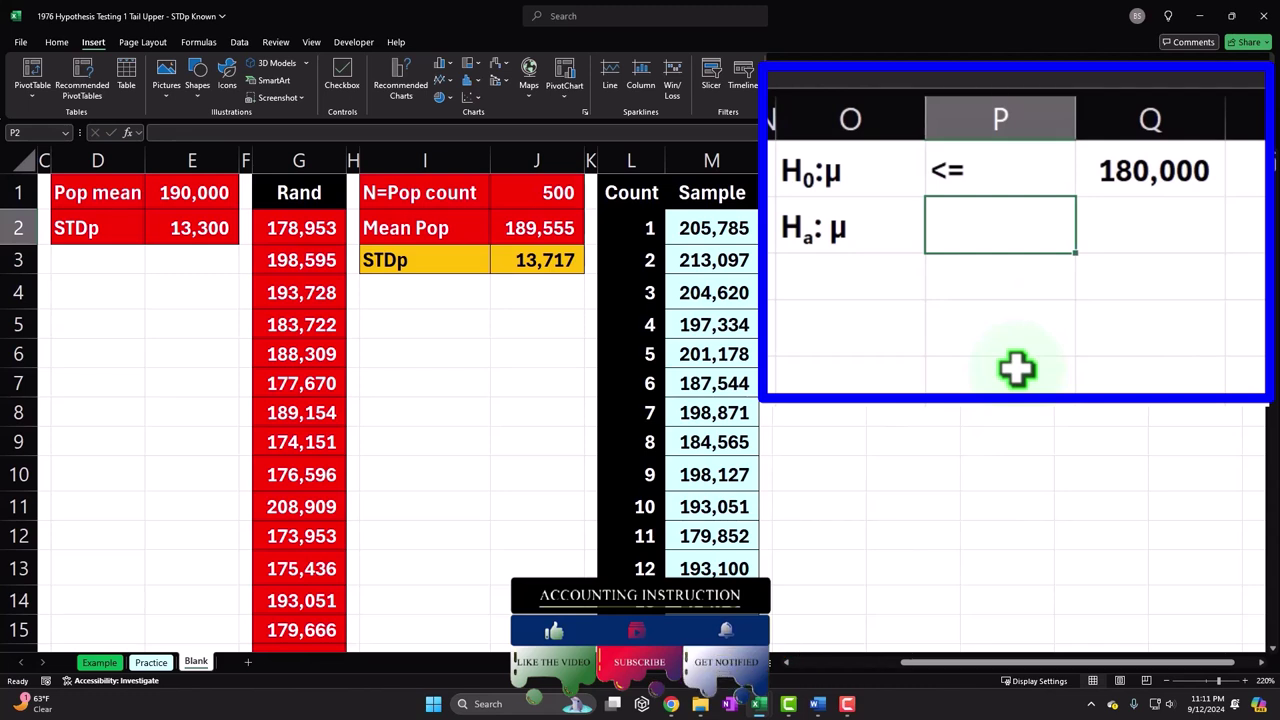
text(>)
key(Return)
Link Q2 to Q1 with =Q1 so it shows 180,000
key(Up)
key(Right)
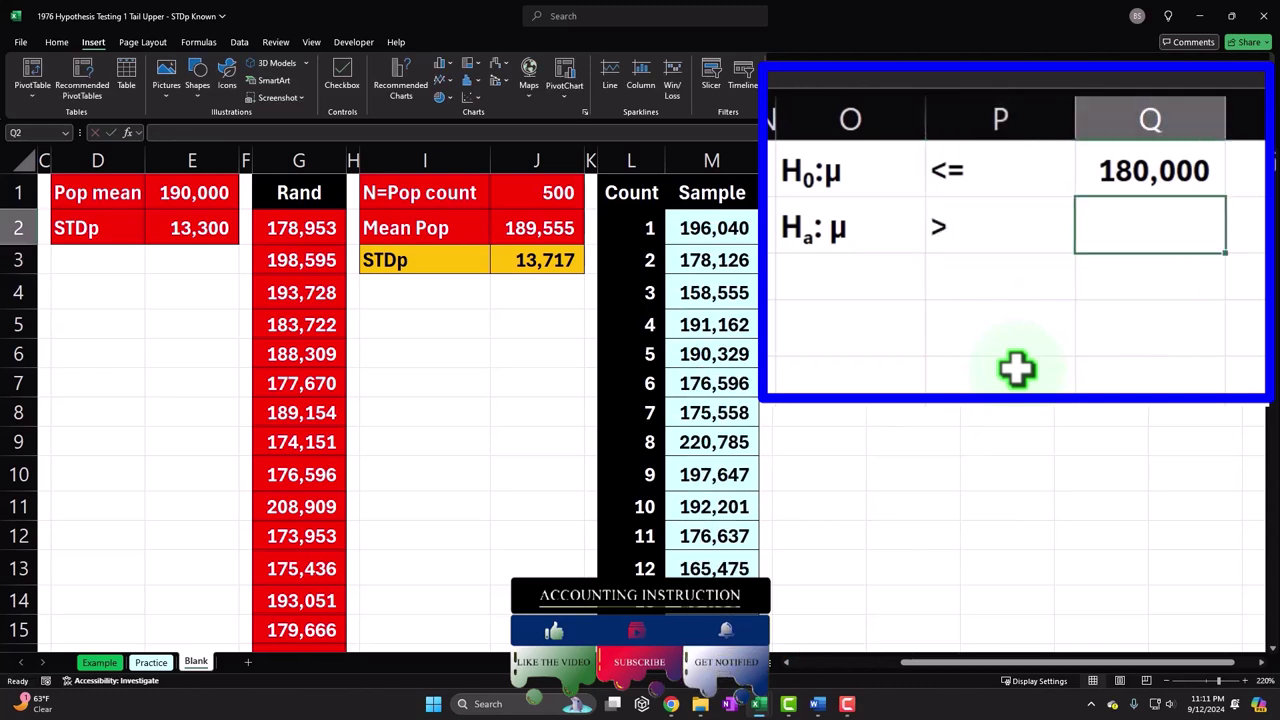
text(=)
key(Up)
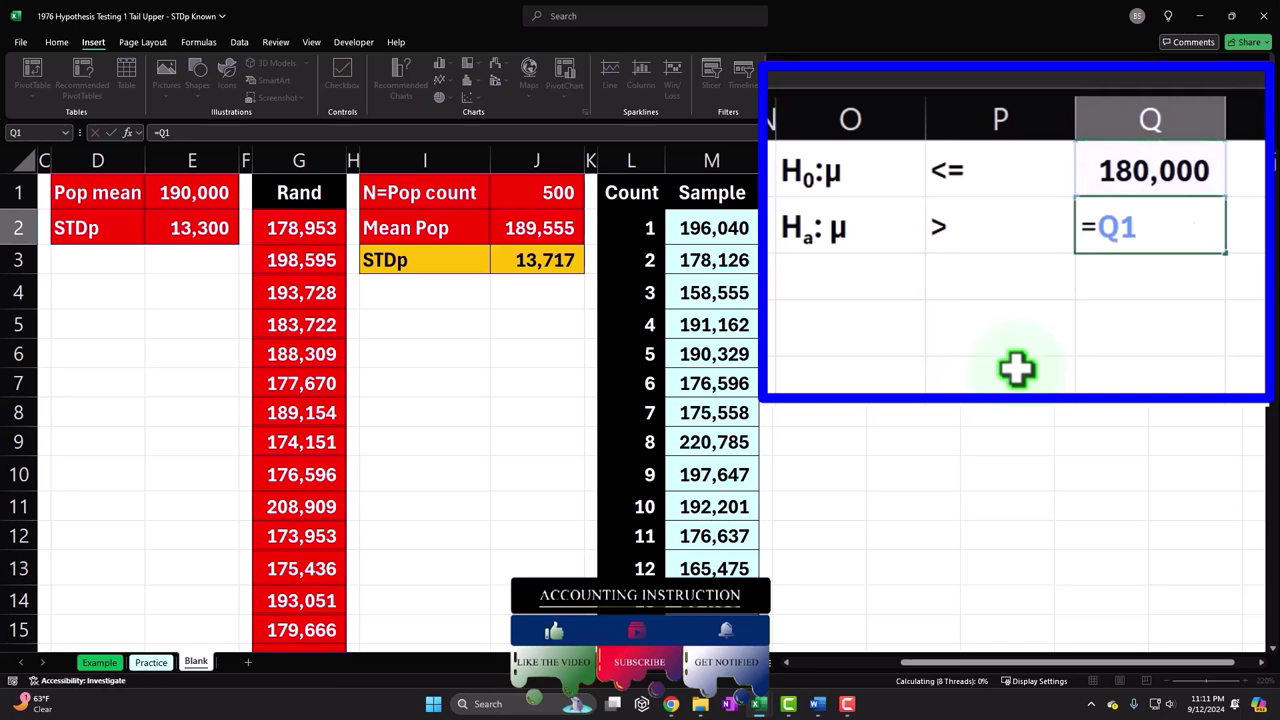
key(Return)
Centre the <= and > symbols in P1:P2
drag(912, 194, 912, 228)
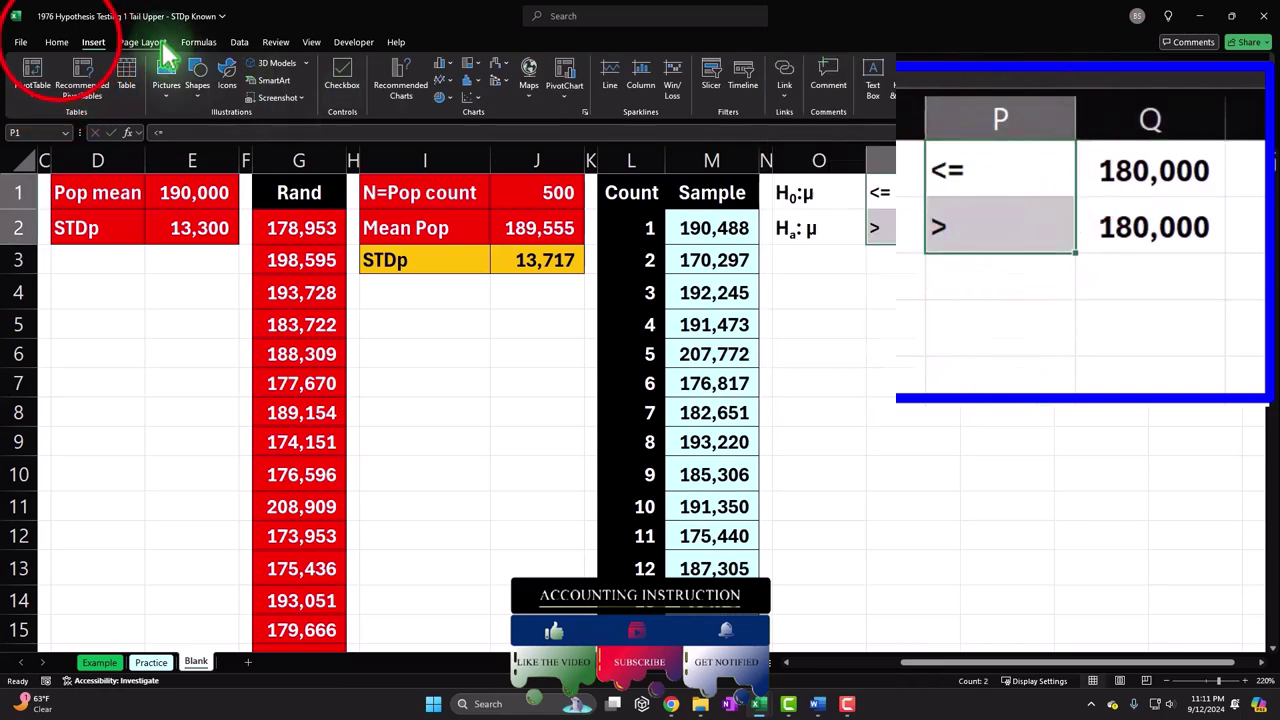
click(56, 41)
click(630, 181)
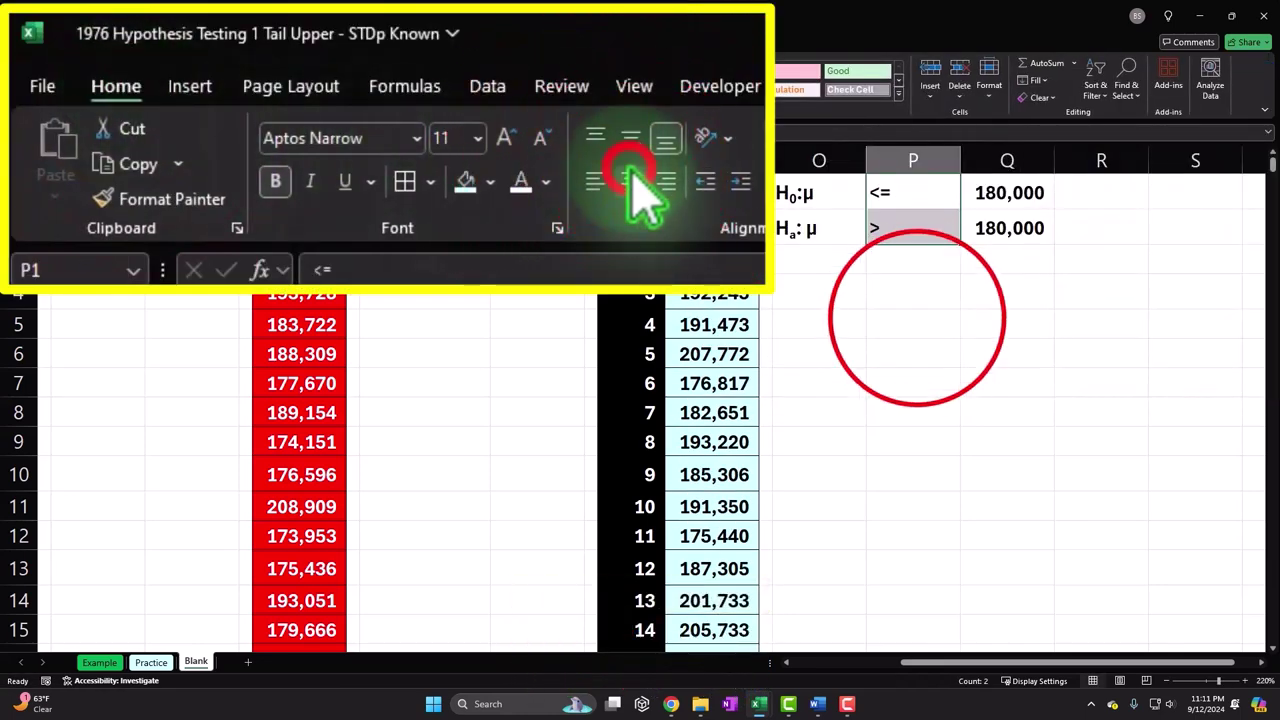
click(917, 318)
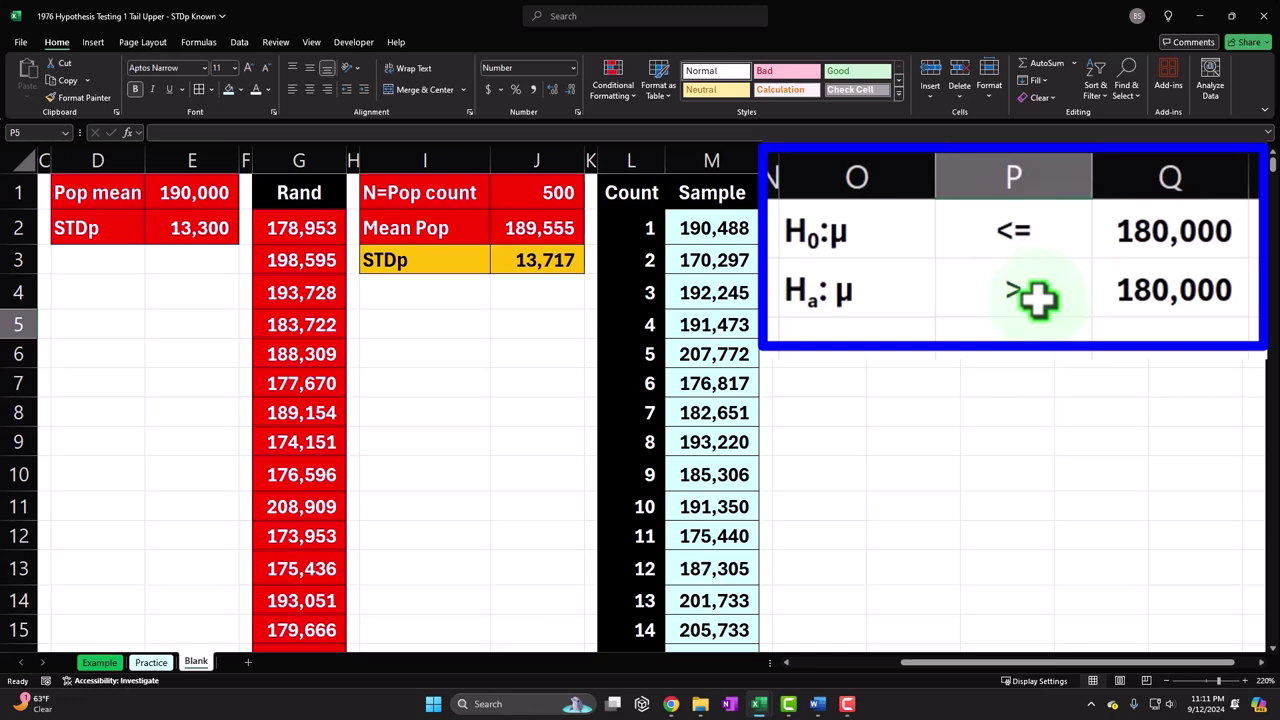
Narrow column P to fit the symbols and give O1:Q2 a light blue fill
click(1087, 178)
drag(1087, 178, 1016, 176)
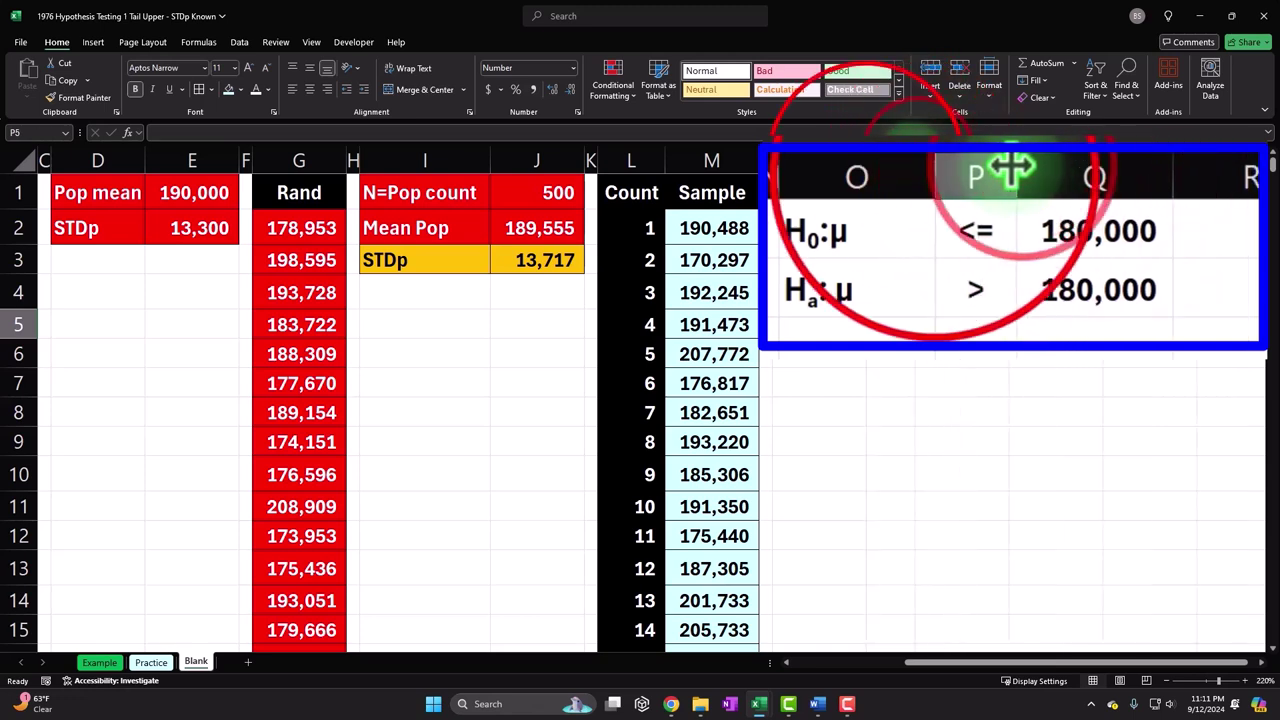
drag(794, 191, 917, 225)
right_click(917, 225)
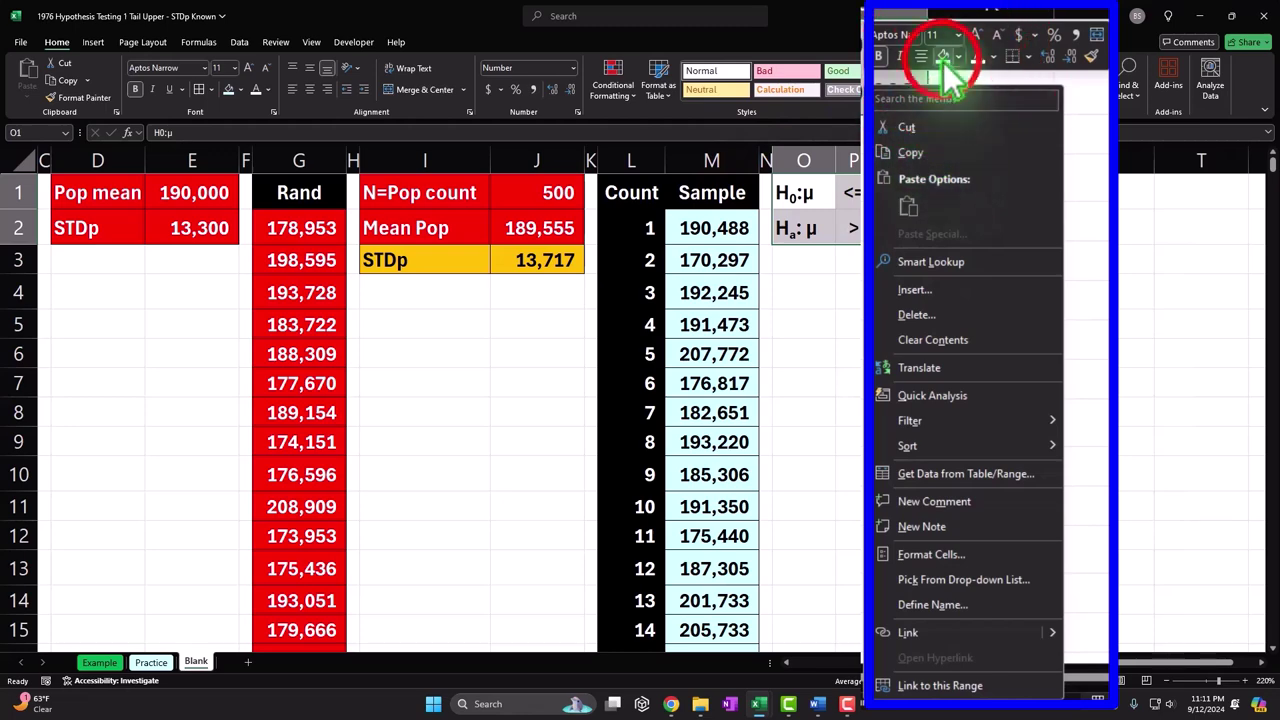
click(943, 57)
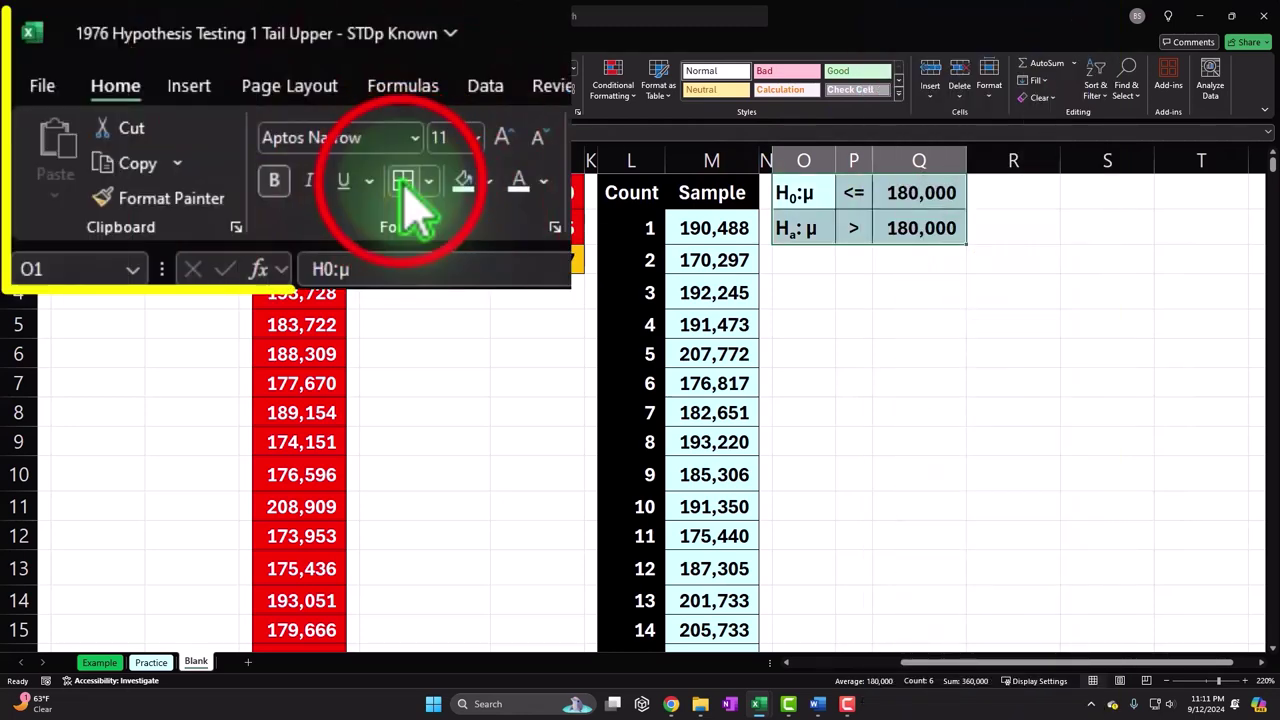
click(818, 290)
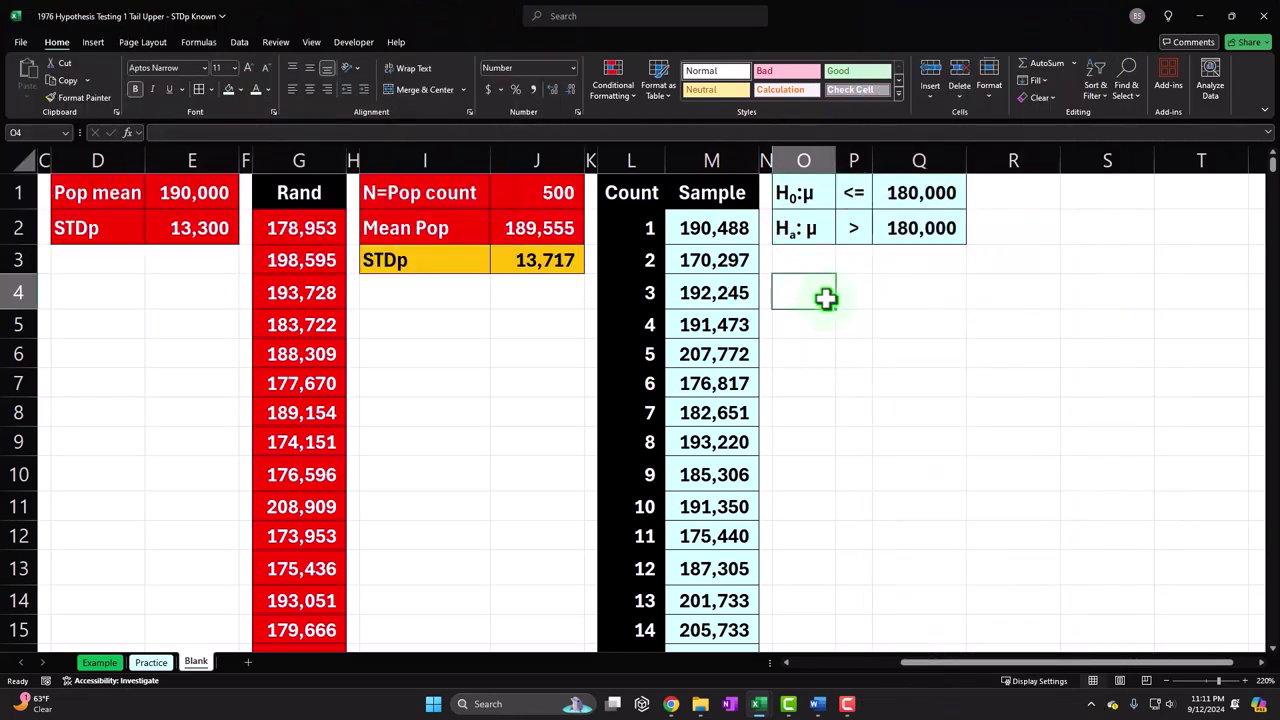
Enter the a=alpha label in O4 and the value .05 in Q4
text(a)
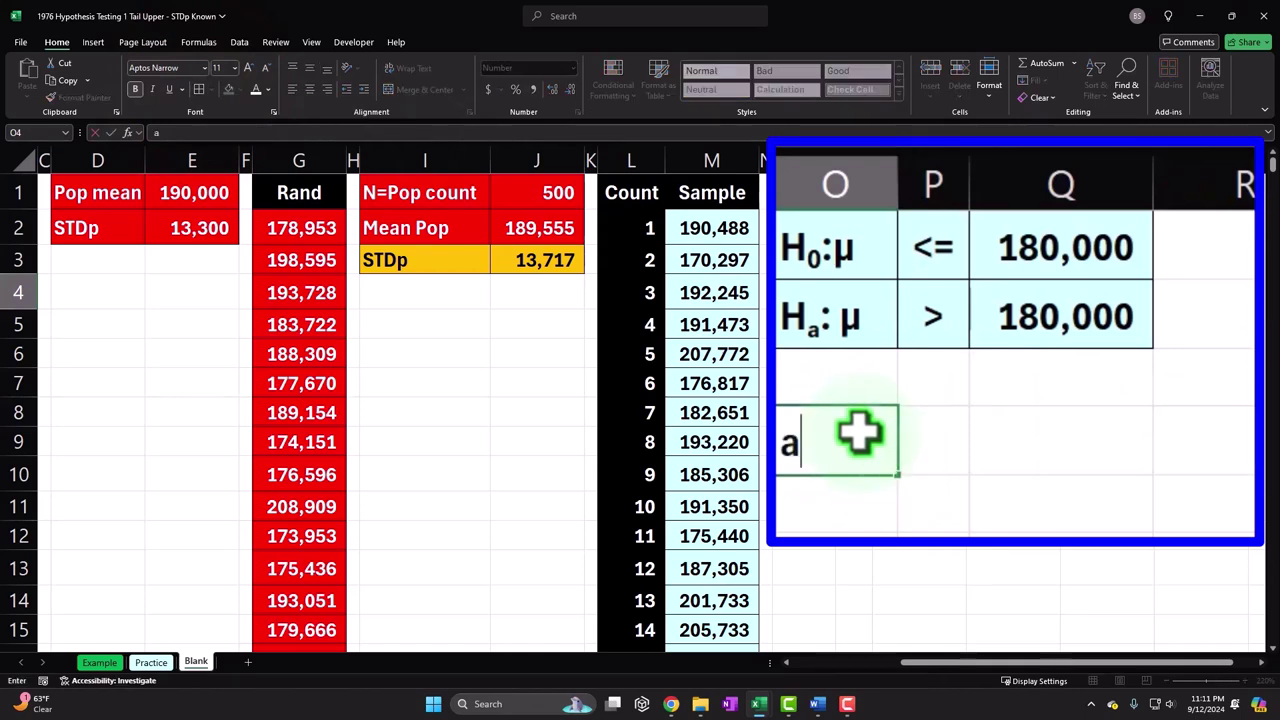
text(=alph)
key(Tab)
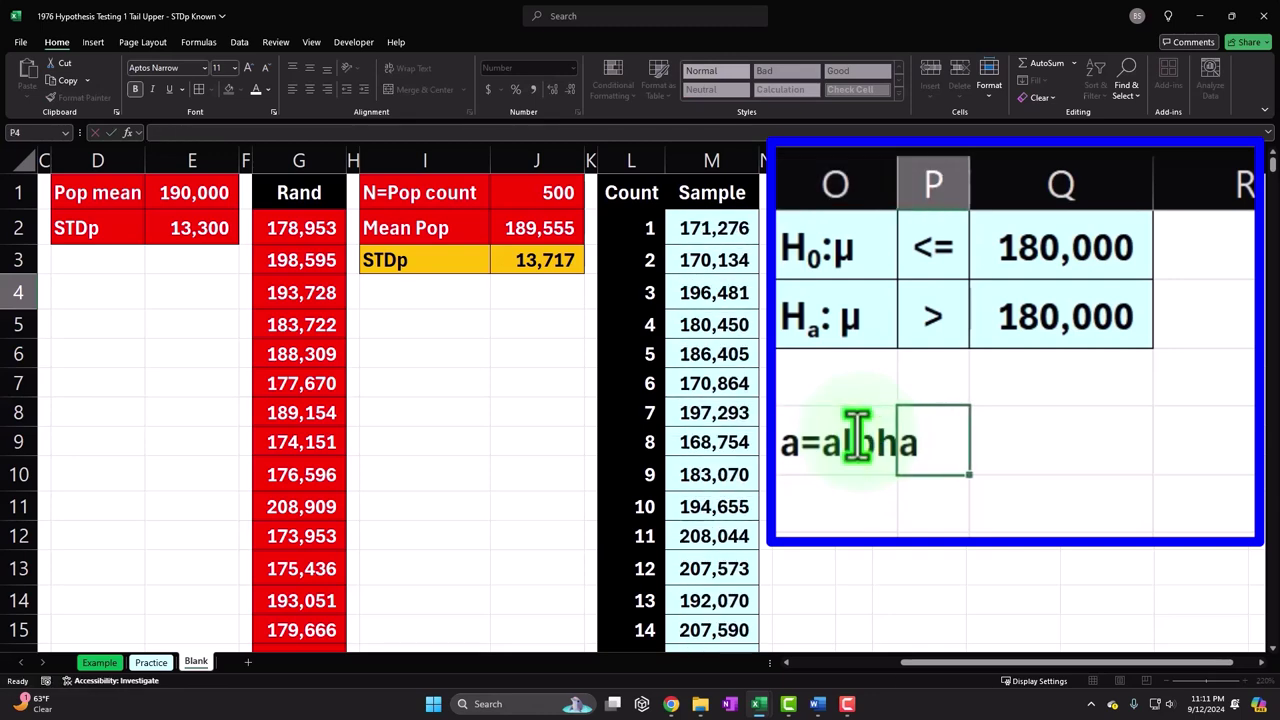
key(Tab)
text(.05)
key(Return)
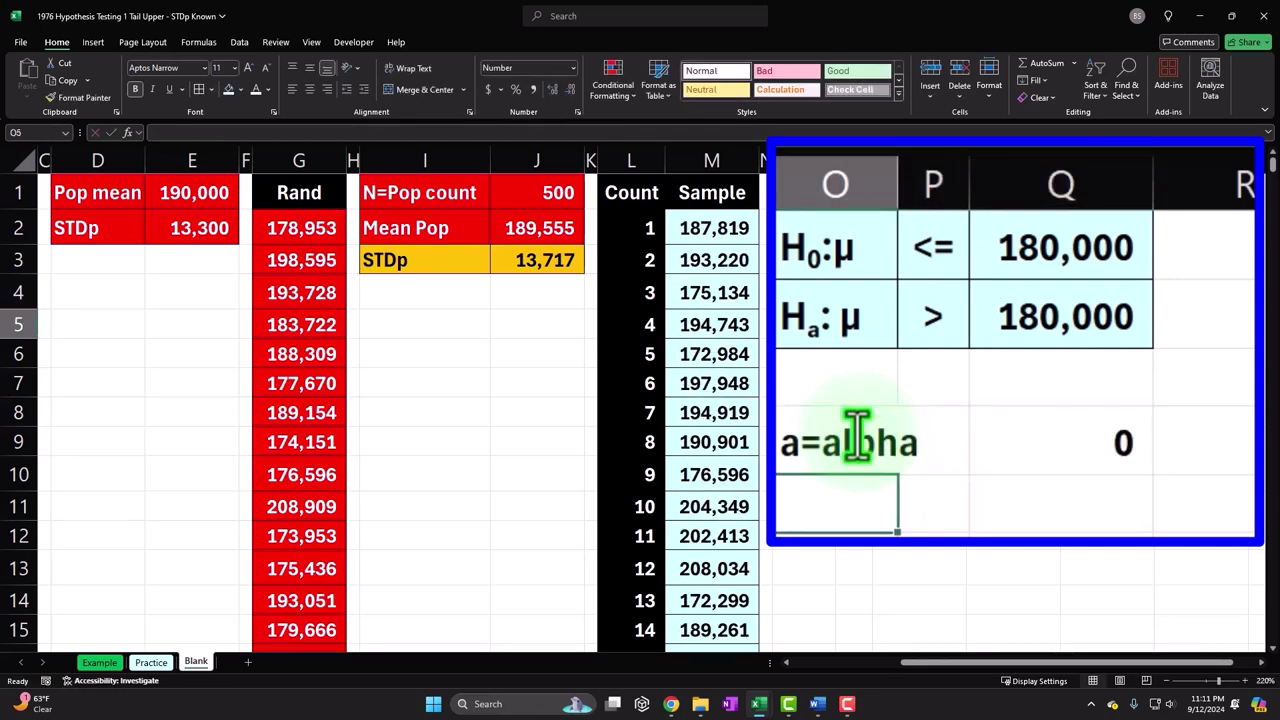
Select the O4:Q4 alpha row, then switch to the Example sheet's bell-curve chart
click(857, 440)
key(shift+Right)
key(shift+Right)
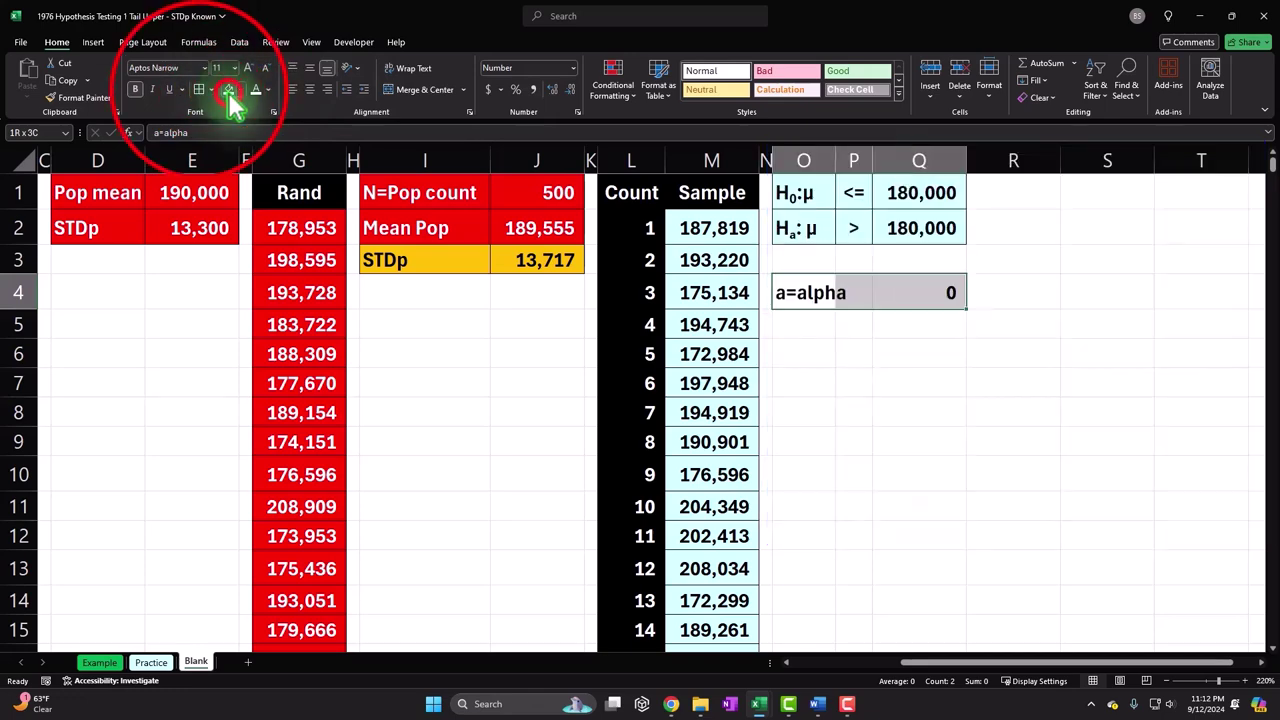
click(765, 412)
click(100, 662)
drag(875, 665, 1171, 677)
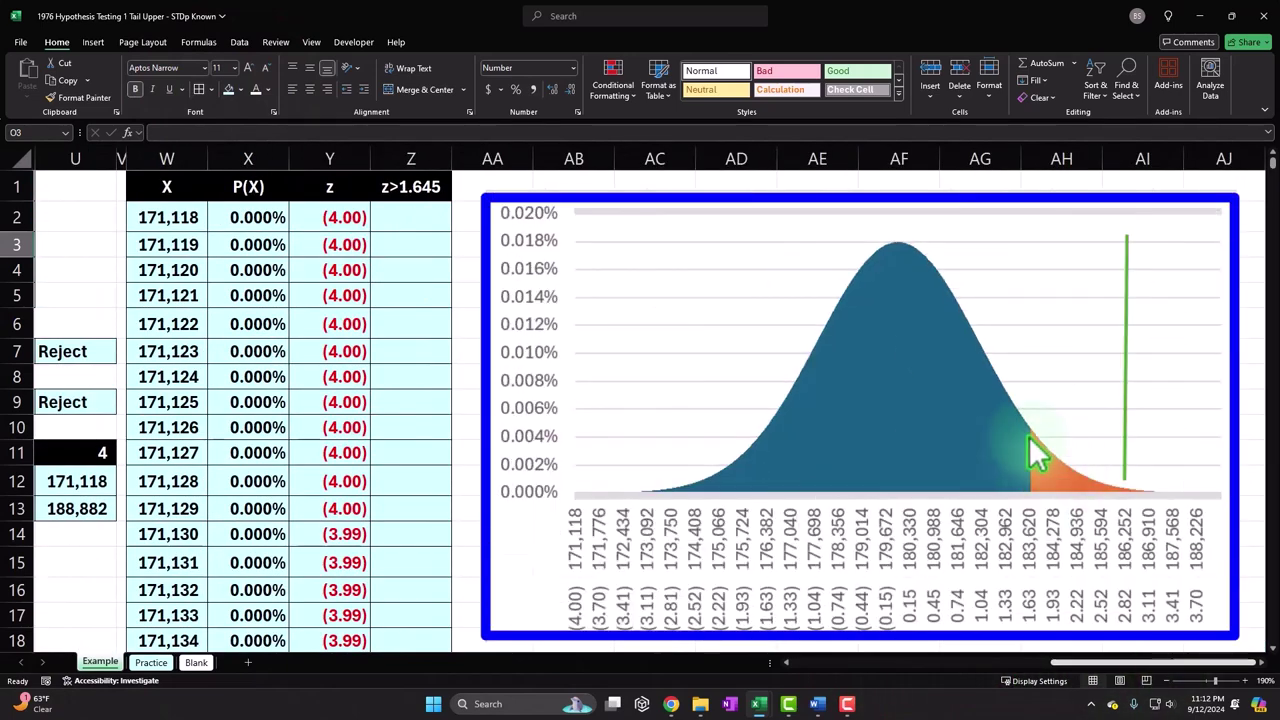
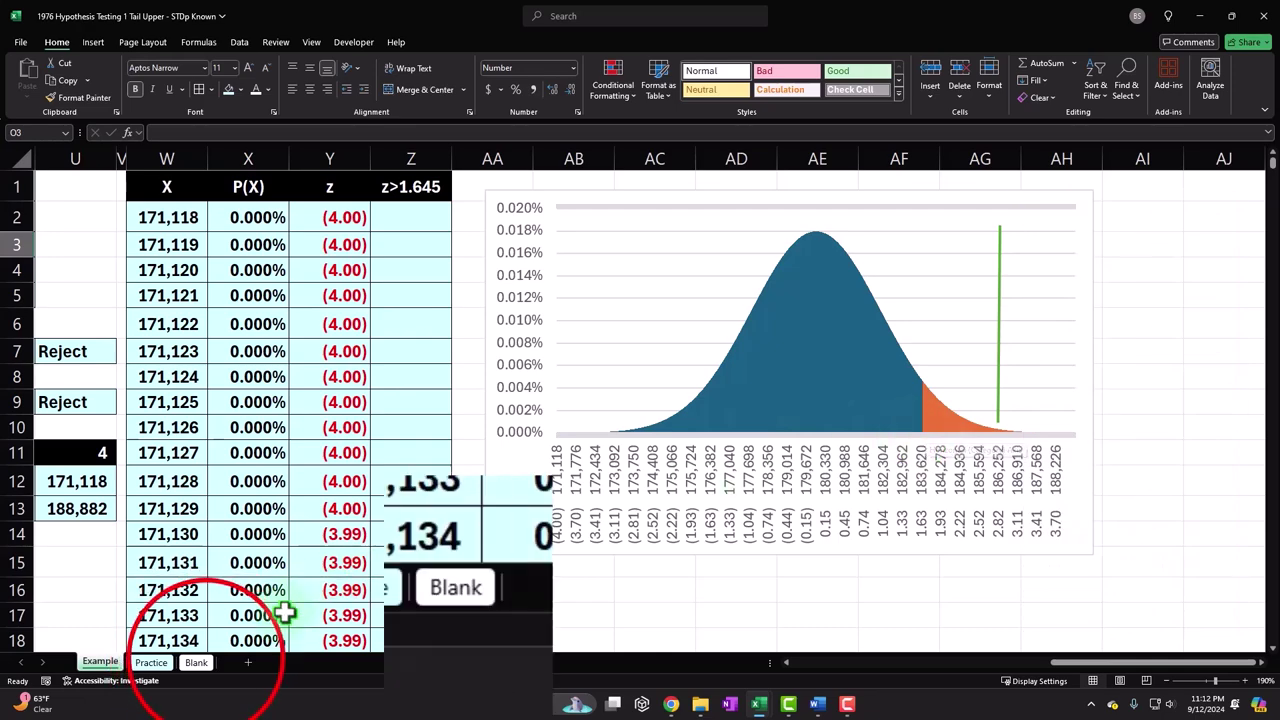
On the Blank sheet, display alpha in Q4 as a percentage, 5%
click(196, 662)
click(908, 292)
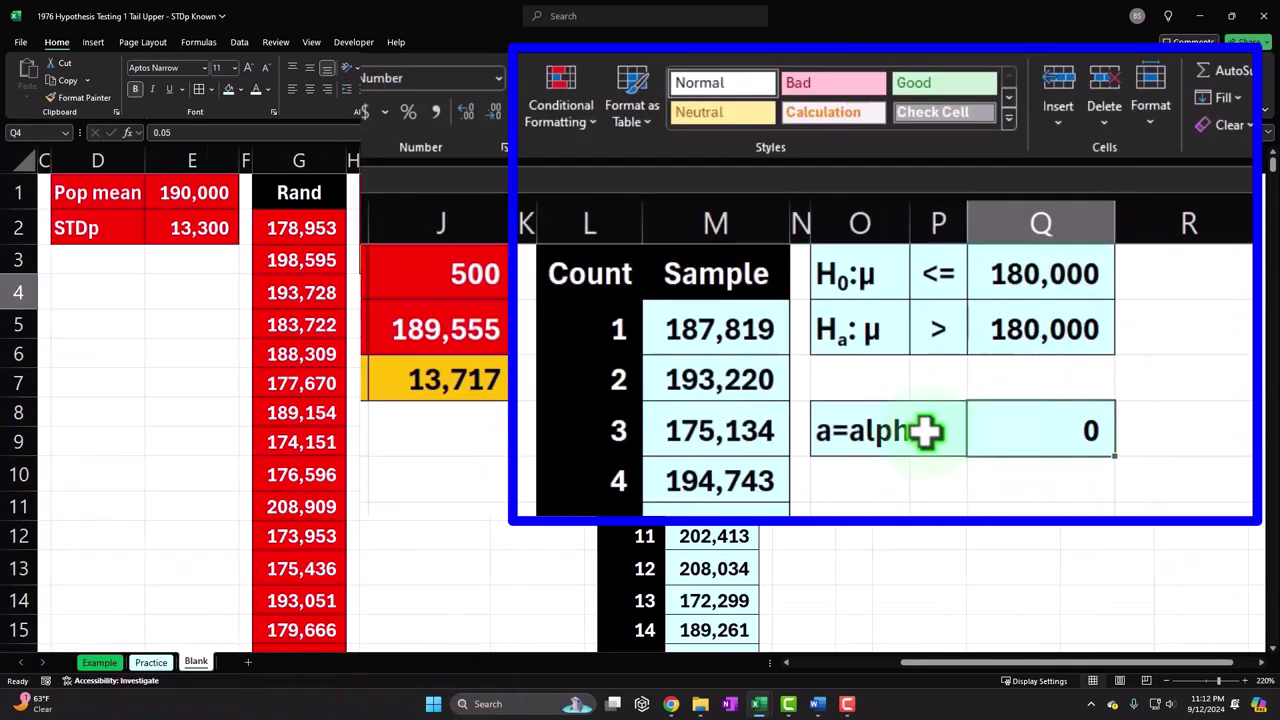
click(410, 112)
click(1163, 470)
Copy column N's narrow formatting onto column R with Format Painter
click(801, 205)
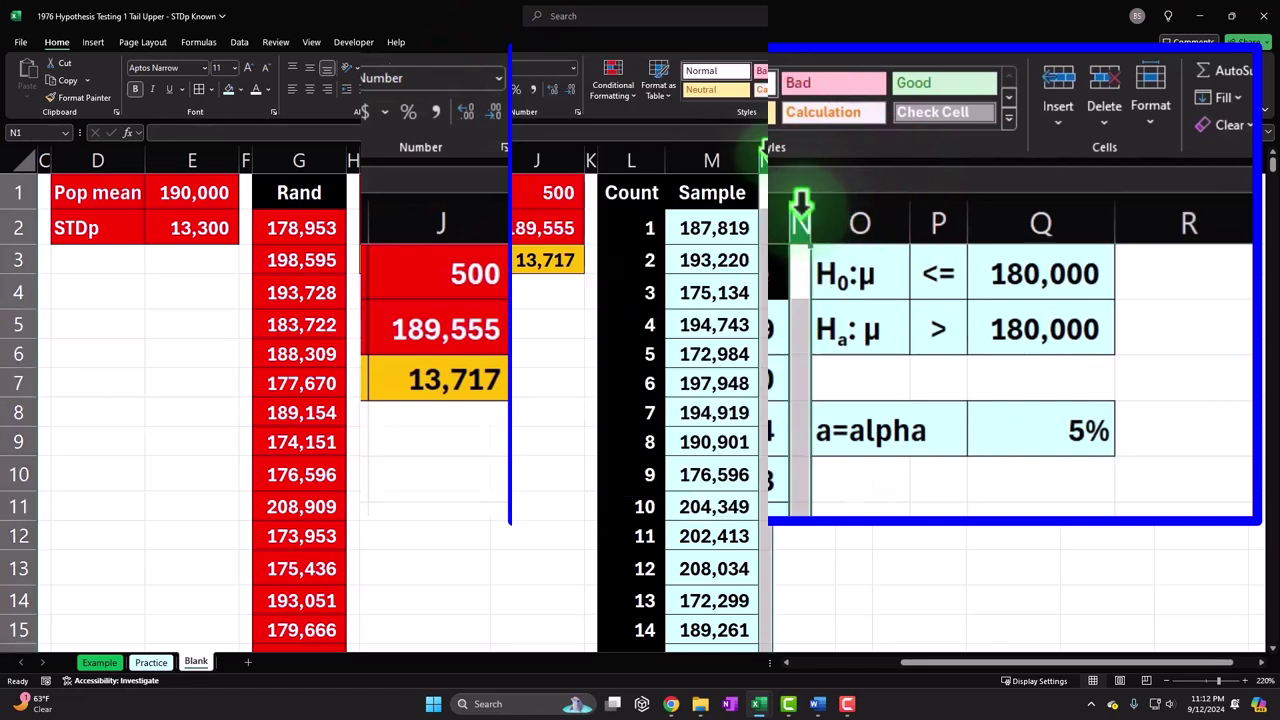
click(82, 97)
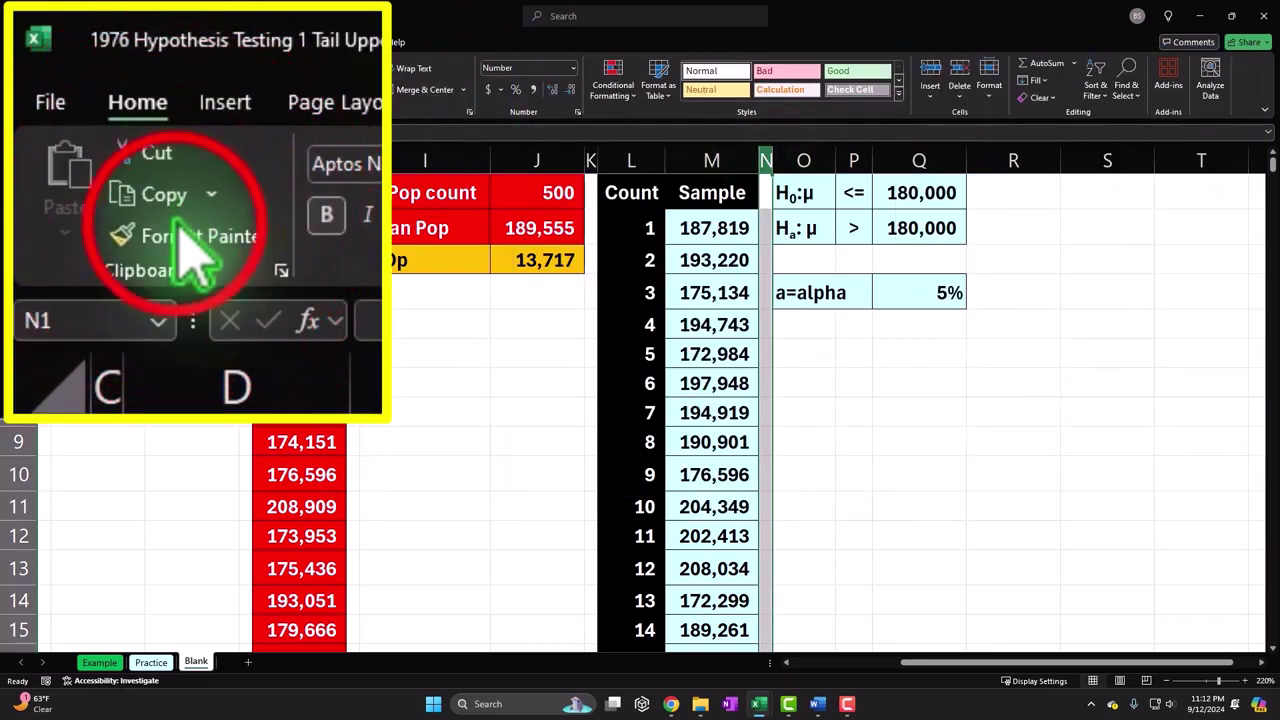
click(1013, 162)
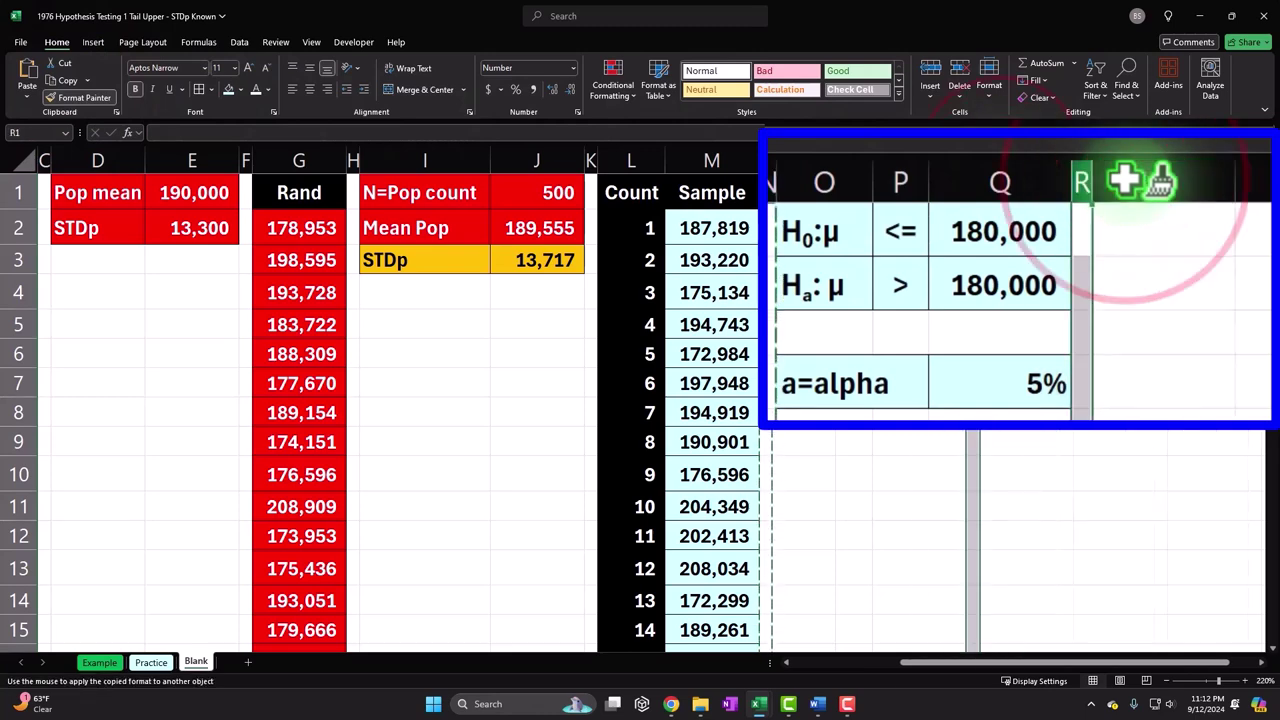
click(1125, 180)
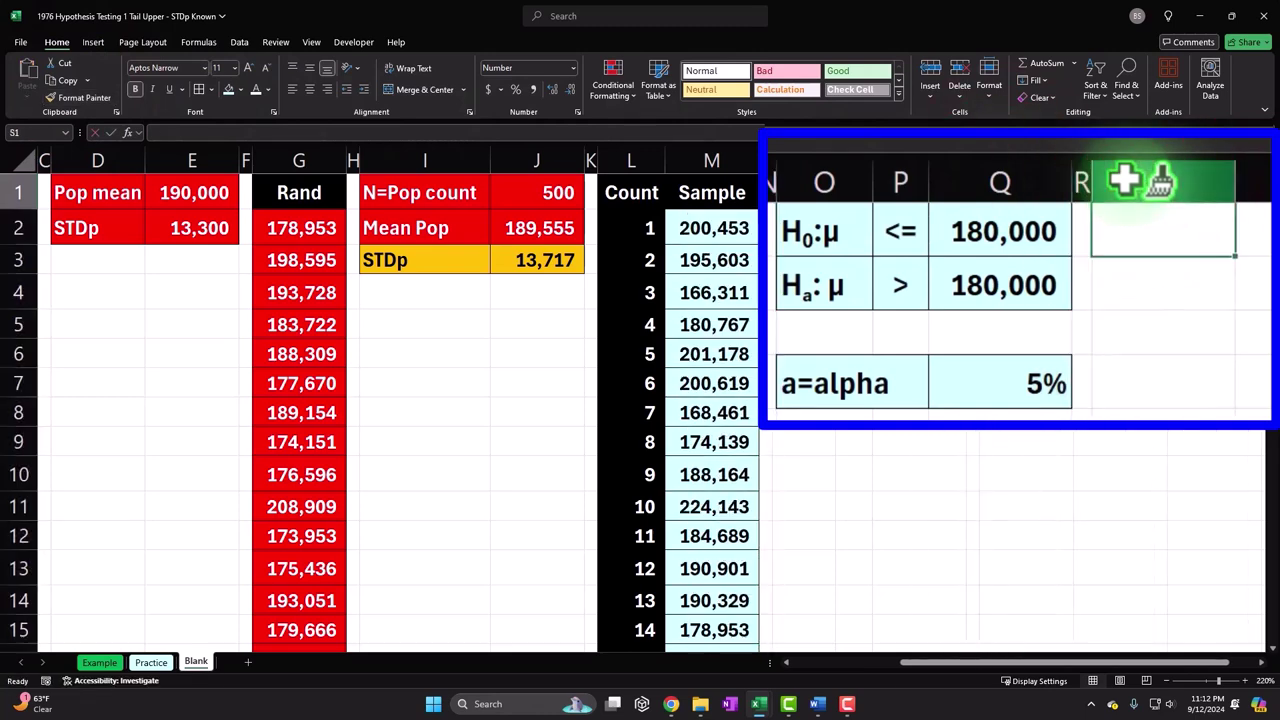
Label S1 'Xbar = mean of sample' and enter =AVERAGE(M2:M37) in U1
text(Xbar)
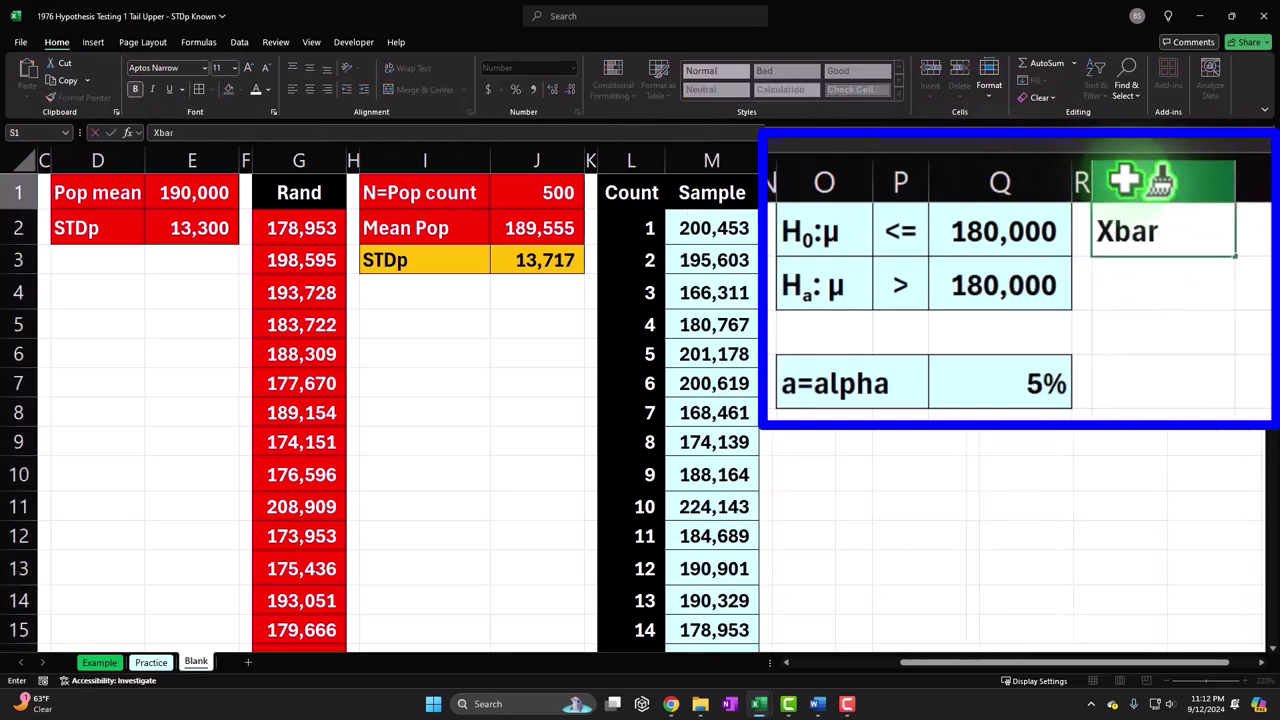
text( = mean of)
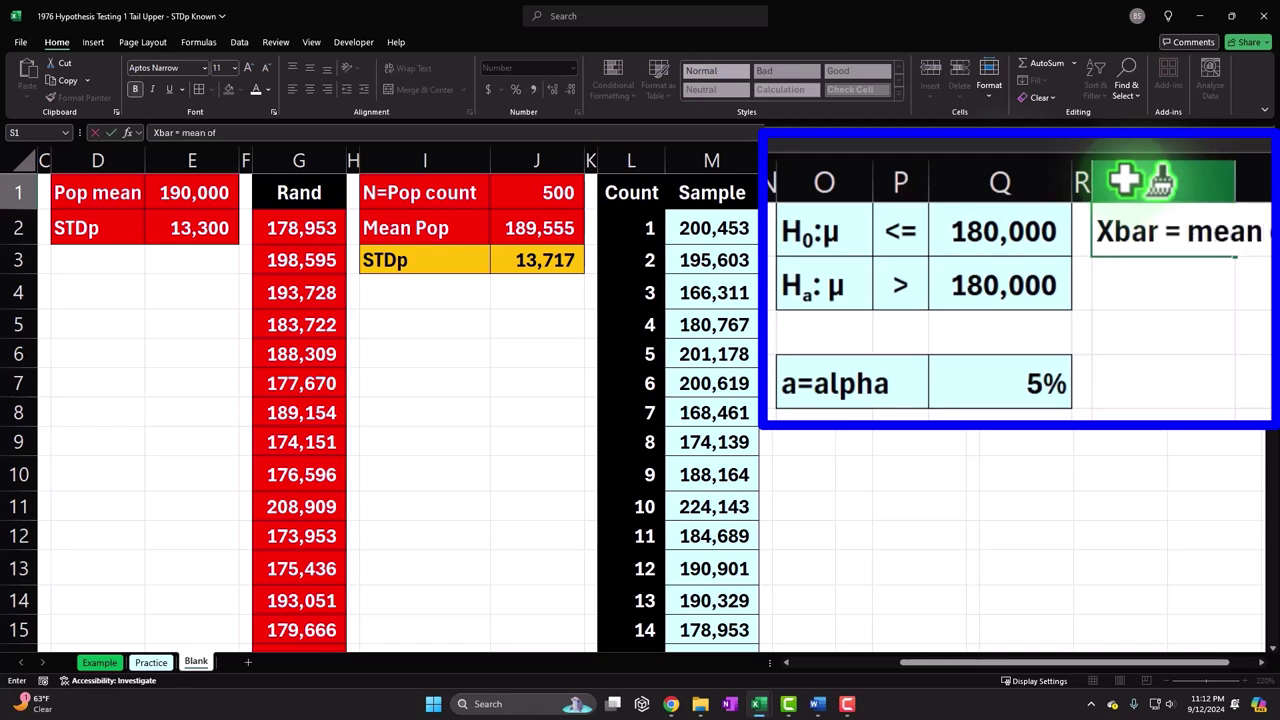
text( sample)
key(Return)
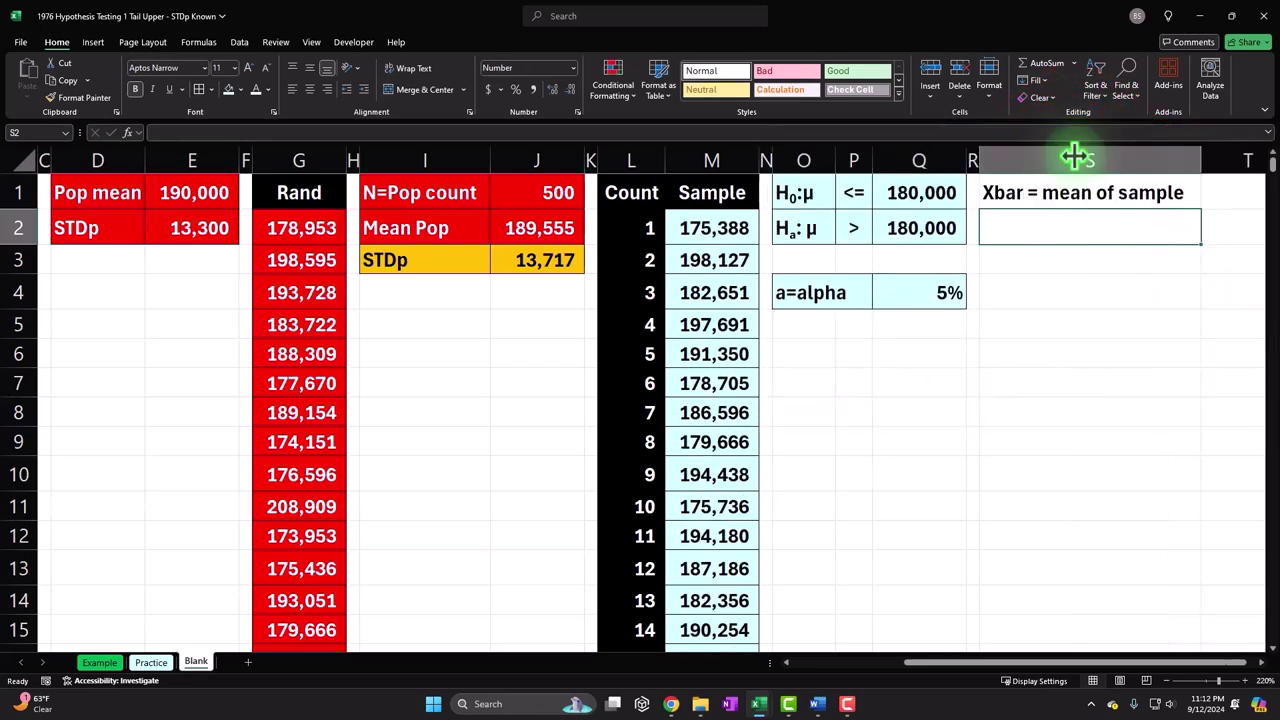
key(Right)
scroll(1071, 154, right, 3)
key(Up)
key(Right)
text(=aver)
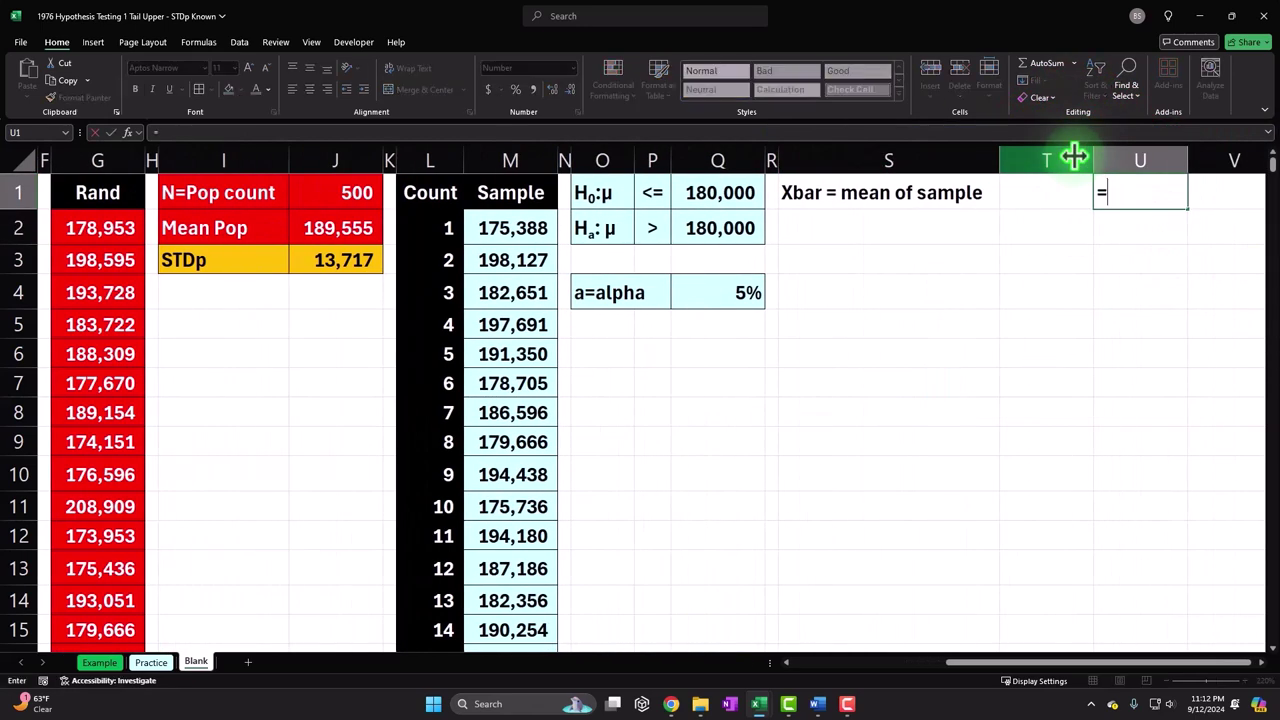
key(Tab)
key(Left)
key(Left)
key(Left)
key(Left)
key(Left)
key(Left)
key(Left)
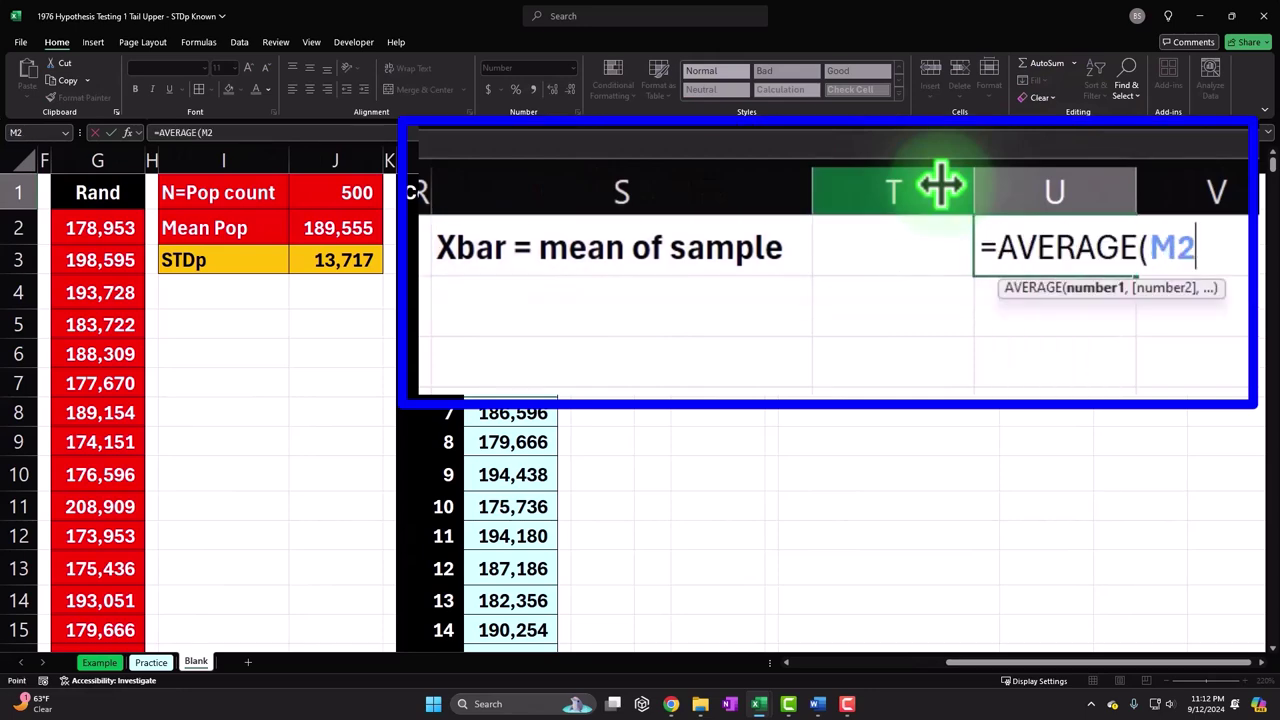
key(shift+Down)
key(shift+Down)
key(shift+Down)
key(shift+Down)
key(shift+Down)
key(shift+Down)
key(shift+Down)
key(shift+Down)
key(shift+Down)
key(shift+Down)
key(shift+Down)
key(shift+Down)
key(shift+Down)
key(shift+Down)
key(shift+Down)
key(shift+Down)
key(shift+Down)
key(shift+Down)
key(shift+Down)
key(shift+Down)
scroll(940, 185, up, 7)
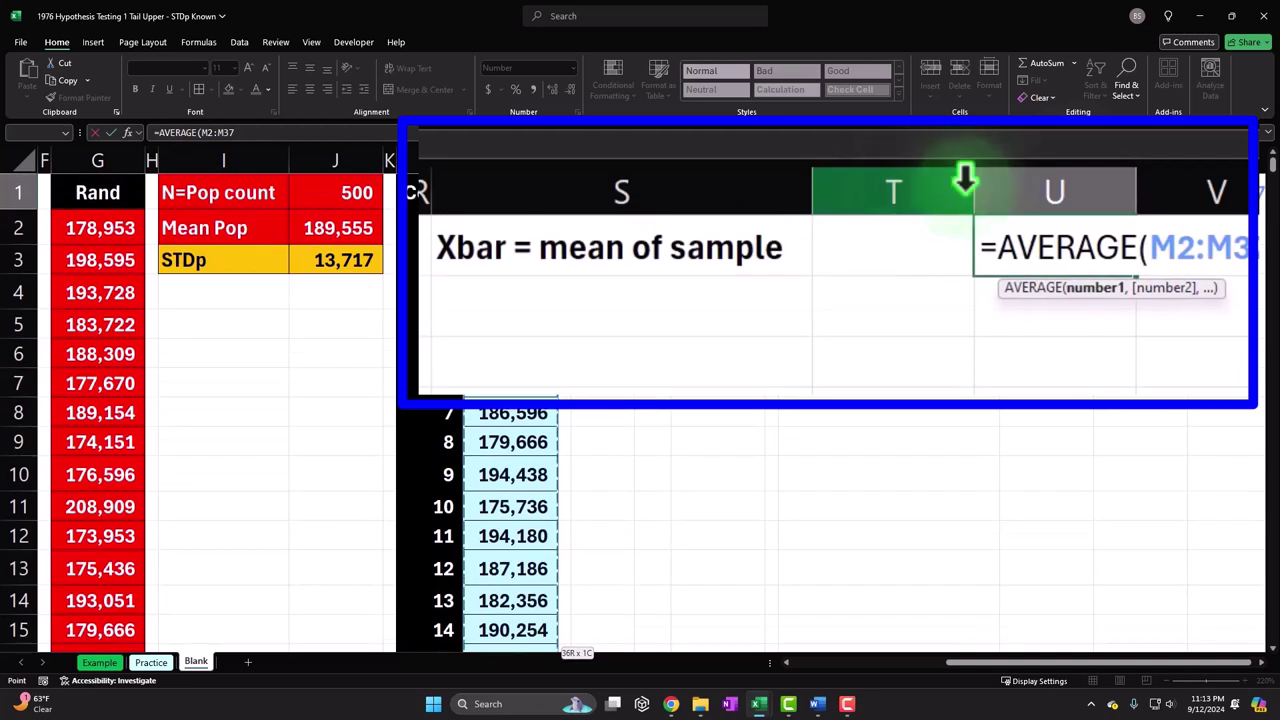
key(Return)
Move the 192,788 sample mean into T1 and start the s=STDs label in S2
click(1014, 248)
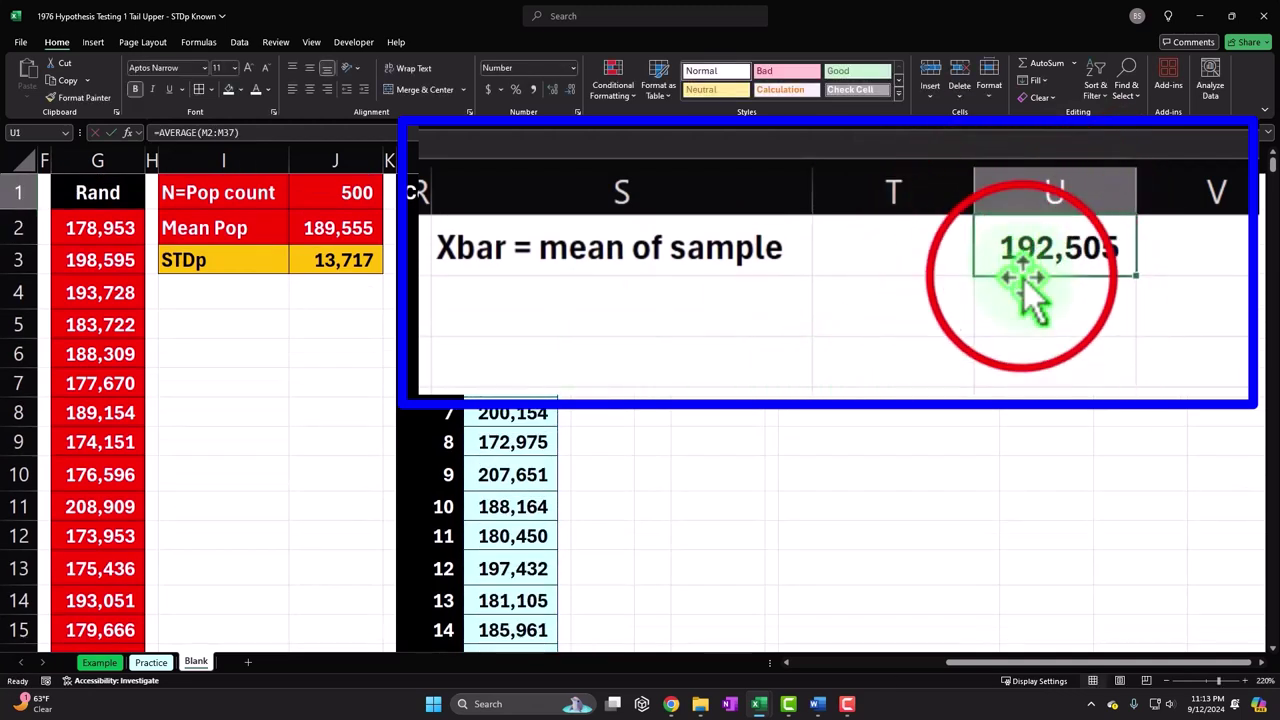
drag(1020, 276, 886, 290)
click(874, 337)
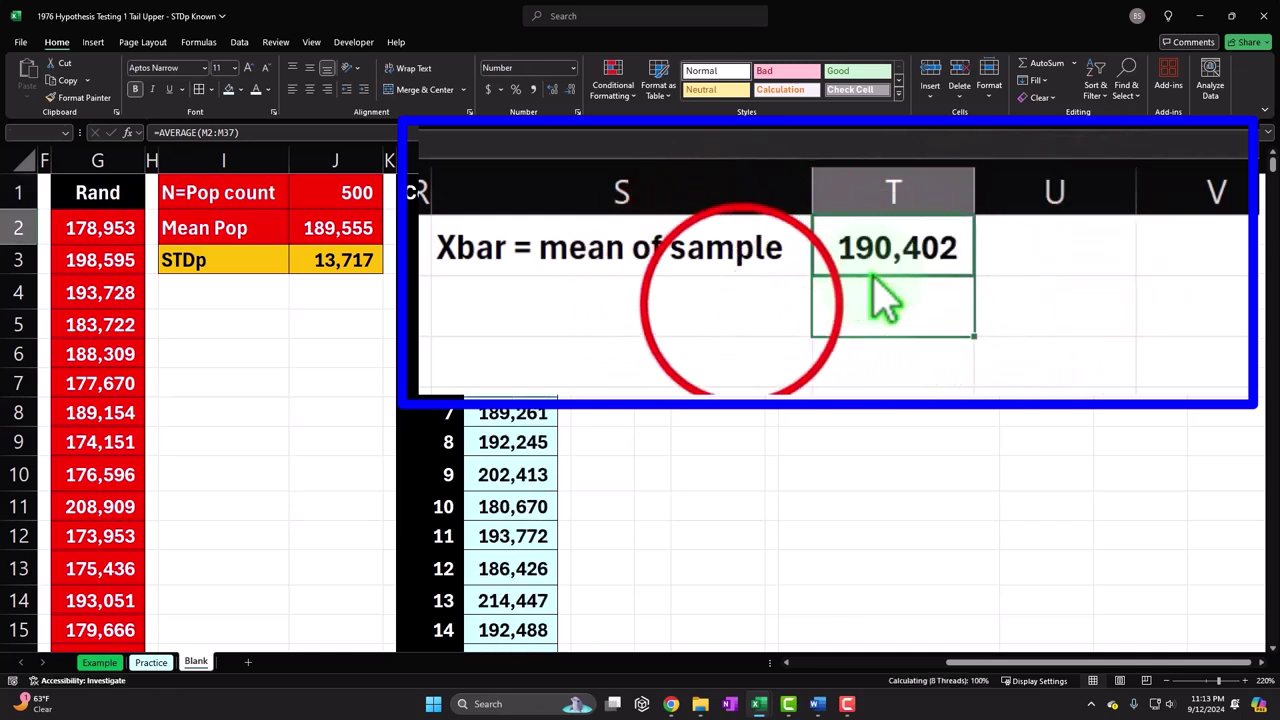
click(742, 305)
text(s=STDs)
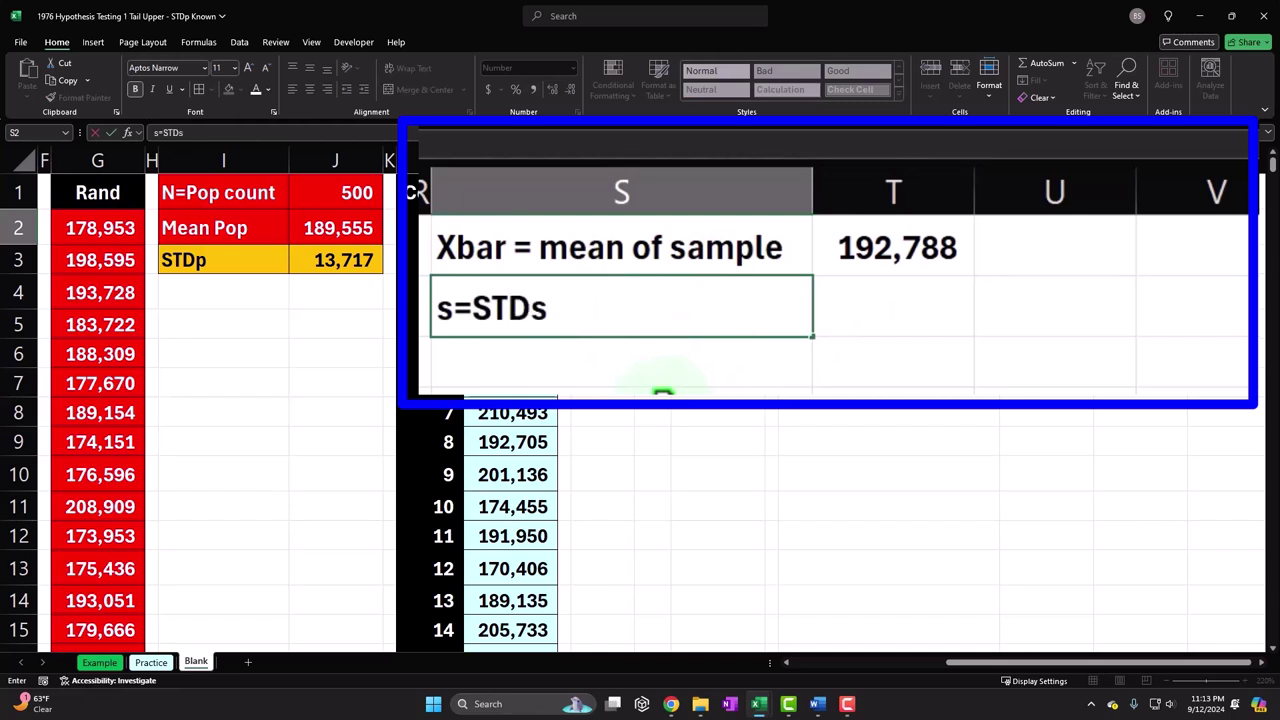
Commit the s=STDs label and enter =STDEV.S(M2:M37) in T2, giving 14,876
key(Tab)
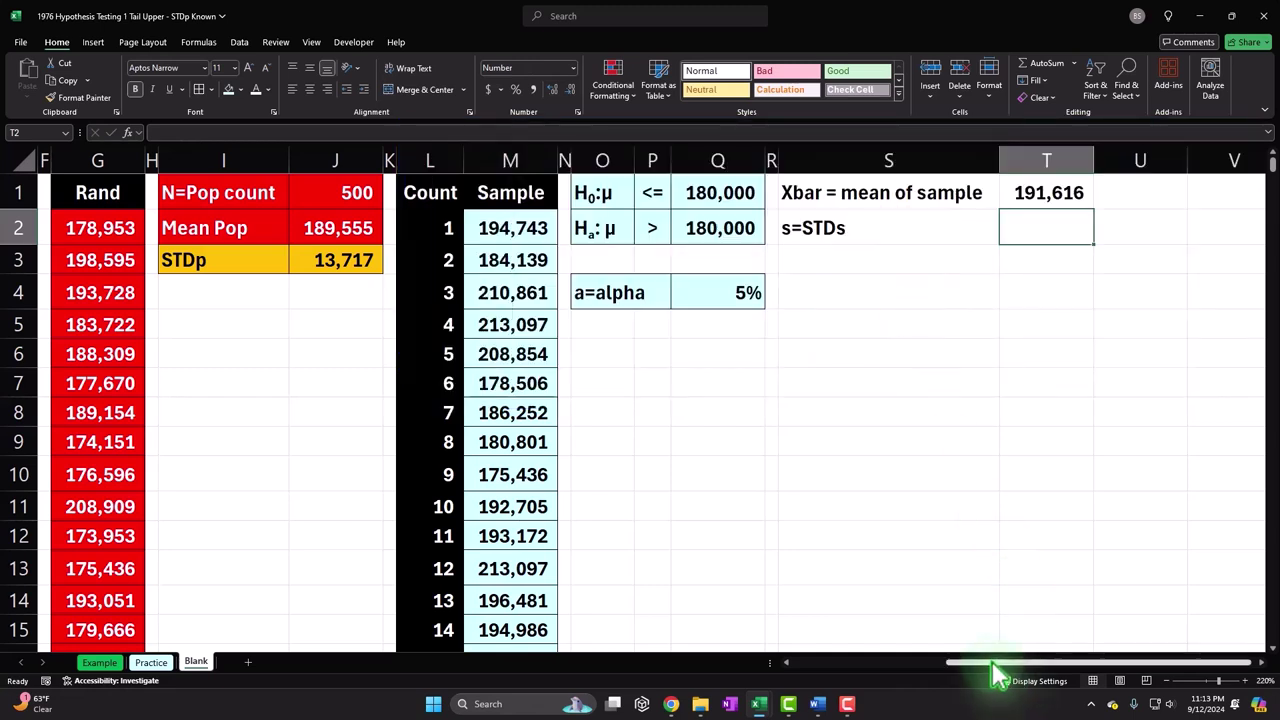
click(337, 262)
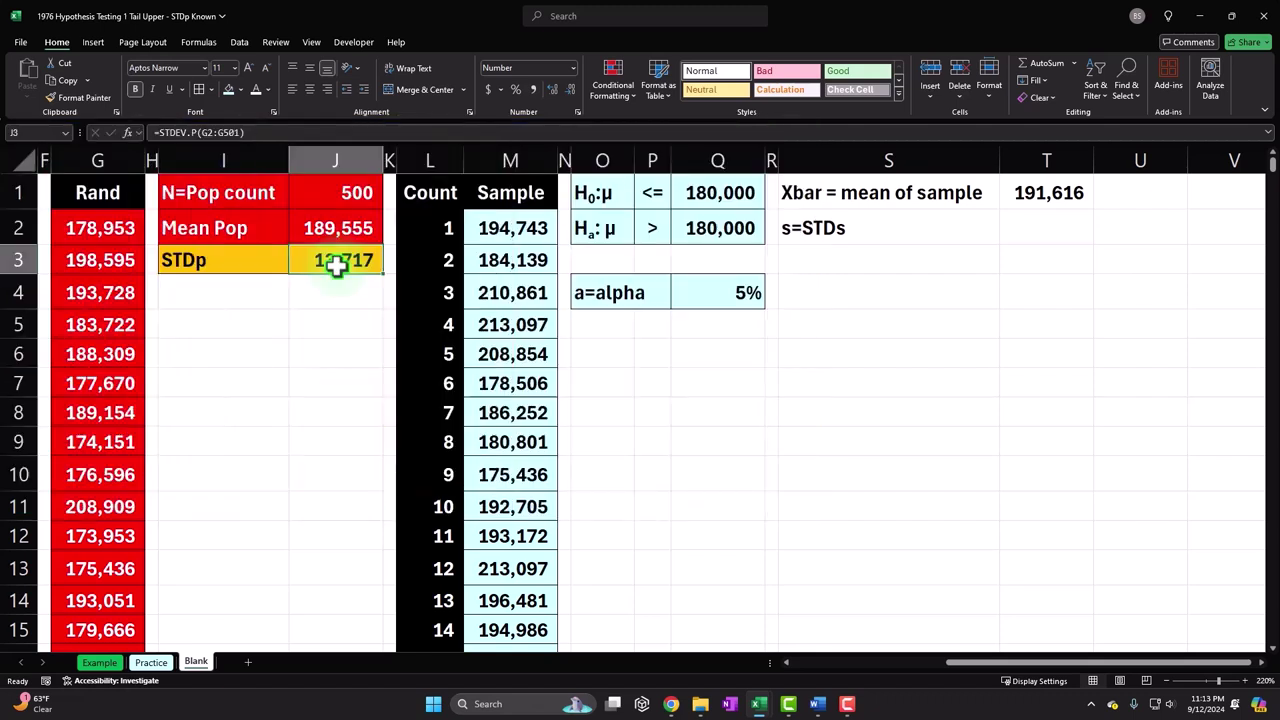
click(1046, 232)
text(=st)
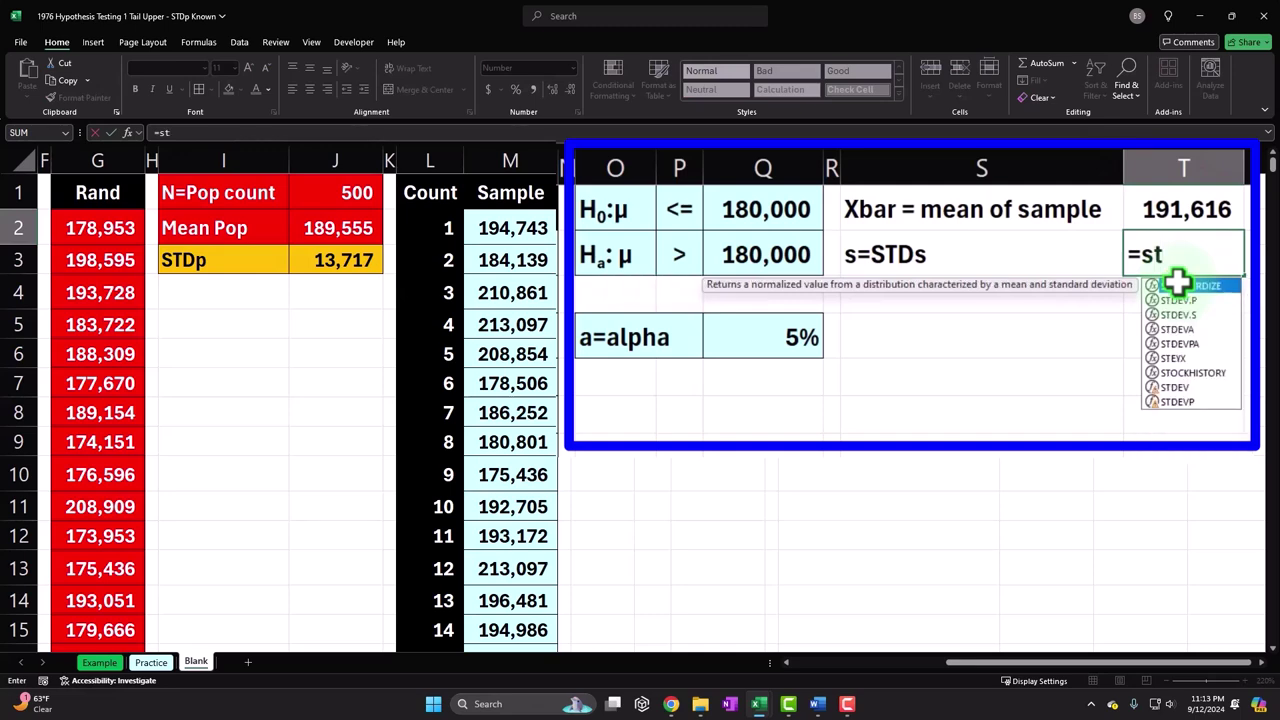
key(Down)
key(Down)
key(Tab)
key(Left)
key(Left)
key(Left)
key(Left)
key(Left)
key(Left)
key(Left)
key(ctrl+shift+Down)
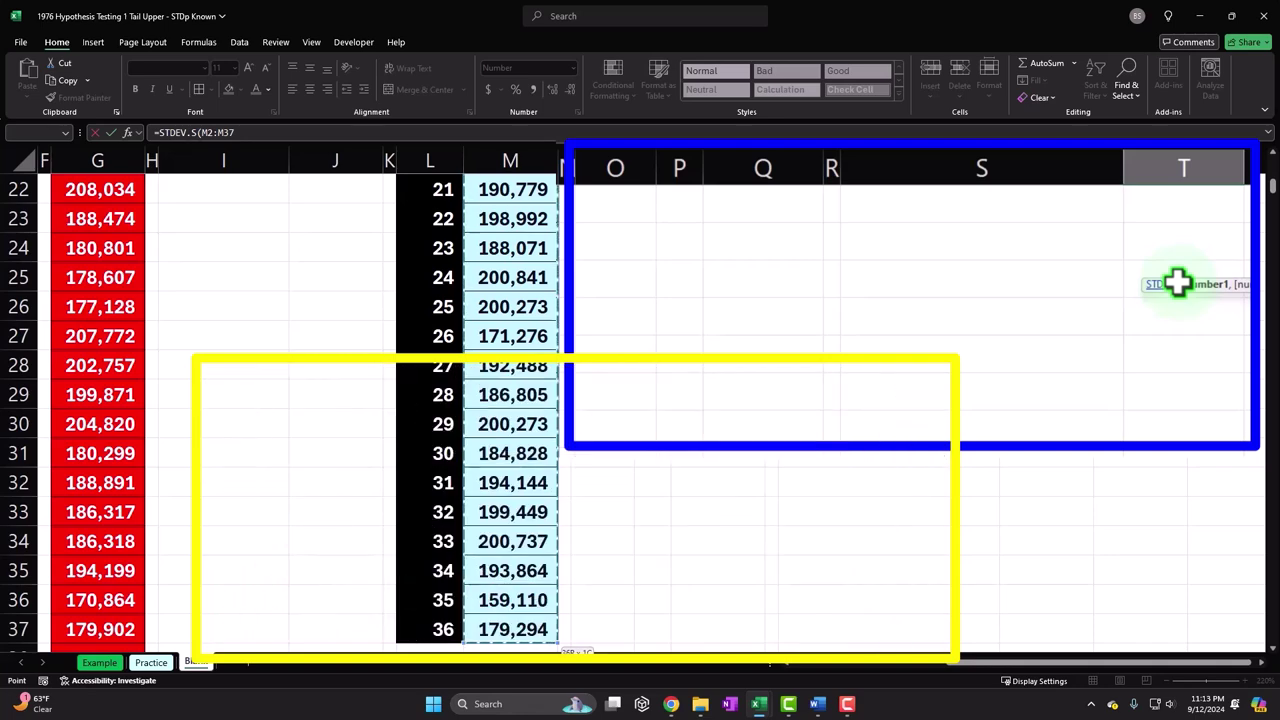
key(ctrl+BackSpace)
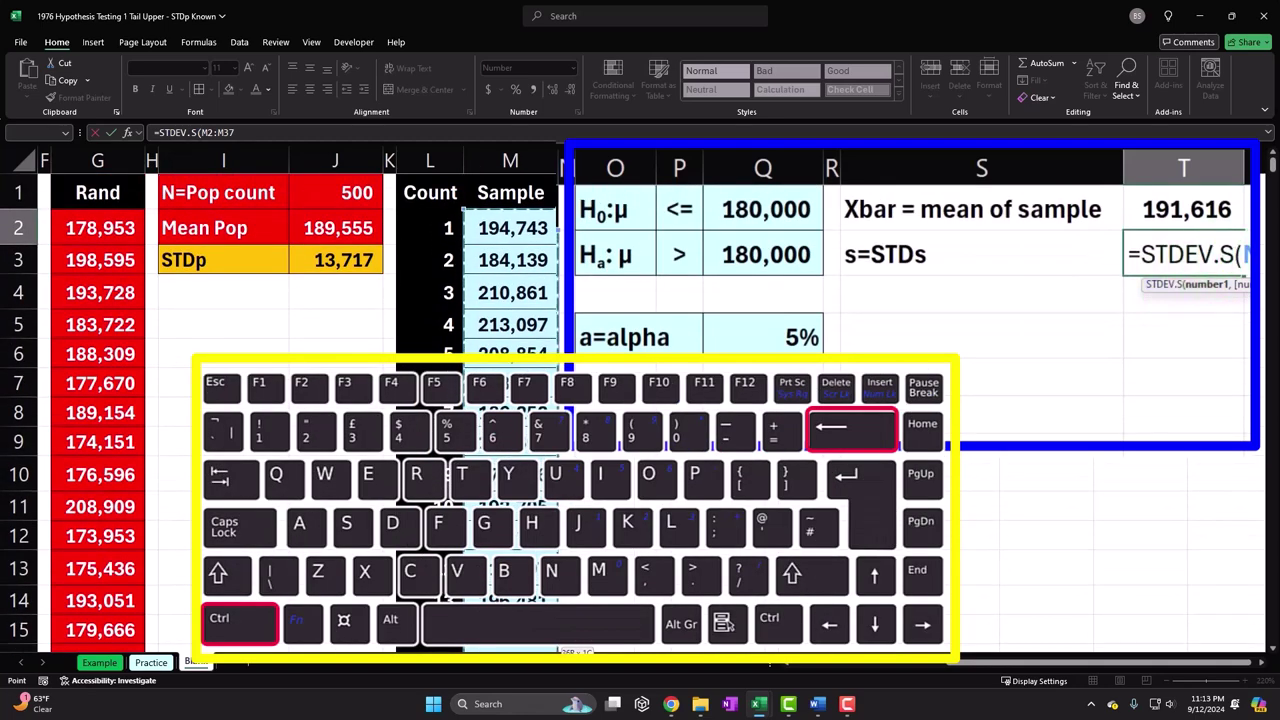
key(Return)
key(Up)
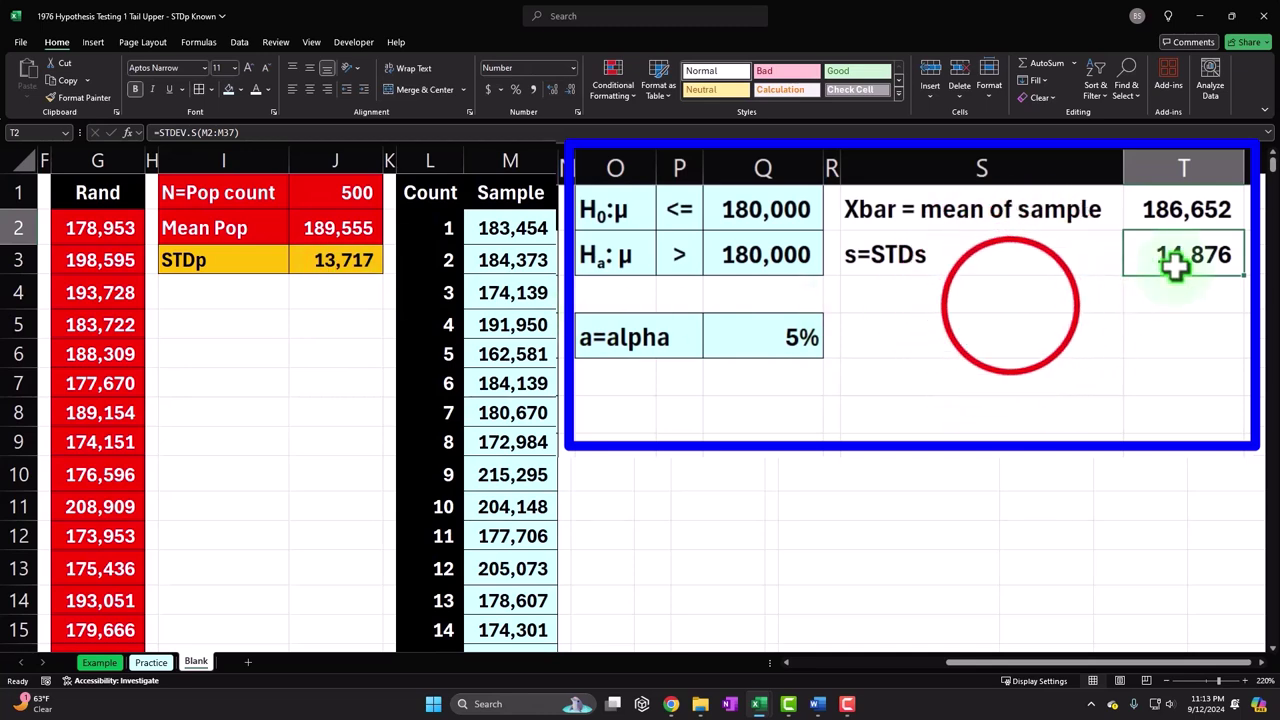
click(1011, 306)
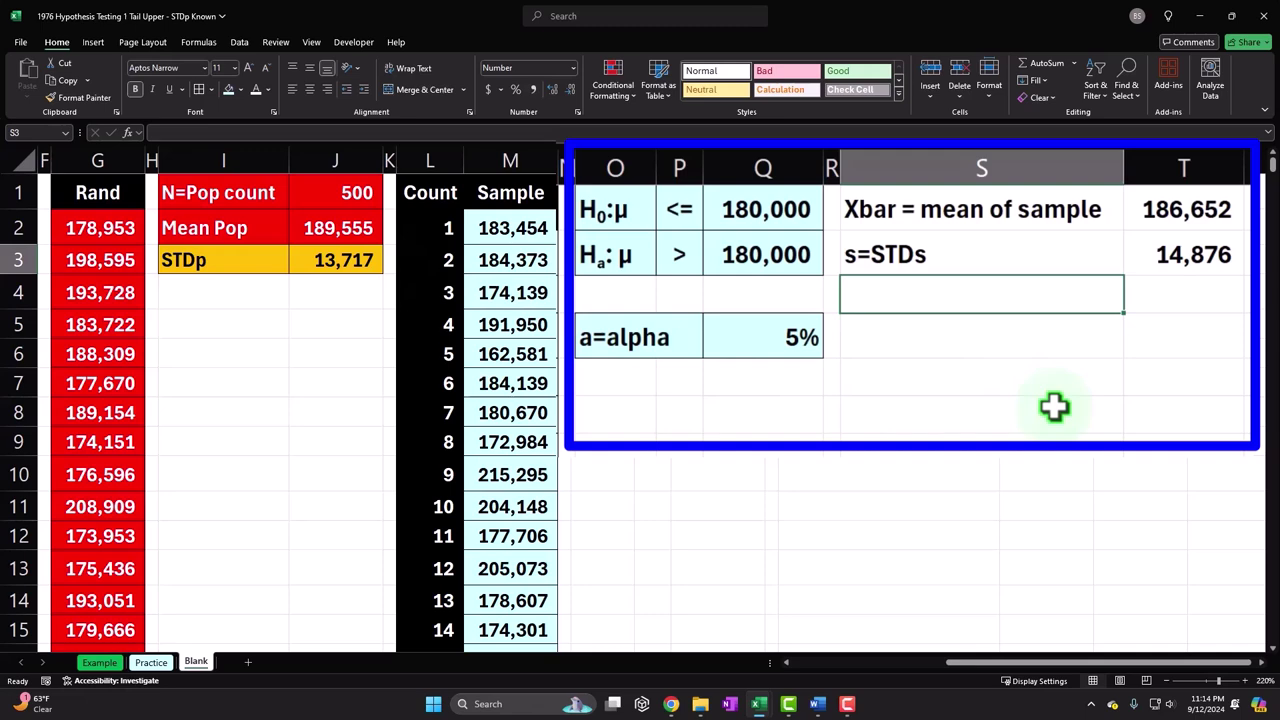
Label S3 'n=sample size' and count M2:M37 in T3, giving 36
text(n=sa)
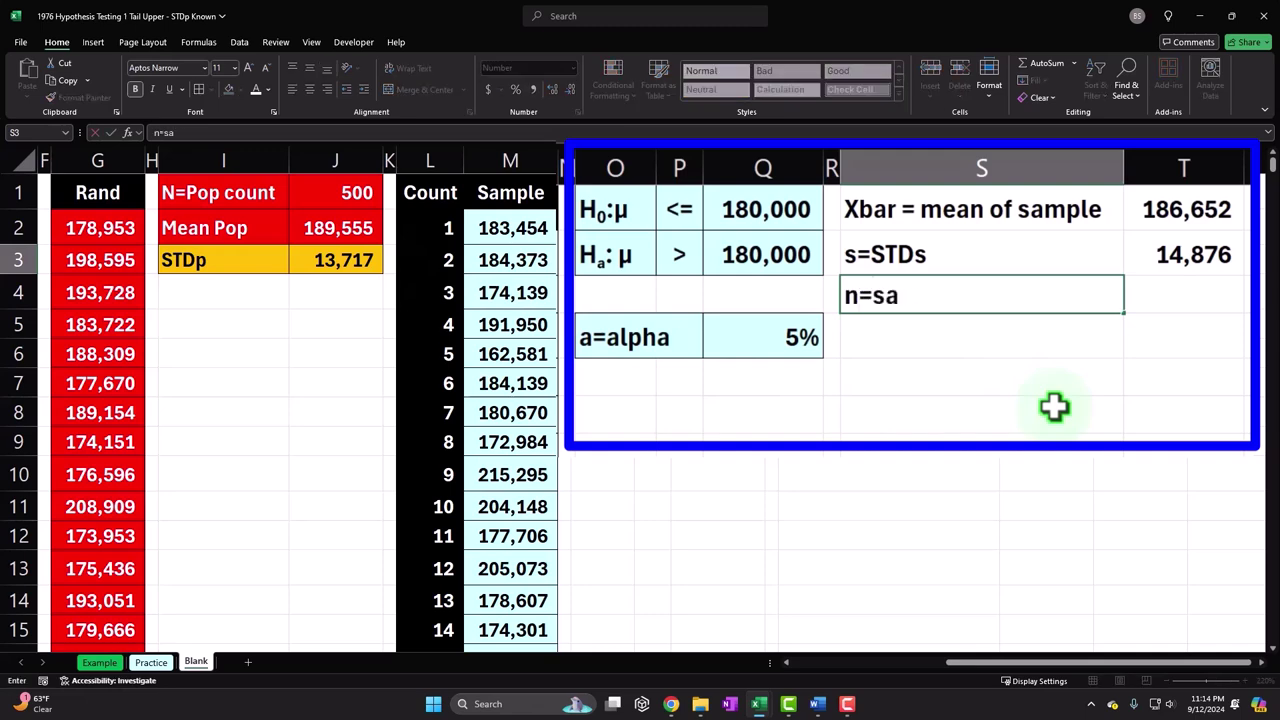
text(mple size)
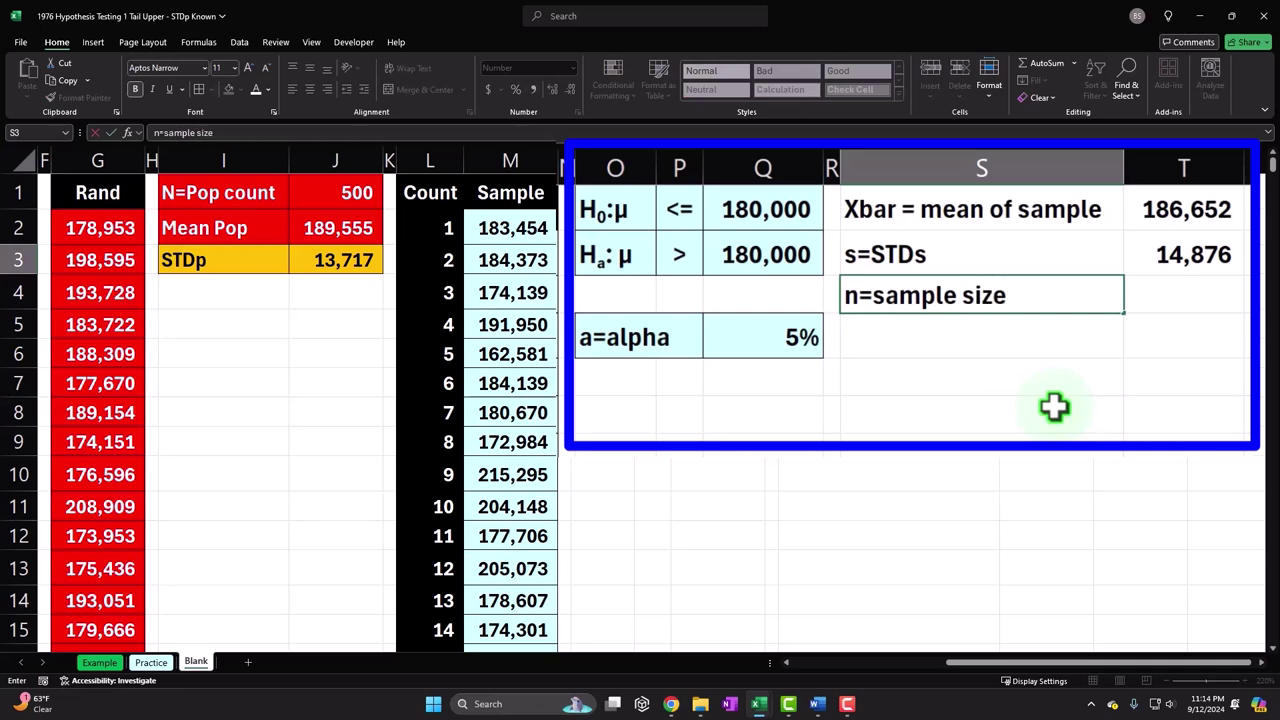
key(Tab)
text(=)
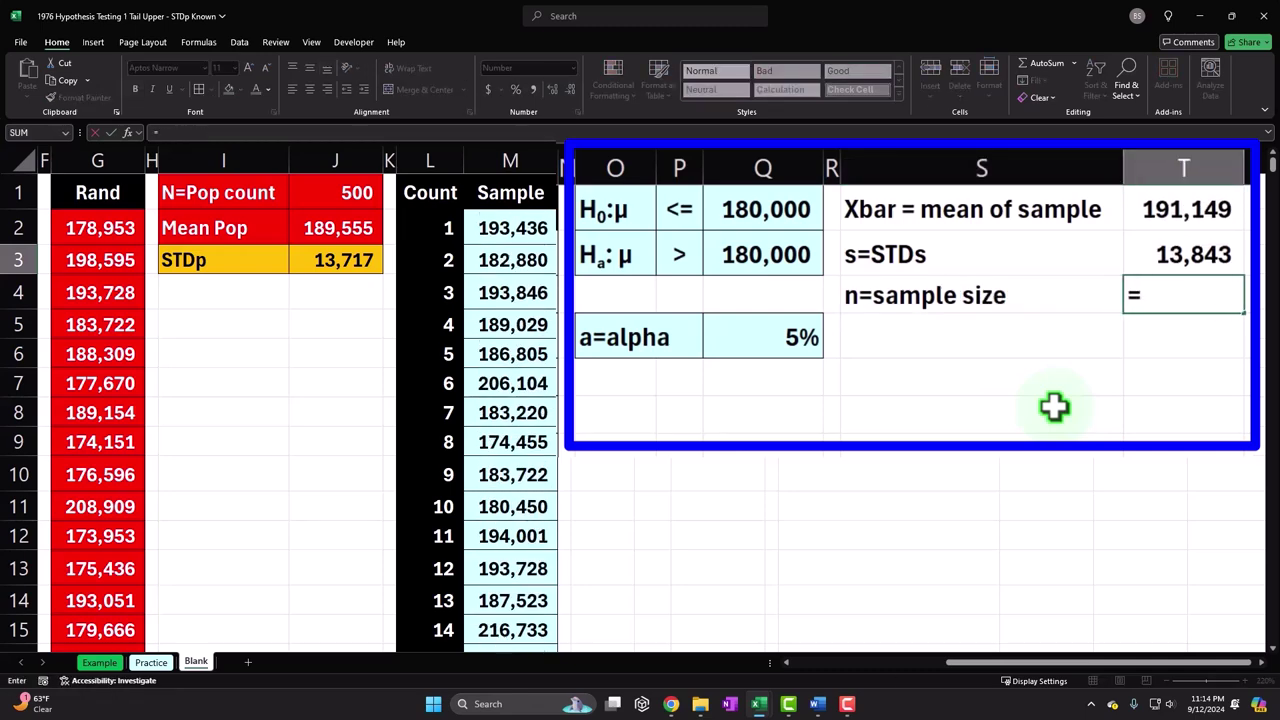
text(coun)
key(Tab)
key(Left)
key(Left)
key(Left)
key(Left)
key(Left)
key(Left)
key(Left)
key(Up)
key(ctrl+shift+Down)
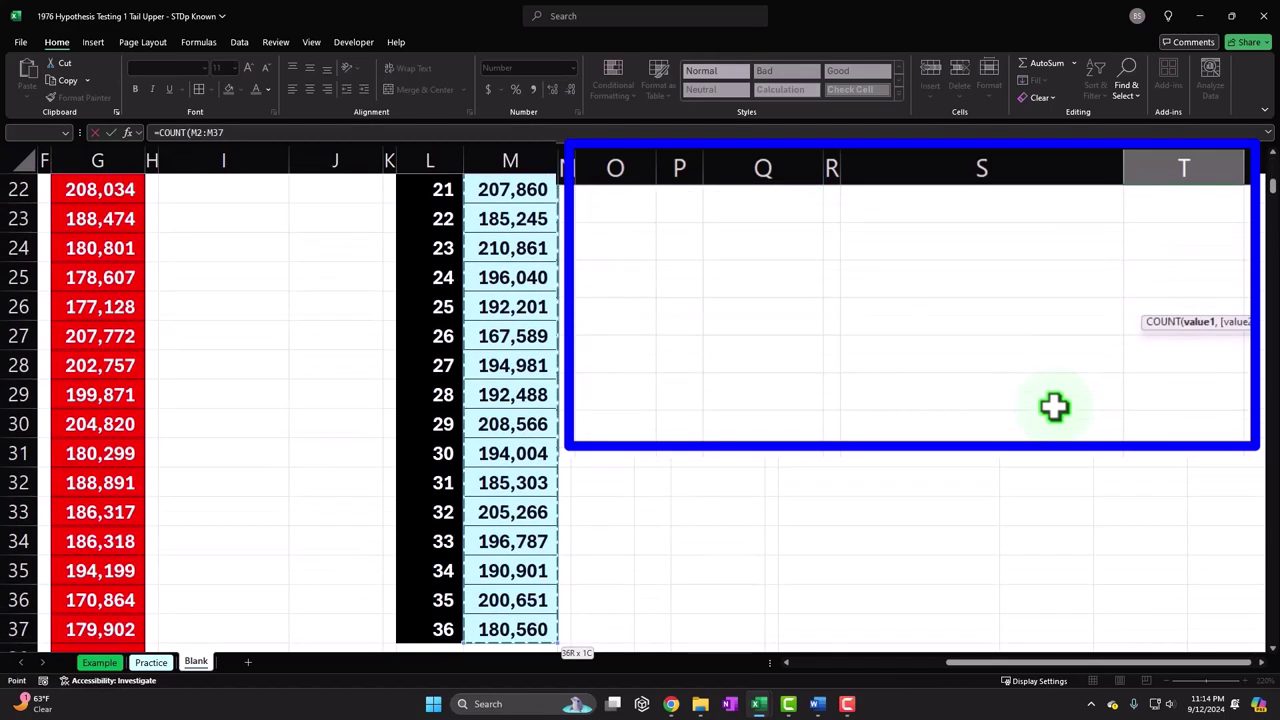
key(Return)
scroll(1055, 405, up, 1)
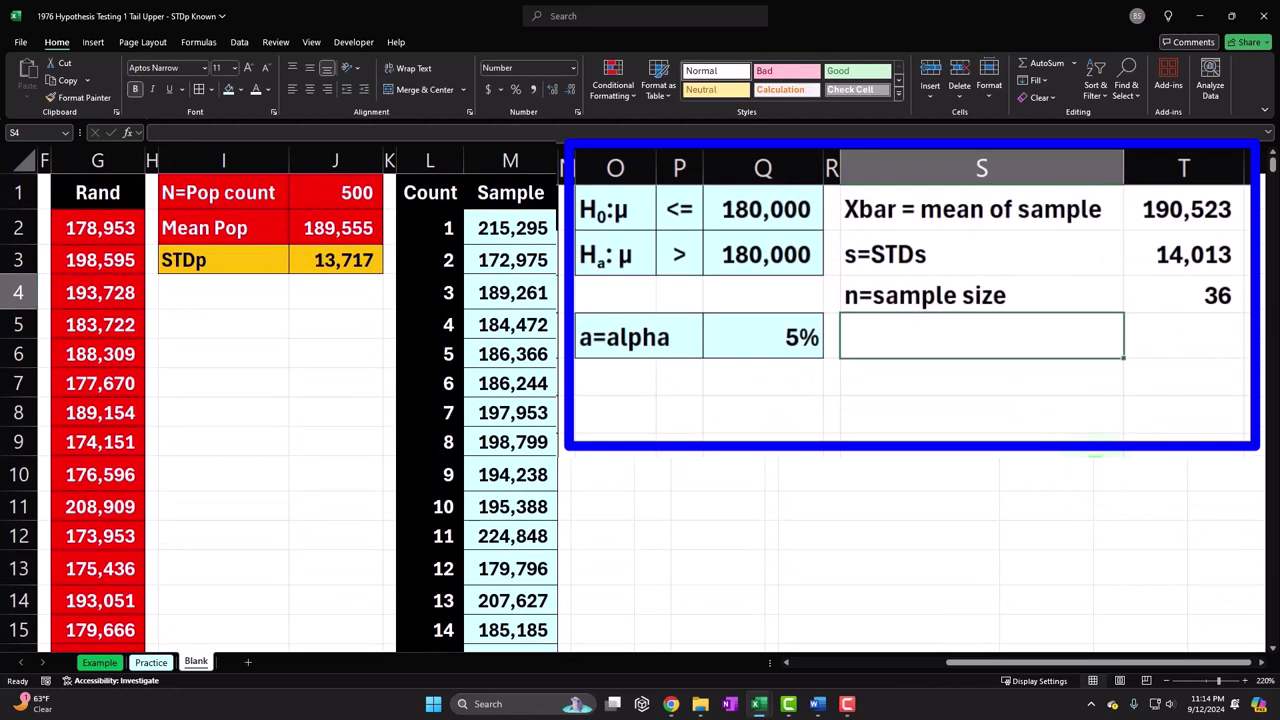
Type the label 'SE=Standard error' in S4
text(SE)
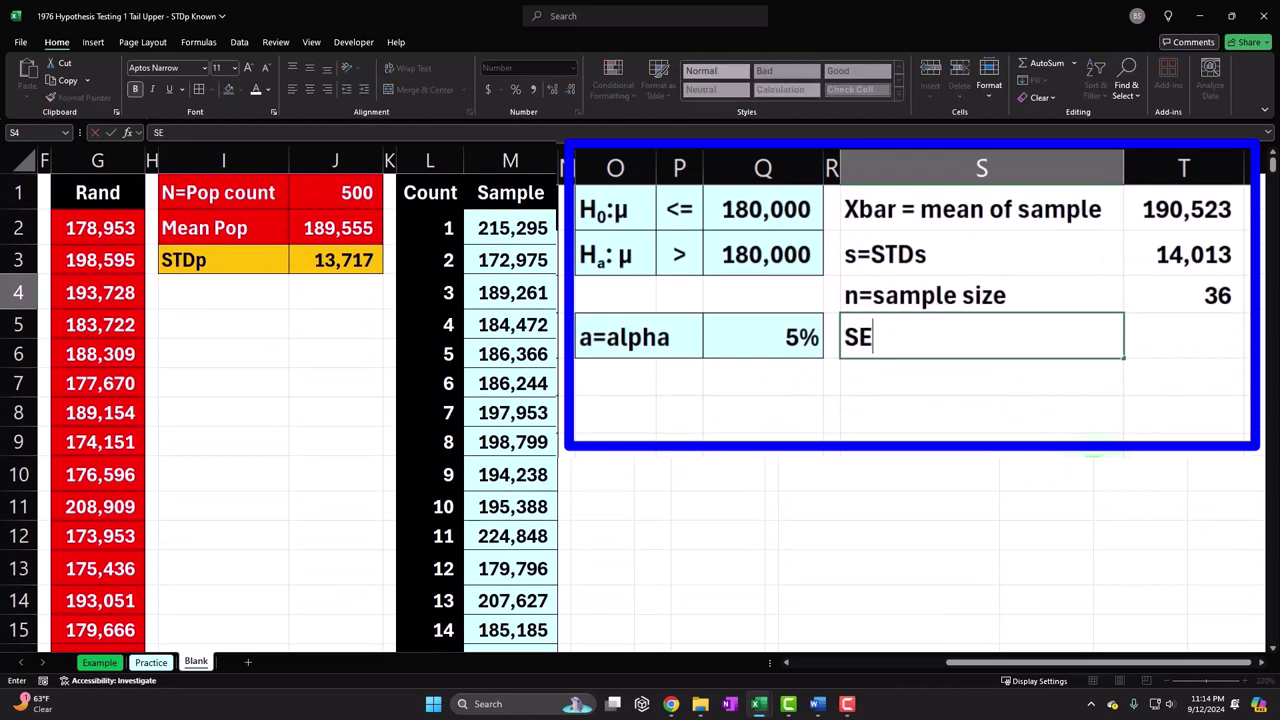
text(=Standa)
text(rd)
text( eorr)
key(BackSpace)
key(BackSpace)
key(BackSpace)
text(rr)
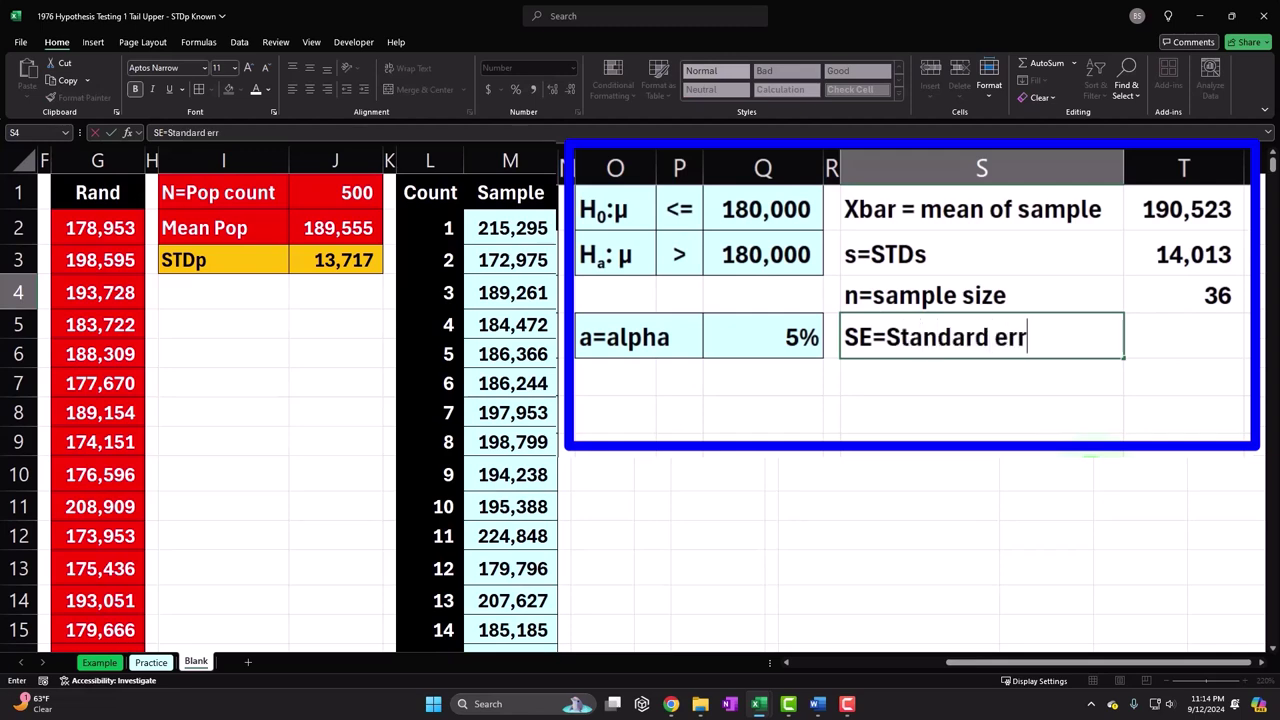
text(or)
key(Return)
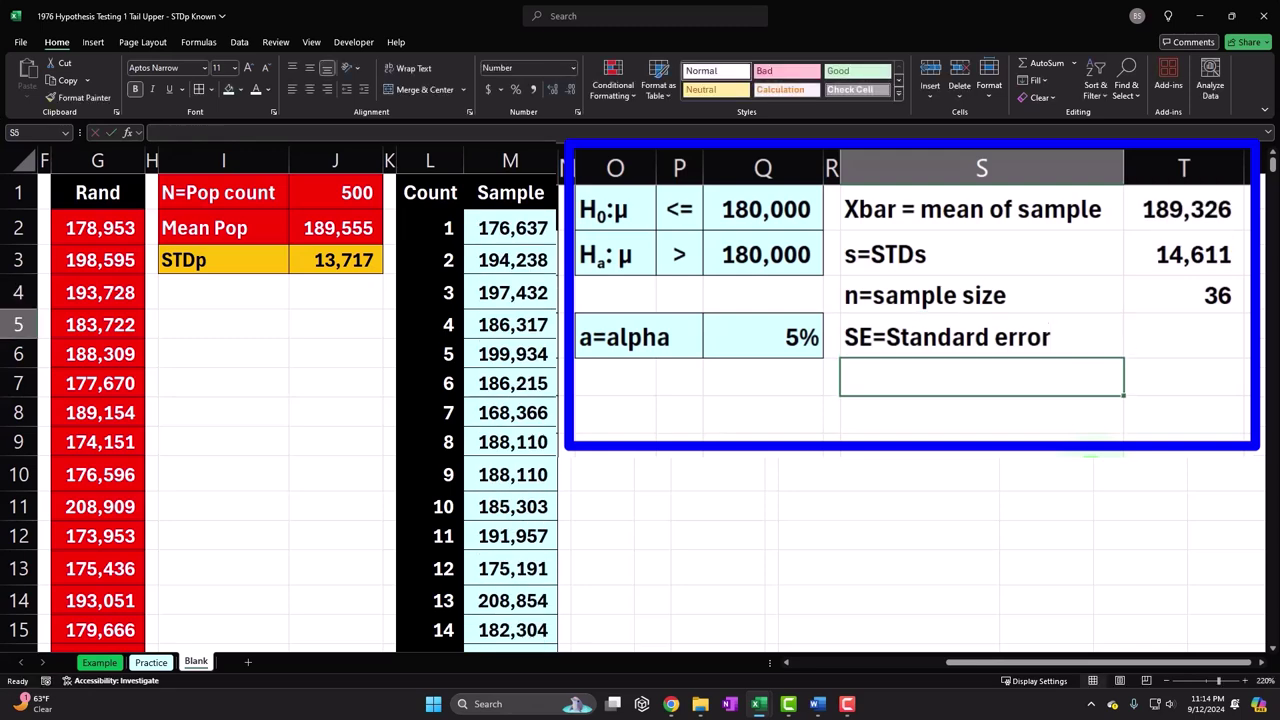
Review the Rand and Sample values and the sample size COUNT formula
click(1184, 337)
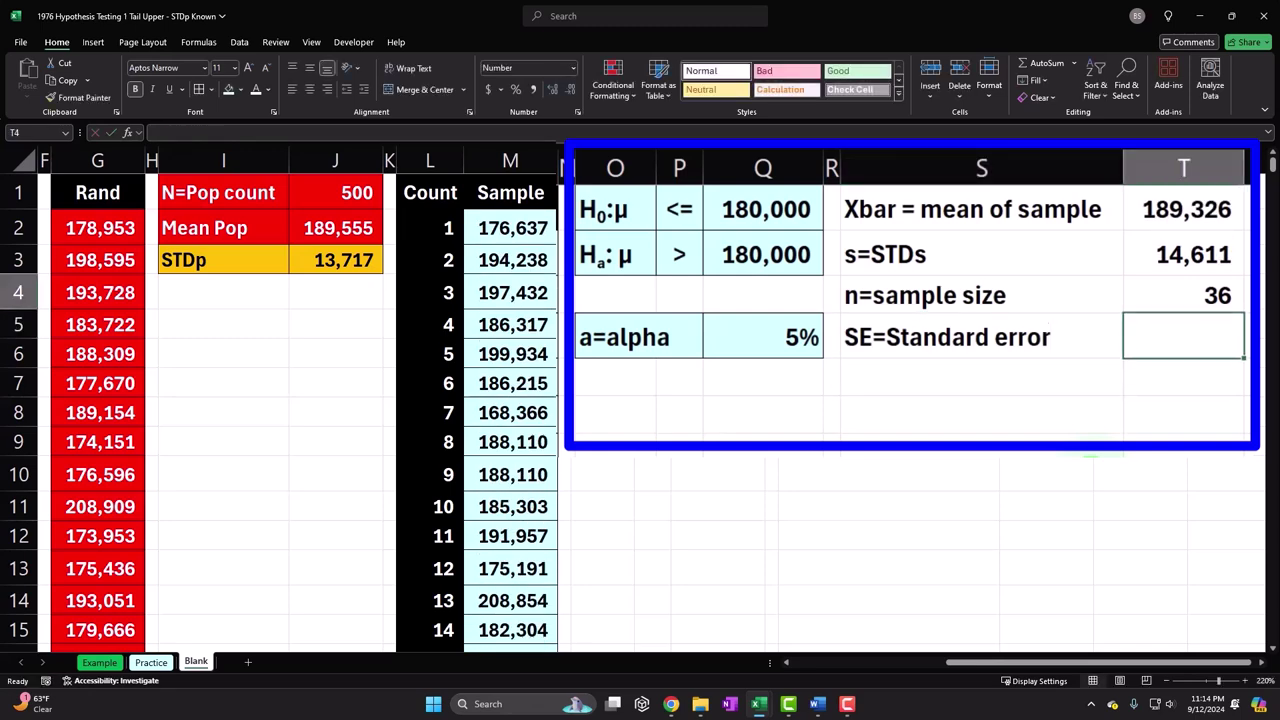
drag(95, 228, 77, 318)
drag(478, 232, 497, 367)
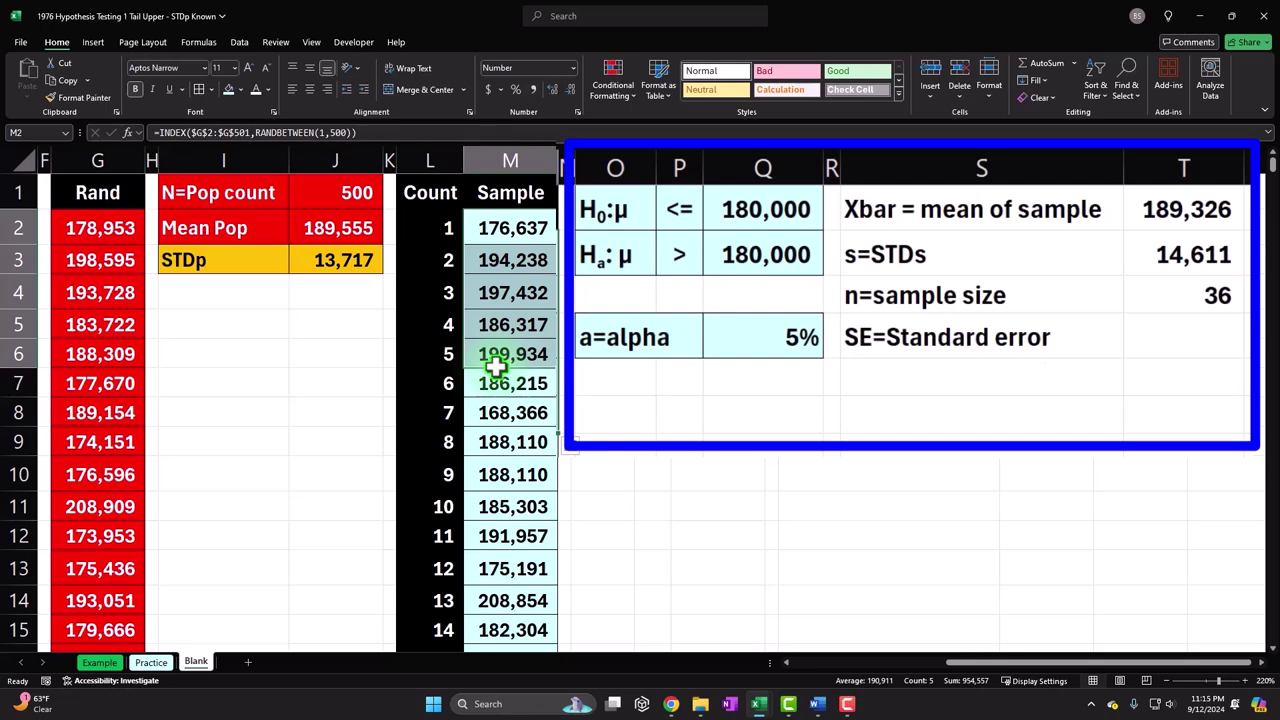
click(1153, 292)
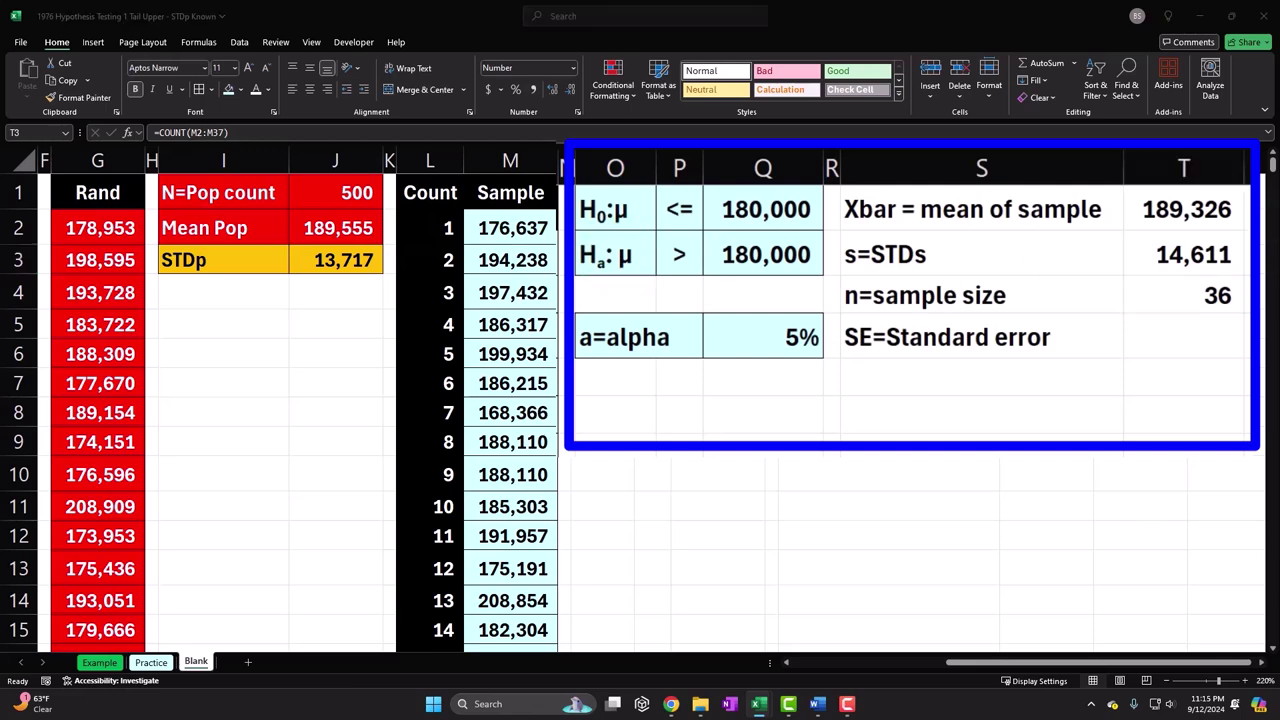
Enter =J3/SQRT(T3) in T4 for a standard error of 2,286
click(1184, 340)
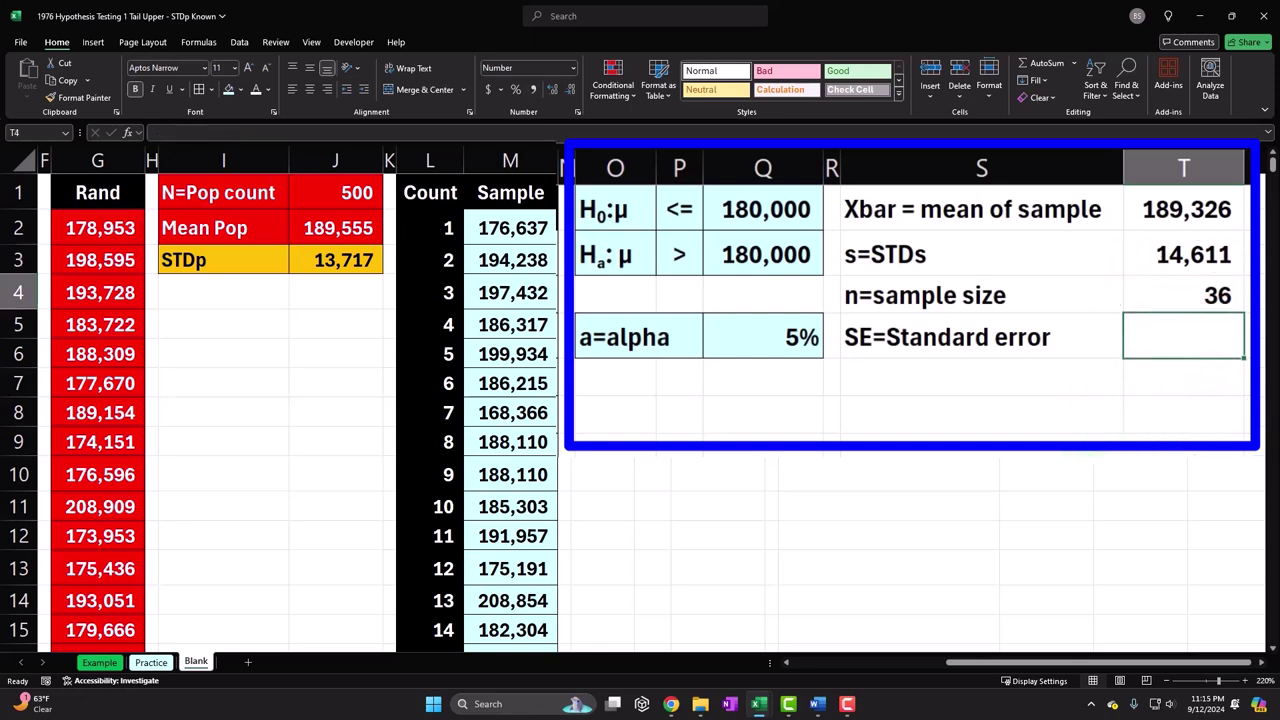
text(=)
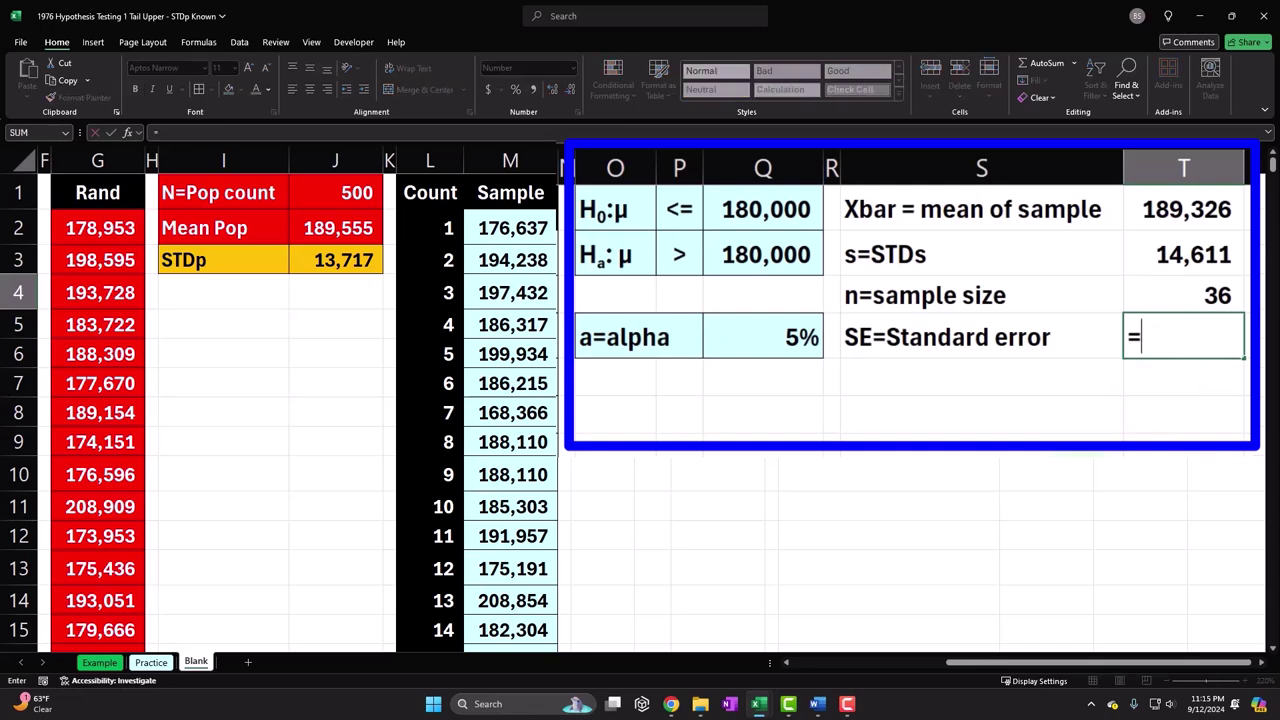
click(352, 262)
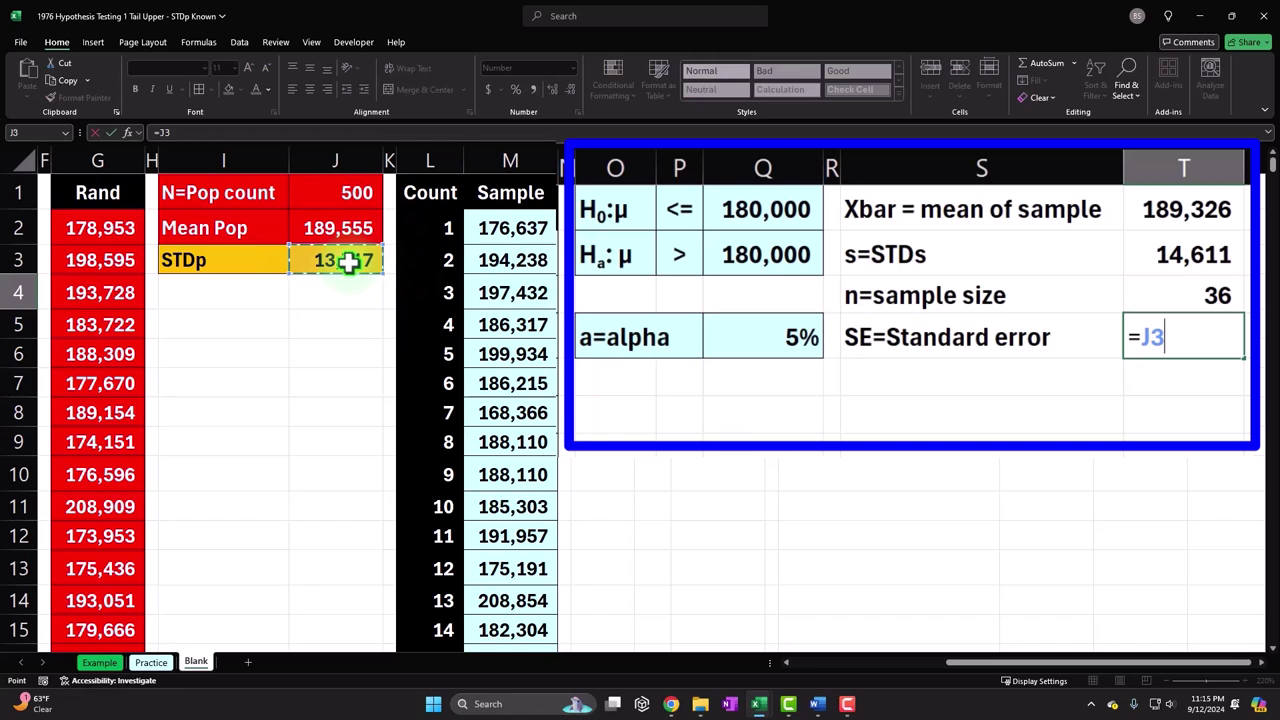
text(/)
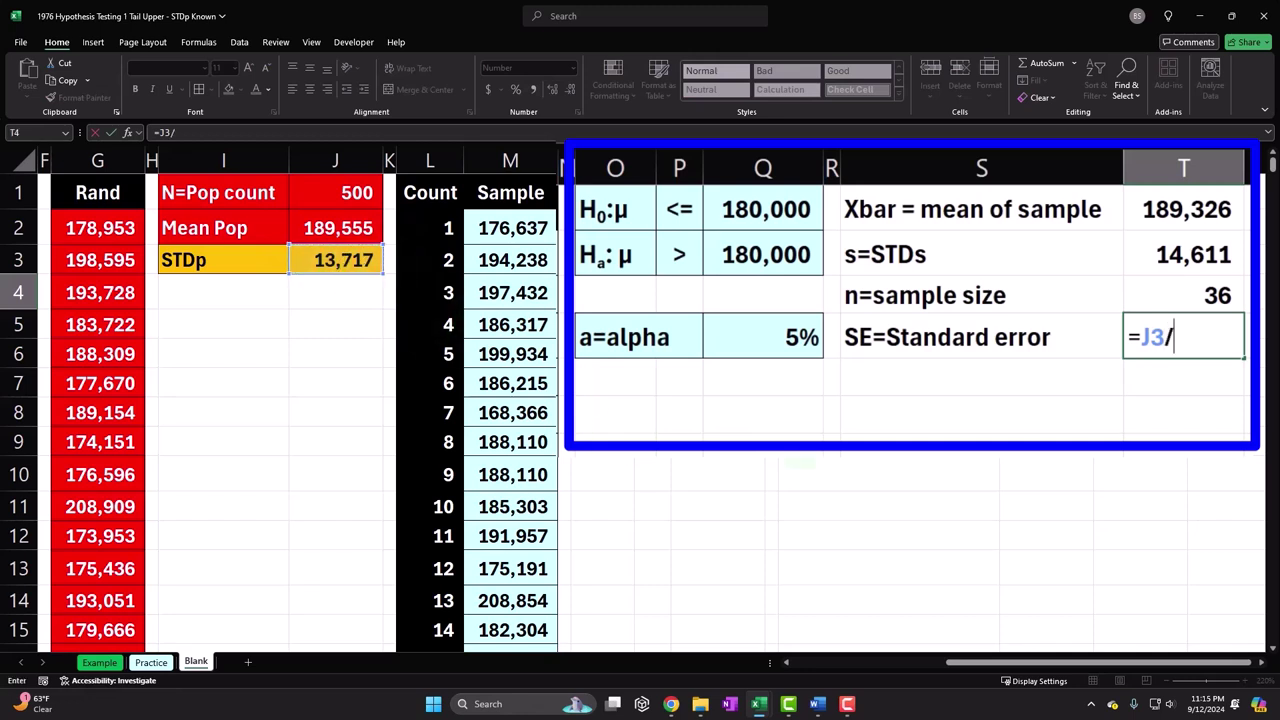
text(s)
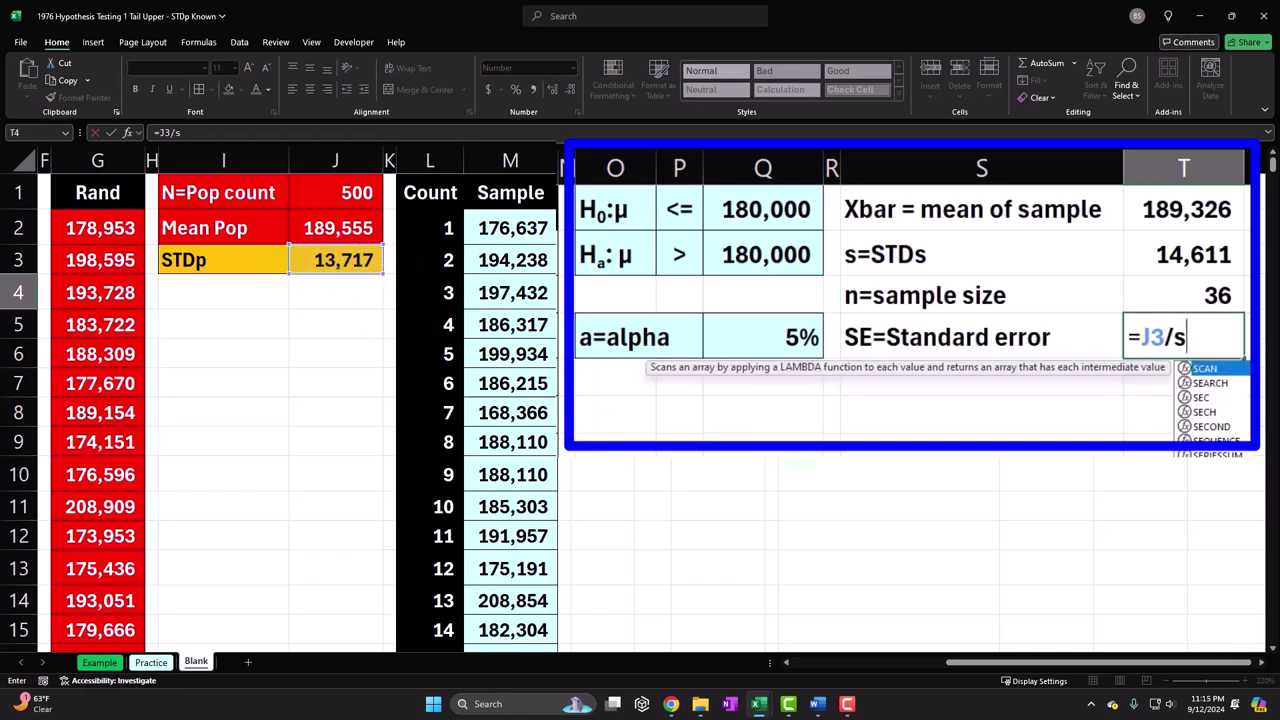
text(c)
key(BackSpace)
text(q)
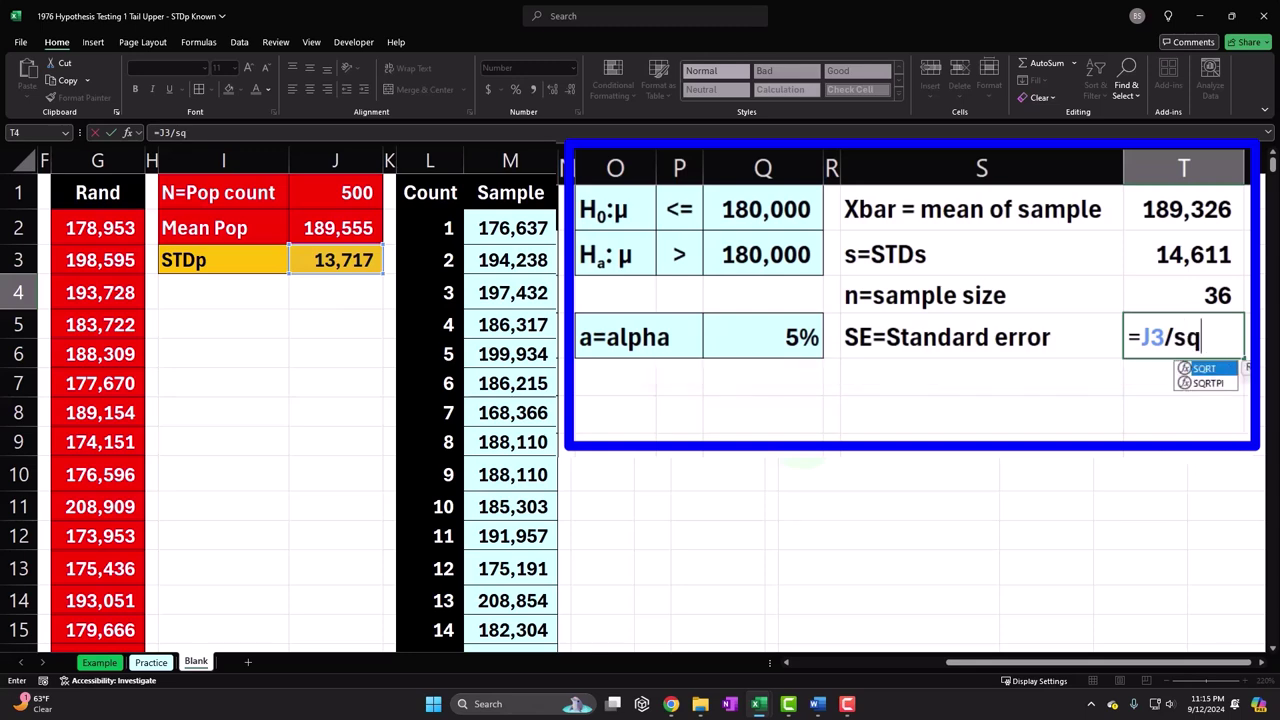
key(Tab)
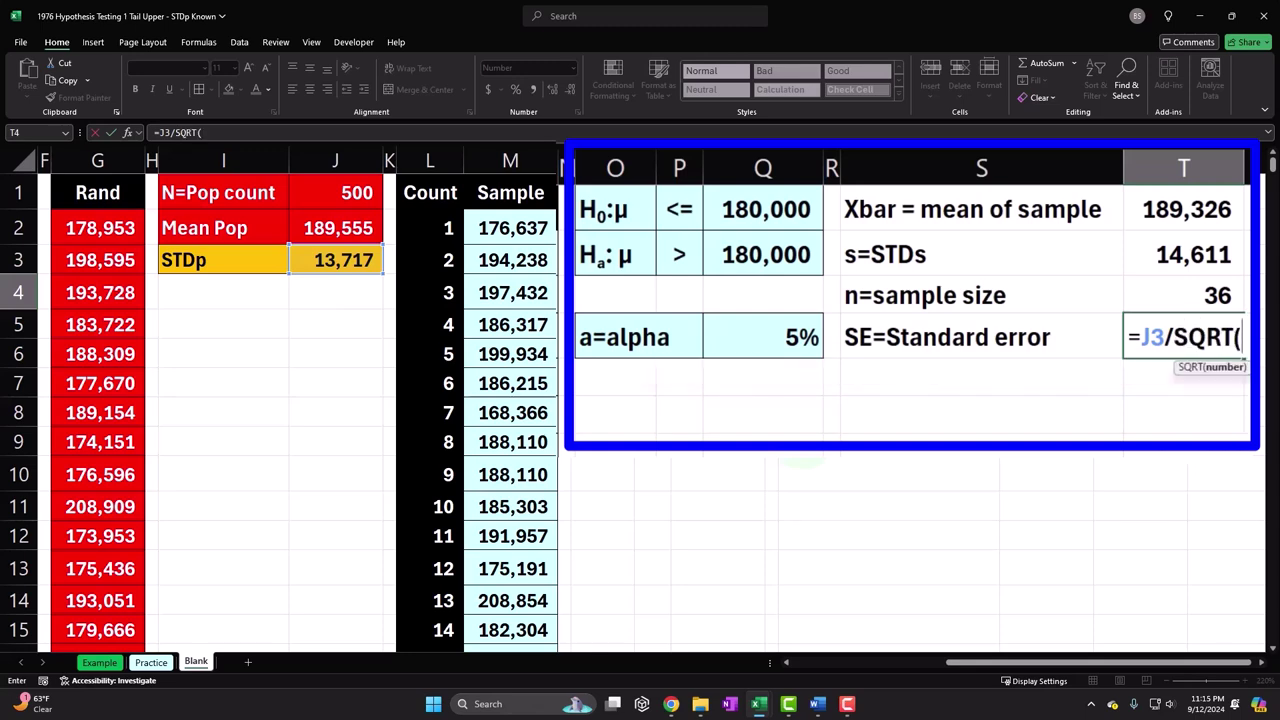
click(1168, 295)
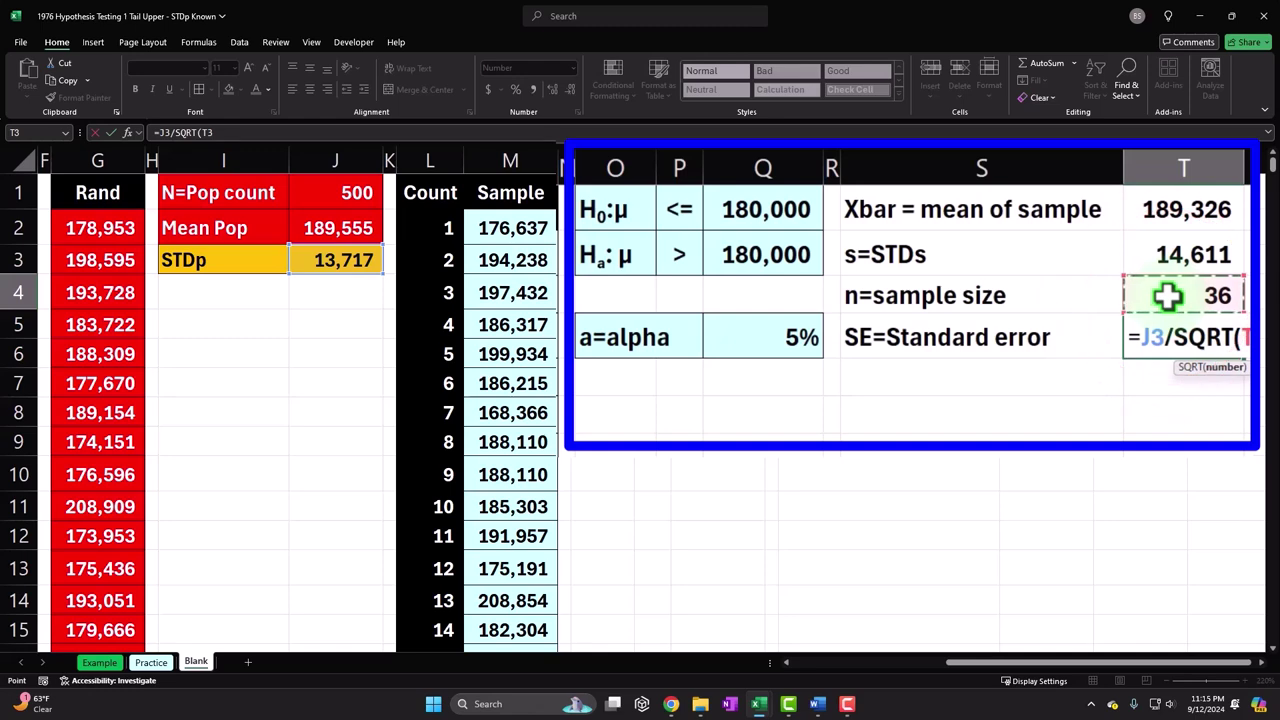
text())
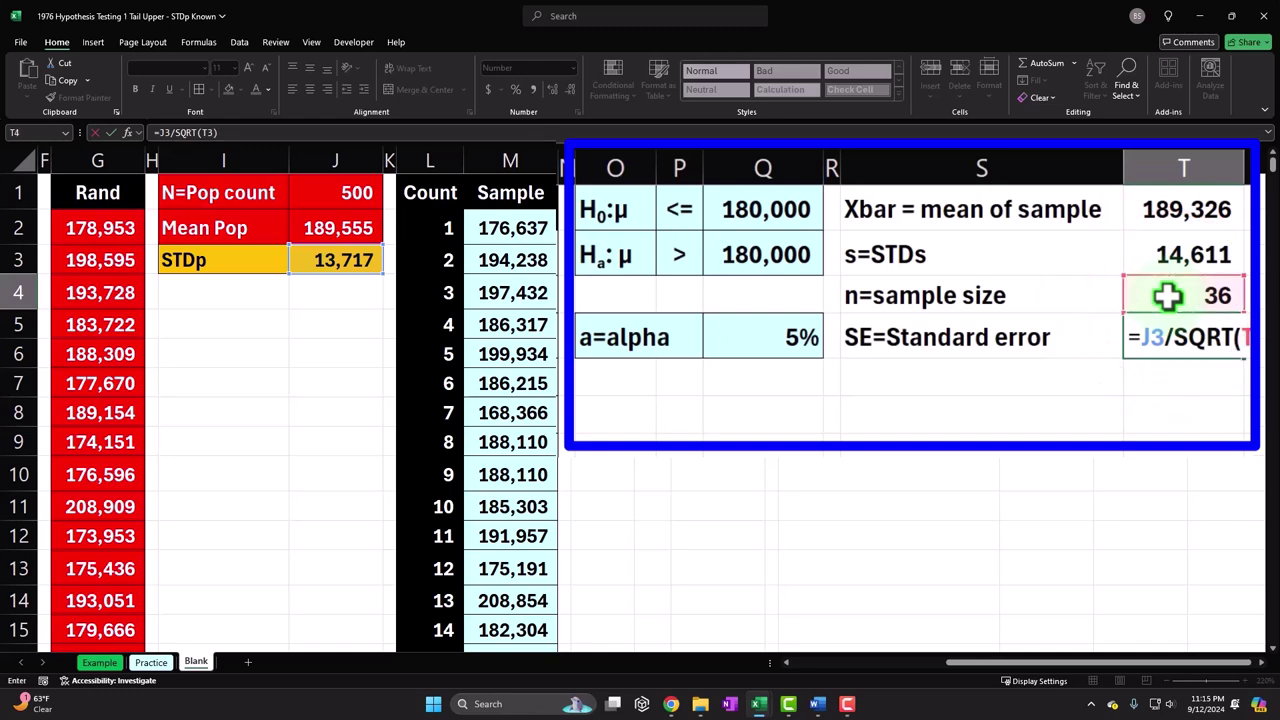
key(ctrl+Return)
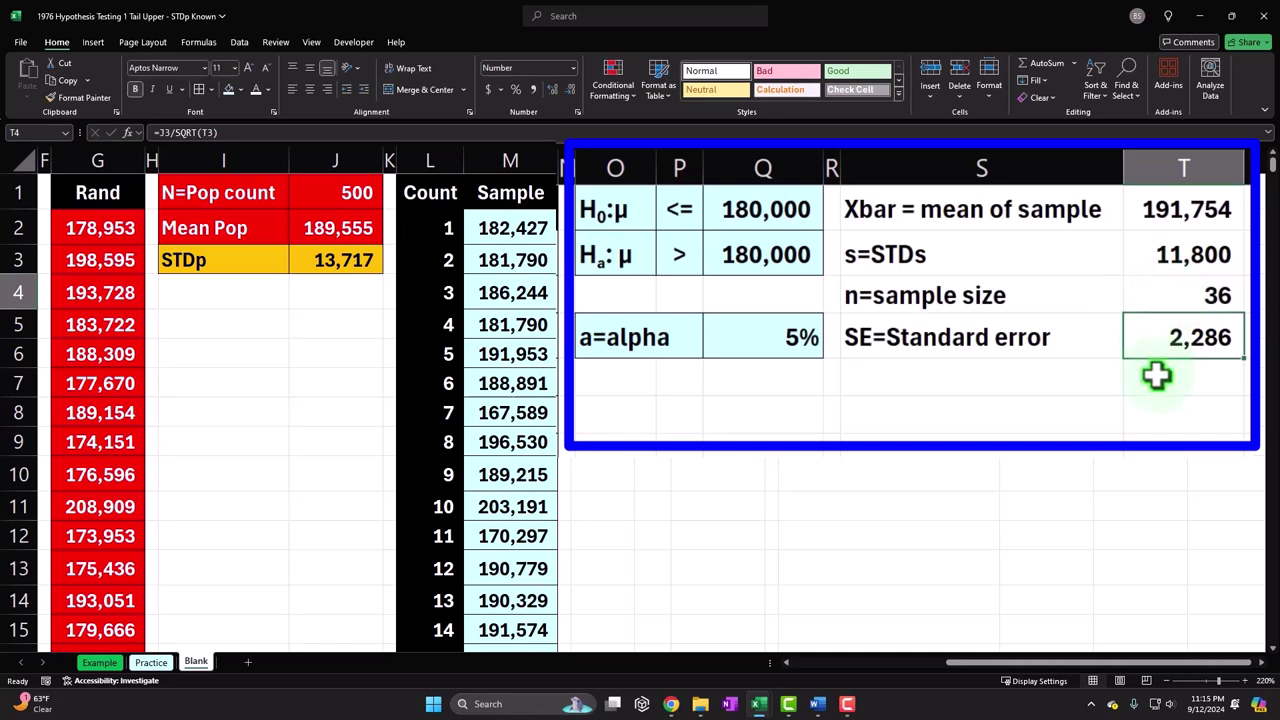
Add the 'z=test statitstic' label below the standard error row
click(920, 378)
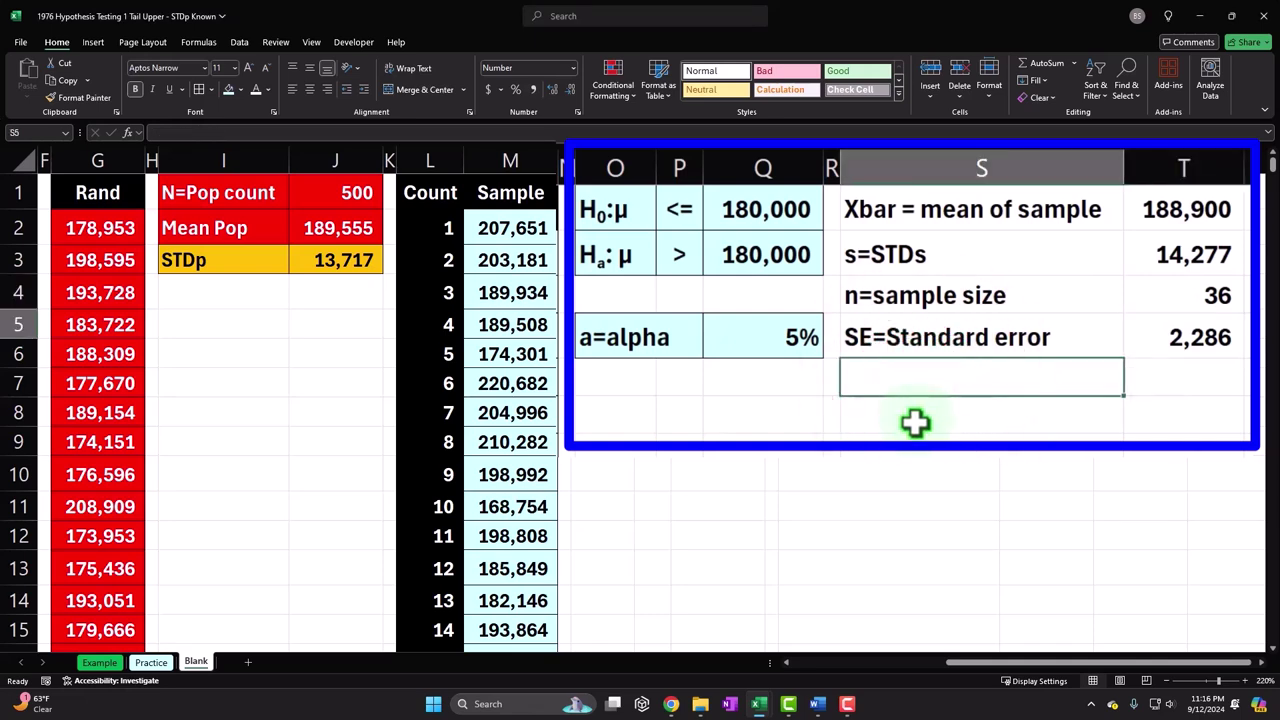
text(zx)
key(BackSpace)
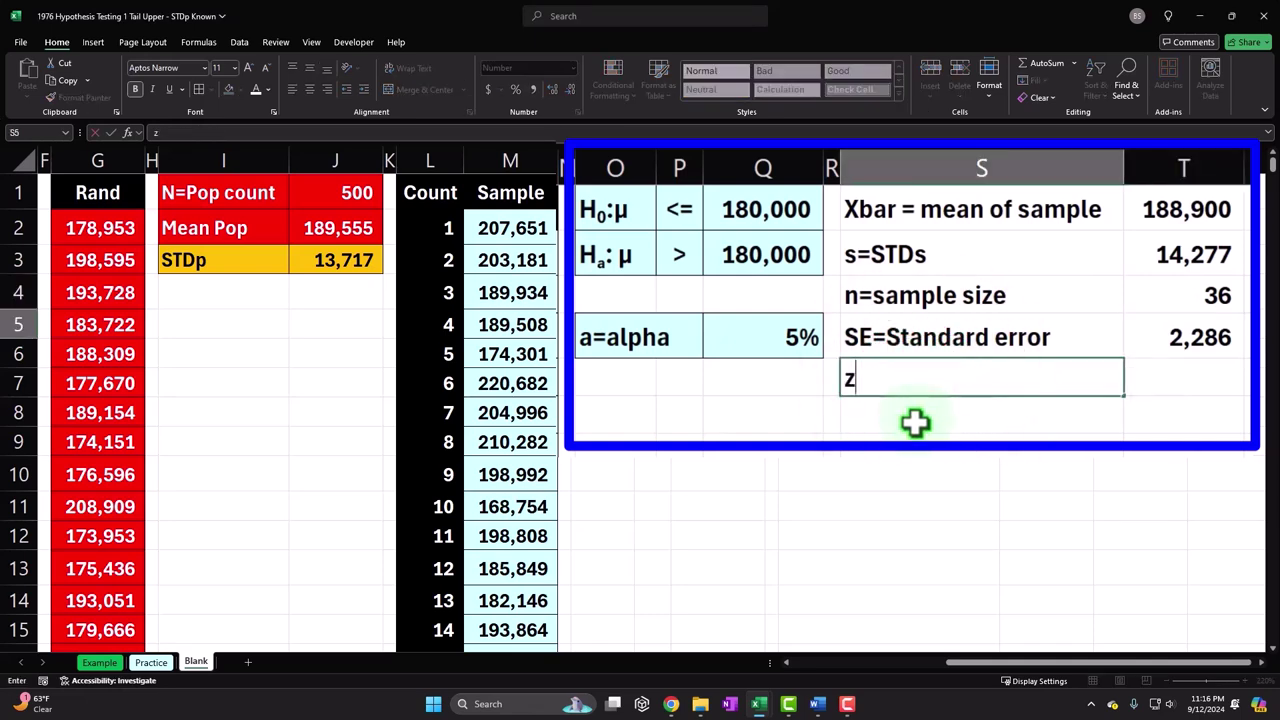
text(=test statits)
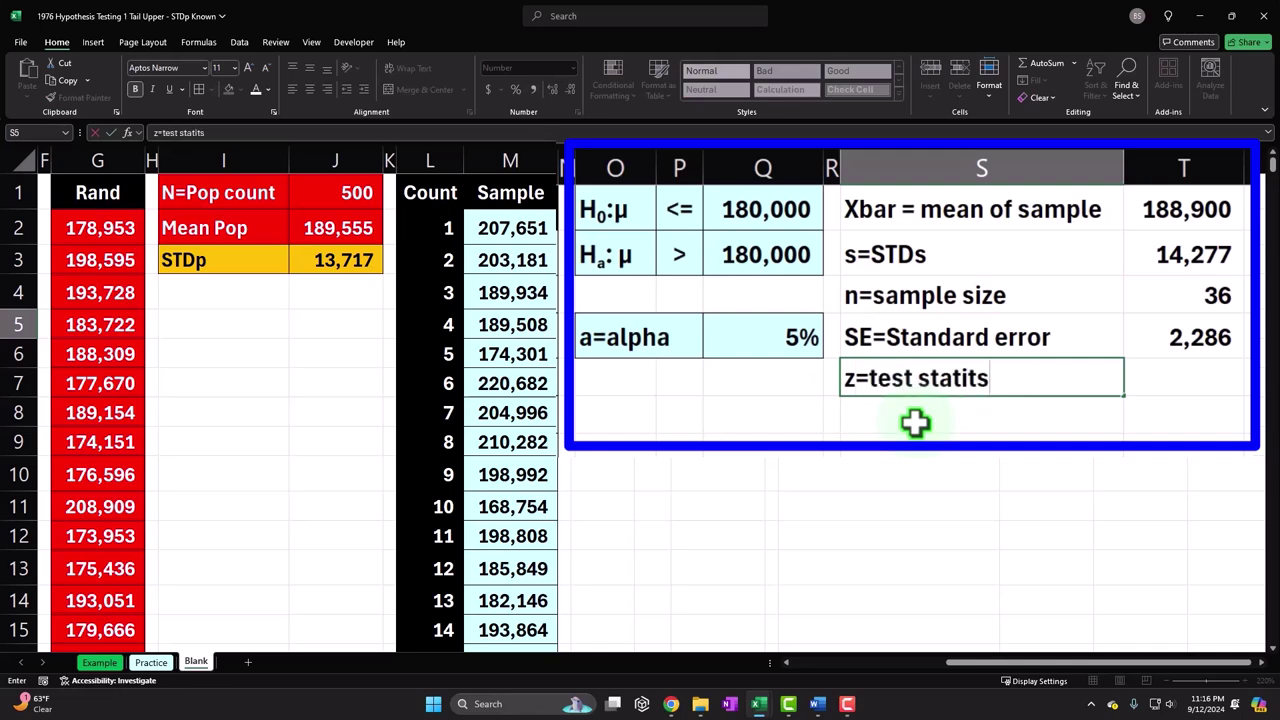
text(tic)
key(Tab)
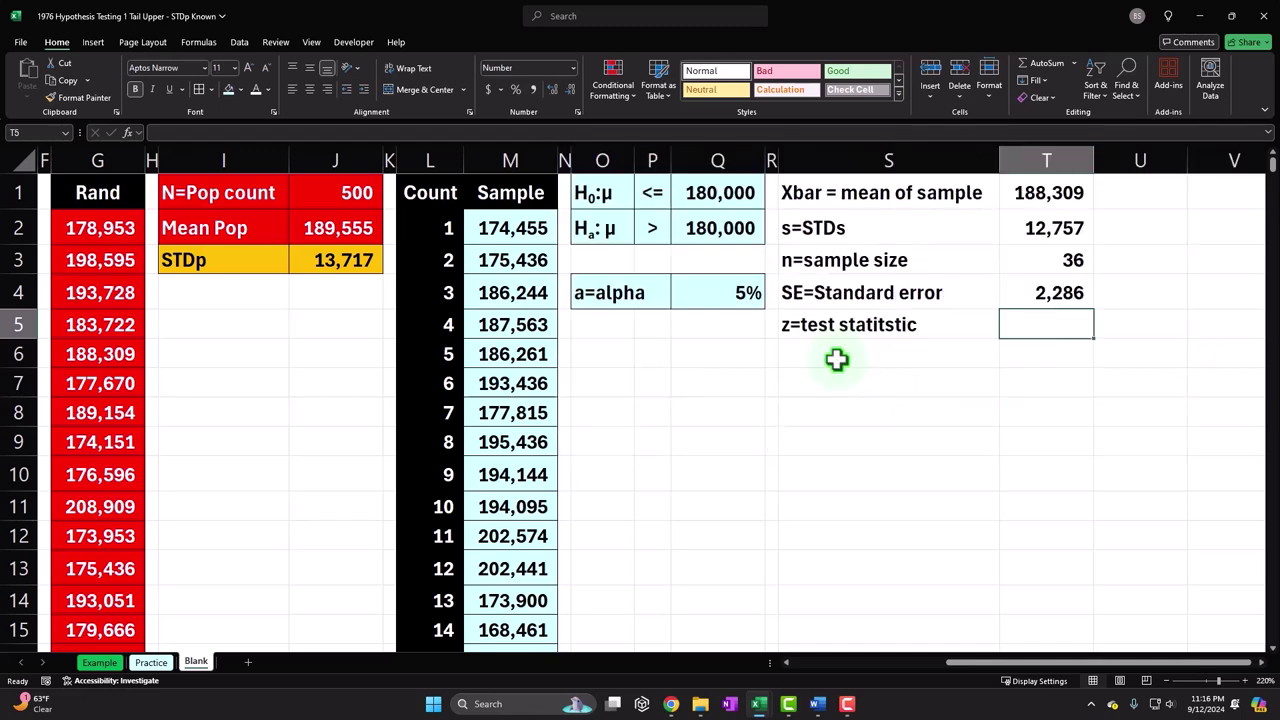
key(F9)
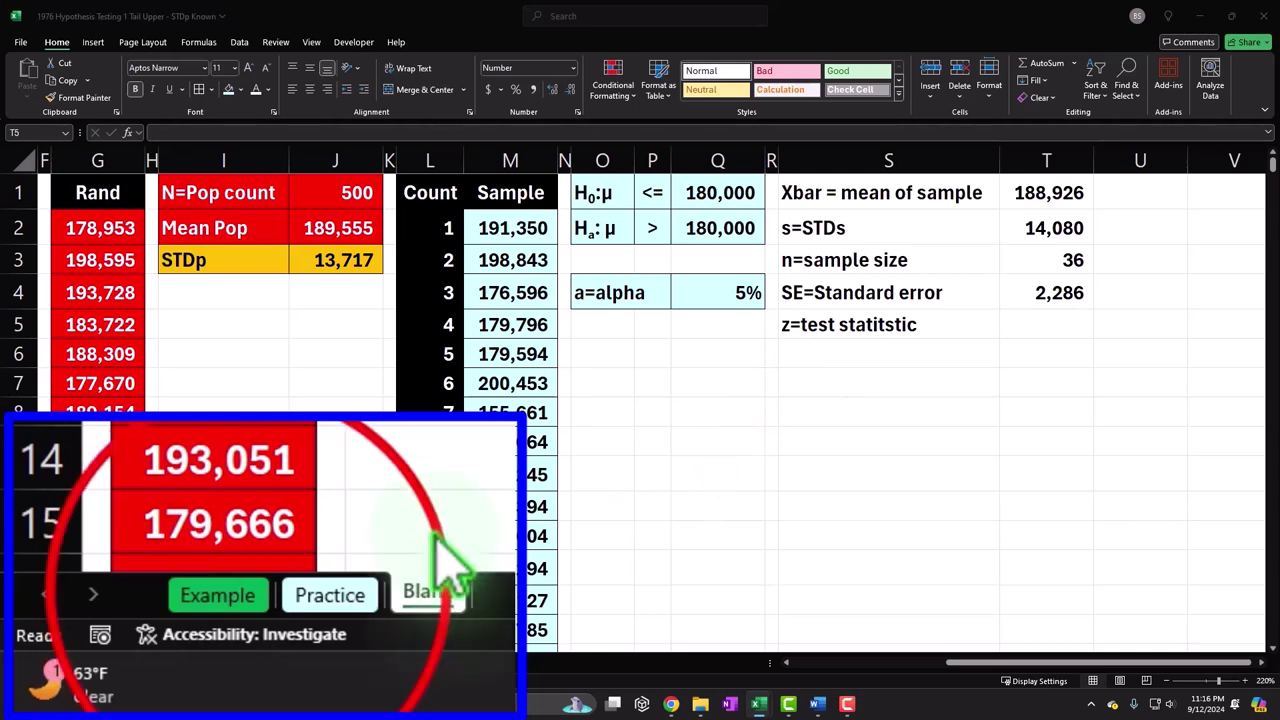
On the Example sheet, move the chart's green mean line to the curve's peak
click(100, 662)
click(990, 330)
drag(1136, 348, 889, 366)
drag(1055, 666, 968, 664)
Review the Example sheet's layout from Q1, then go back to the Blank sheet
click(555, 245)
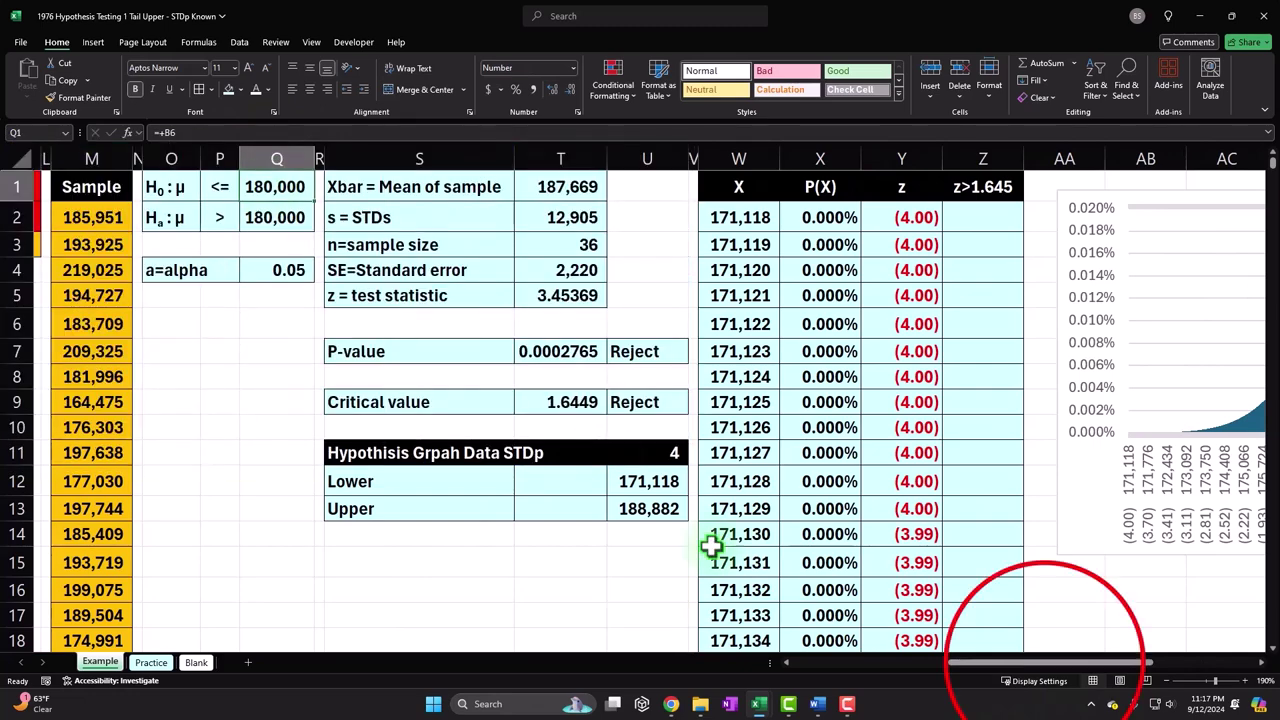
drag(1051, 663, 1155, 675)
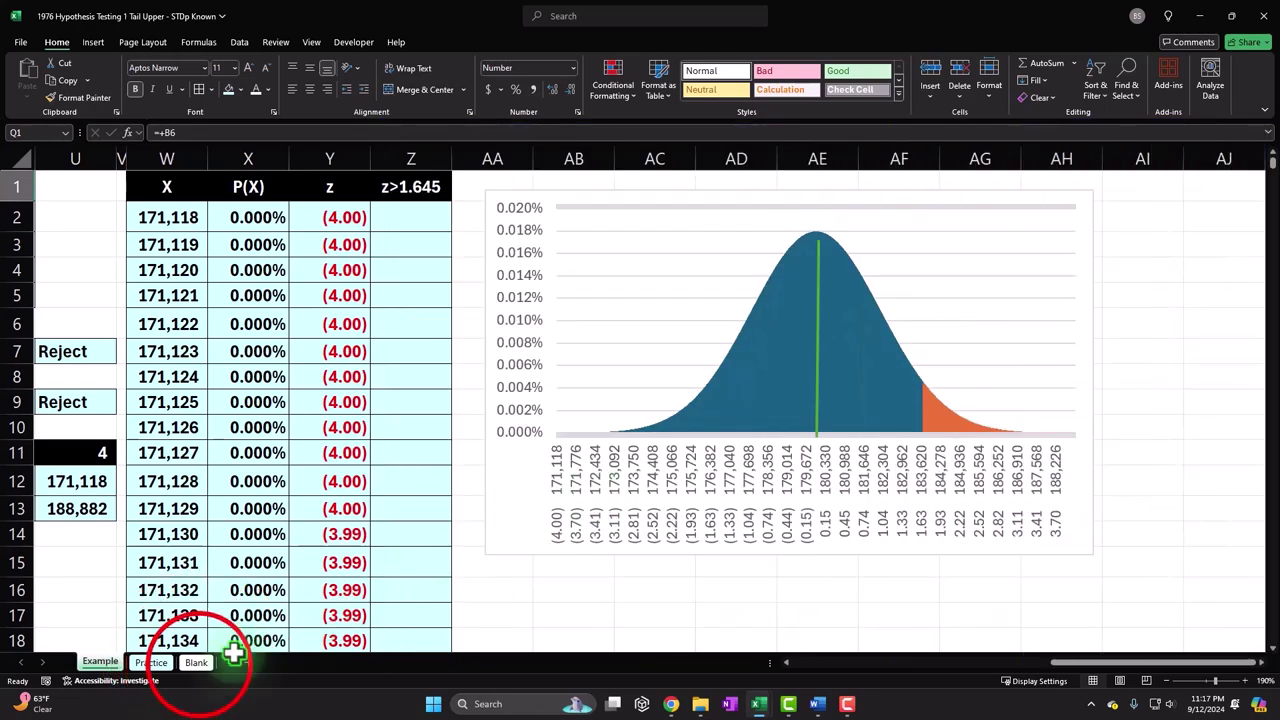
click(196, 662)
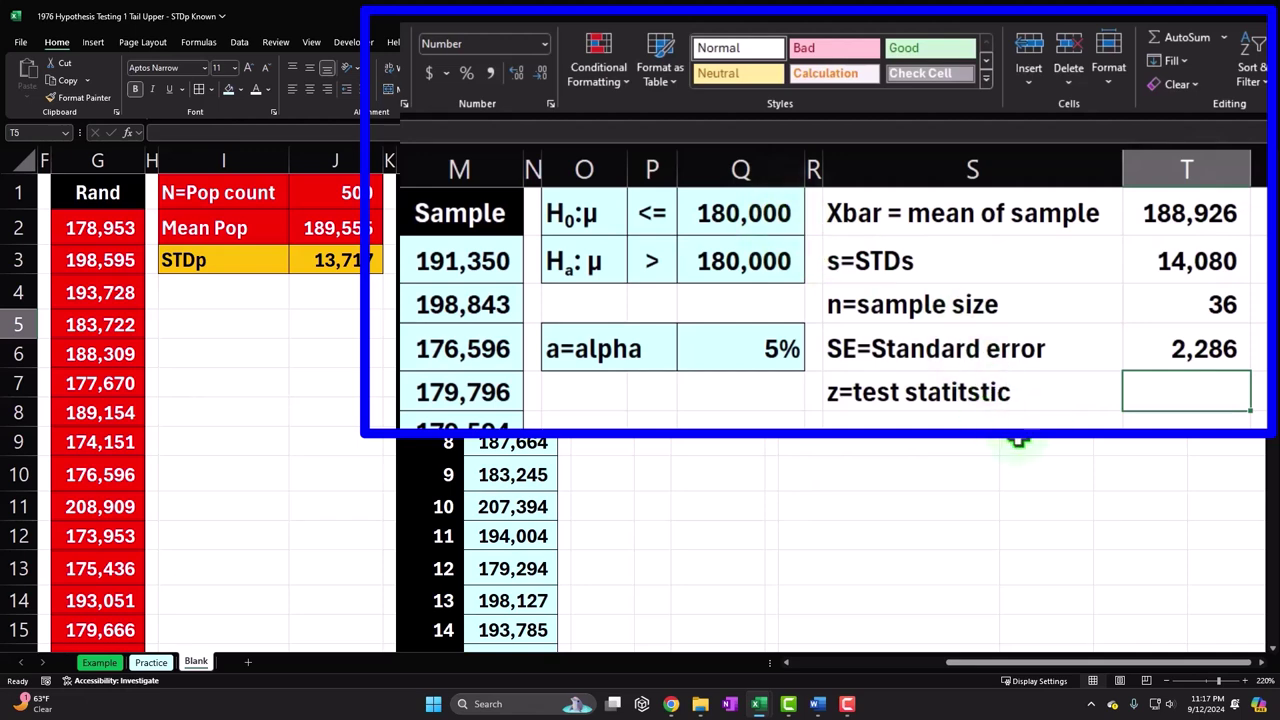
Enter =(T1-Q1)/T4 in T5 as the z test statistic
text(=()
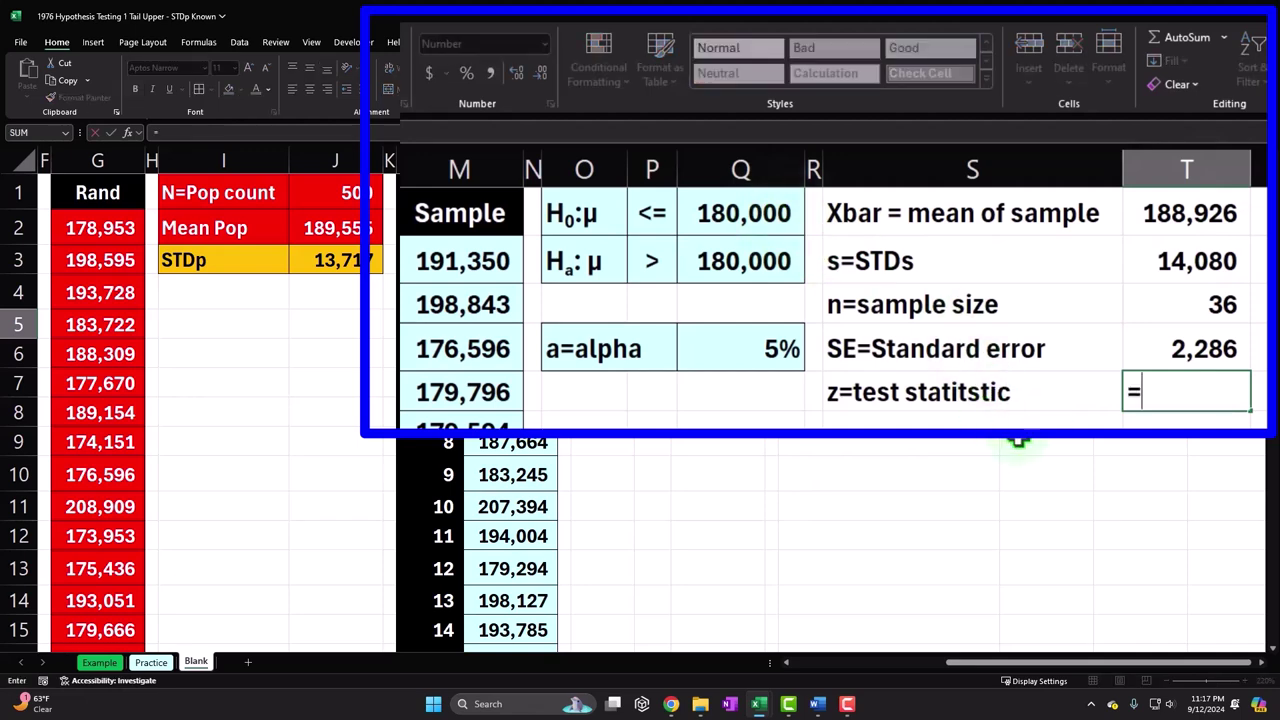
click(1158, 207)
text(-)
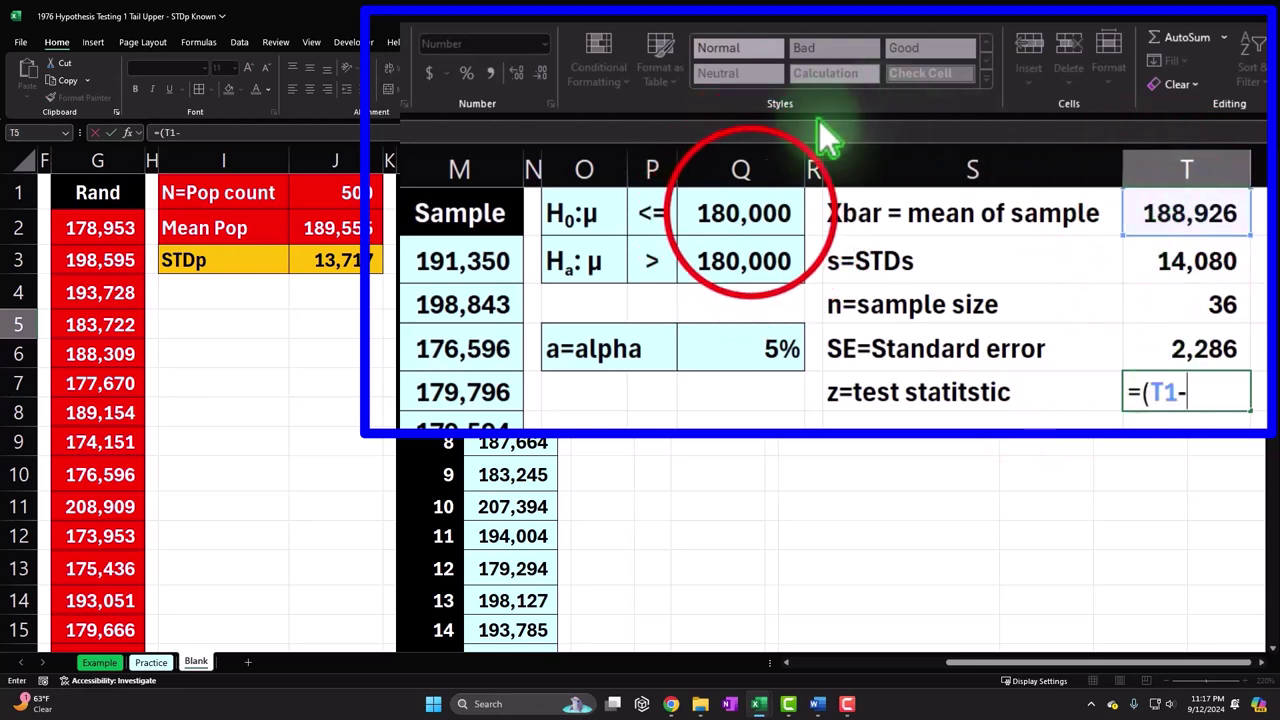
click(750, 213)
text())
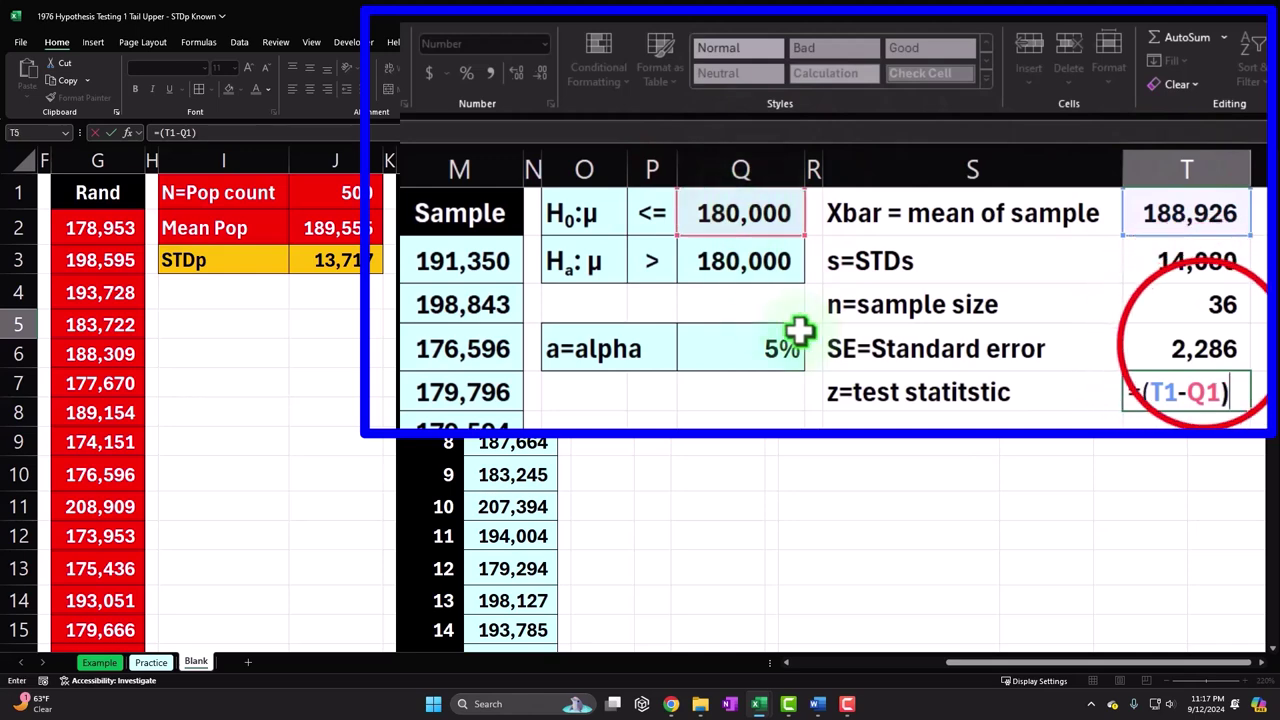
click(1190, 348)
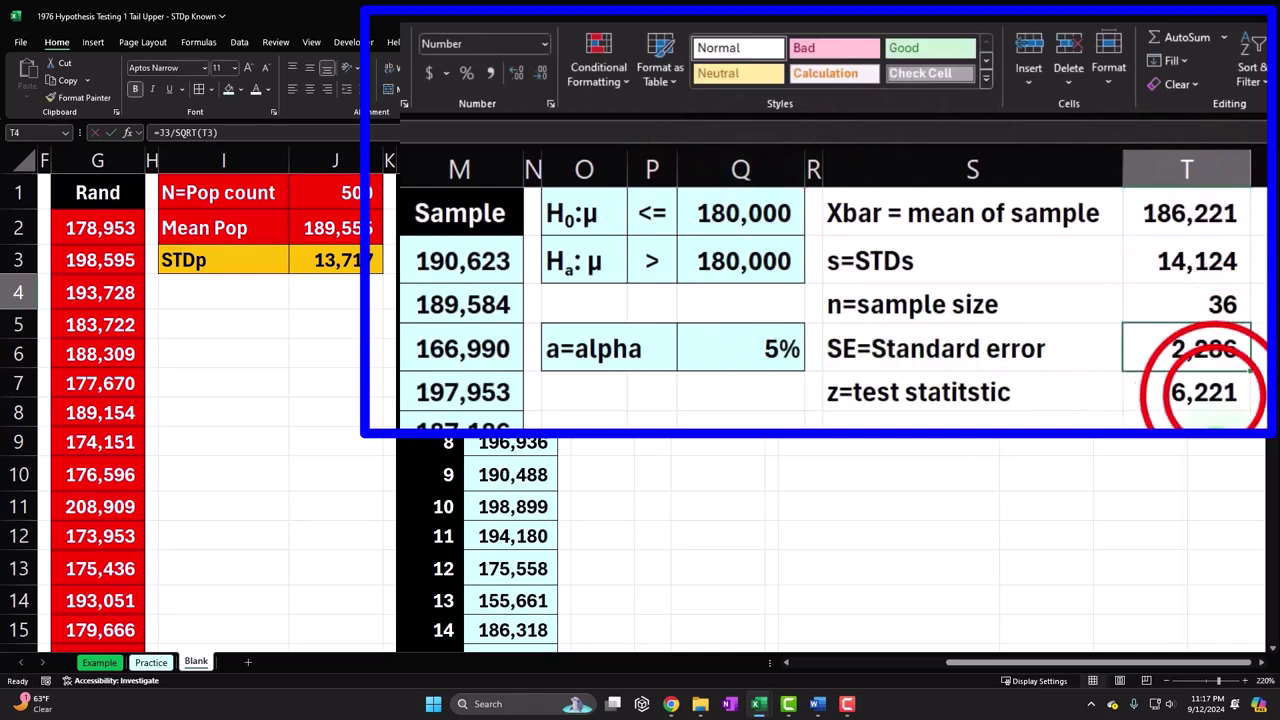
double_click(1235, 394)
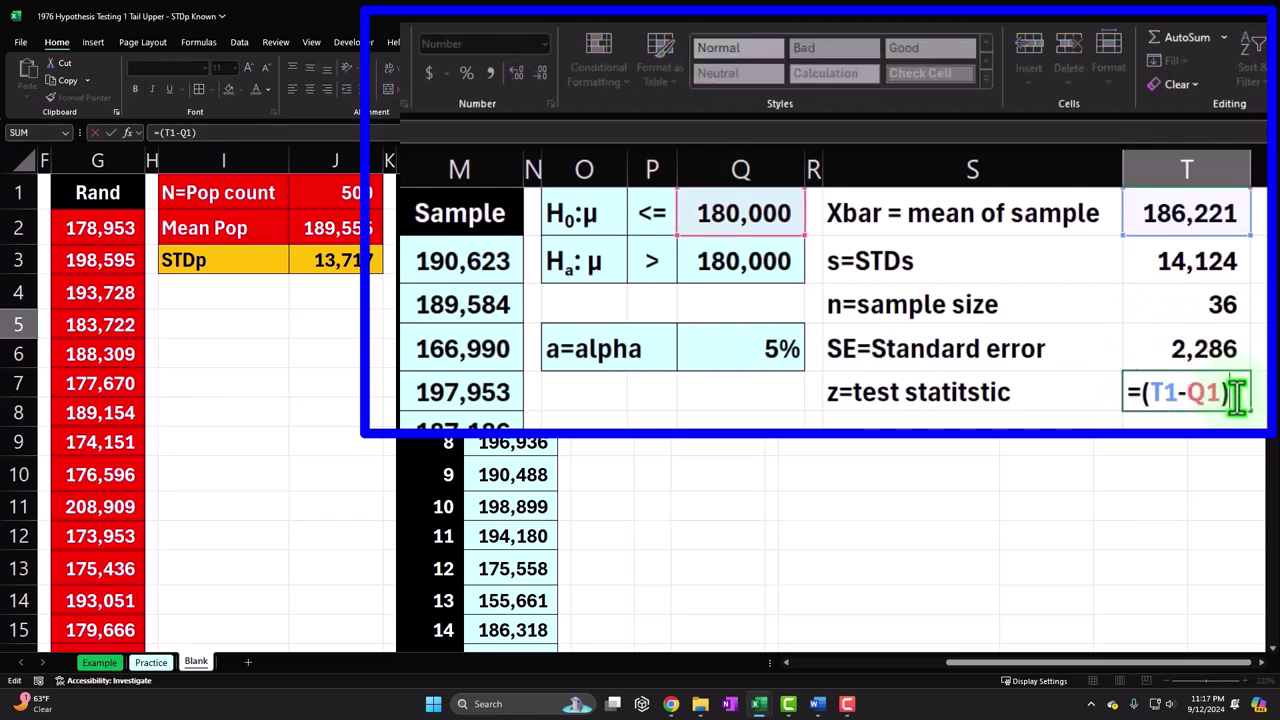
text(/)
click(1190, 348)
key(Return)
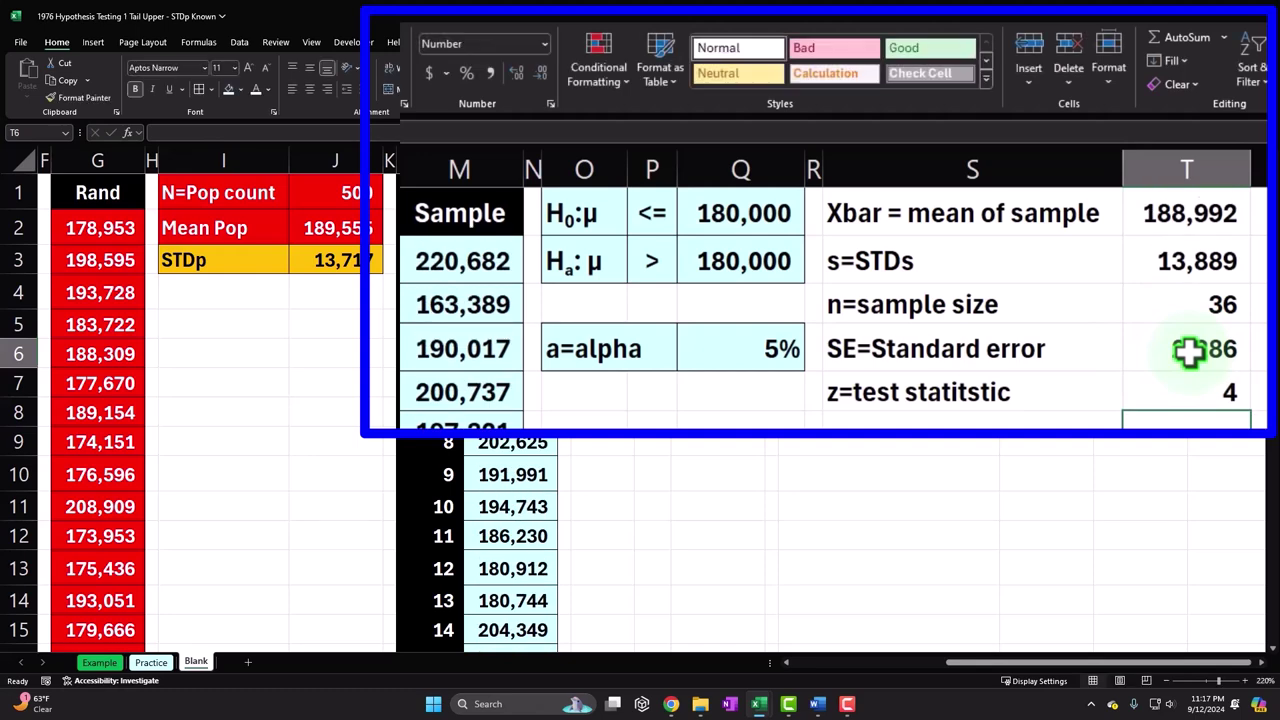
key(Up)
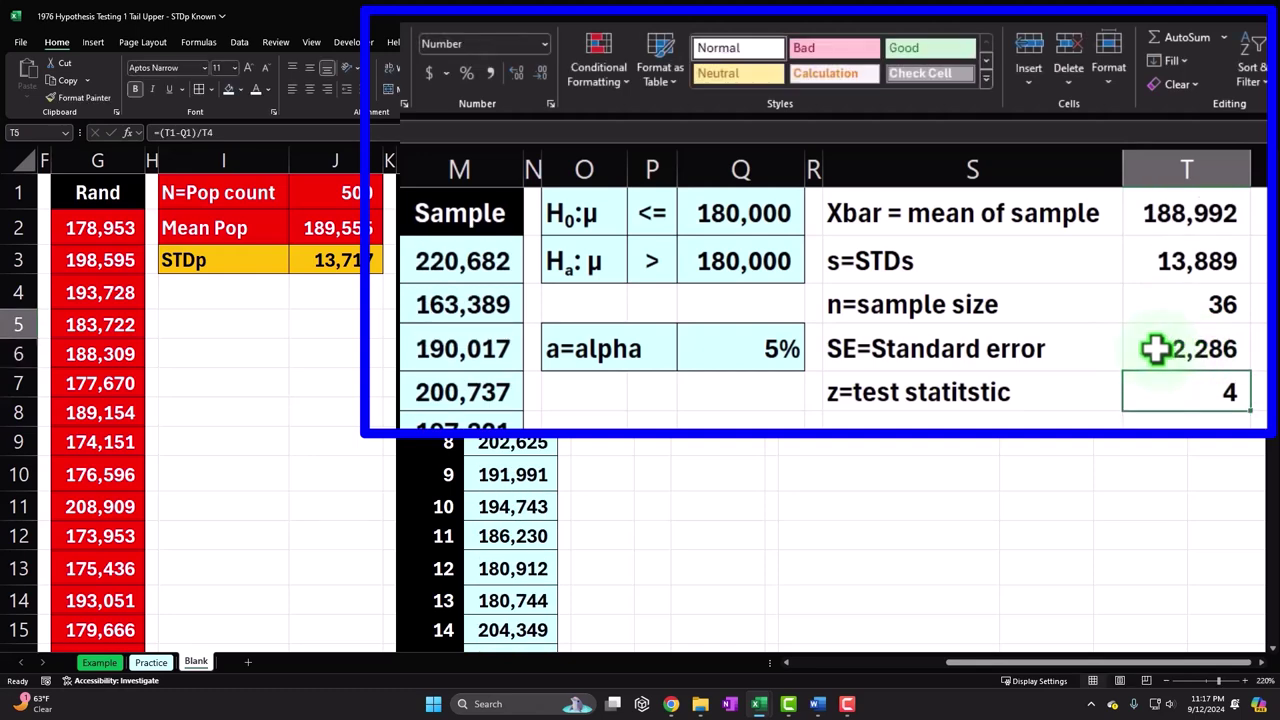
Show the z statistic to five decimals, 5.88870, and recalculate
click(516, 74)
click(516, 74)
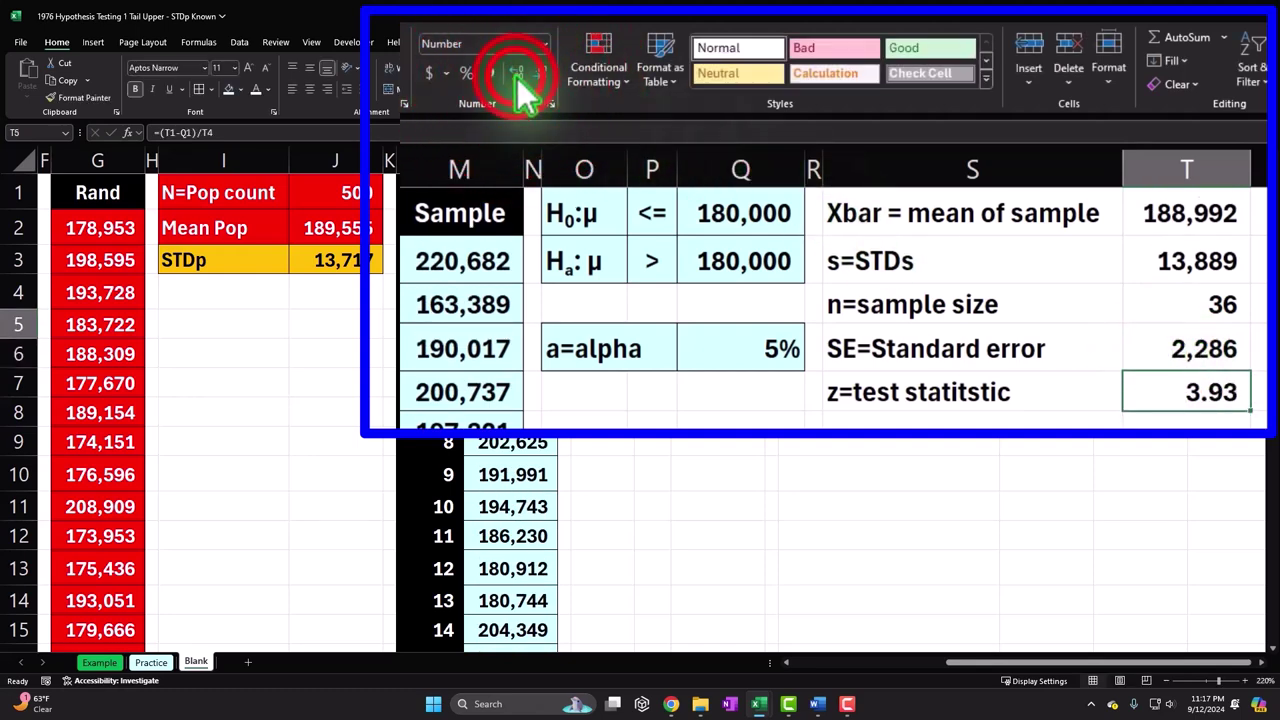
click(517, 78)
click(518, 80)
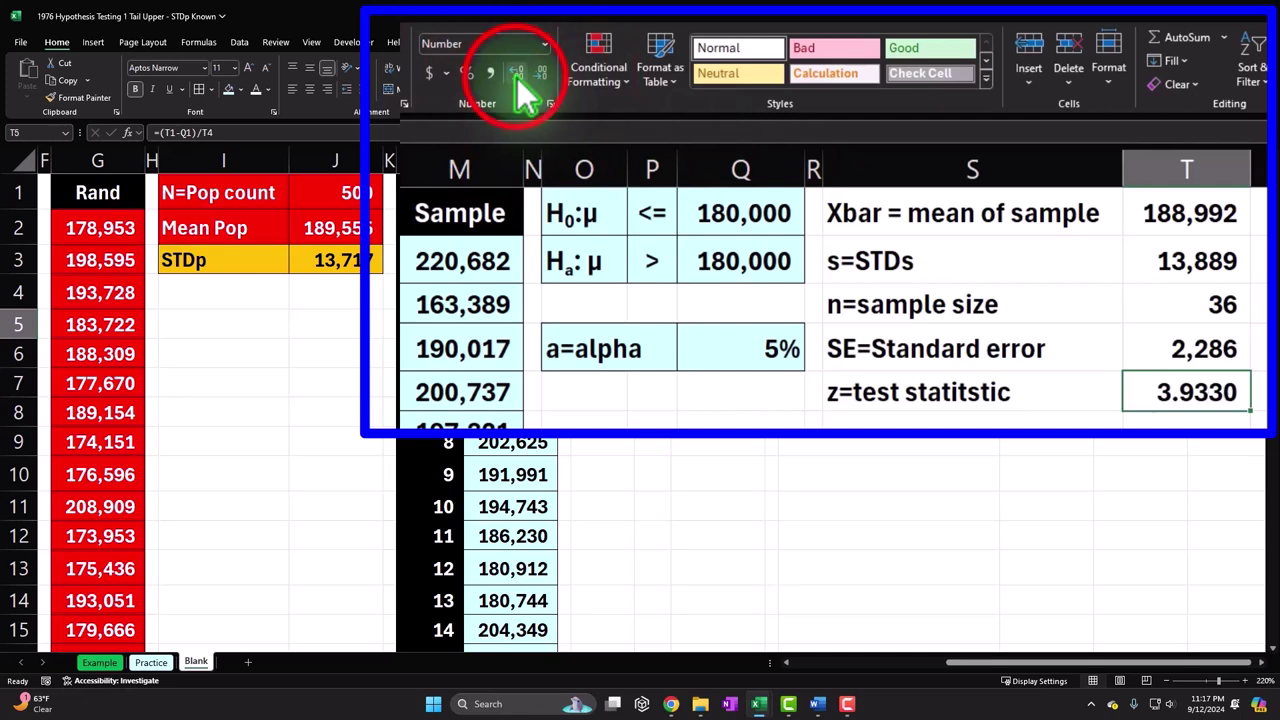
click(518, 80)
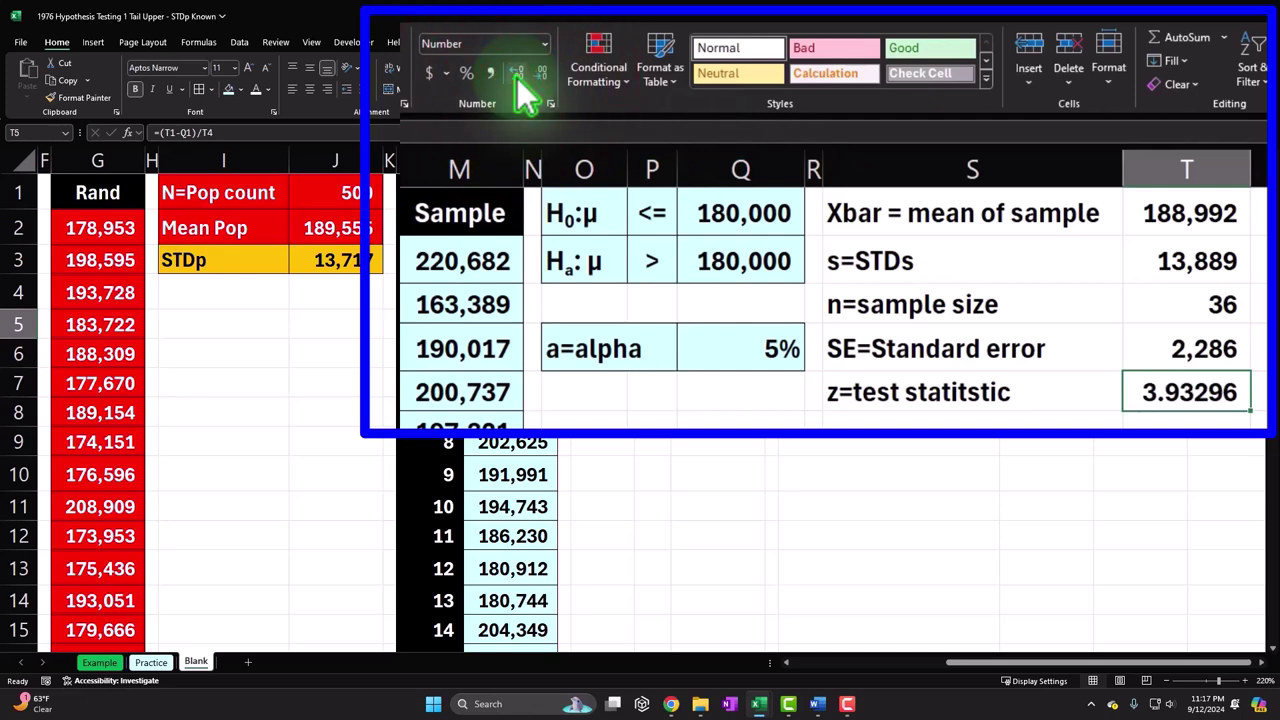
key(Return)
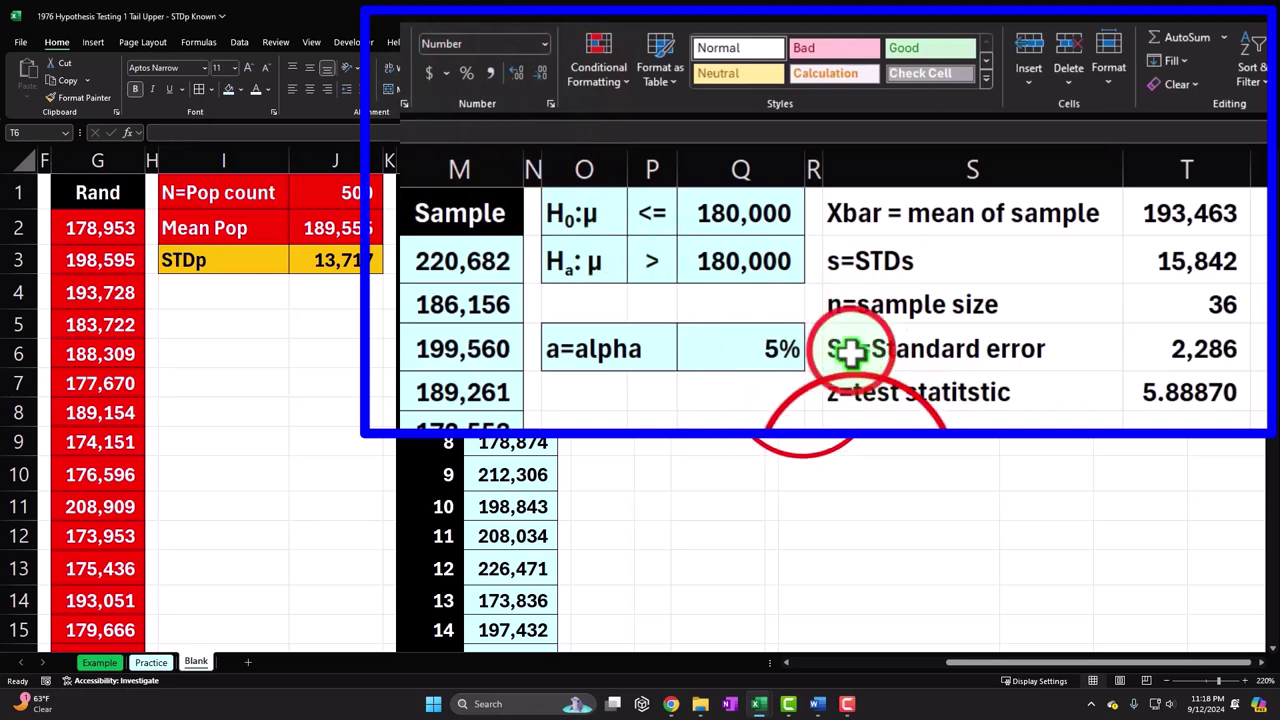
Add a 'P-value' label in S7, check the Example sheet, and select T7
click(857, 386)
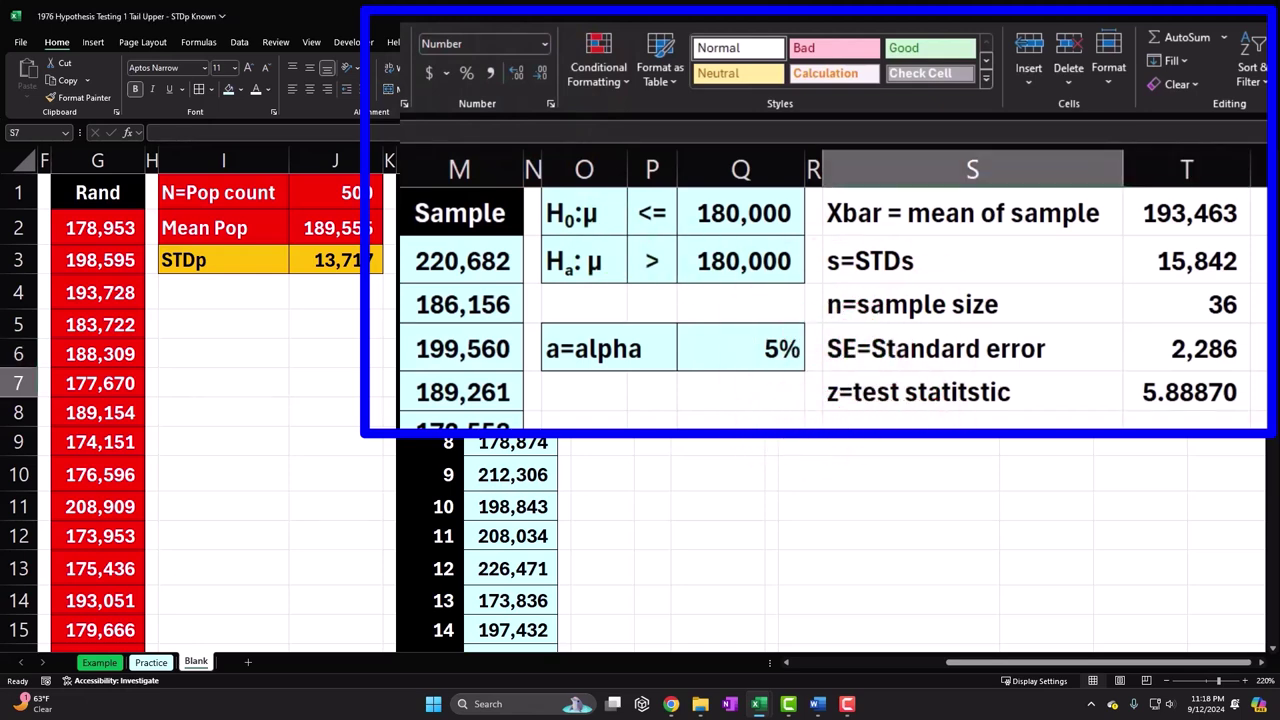
text(P-value)
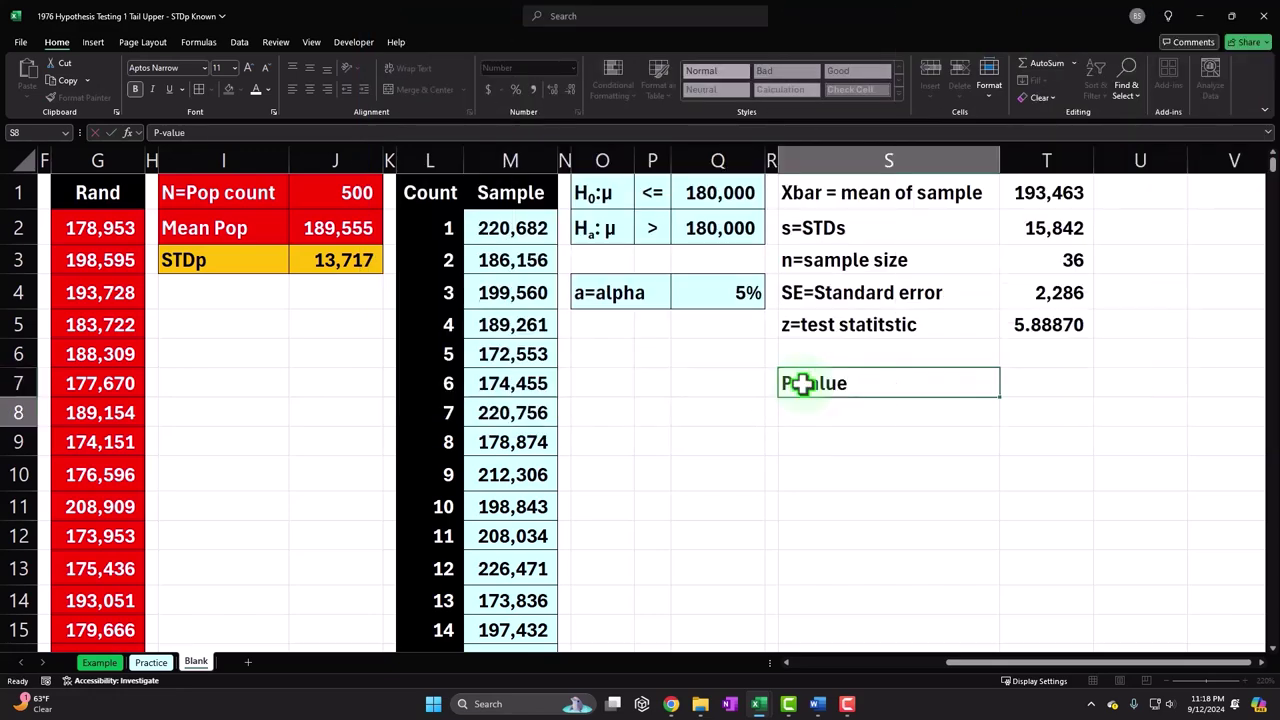
key(Return)
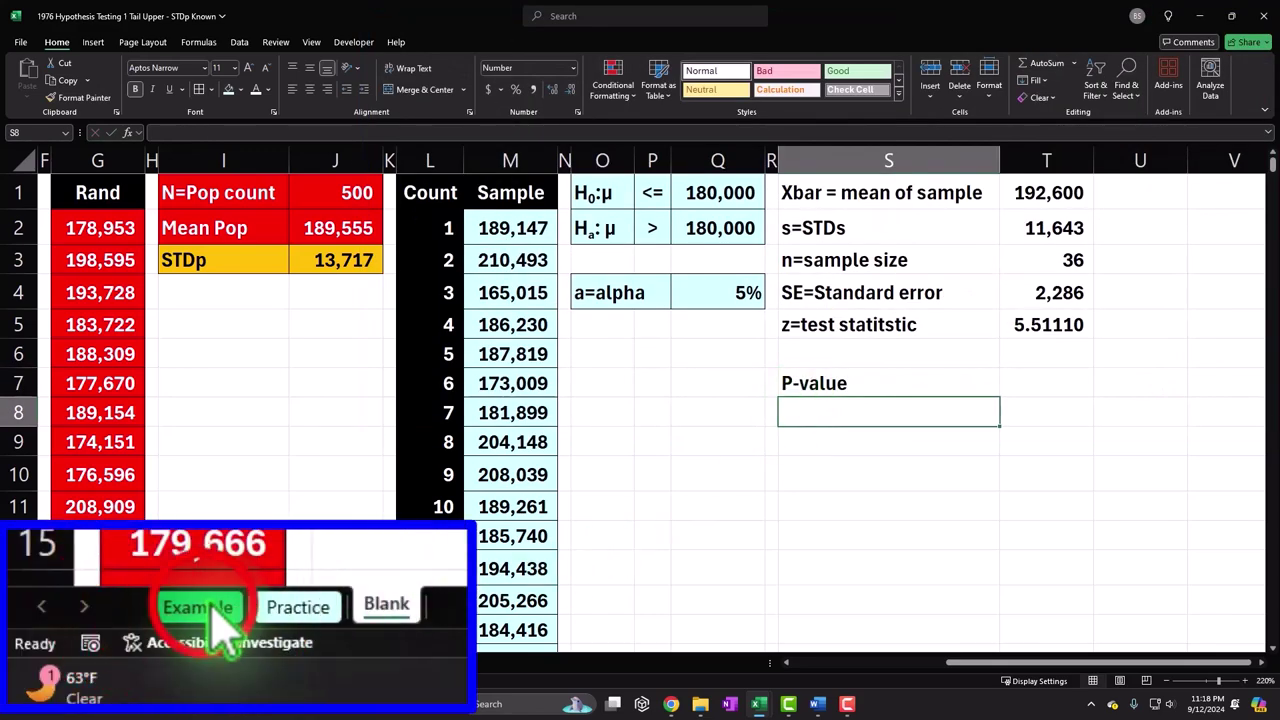
click(100, 662)
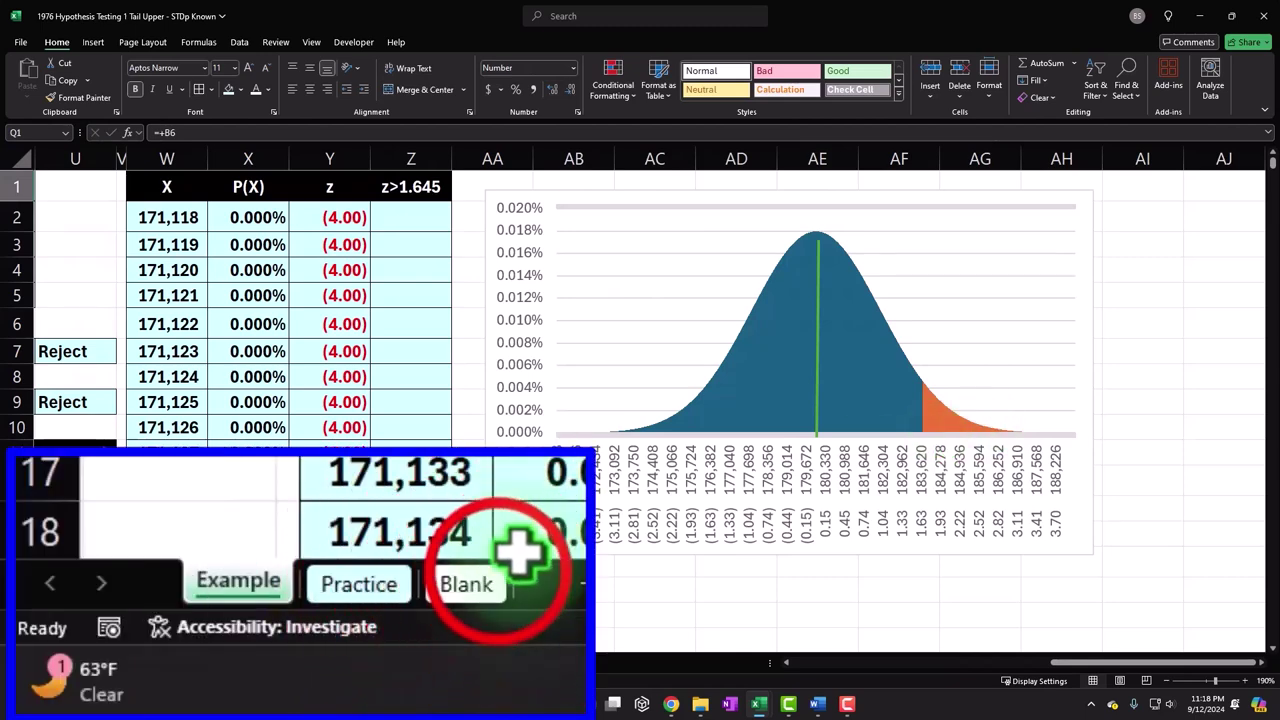
click(196, 662)
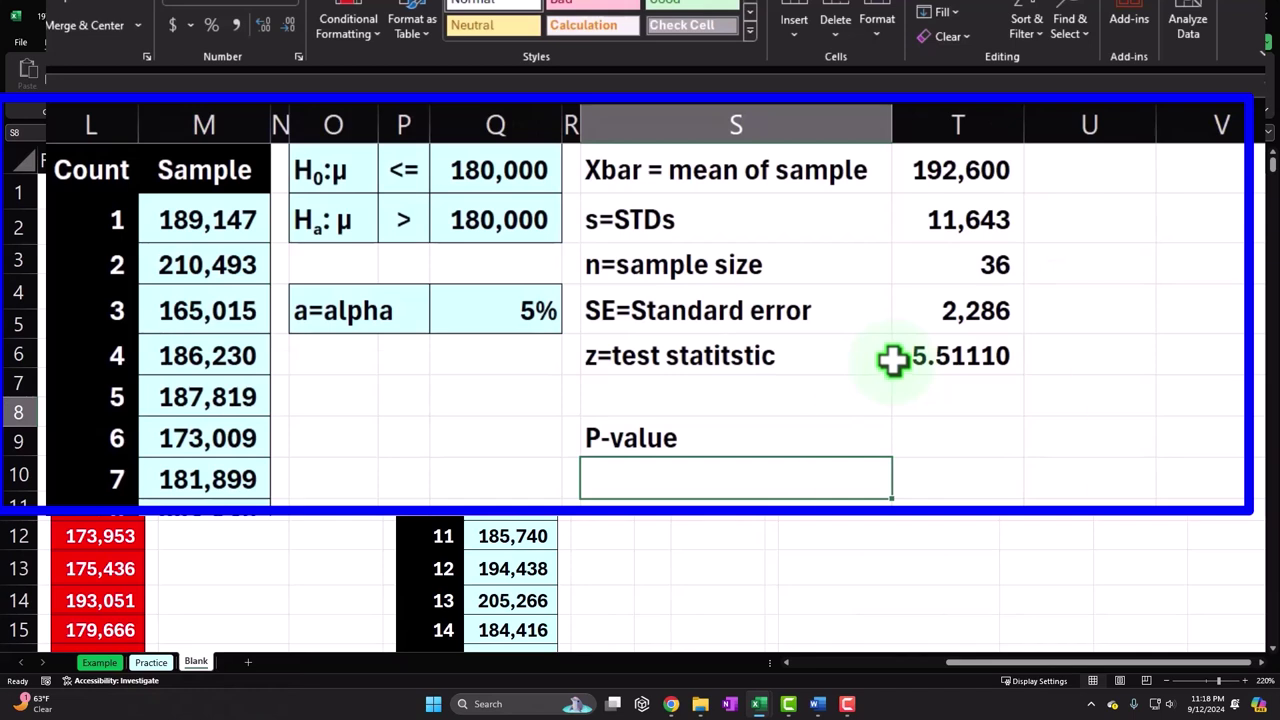
click(1040, 388)
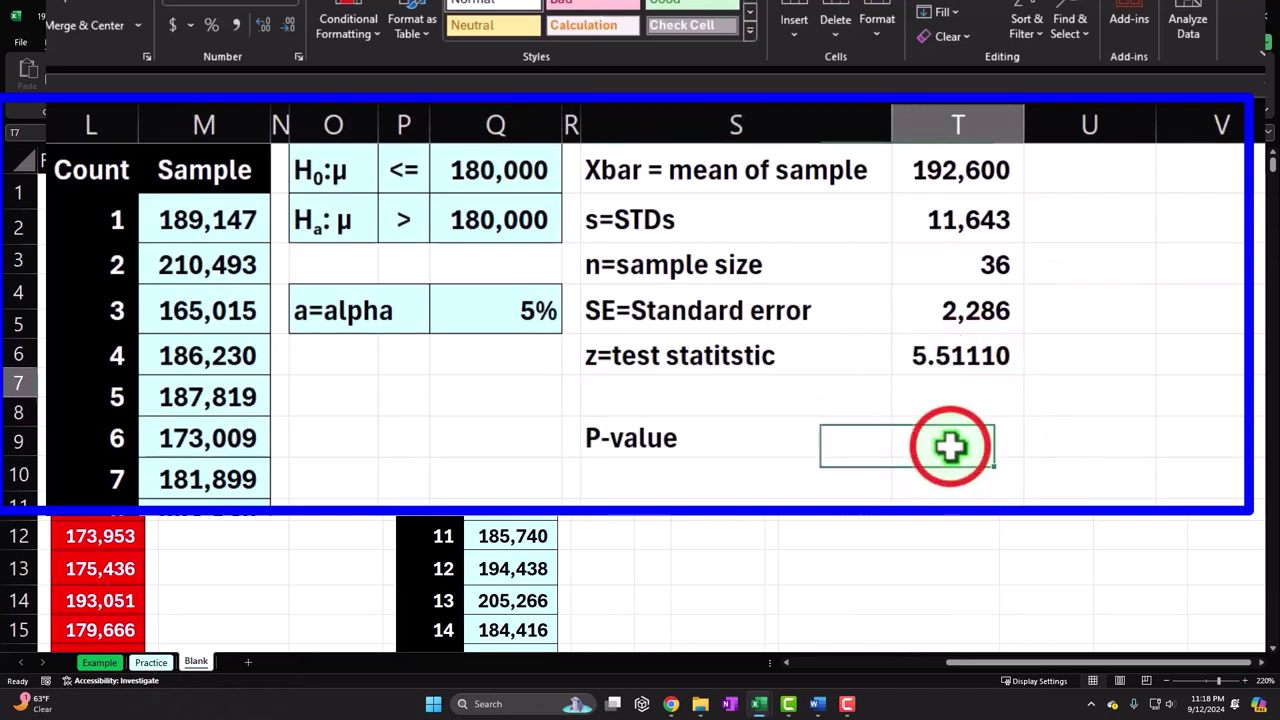
Enter =NORM.S.DIST(T5,1) in T7 as the cumulative P-value
text(=)
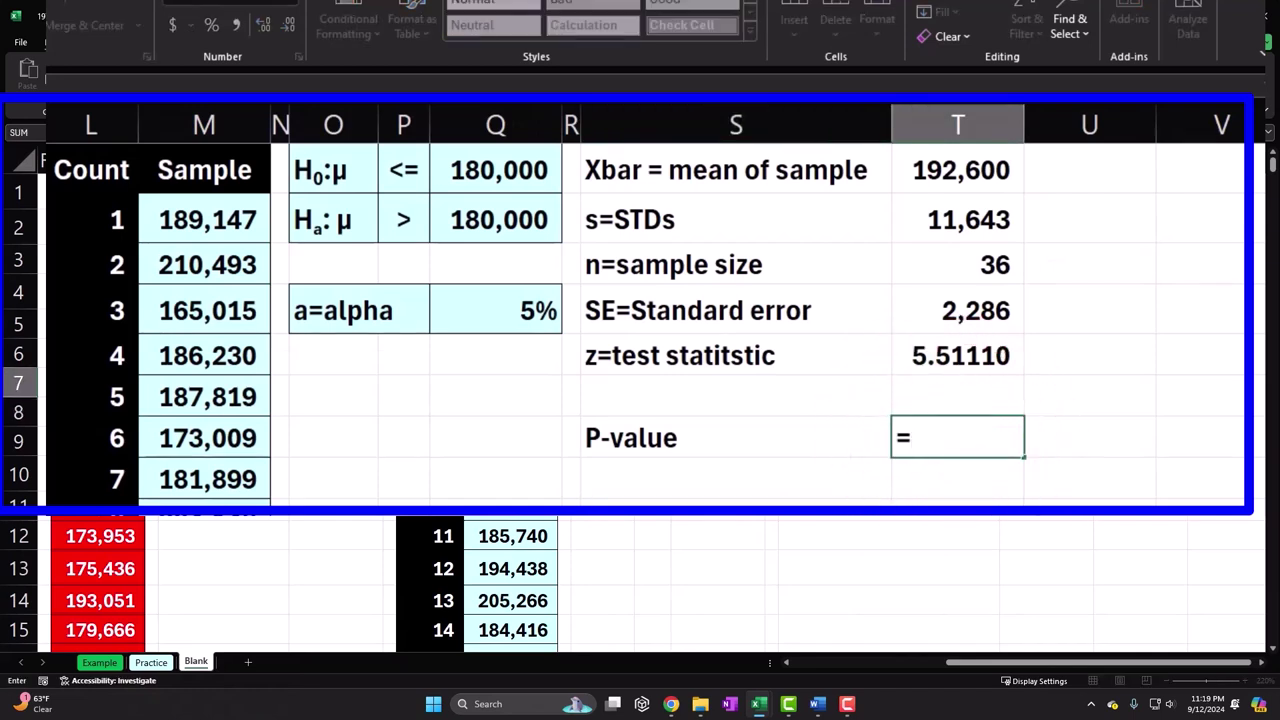
text(nor)
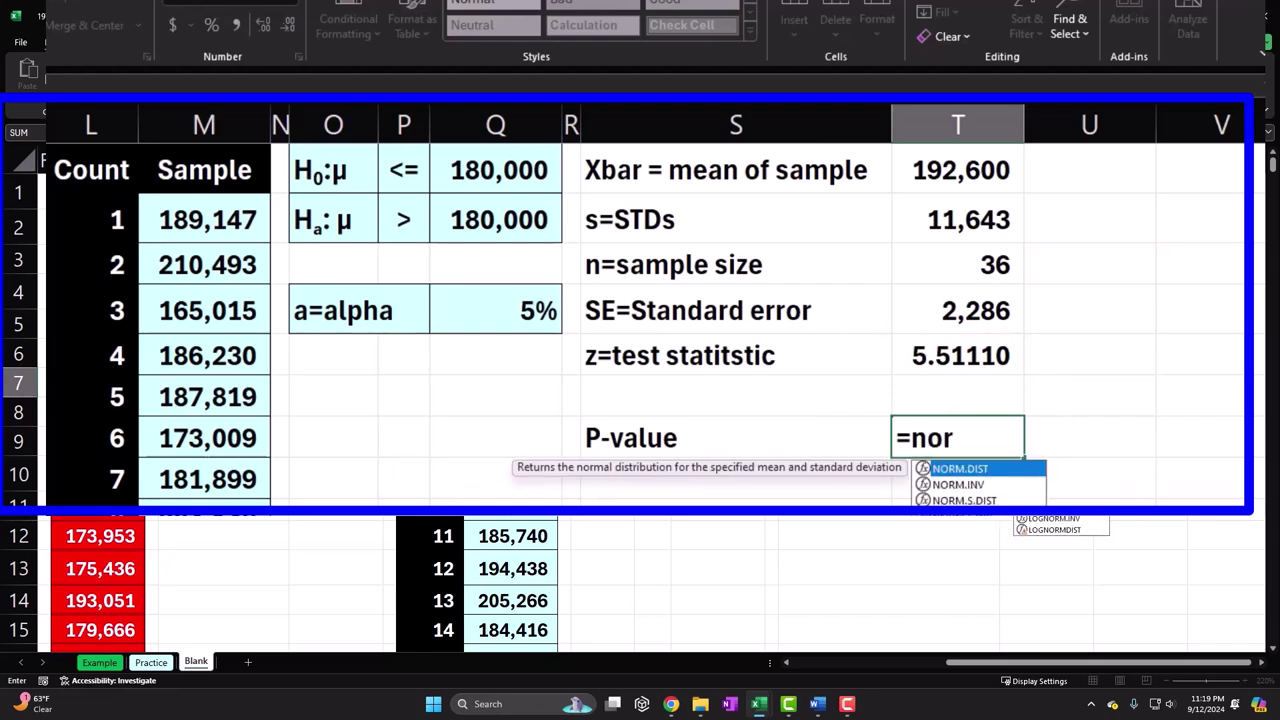
text(m.s.di)
key(Tab)
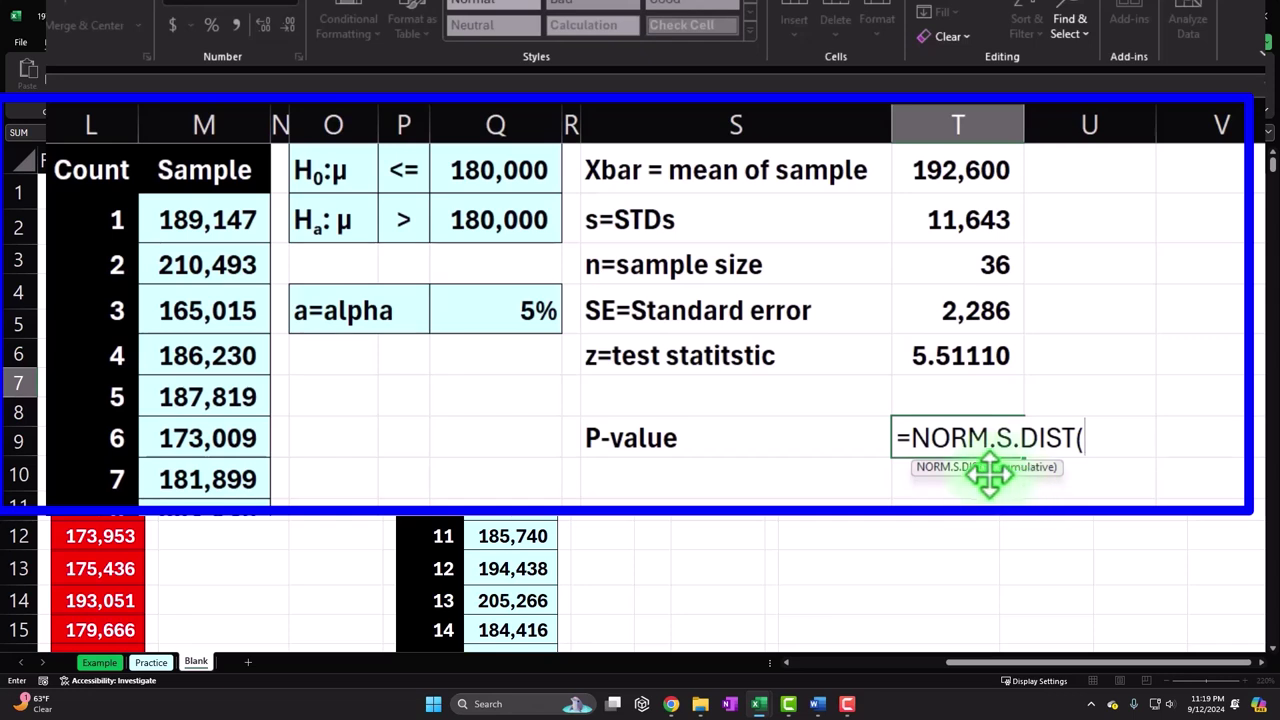
click(964, 356)
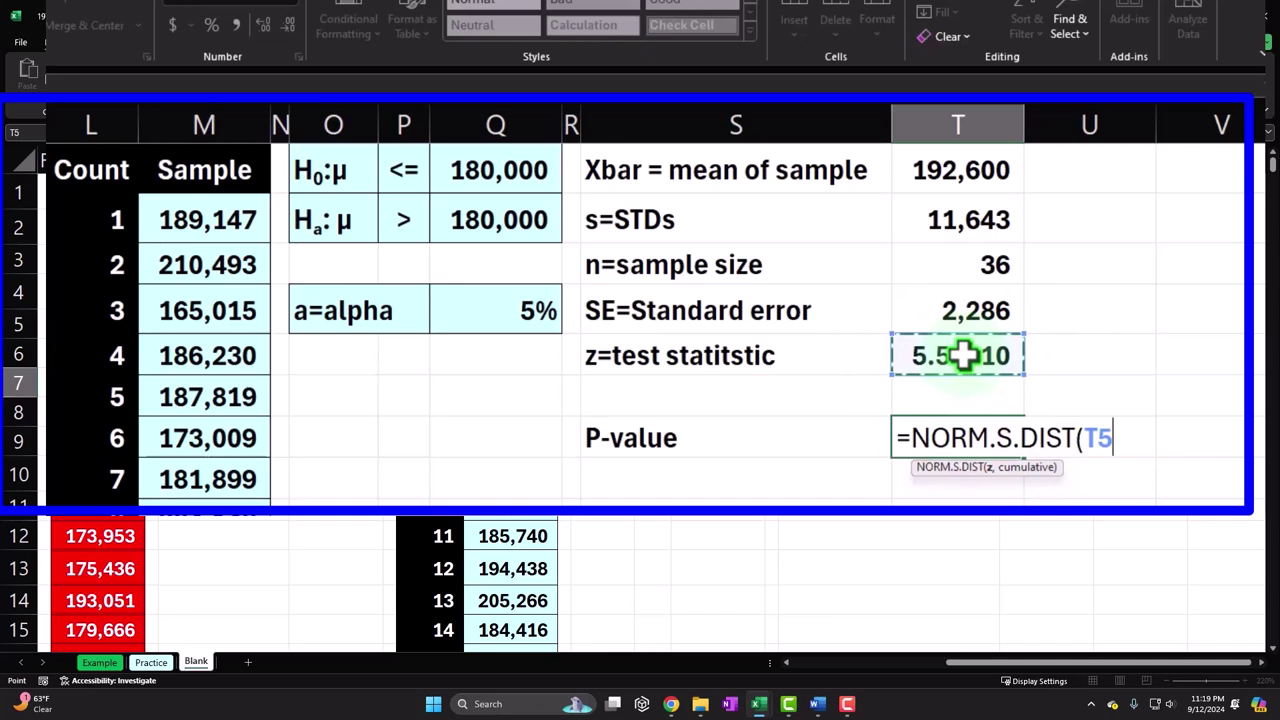
text(,1)
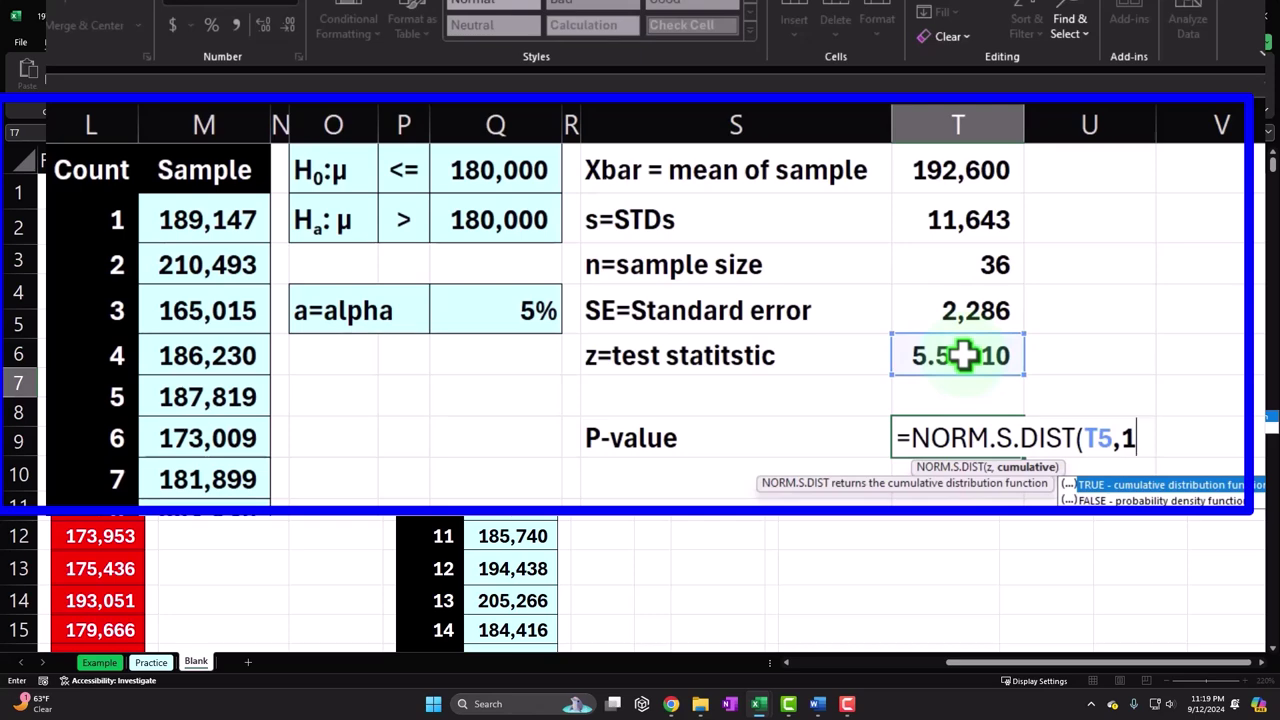
key(Return)
key(Up)
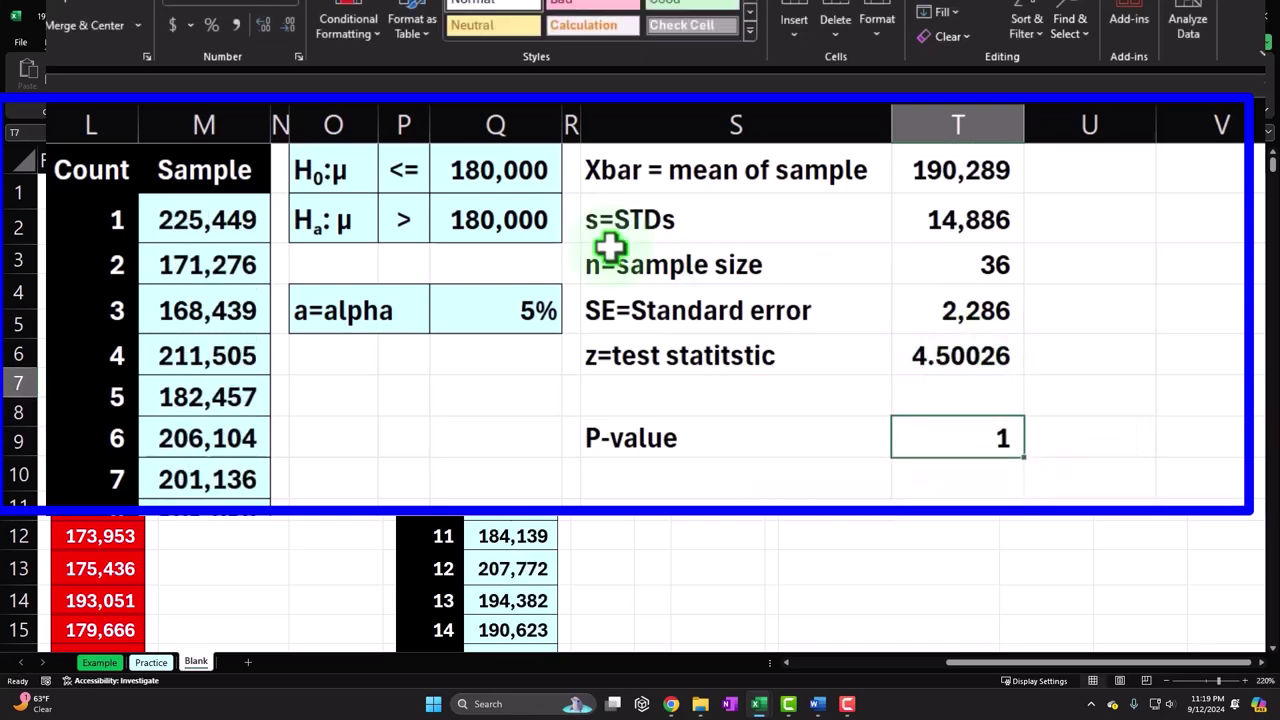
Show the P-value with more decimals (1.0000) and compare with the Example sheet
click(258, 26)
click(260, 28)
click(260, 28)
click(260, 28)
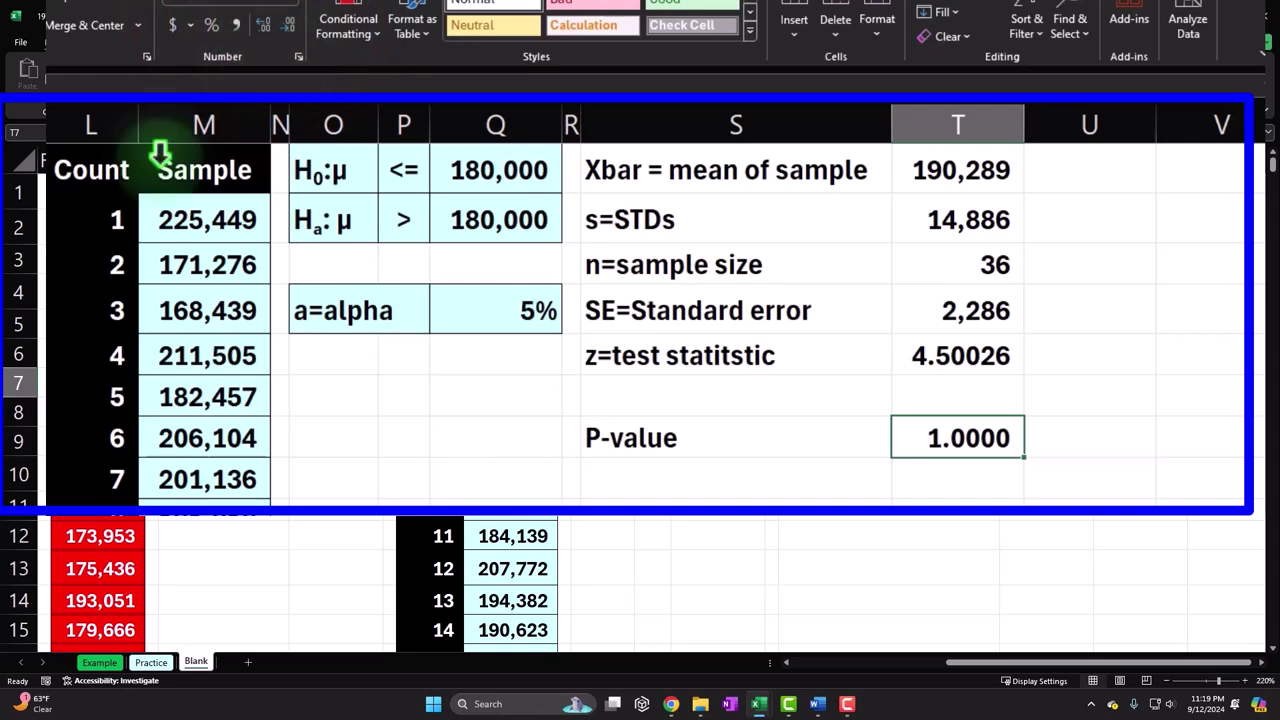
click(100, 662)
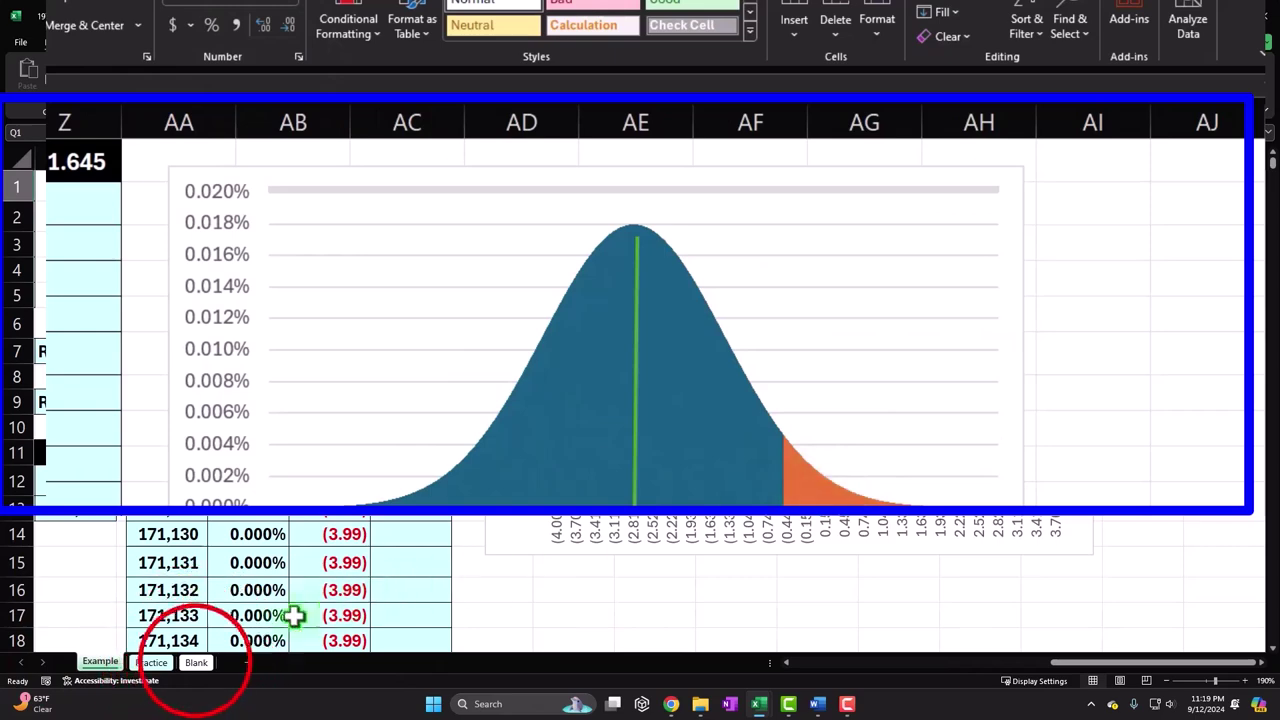
On the Blank sheet, change the P-value formula in T7 to =1-NORM.S.DIST(T5,1)
click(196, 662)
click(968, 437)
double_click(968, 437)
click(918, 438)
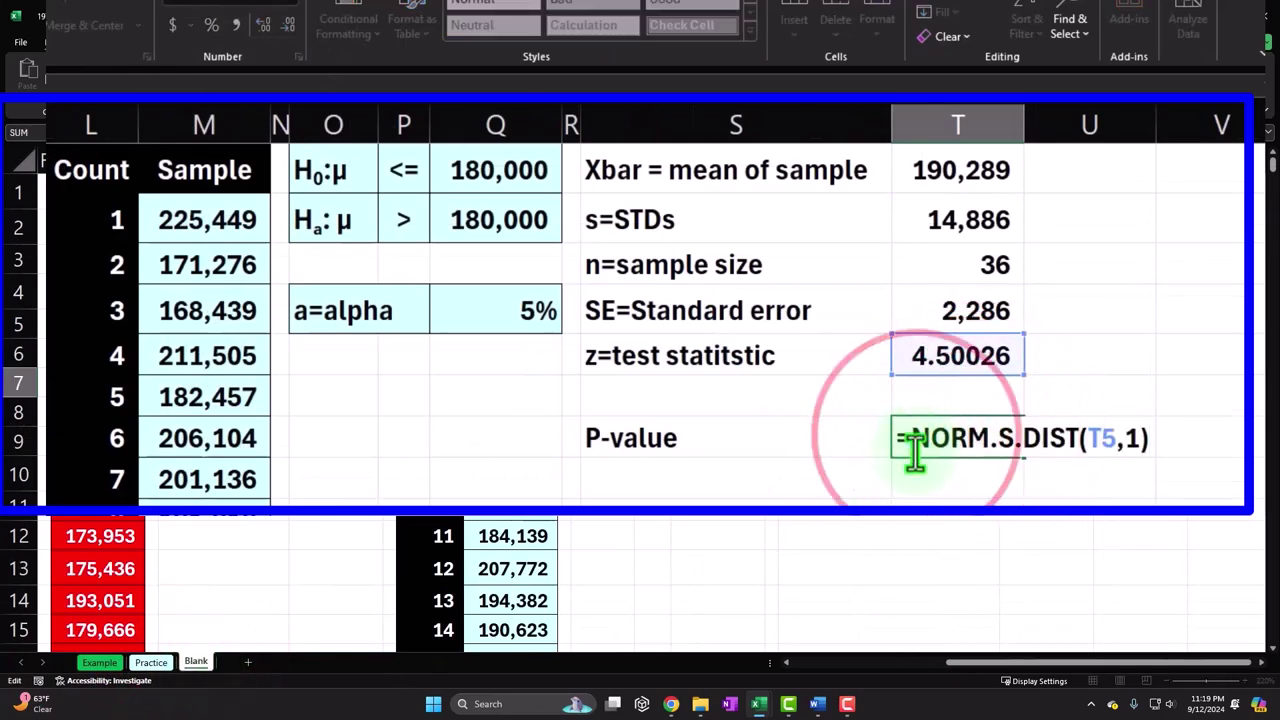
text(1-)
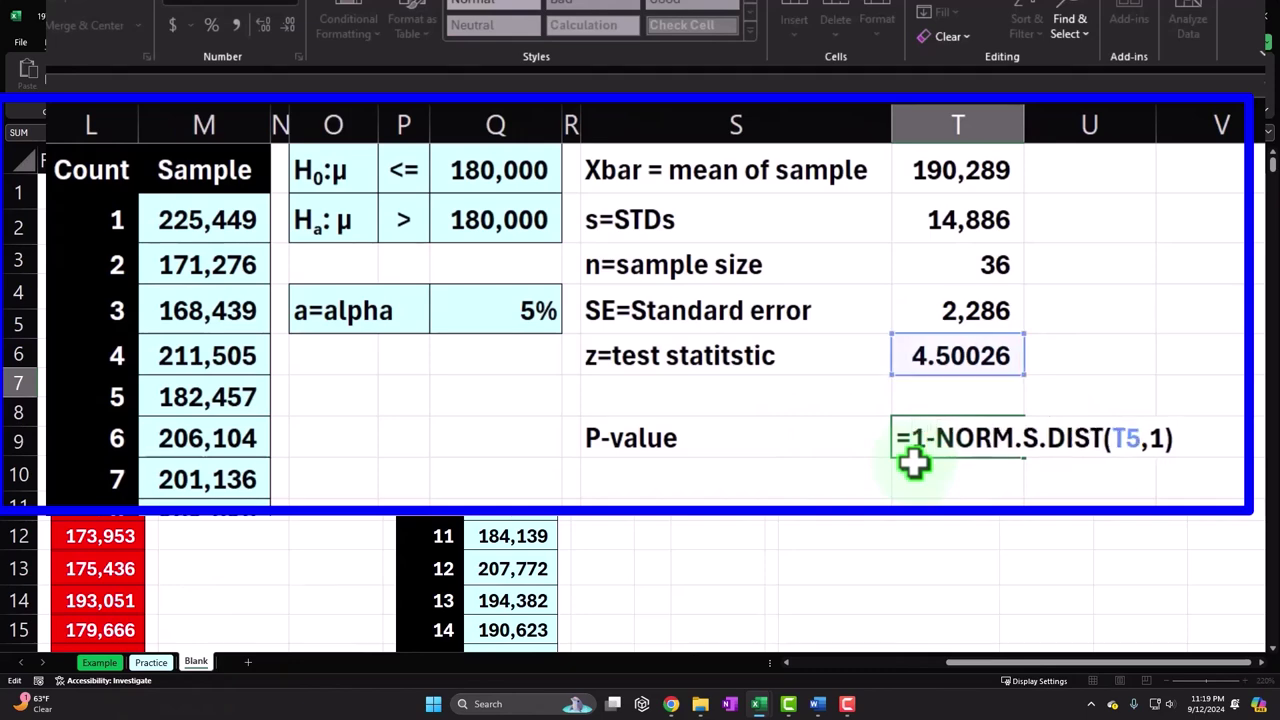
click(911, 463)
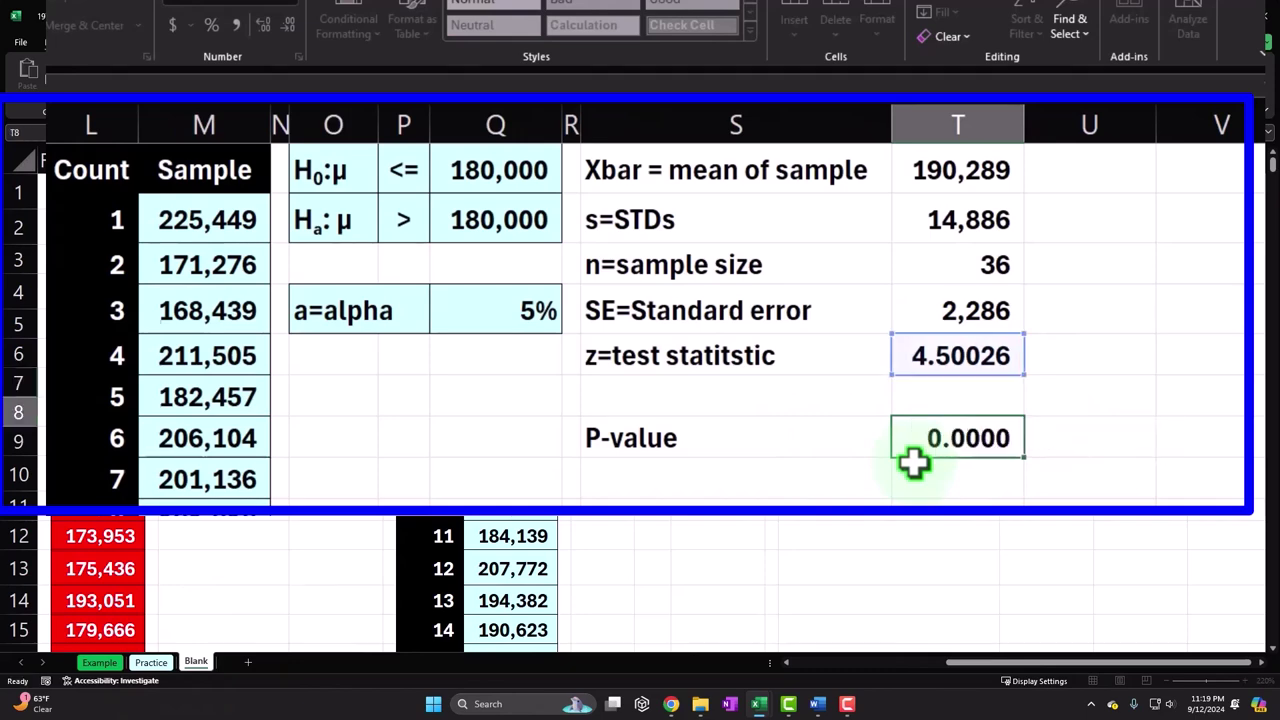
Add decimal places so the P-value reads 0.000049, and widen column T
click(958, 438)
click(264, 28)
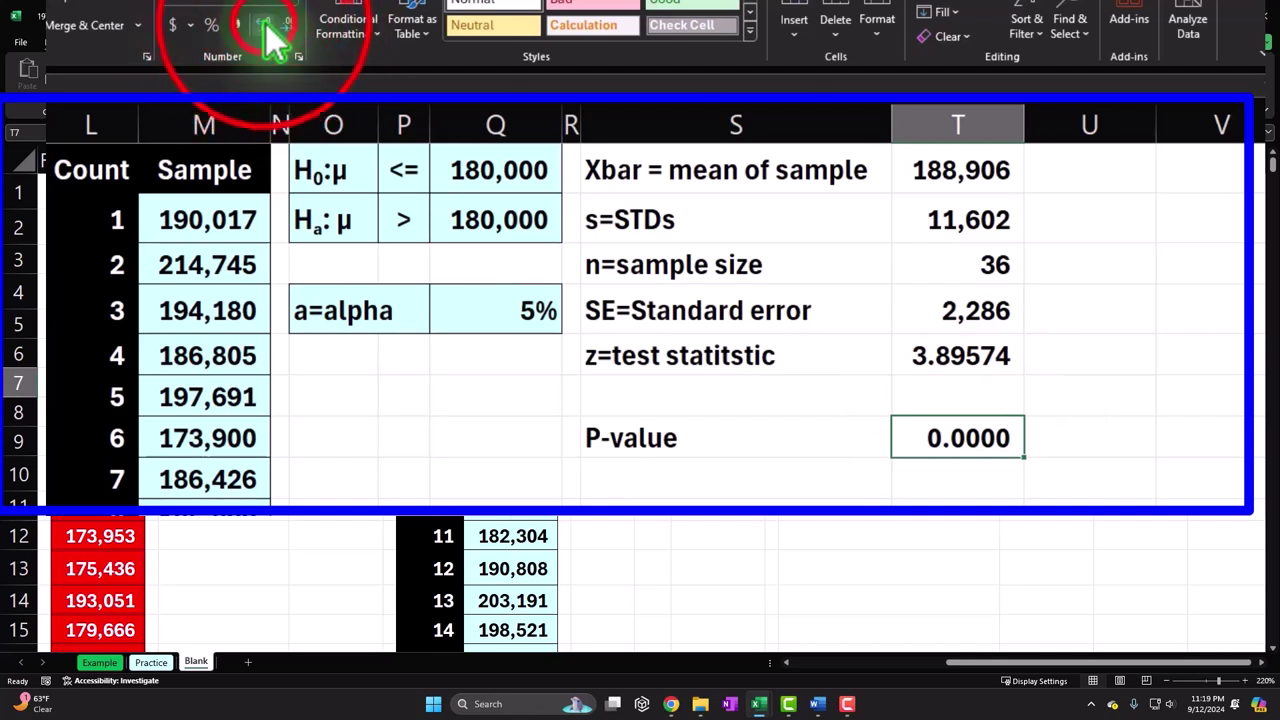
click(266, 26)
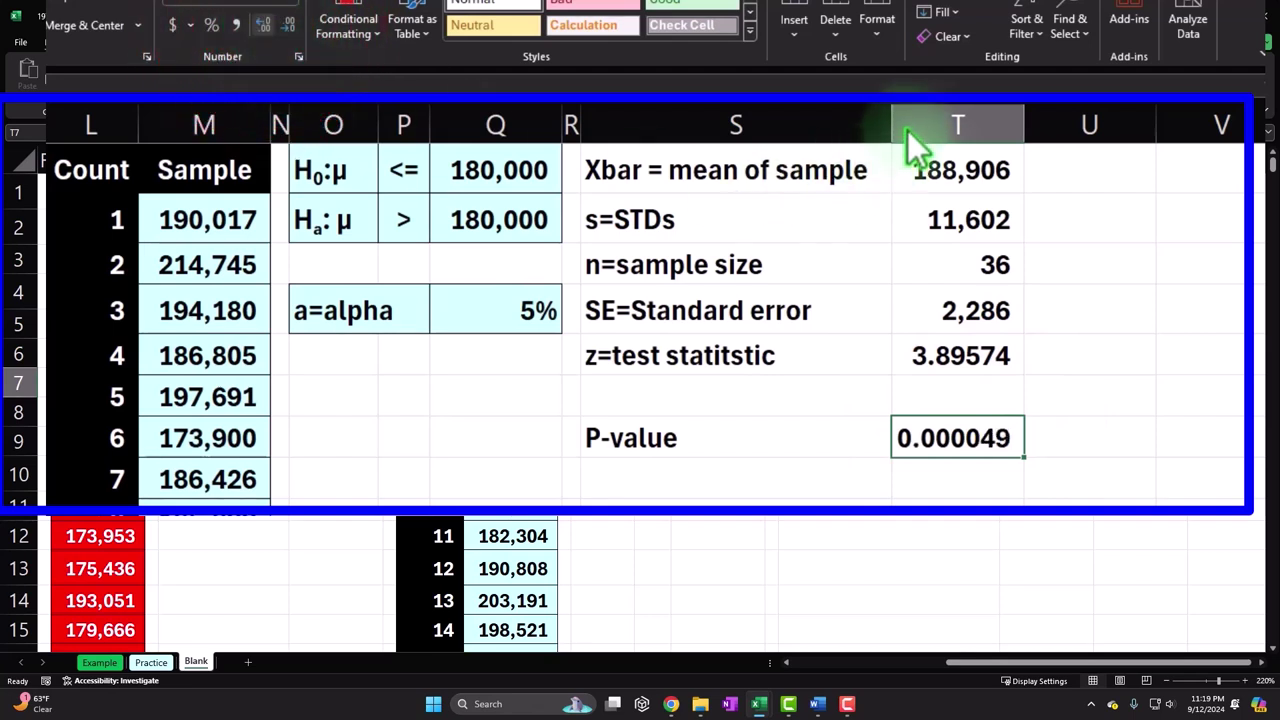
drag(1023, 122, 1034, 120)
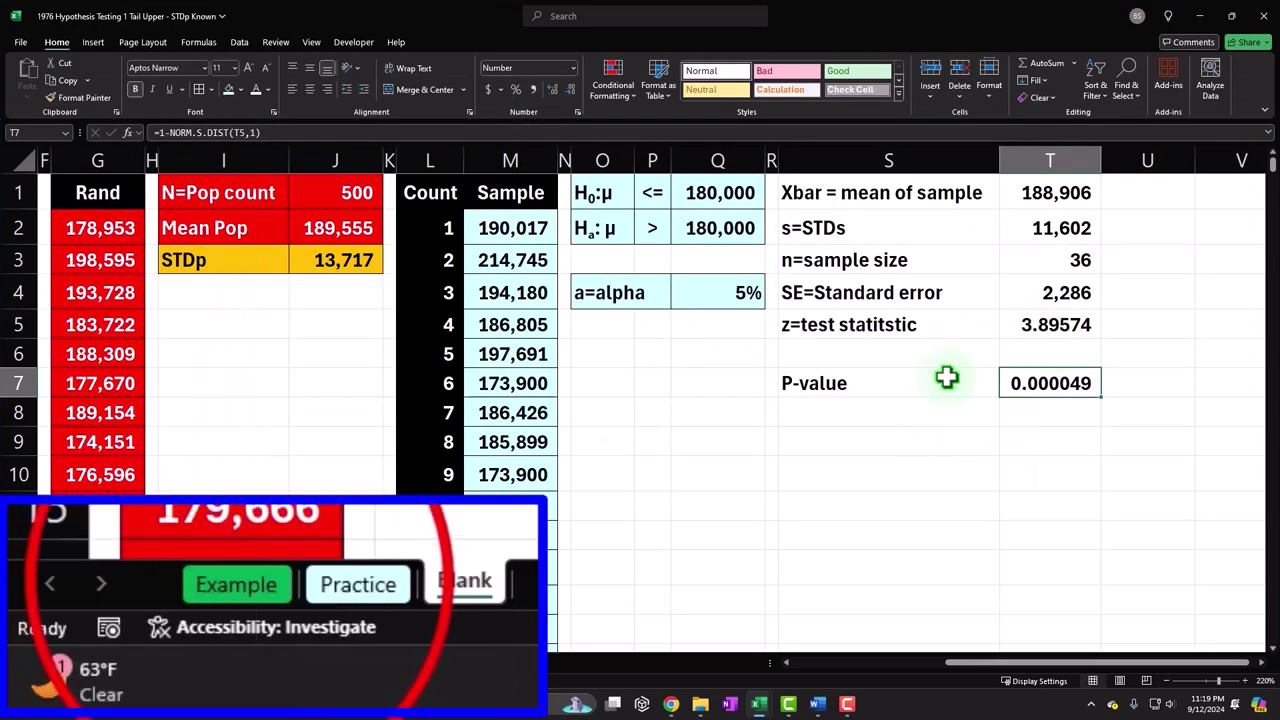
Compare the results with the Example sheet, then come back to the Blank sheet
click(100, 662)
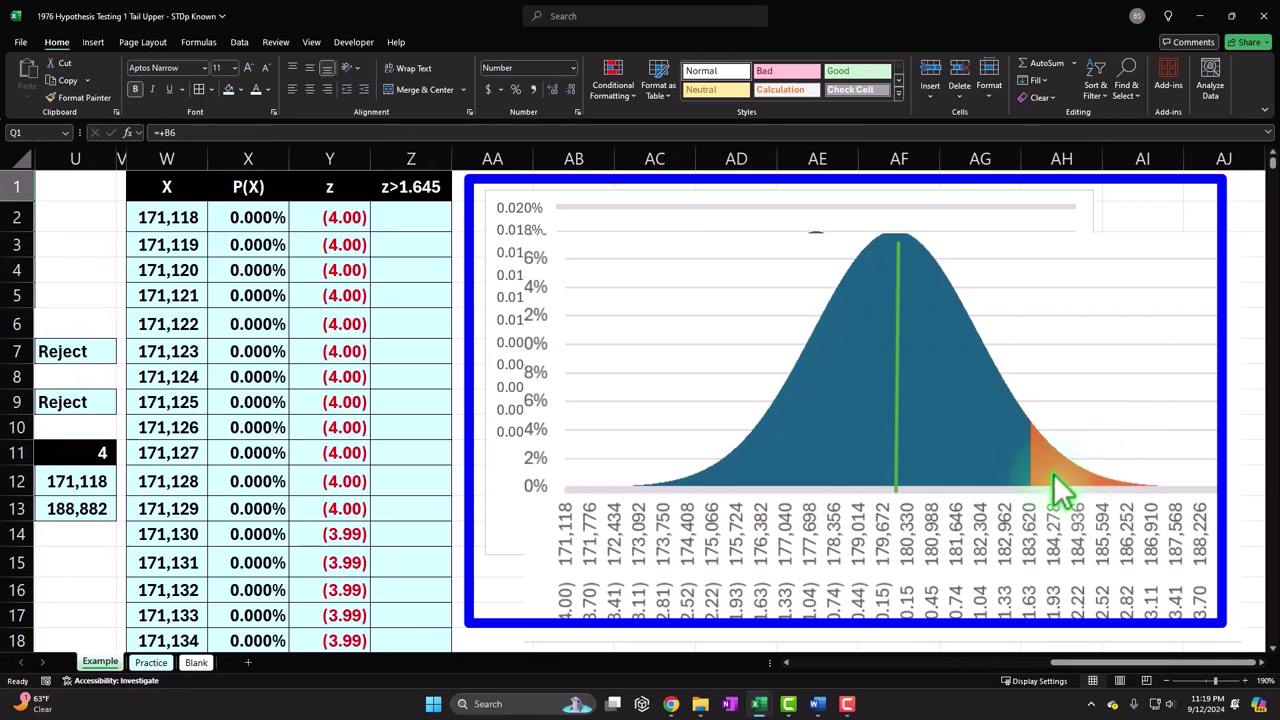
click(195, 663)
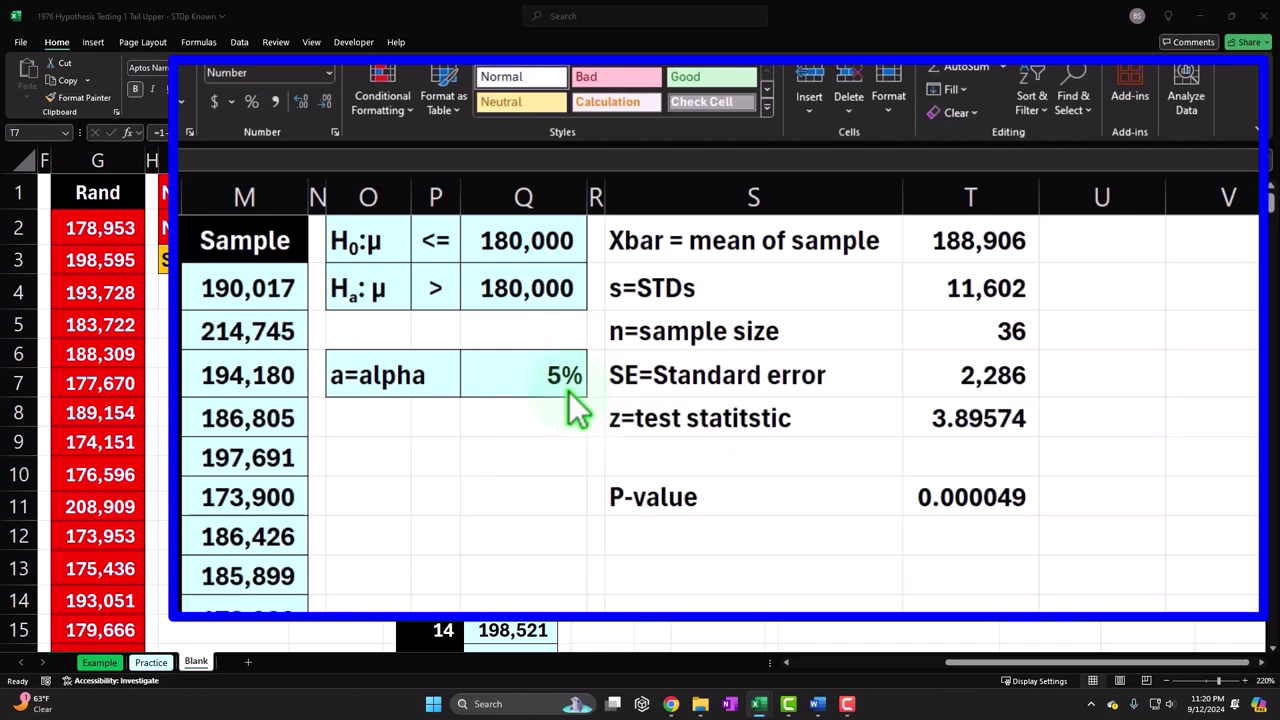
click(1105, 500)
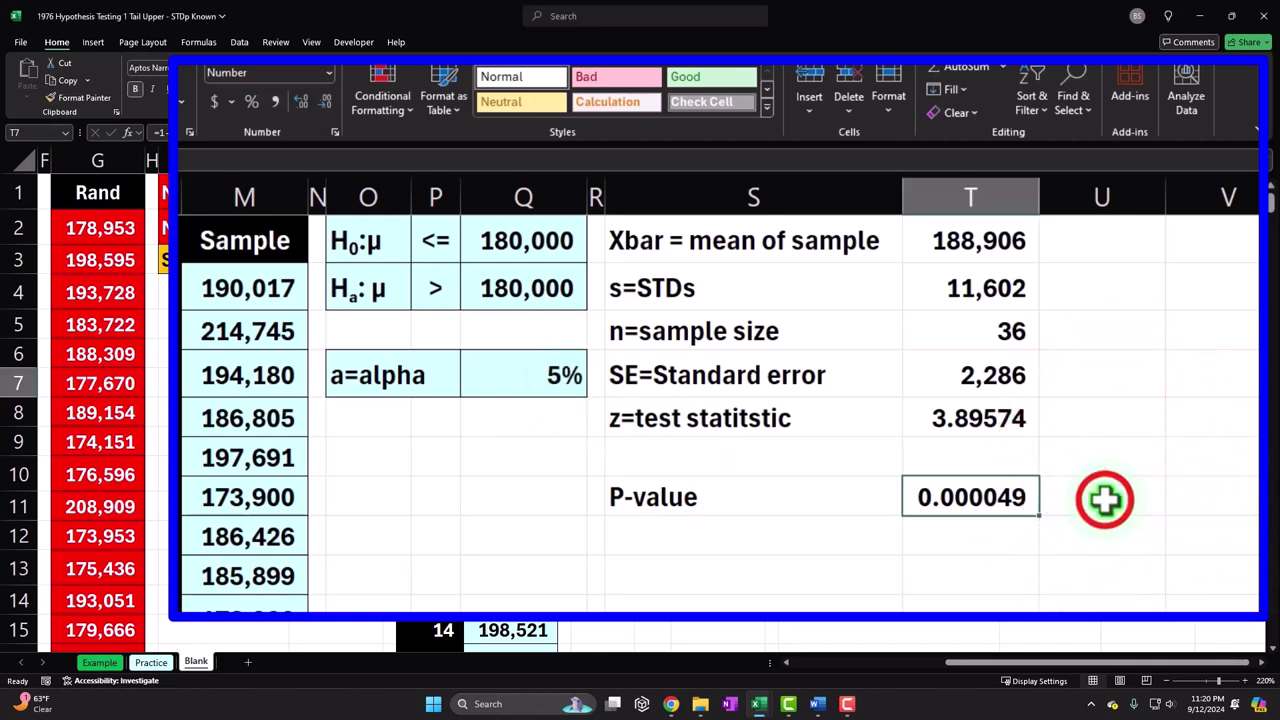
Enter =IF(T7<Q4,"Reject","No Reject") in U7 beside the P-value
text(=)
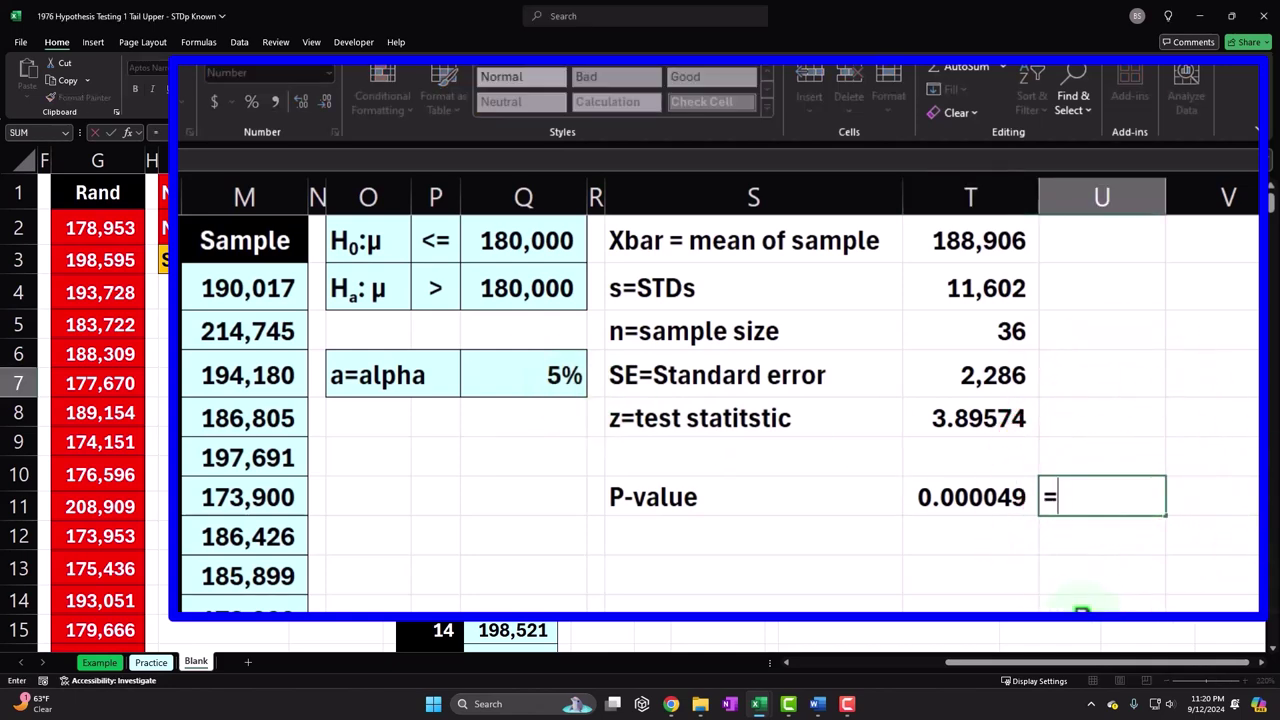
text(if)
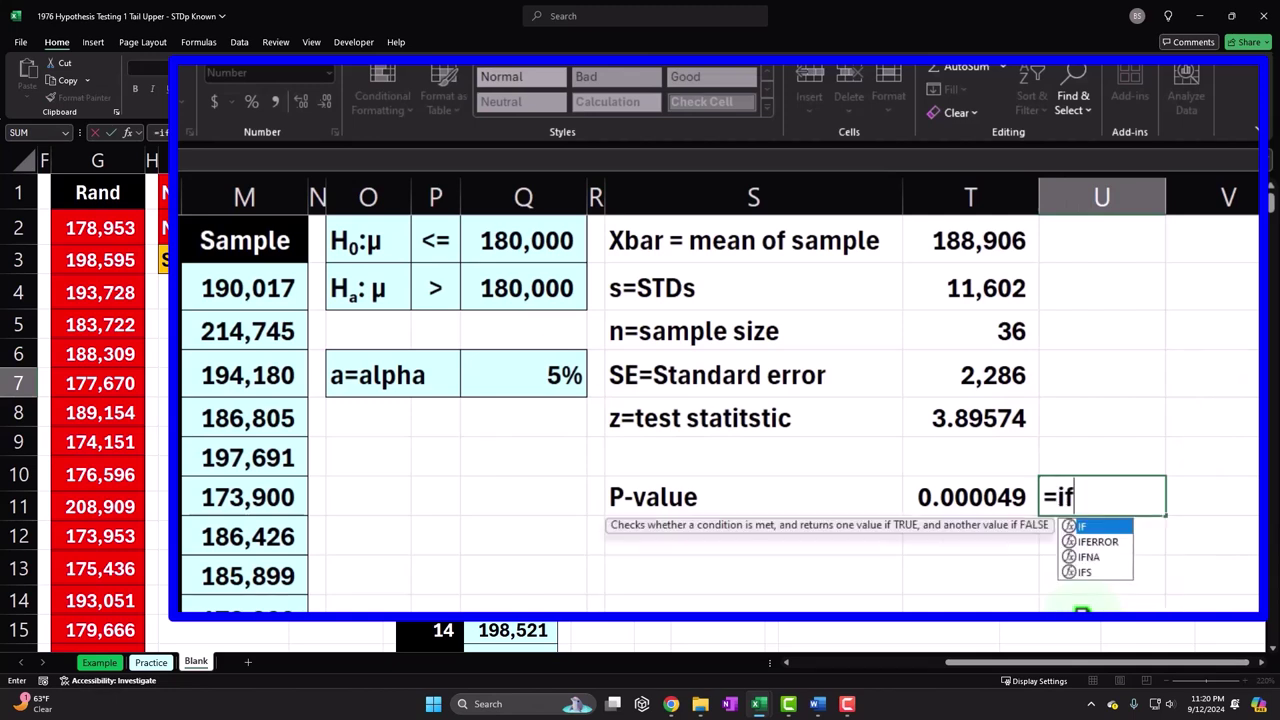
text(()
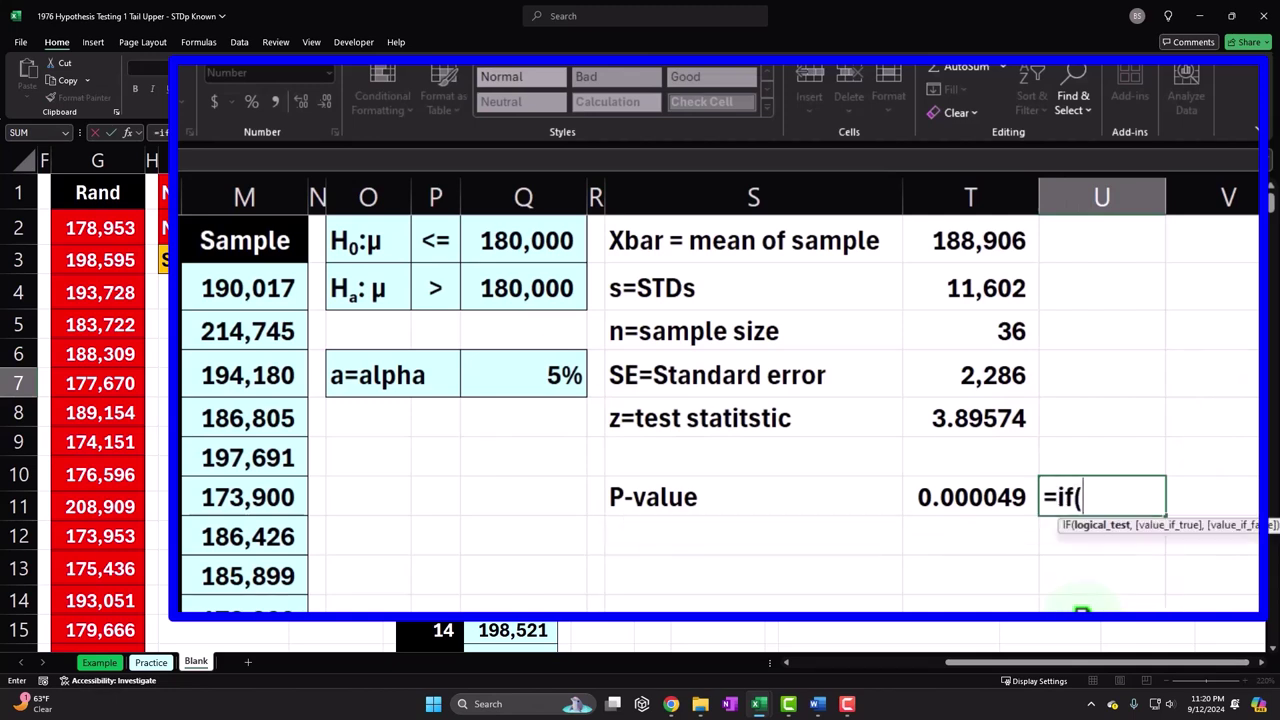
click(997, 500)
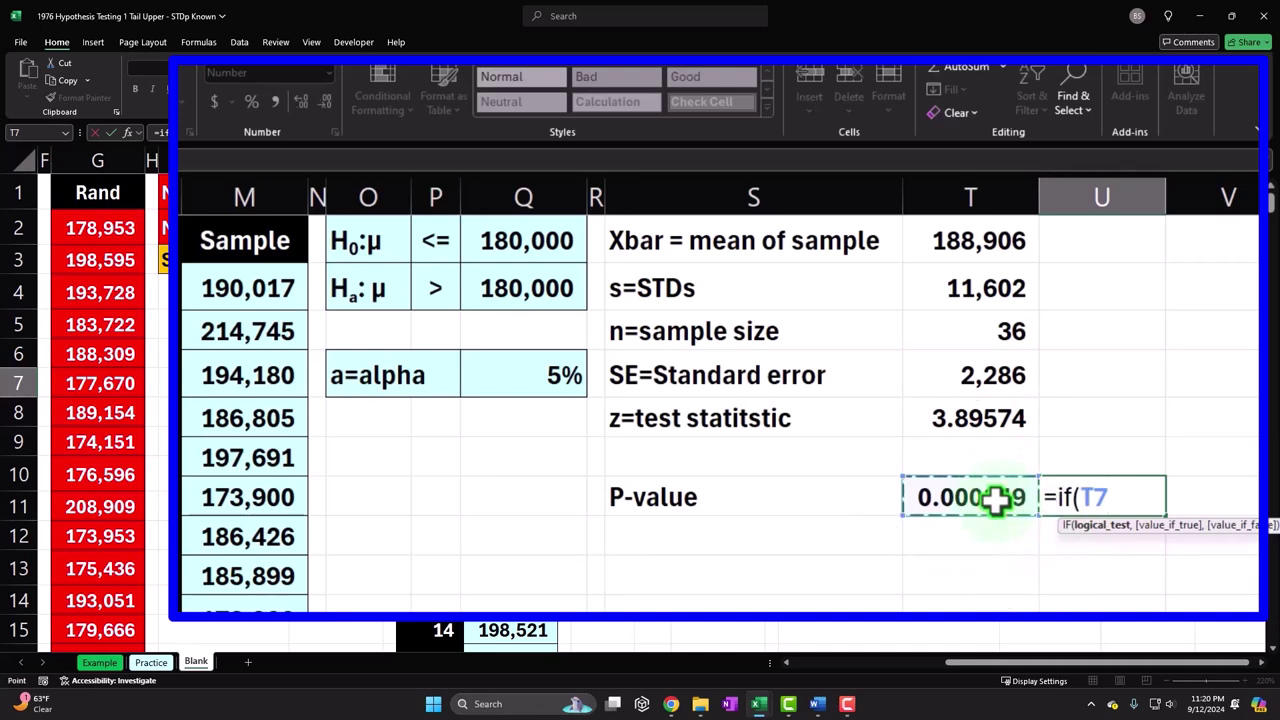
text(<)
click(578, 390)
text(,)
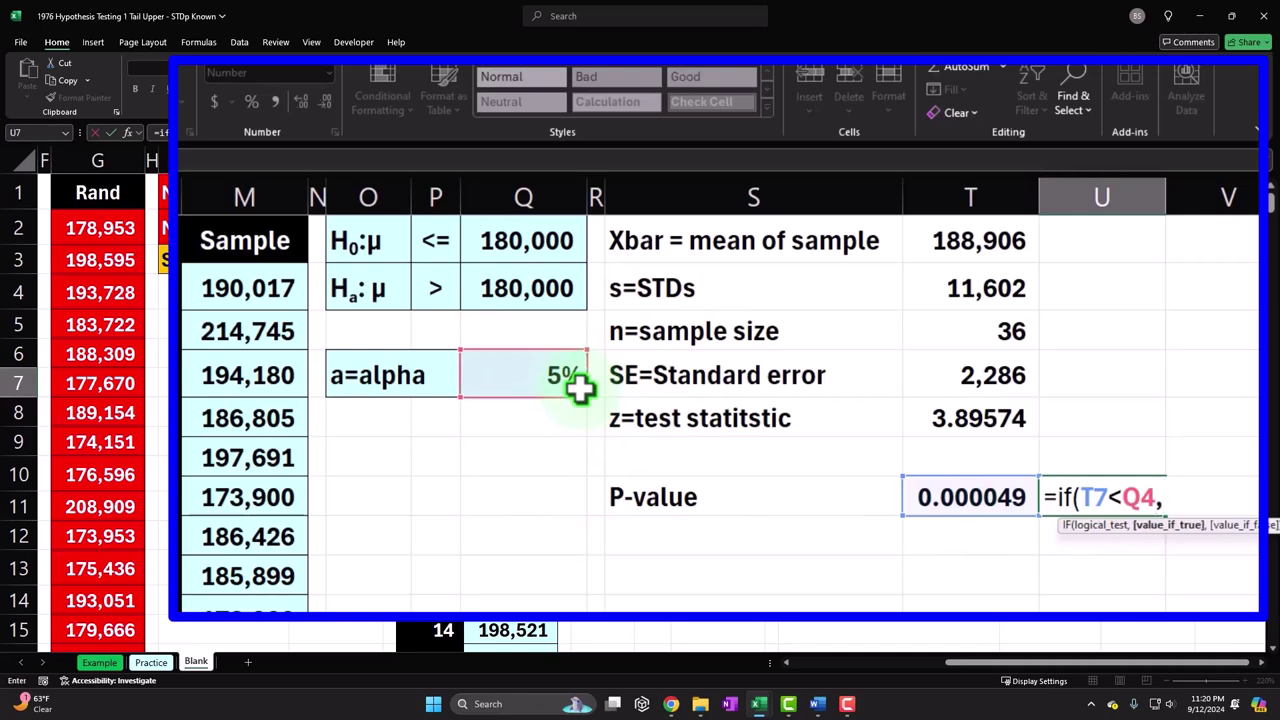
text("Reject",)
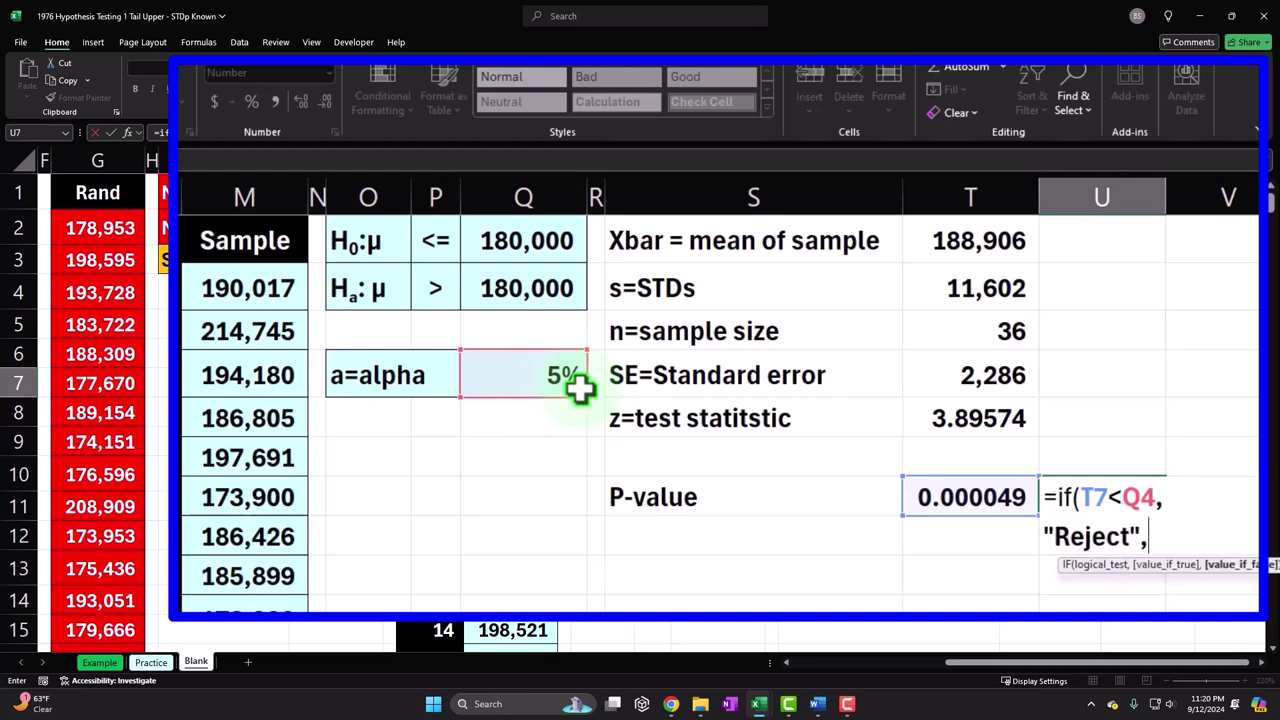
text("No Reje)
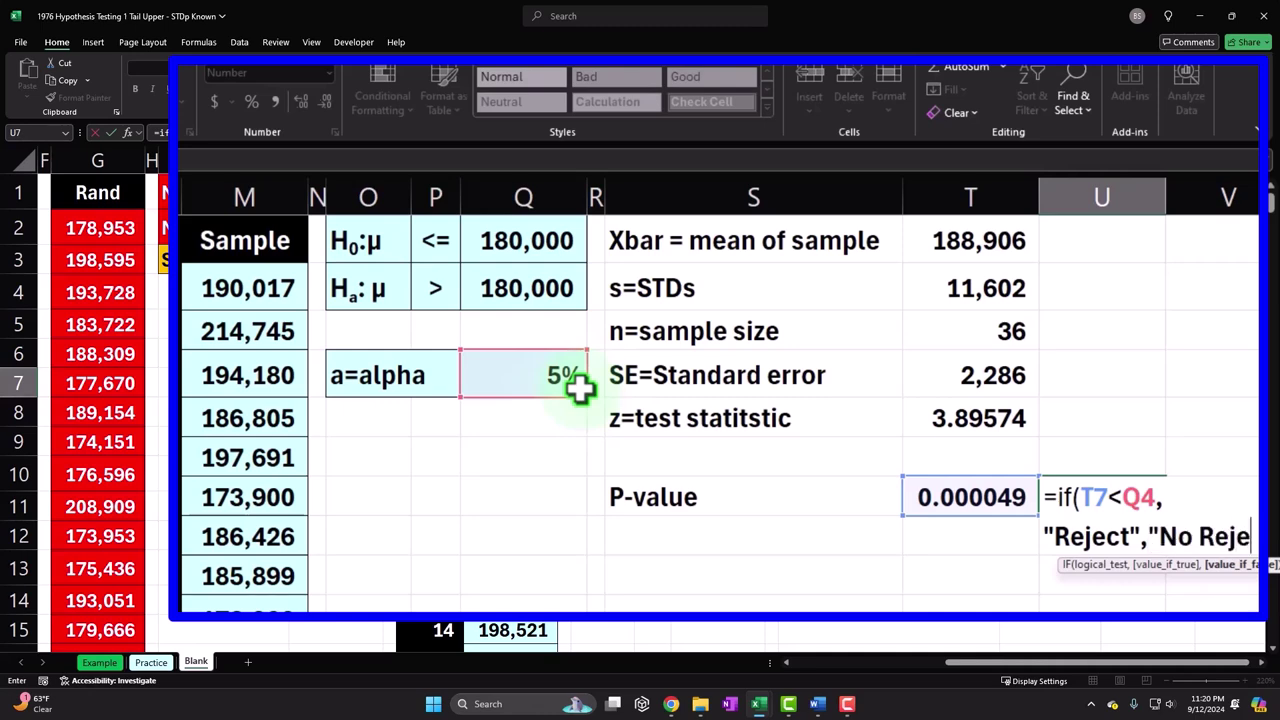
text(ct")
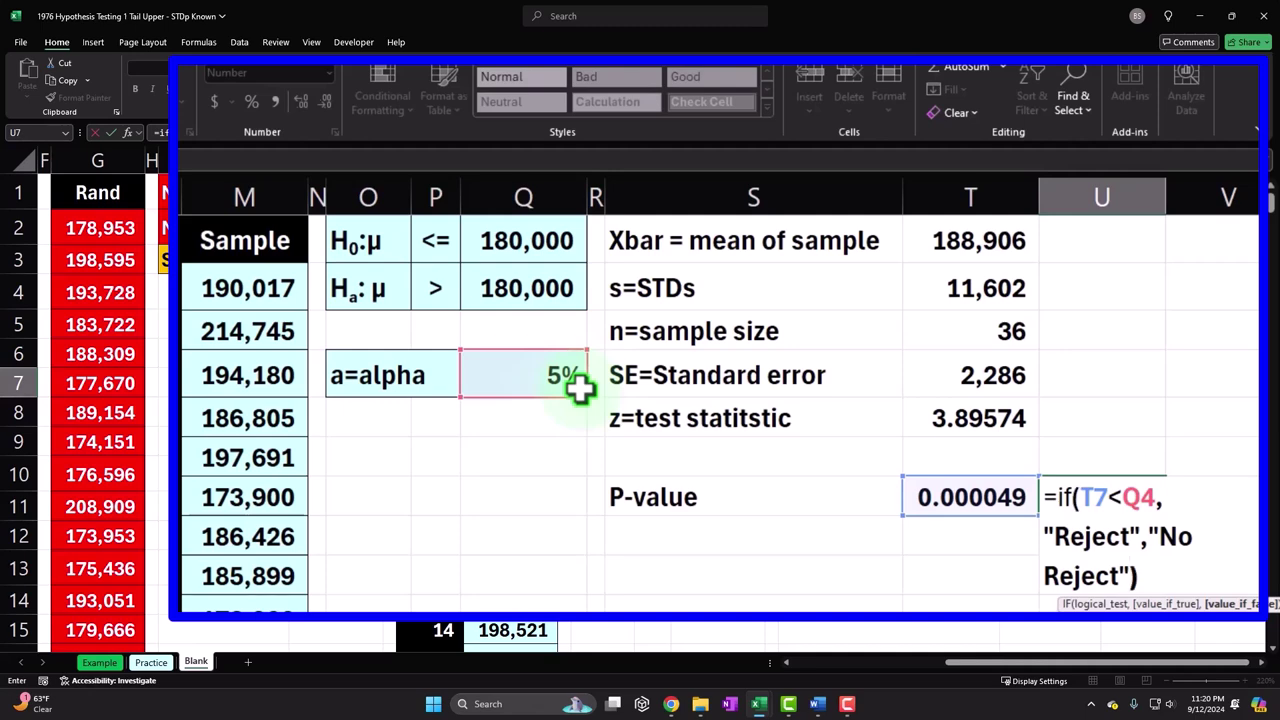
text())
key(Return)
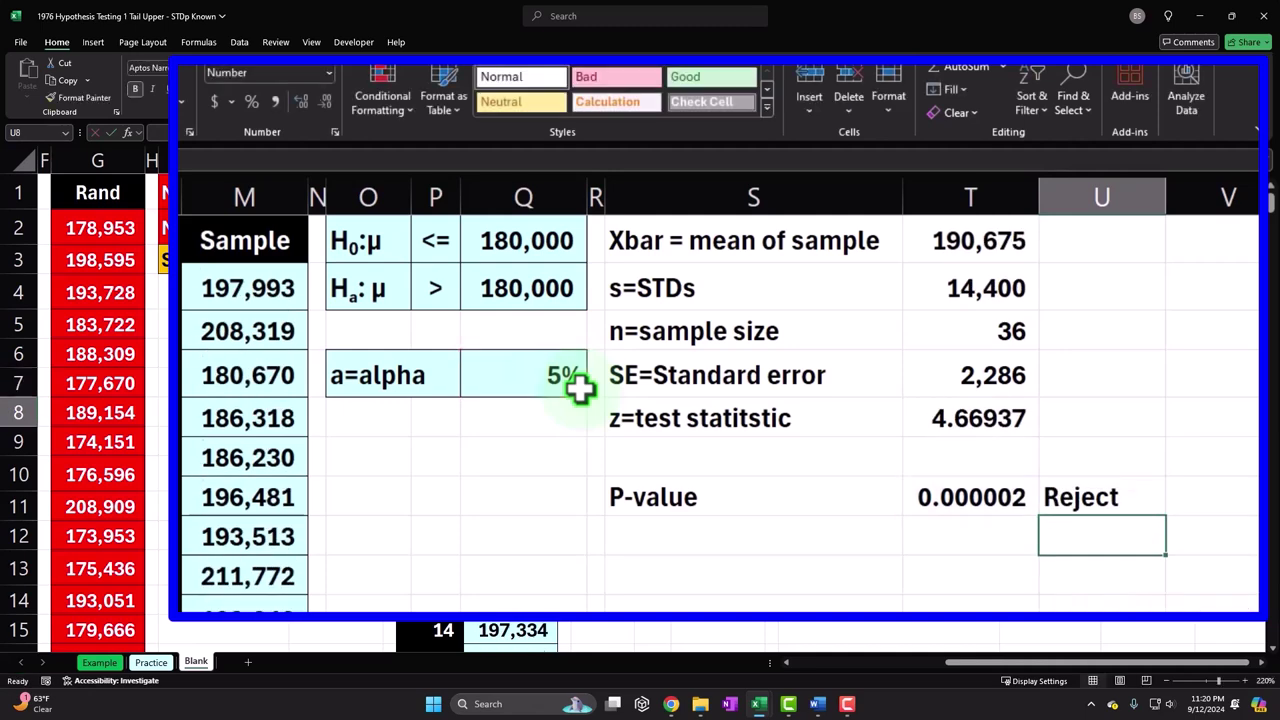
Reopen the U7 decision formula to verify it, leaving it showing Reject
key(Up)
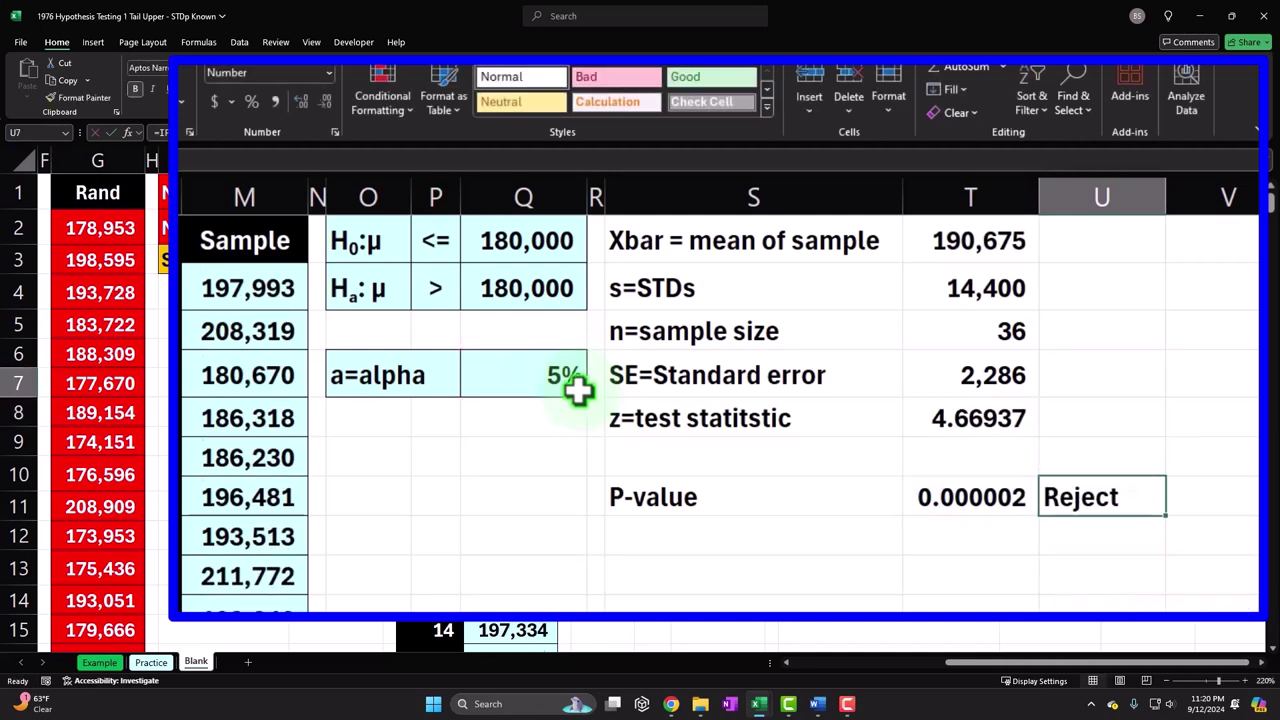
click(1122, 497)
double_click(1122, 497)
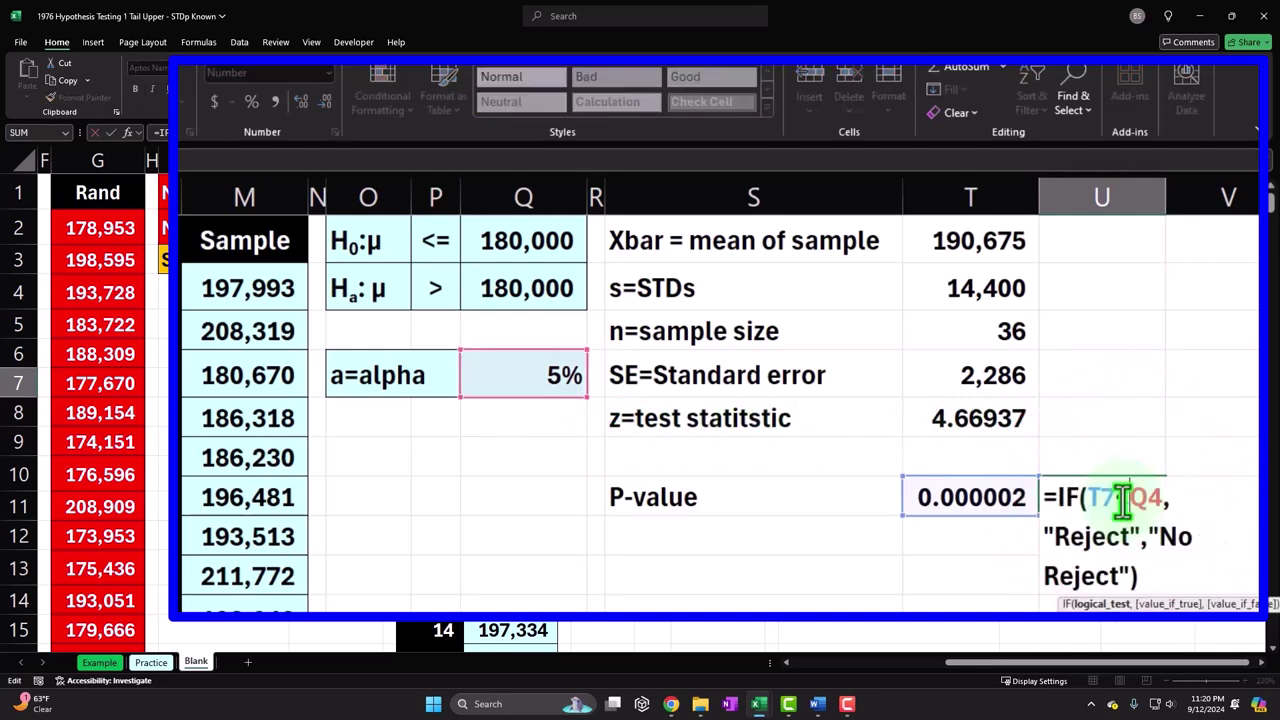
key(Return)
click(1102, 488)
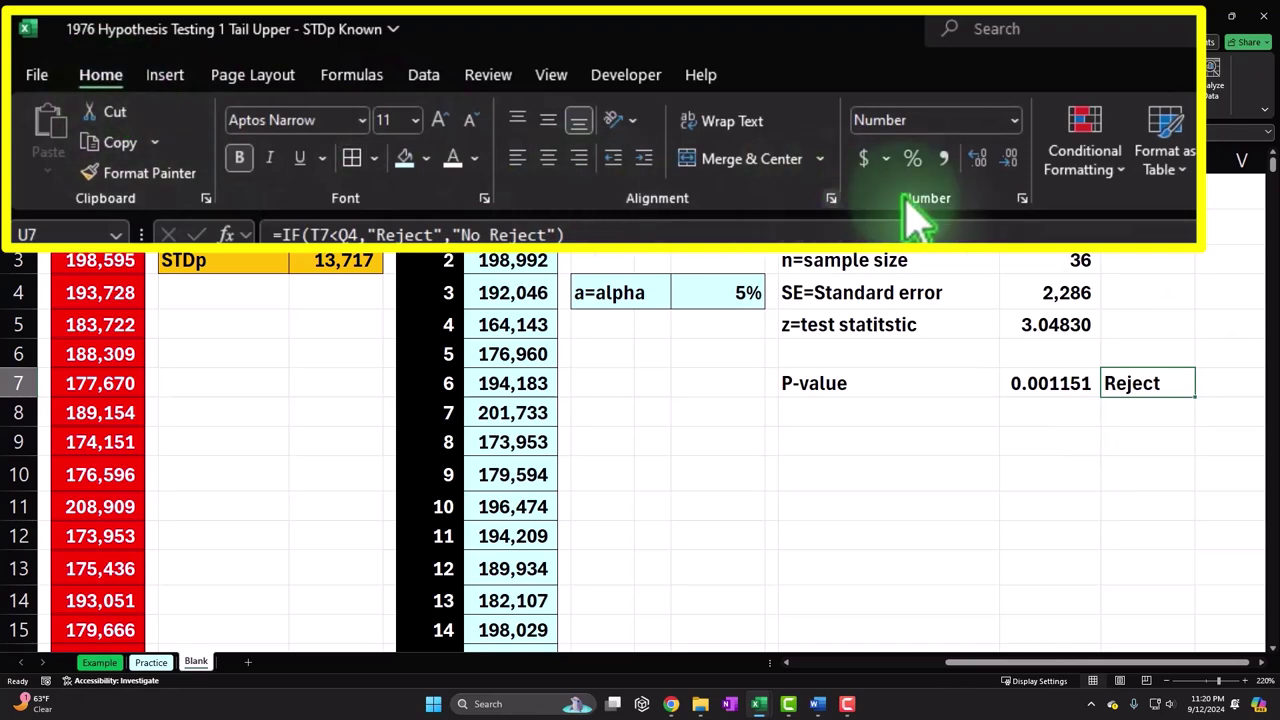
Highlight U7 with Light Red Fill and Dark Red Text whenever it equals Reject
click(609, 82)
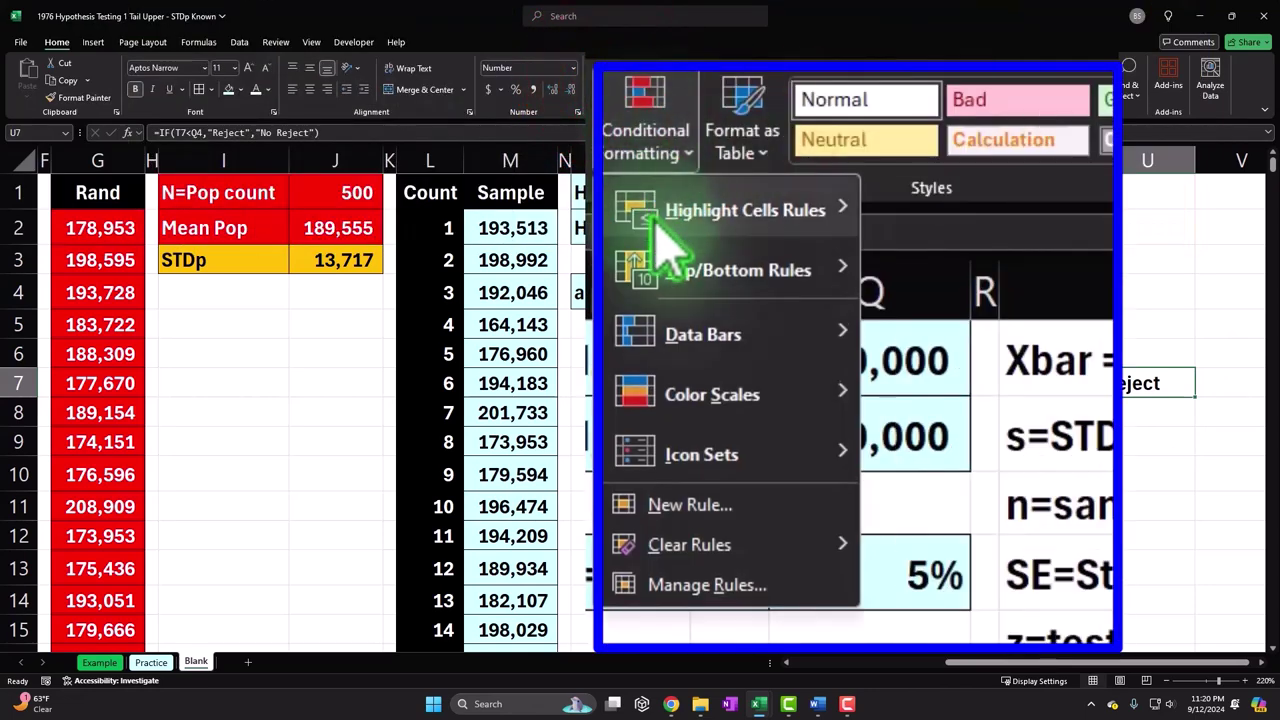
mouse_move(741, 234)
click(737, 209)
click(721, 363)
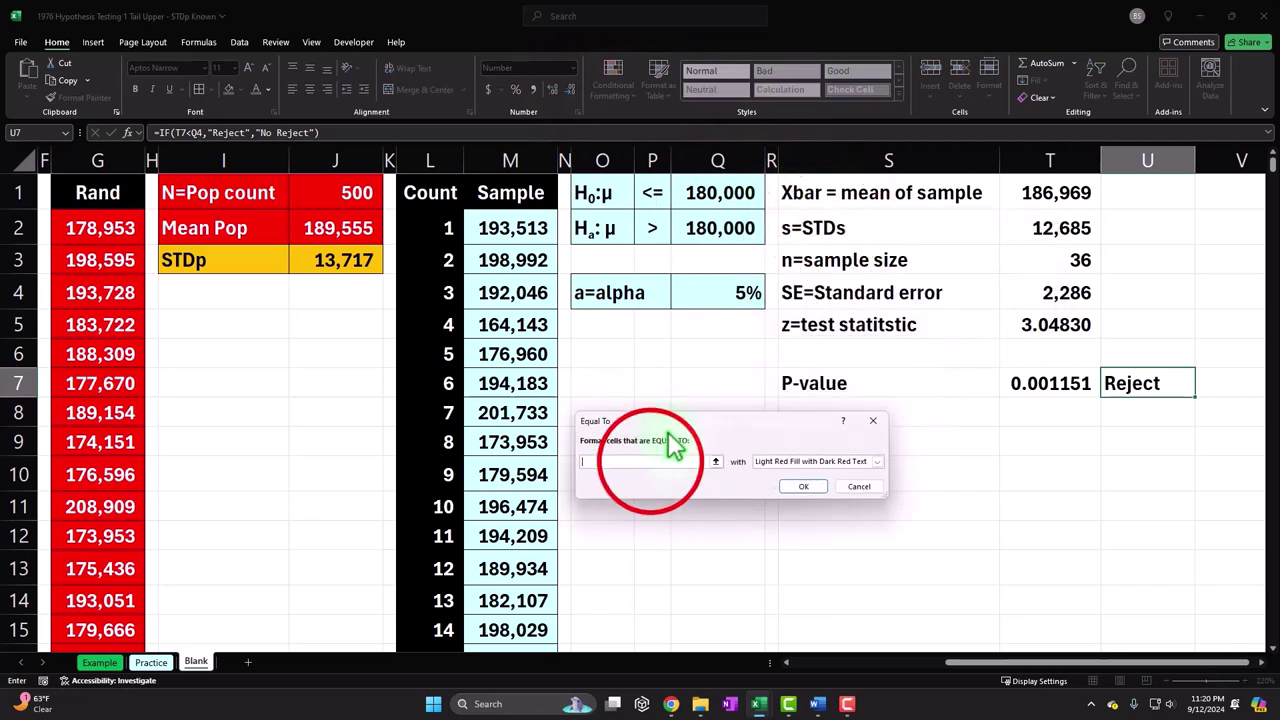
text(Reject)
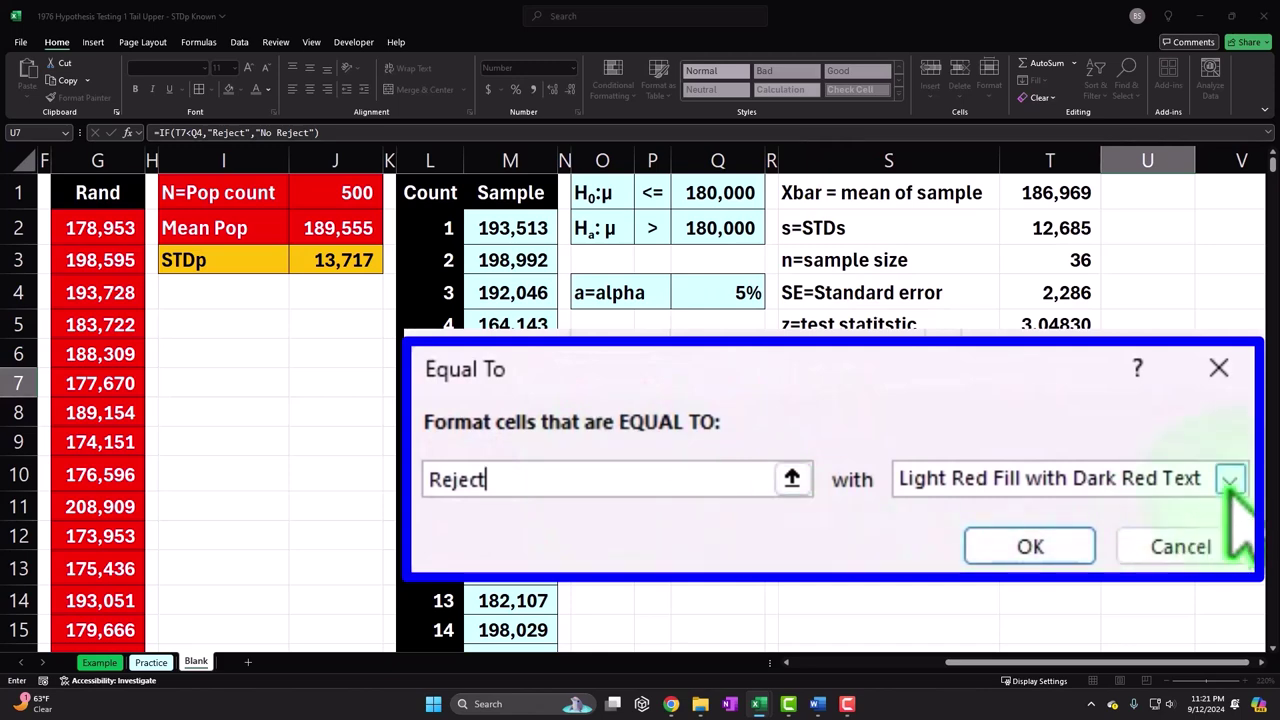
click(1040, 545)
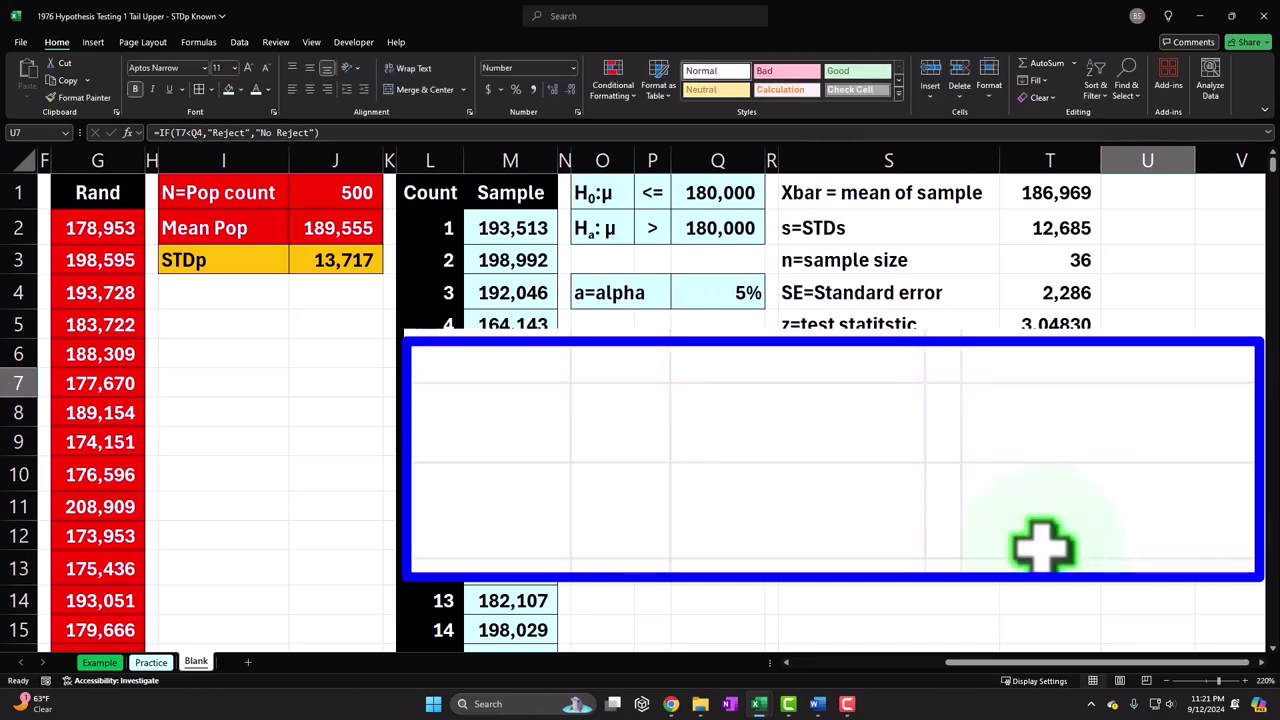
click(833, 452)
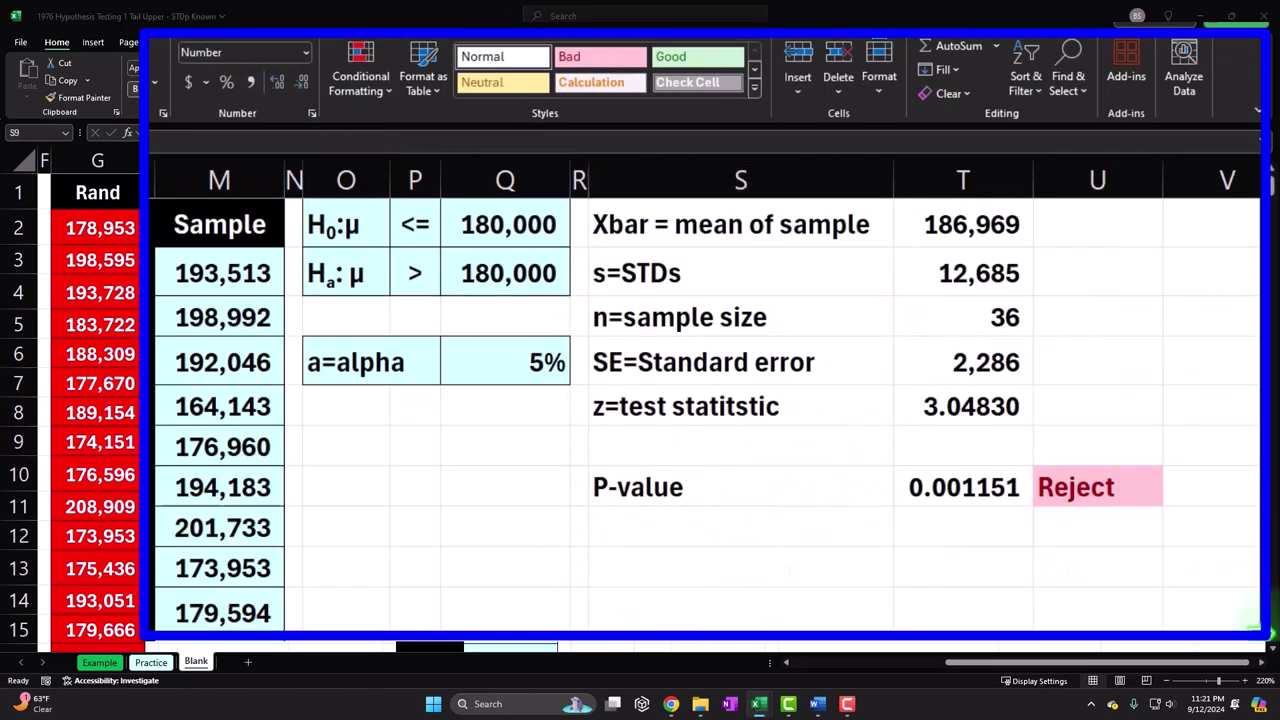
Type the label 'Critical value' in S9
click(720, 568)
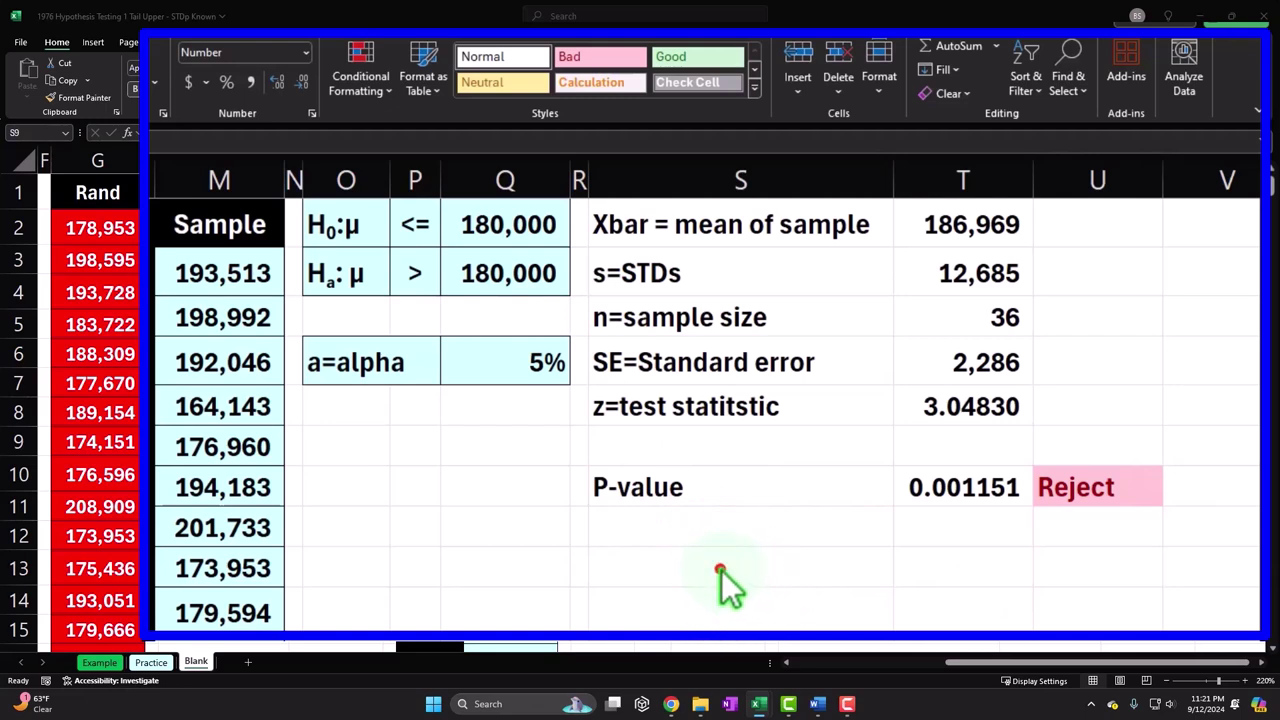
text(CriticaL)
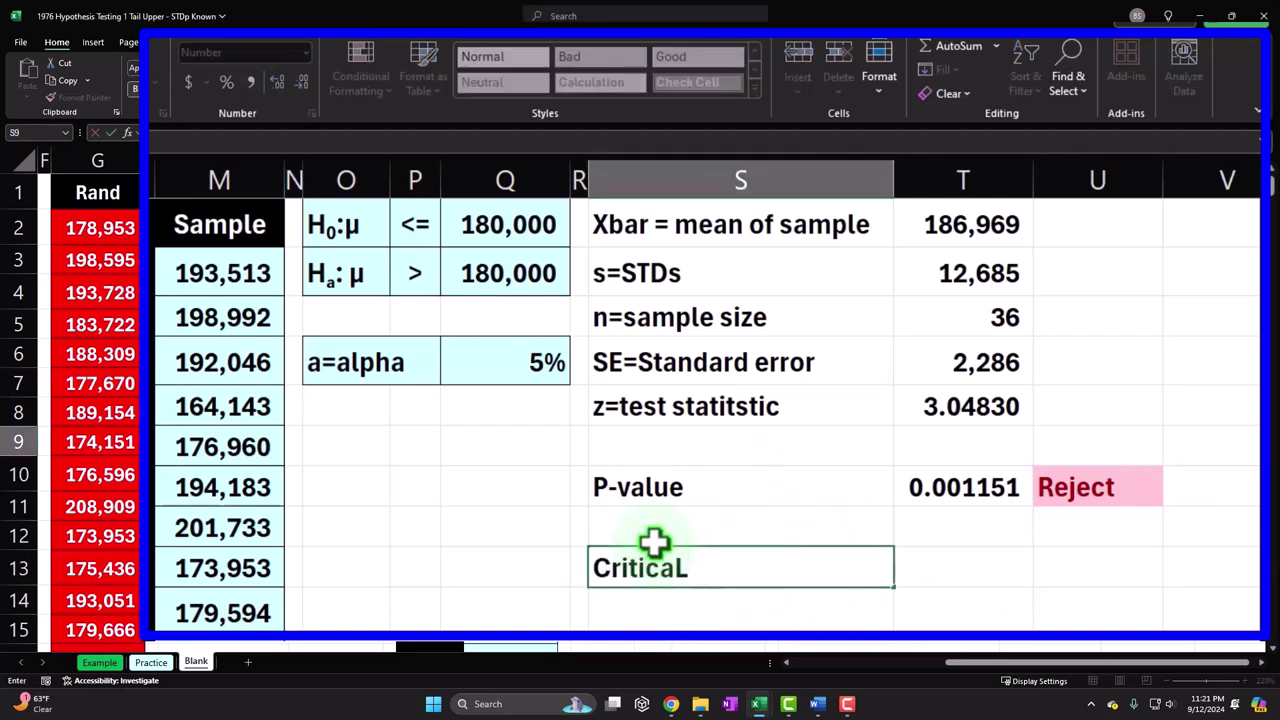
text( value)
key(Return)
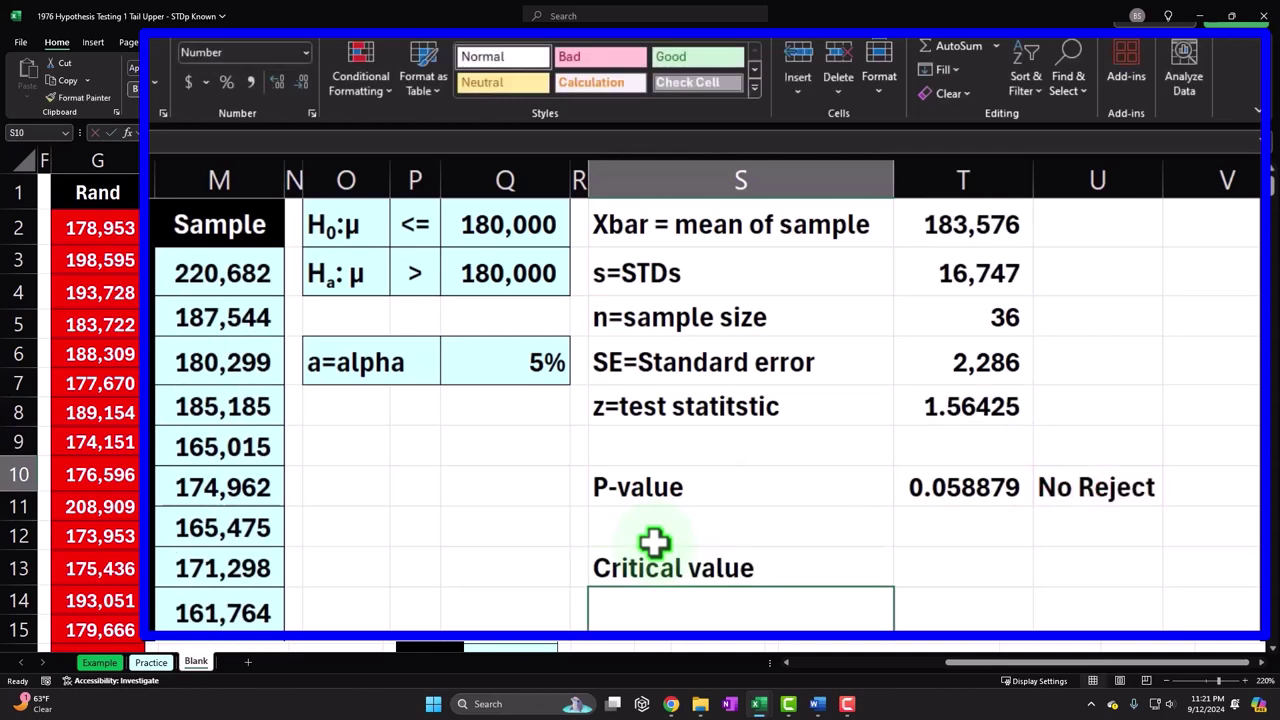
key(Up)
key(Right)
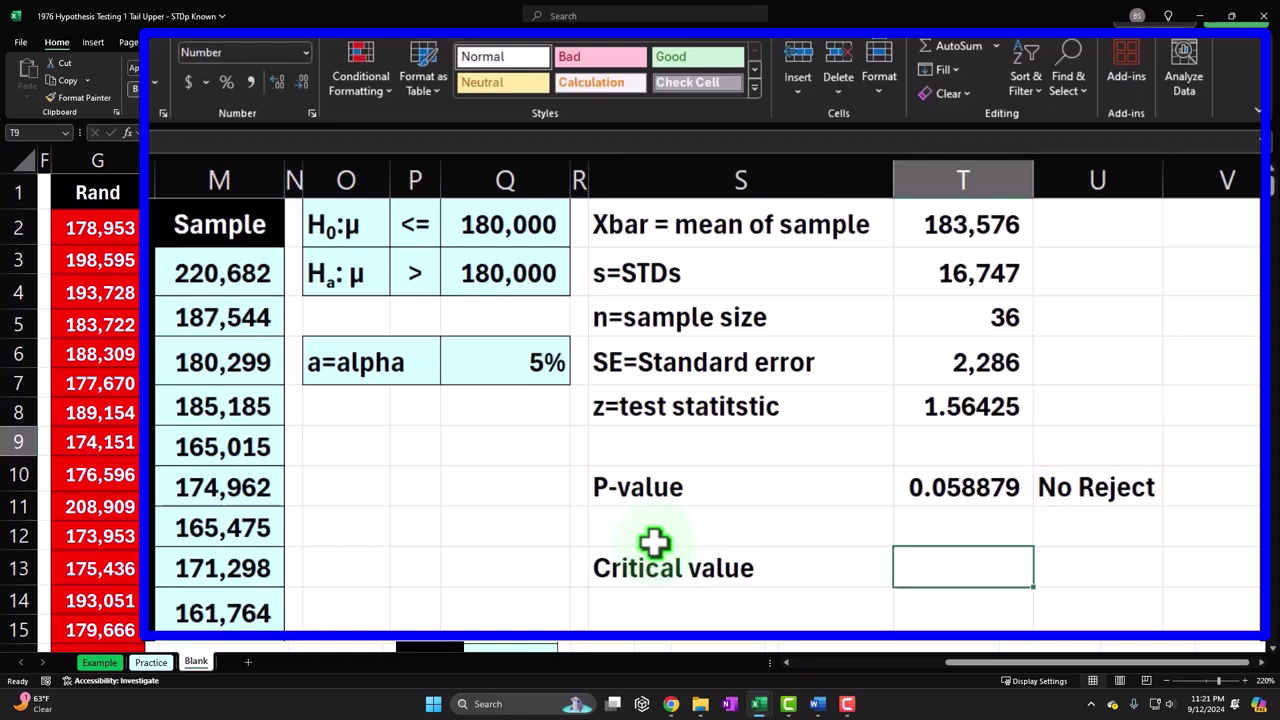
Enter a NORM.S.INV formula in T9 that uses the 5% alpha in Q4
click(918, 562)
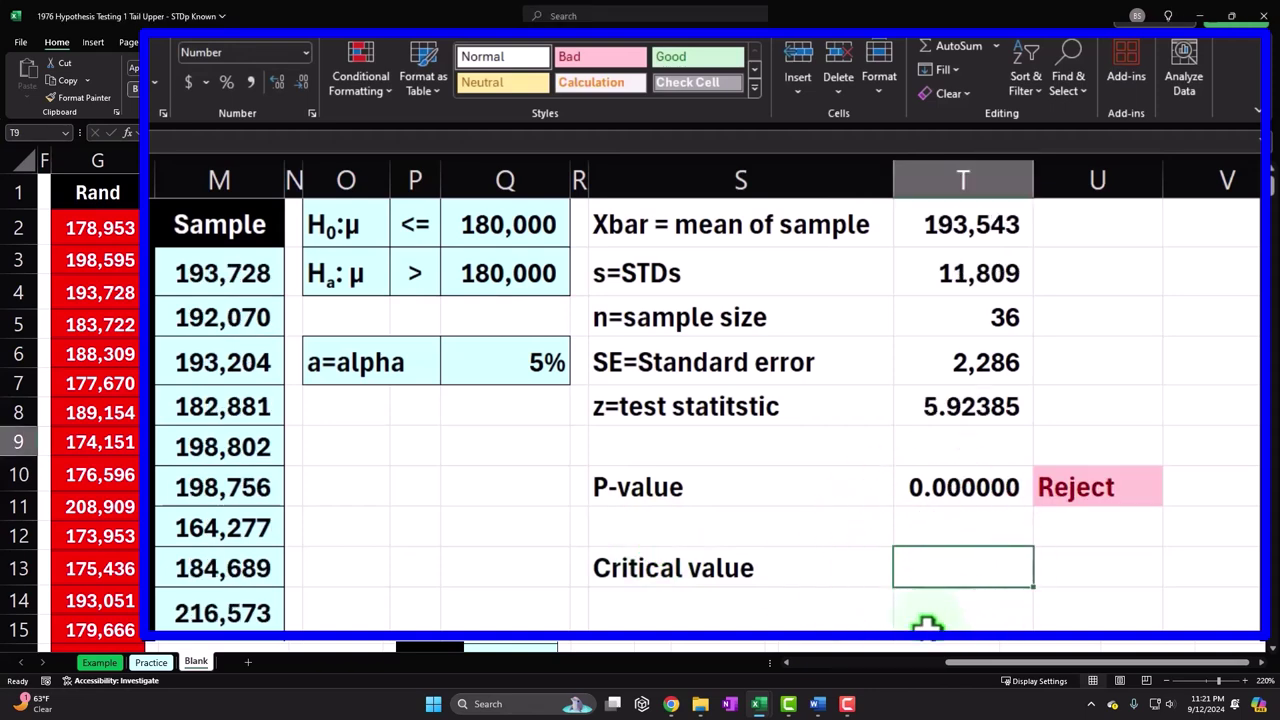
text(=)
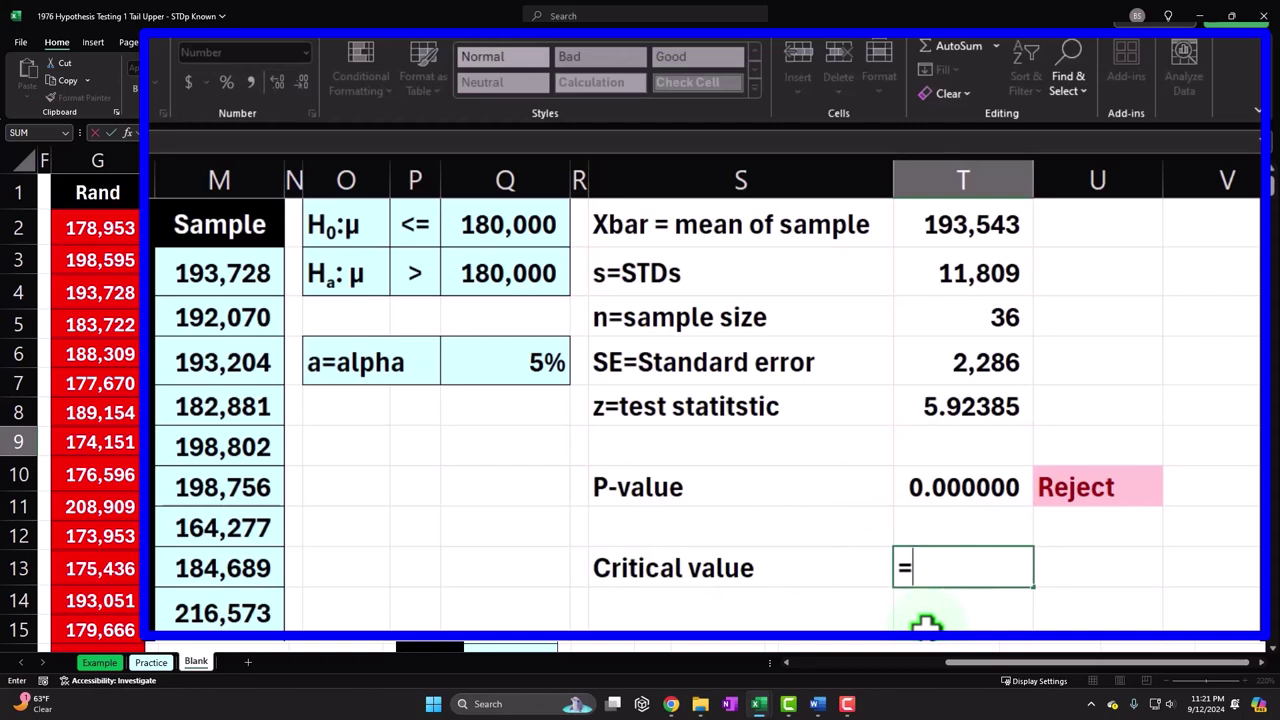
text(norm.s)
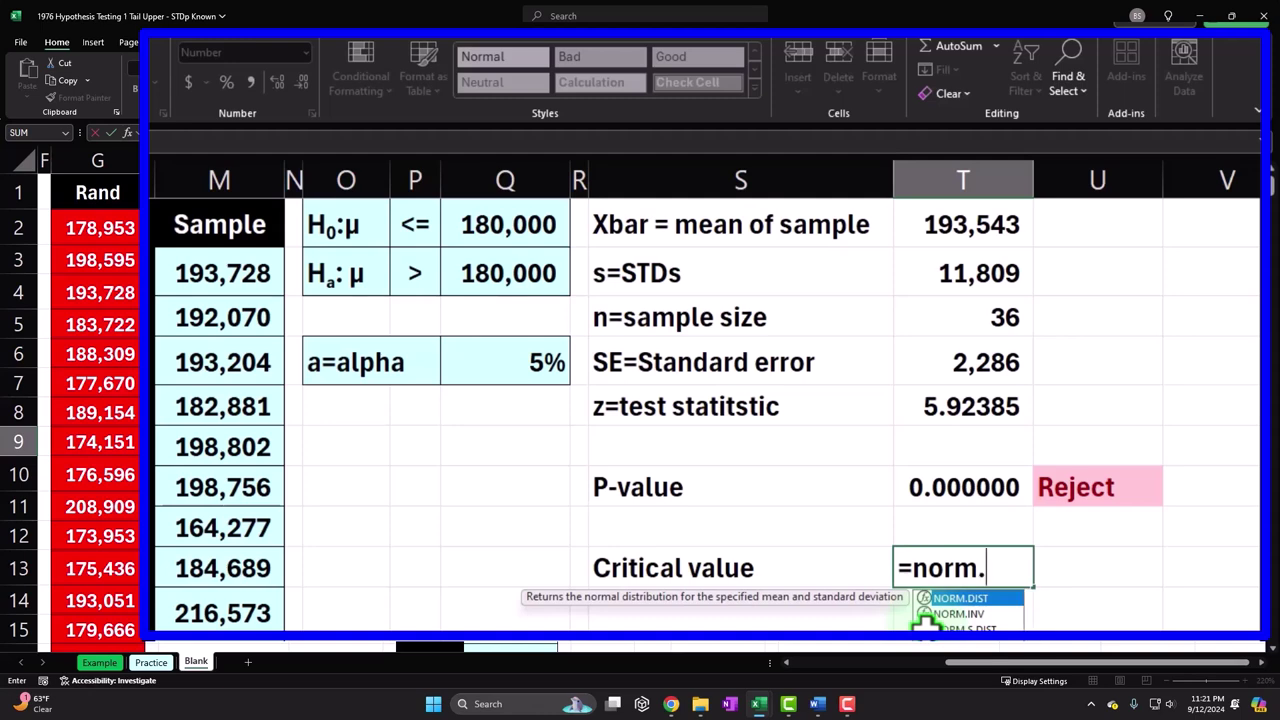
click(925, 614)
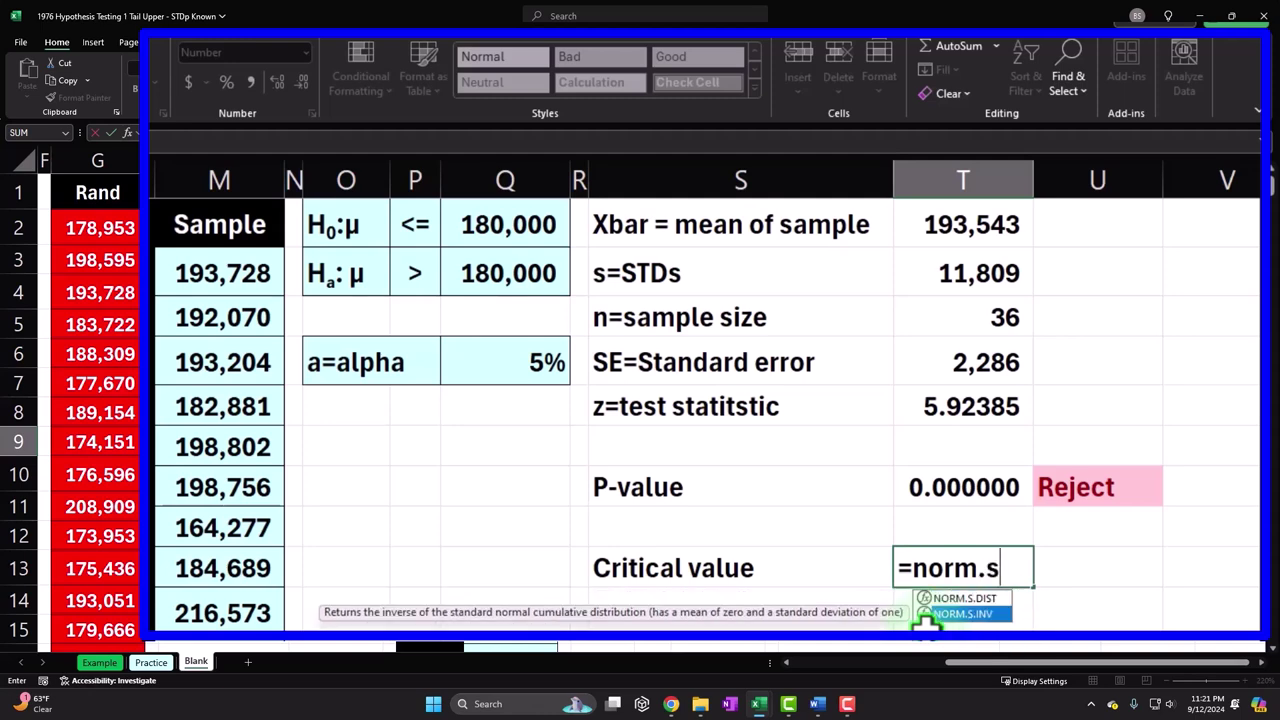
double_click(925, 614)
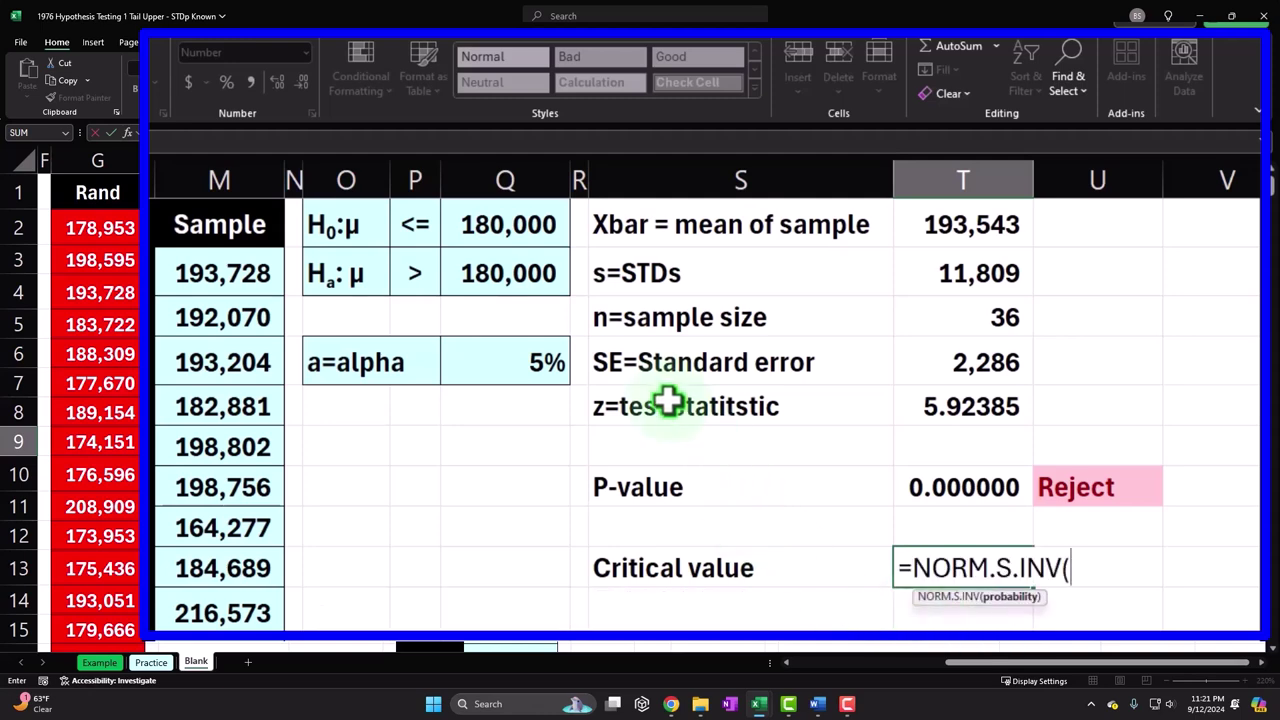
click(507, 368)
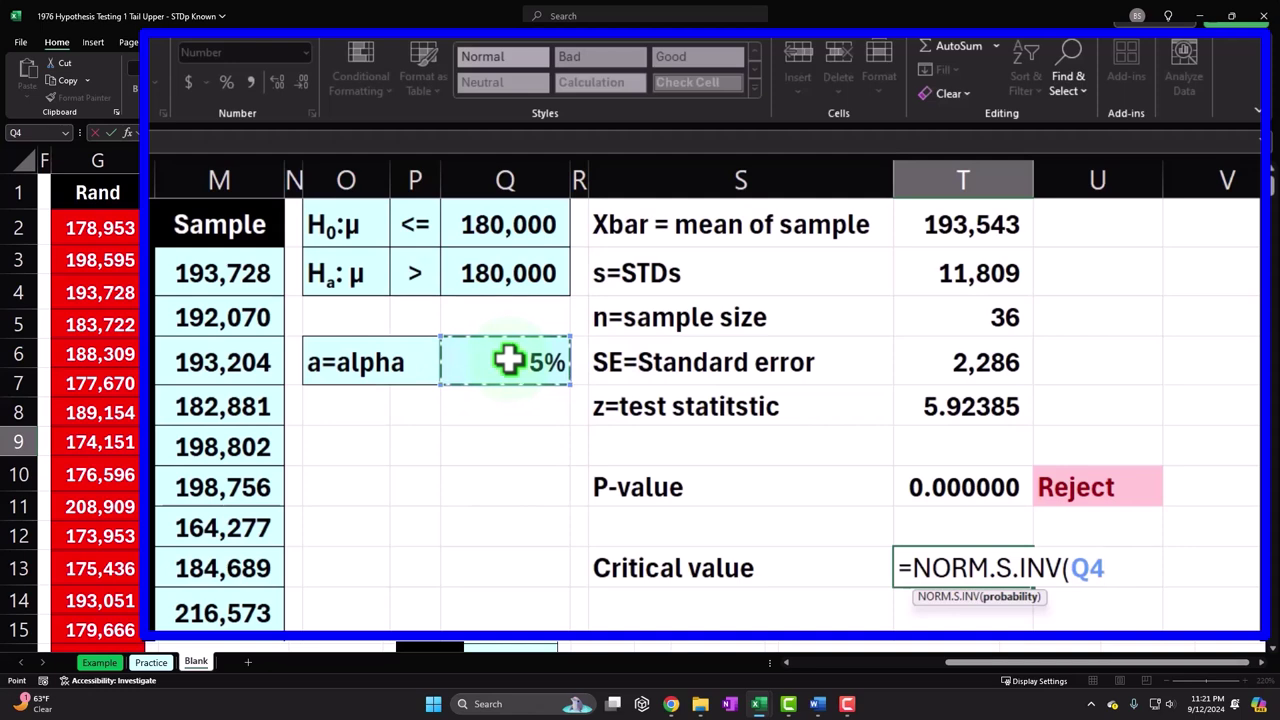
key(Return)
key(Up)
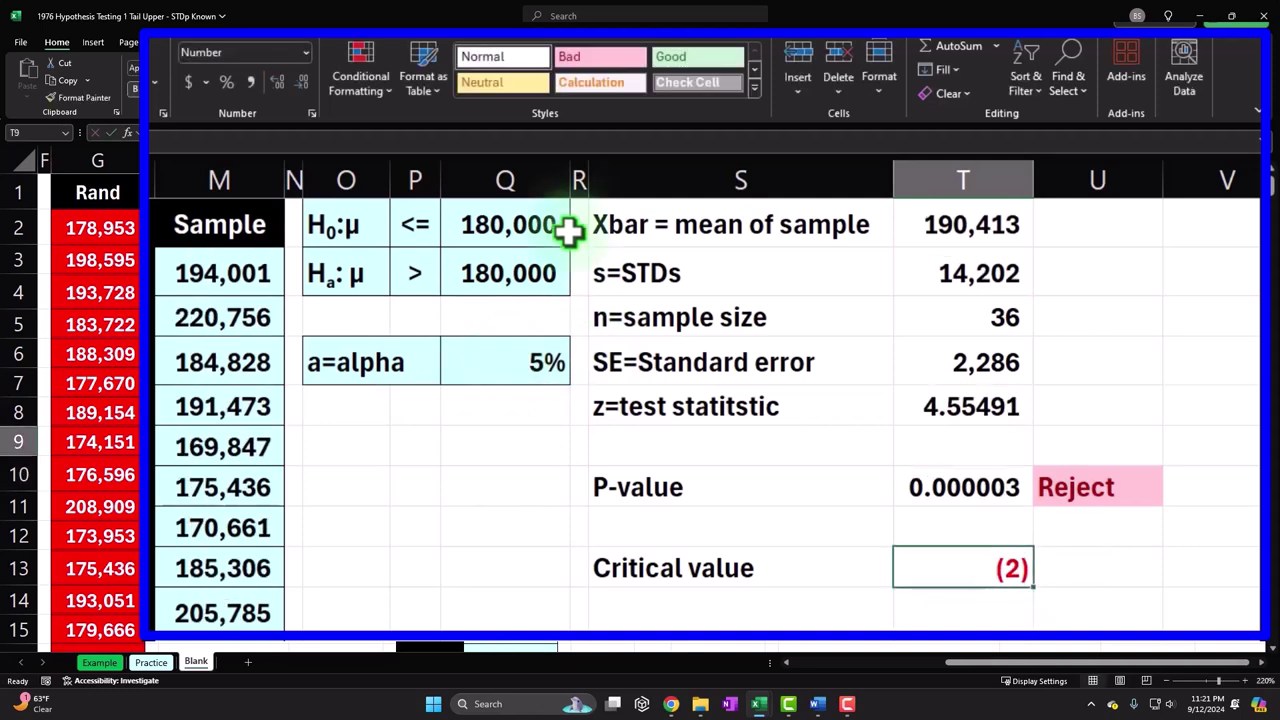
Show three decimals and correct T9 to =NORM.S.INV(1-Q4), giving 1.645
click(280, 82)
click(280, 82)
click(280, 82)
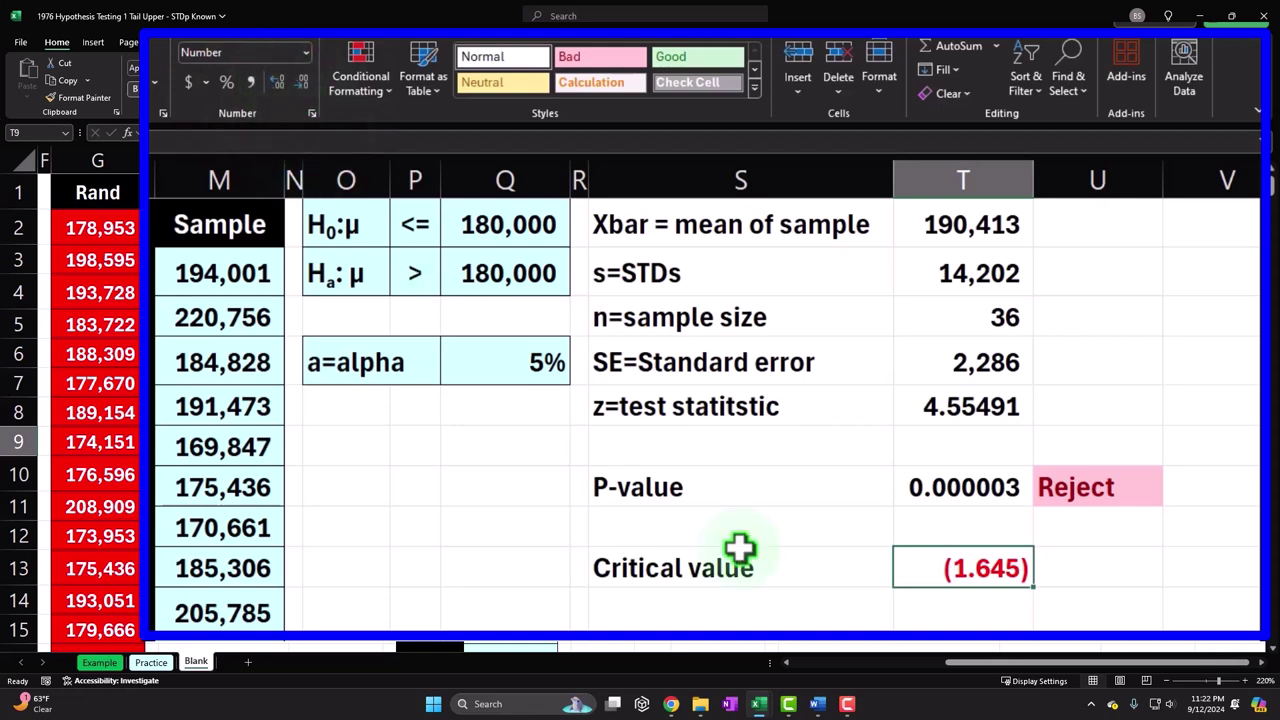
double_click(990, 575)
text(.INV()
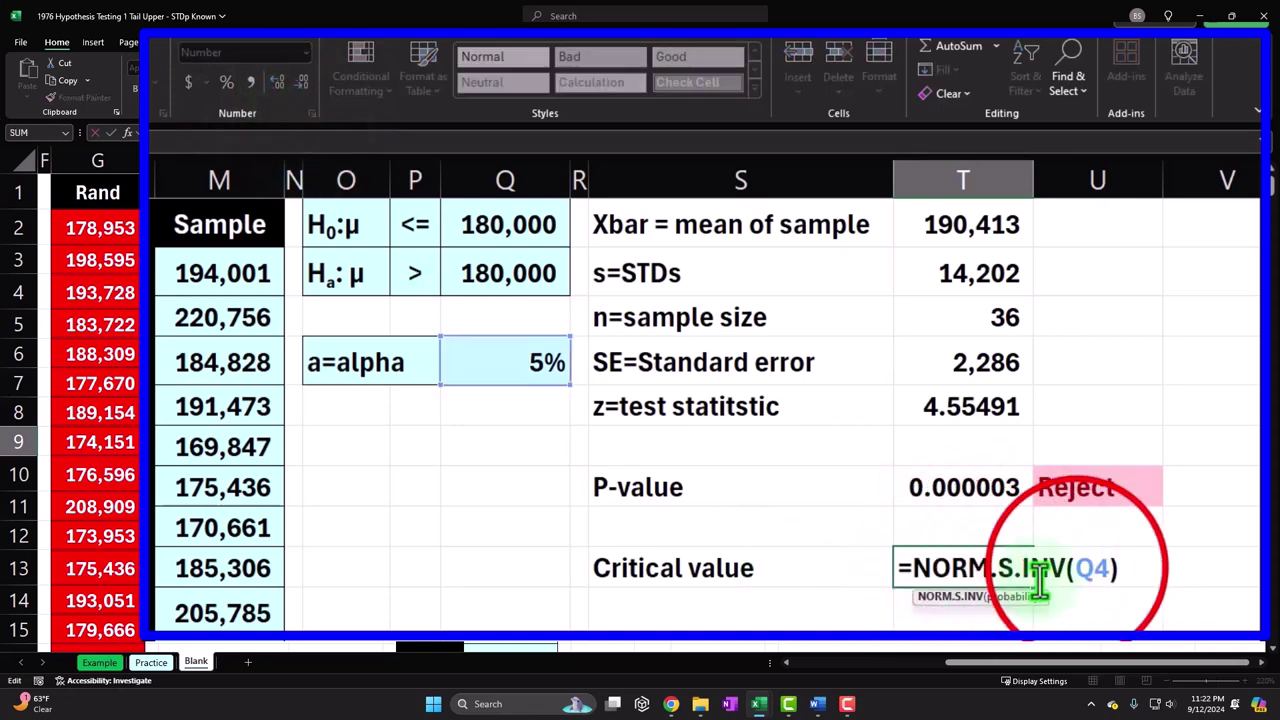
text(1-)
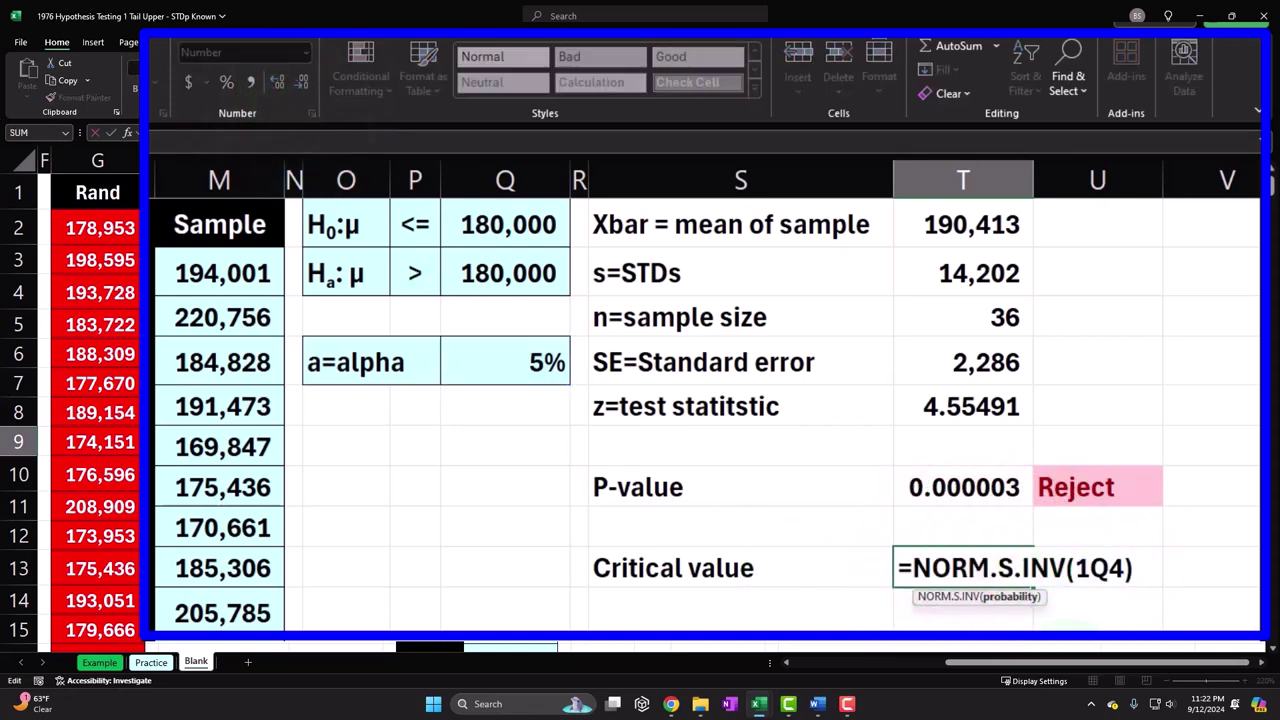
key(Return)
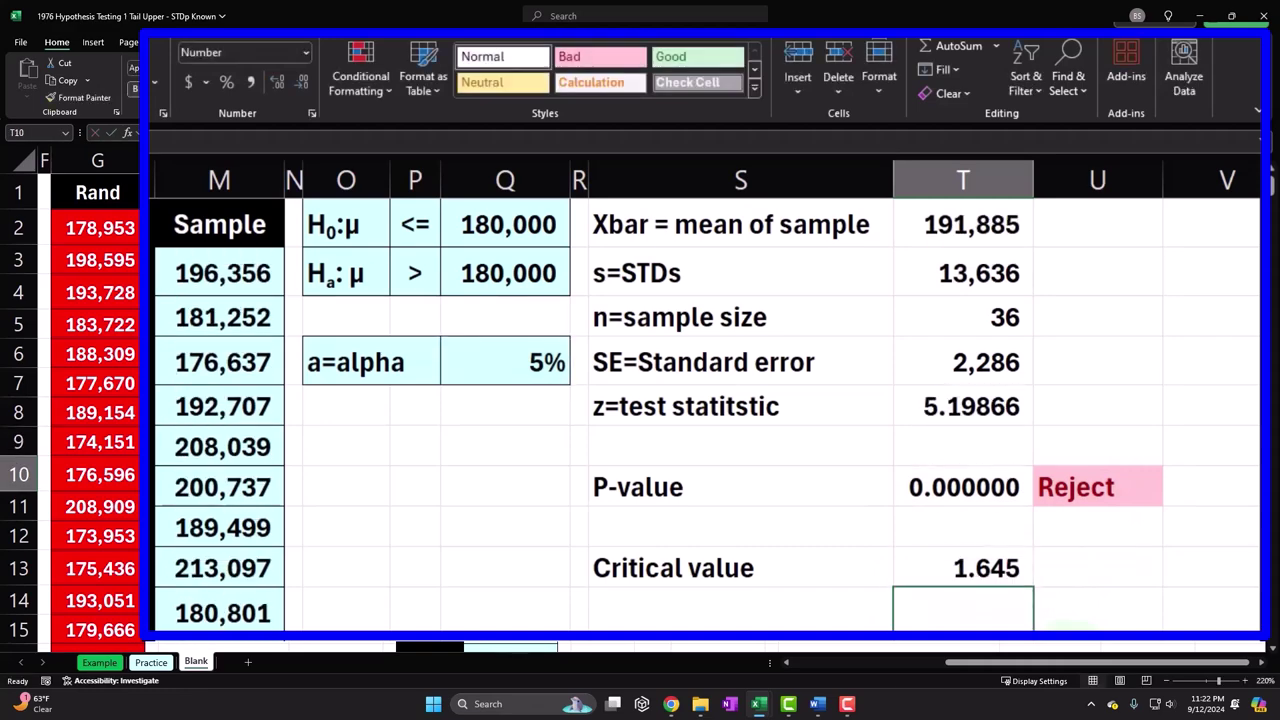
key(Up)
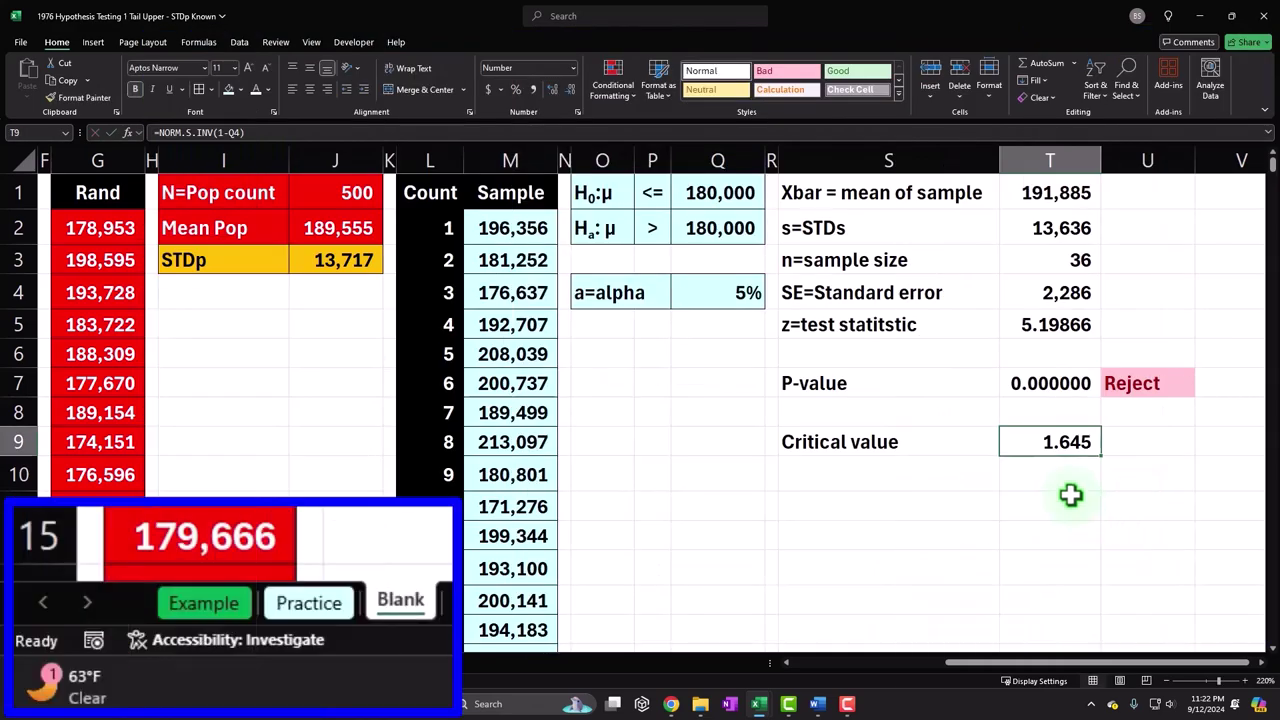
Select the green vertical line in the Example sheet's chart, then return to Blank
click(100, 662)
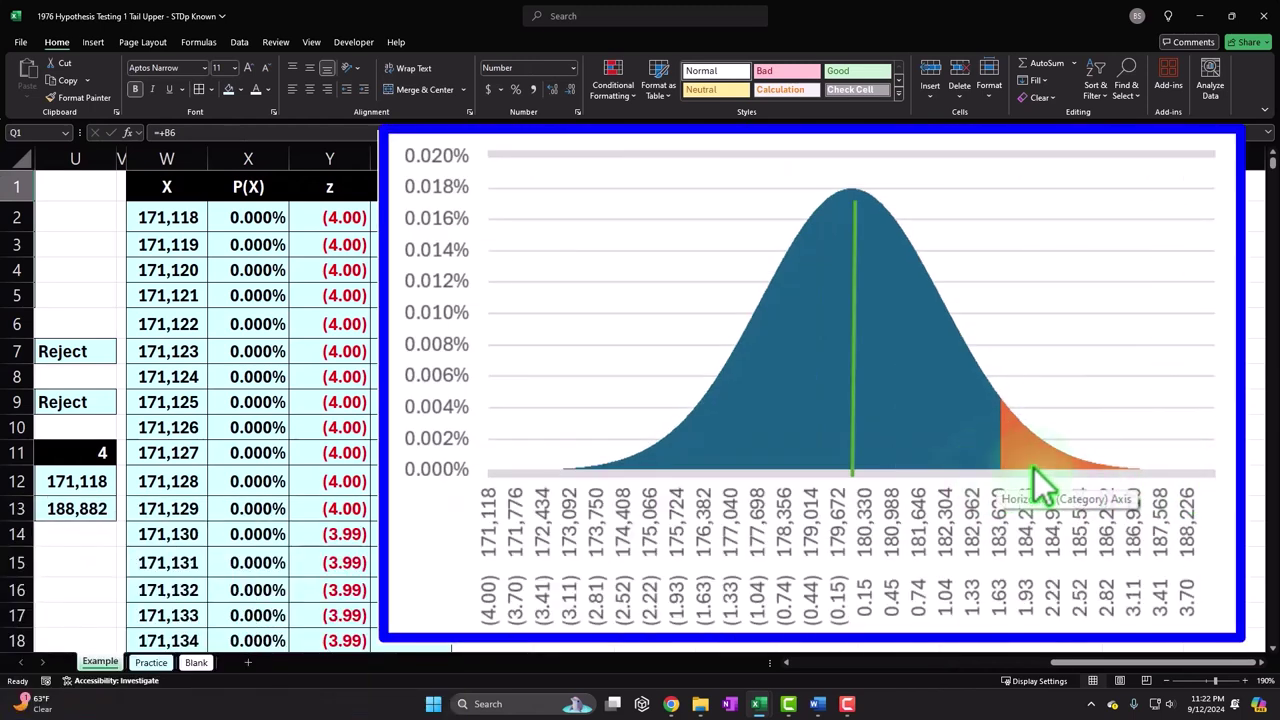
mouse_move(978, 430)
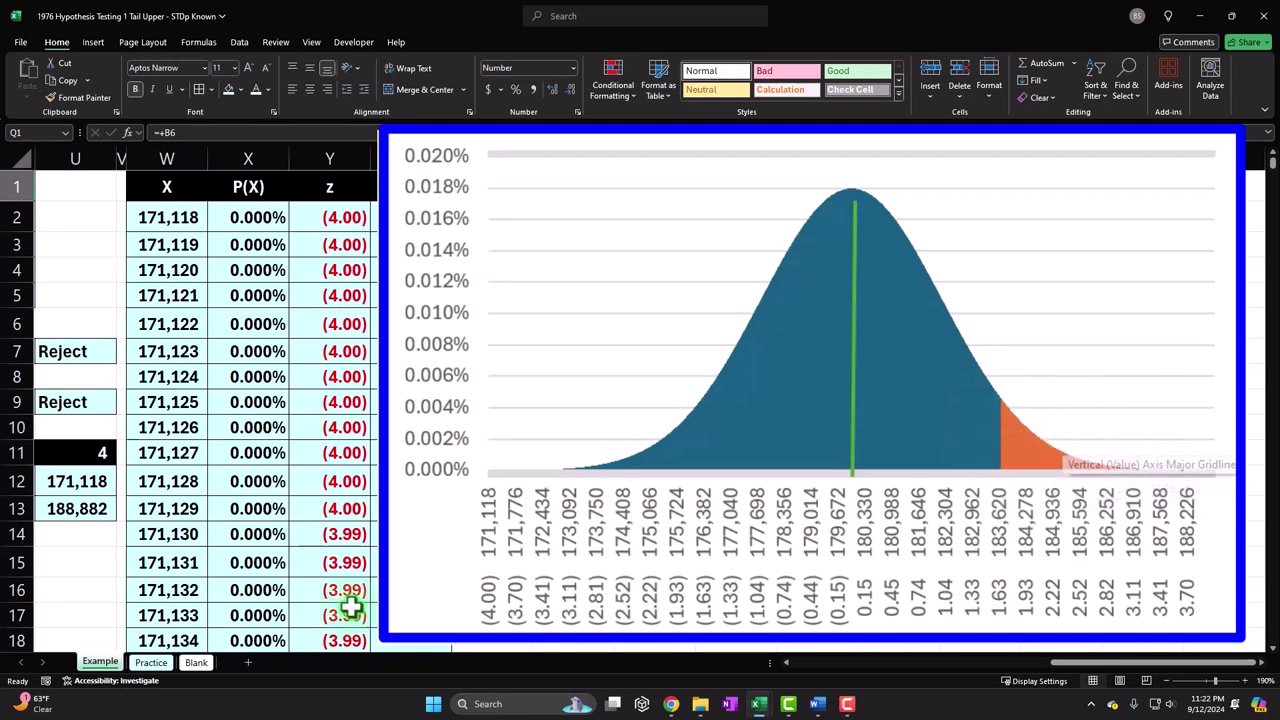
click(820, 418)
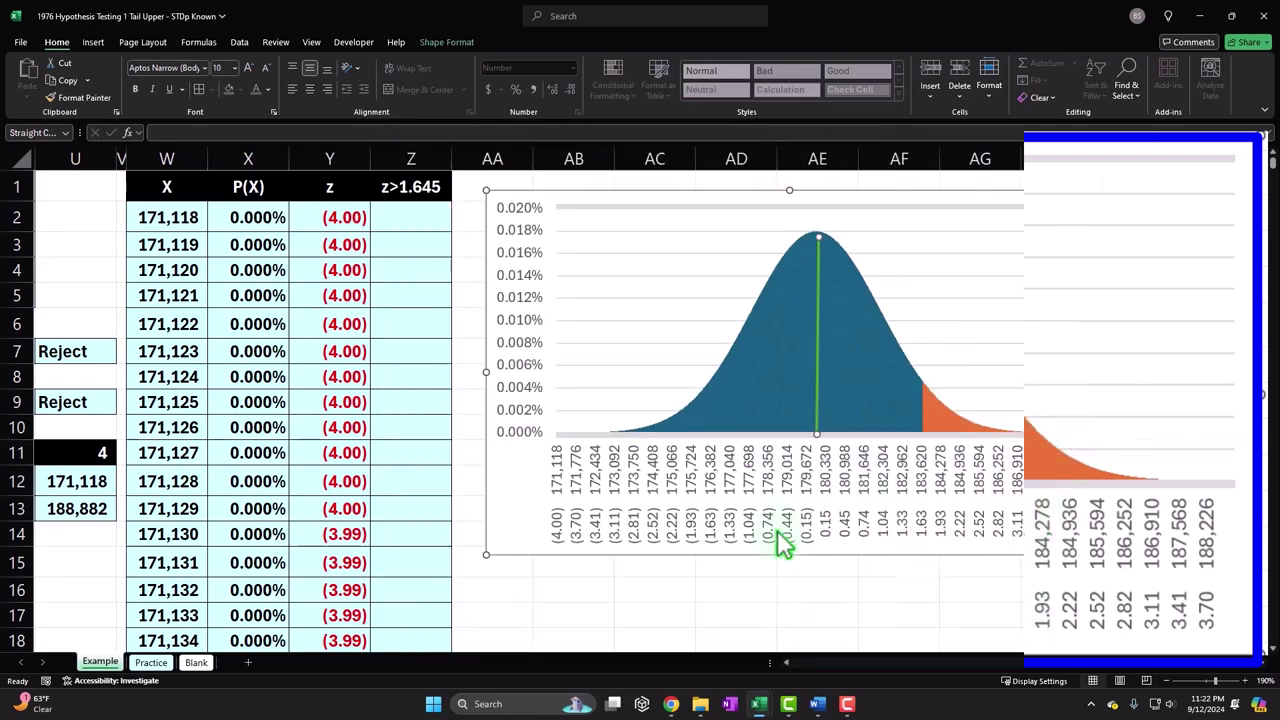
click(196, 662)
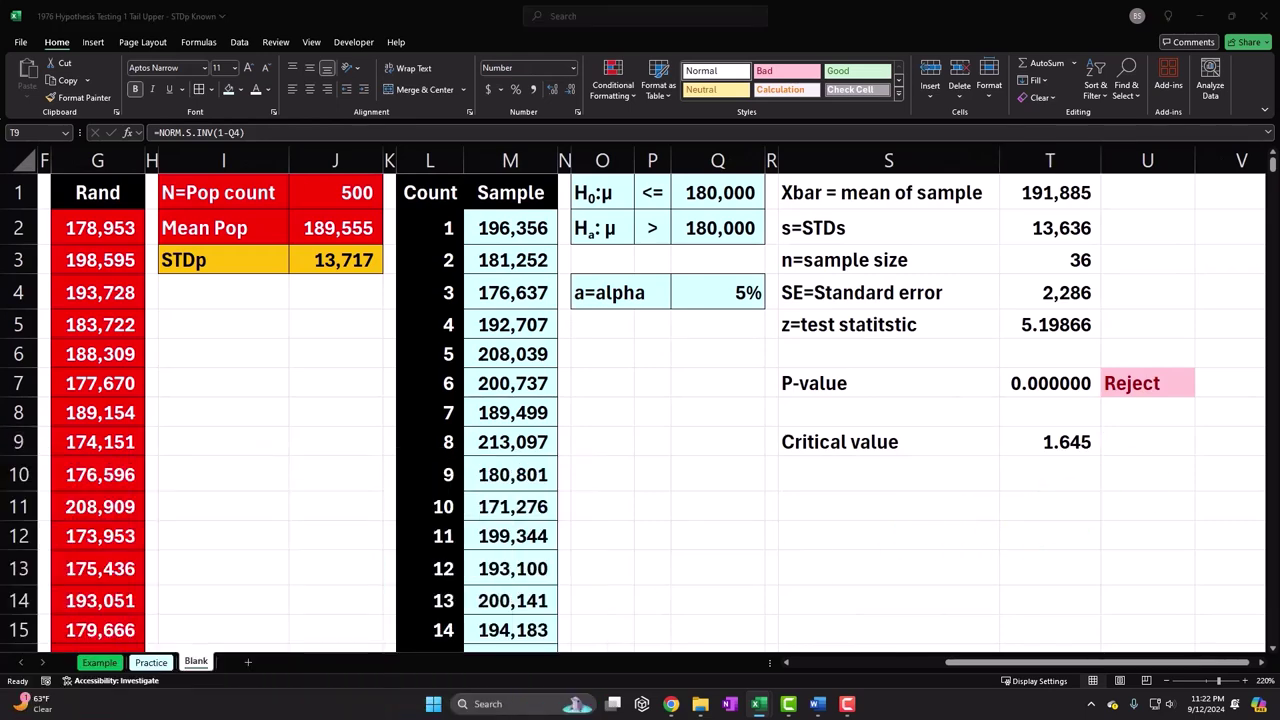
Inspect the critical value formula in T9 and the z statistic formula in T5
click(1122, 444)
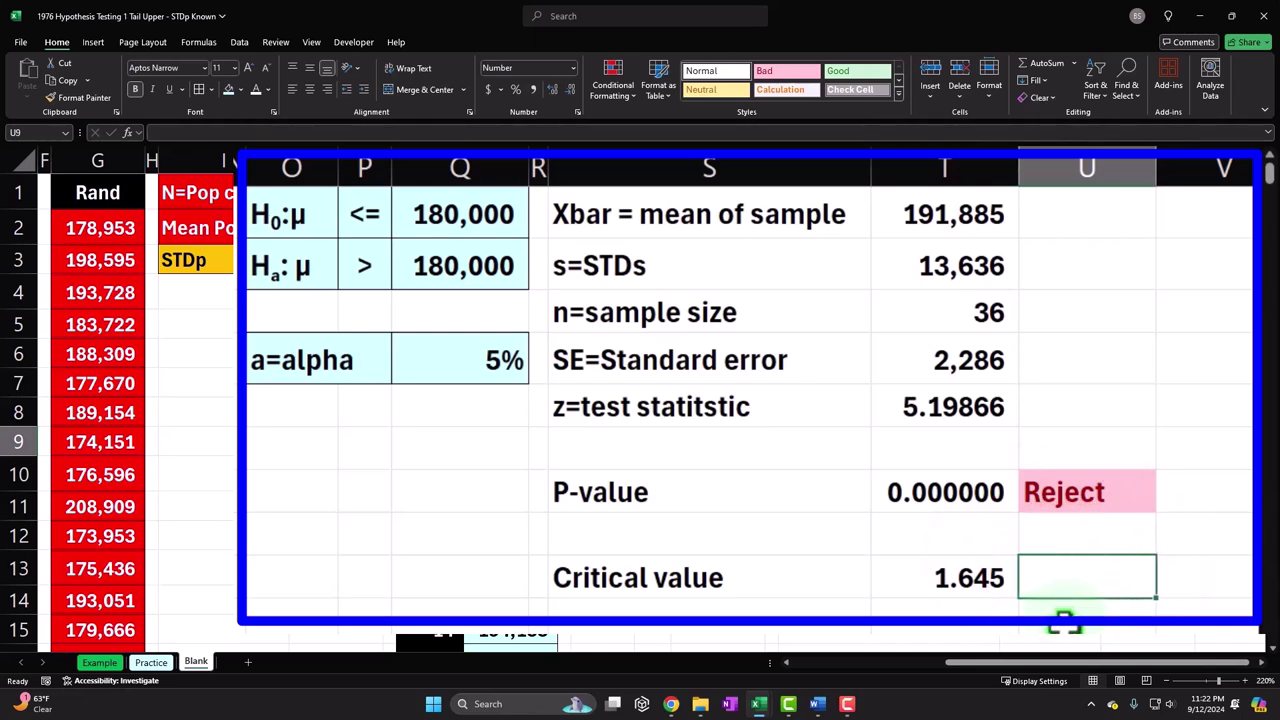
click(965, 577)
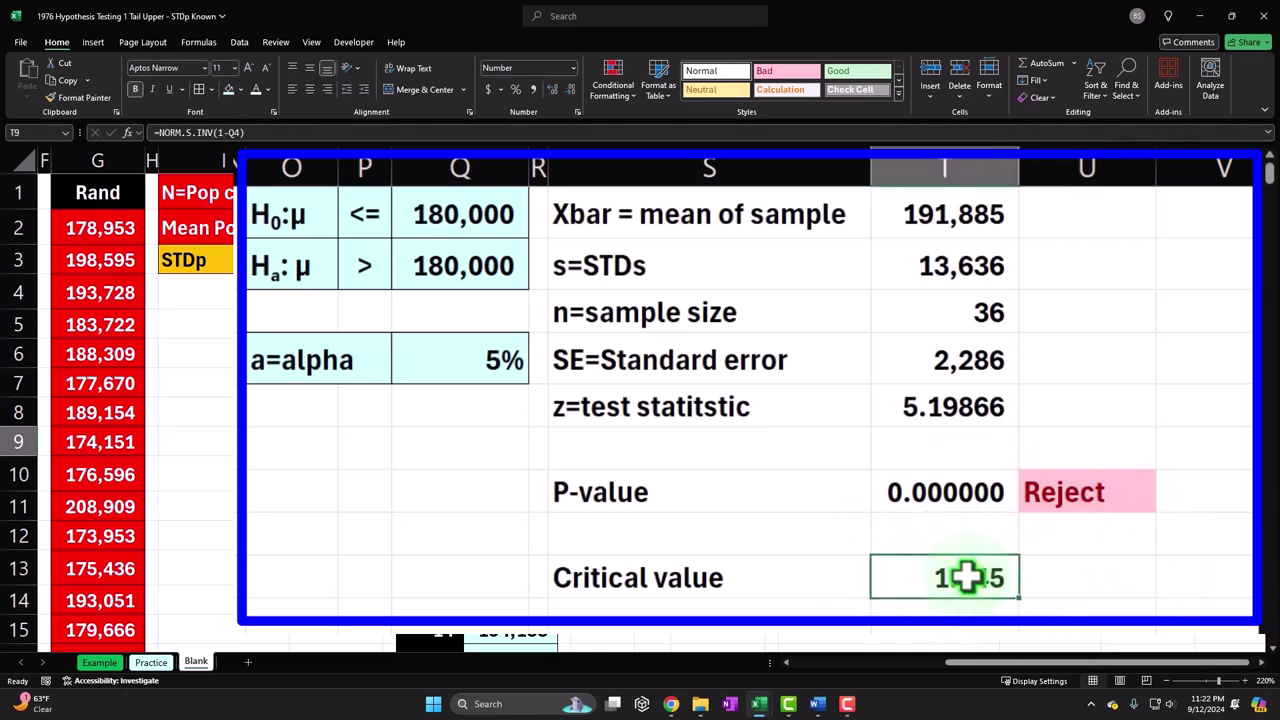
key(Tab)
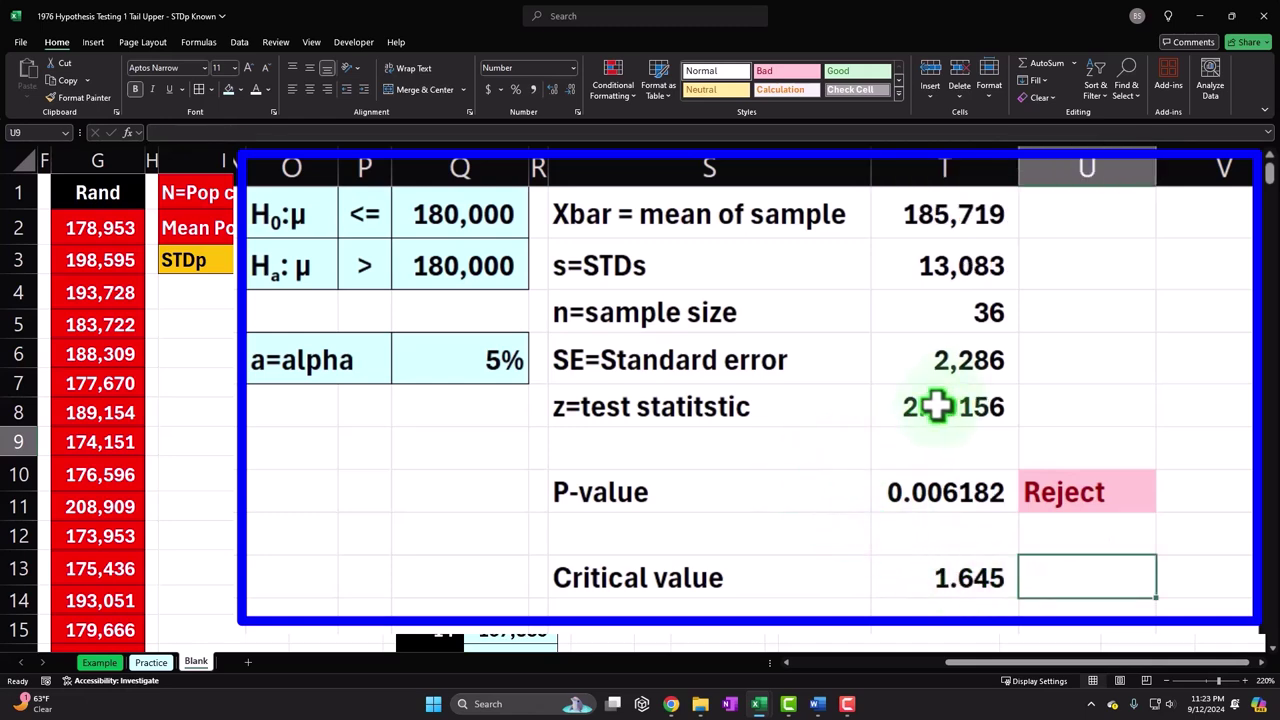
click(766, 409)
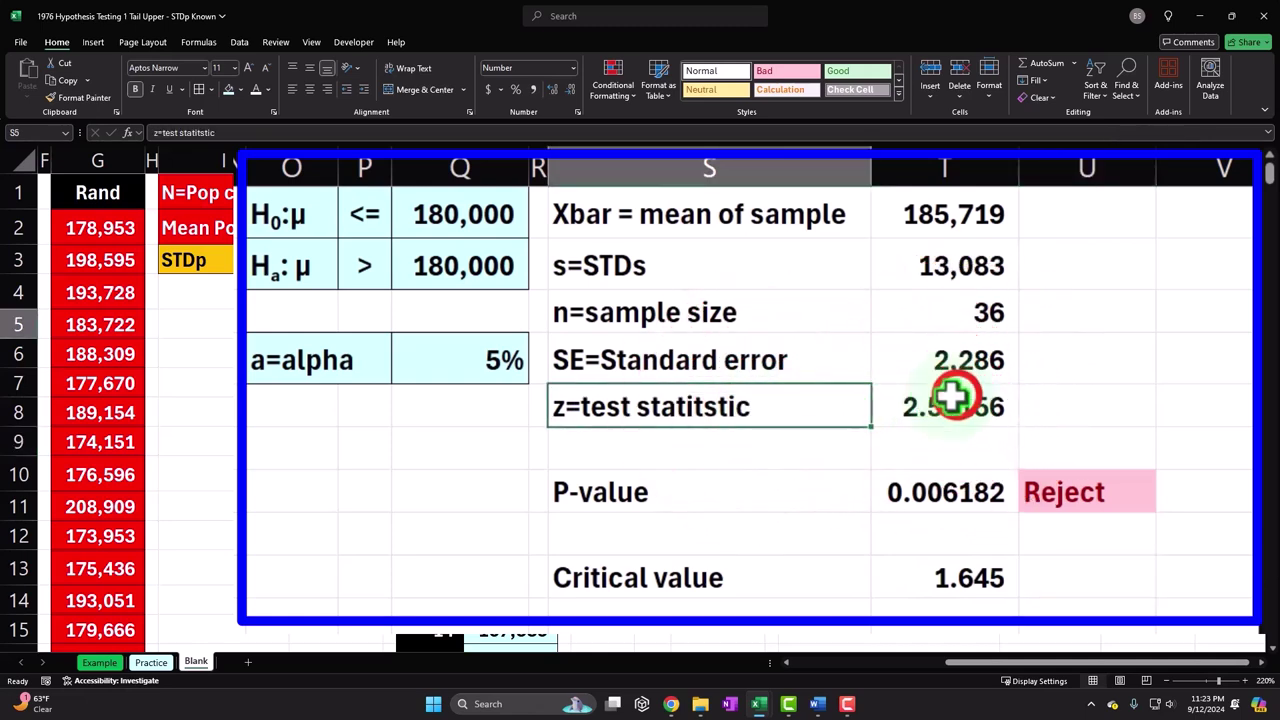
click(955, 399)
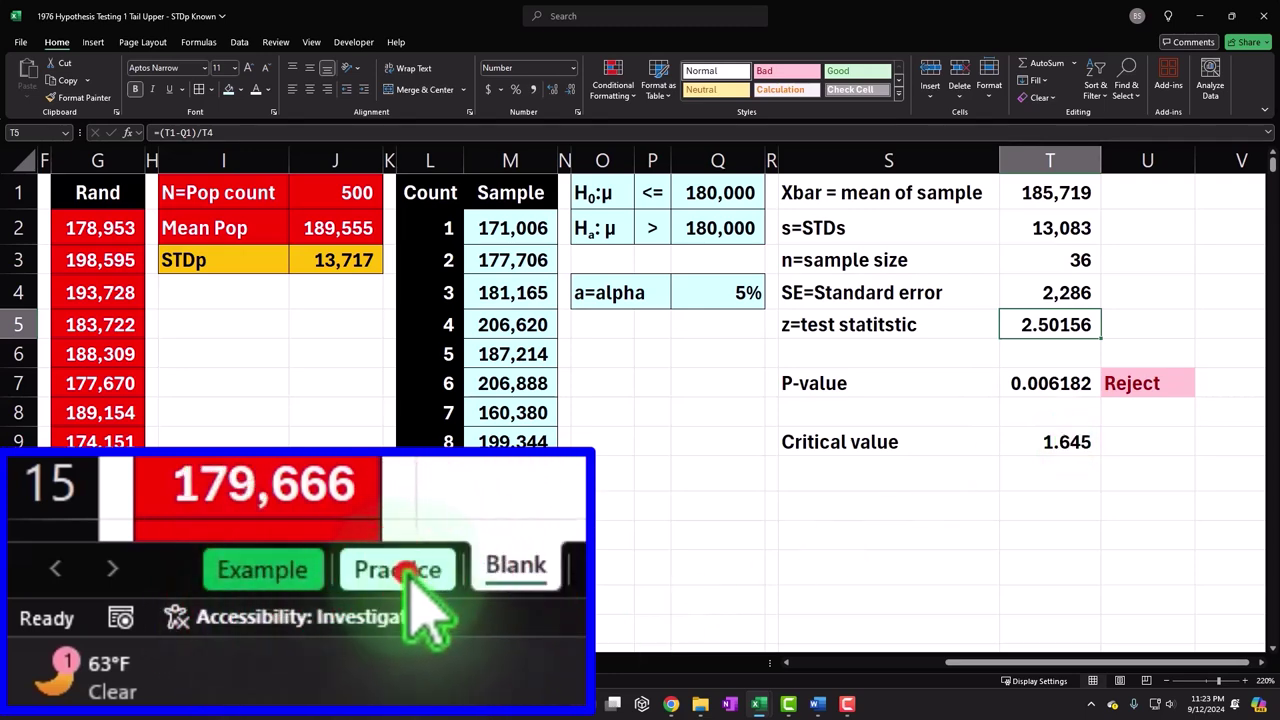
Drag the Example chart's green marker line right toward the orange tail, then return to Blank
click(160, 661)
click(100, 661)
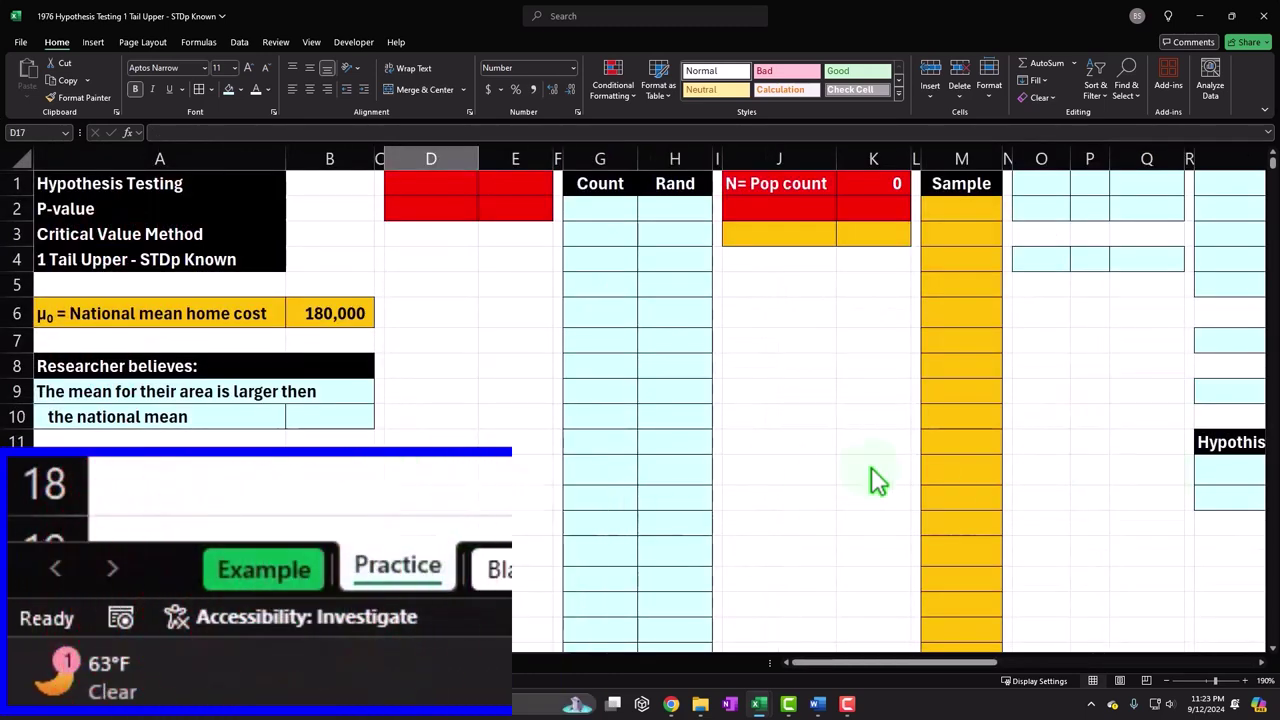
click(620, 390)
drag(867, 403, 954, 374)
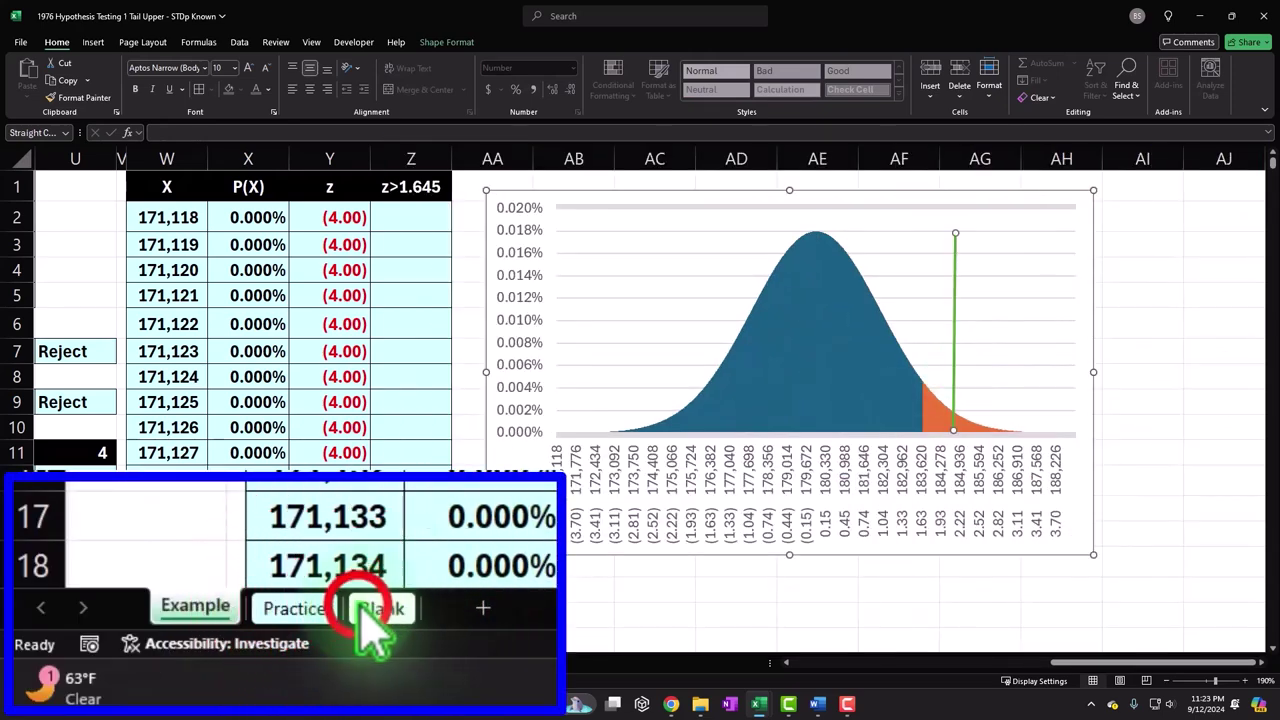
click(196, 661)
click(1131, 445)
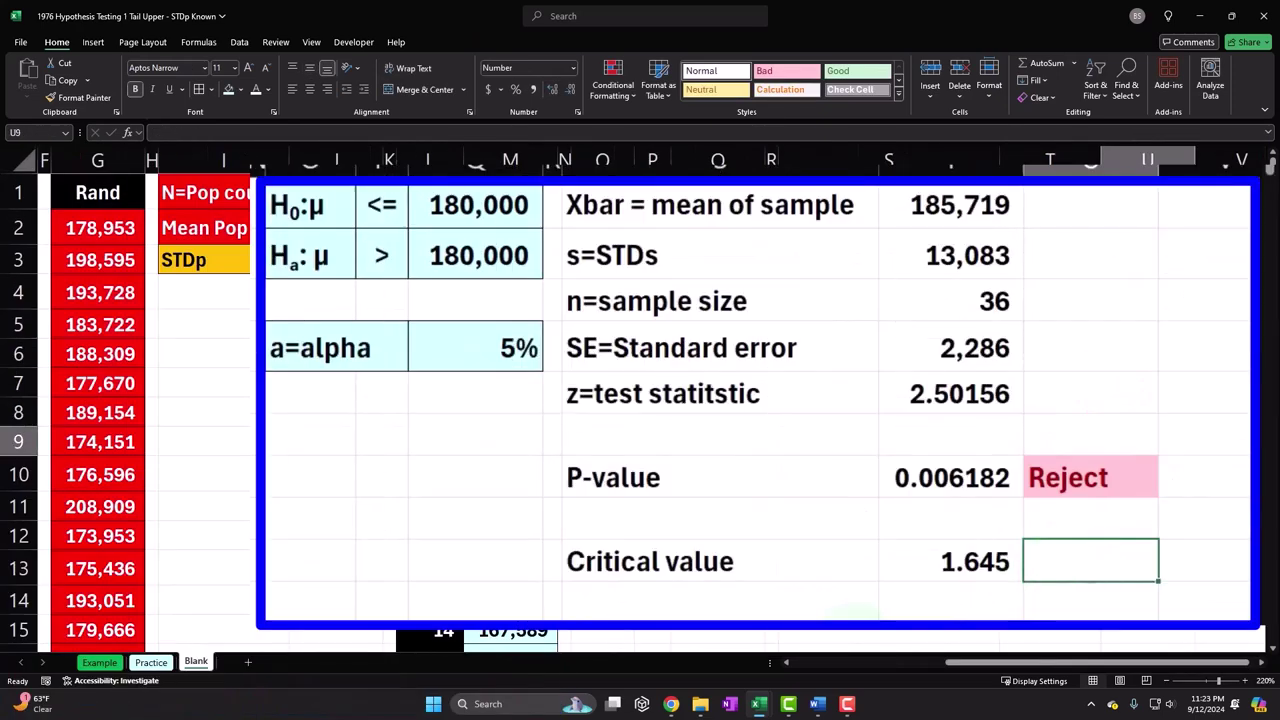
Enter =IF(T9<T5,"Reject","Not Reject") in U9, which displays Reject
text(i)
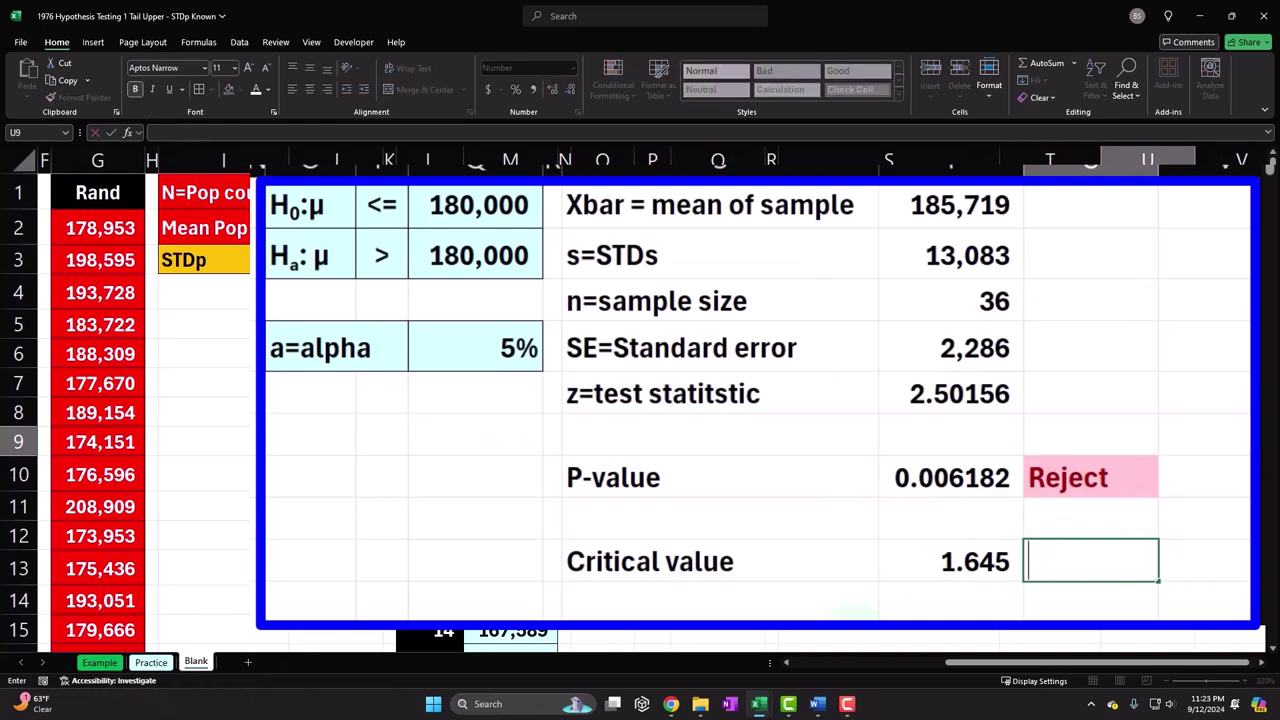
text(=if)
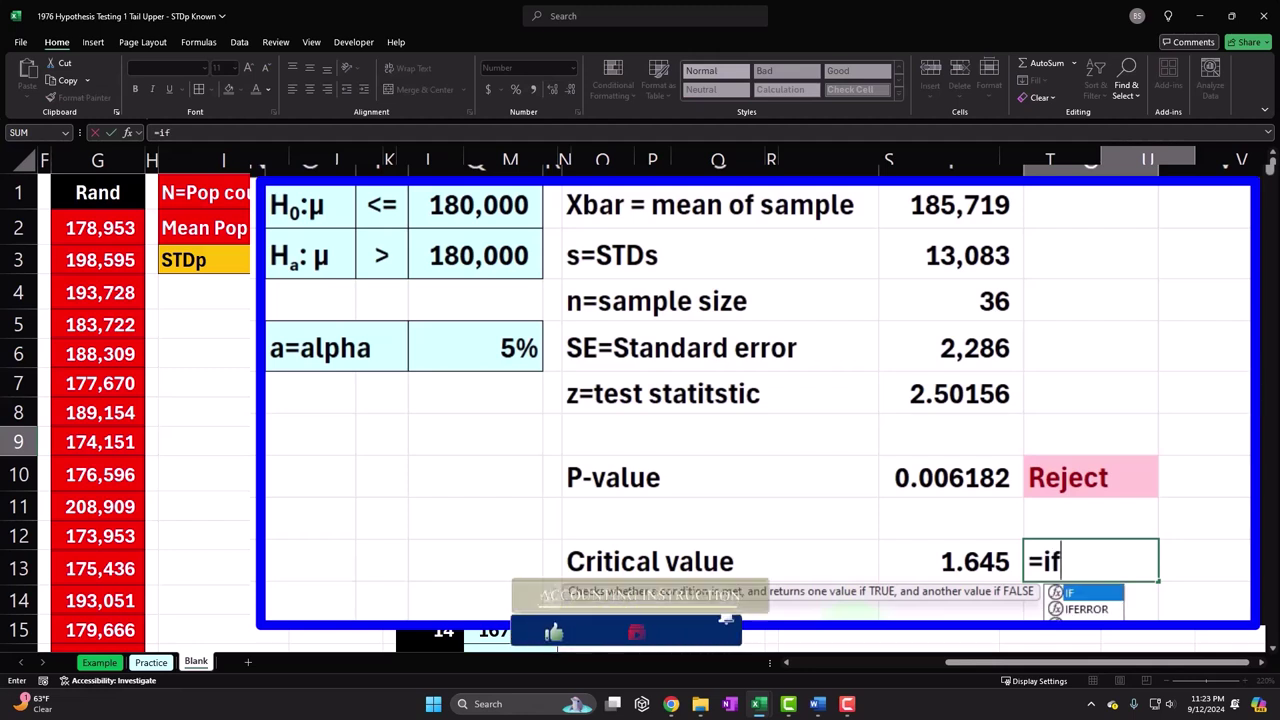
key(Tab)
click(960, 552)
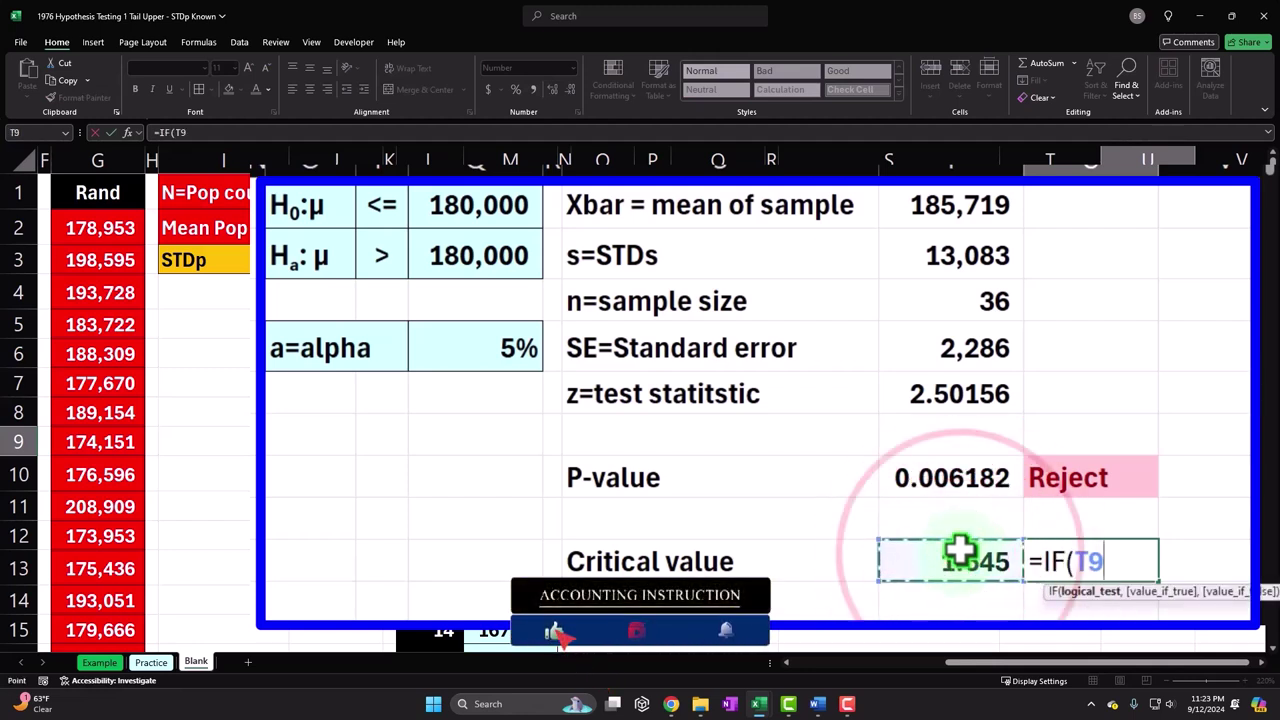
text(<)
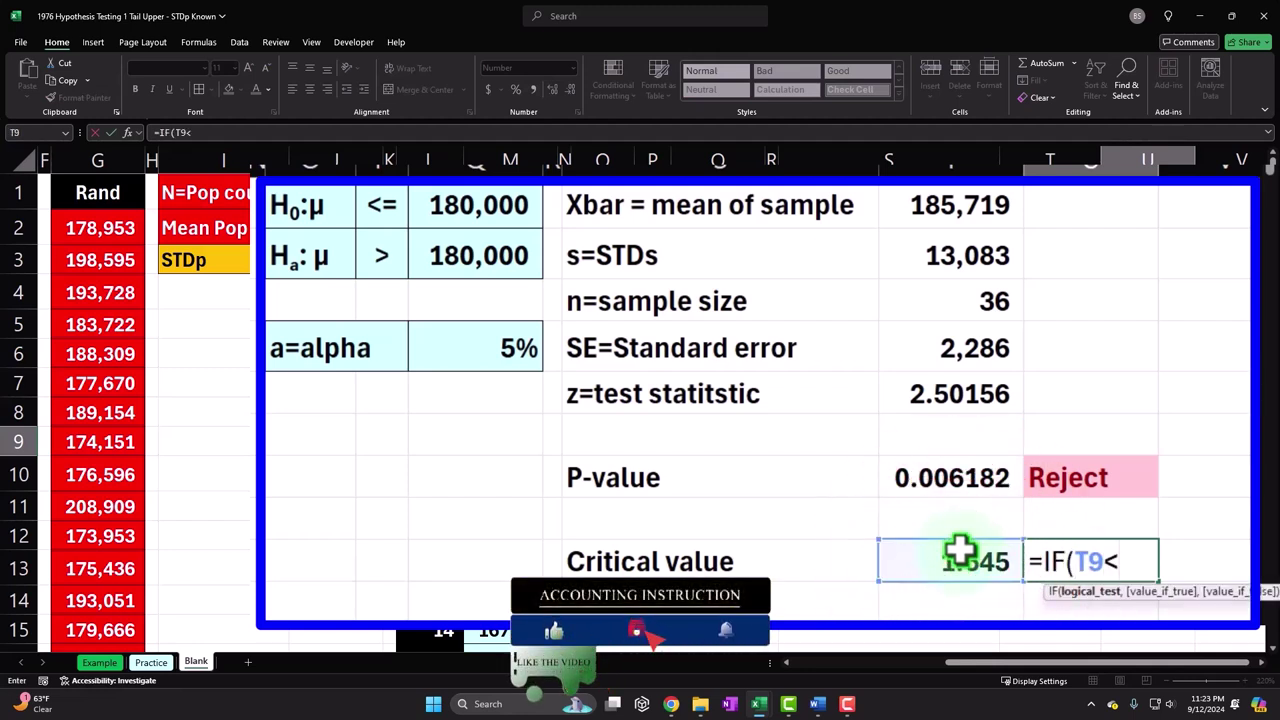
click(925, 399)
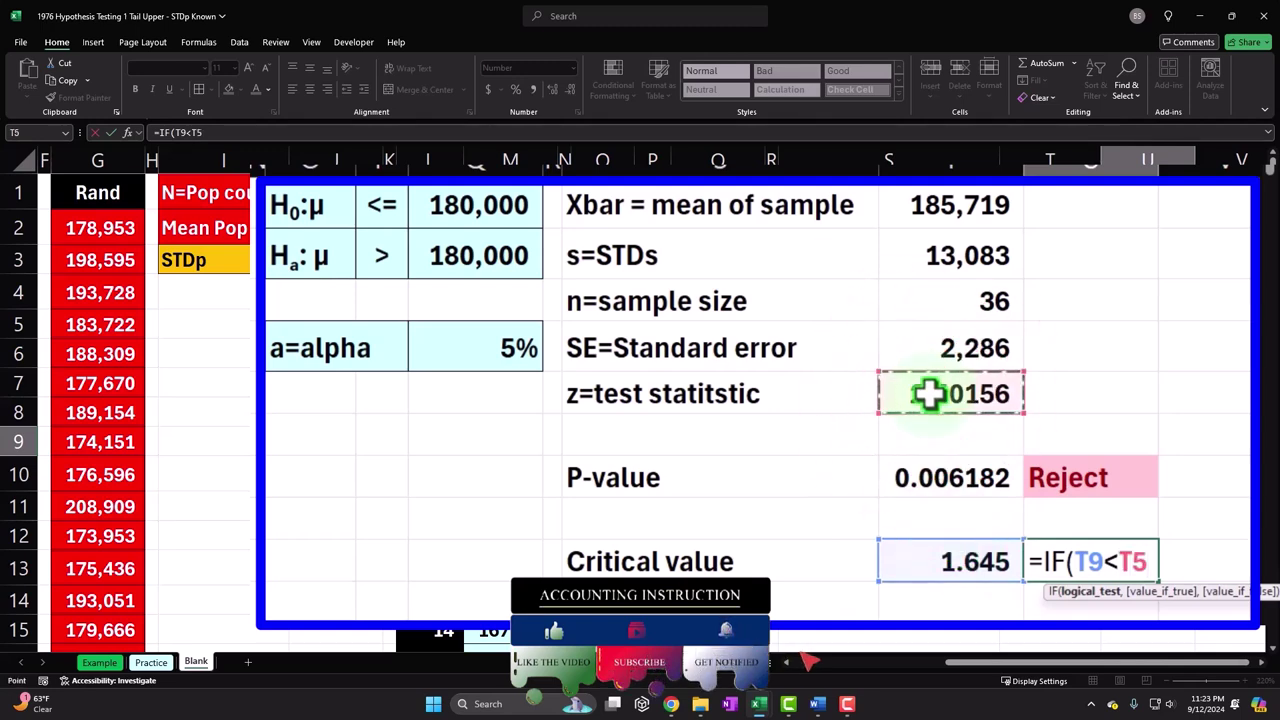
text(,"Reje)
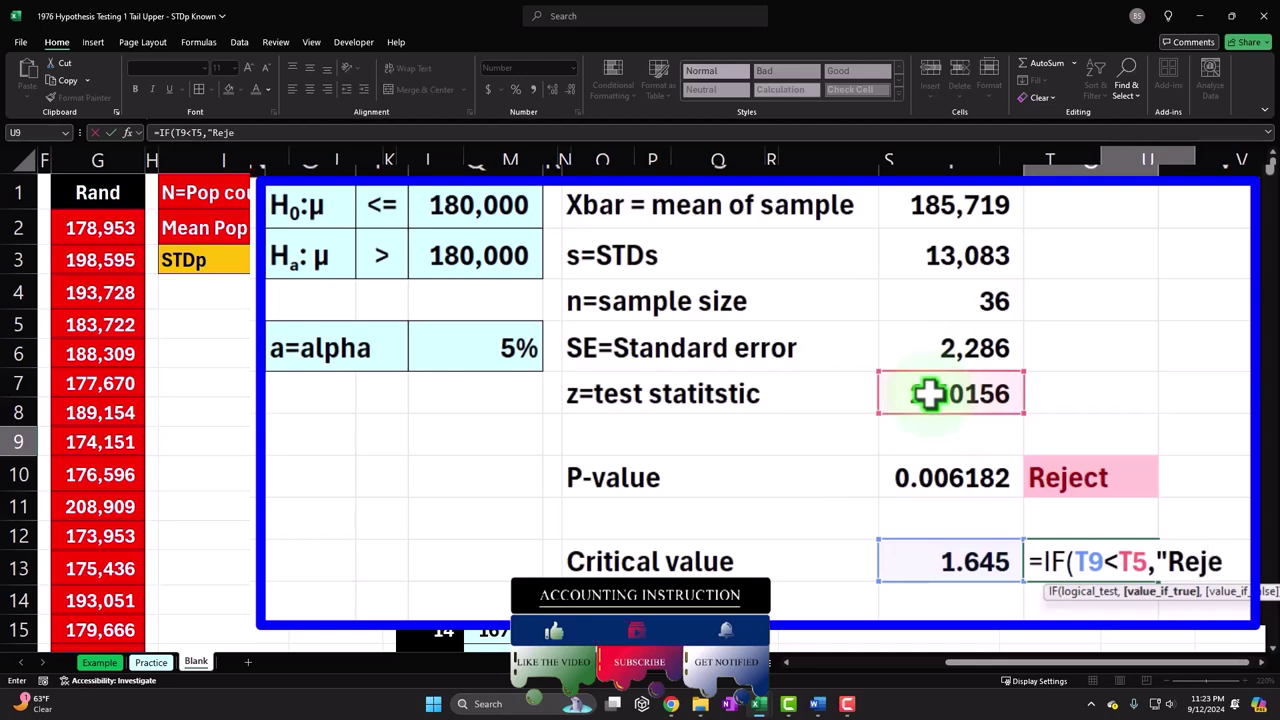
text(ct","Not Reject)
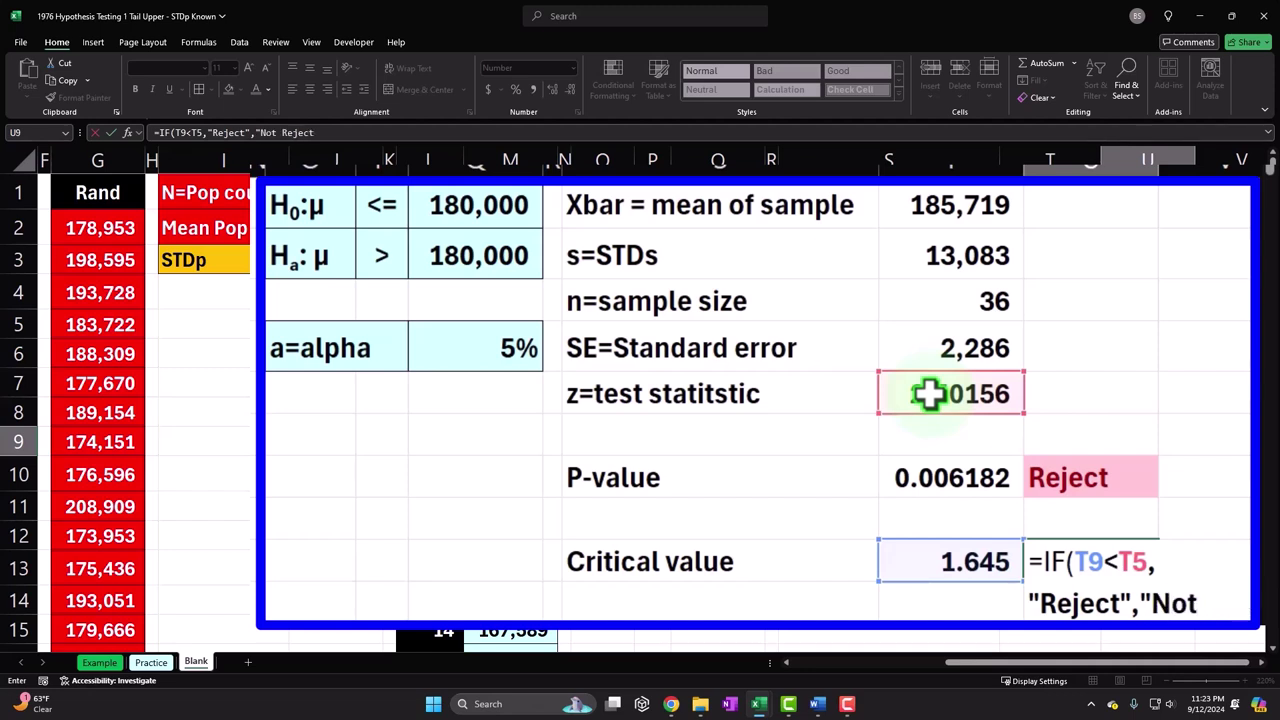
text(")
key(ctrl+Return)
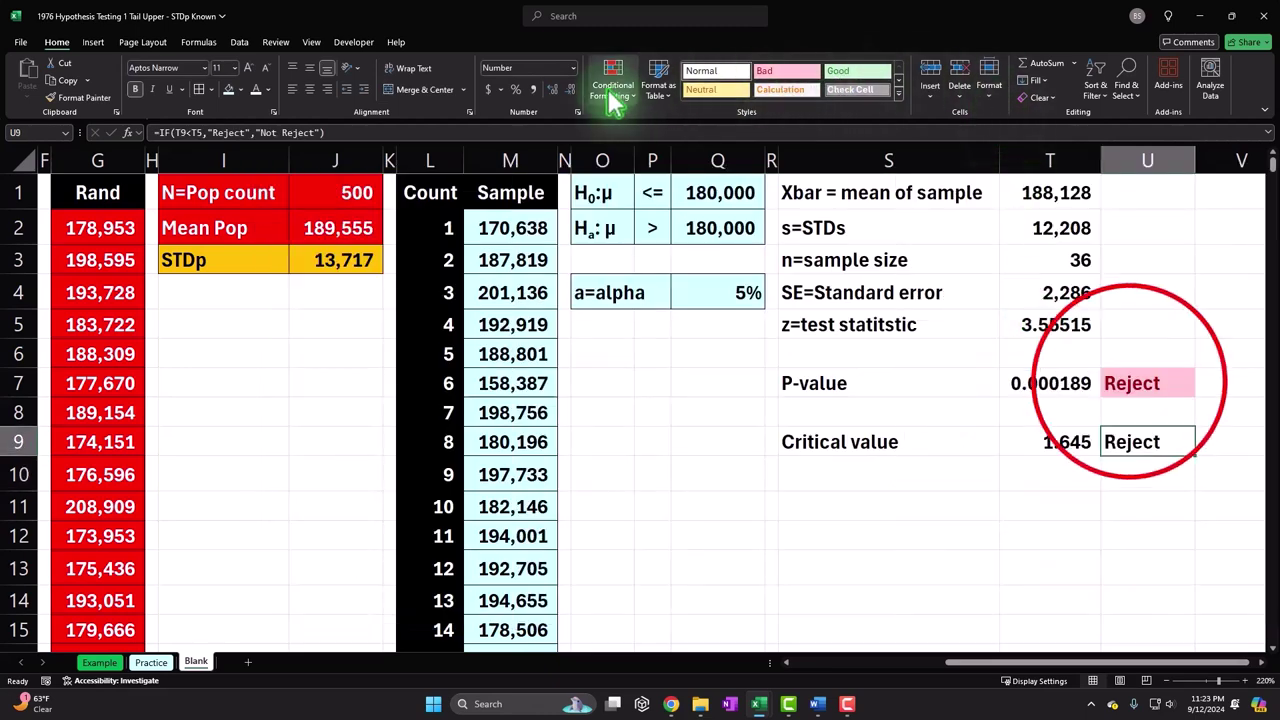
Copy U7's pink Reject style onto the critical value decision in U9 with Format Painter
click(1128, 381)
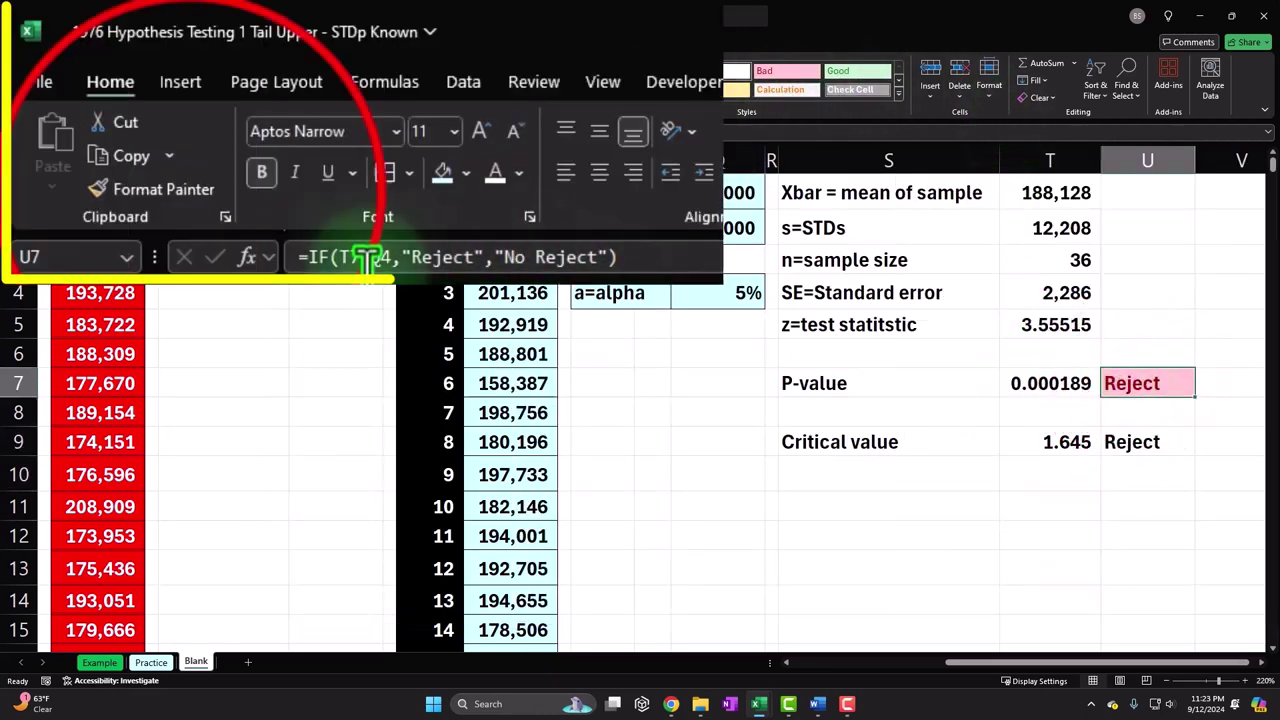
click(98, 99)
click(1133, 441)
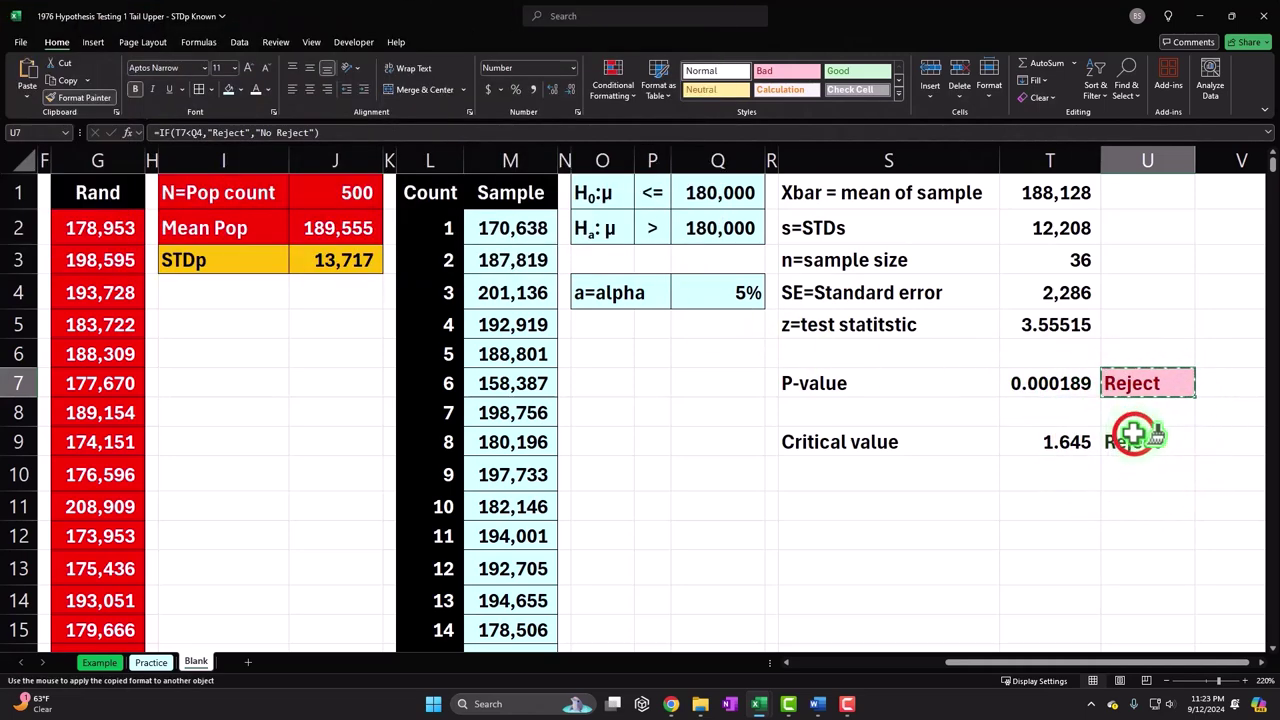
double_click(1080, 578)
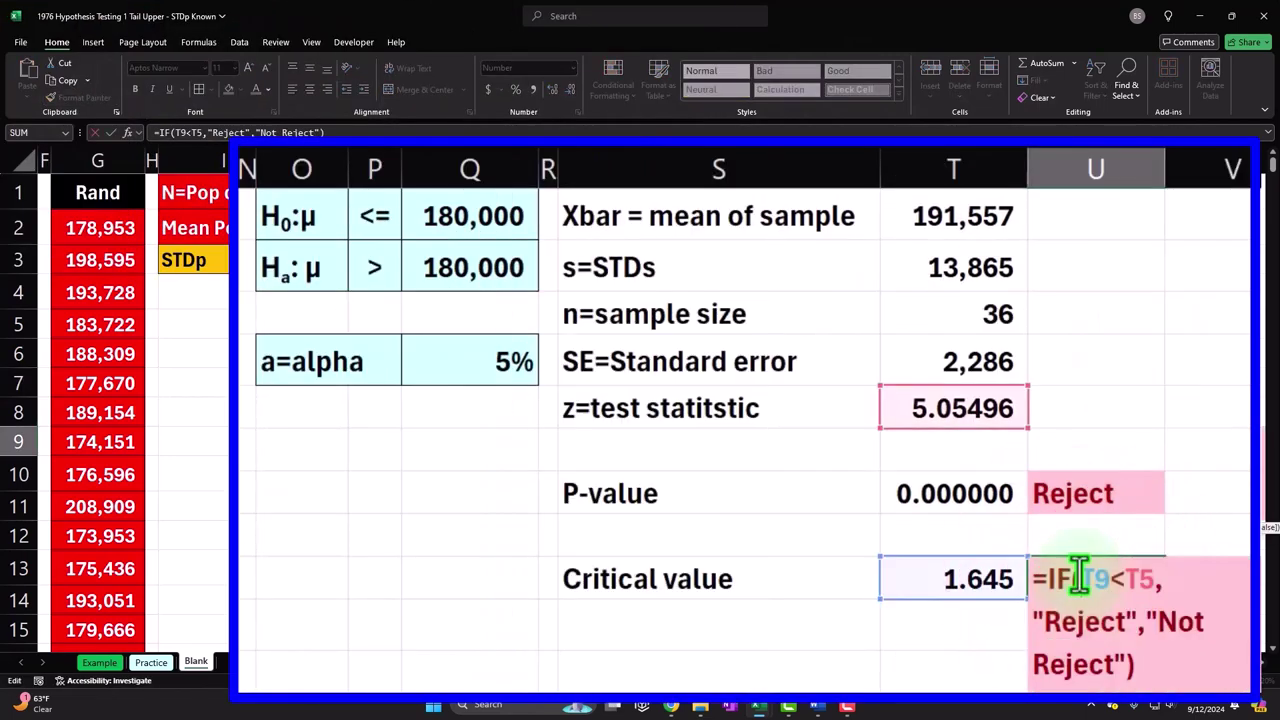
key(Return)
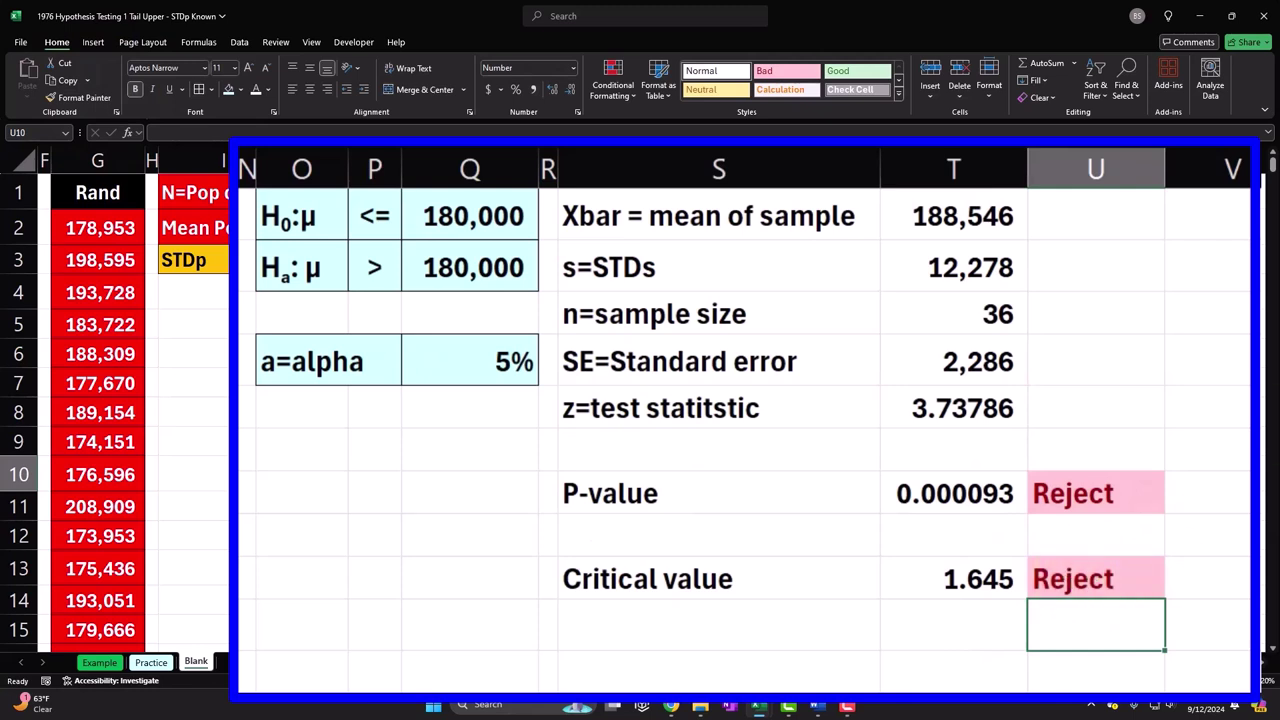
Fill the Xbar-through-z summary rows and the P-value row light blue
click(790, 508)
drag(842, 181, 1026, 314)
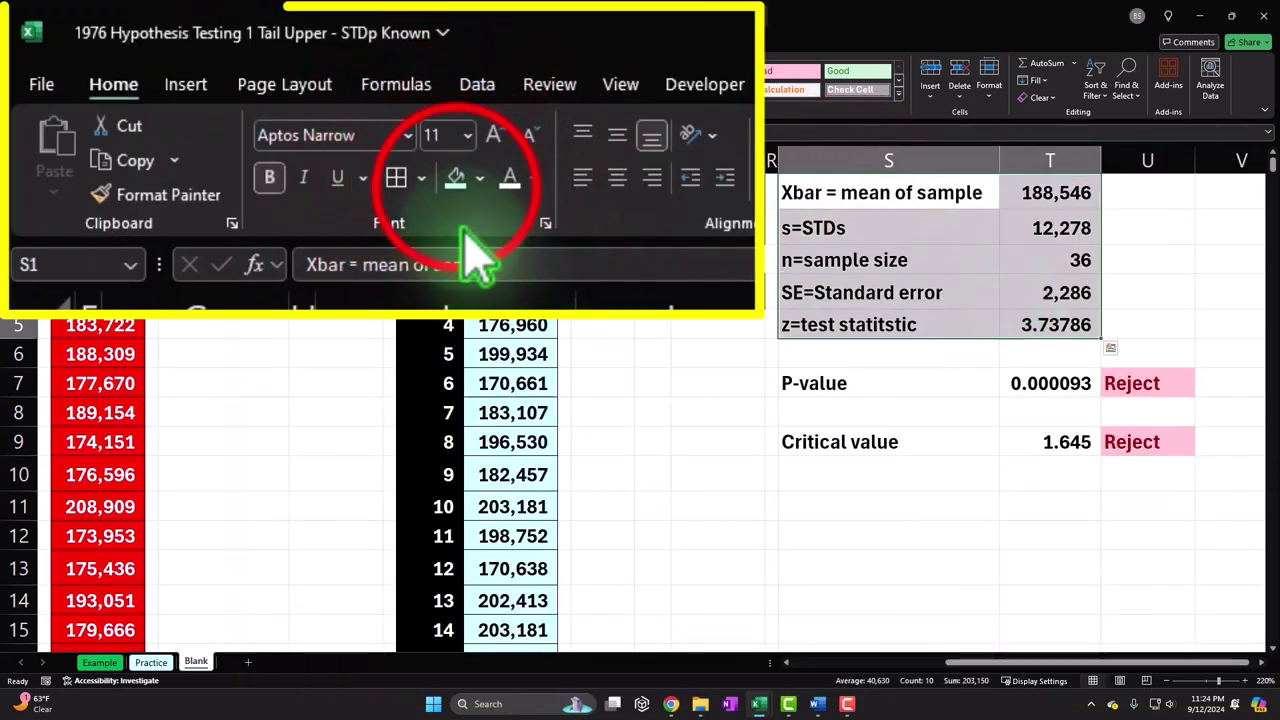
click(456, 177)
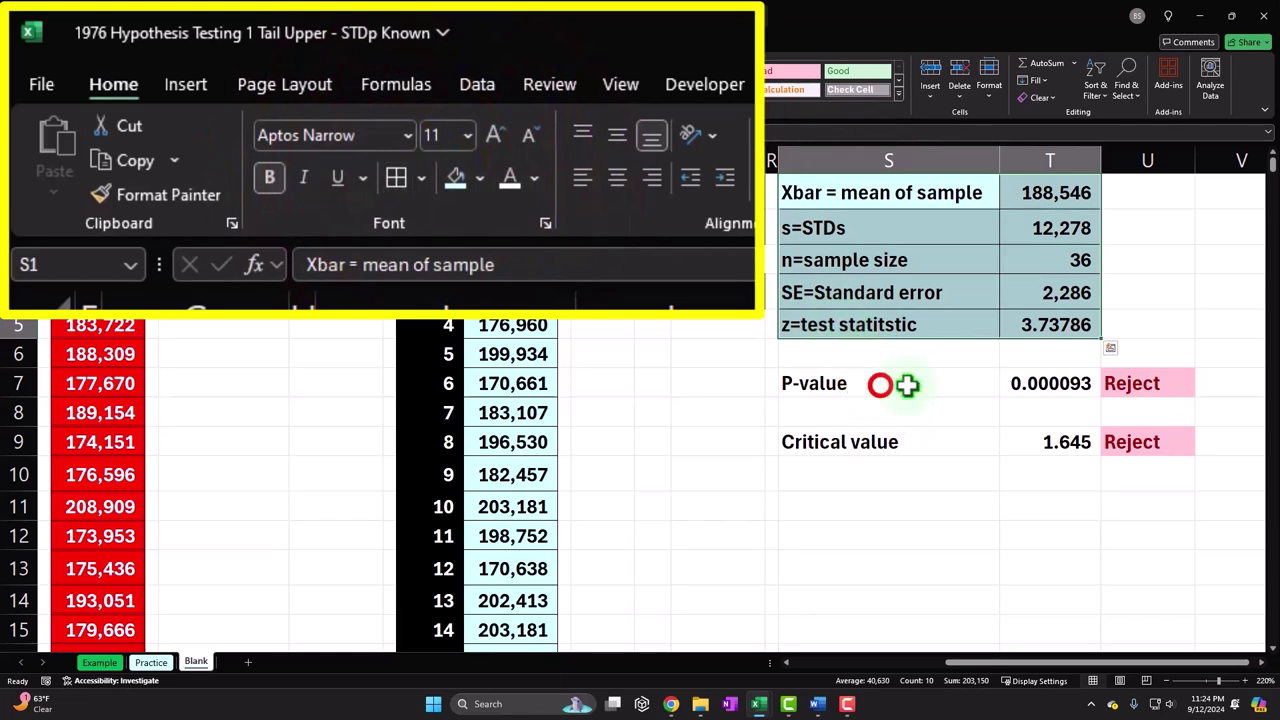
drag(880, 385, 1006, 383)
click(228, 89)
drag(915, 441, 1043, 434)
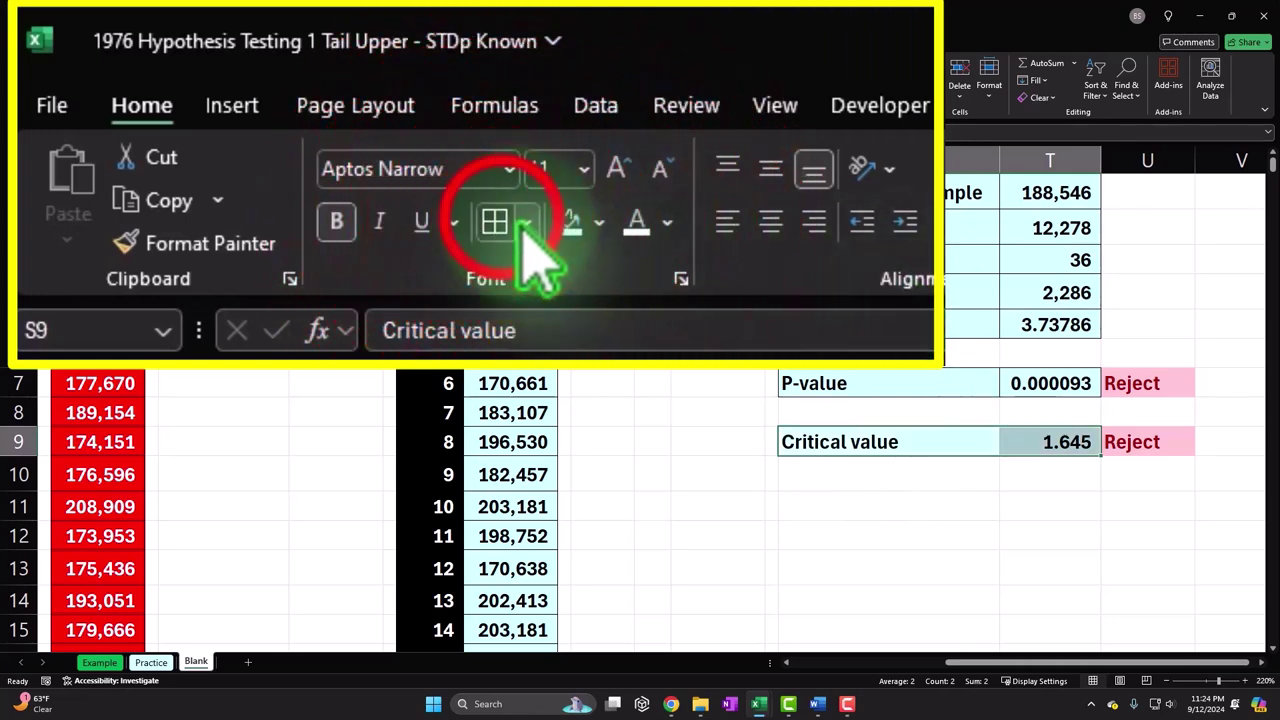
Check both Reject decision cells and return to the top of the sheet
click(1170, 387)
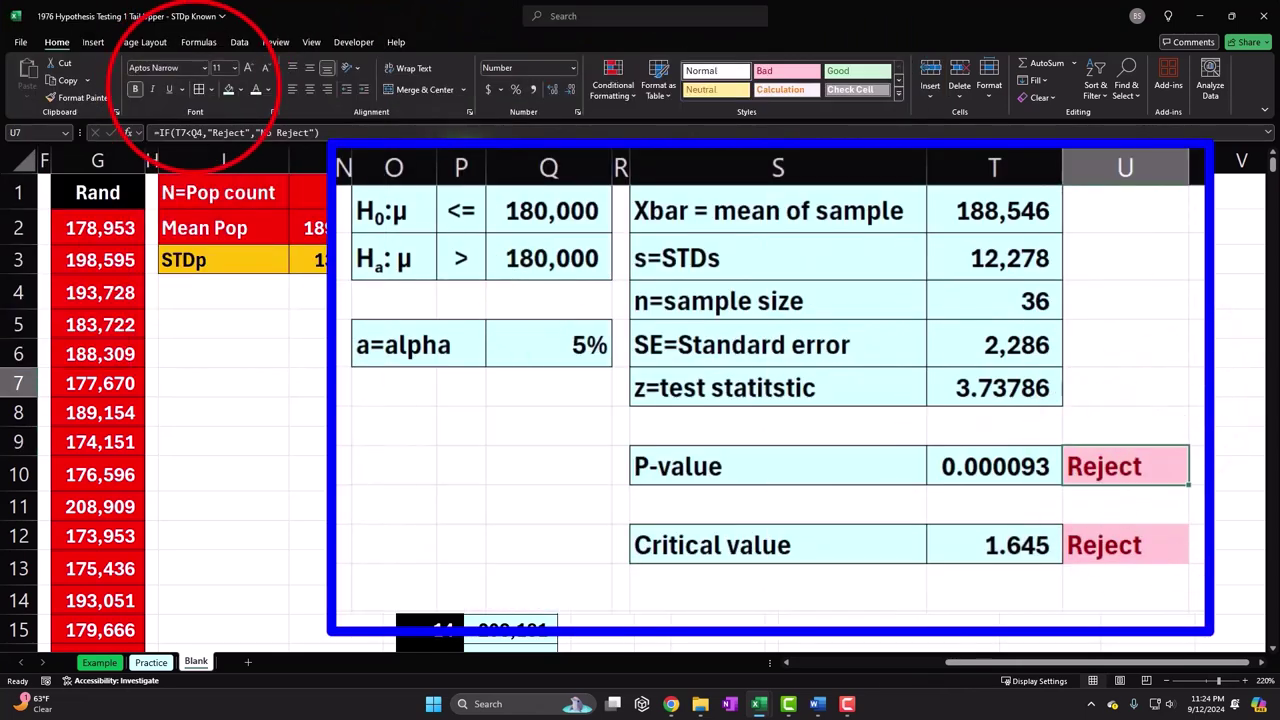
click(1104, 545)
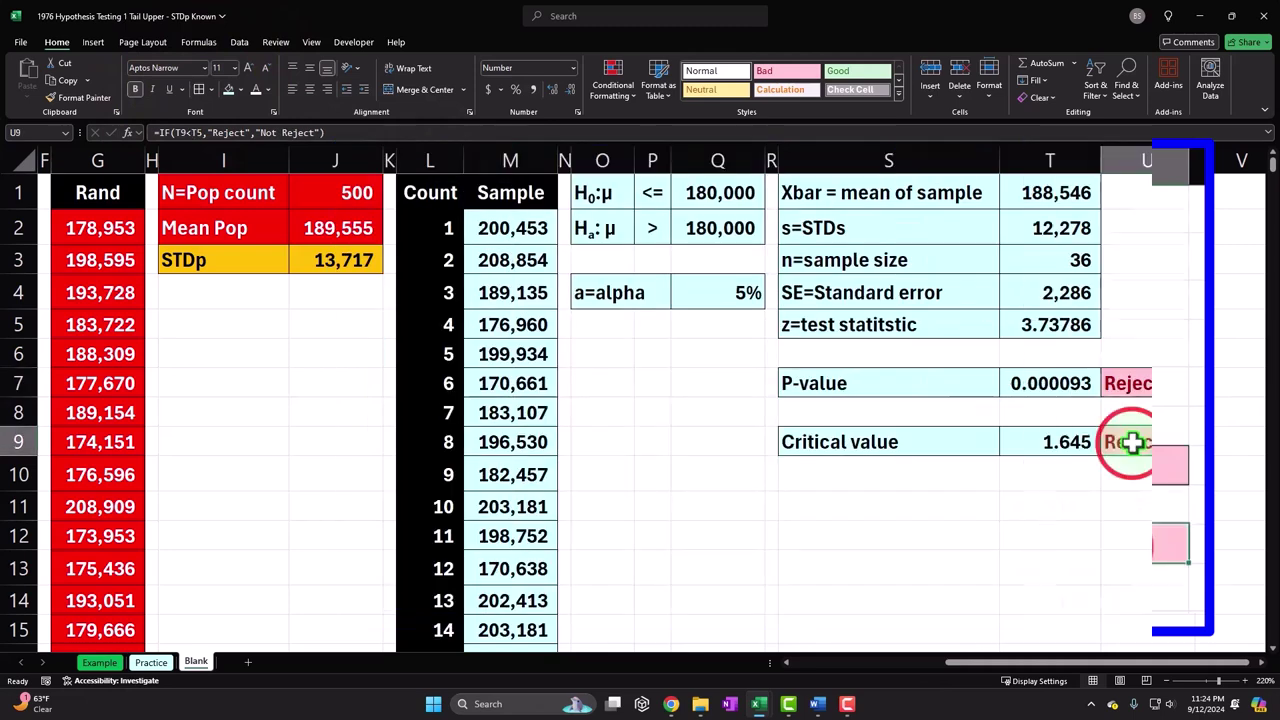
click(875, 302)
key(Right)
key(Right)
key(Right)
key(Right)
key(Right)
key(Right)
key(Right)
key(Right)
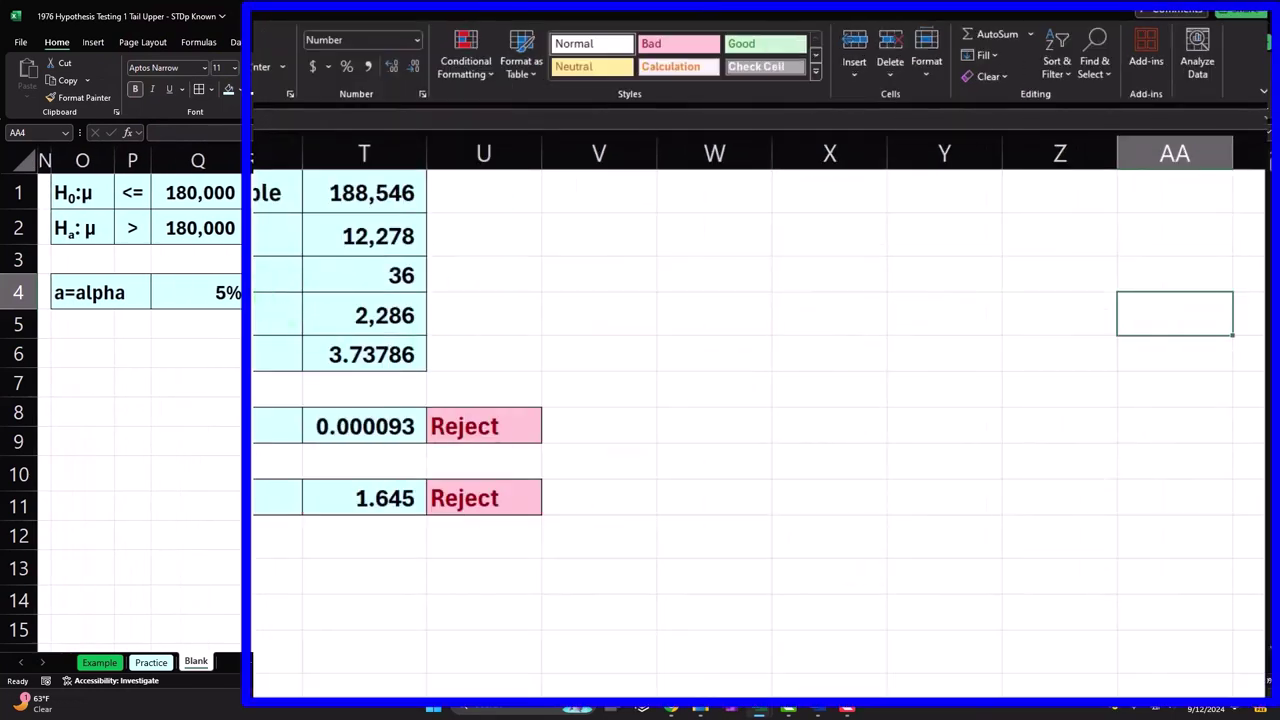
key(ctrl+Home)
Make column V a narrow spacer and add the Z heading in W1
click(85, 97)
click(598, 152)
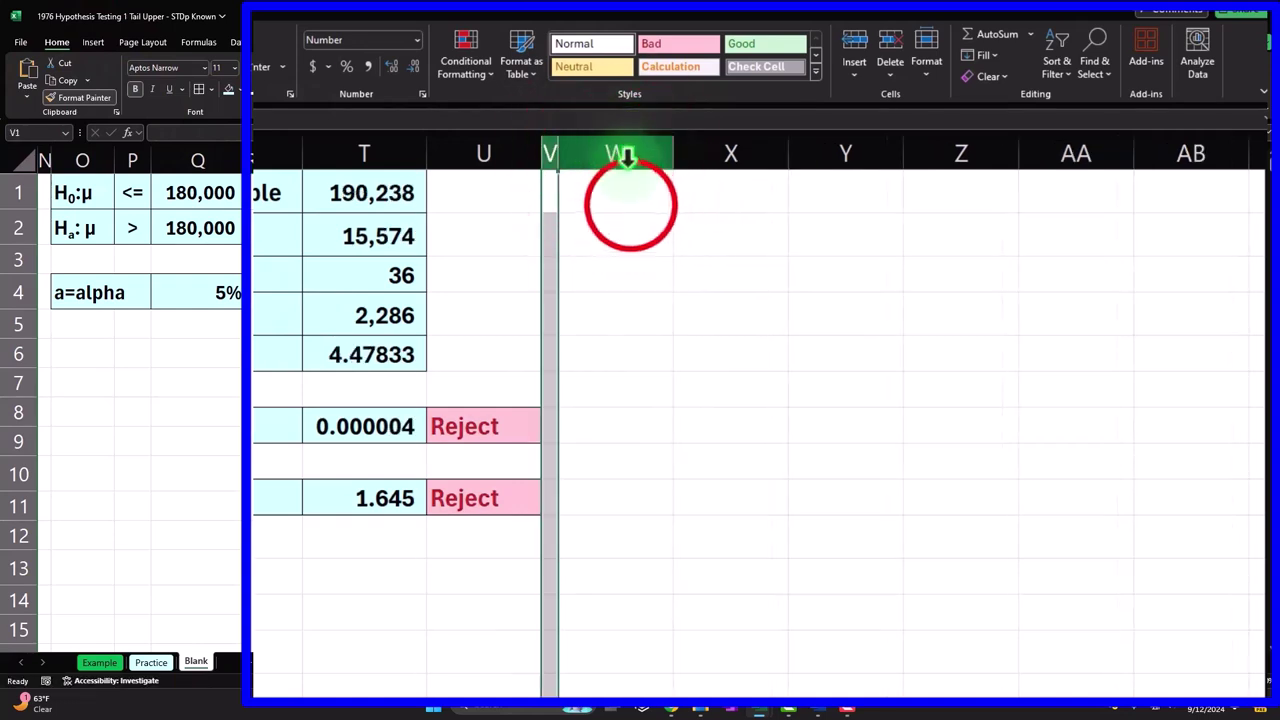
click(640, 198)
text(X)
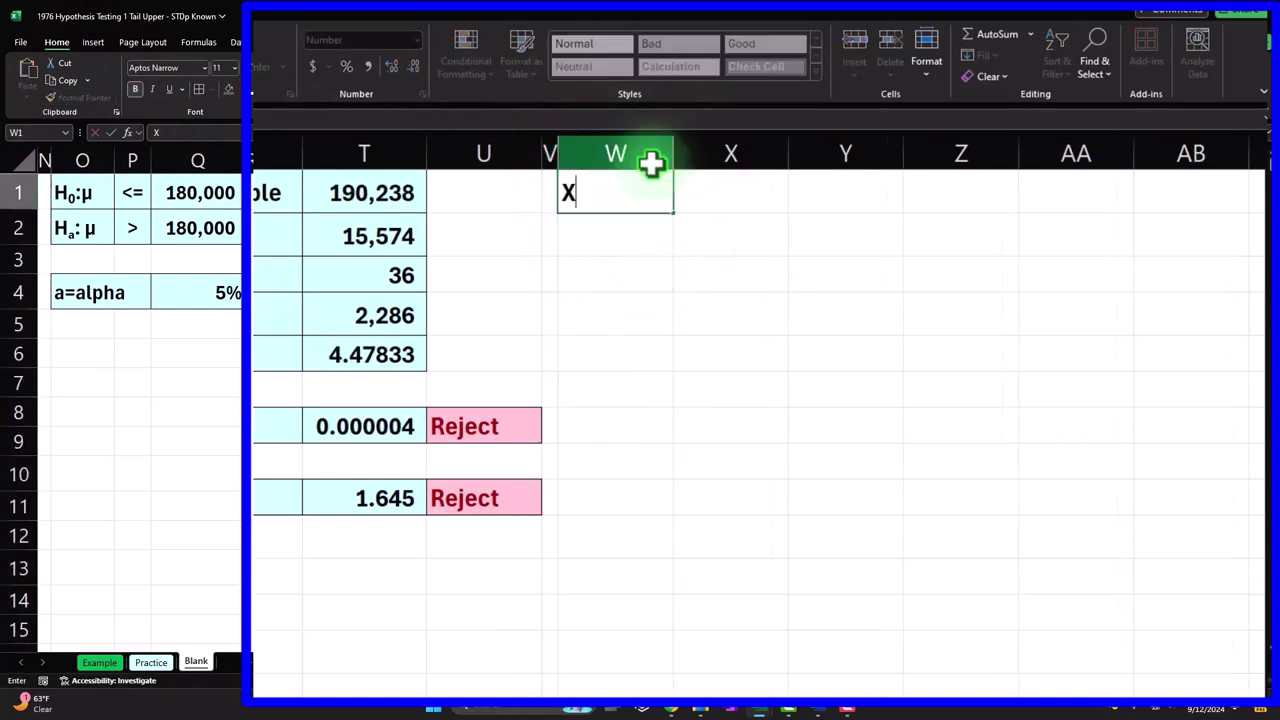
key(Return)
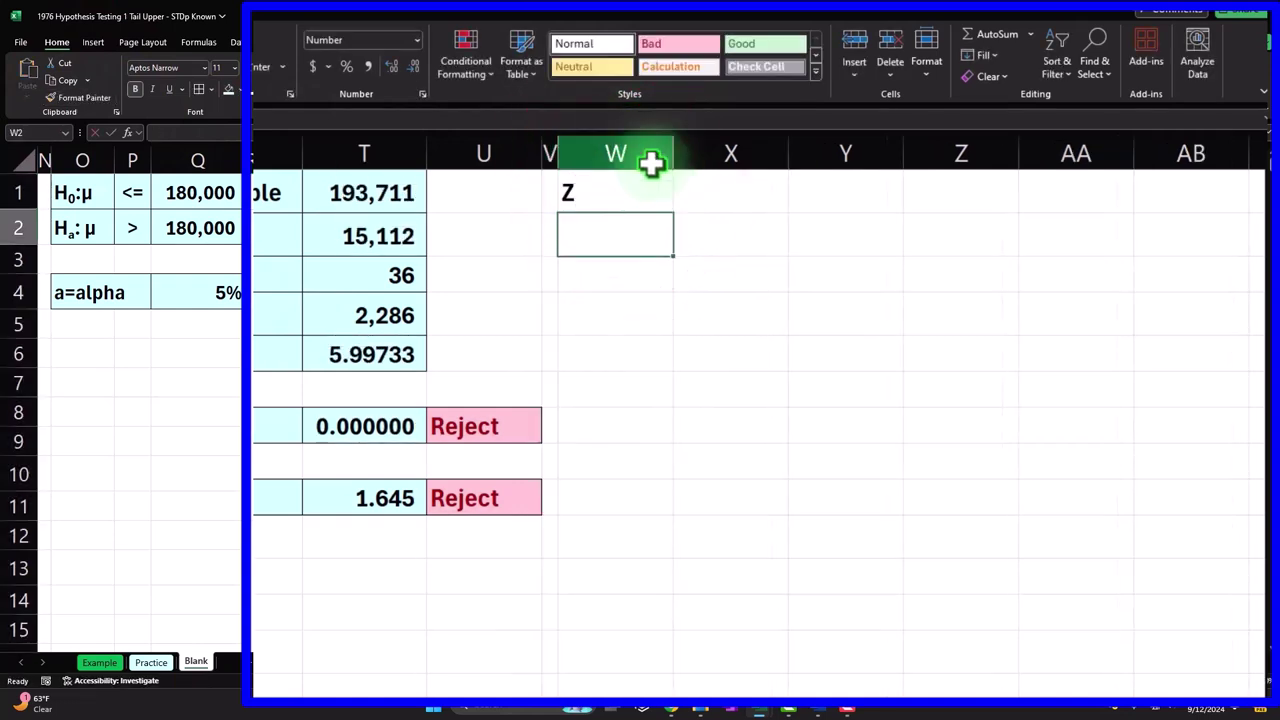
Enter -4 in W2 and -3.99 in W3 to start the z series
text(-4)
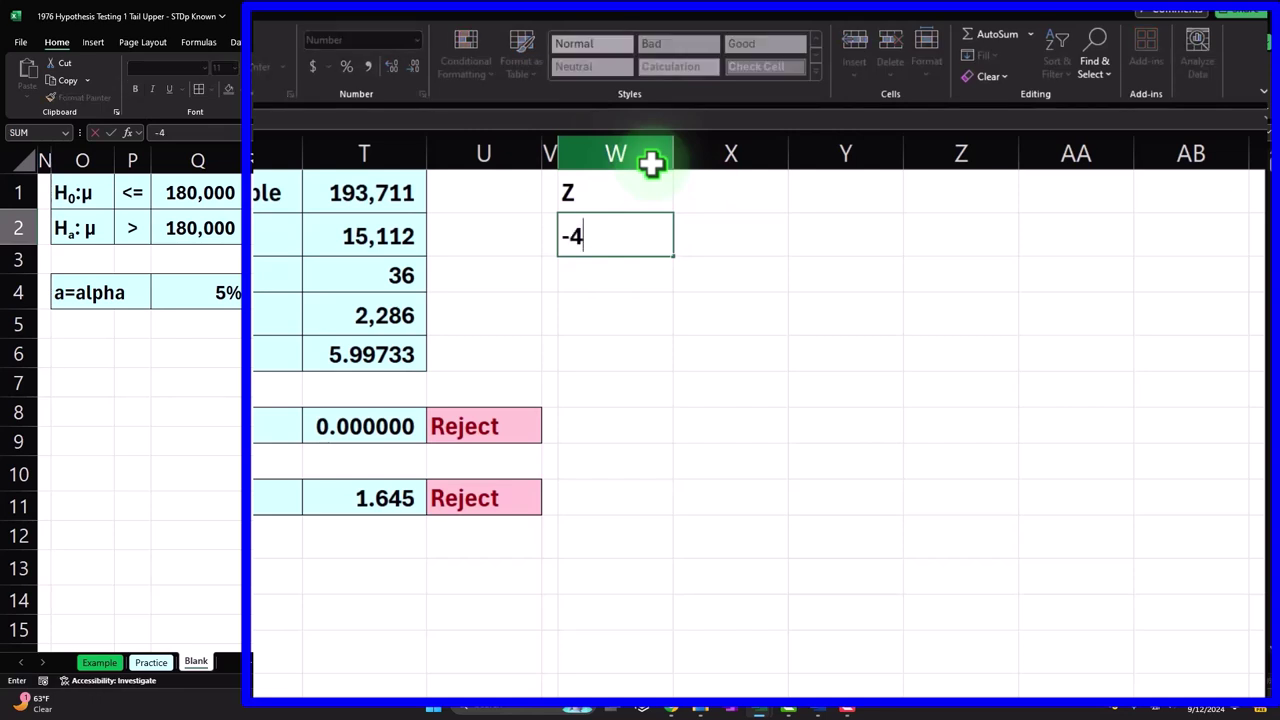
key(Return)
key(Up)
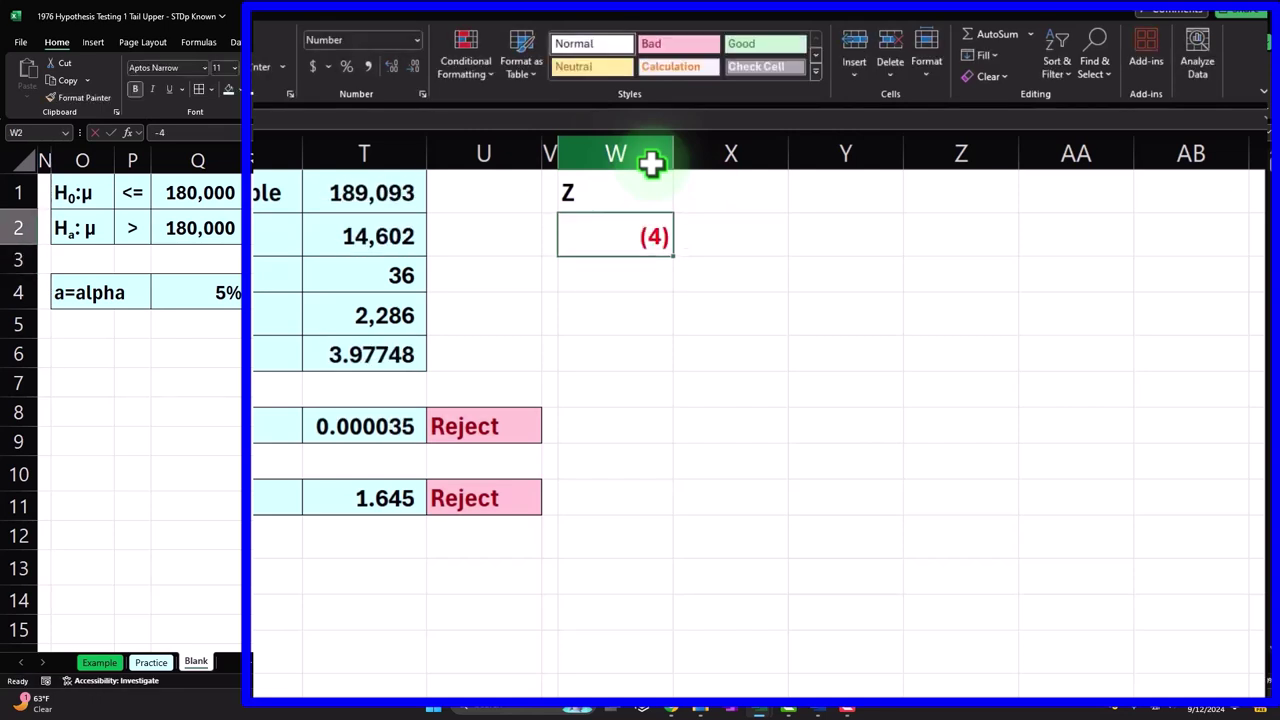
key(Down)
text(4.)
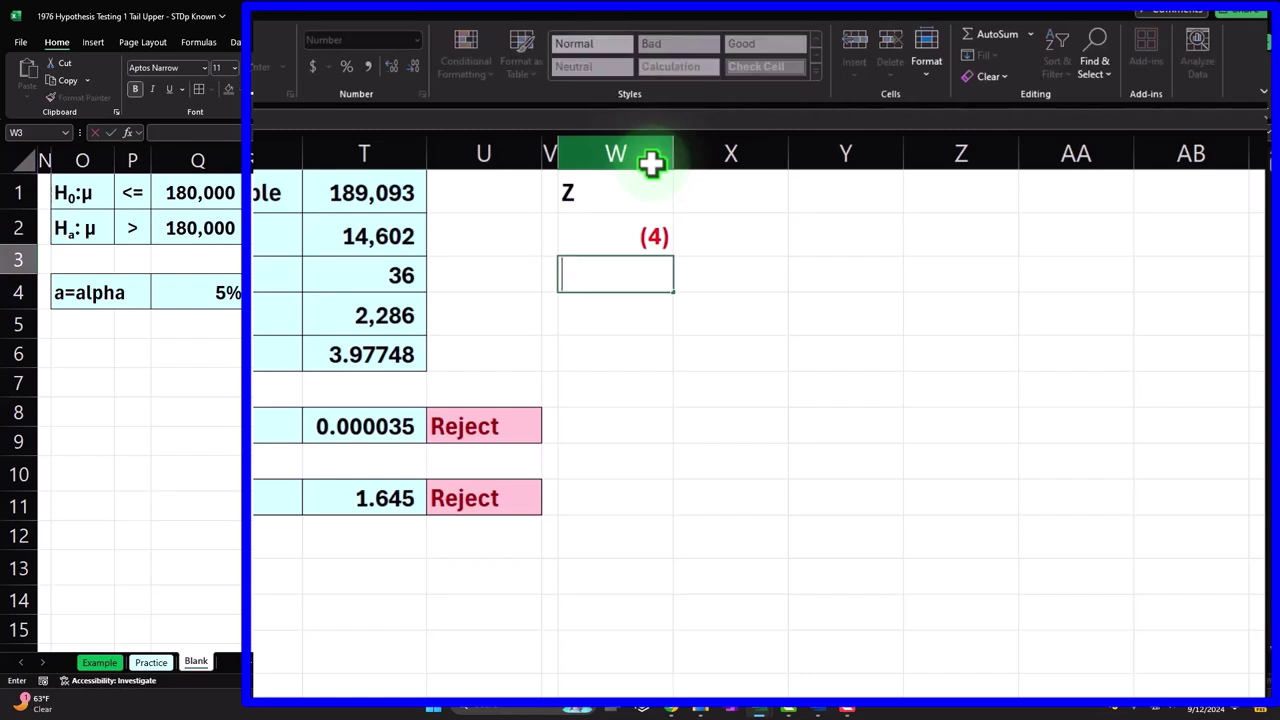
key(Return)
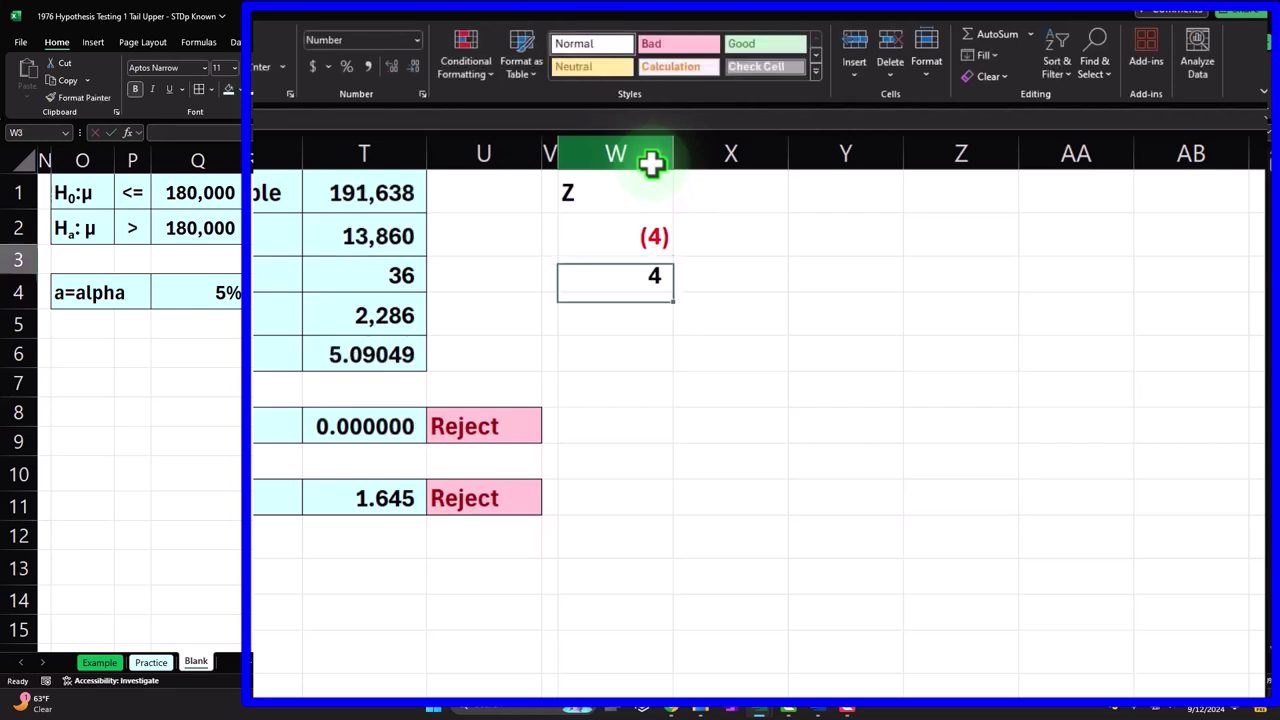
click(590, 275)
double_click(583, 276)
text(-)
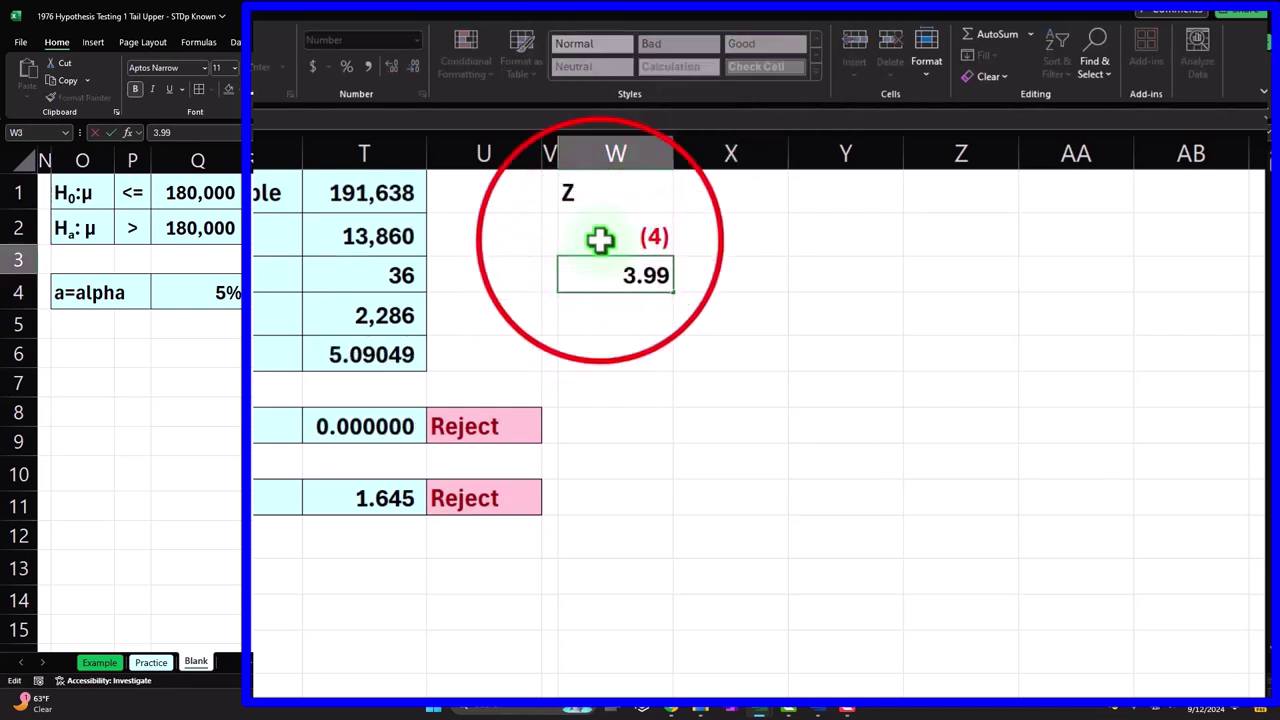
key(Return)
Show two decimals and fill the z series down to 4.00 at row 802
drag(600, 240, 594, 271)
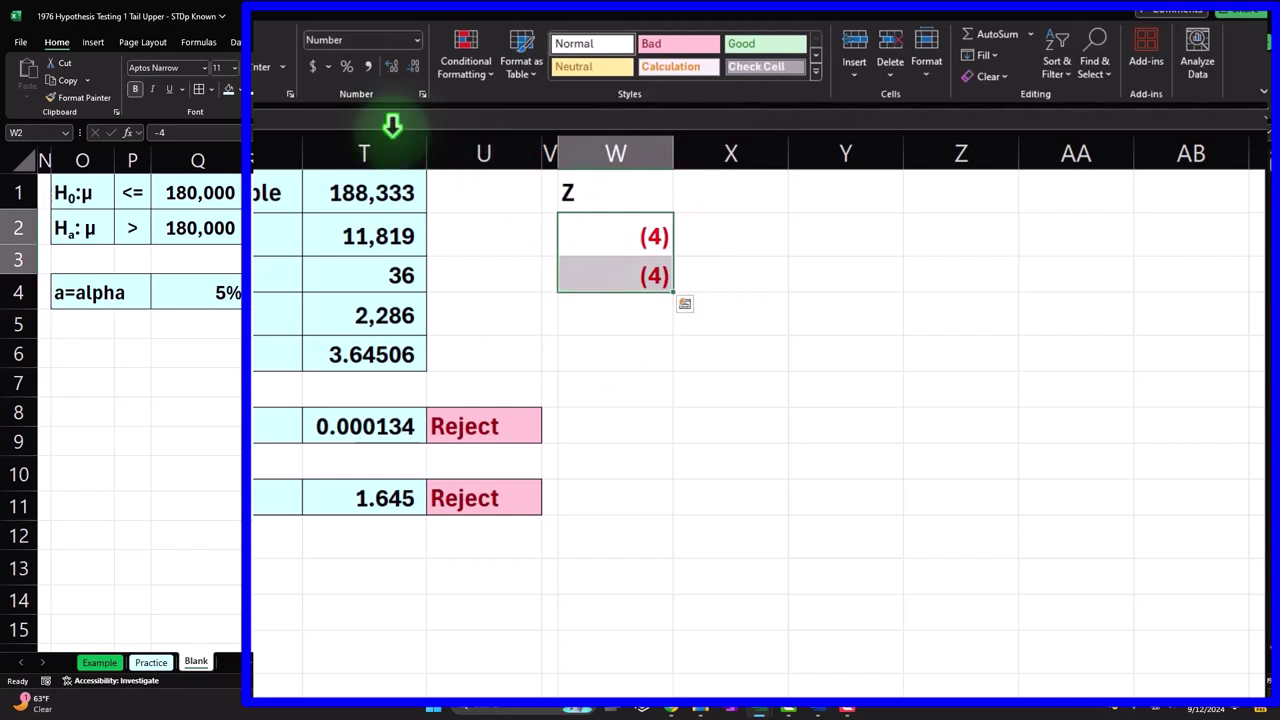
click(392, 78)
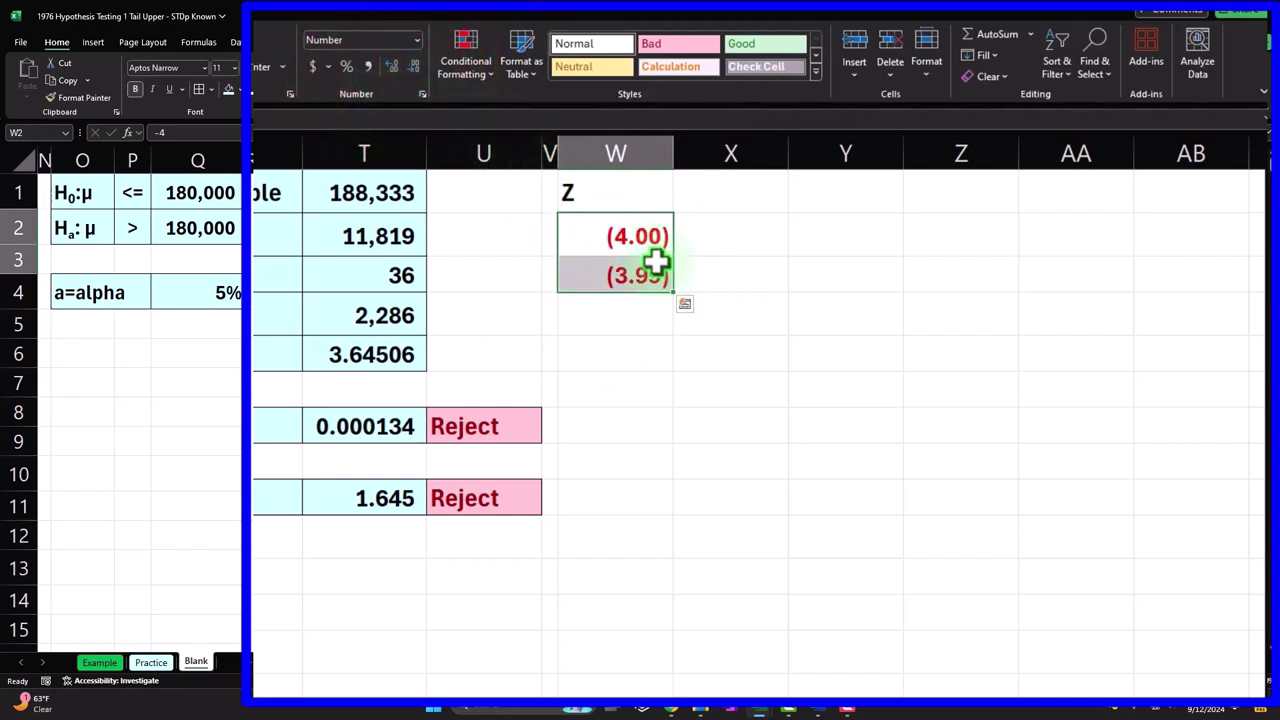
click(676, 291)
mouse_move(675, 292)
mouse_down()
mouse_move(654, 620)
mouse_move(700, 700)
mouse_move(789, 713)
mouse_move(720, 520)
mouse_move(706, 154)
mouse_move(677, 280)
mouse_up()
drag(1266, 650, 1200, 163)
click(737, 195)
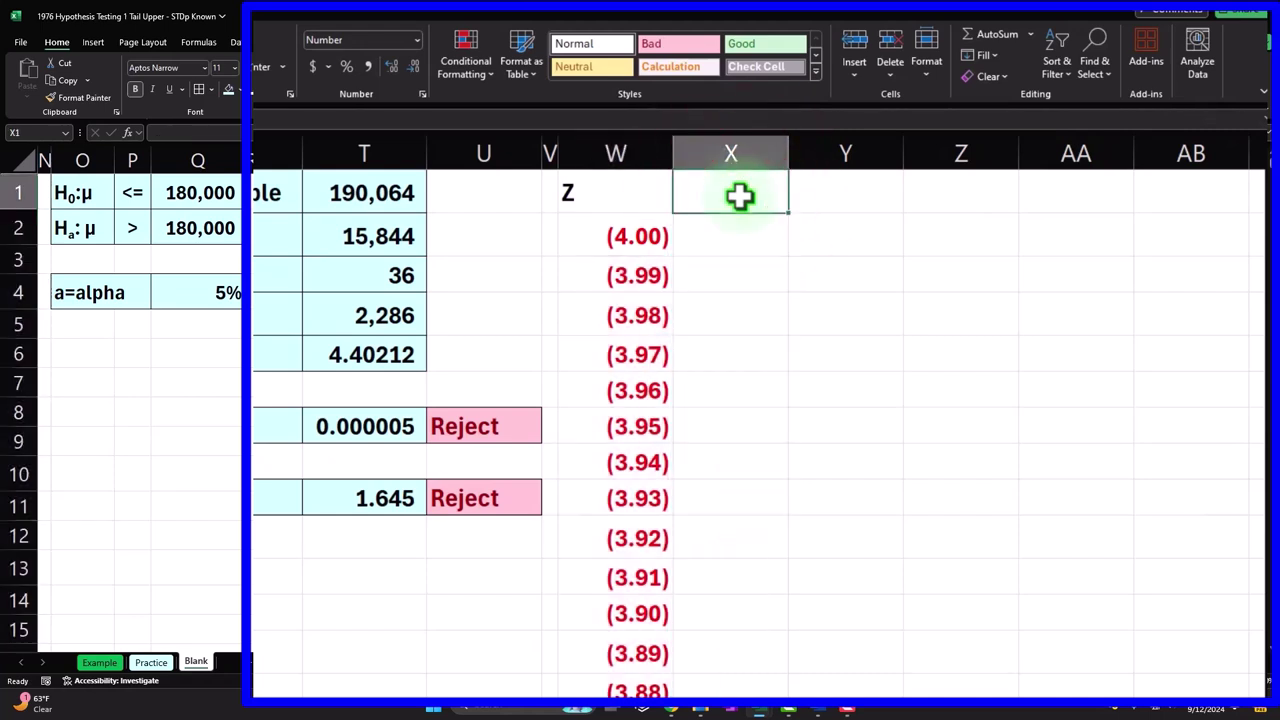
Add the X heading in X1 and check the hypothesised mean in Q1
text(X)
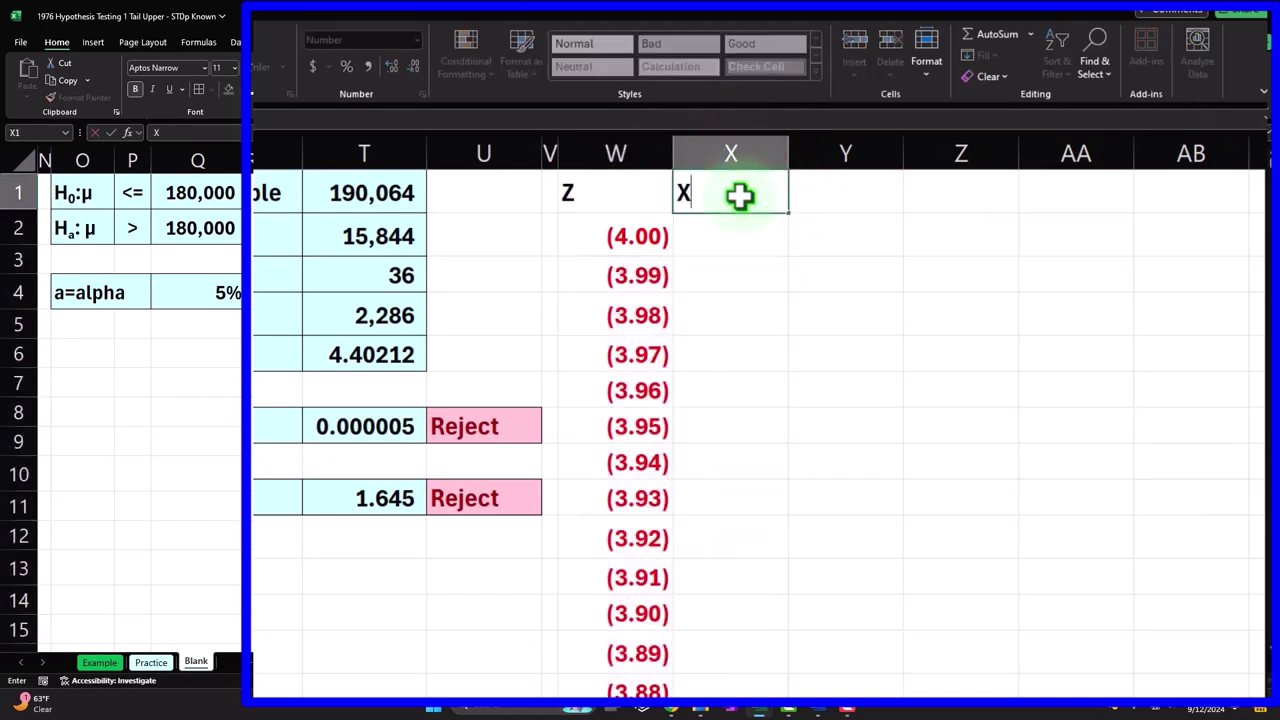
key(Return)
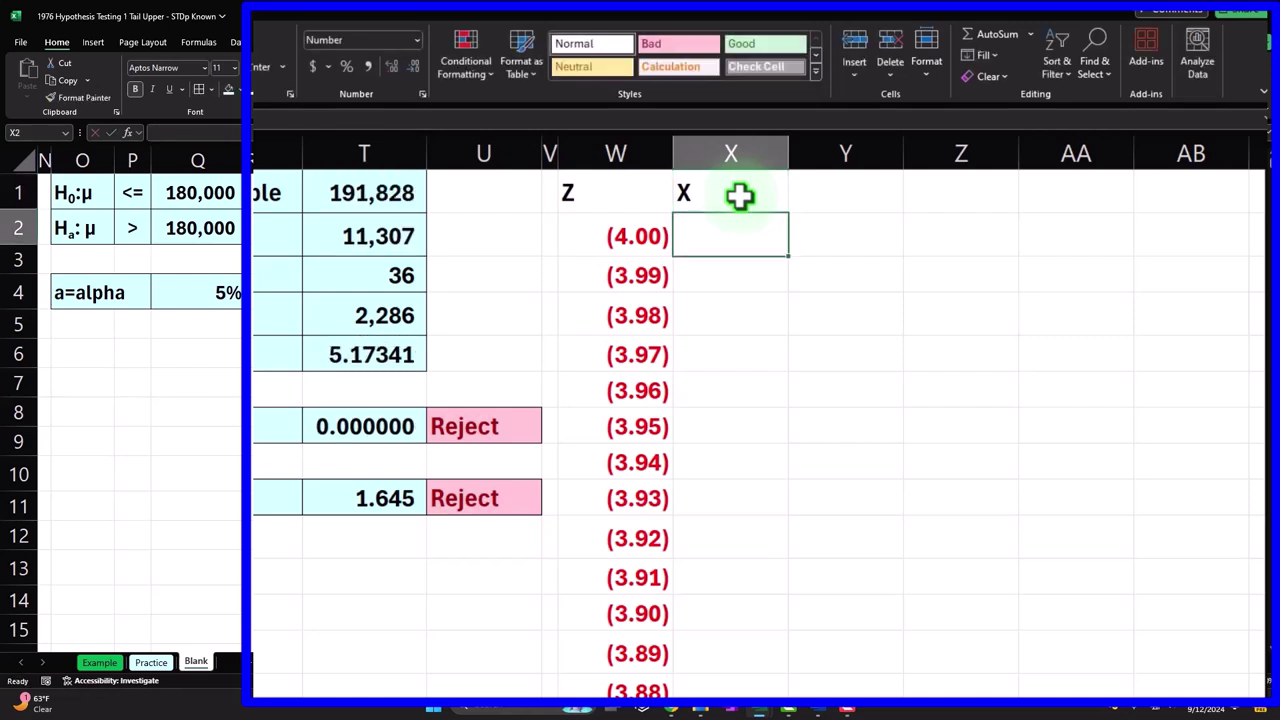
click(637, 235)
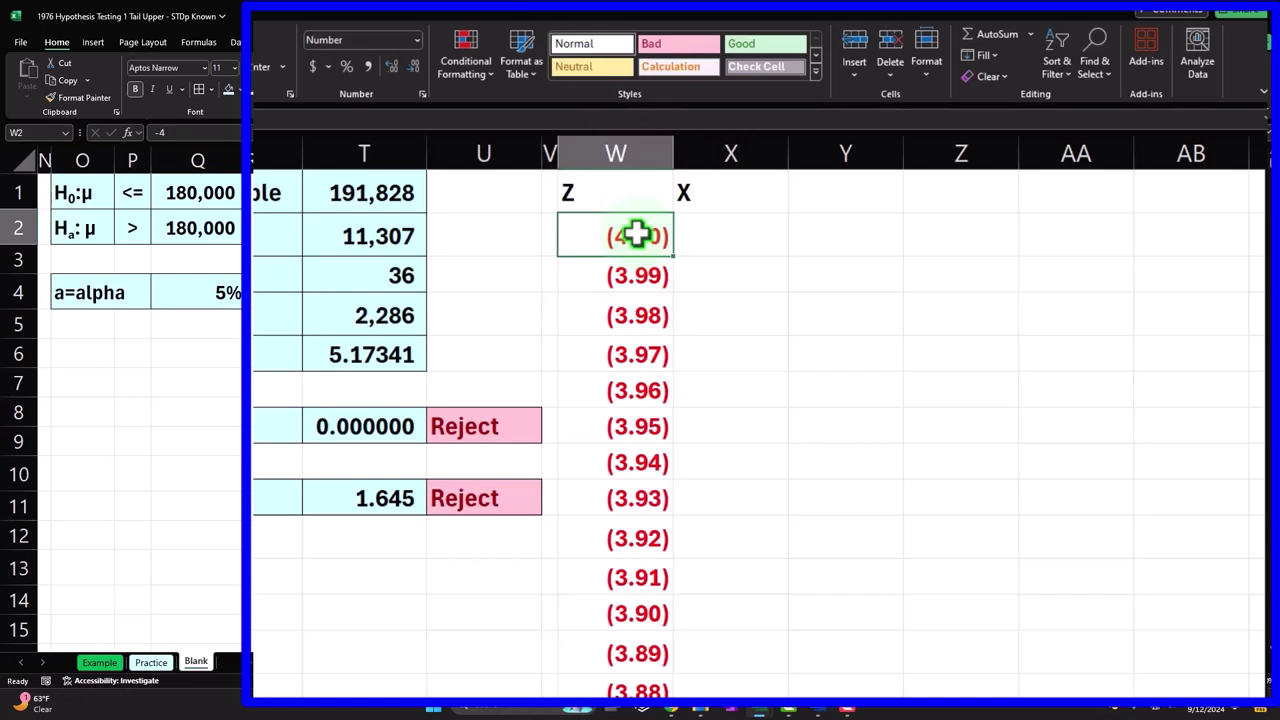
click(172, 190)
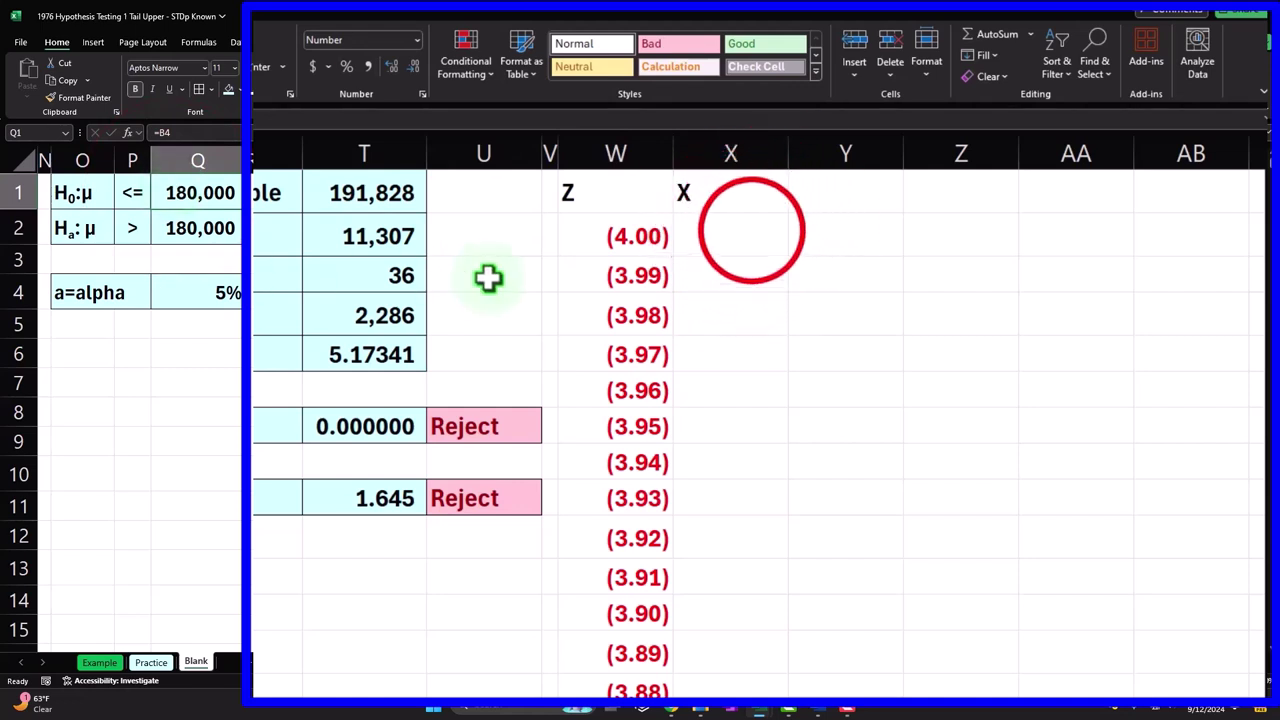
Enter the formula =Q1+W2*T4 in X2
click(752, 232)
text(=)
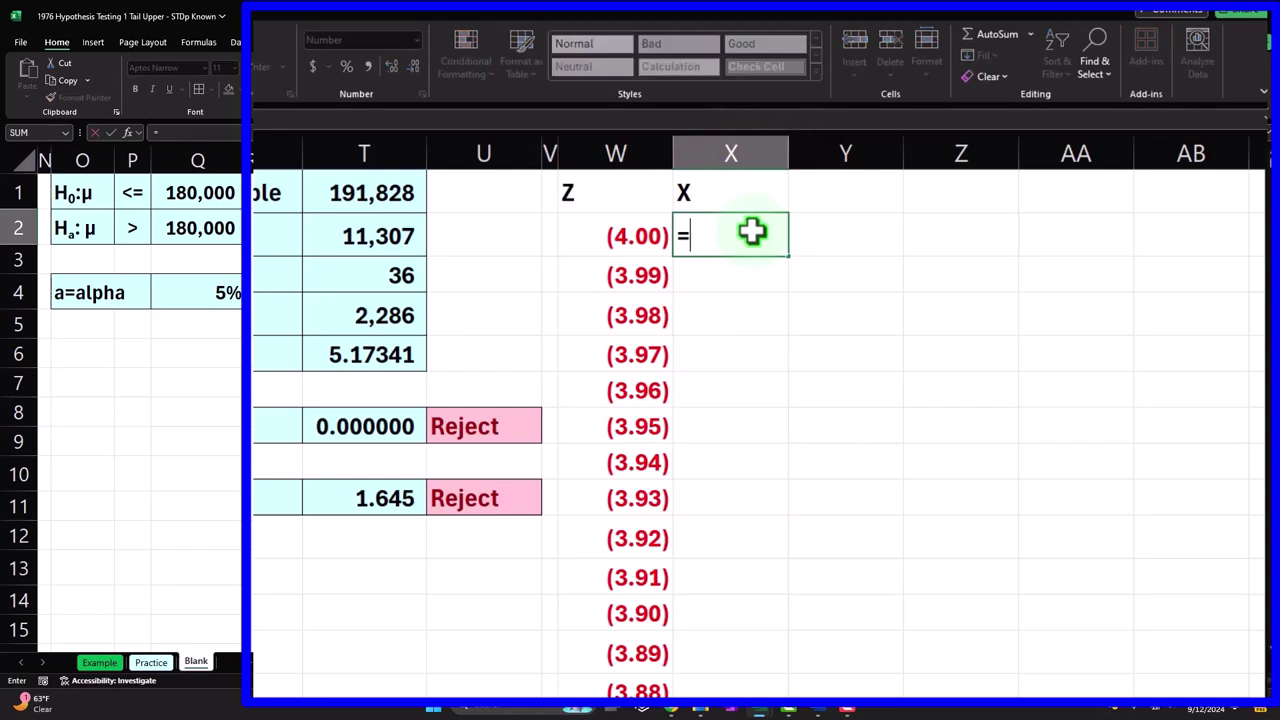
key(Left)
key(Left)
key(Left)
key(Left)
key(Left)
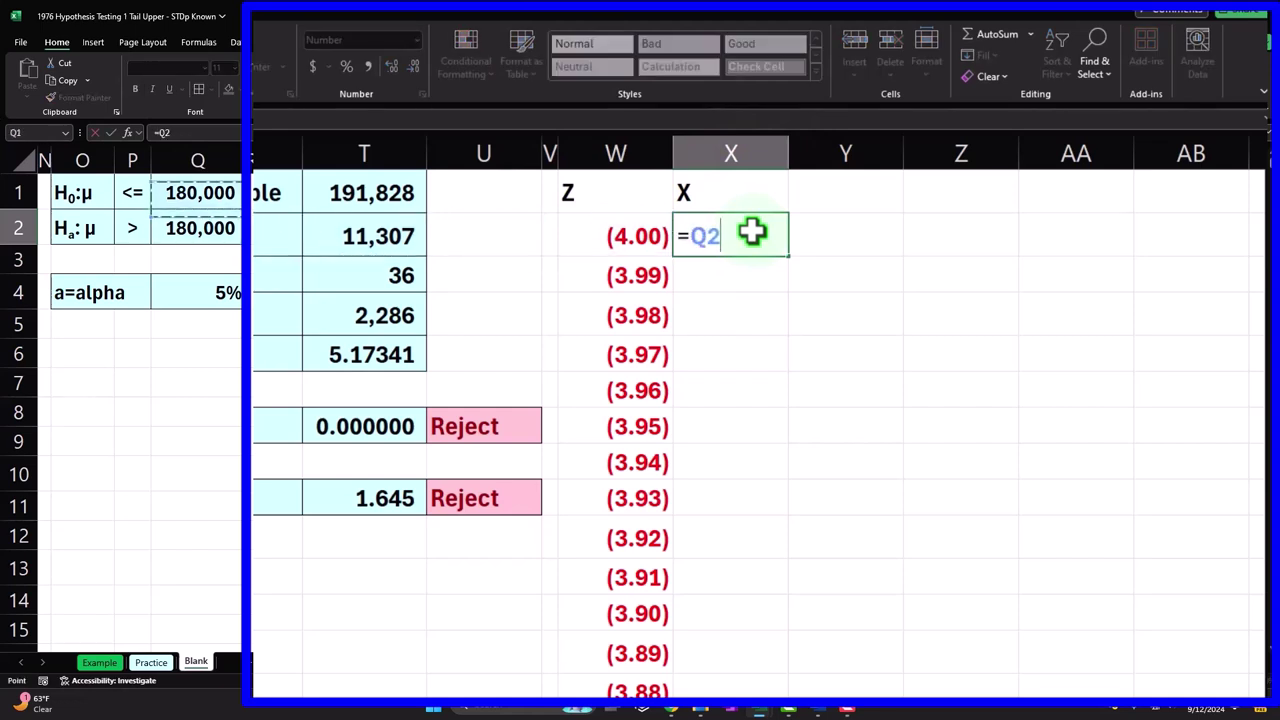
text(+)
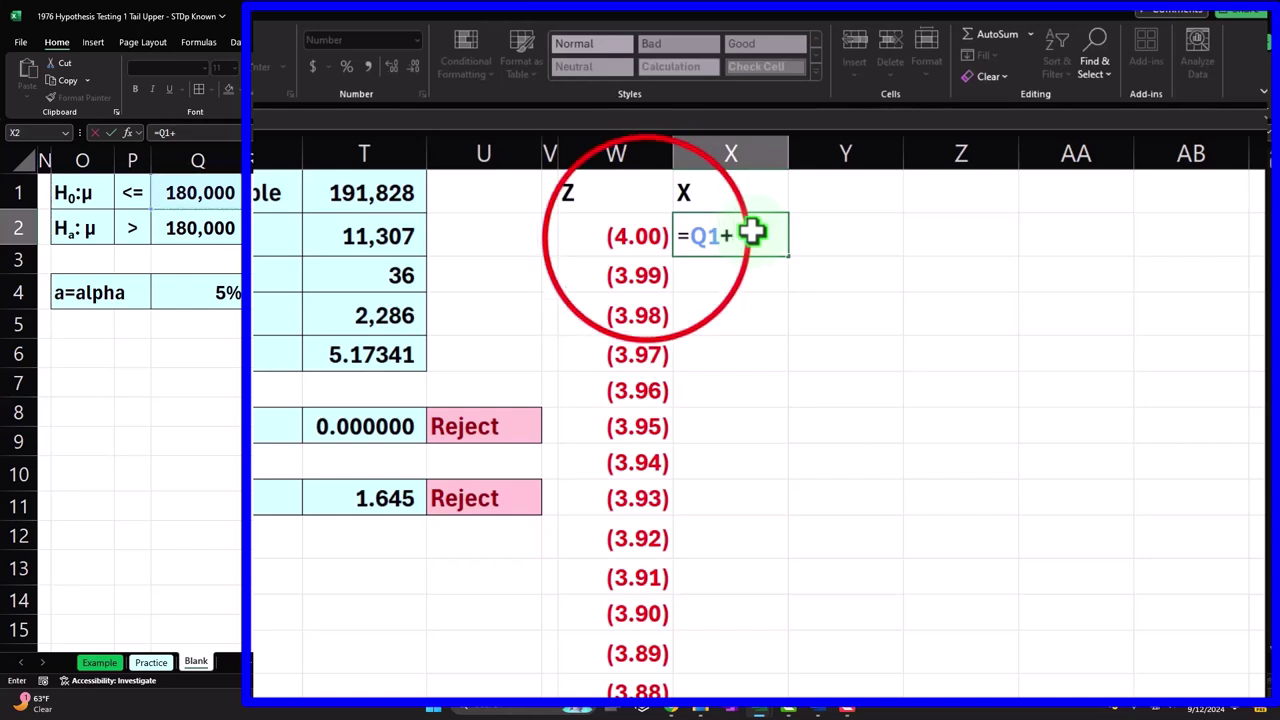
click(650, 236)
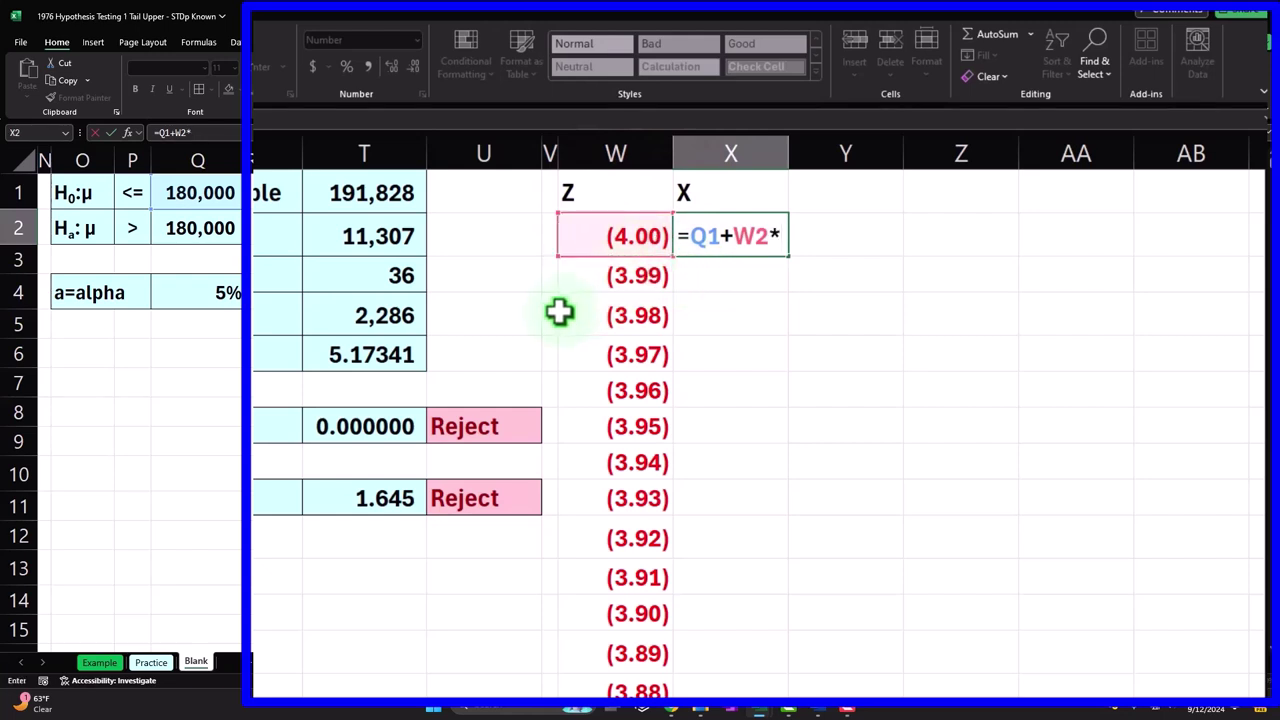
click(398, 314)
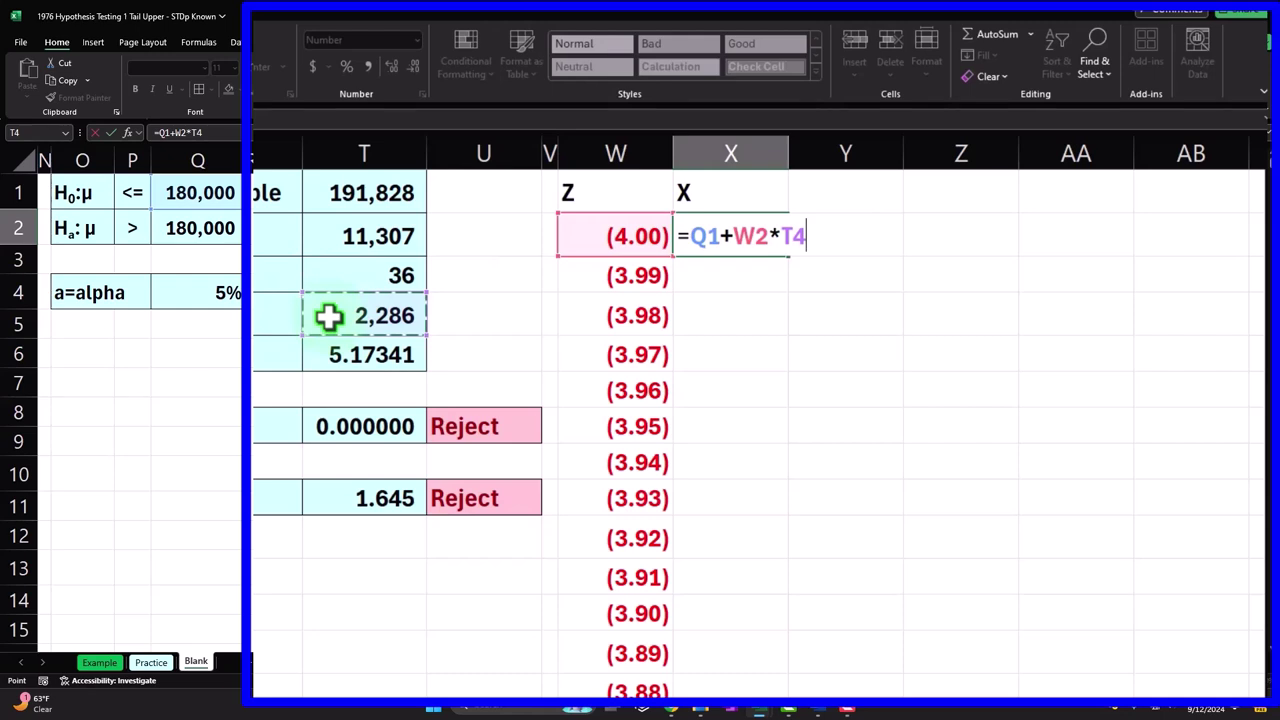
key(Return)
Make the Q1 and T4 references absolute, giving =$Q$1+W2*$T$4
click(731, 236)
double_click(731, 236)
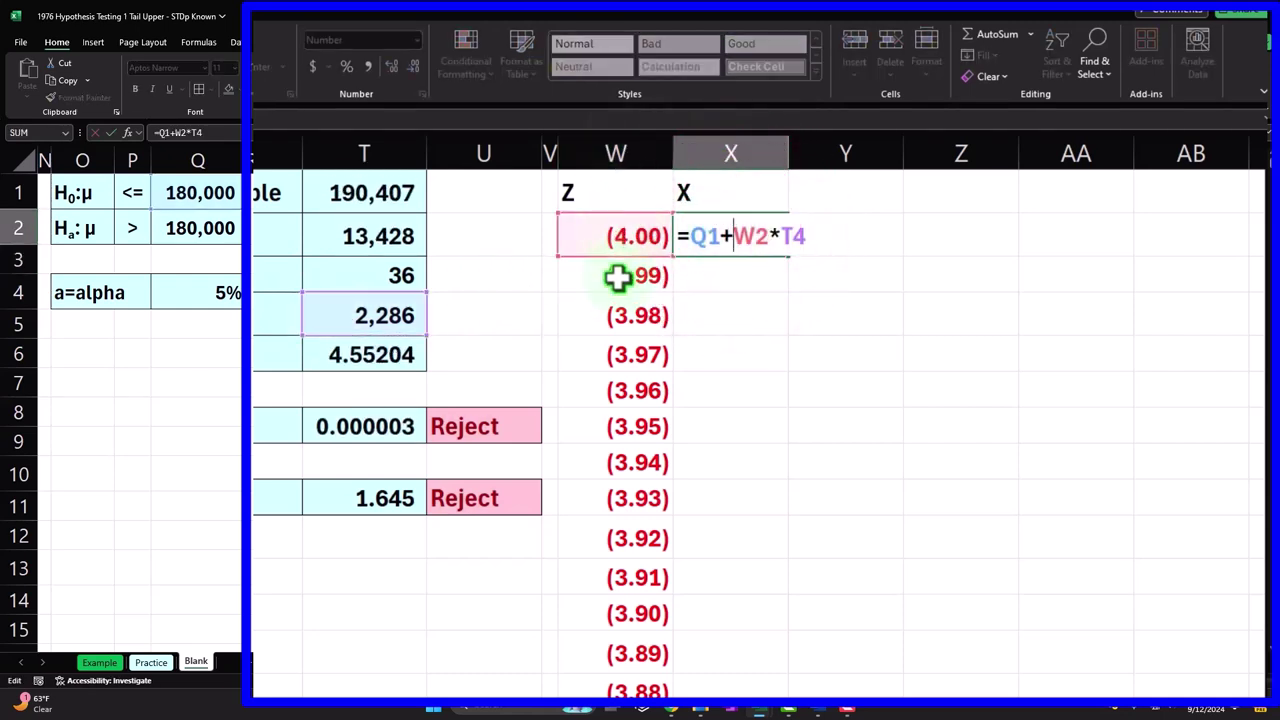
click(693, 236)
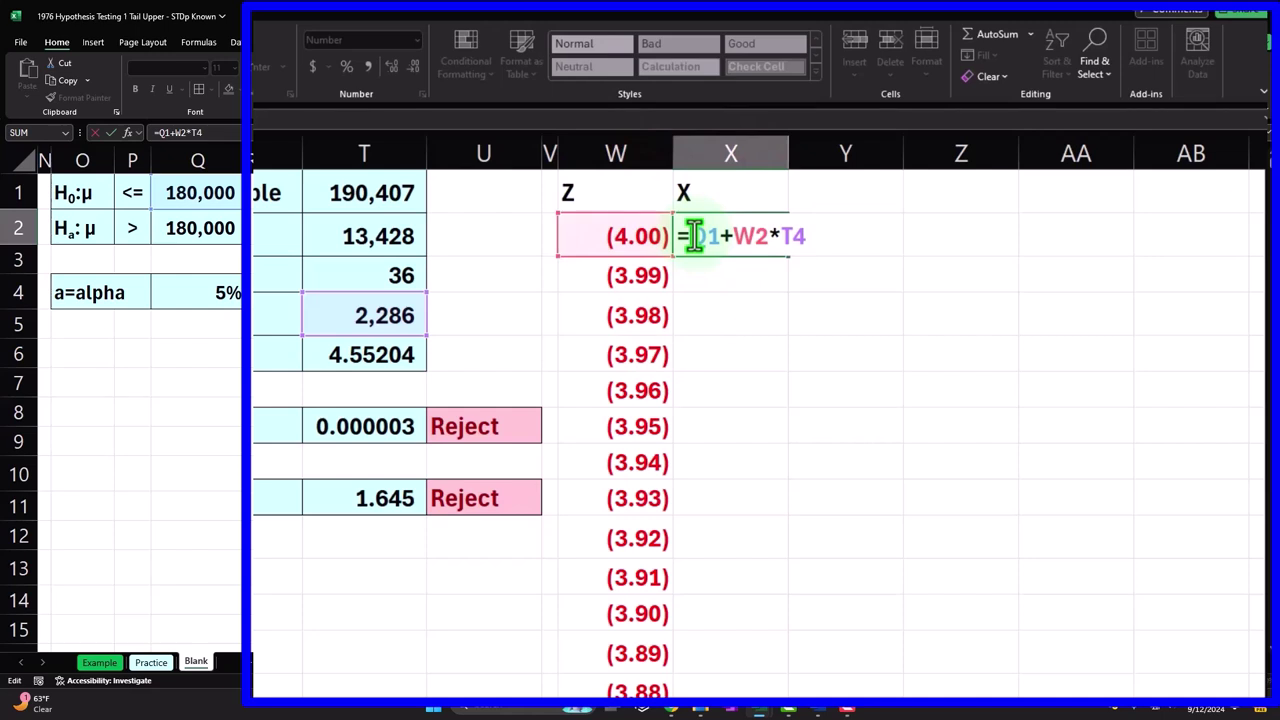
key(F4)
click(822, 236)
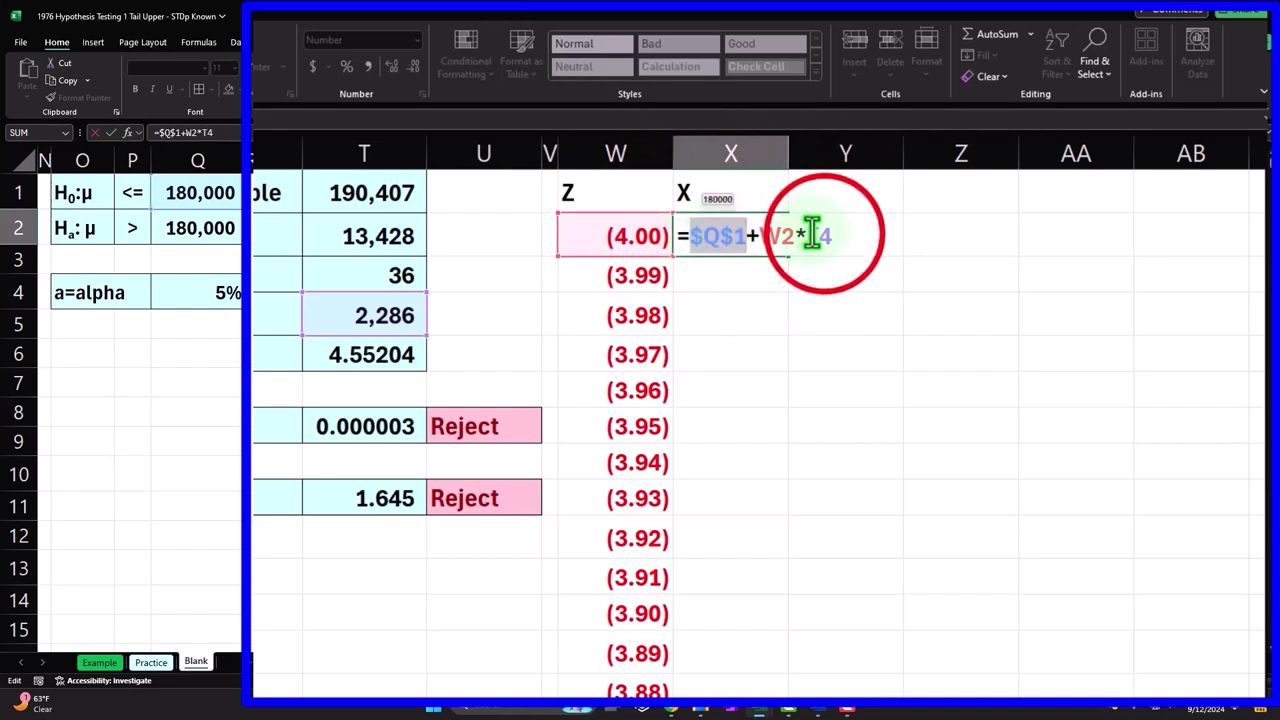
key(F4)
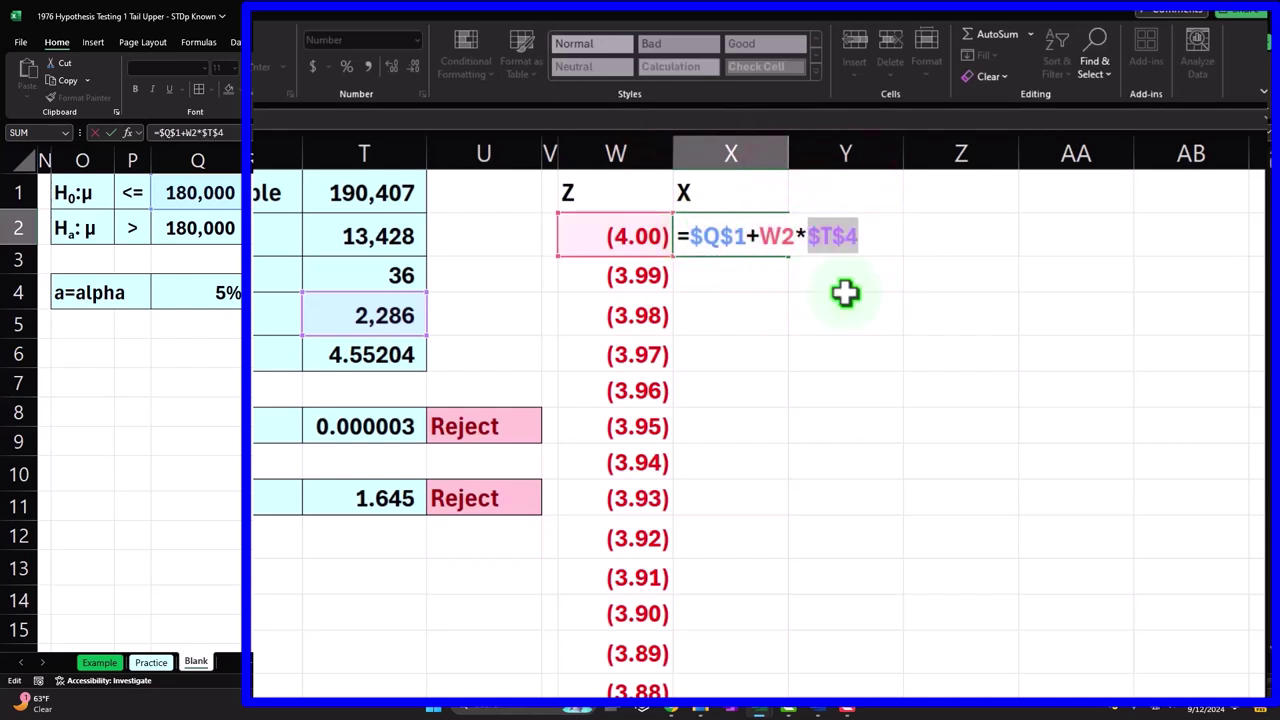
key(Return)
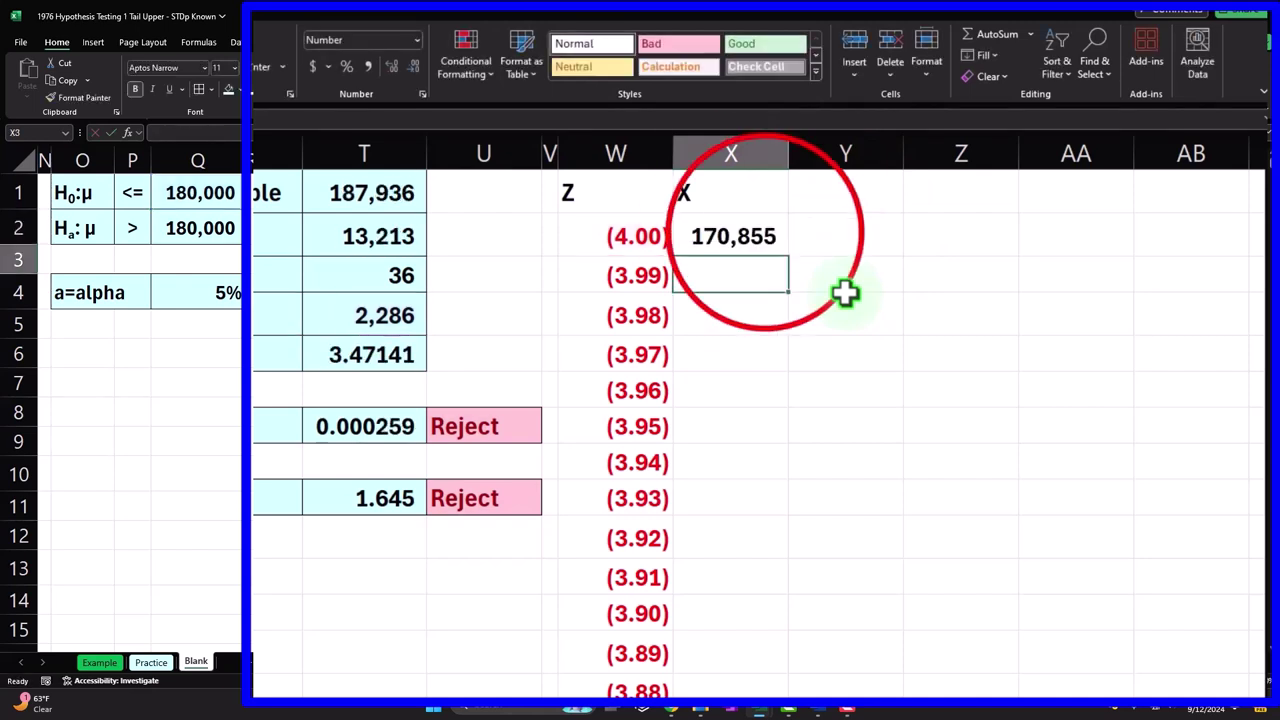
Copy the x formula down the whole table, starting at 170,855
click(765, 240)
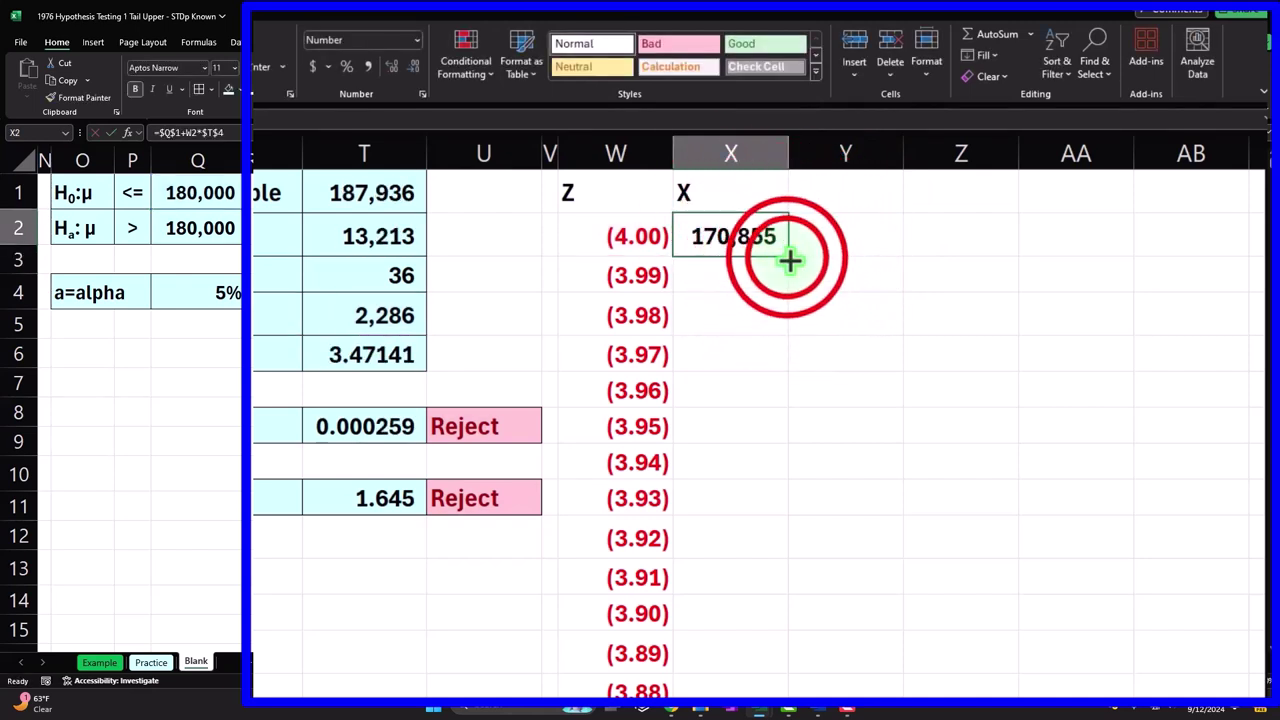
double_click(789, 257)
click(738, 250)
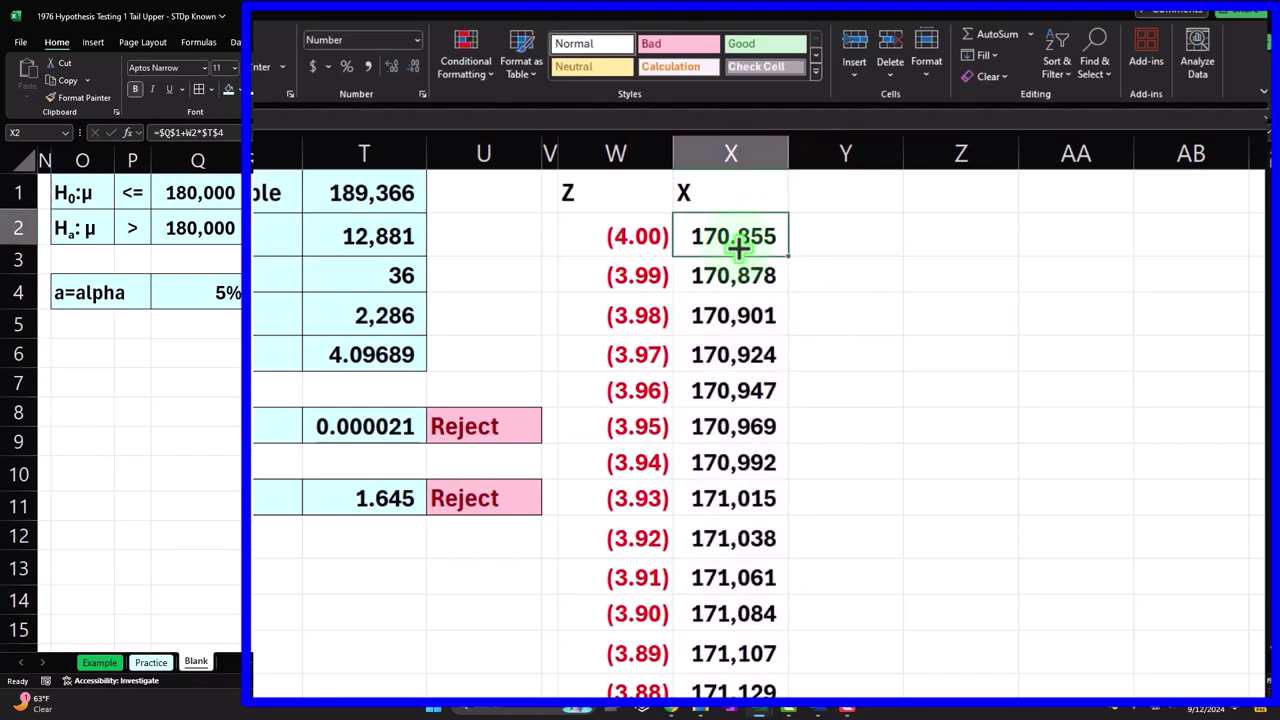
key(ctrl+shift+Down)
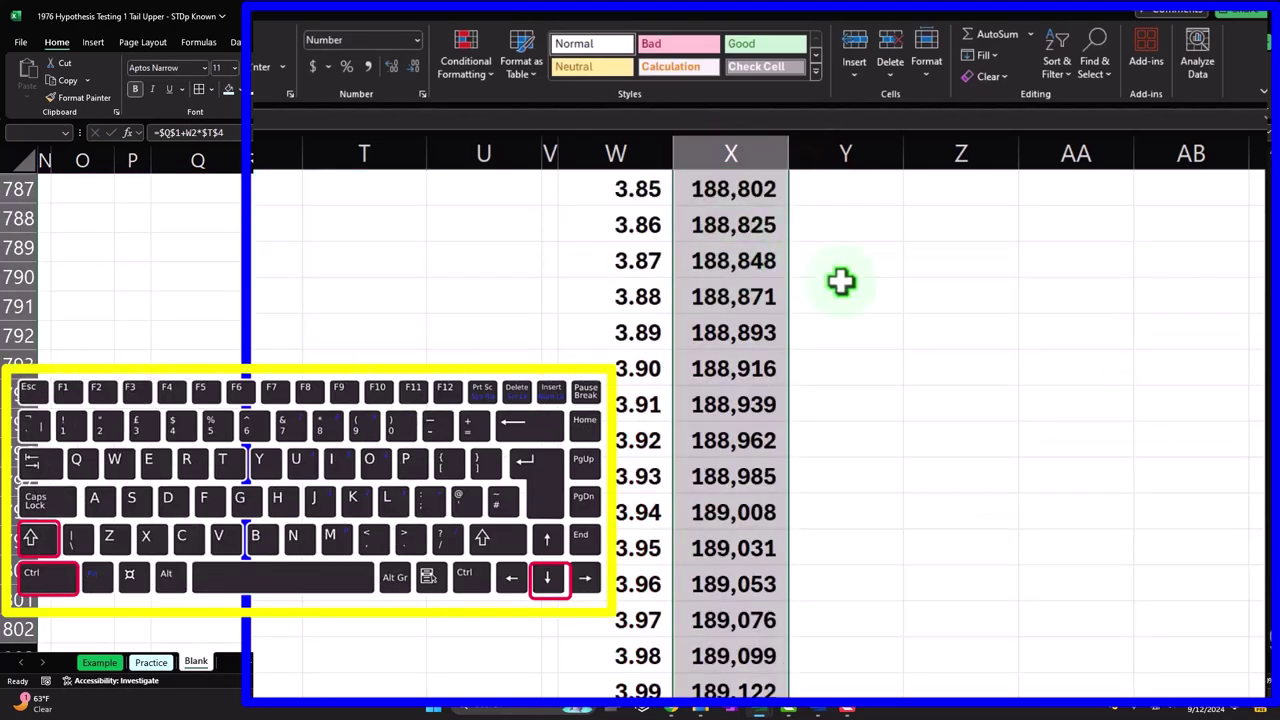
drag(1266, 636, 1260, 172)
click(845, 185)
Label column Y 'P(x)' and enter =NORM.DIST(X2,$Q$1,$T$4,0) in Y2
text(P(x)
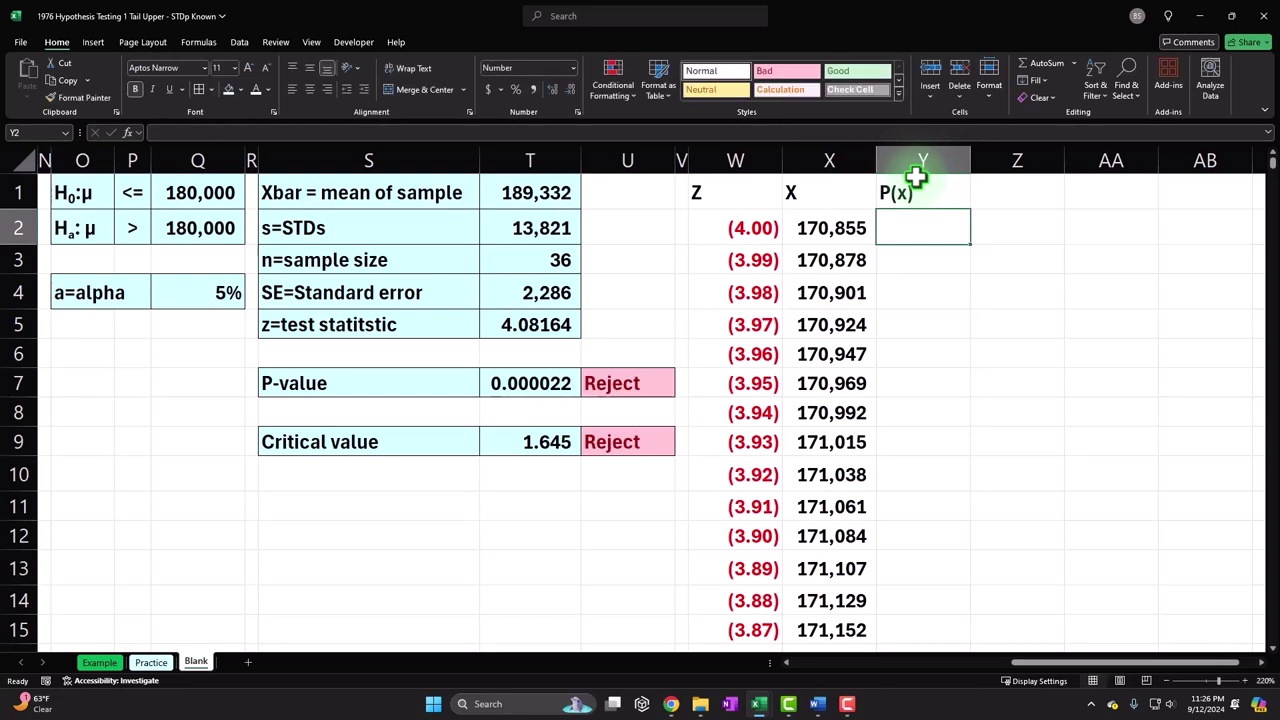
text(=)
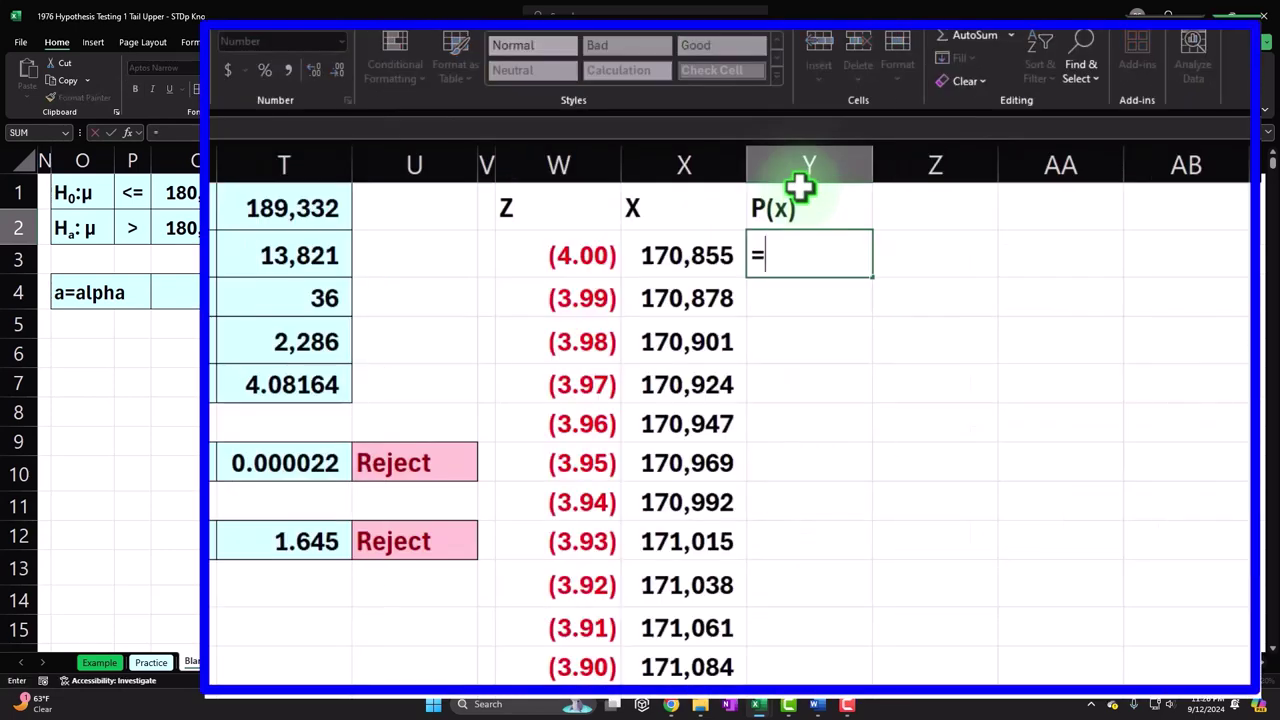
text(nor)
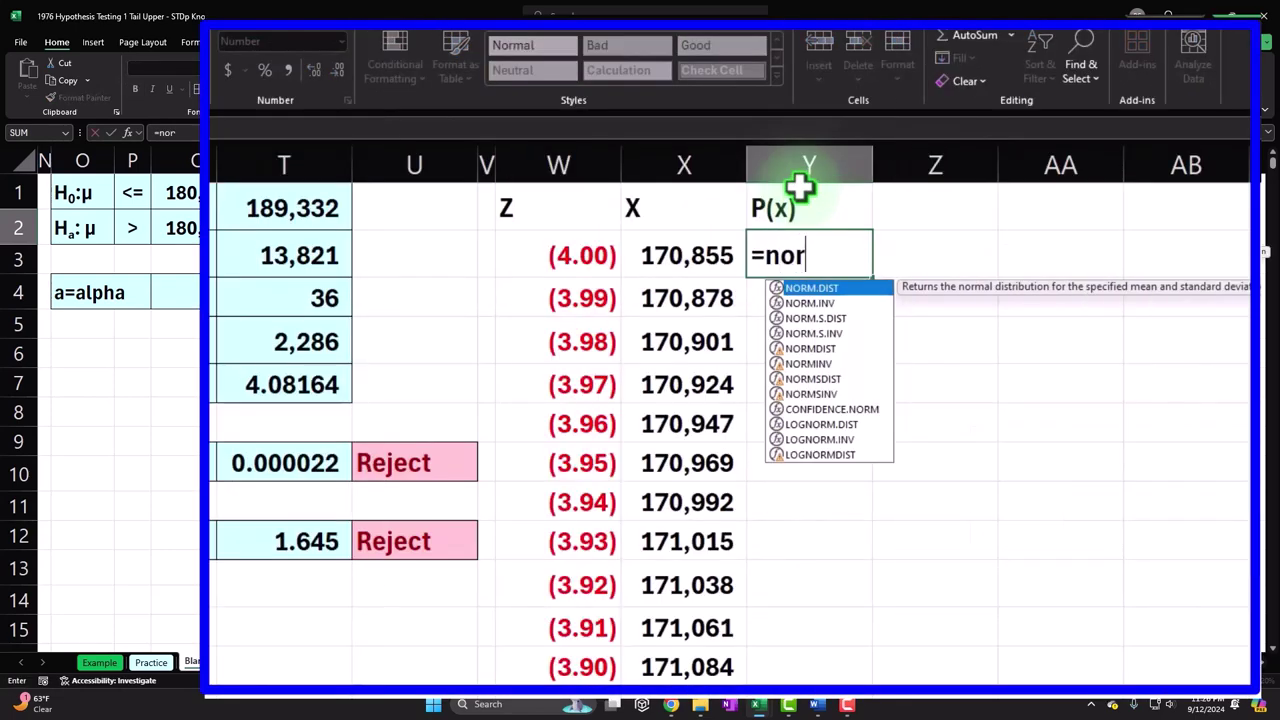
key(Tab)
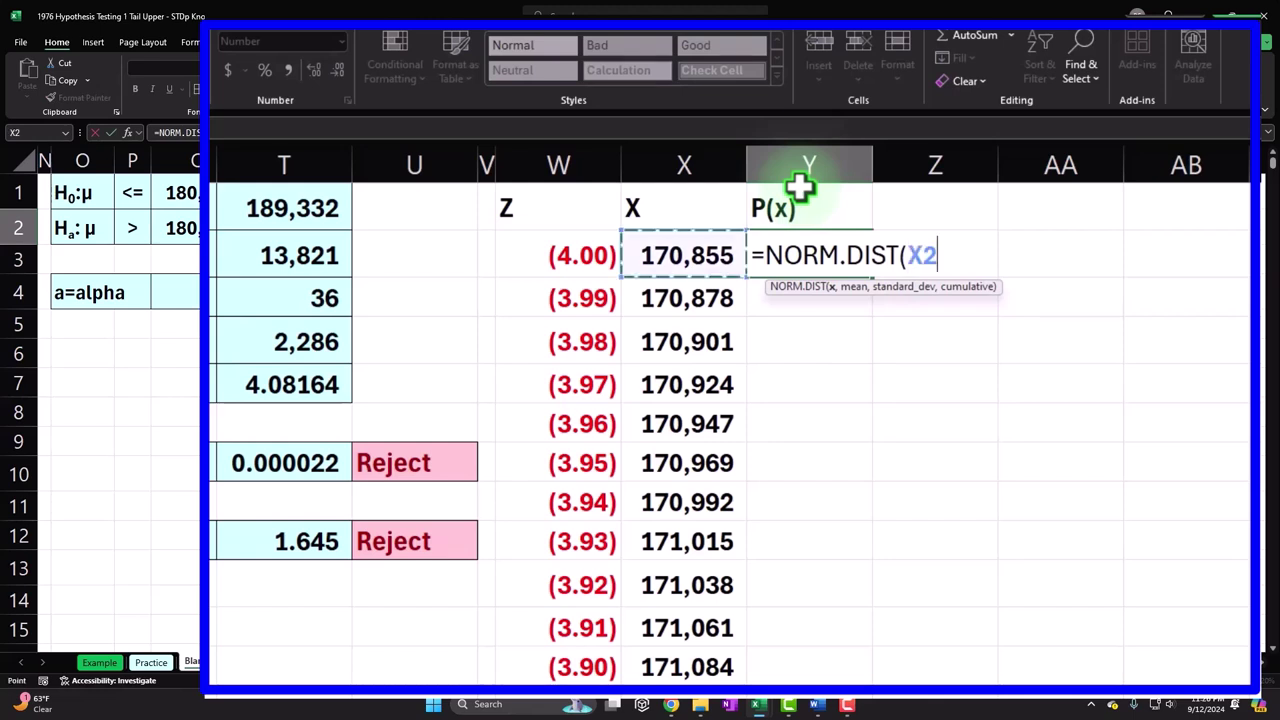
key(Left)
key(Left)
key(Left)
key(Left)
key(Left)
key(Up)
key(Left)
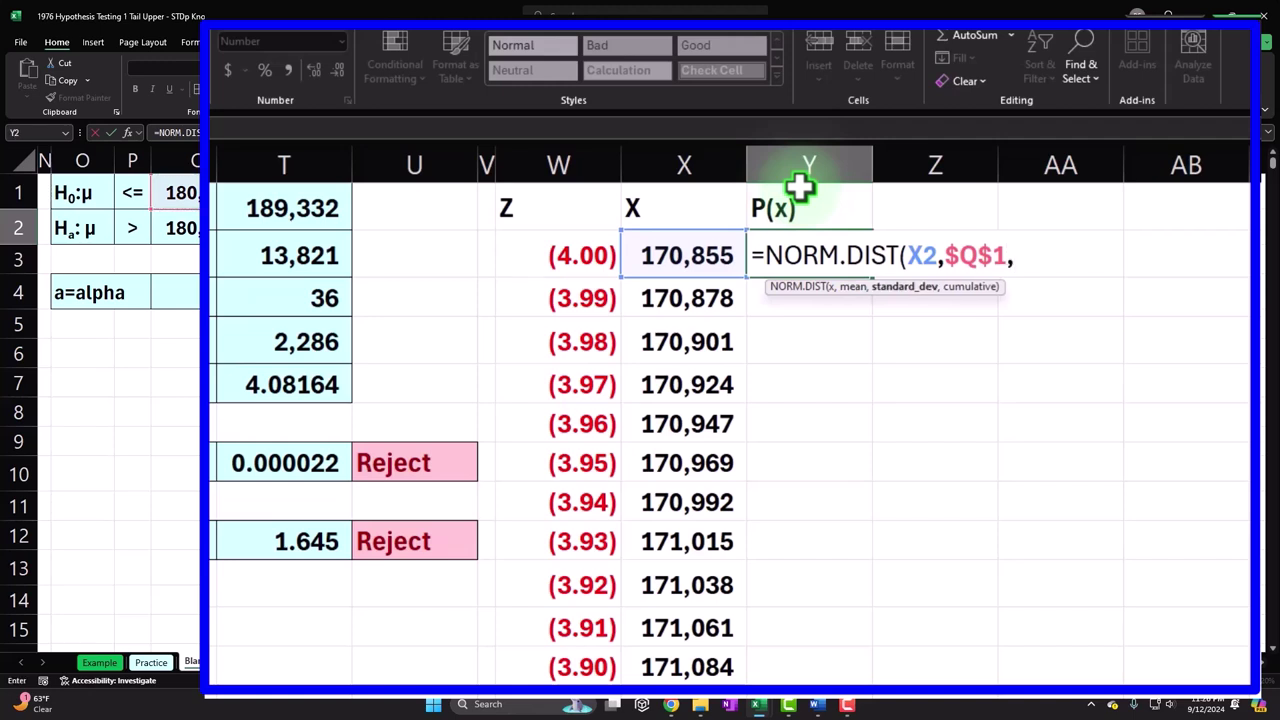
key(Left)
key(Left)
key(Left)
key(Left)
key(Left)
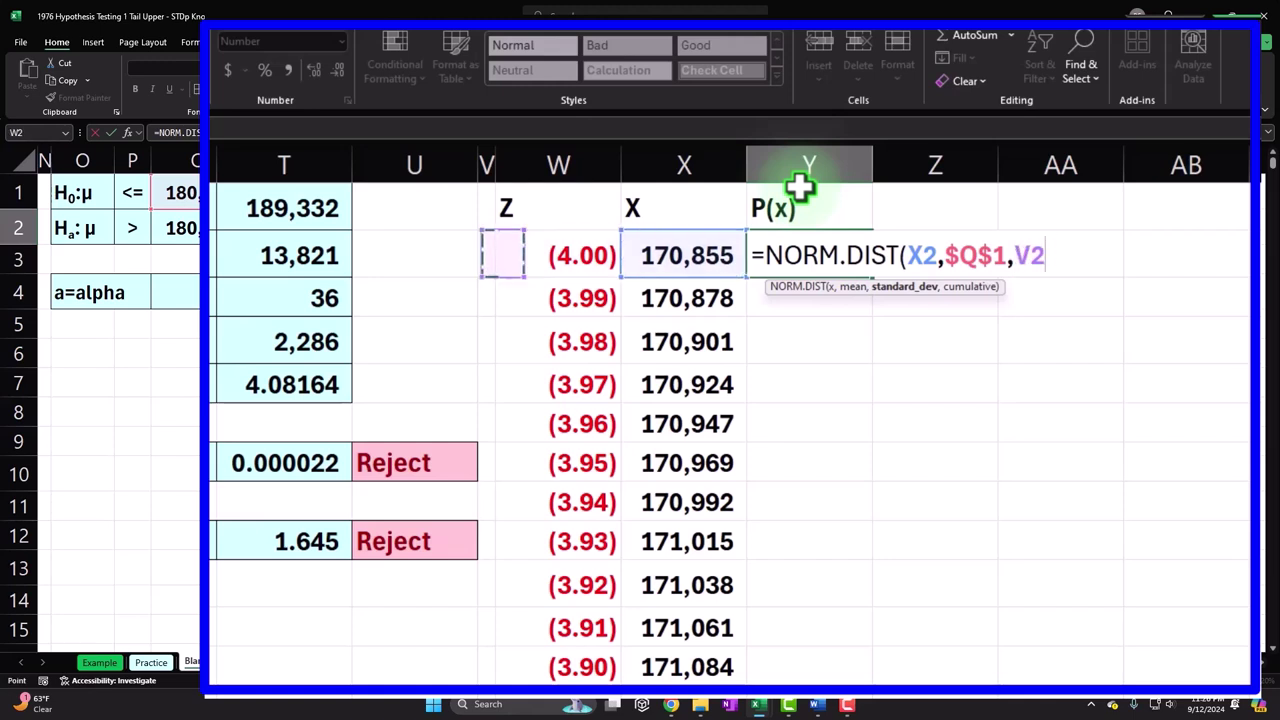
key(Down)
key(Down)
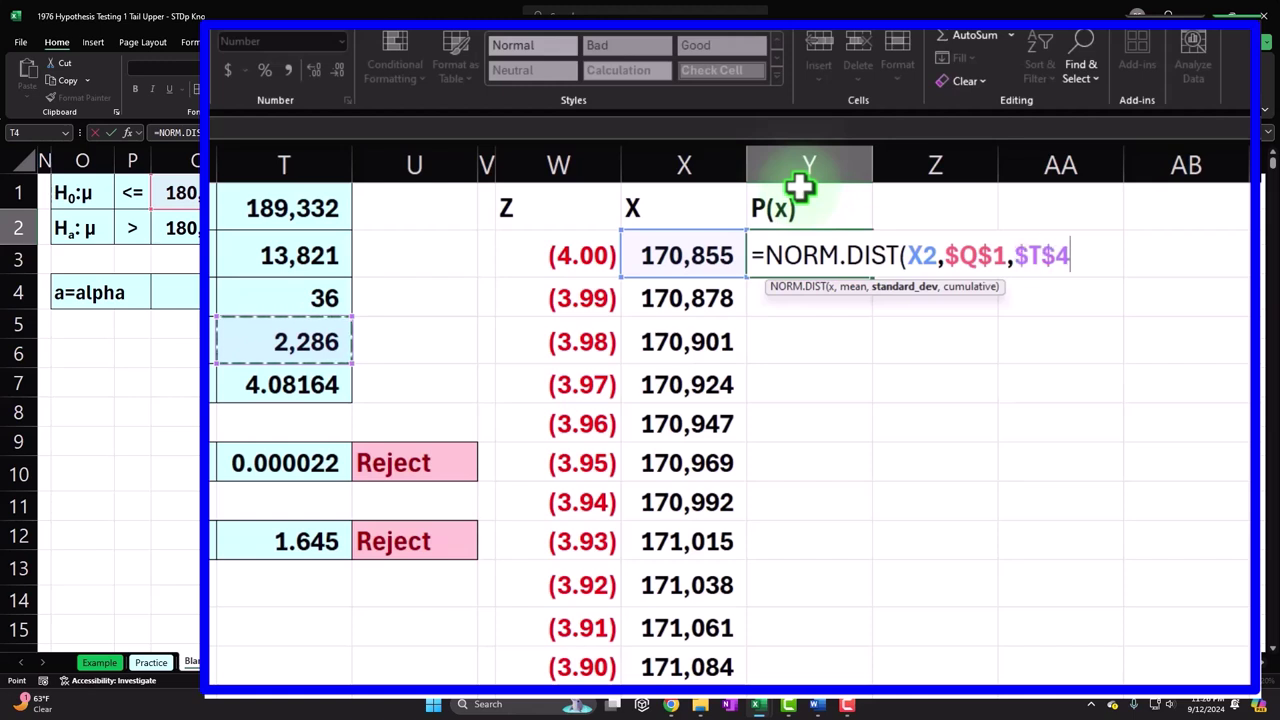
text(,)
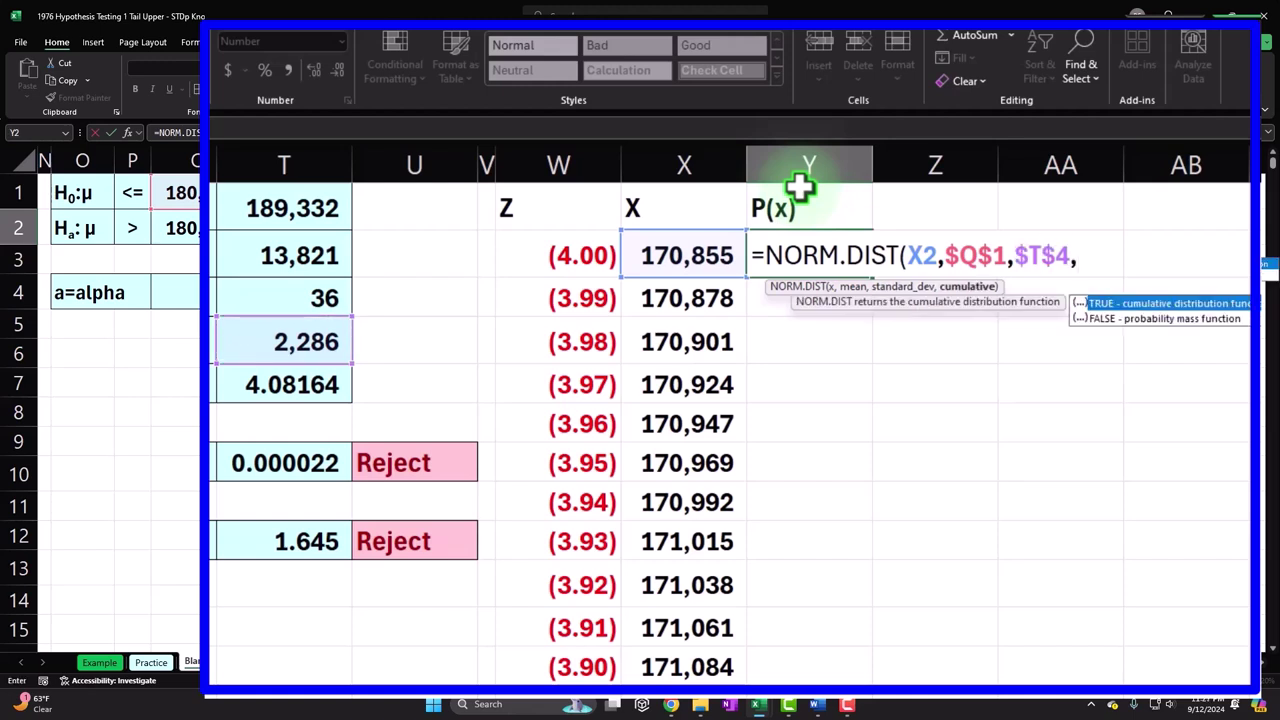
text(0))
key(Return)
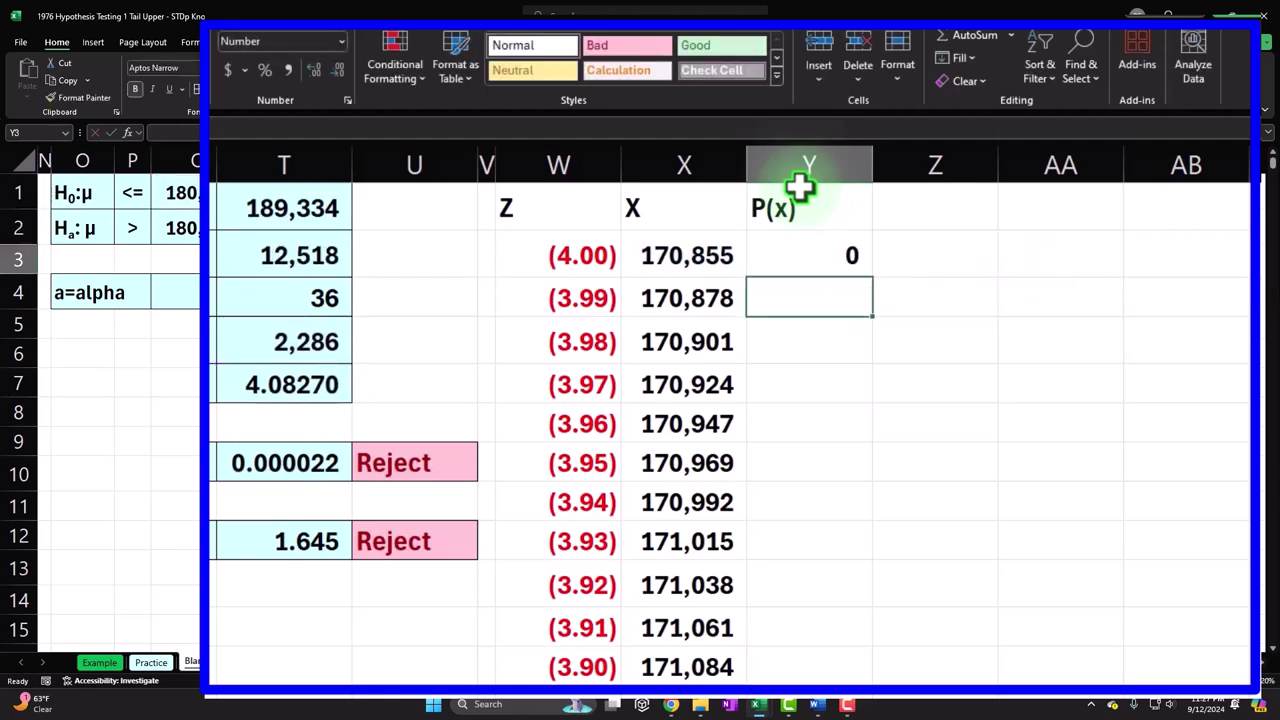
Show Y2 as a percentage with extra decimals and fill the formula down column Y
click(943, 257)
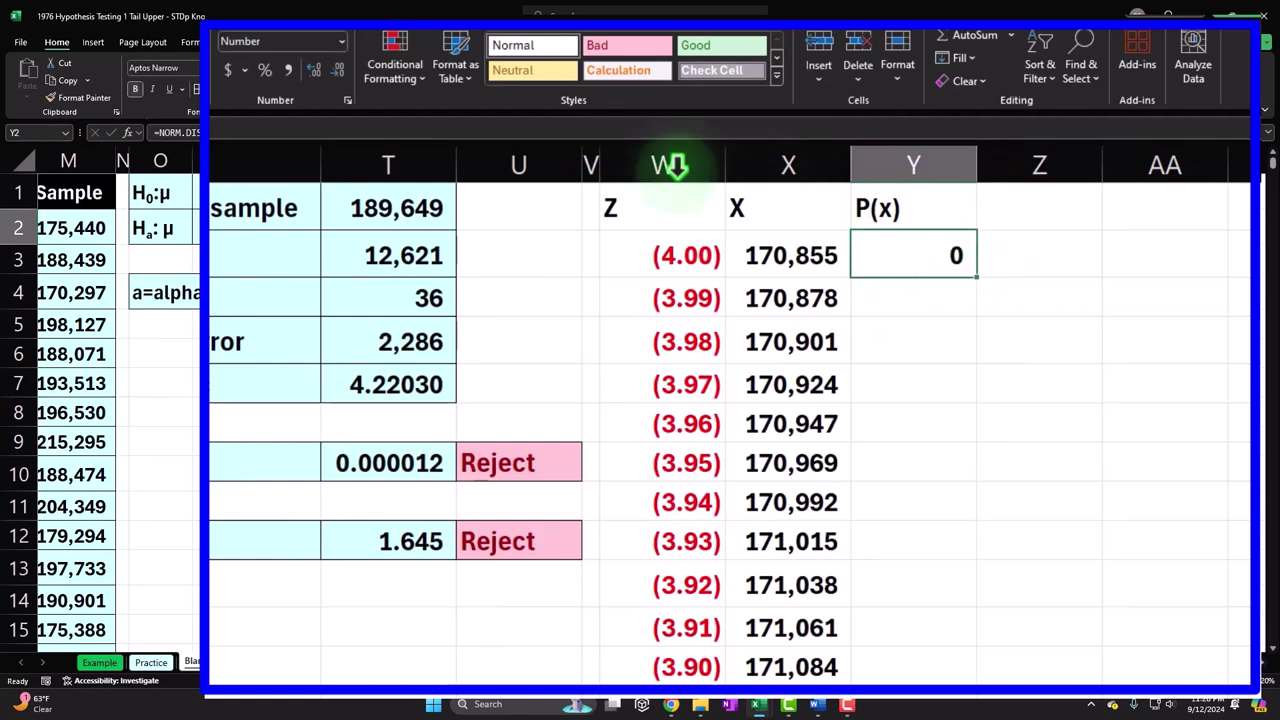
click(265, 70)
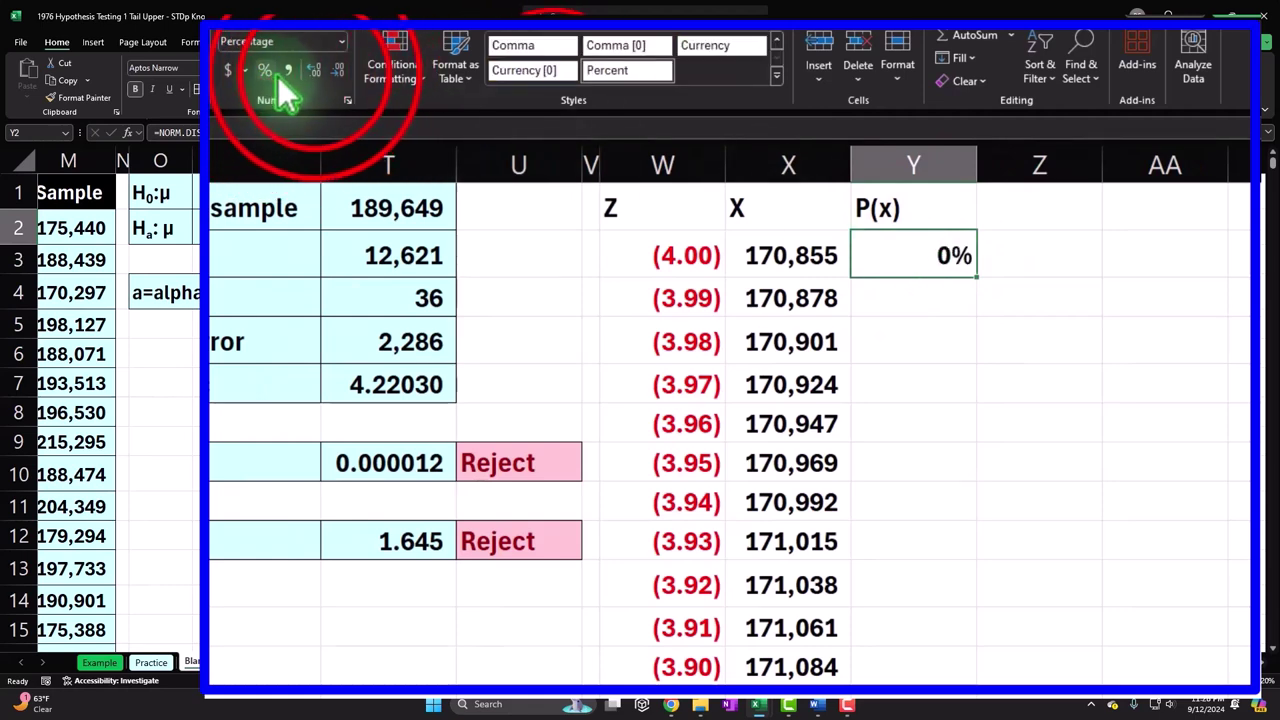
click(314, 70)
click(314, 70)
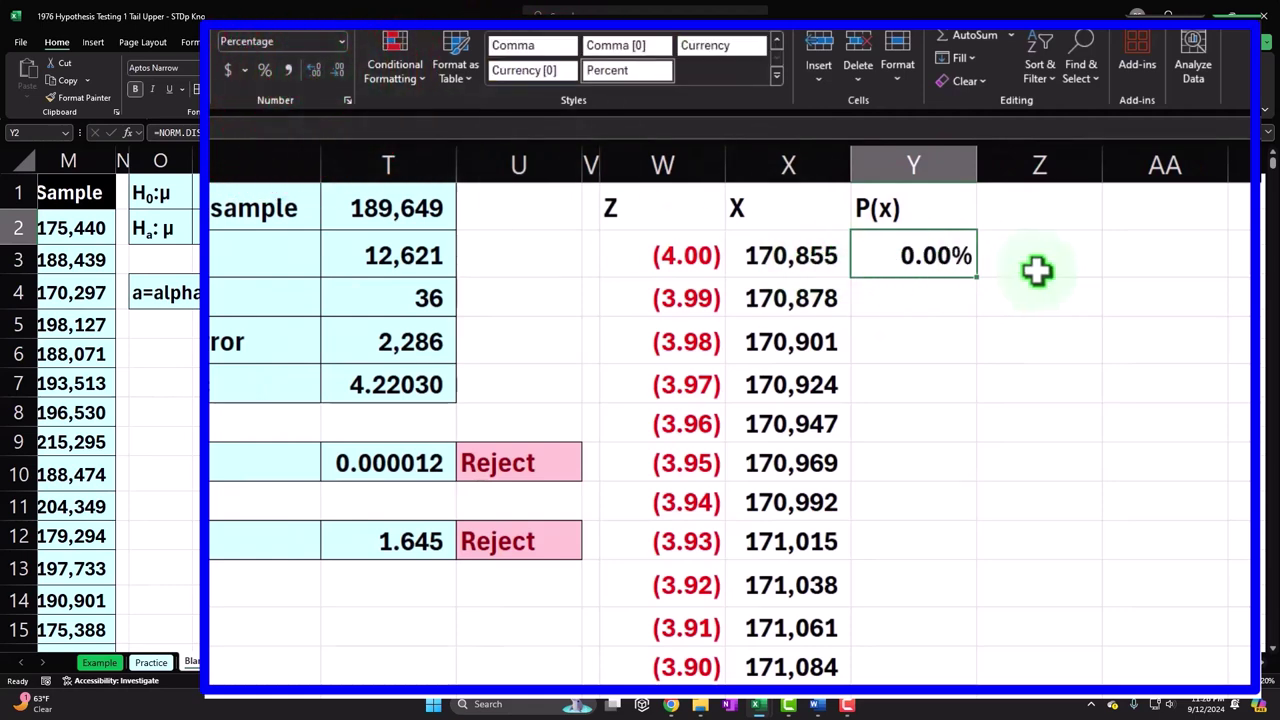
double_click(980, 279)
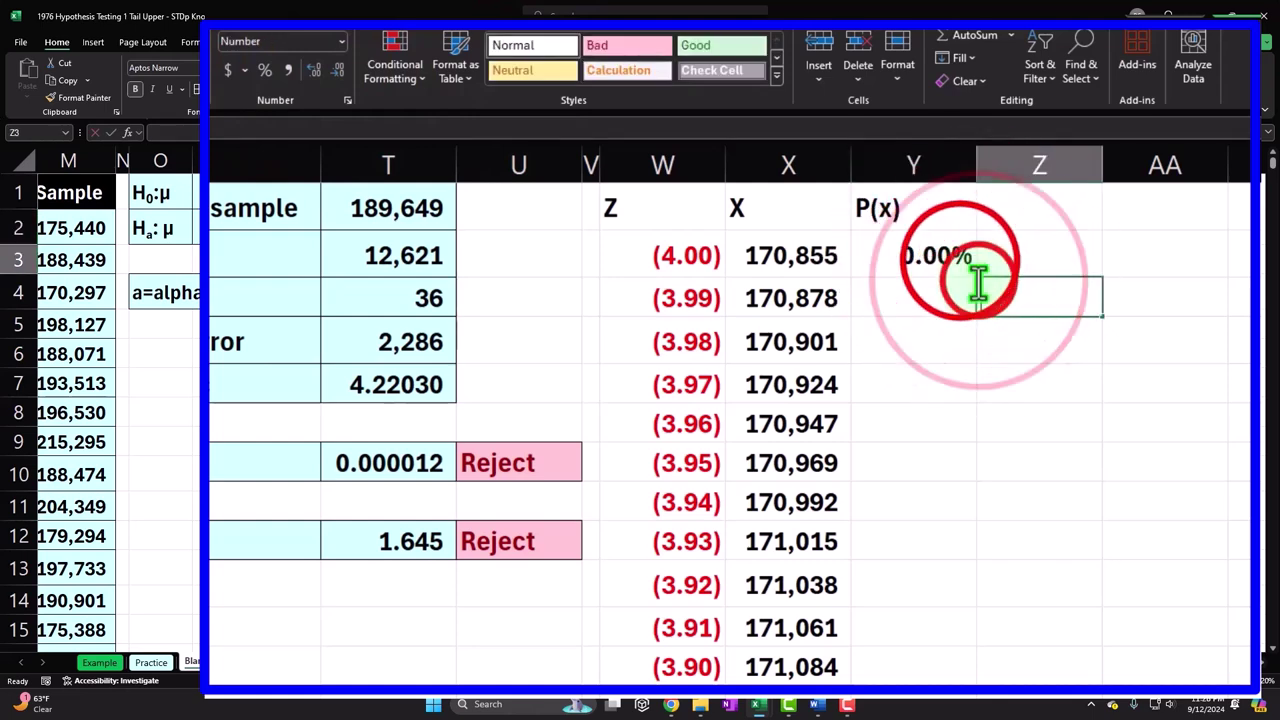
click(960, 260)
double_click(973, 272)
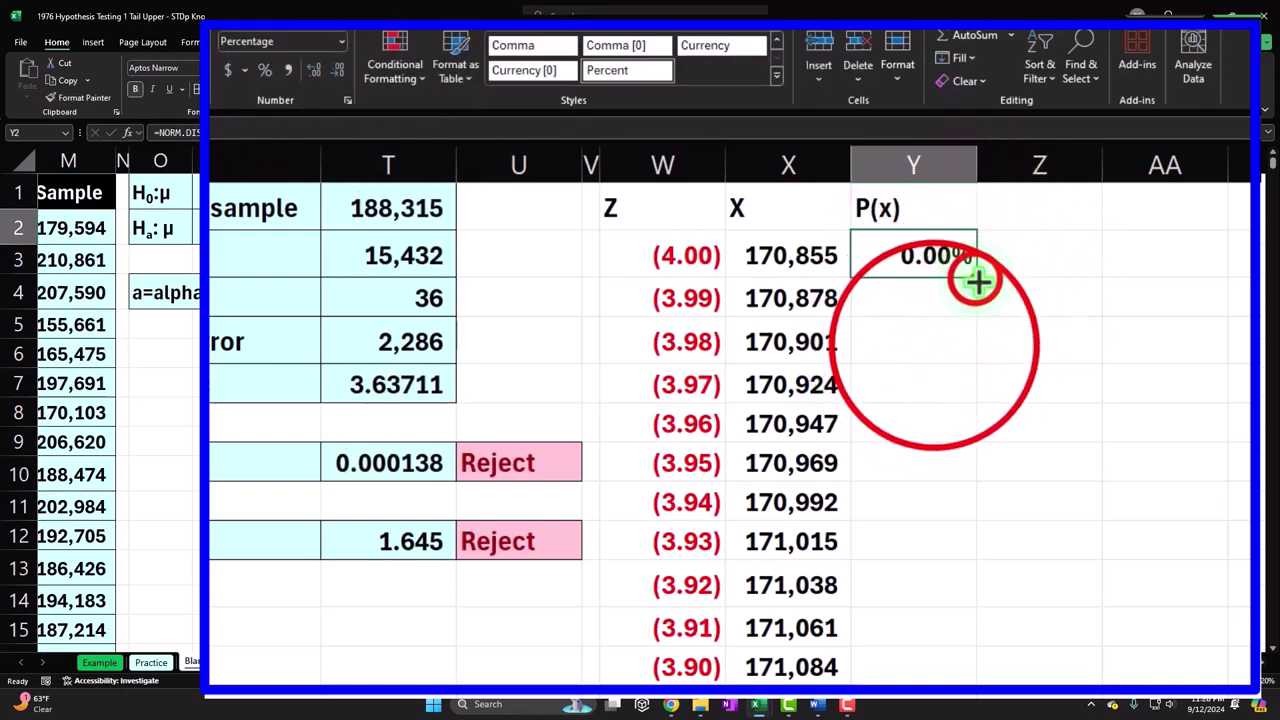
Check the copied P(x) formulas to the bottom and strip decimals from column Y
click(934, 344)
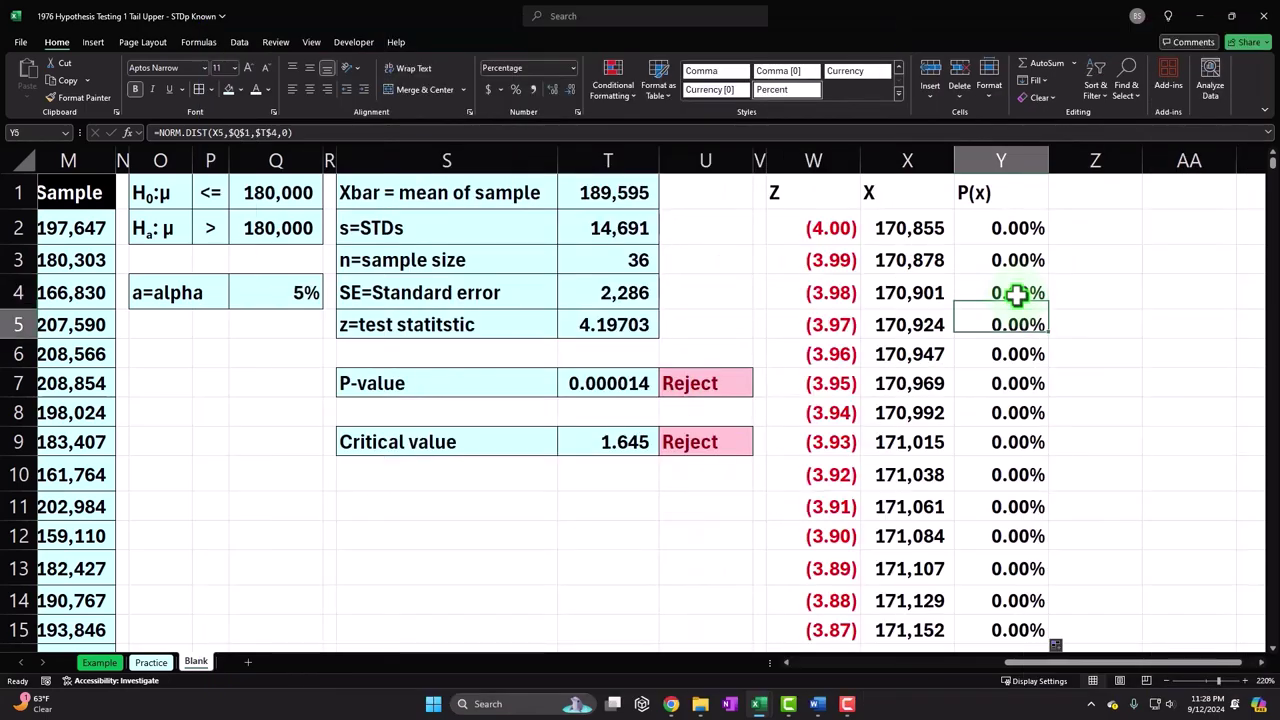
key(Down)
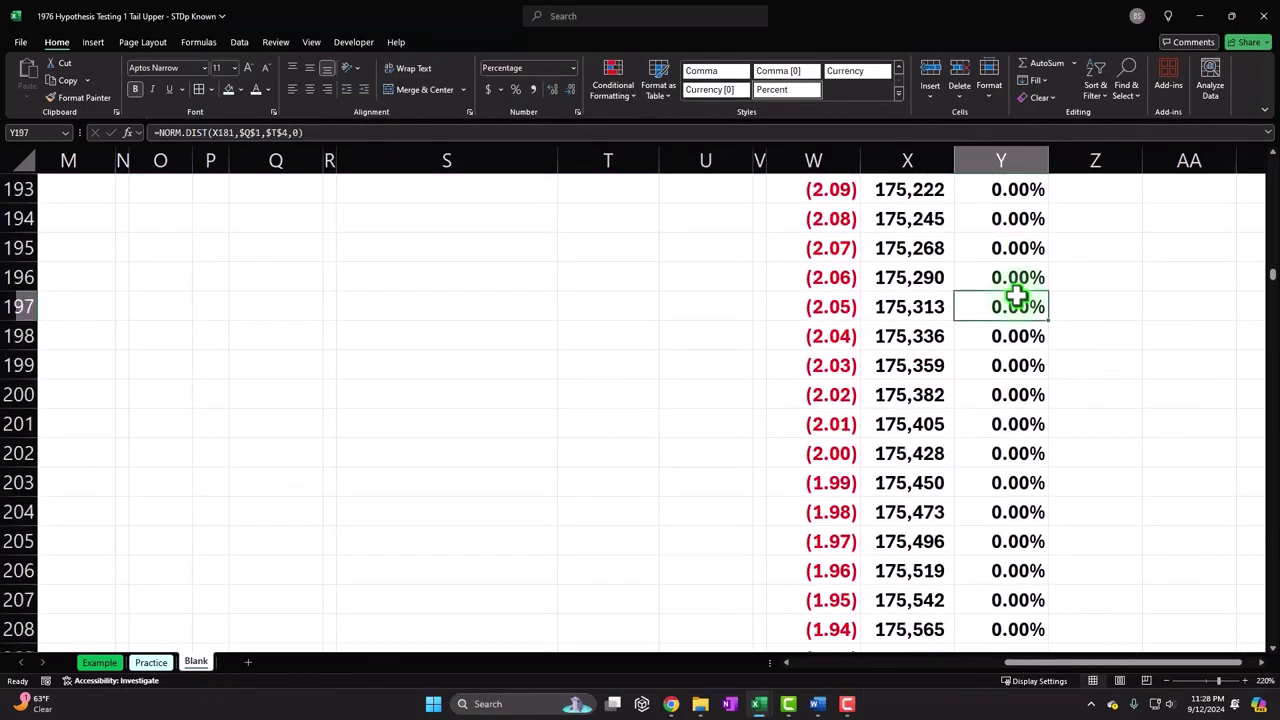
key(Down)
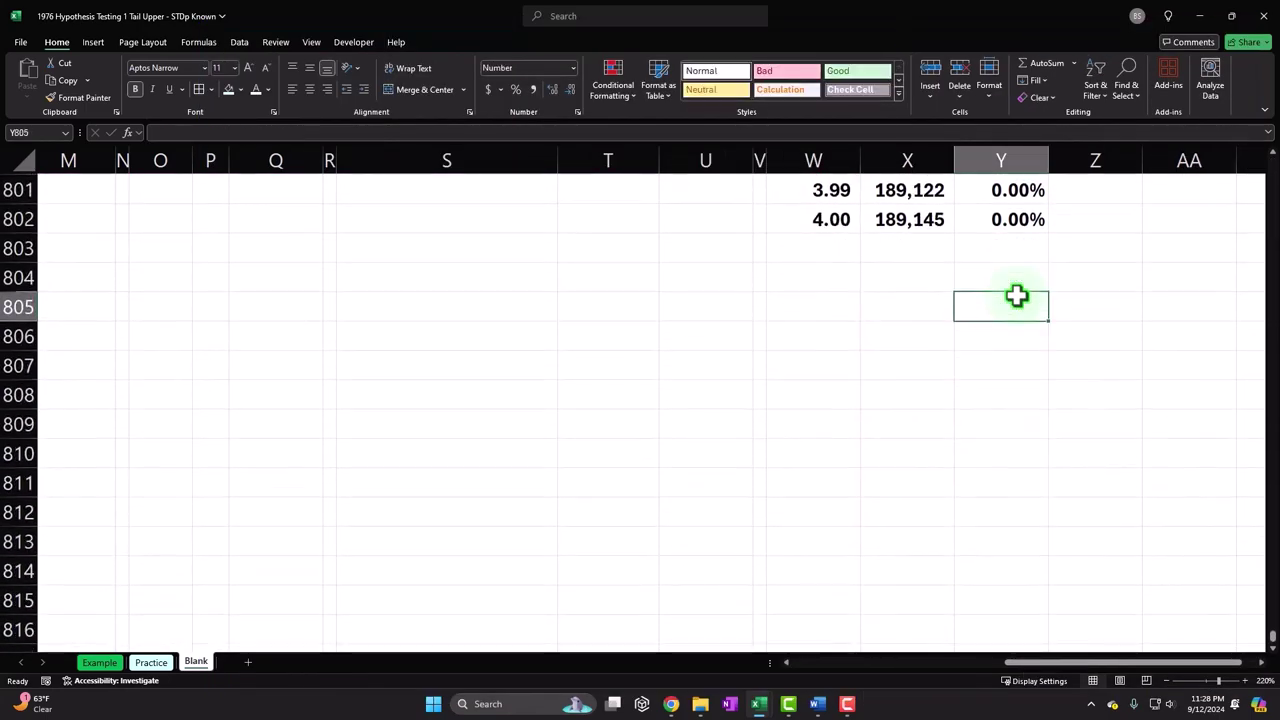
drag(1270, 632, 1272, 160)
click(1000, 160)
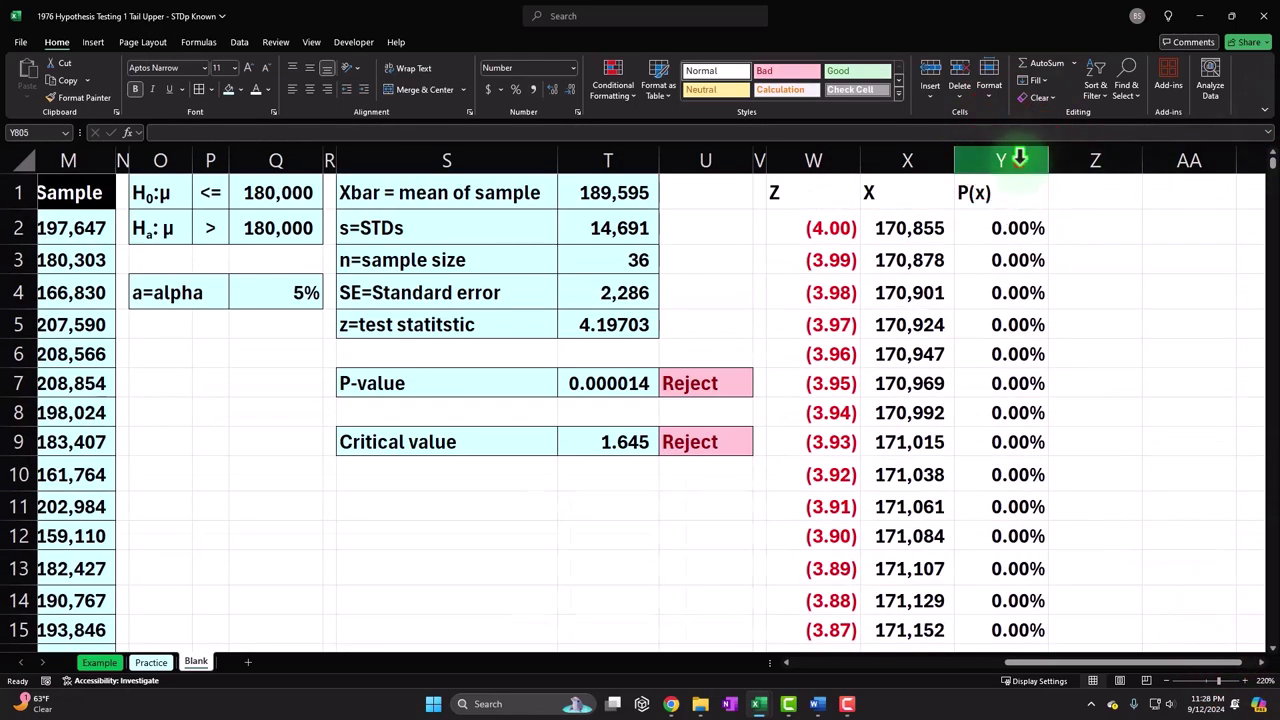
click(584, 62)
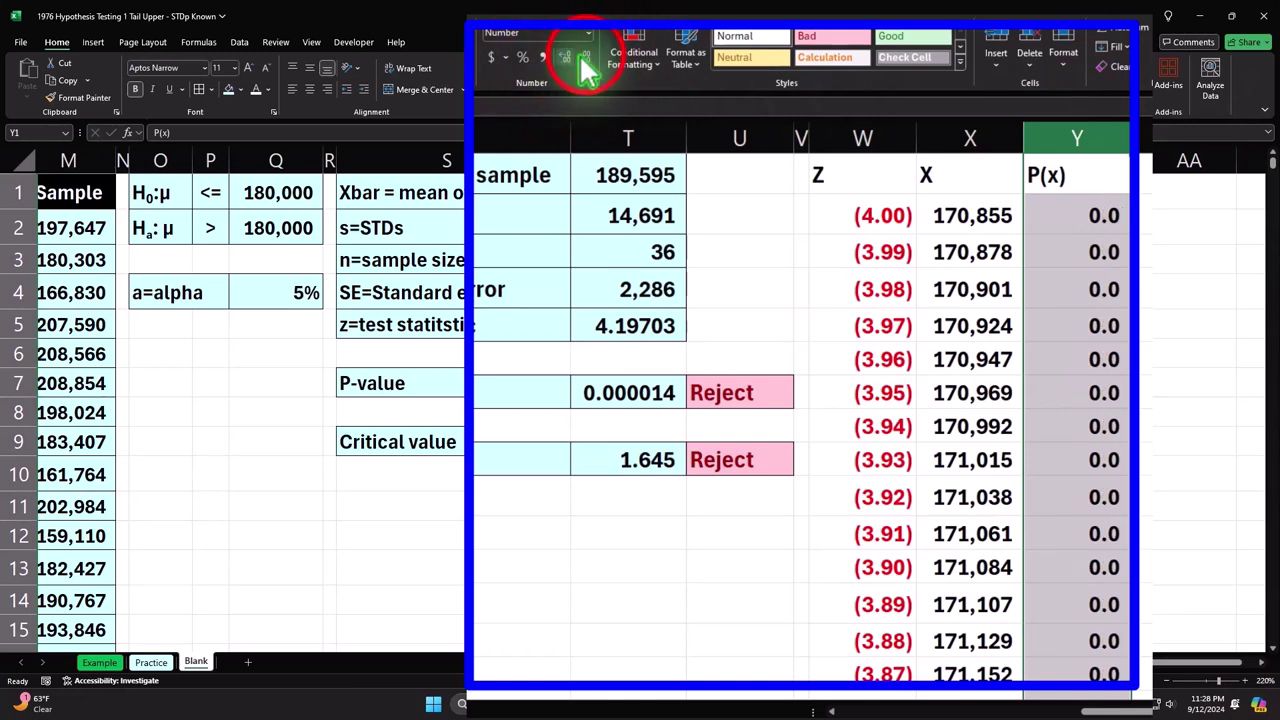
click(586, 60)
Format the whole P(x) column as Percentage with four decimal places
click(1070, 252)
click(1073, 140)
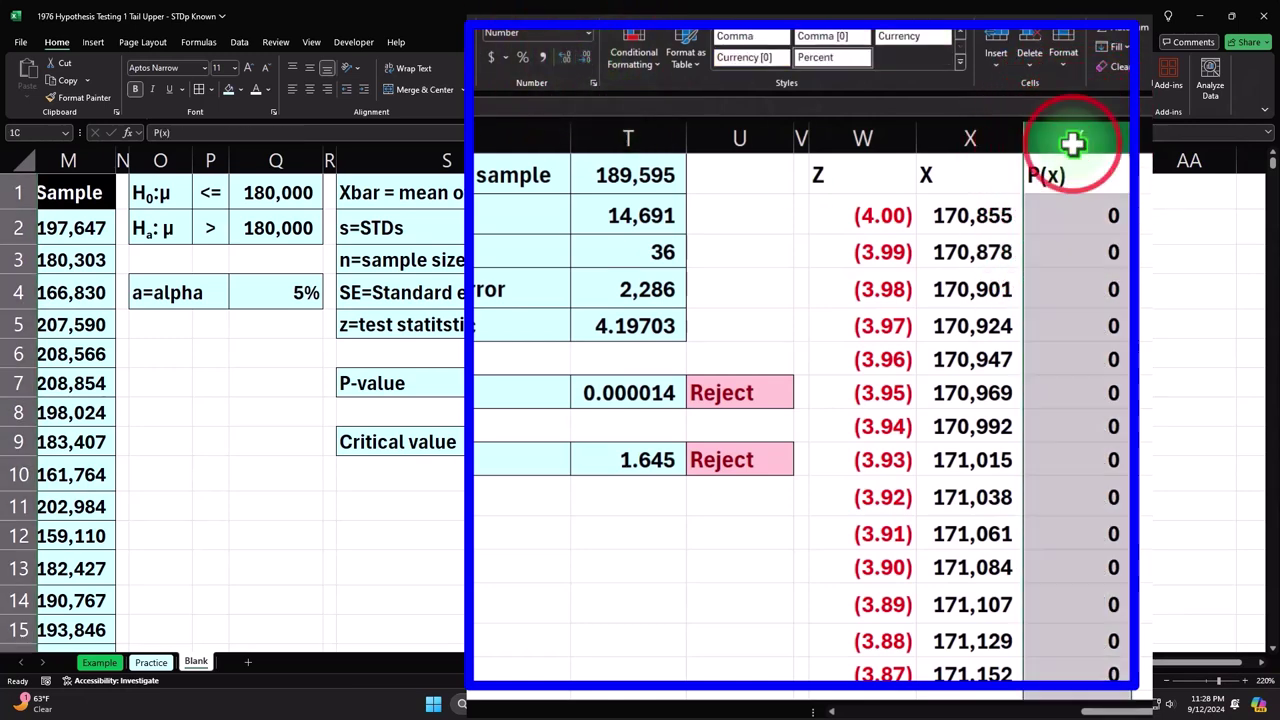
click(524, 60)
click(566, 58)
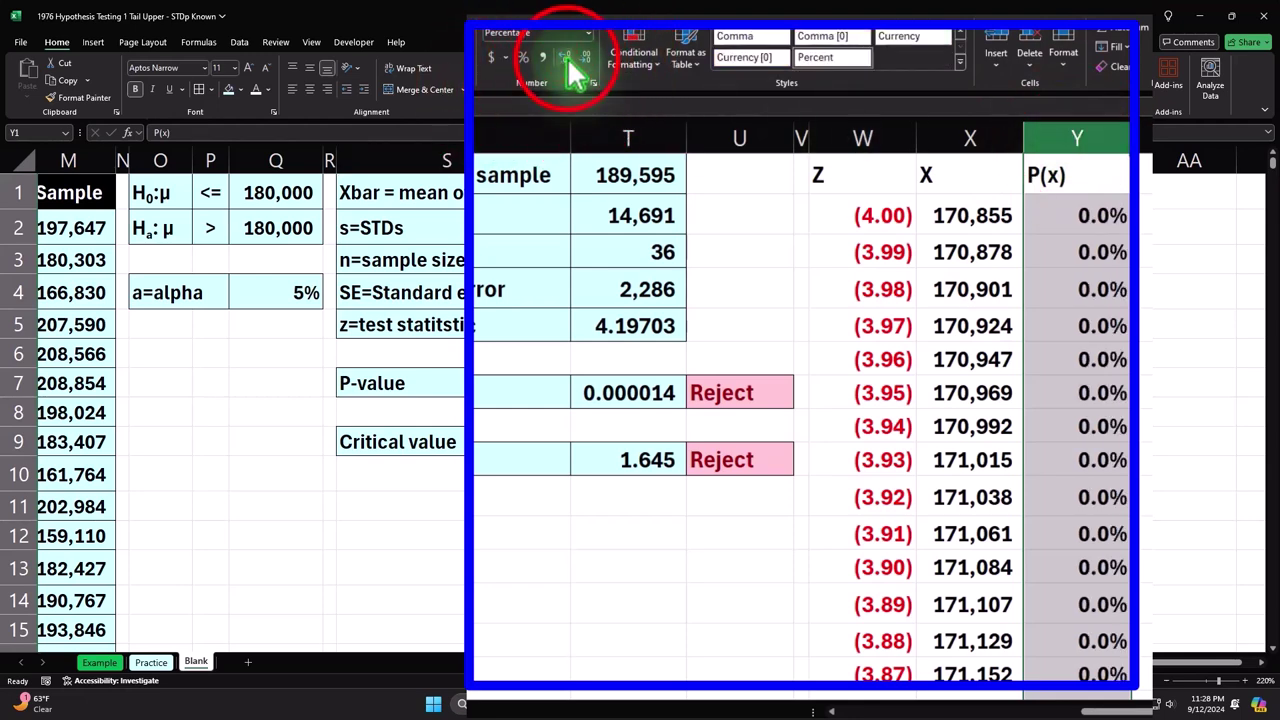
click(567, 58)
click(567, 58)
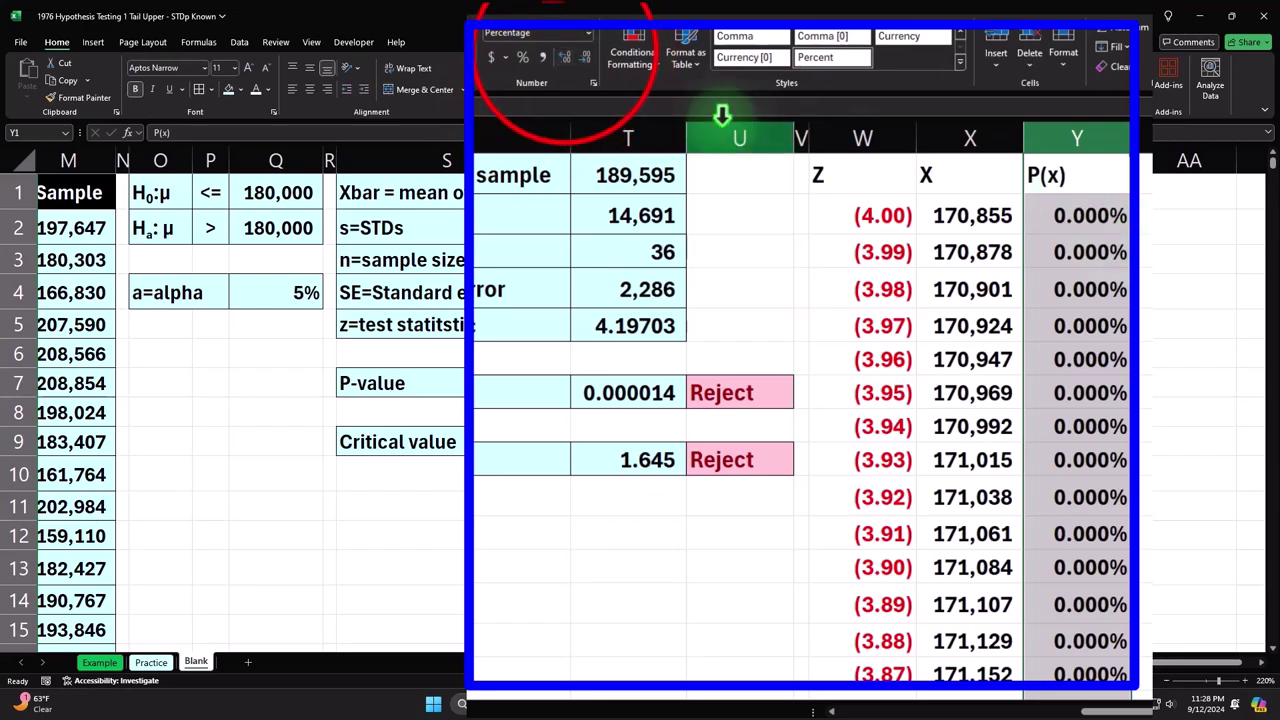
click(566, 58)
Review the P(x) densities down column Y, then return to the first value
click(1058, 217)
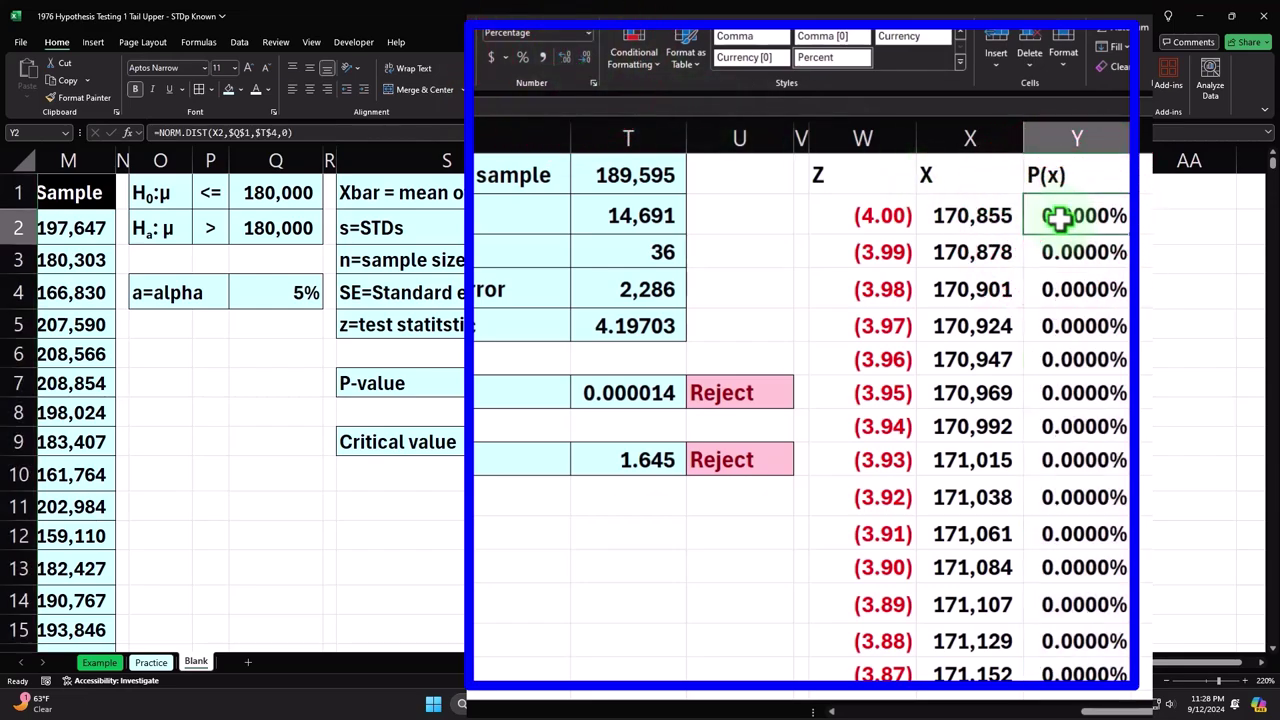
key(Down)
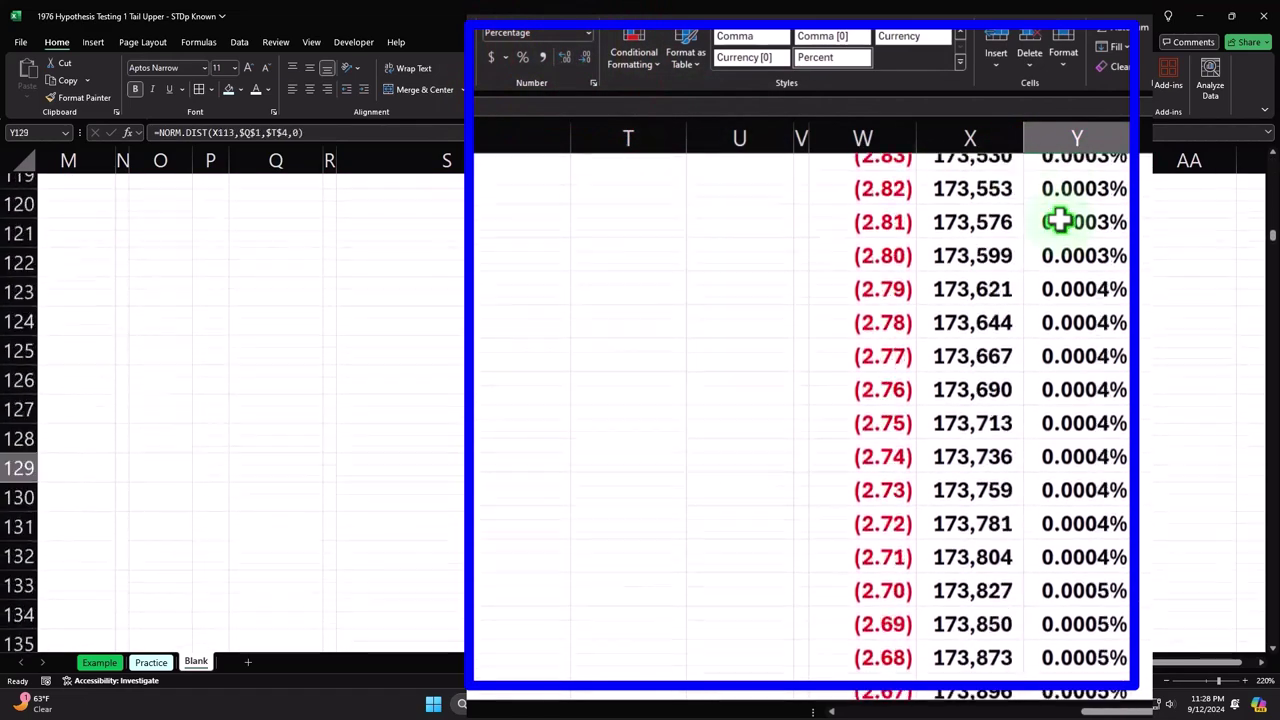
key(Down)
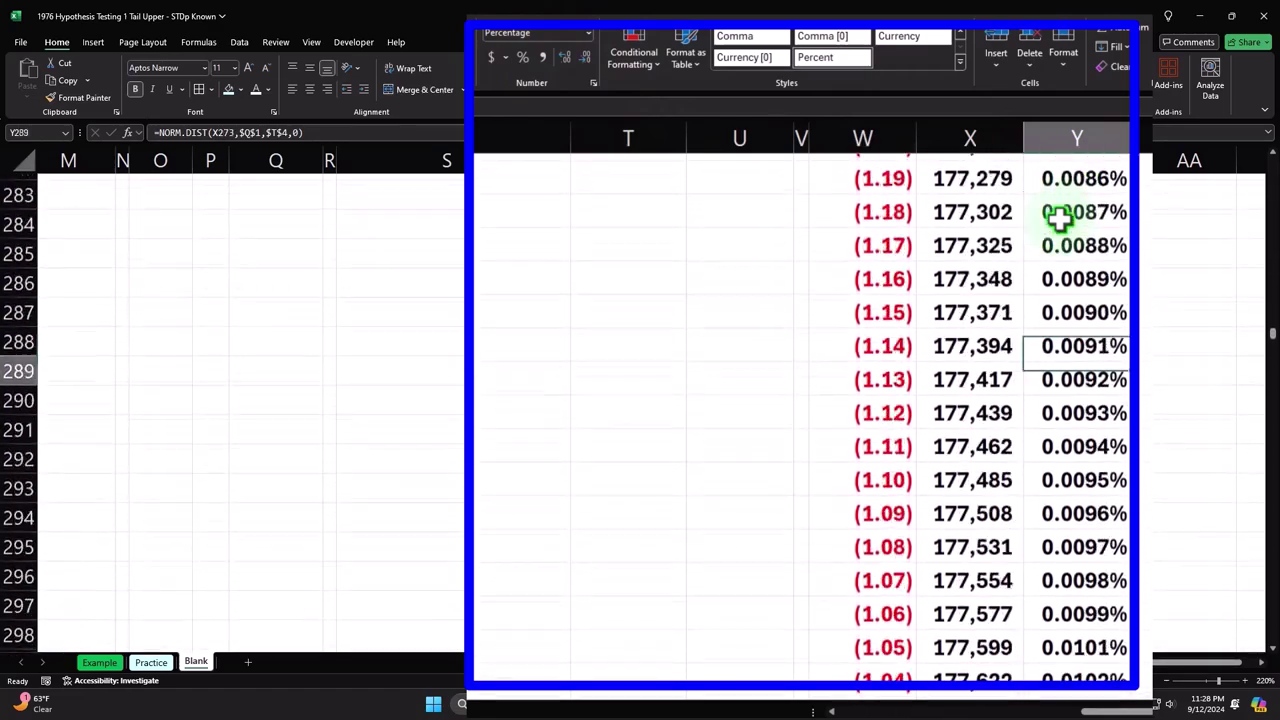
key(Down)
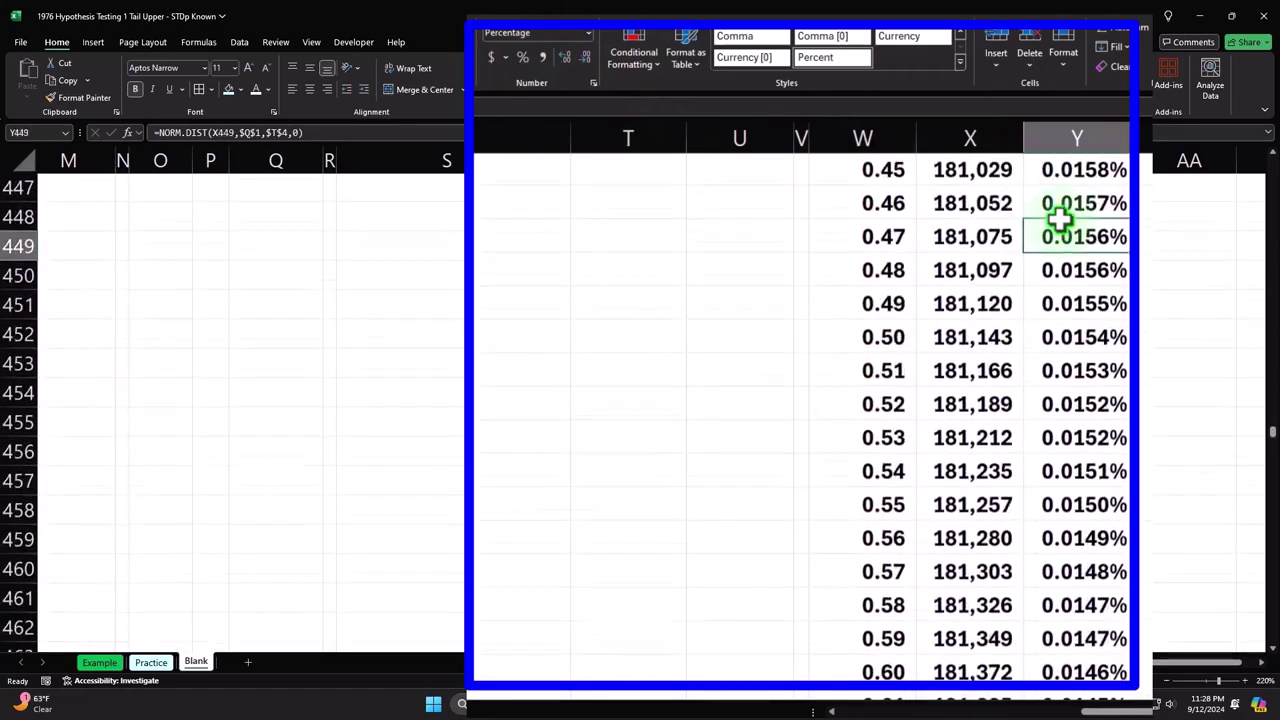
key(Down)
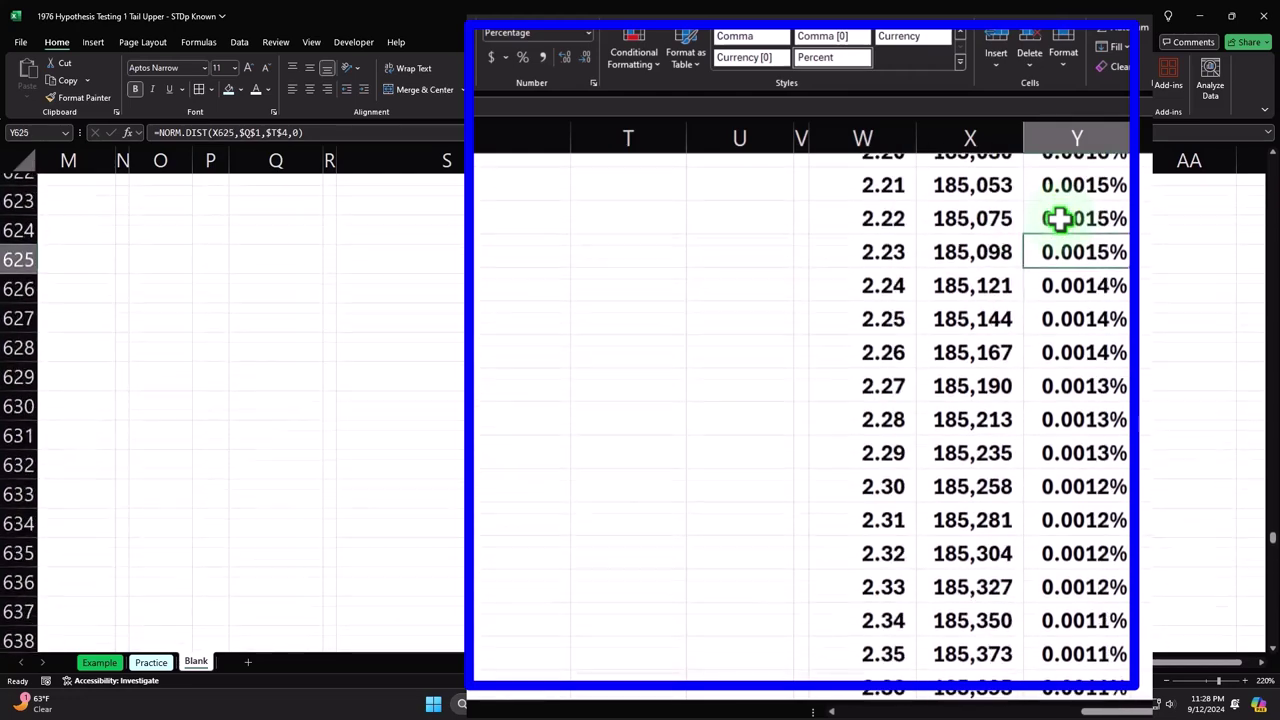
click(1272, 558)
drag(1268, 550, 1270, 165)
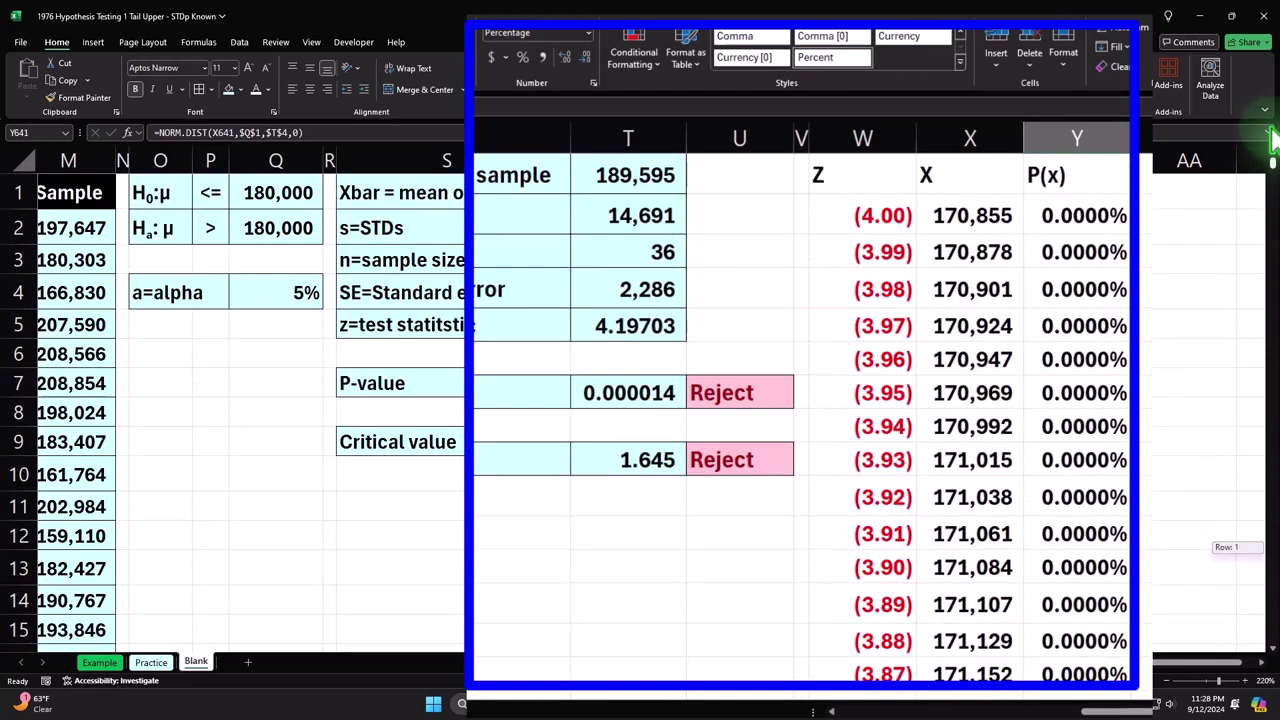
click(1265, 672)
drag(1265, 672, 1265, 672)
drag(383, 217, 381, 215)
Select the P(x) values Y2:Y802 and browse the column and line chart types
key(ctrl+shift+Down)
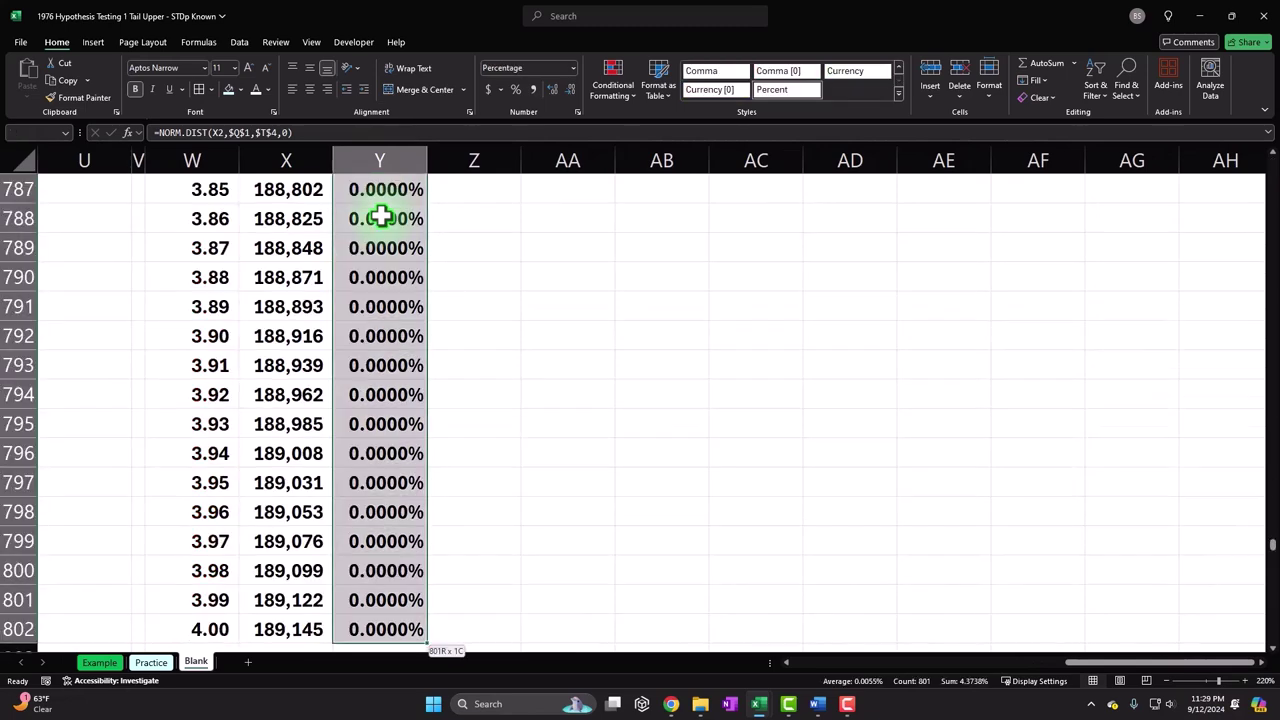
key(ctrl+BackSpace)
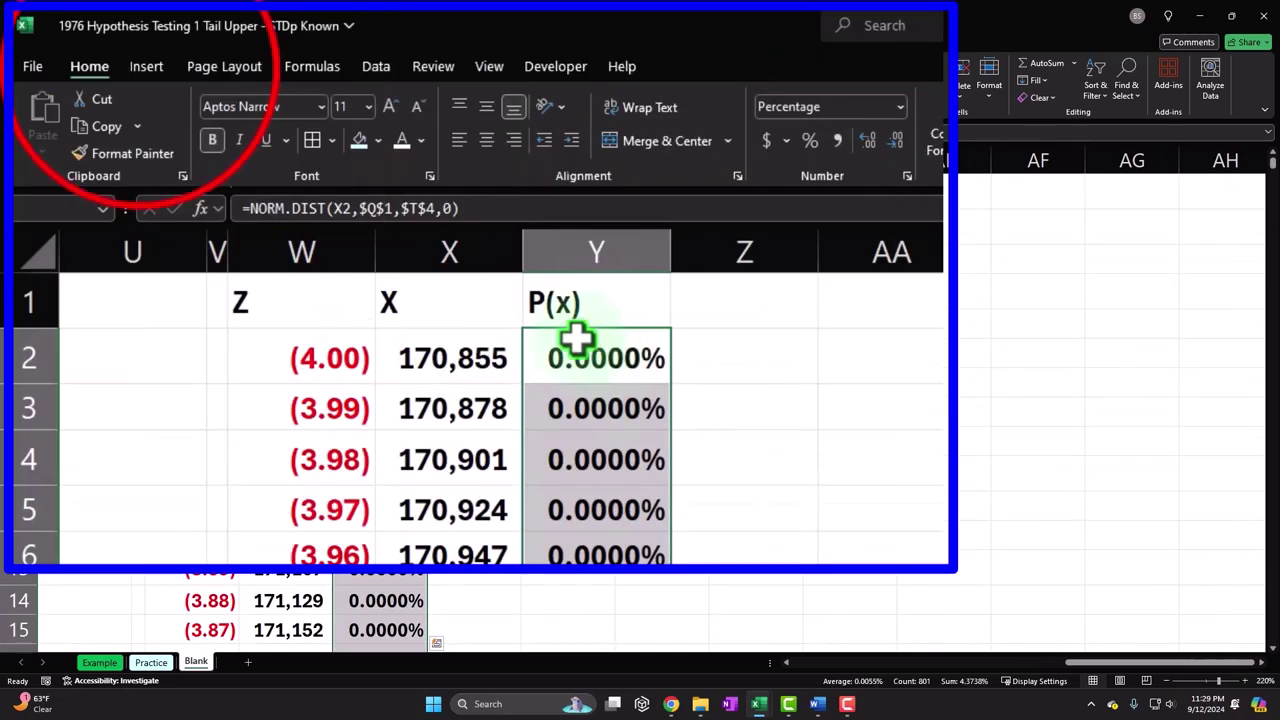
click(146, 66)
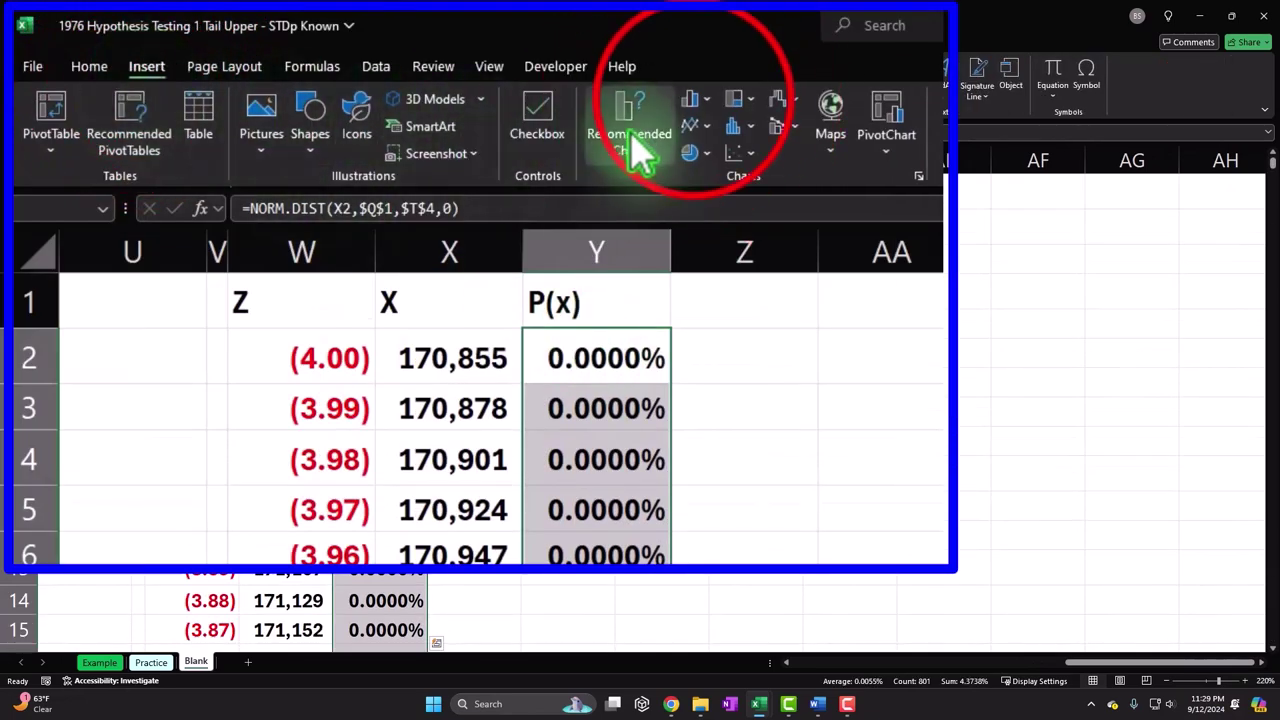
click(693, 100)
click(694, 104)
click(697, 102)
click(695, 104)
click(705, 126)
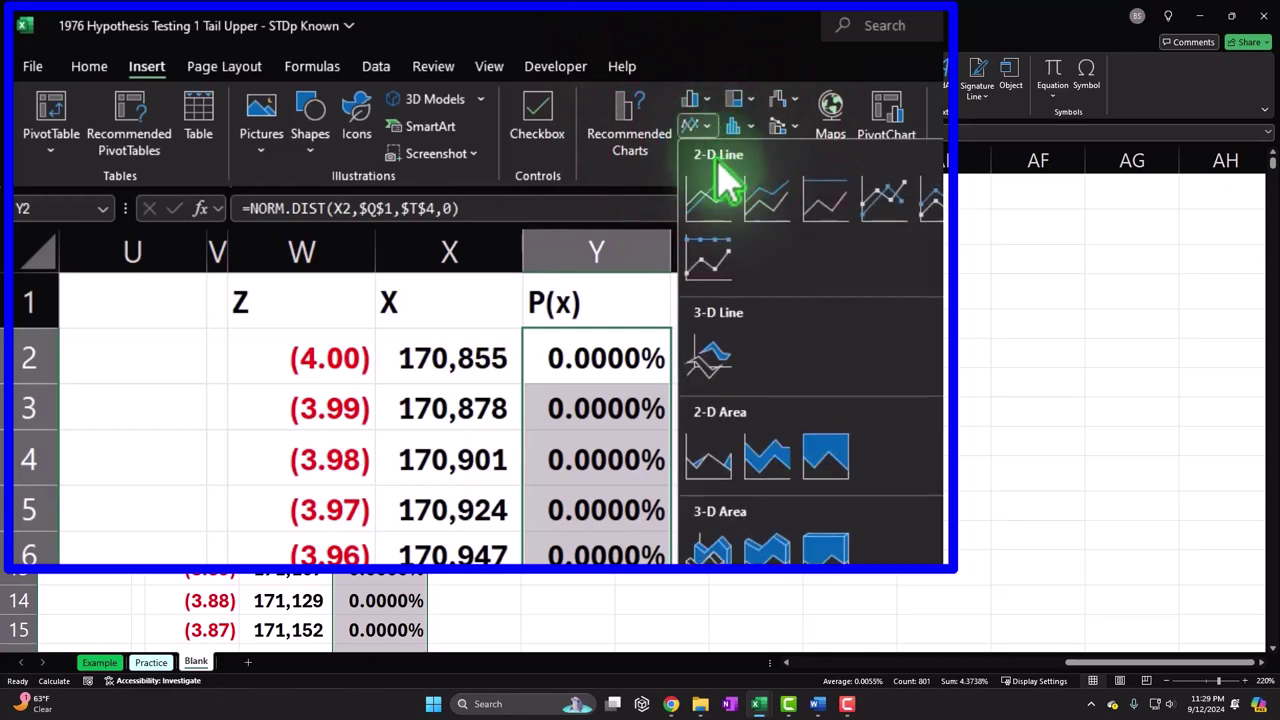
click(438, 74)
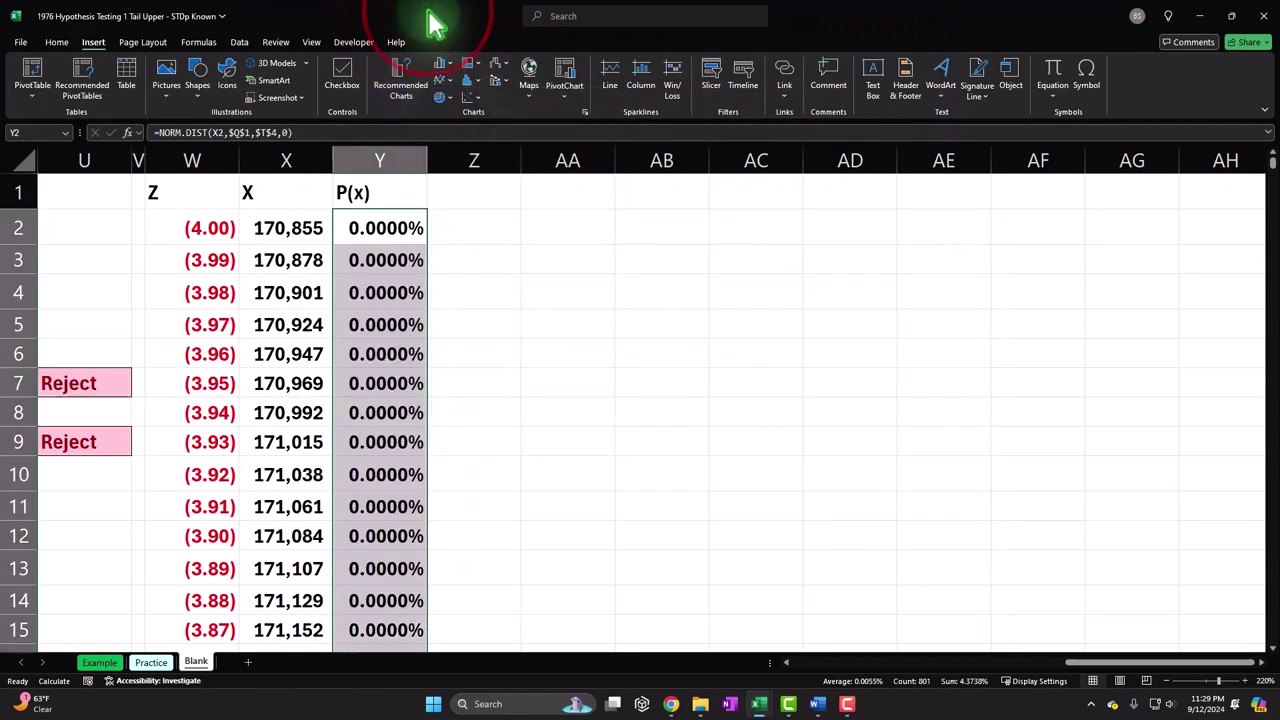
Insert an Area chart of the P(x) values from Recommended Charts > All Charts
click(585, 112)
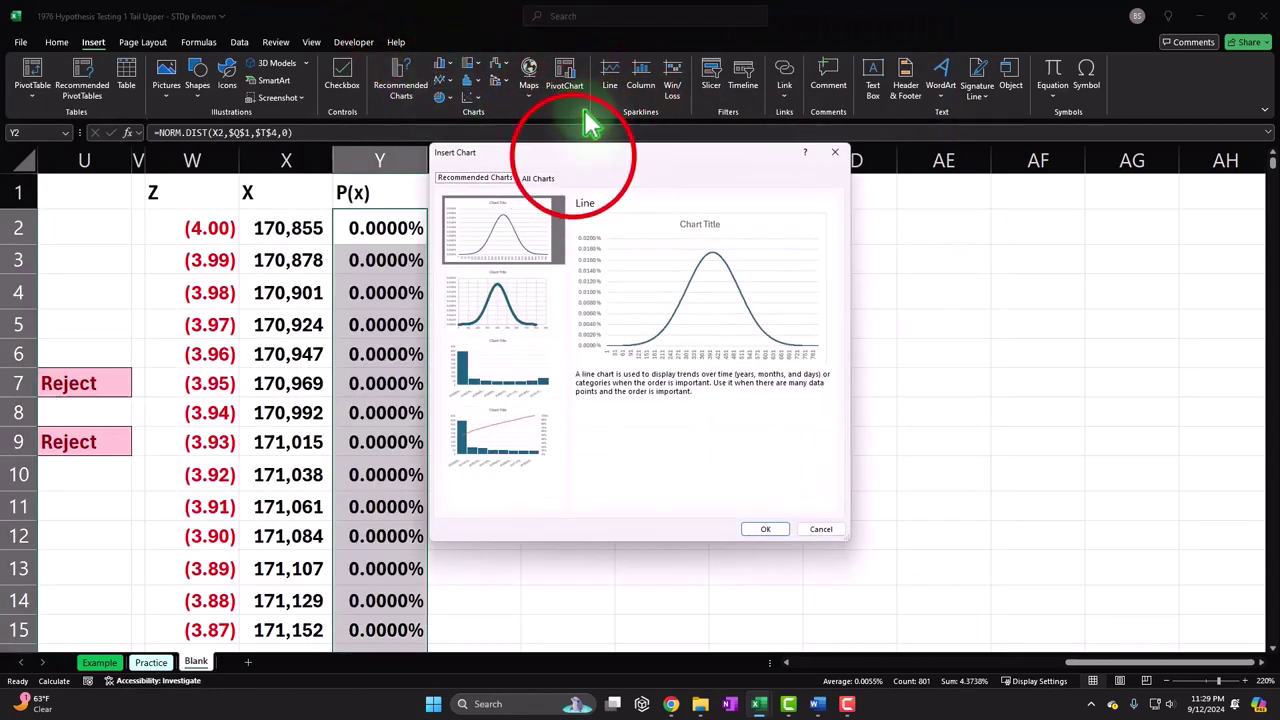
click(537, 178)
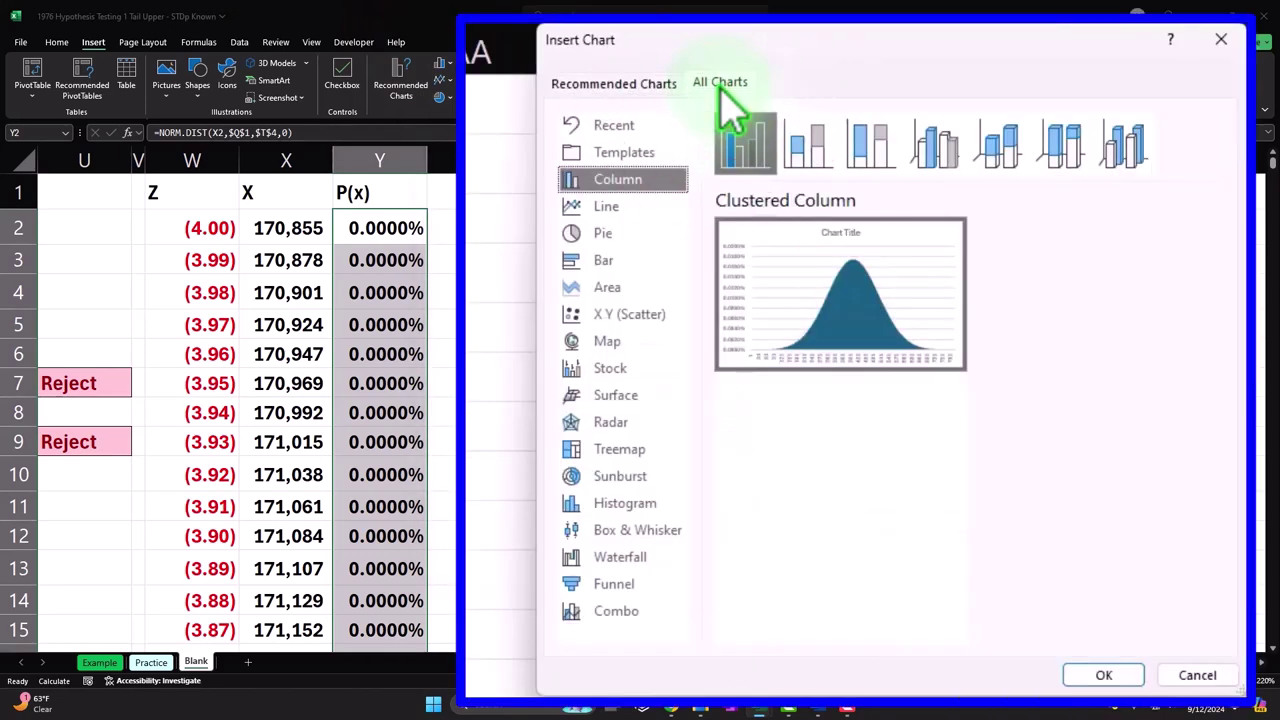
click(612, 290)
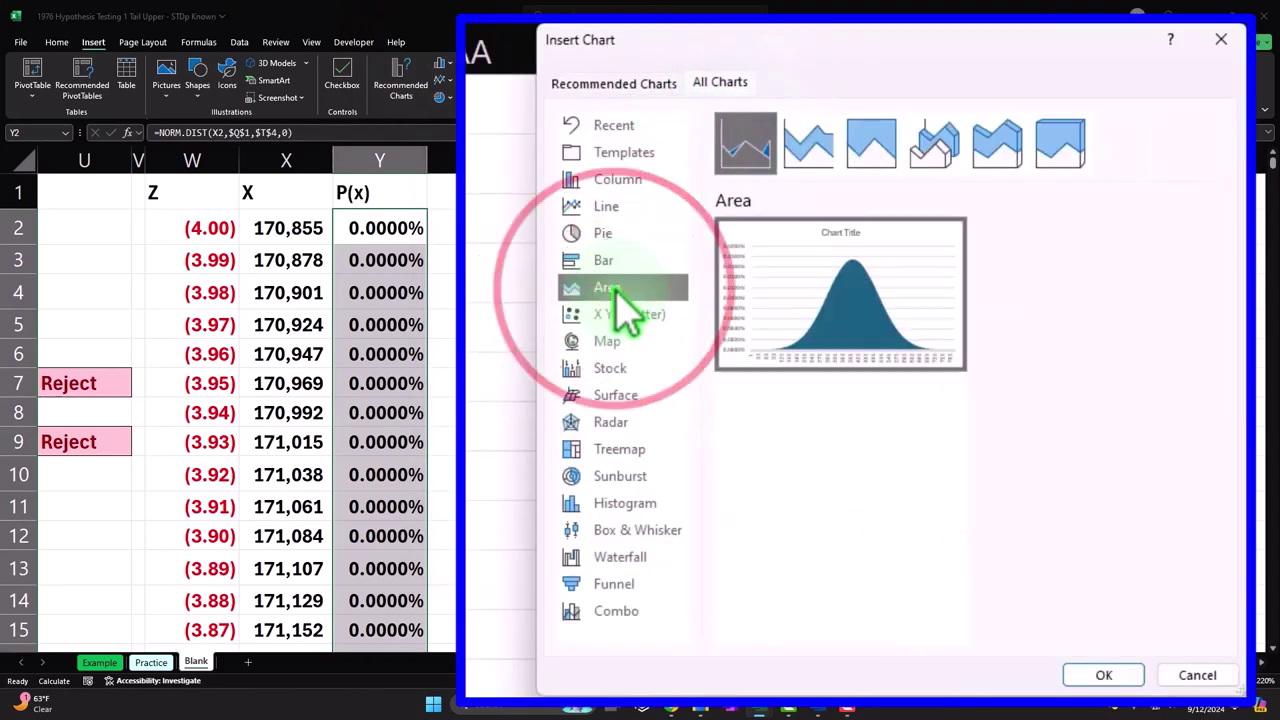
double_click(857, 255)
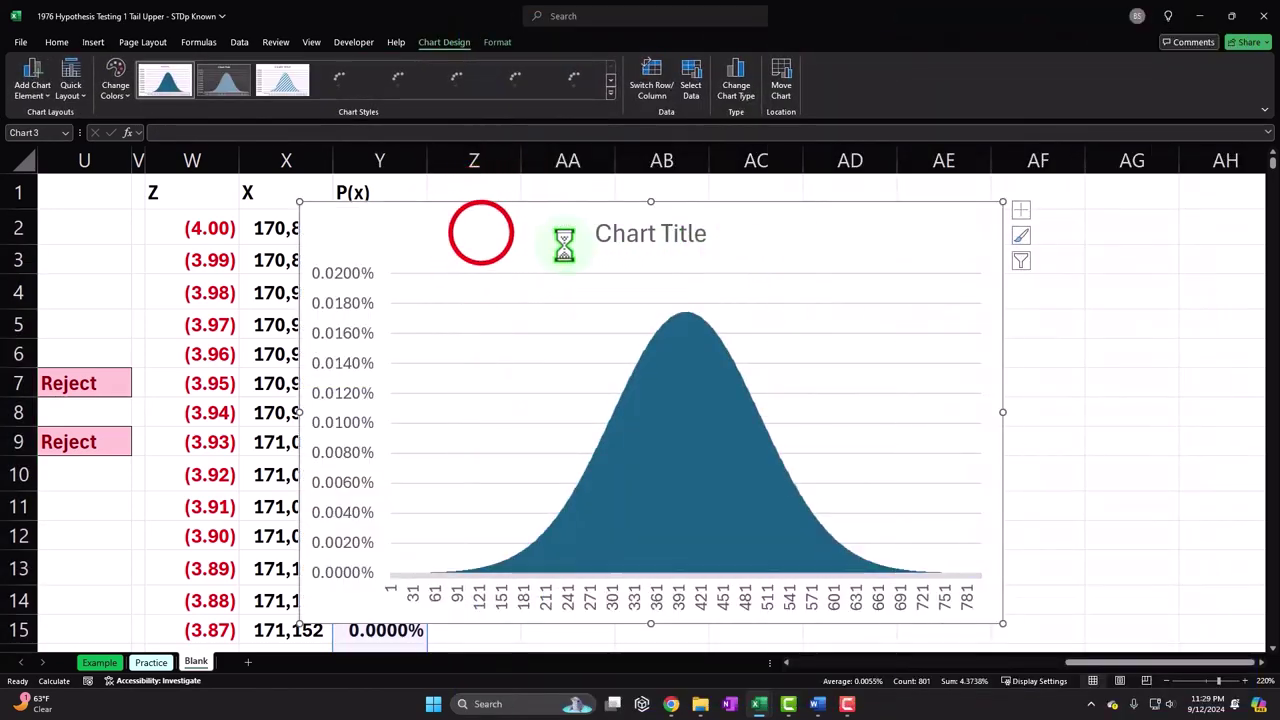
Position and resize the area chart and delete its title
drag(564, 244, 751, 231)
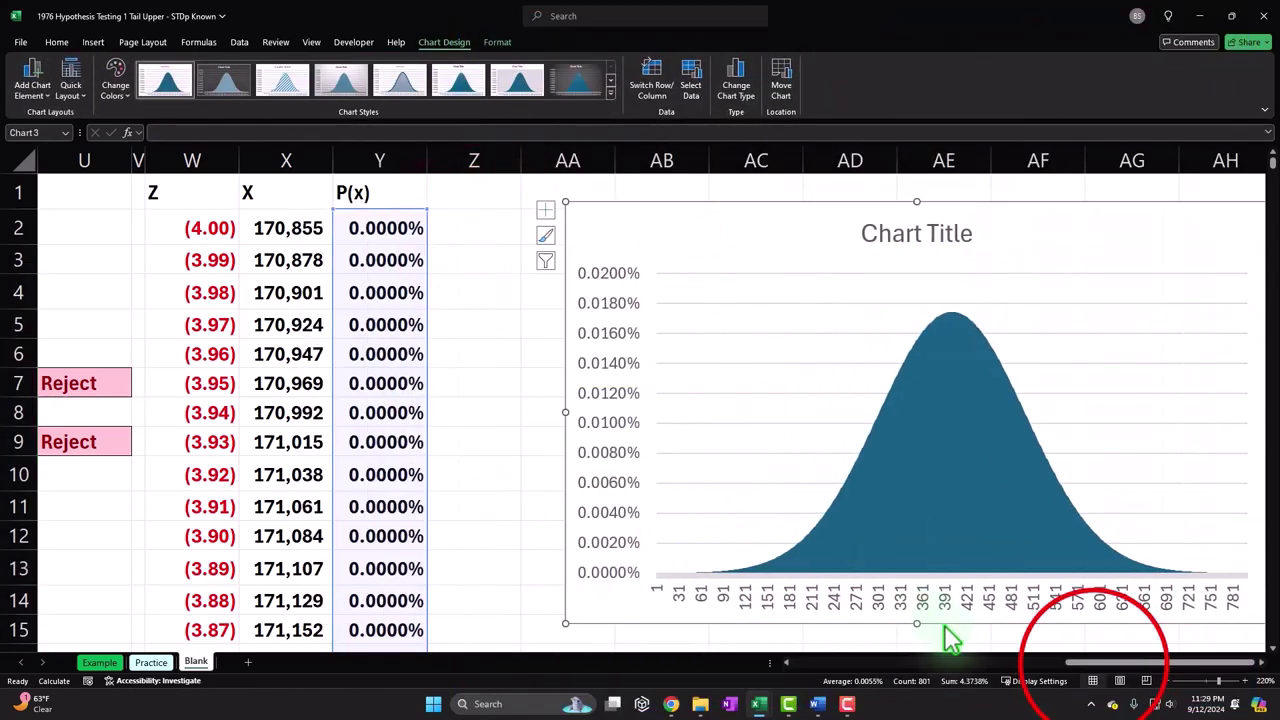
drag(1097, 668, 1103, 668)
click(902, 235)
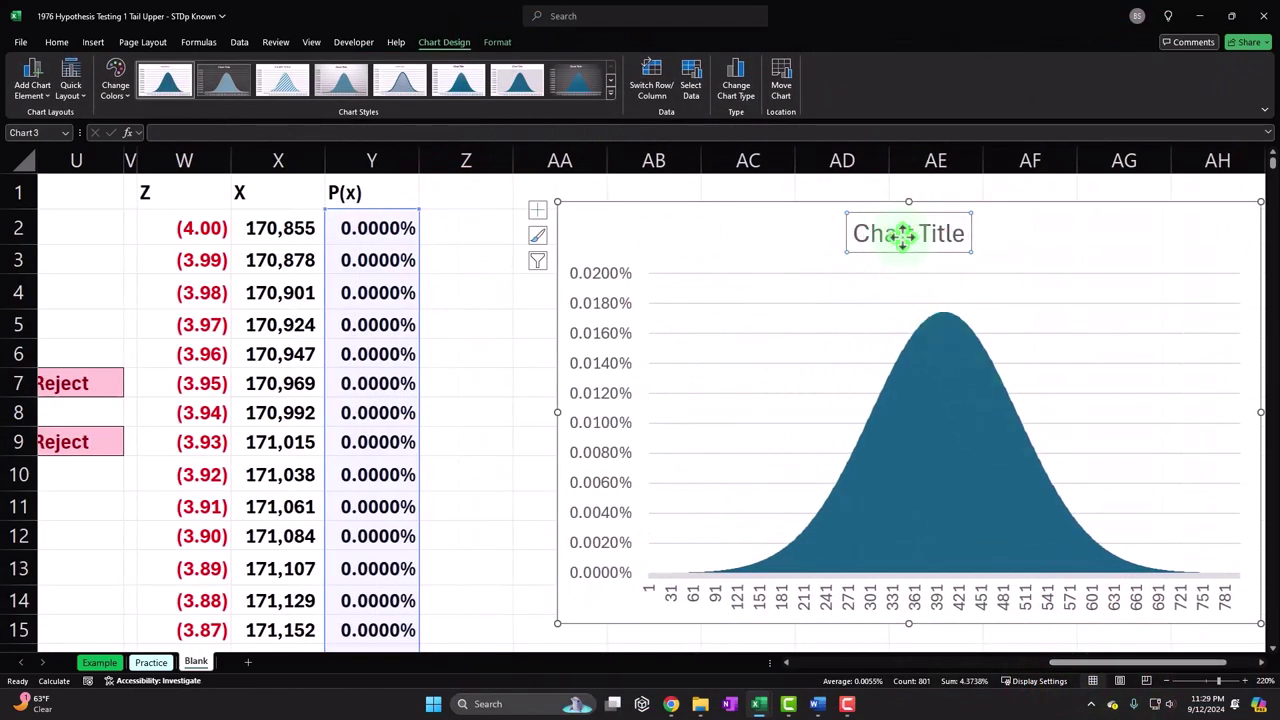
key(Delete)
Set the chart's horizontal axis labels to X2:X802
click(691, 75)
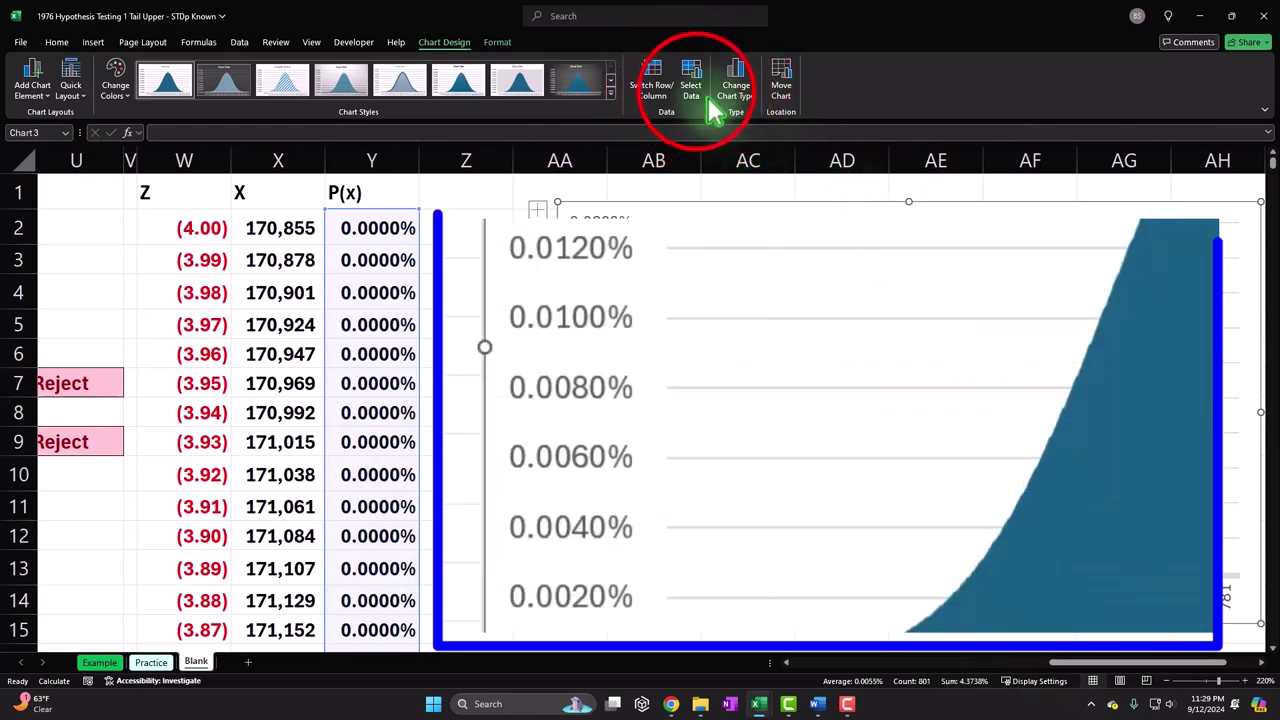
click(902, 430)
scroll(288, 232, up, 1)
click(288, 232)
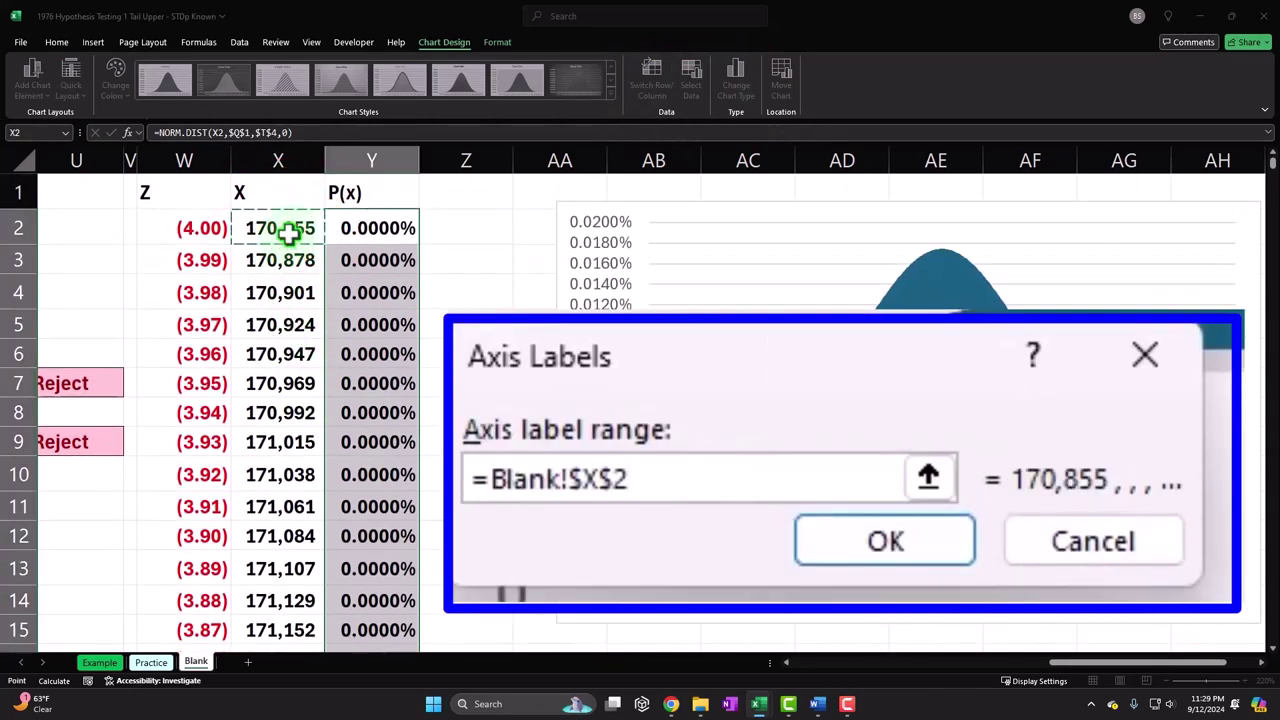
key(ctrl+shift+Down)
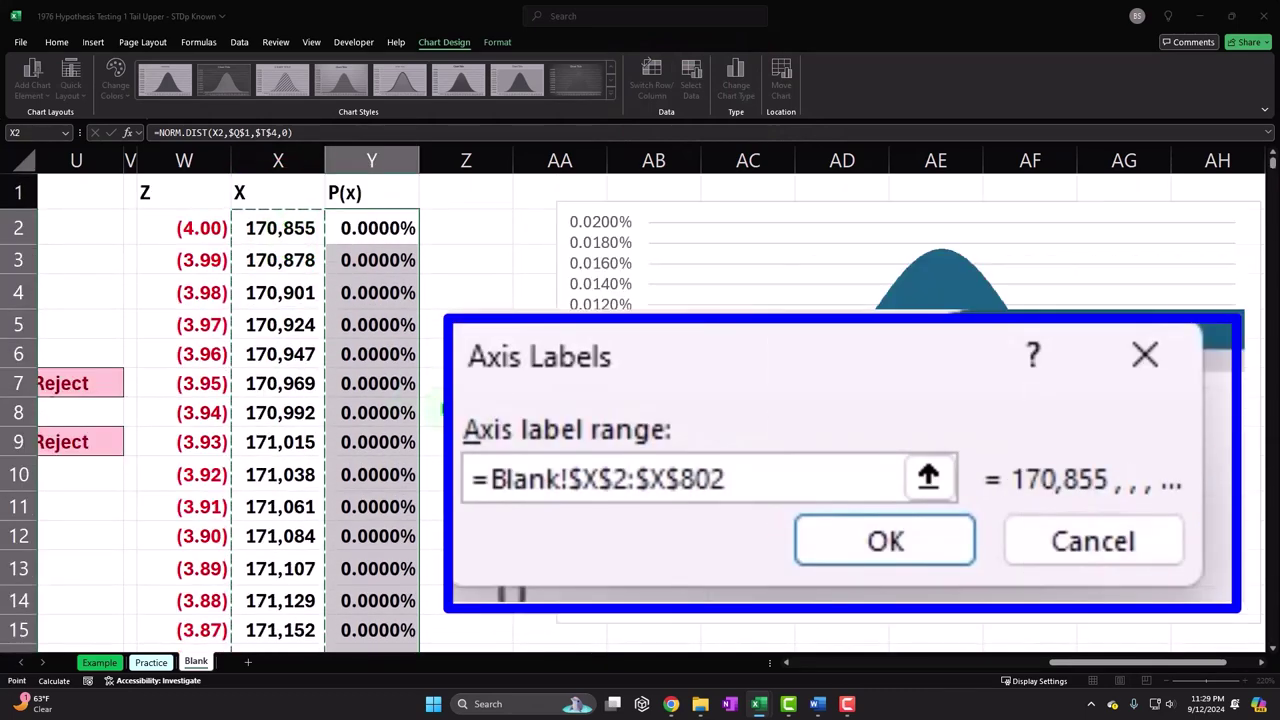
click(928, 478)
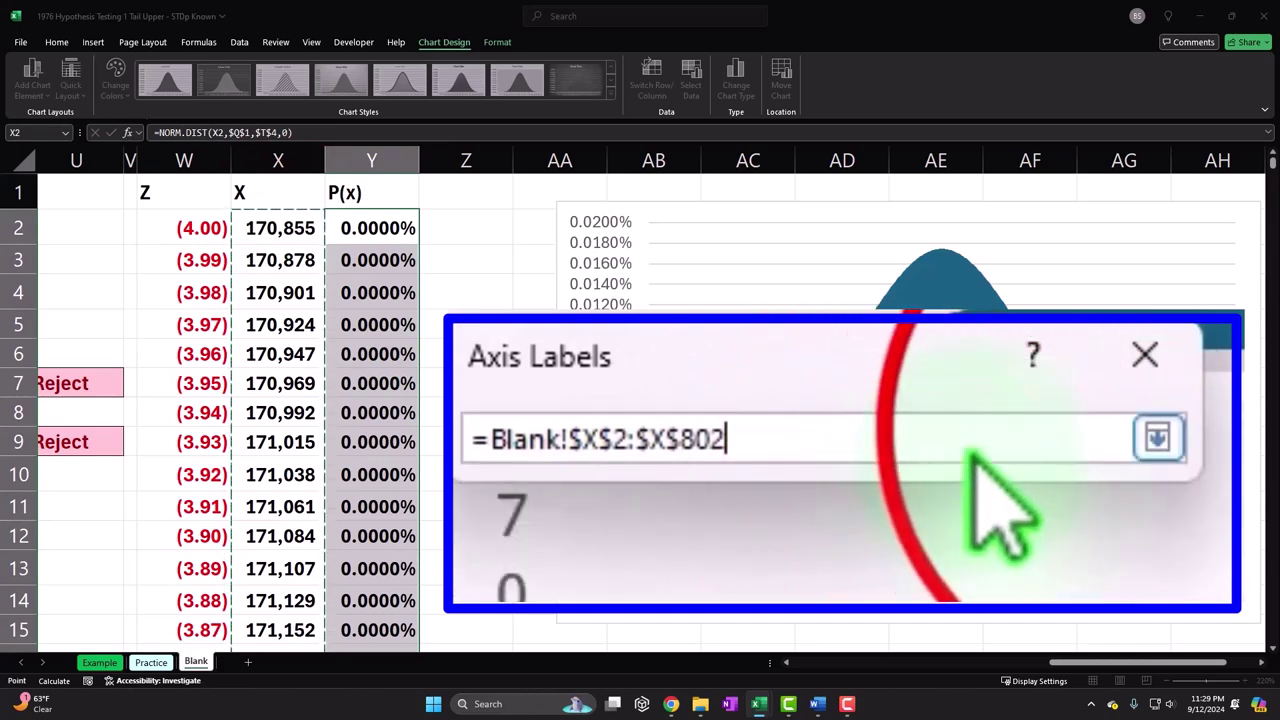
click(1156, 436)
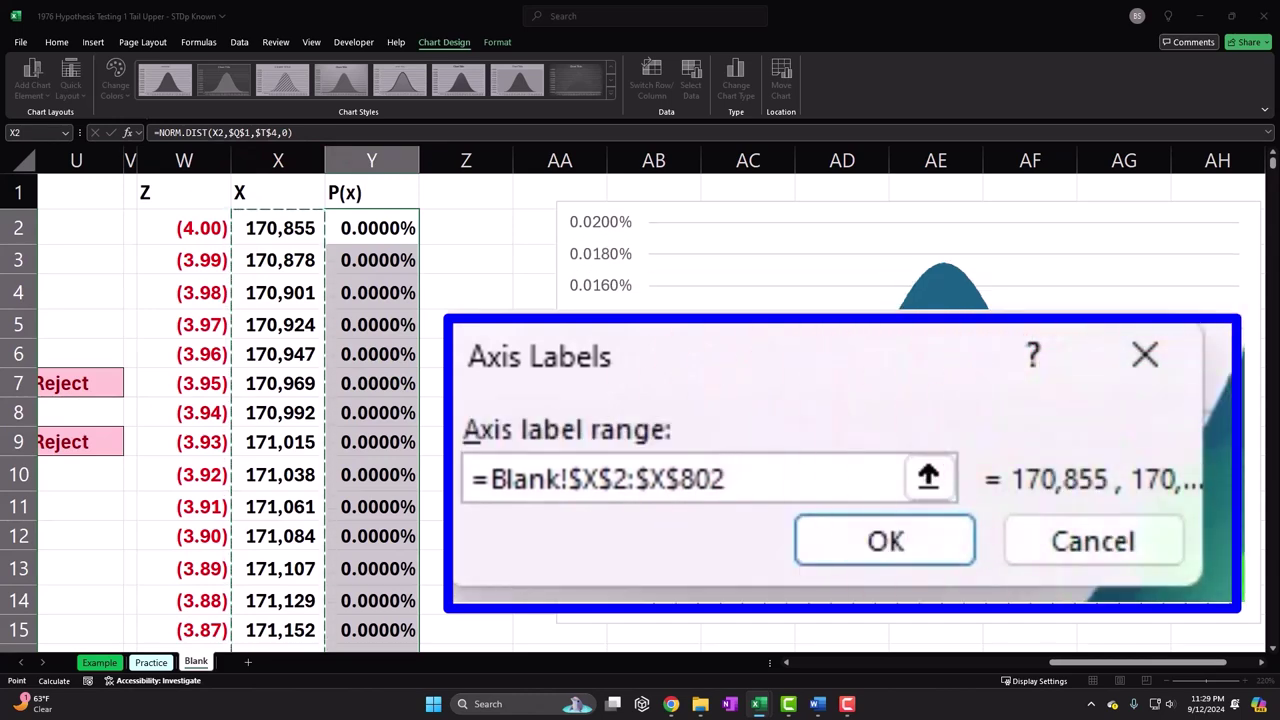
click(750, 479)
click(845, 542)
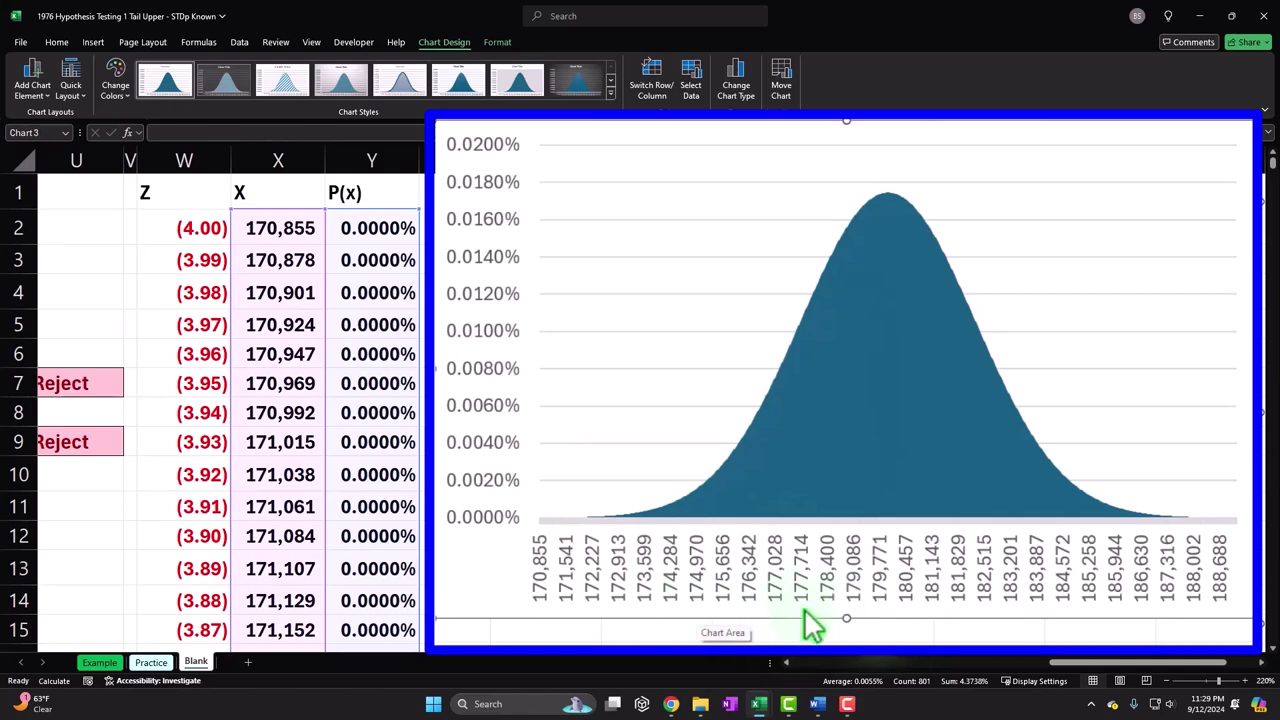
click(466, 474)
key(Left)
key(Left)
key(Left)
key(Left)
key(Left)
key(Left)
key(Left)
key(Left)
key(Left)
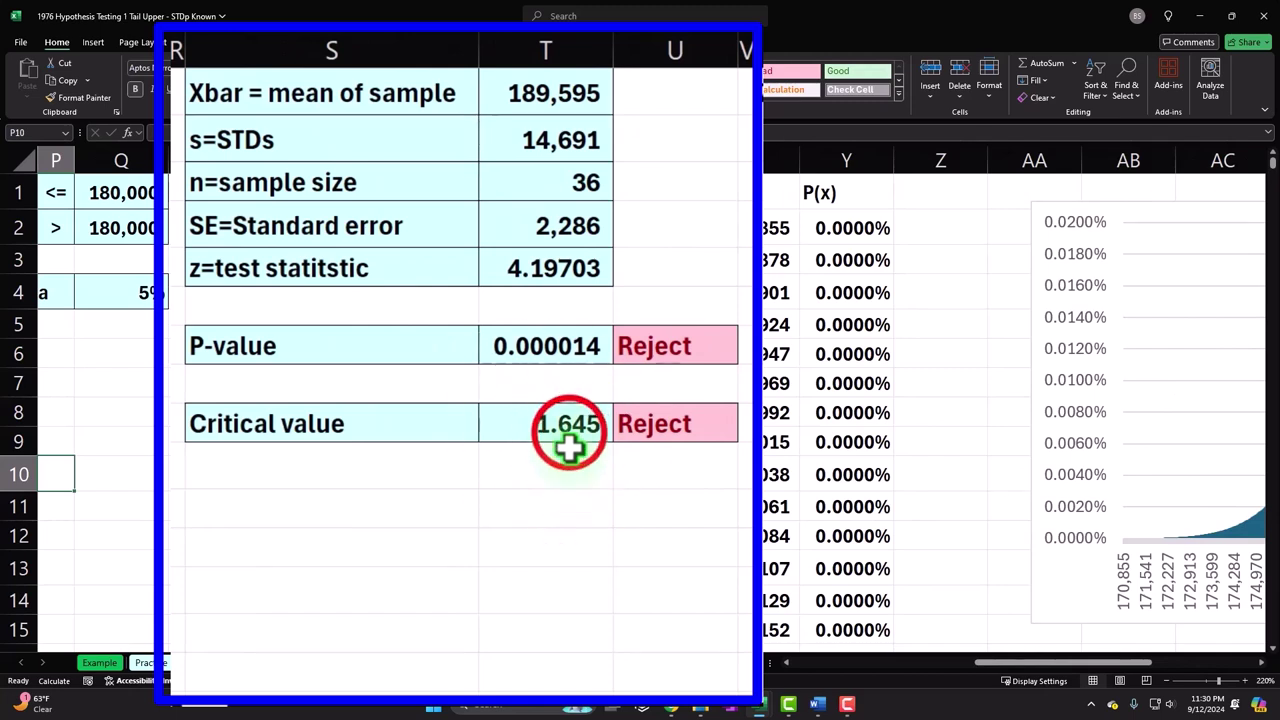
Enter a "z>" label formula in Z1 joined to the critical value T9
click(571, 445)
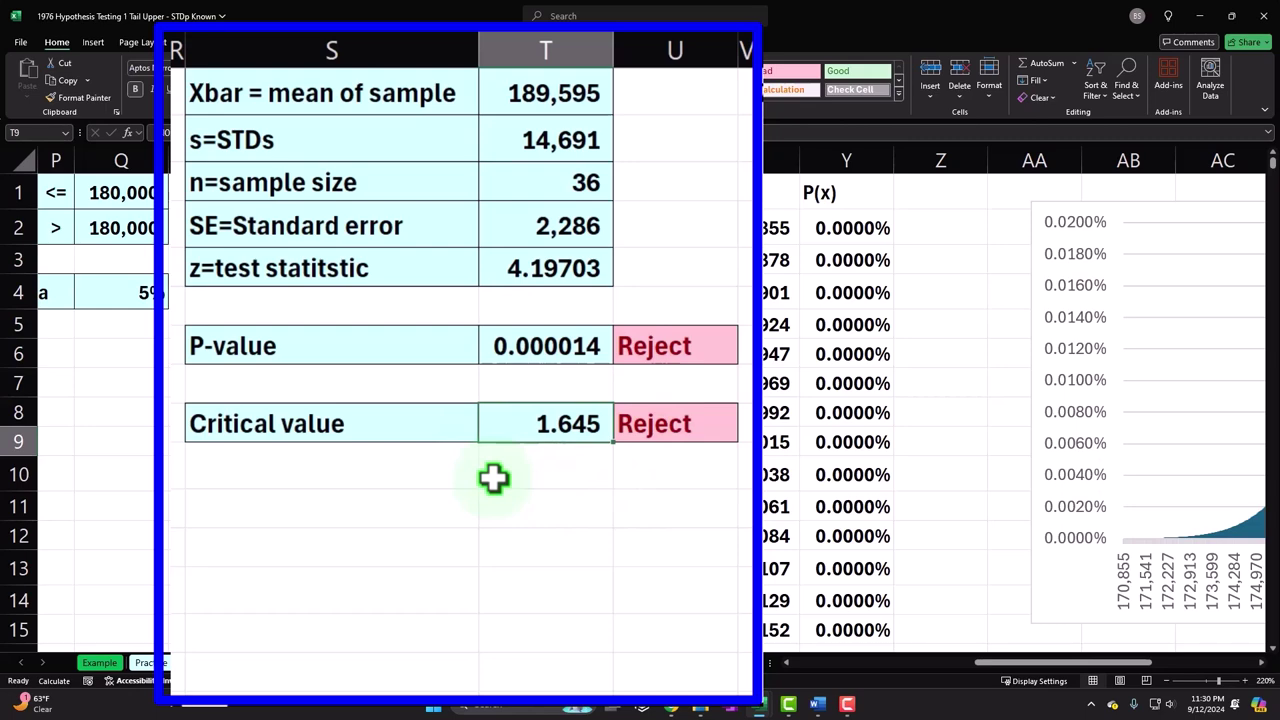
click(926, 198)
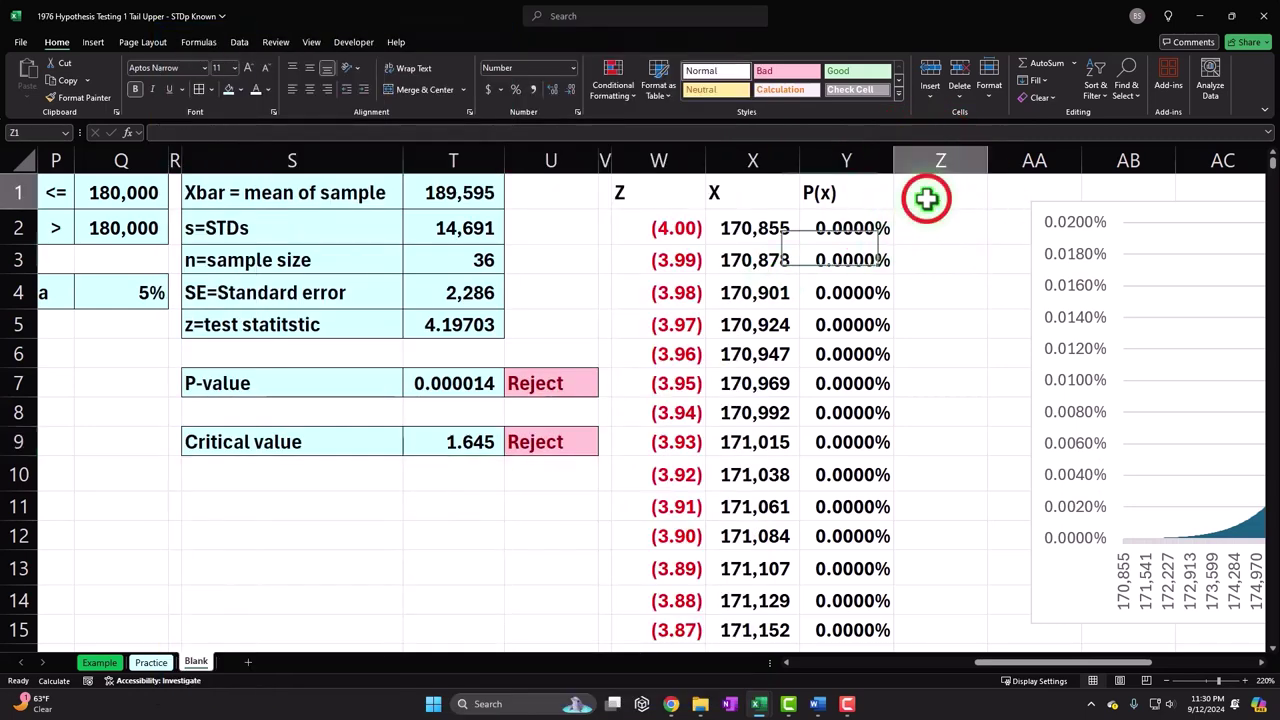
text(=)
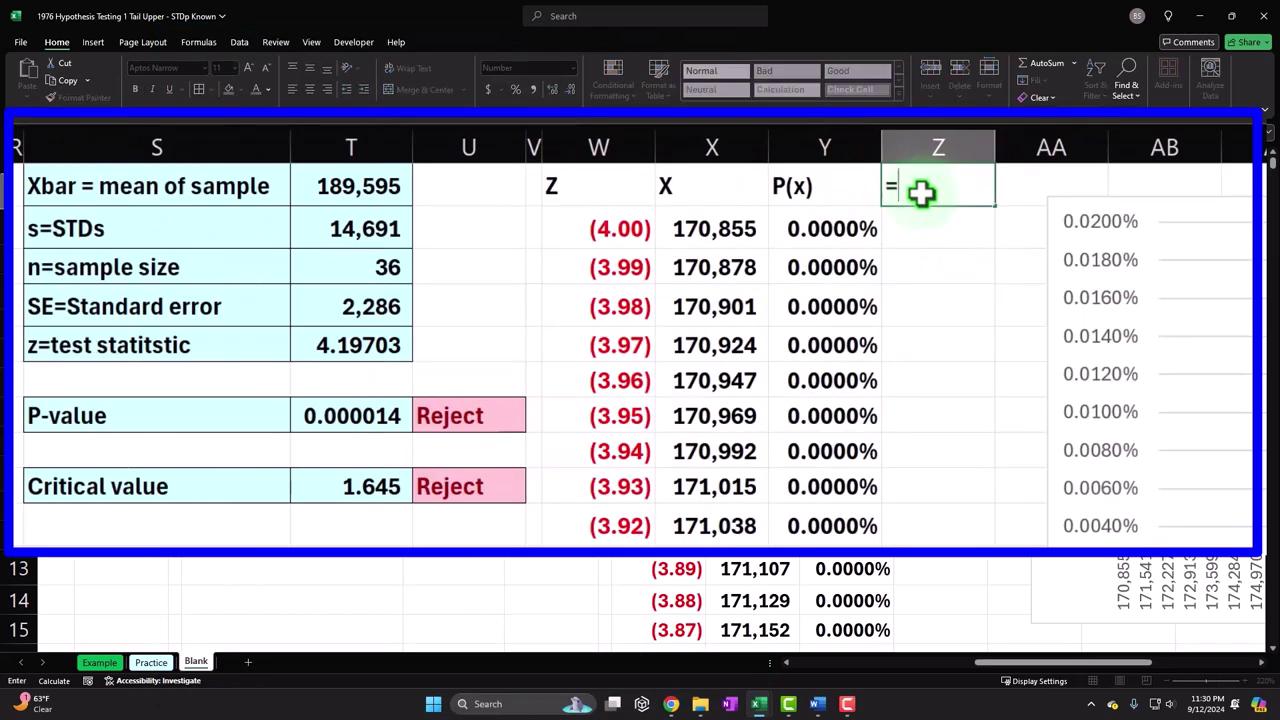
text(z)
key(Escape)
text(>)
click(365, 482)
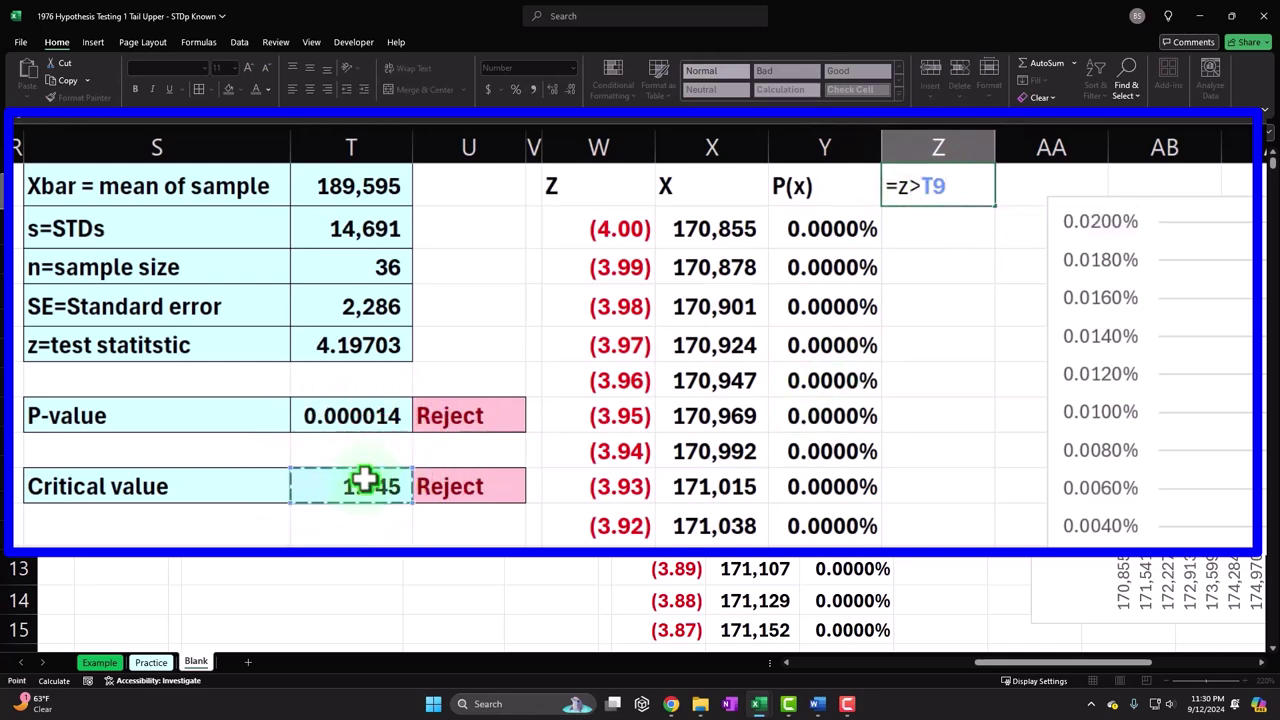
click(900, 184)
click(898, 184)
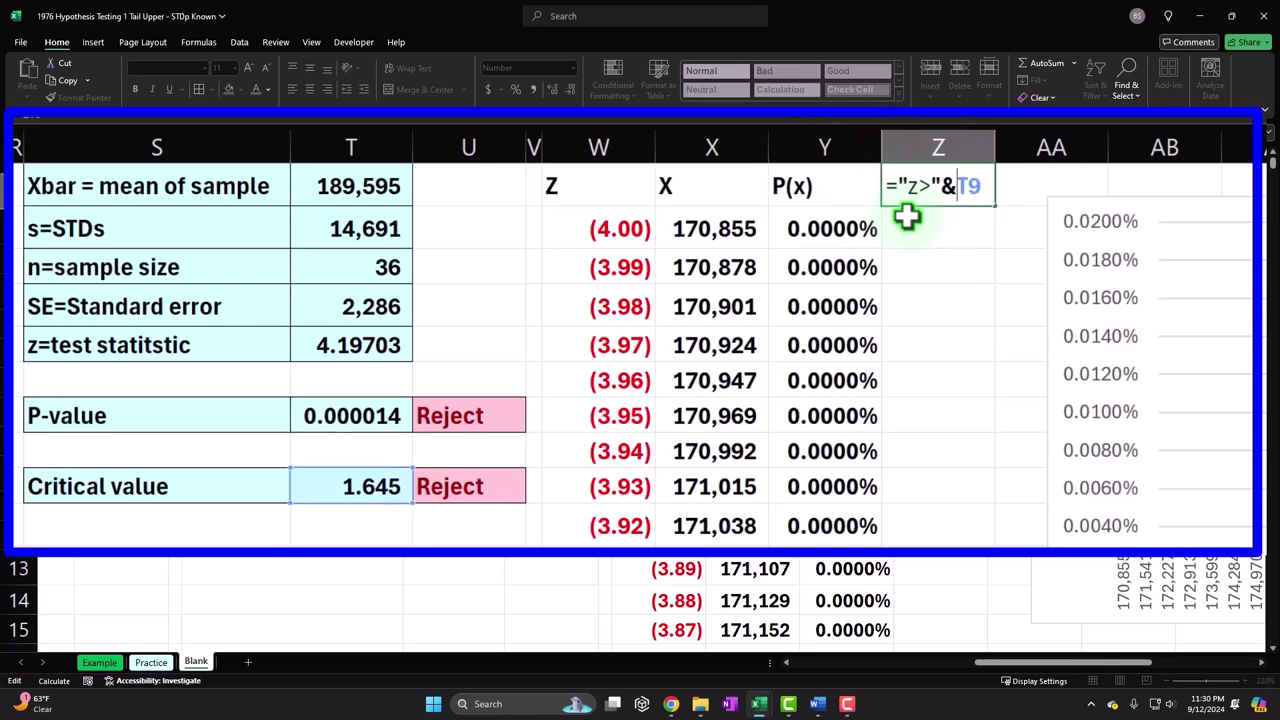
key(Return)
key(Up)
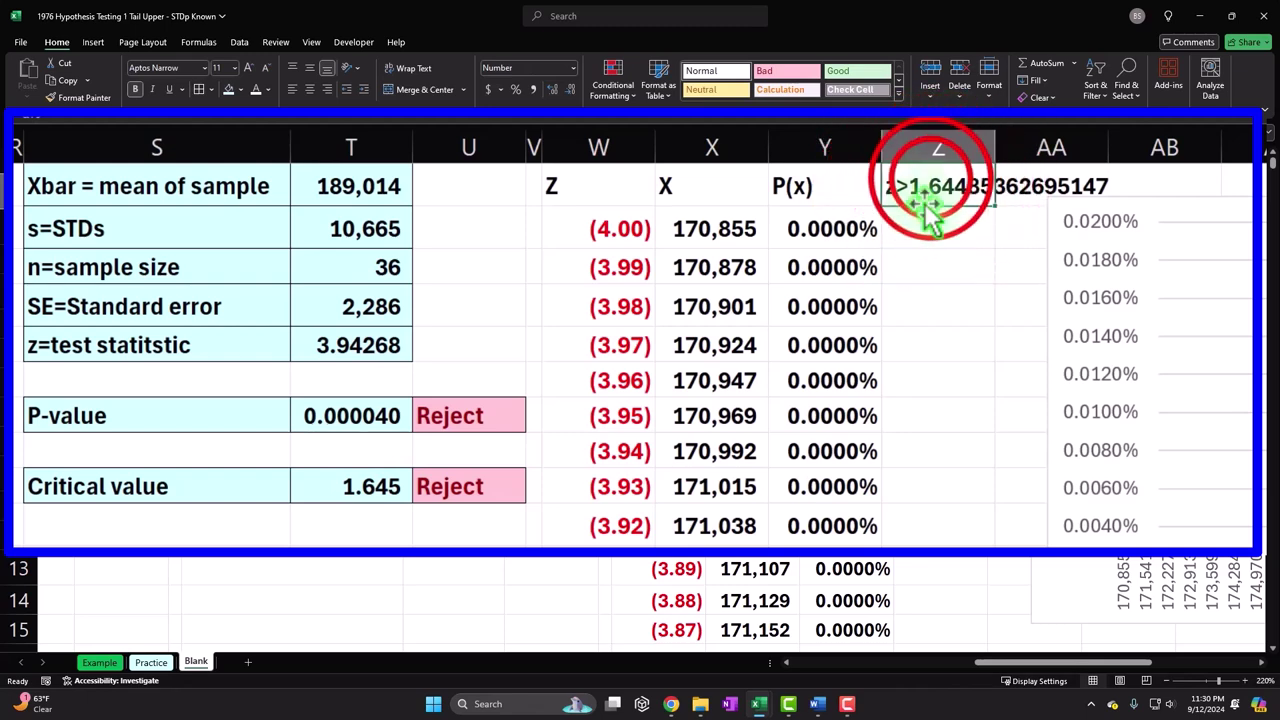
Wrap T9 in ROUND(T9,3) so Z1 reads z>1.645
double_click(930, 185)
click(950, 186)
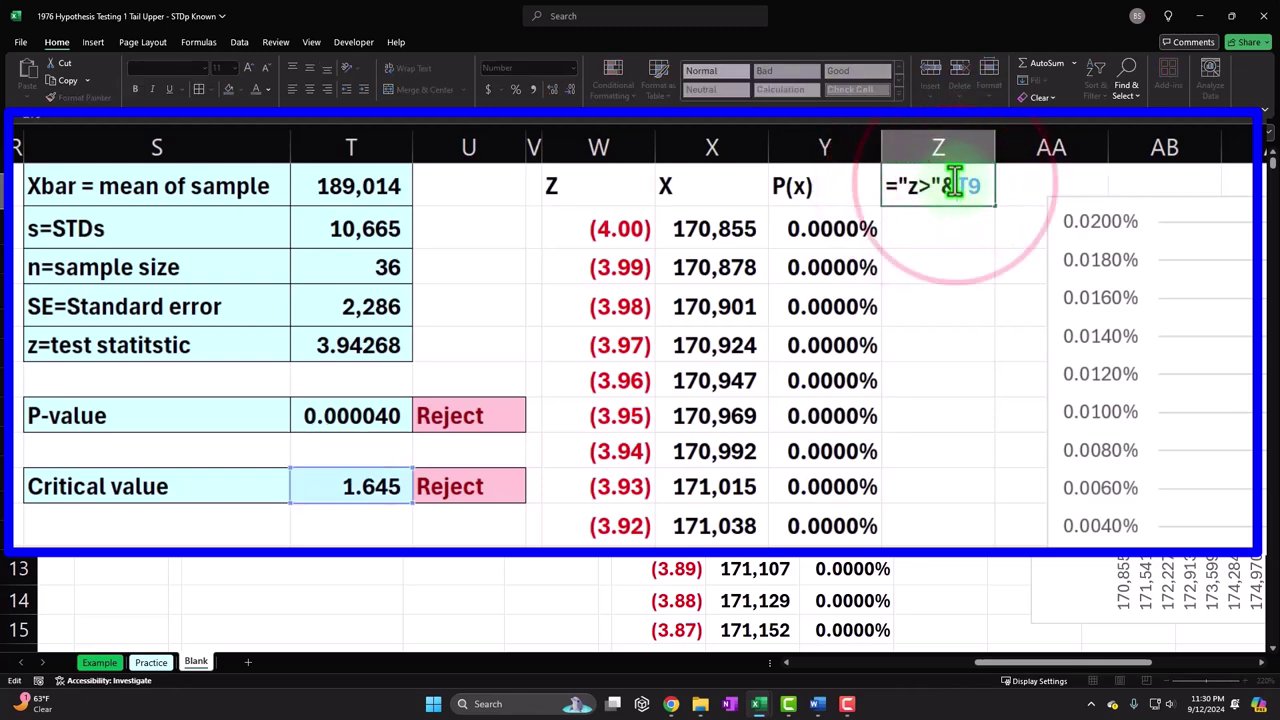
text(Round)
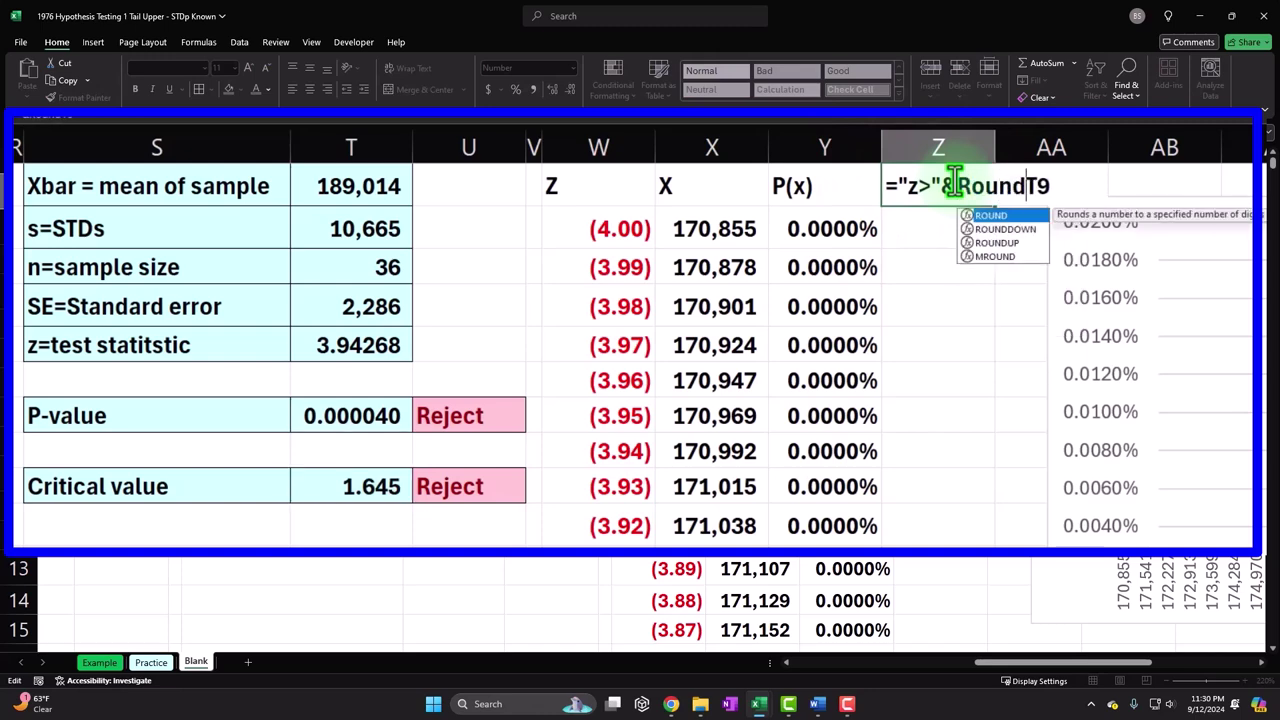
key(Tab)
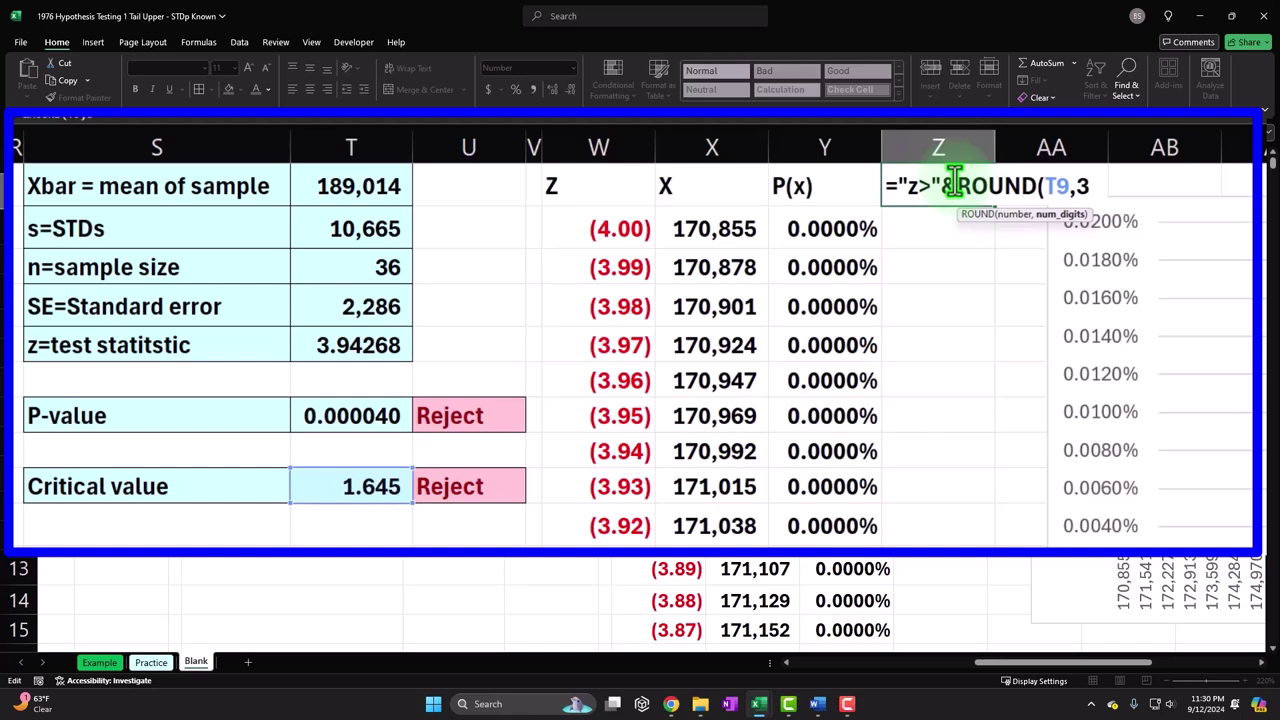
key(Return)
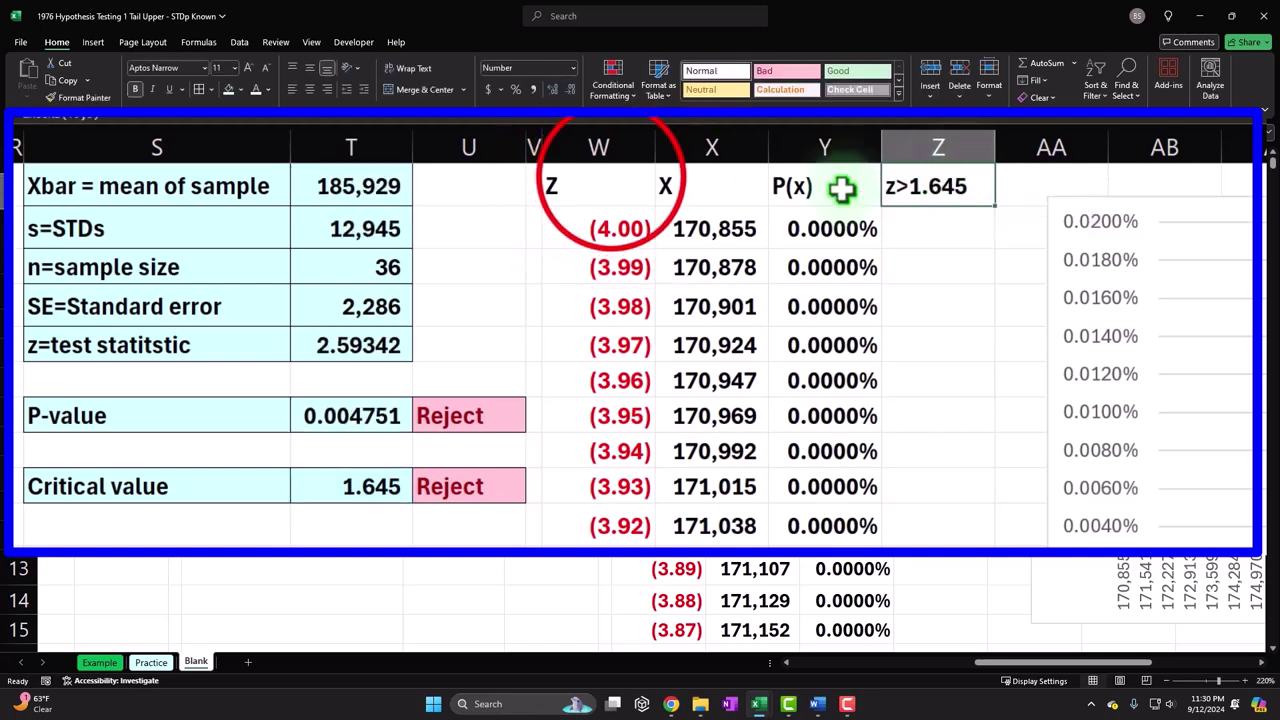
Give the W1:Z1 headers a black fill and centre them
drag(640, 192, 944, 163)
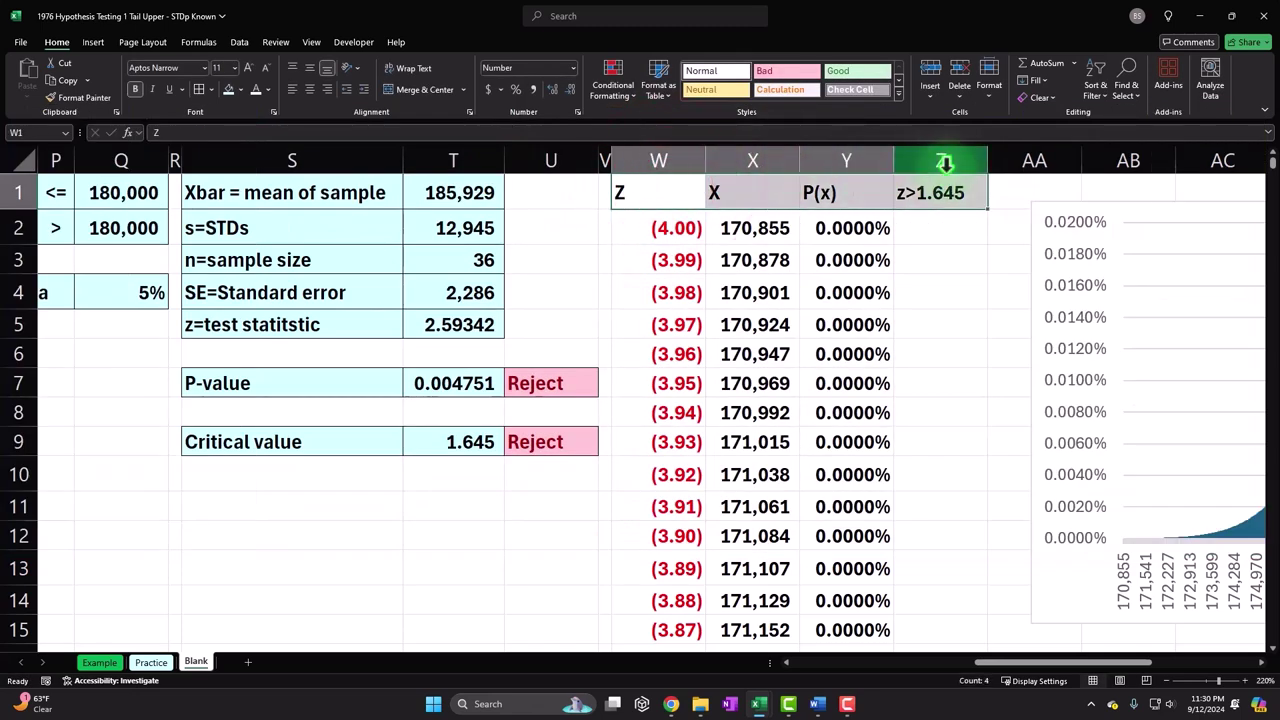
click(239, 89)
click(452, 238)
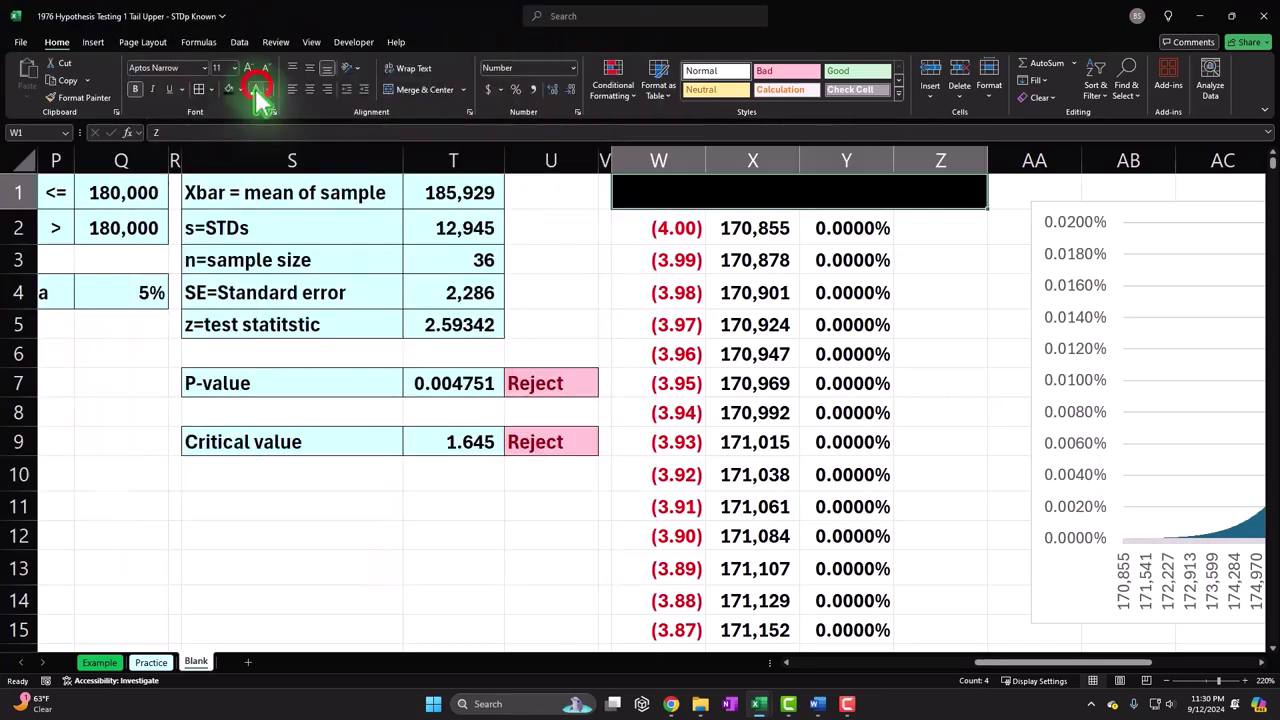
click(325, 88)
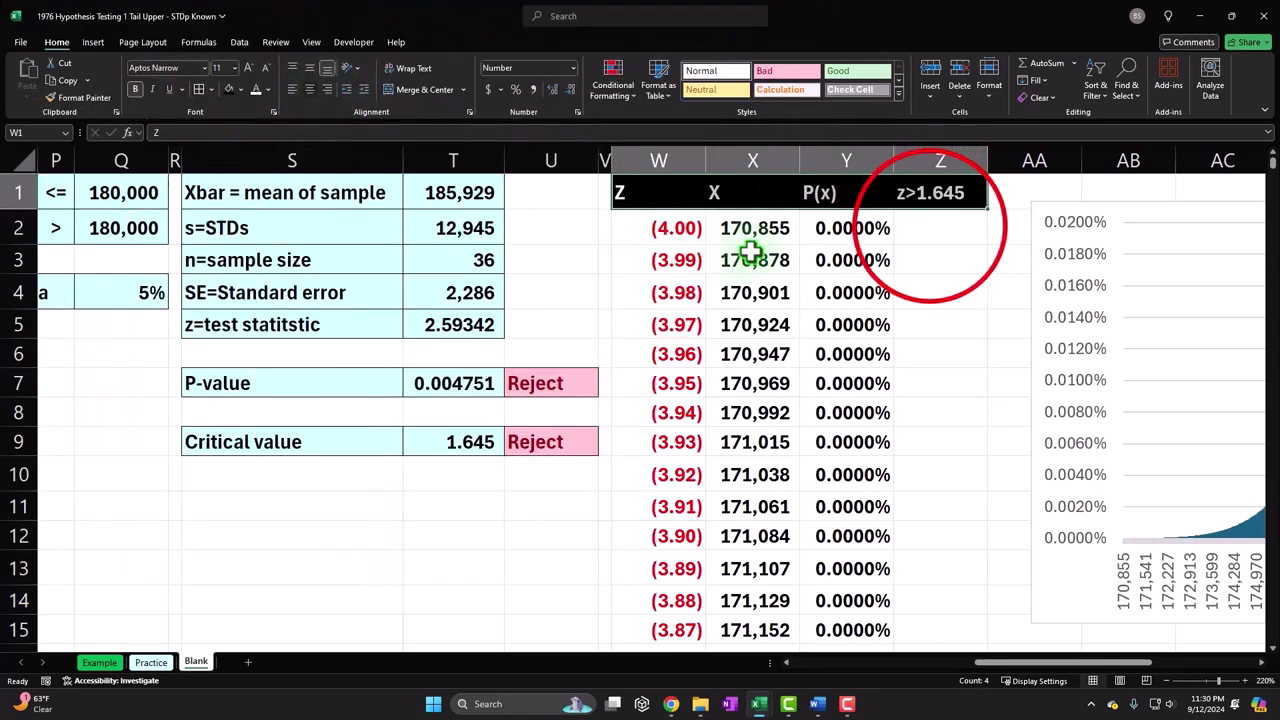
Begin an IF formula in Z2
click(914, 222)
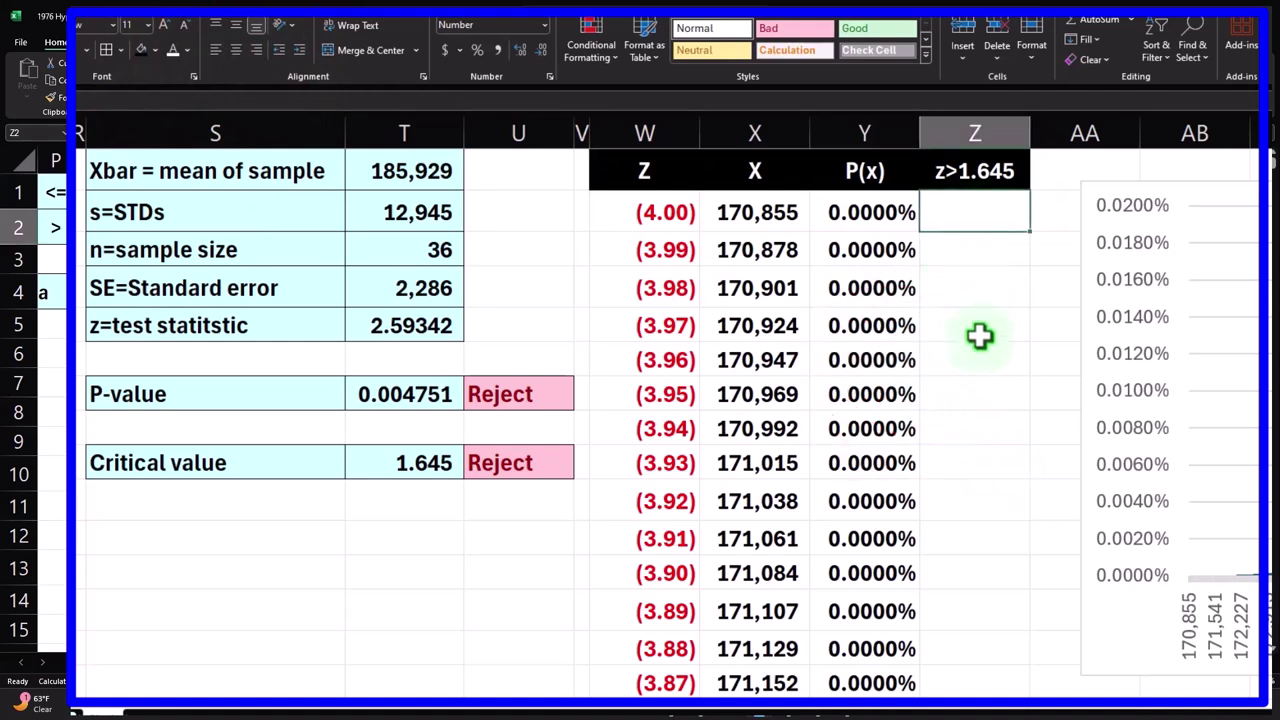
text(=if)
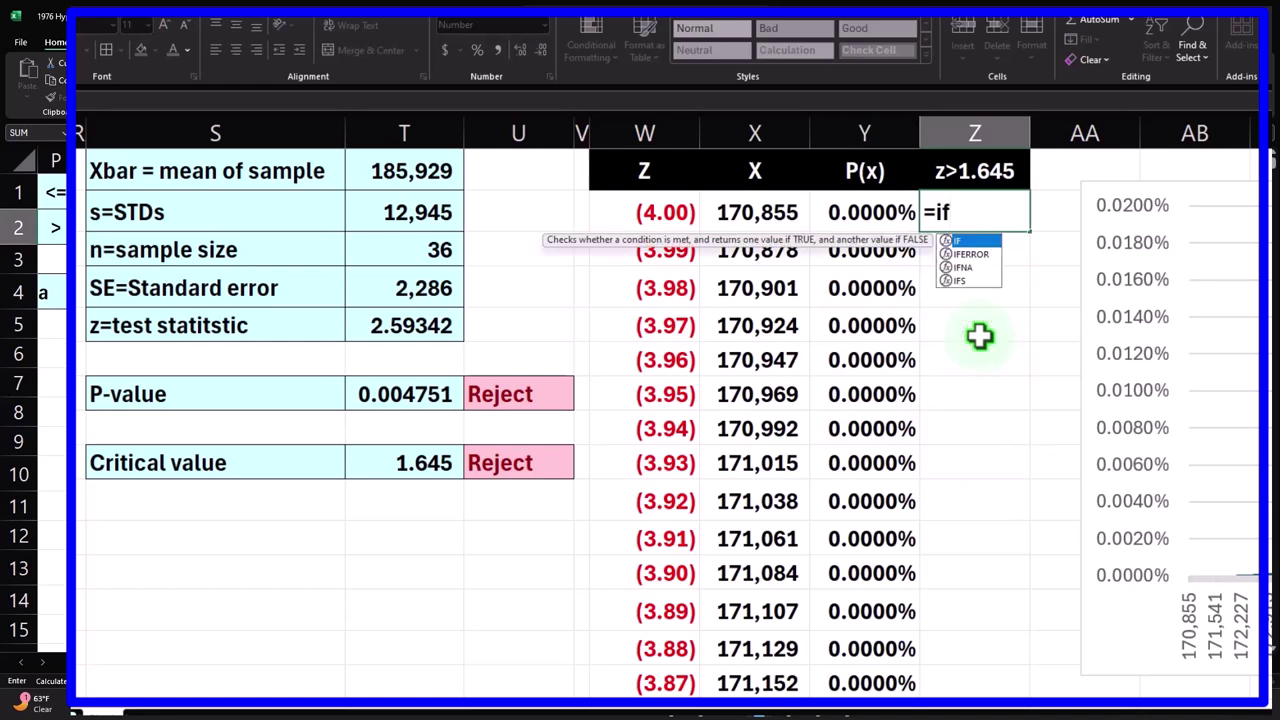
key(Tab)
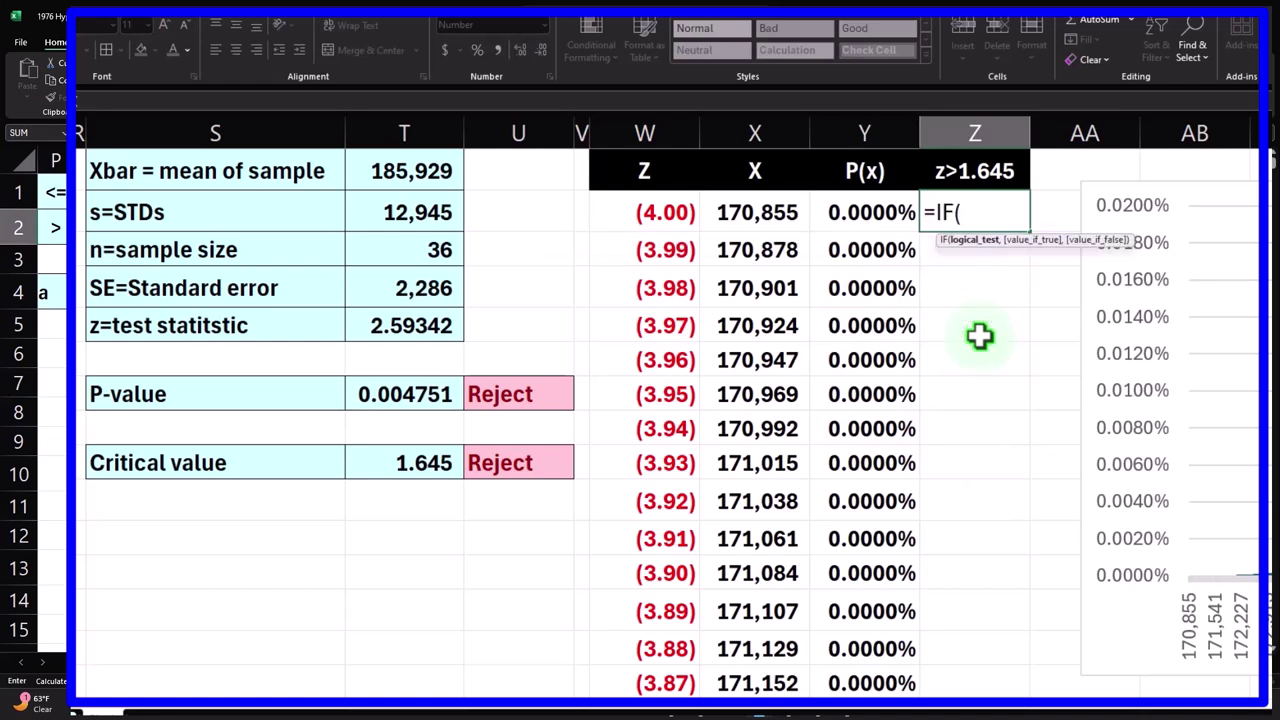
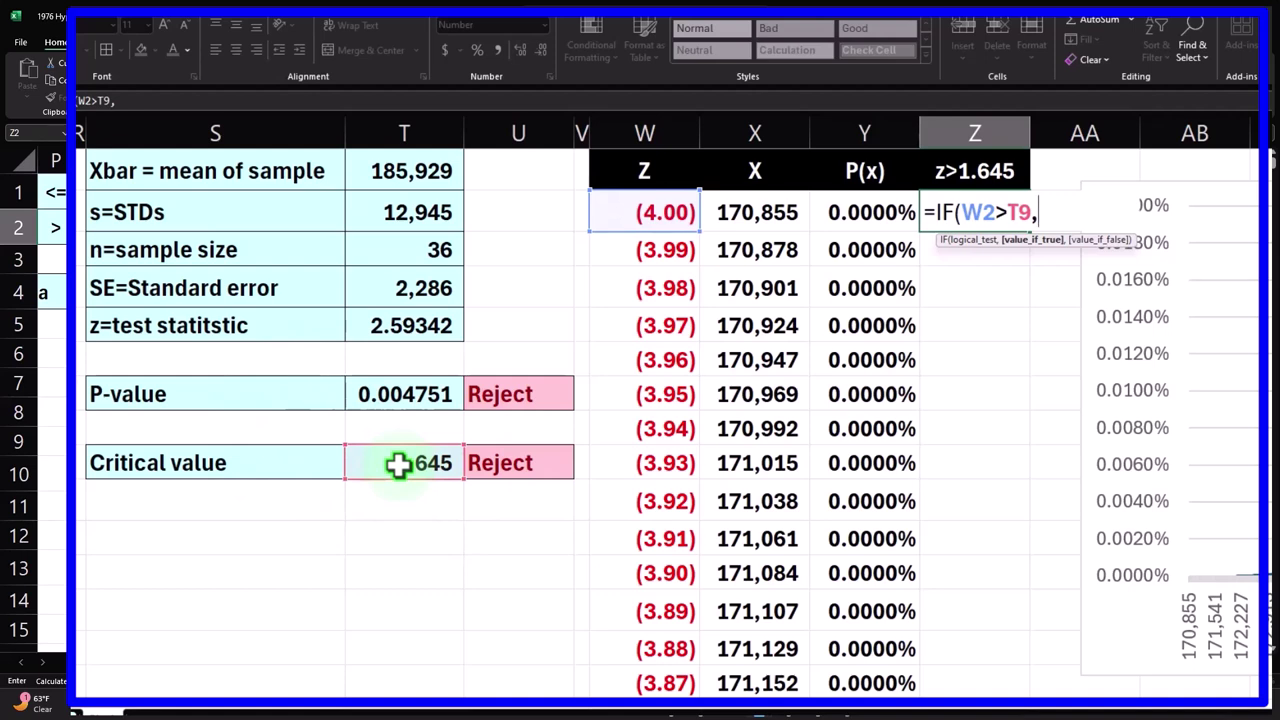
Enter =IF(W2>T9,Y2," ") in Z2, format it as Percent, and fill it down column Z
click(833, 209)
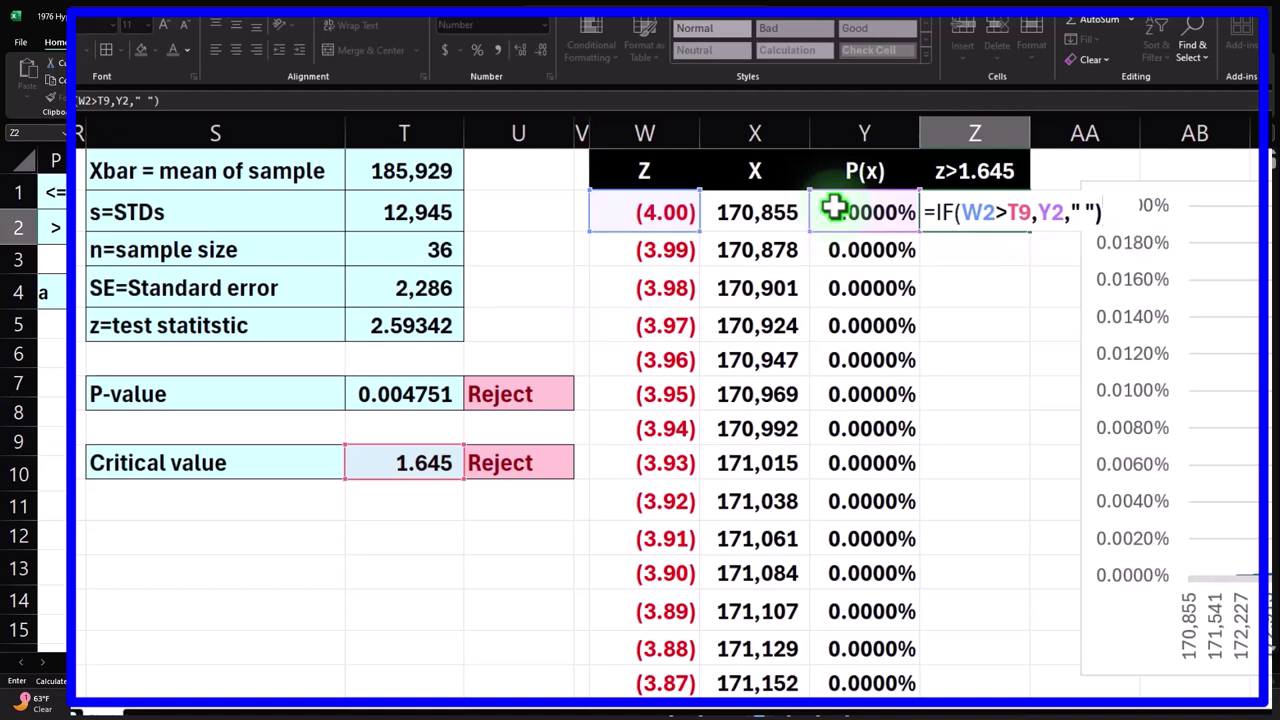
key(Return)
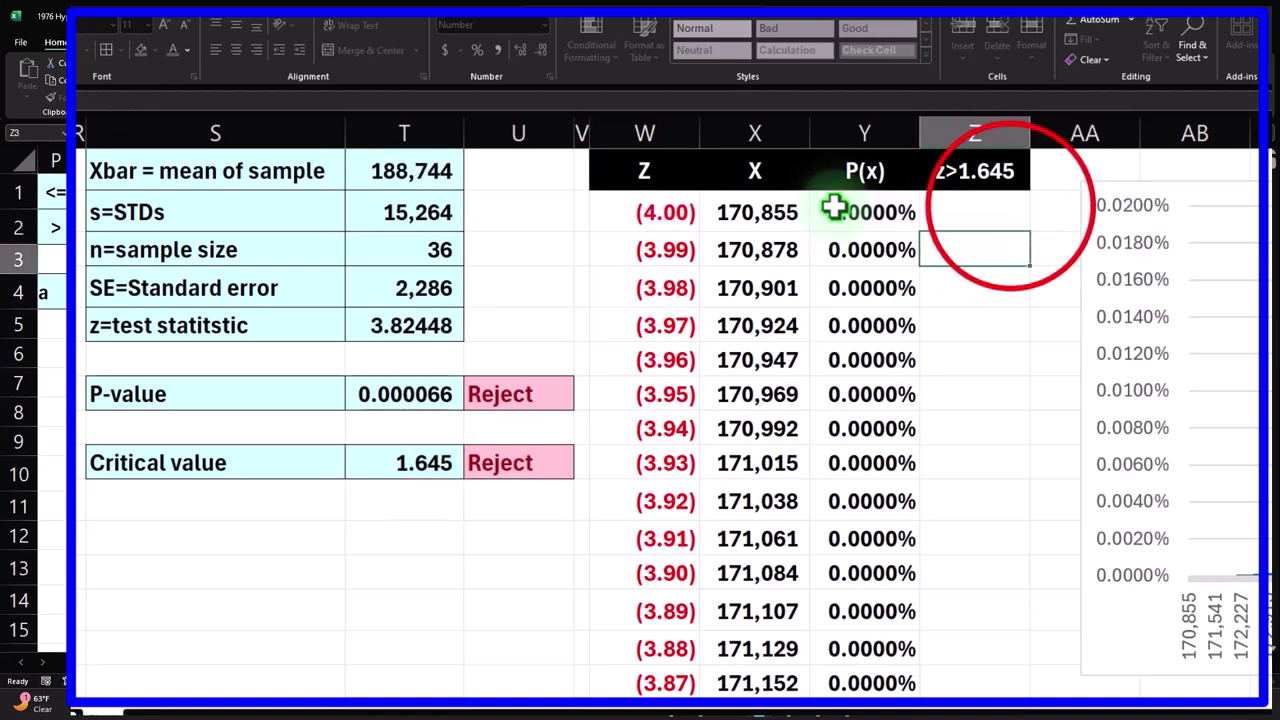
click(1011, 206)
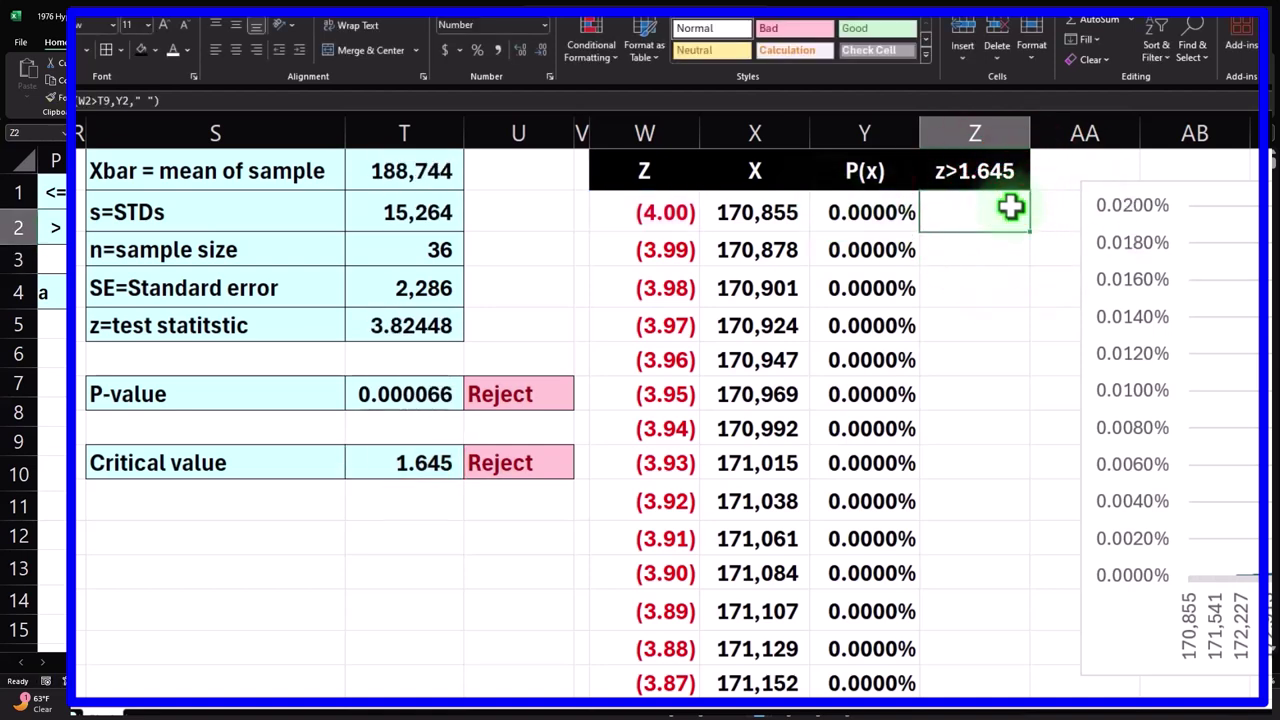
click(480, 52)
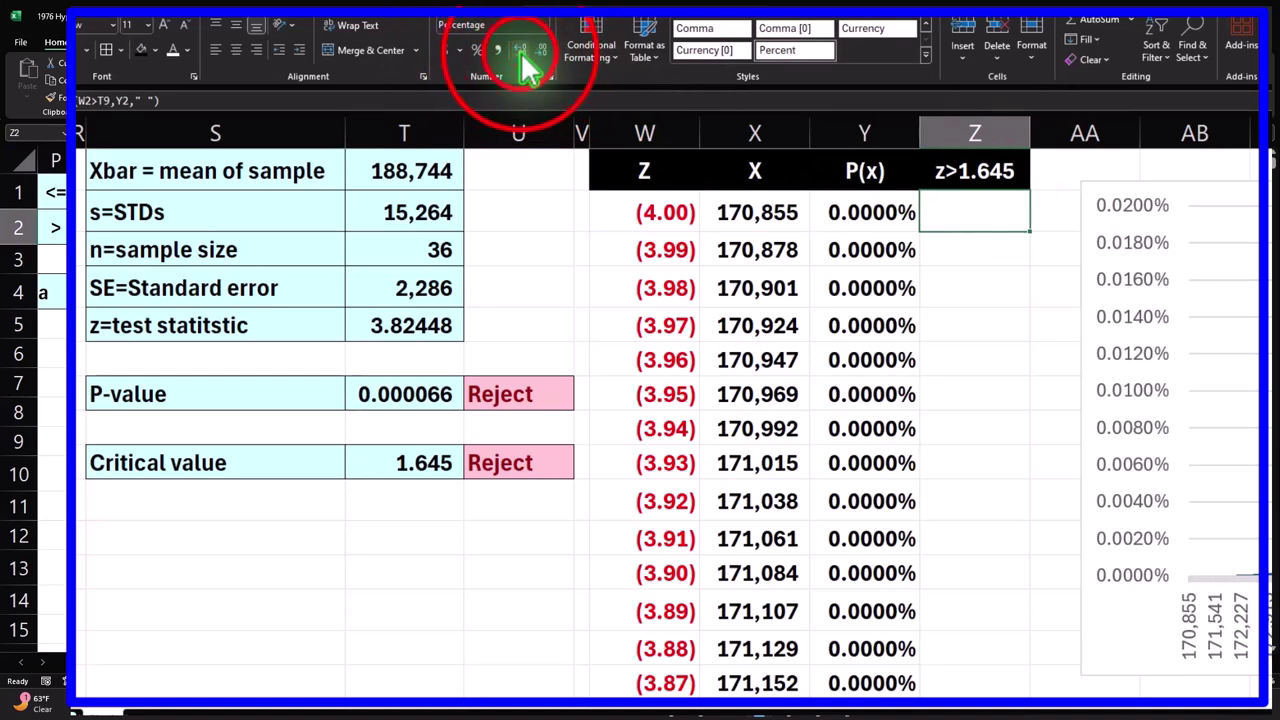
double_click(1029, 232)
click(996, 288)
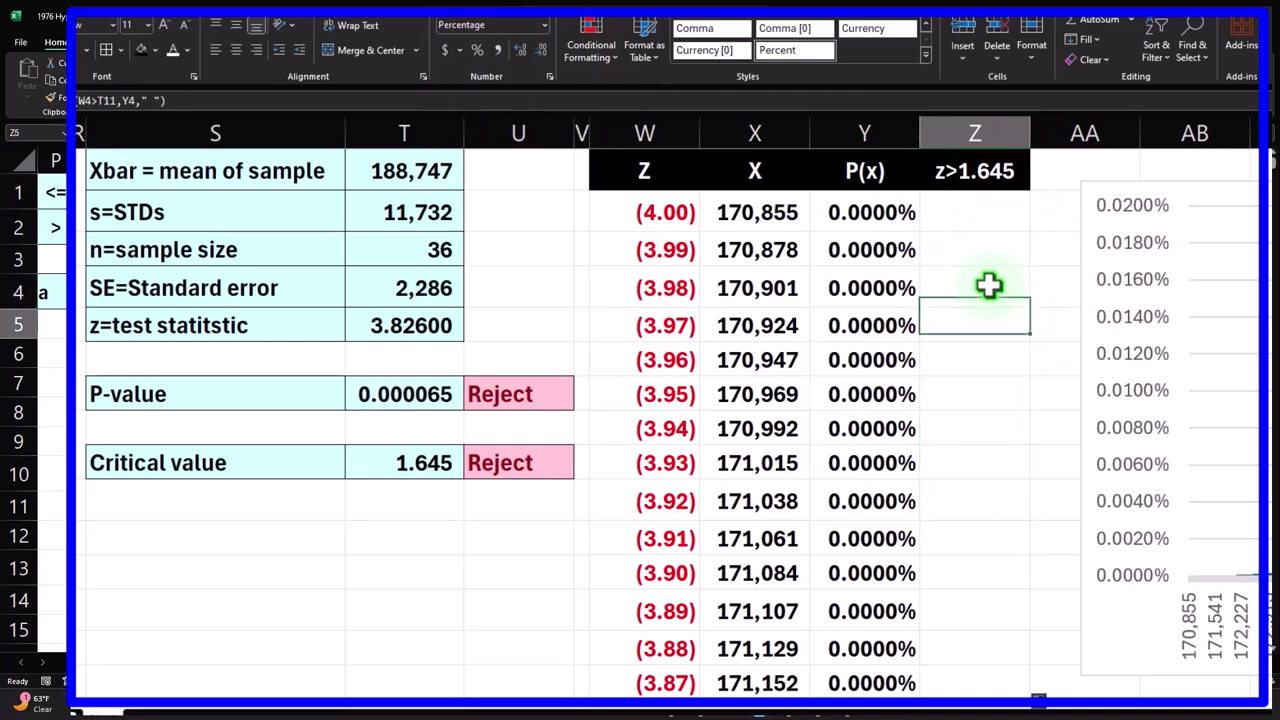
Lock the critical value as $T$9 in the Z2 formula and refill column Z
double_click(974, 215)
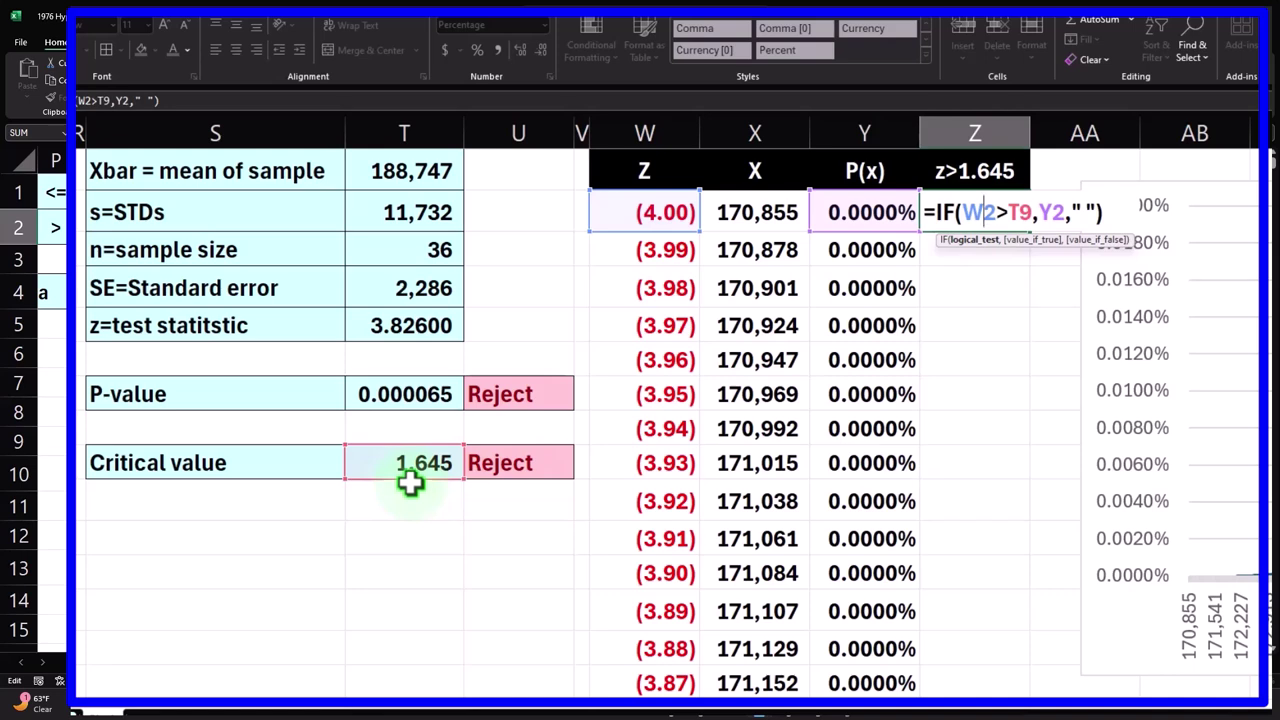
click(985, 213)
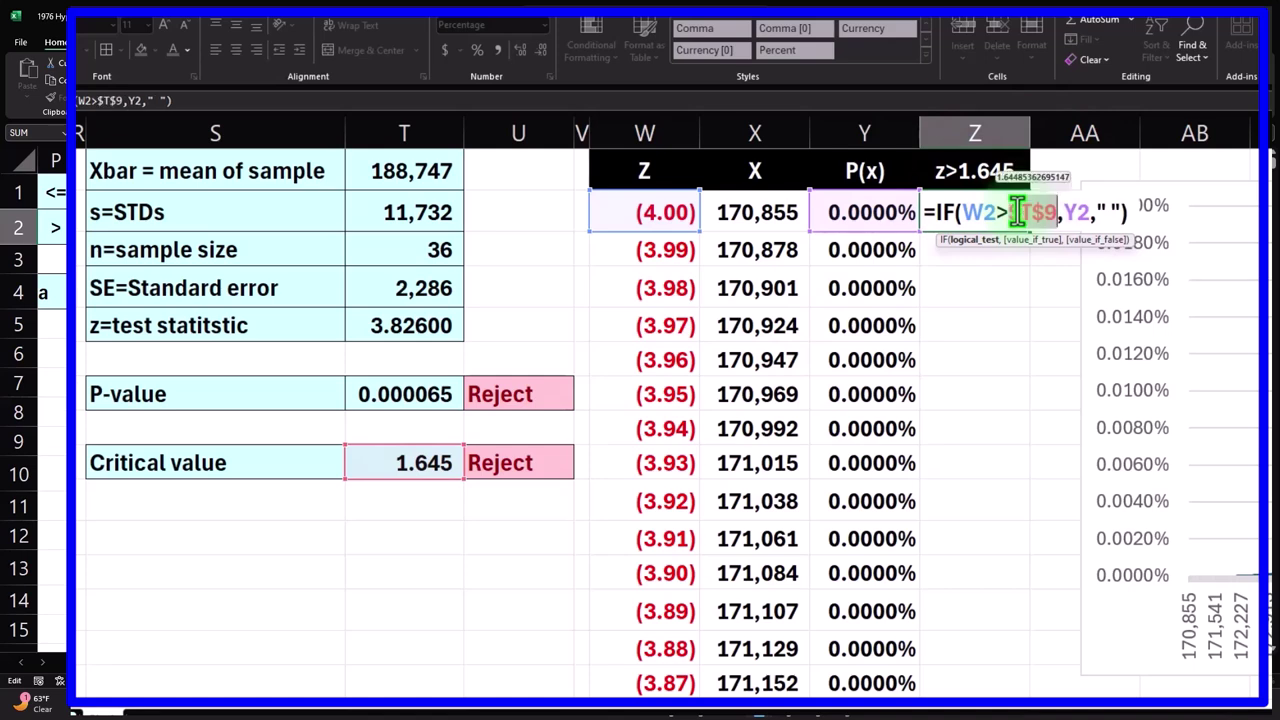
key(Return)
click(1014, 210)
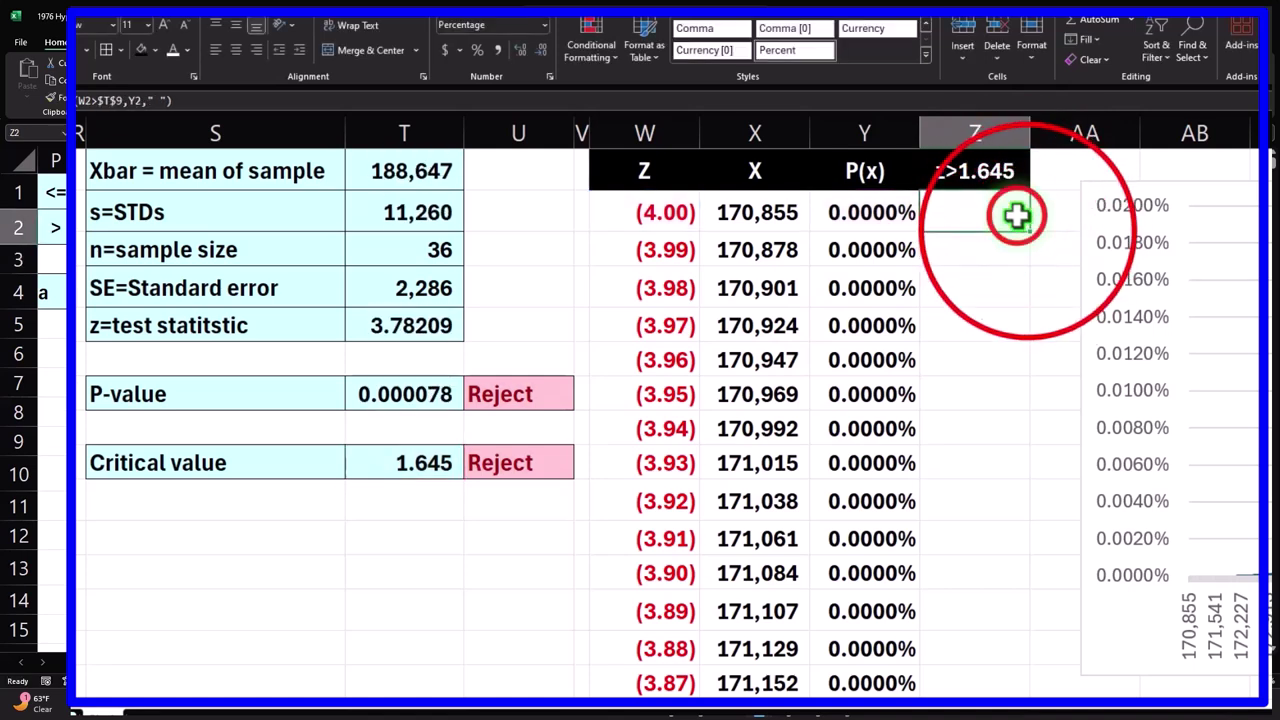
double_click(1029, 231)
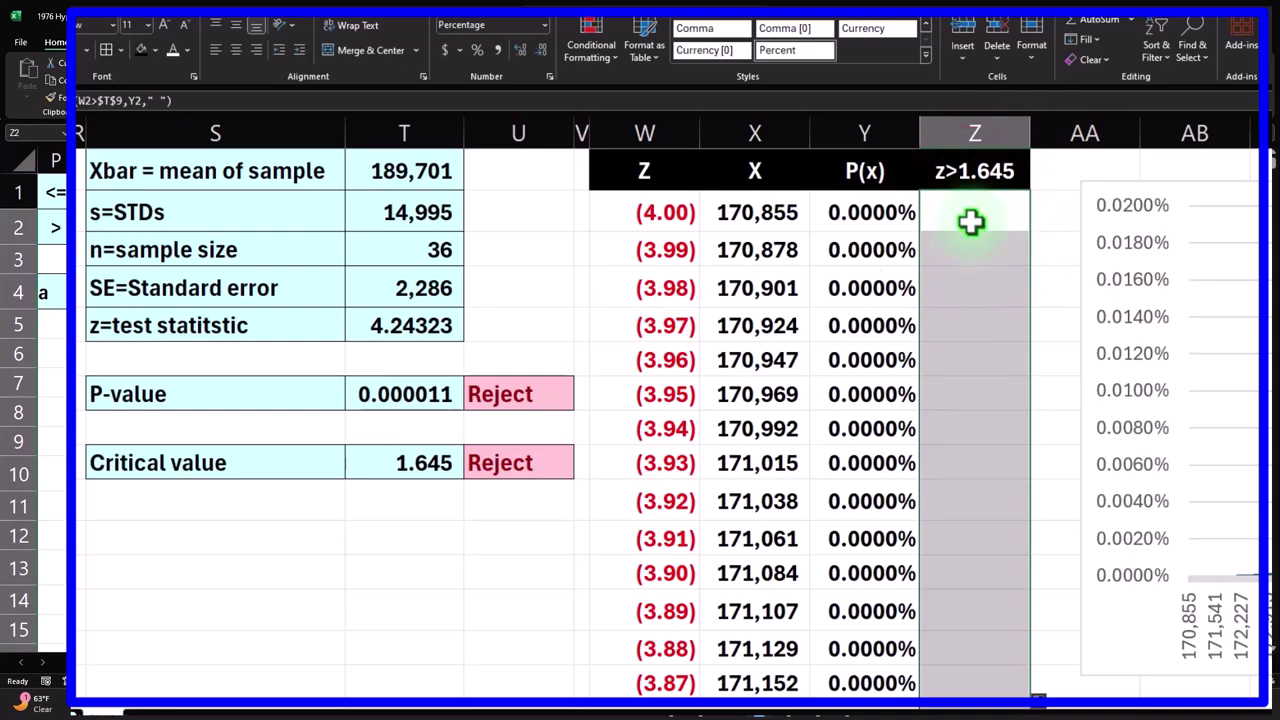
click(972, 222)
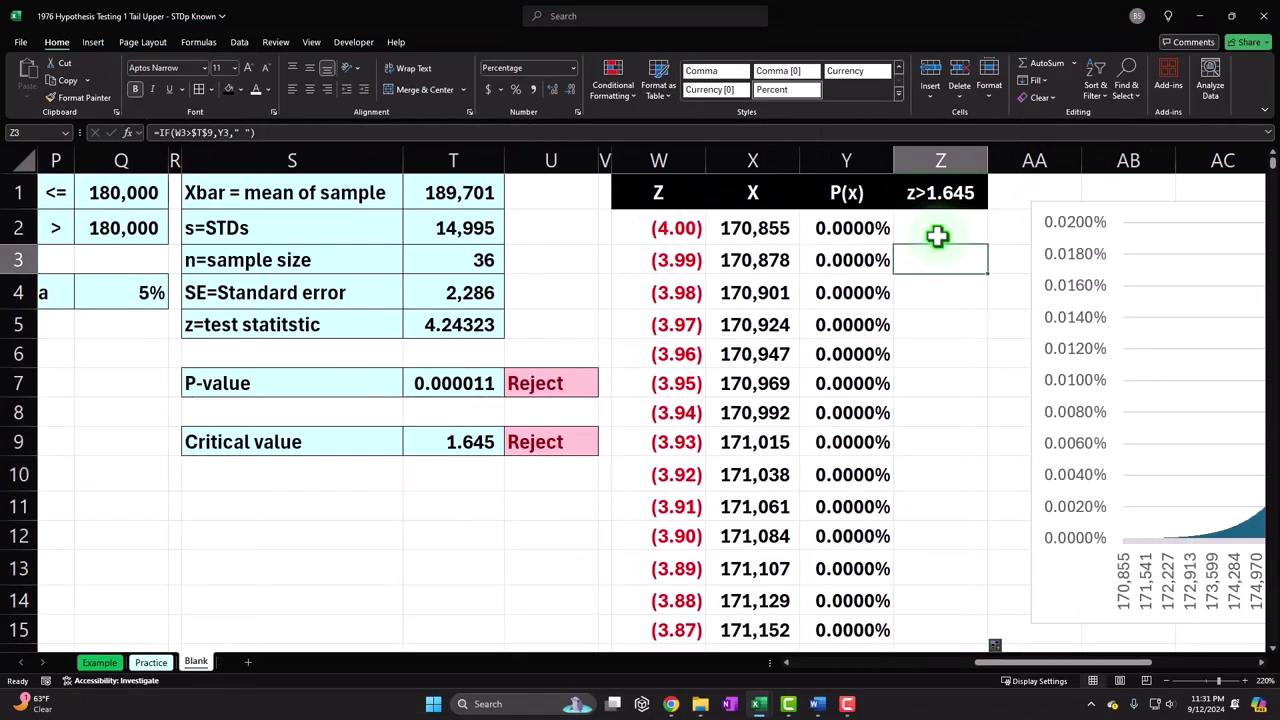
Confirm column Z is filled down to row 802, then return to the top and select the normal curve chart
key(ctrl+shift+Down)
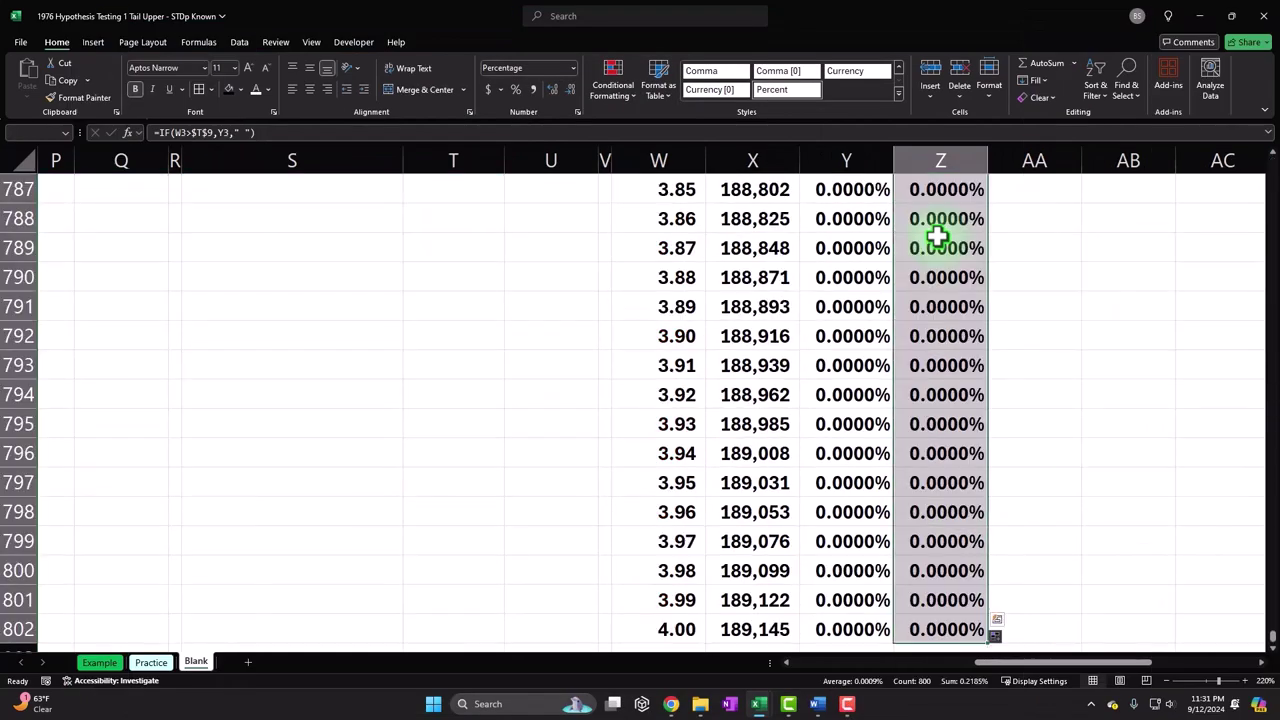
scroll(932, 355, up, 20)
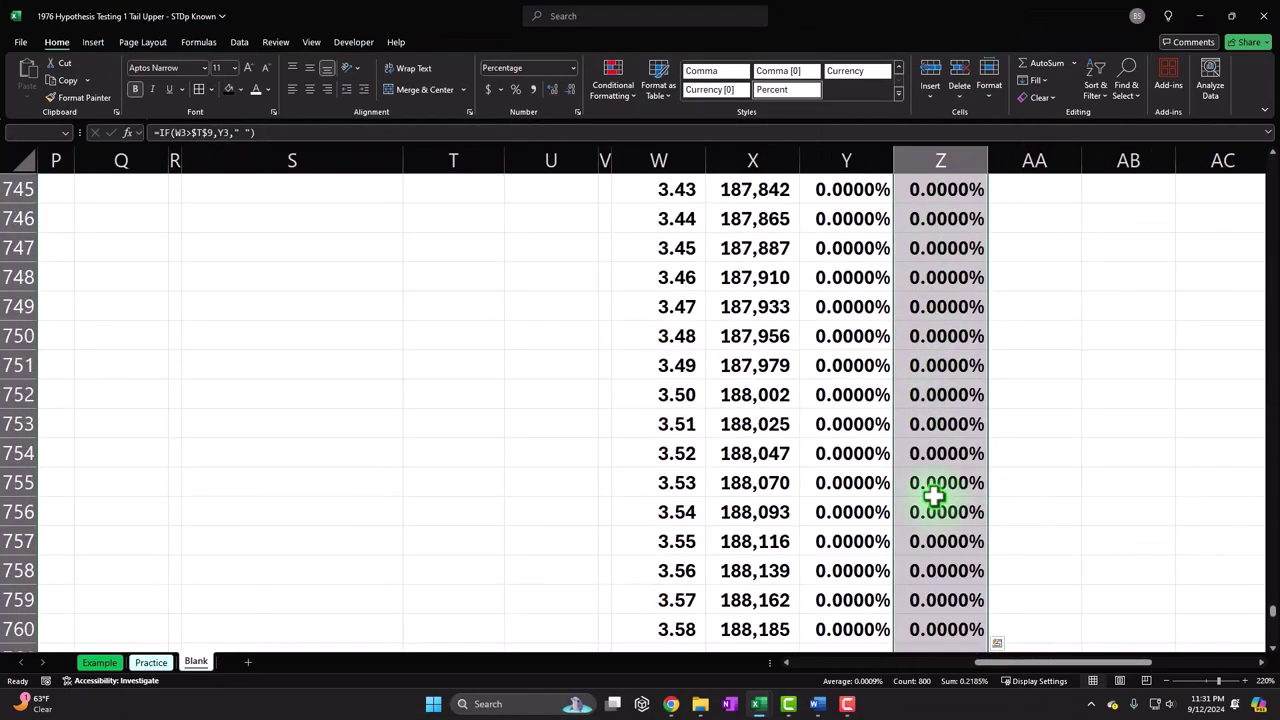
drag(1274, 605, 1266, 114)
click(1262, 662)
click(395, 630)
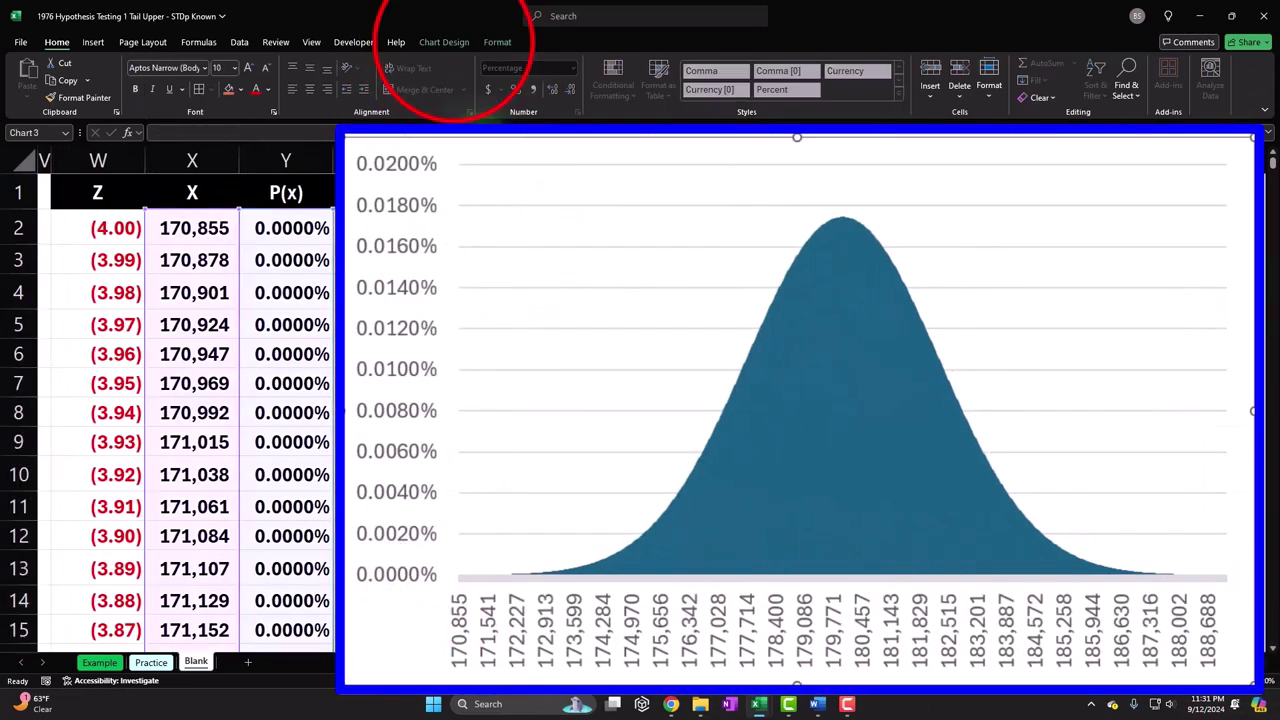
Add a chart series named from Z1 (z>1.645) with values Z2:Z802
click(448, 42)
click(691, 85)
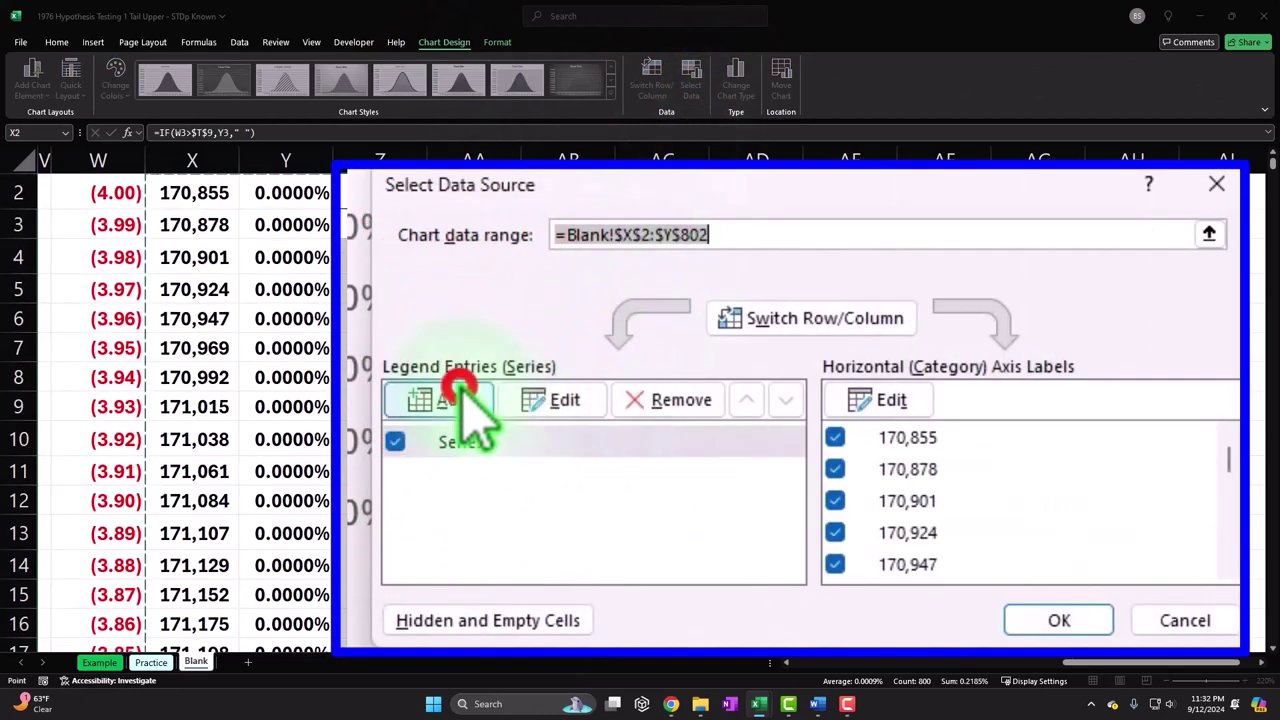
click(445, 400)
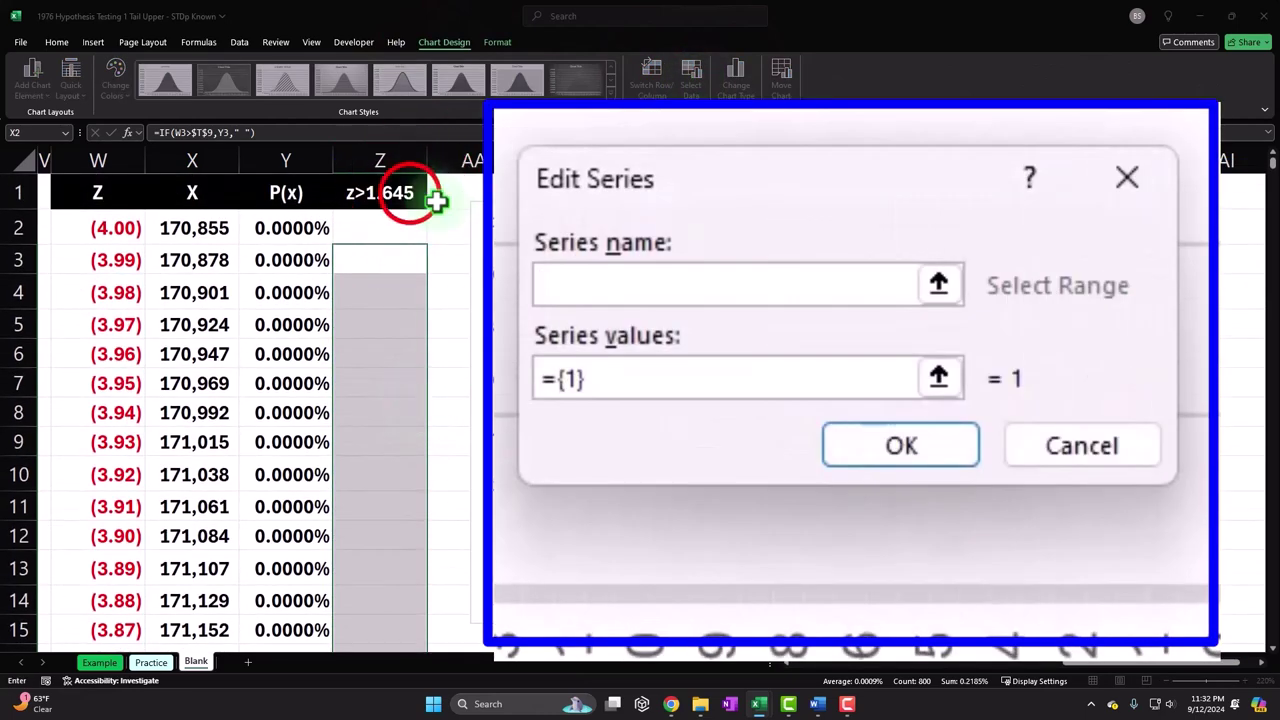
click(405, 193)
click(676, 400)
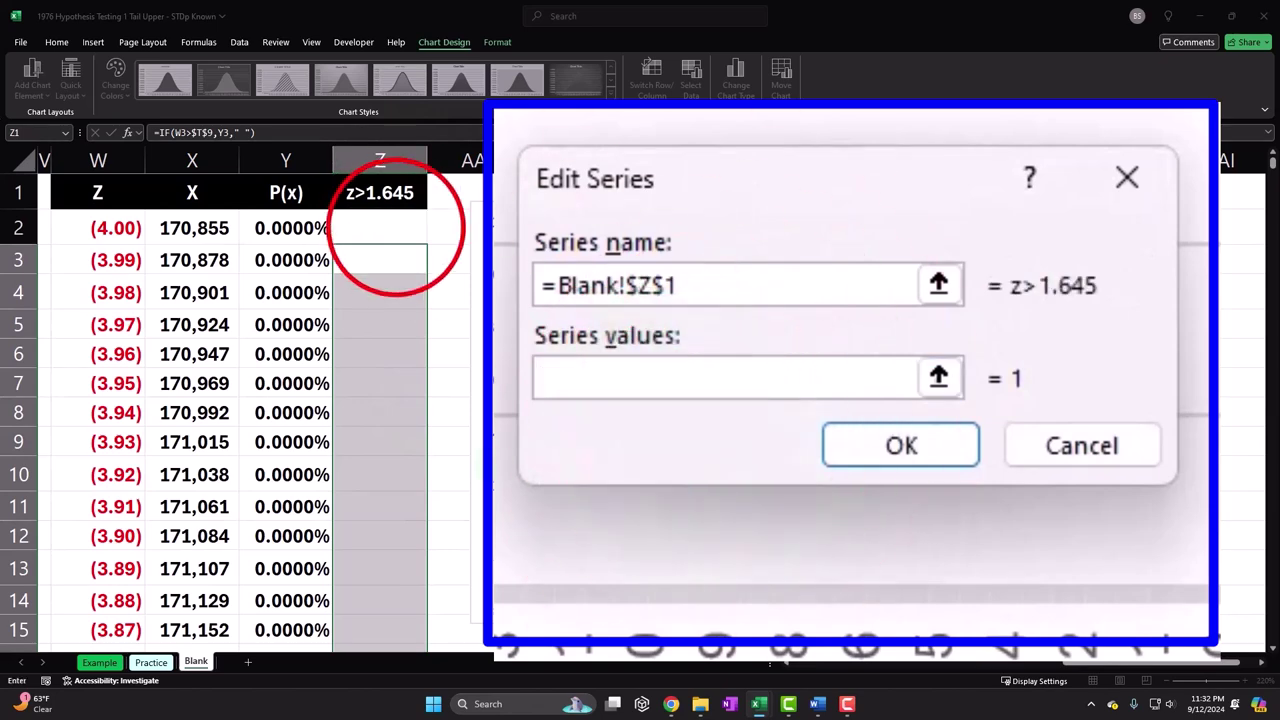
key(ctrl+shift+Down)
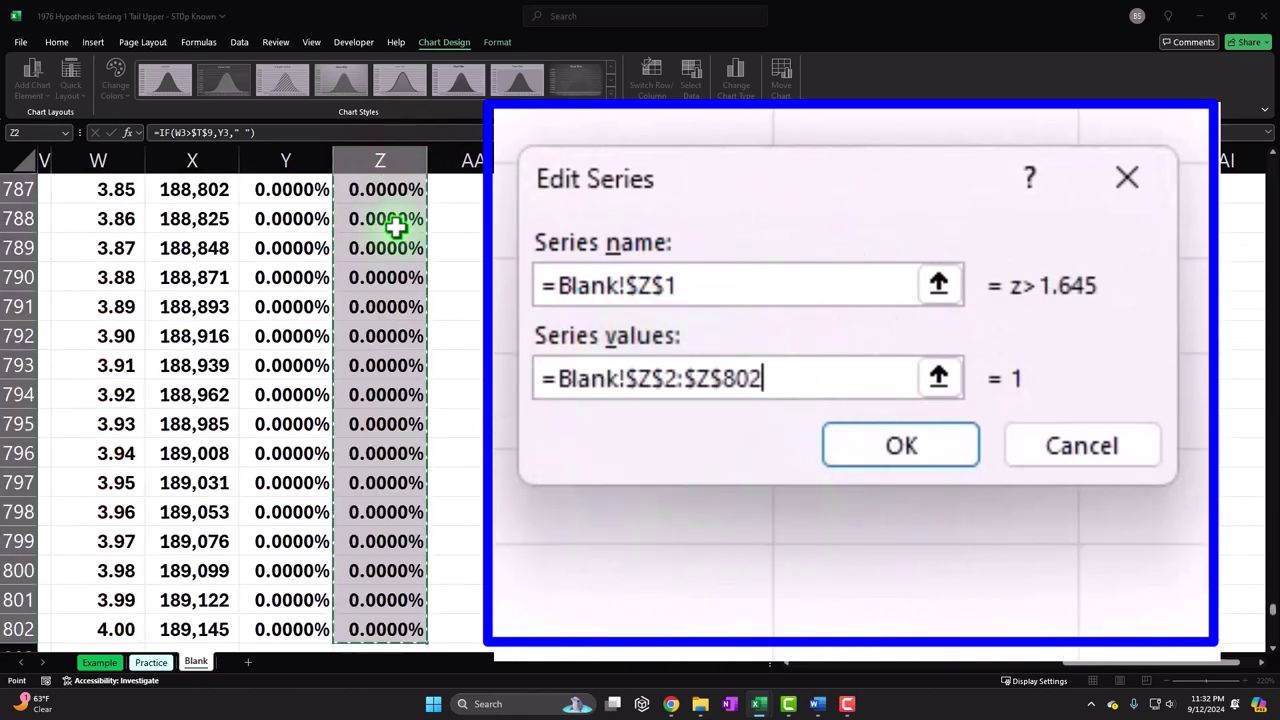
click(938, 377)
click(1137, 250)
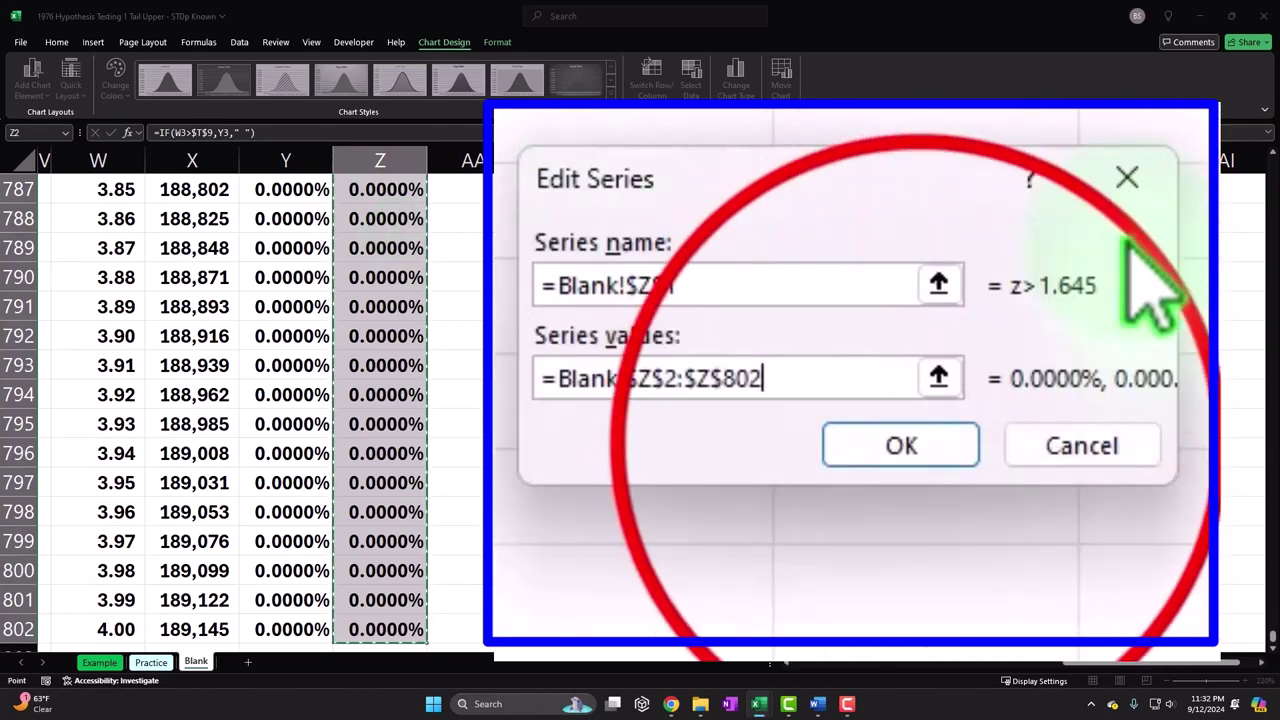
click(750, 496)
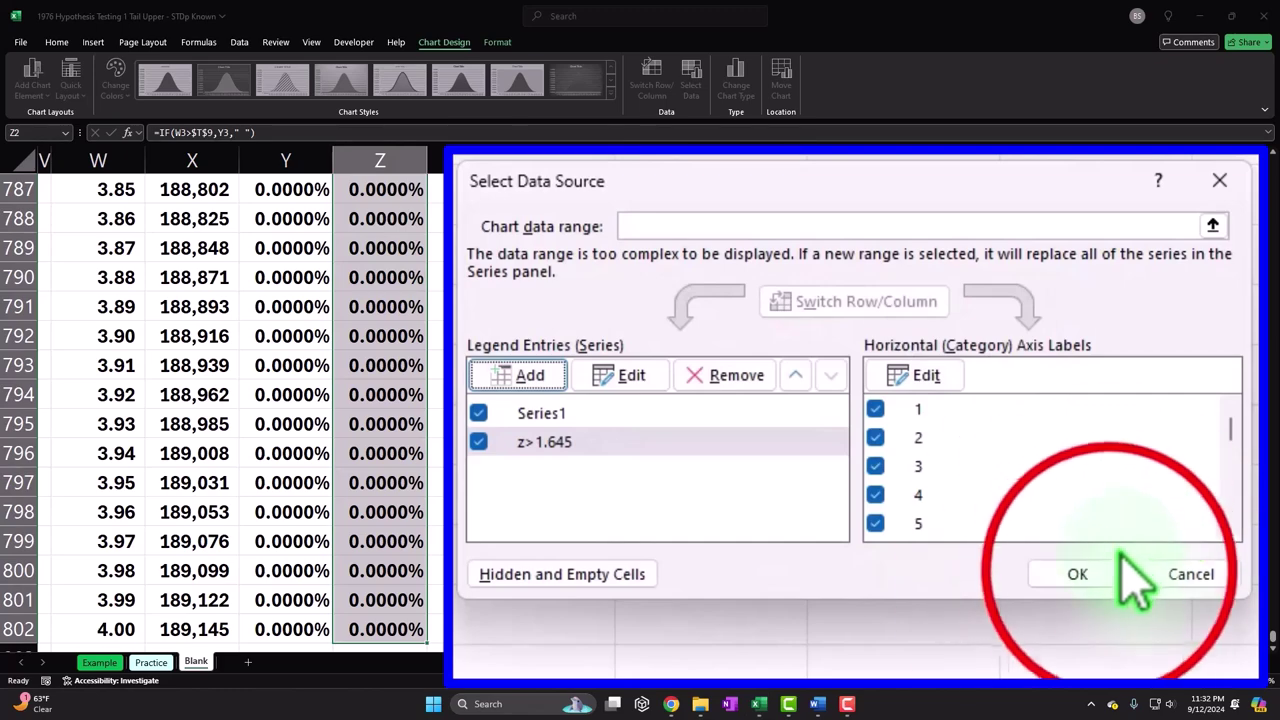
click(1106, 579)
drag(1272, 648, 1249, 143)
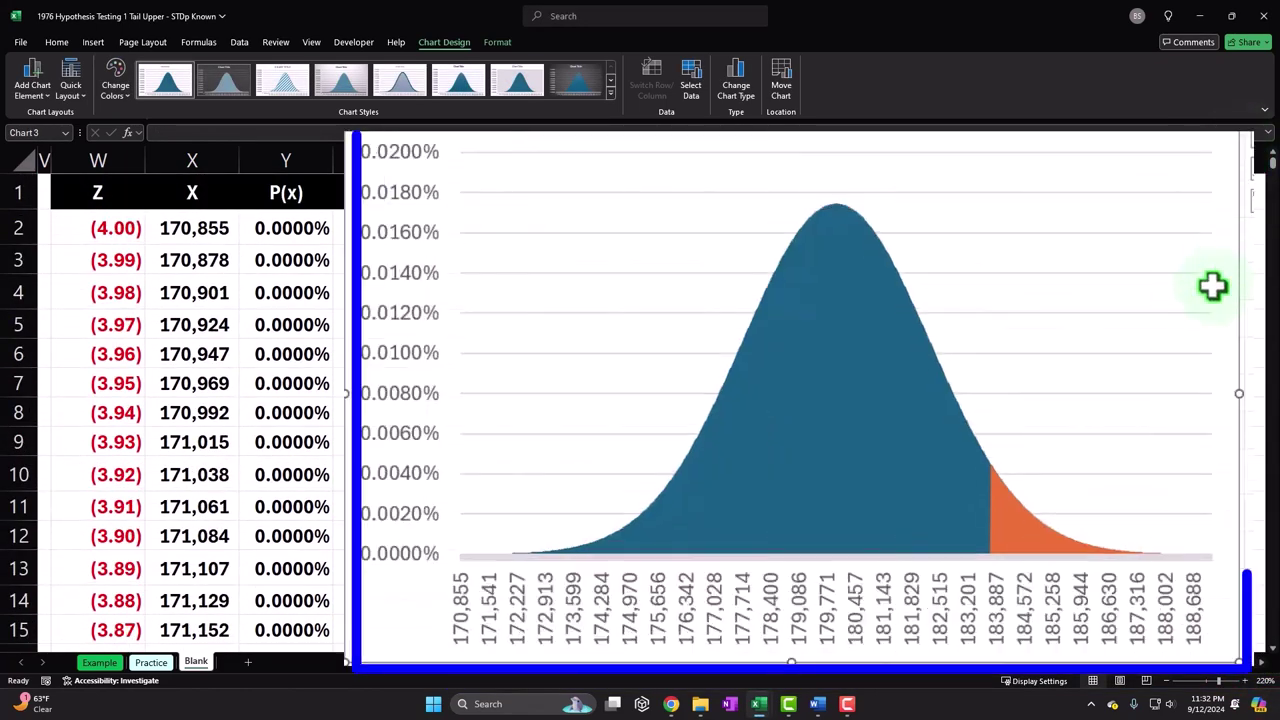
Plot the orange z>1.645 series on a secondary axis, then delete that secondary vertical axis
double_click(1036, 546)
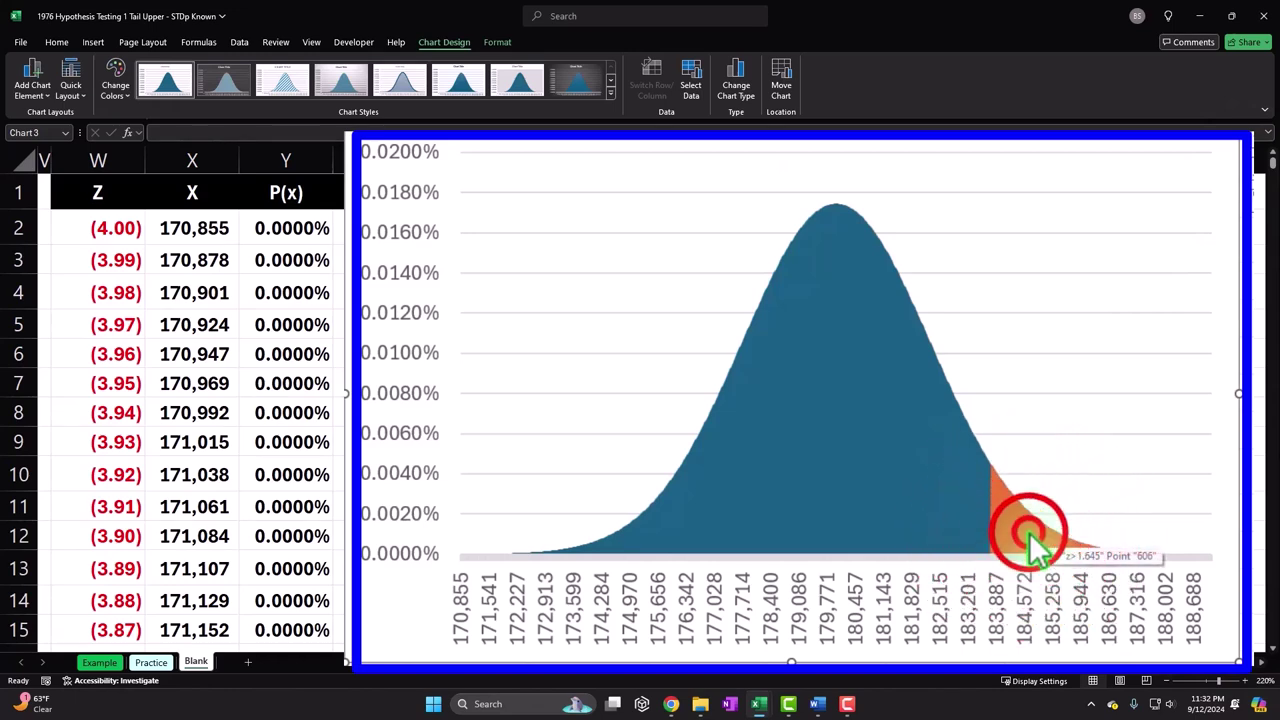
click(938, 349)
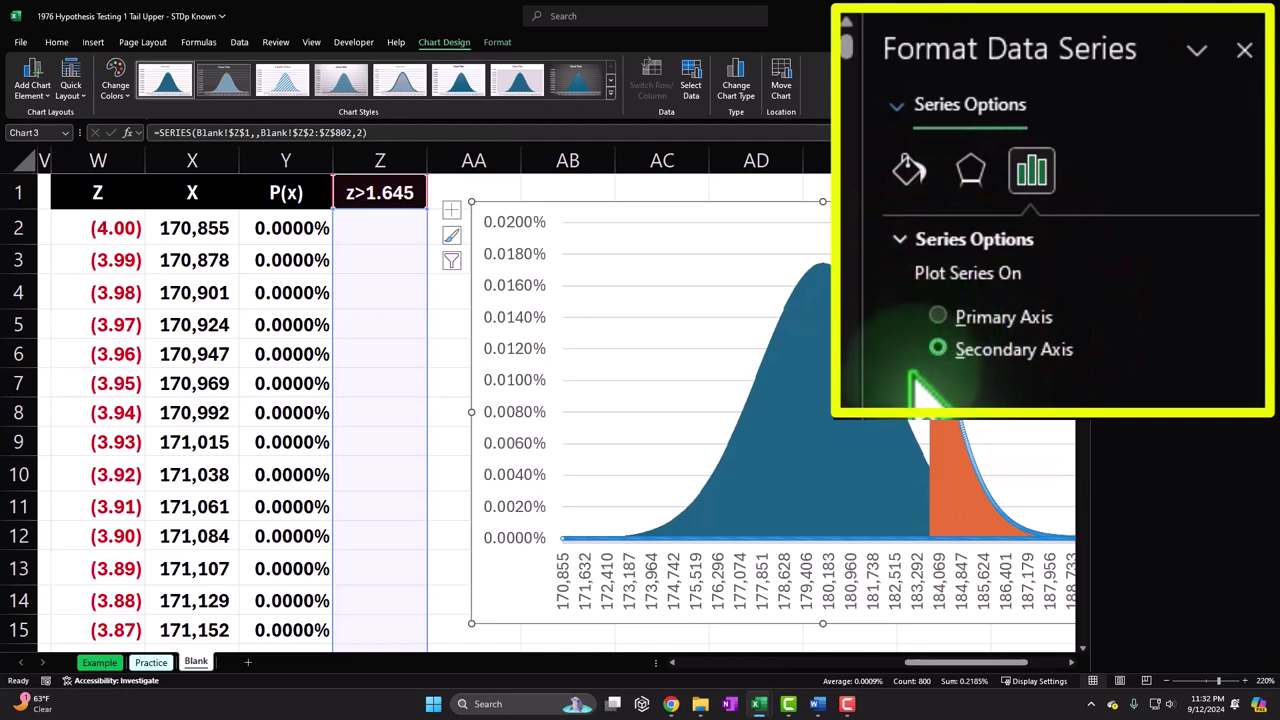
click(1242, 52)
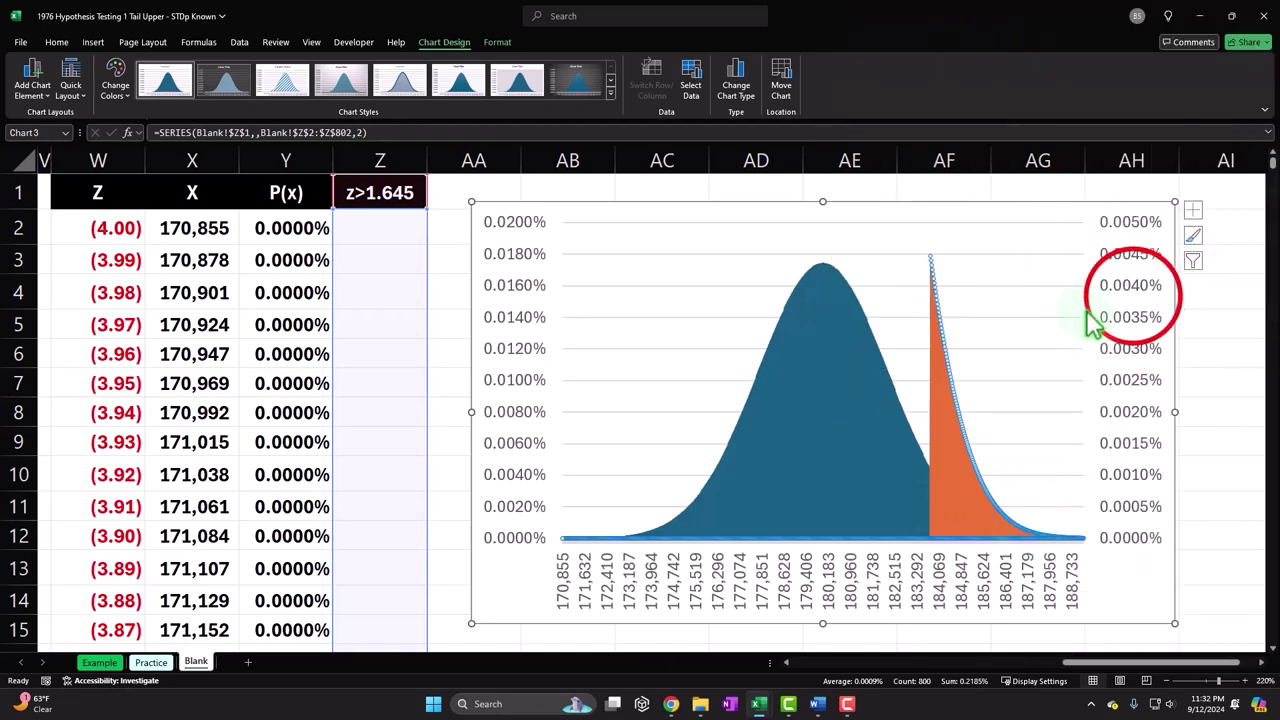
click(1138, 298)
key(Delete)
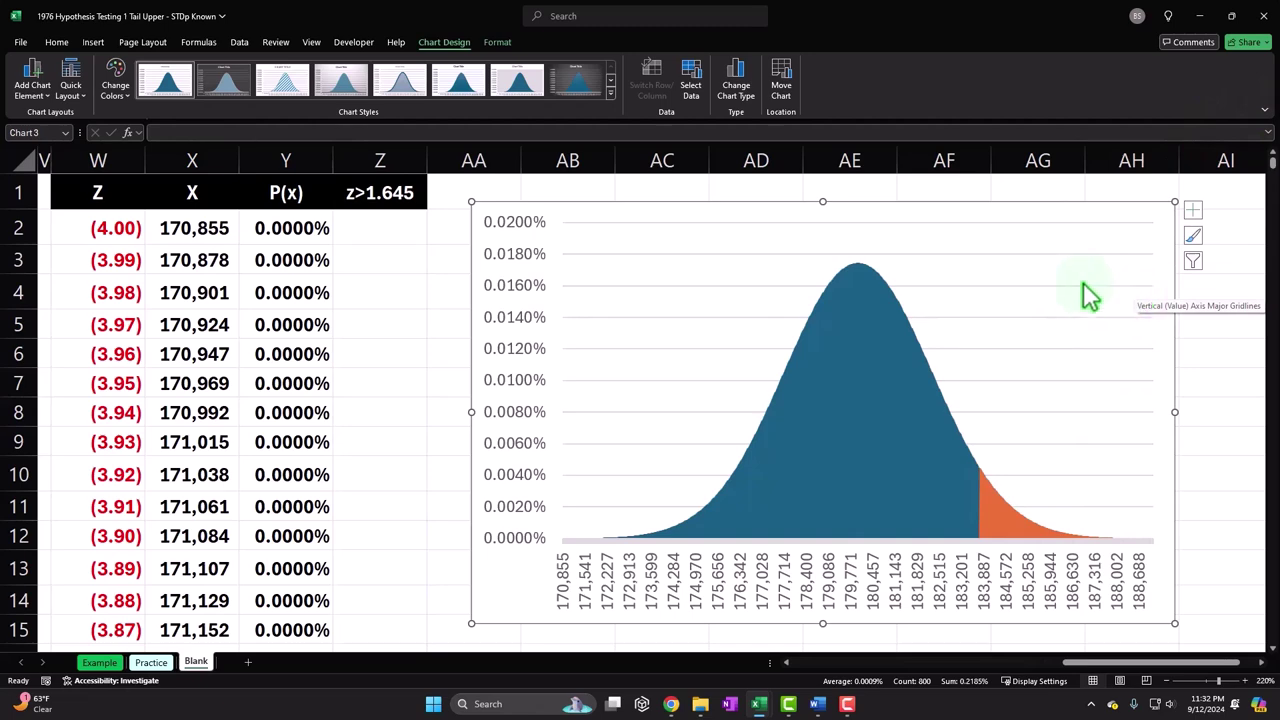
Set the z>1.645 series' horizontal axis labels to the z-scores in W2:W802
click(690, 88)
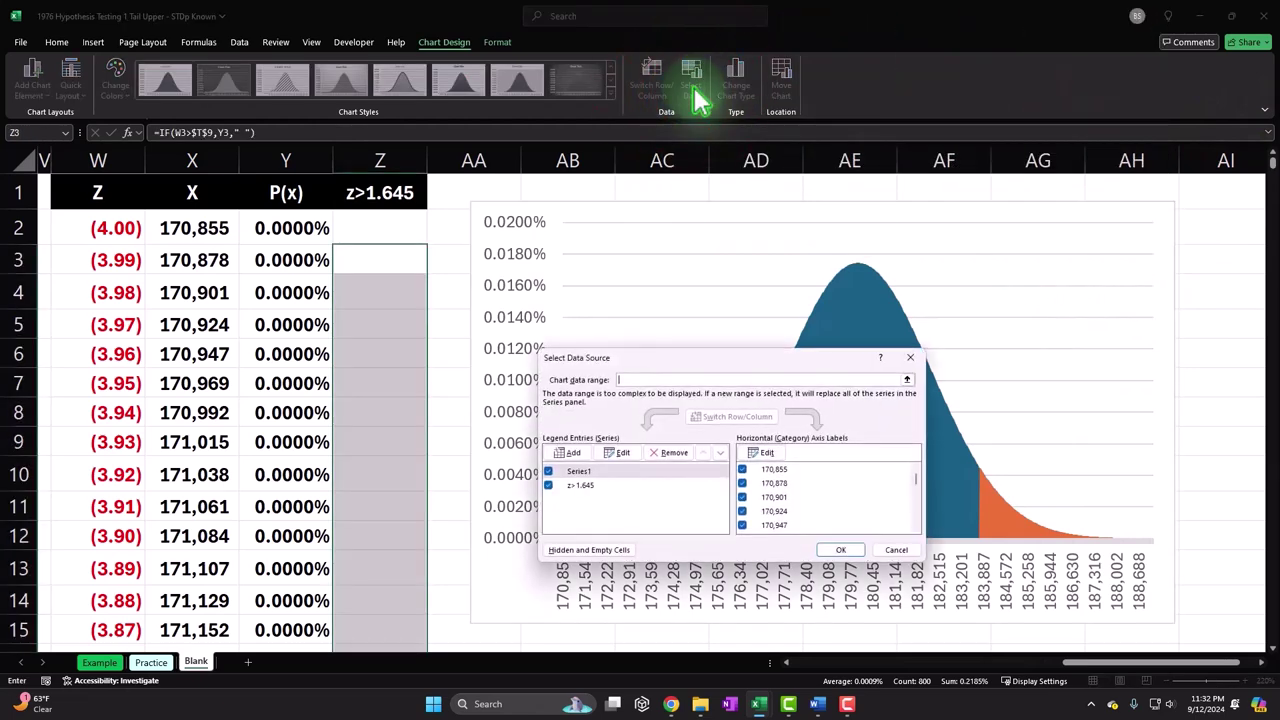
click(592, 492)
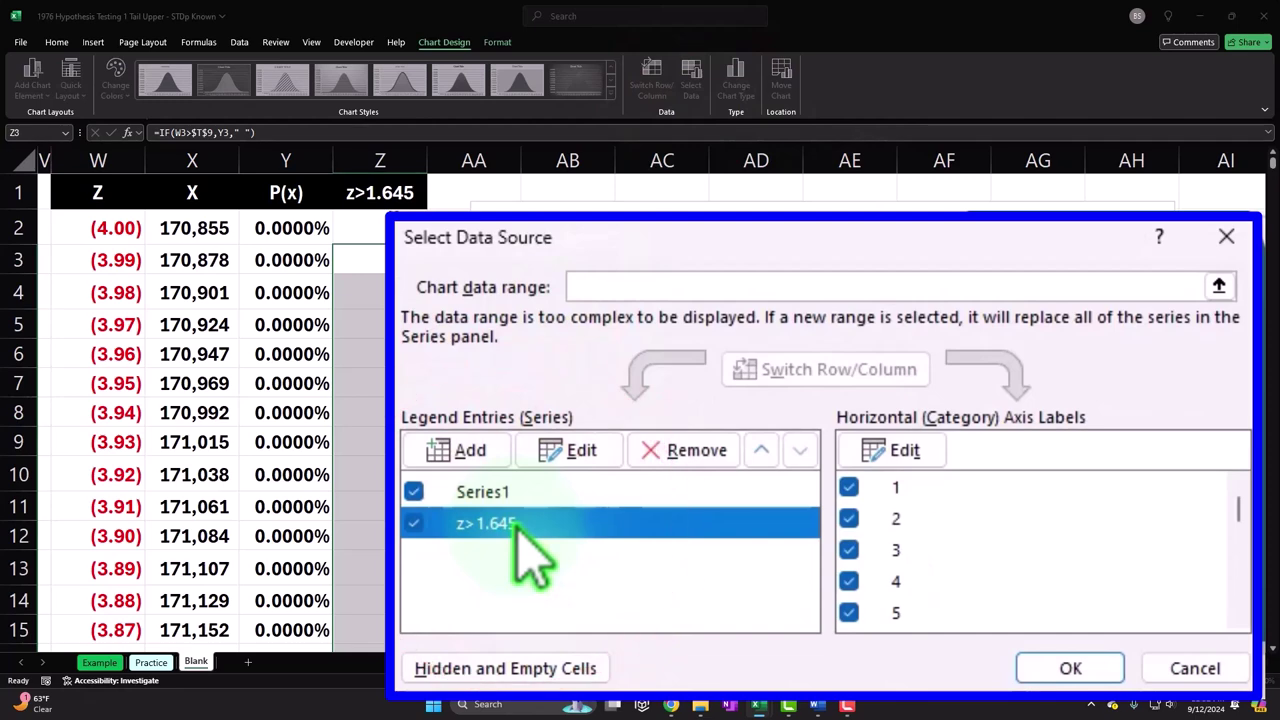
click(917, 452)
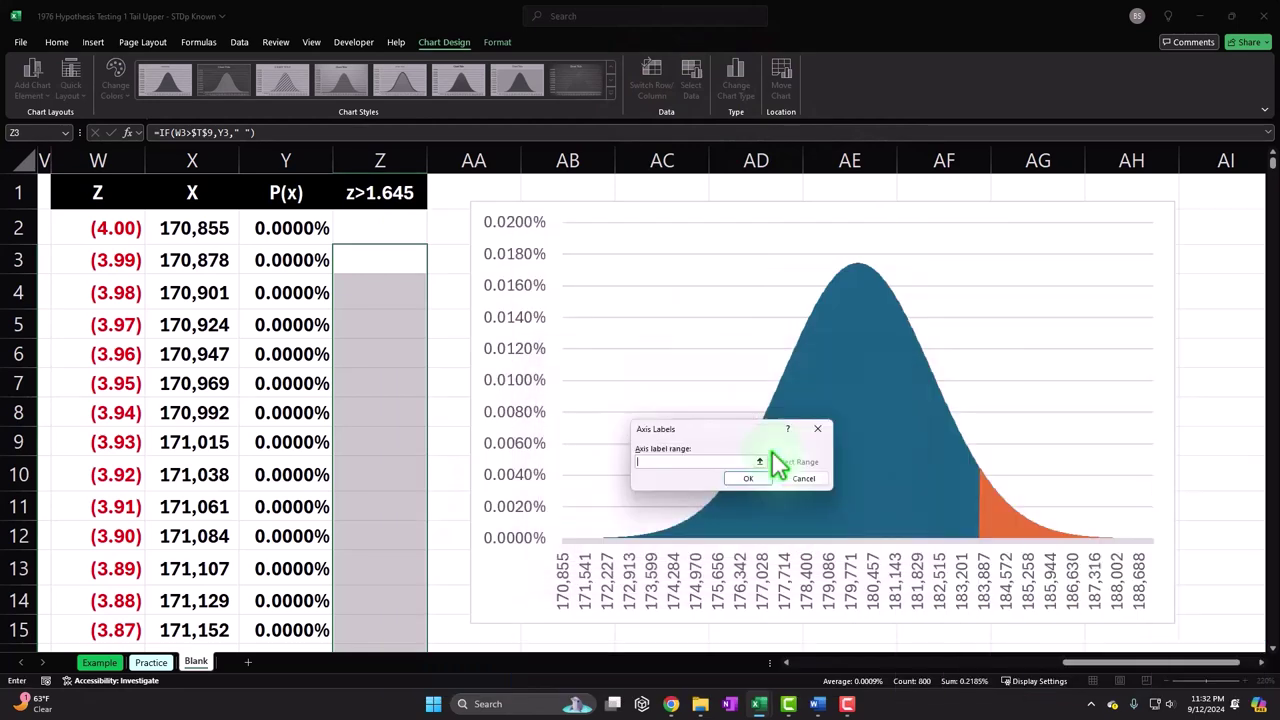
click(117, 228)
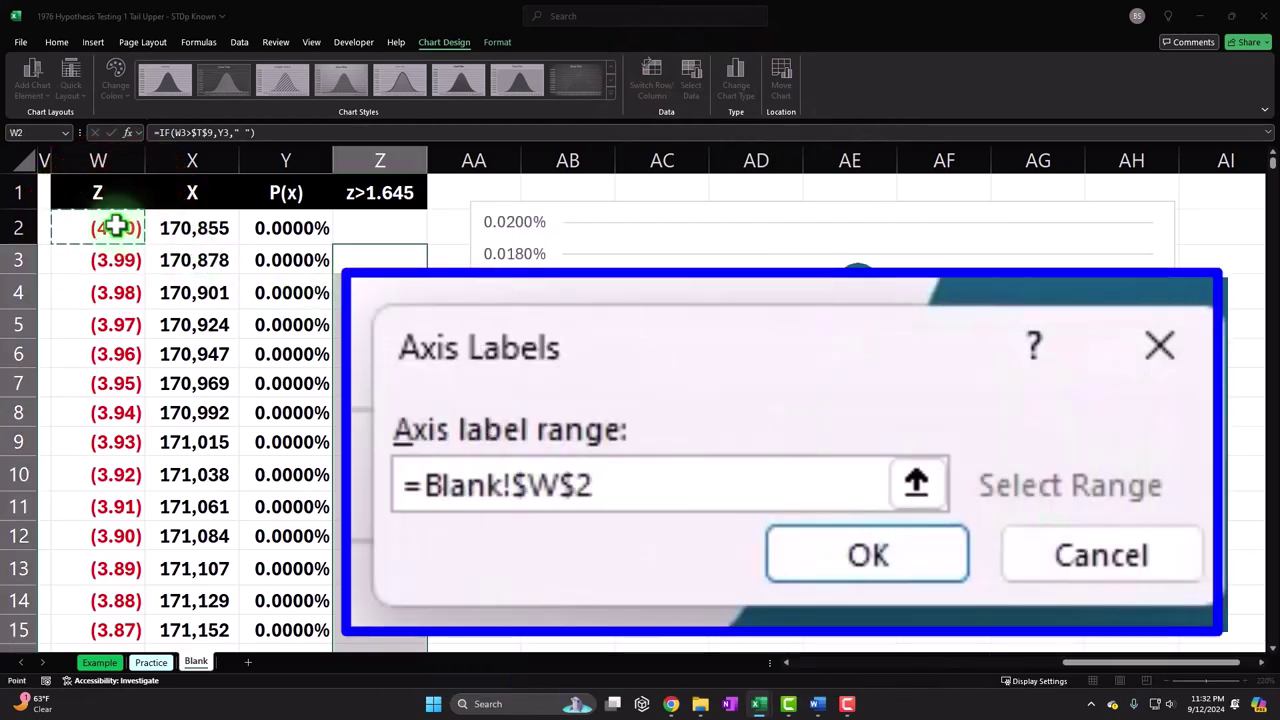
key(ctrl+shift+Down)
key(ctrl+BackSpace)
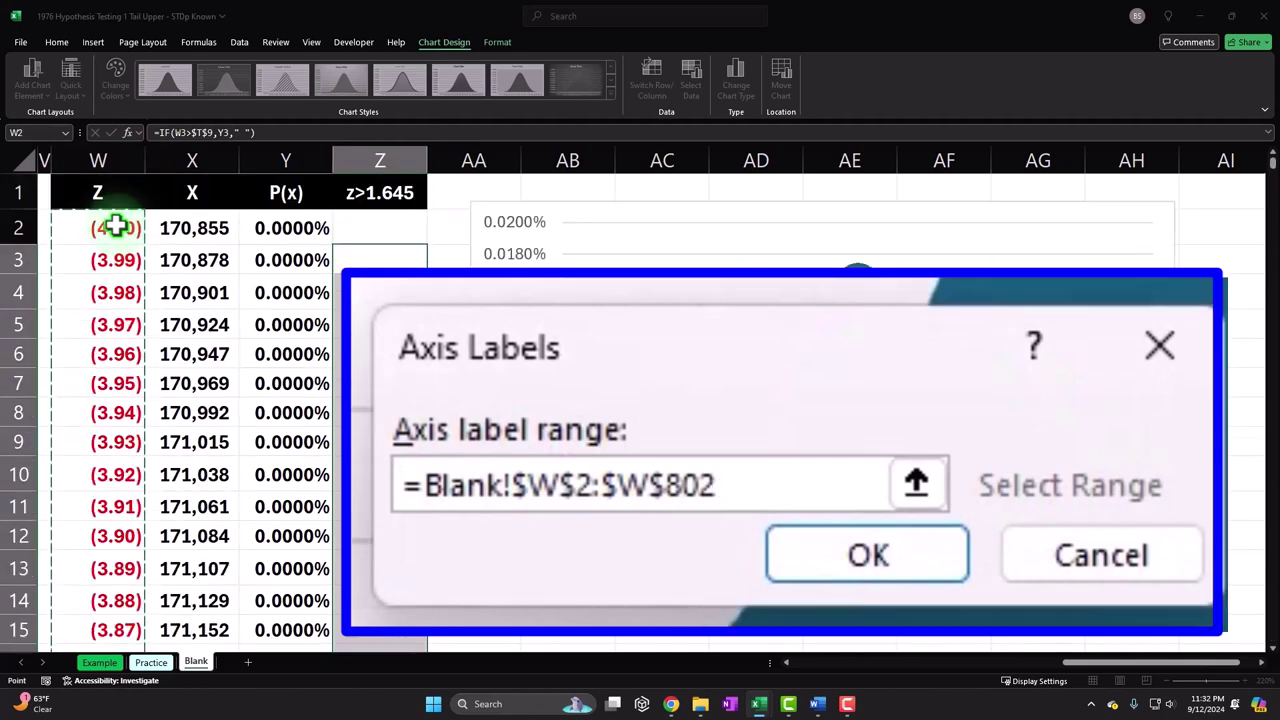
click(916, 483)
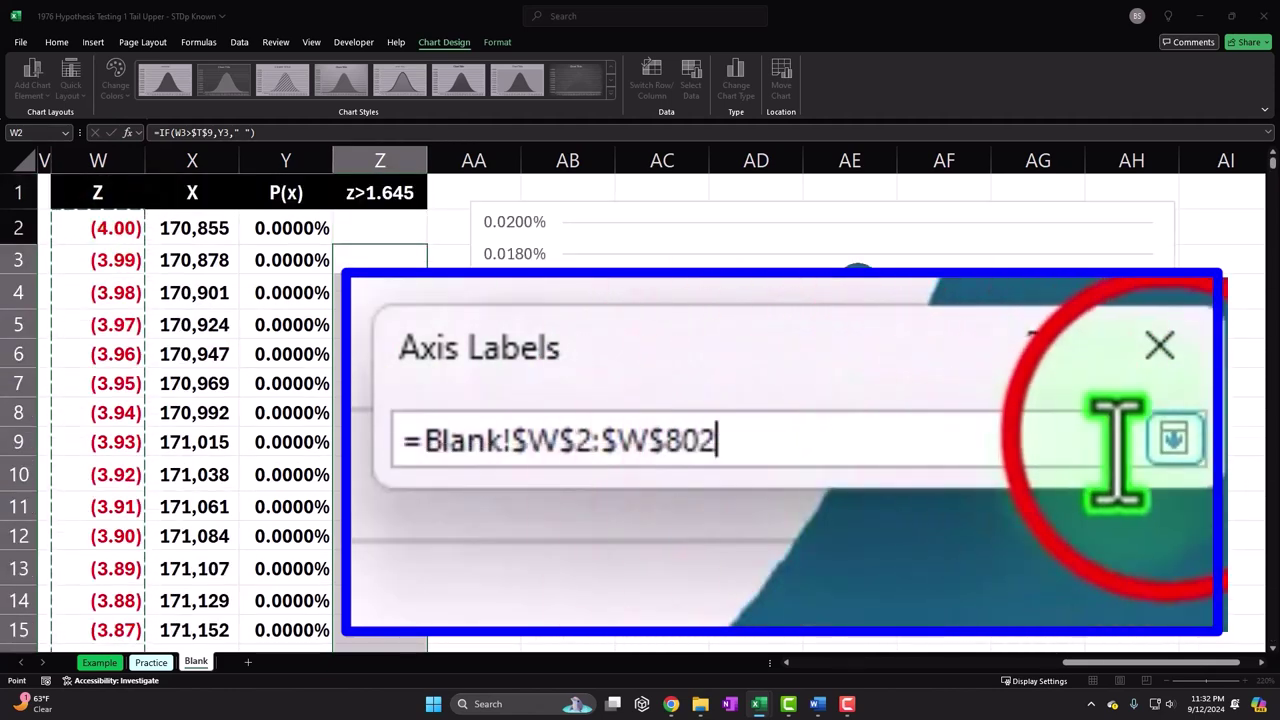
click(1174, 437)
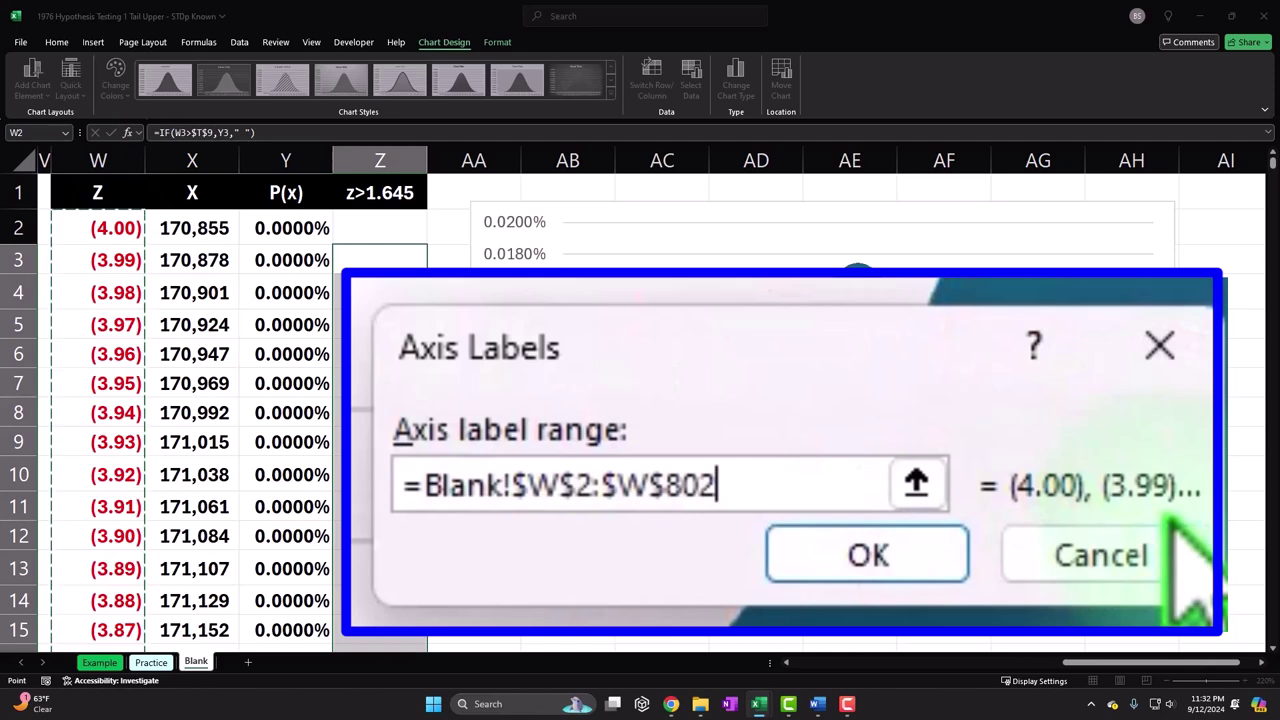
click(920, 545)
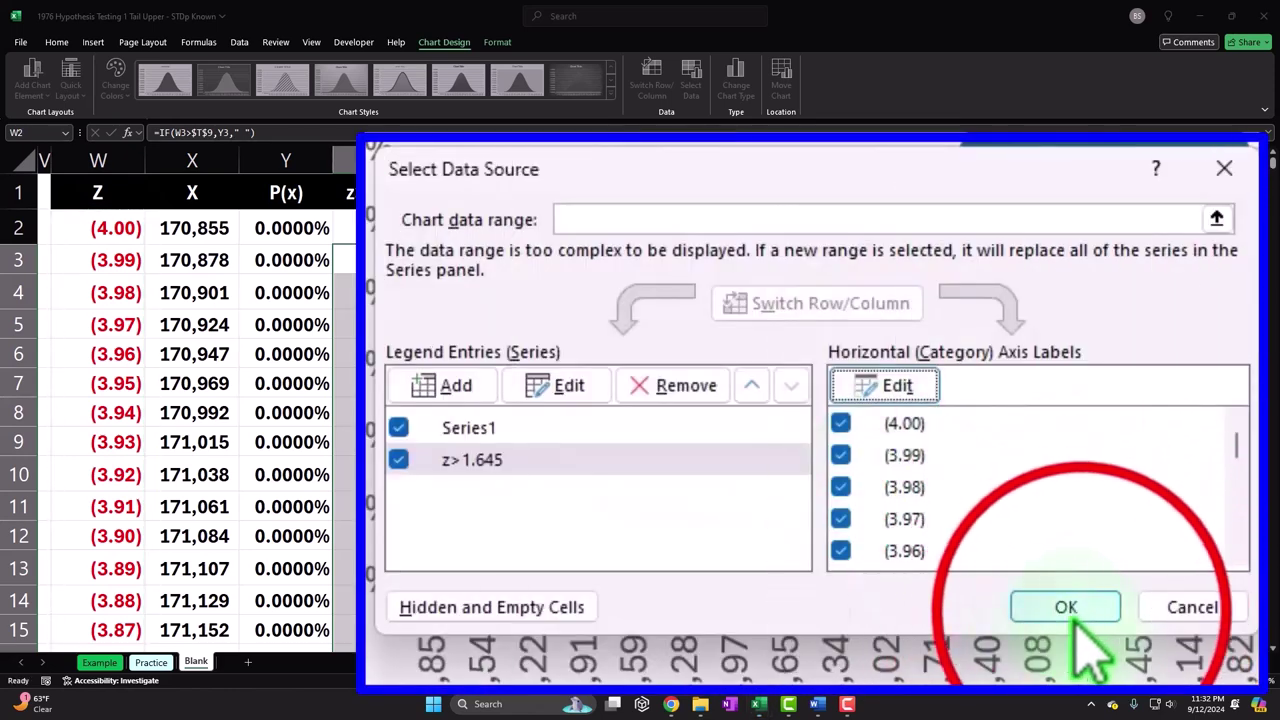
click(1062, 607)
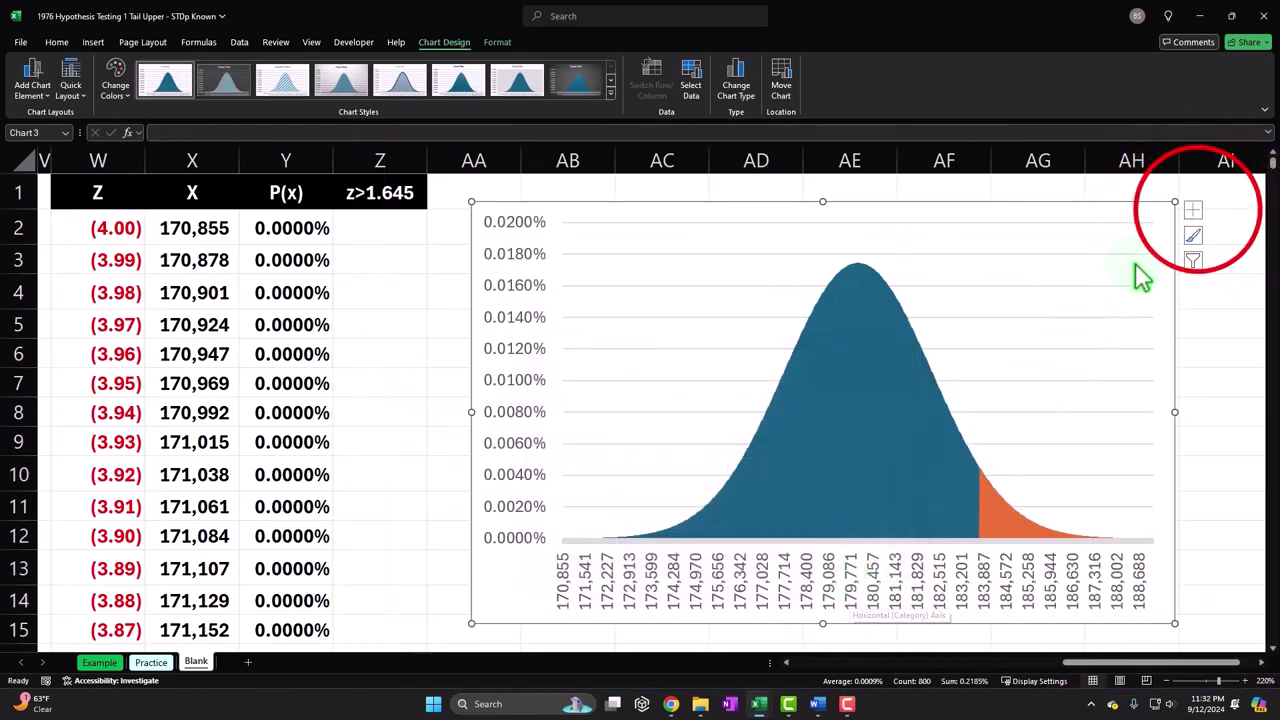
Add a secondary horizontal axis to the chart with its label position set to Low
click(1193, 210)
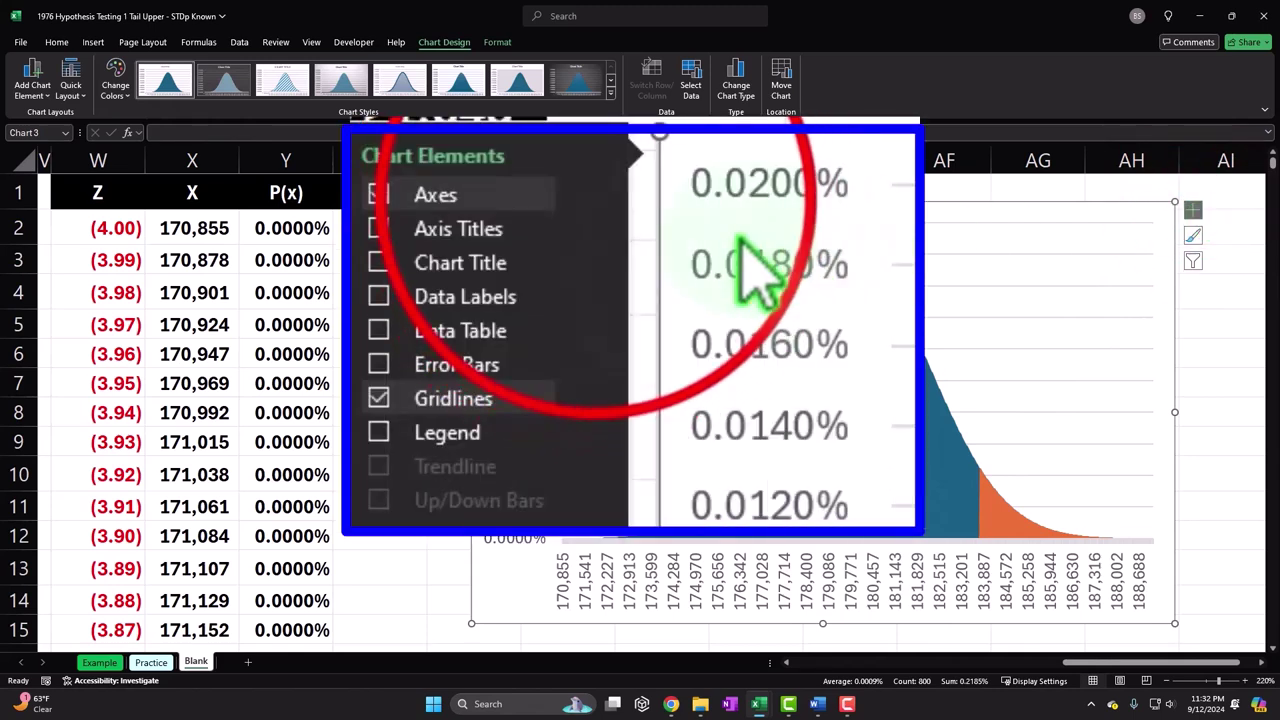
click(593, 195)
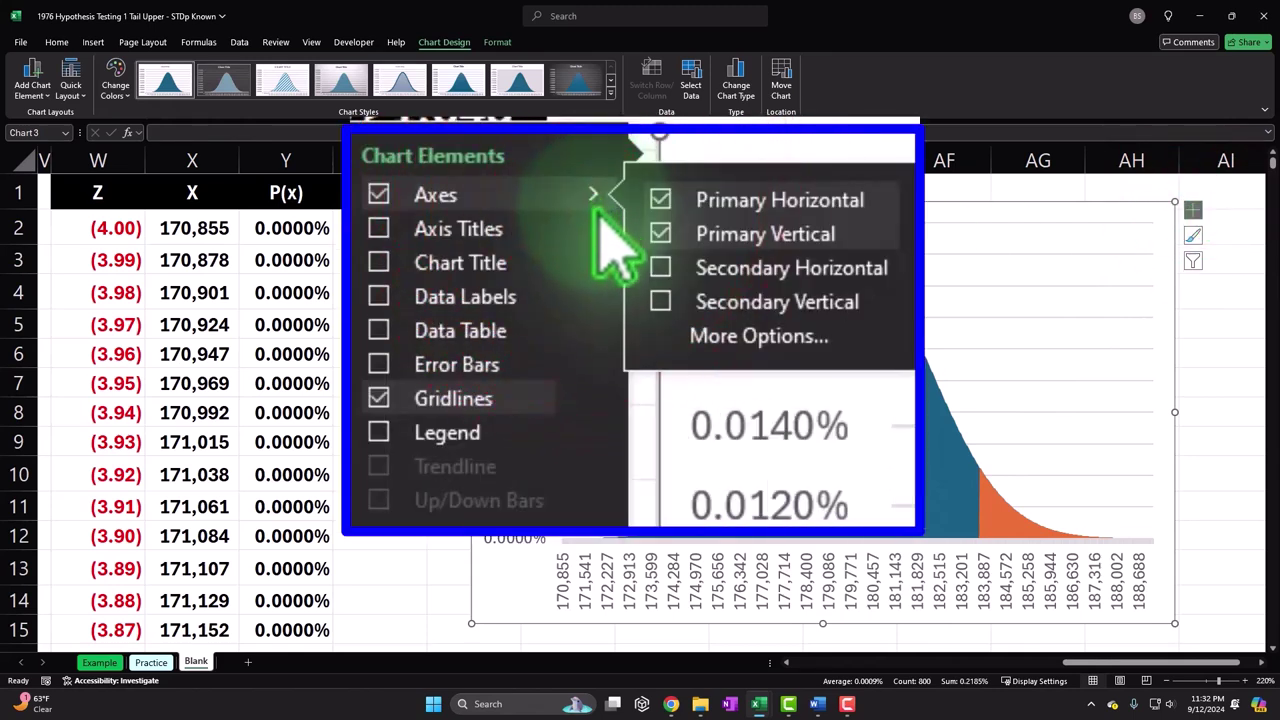
click(662, 268)
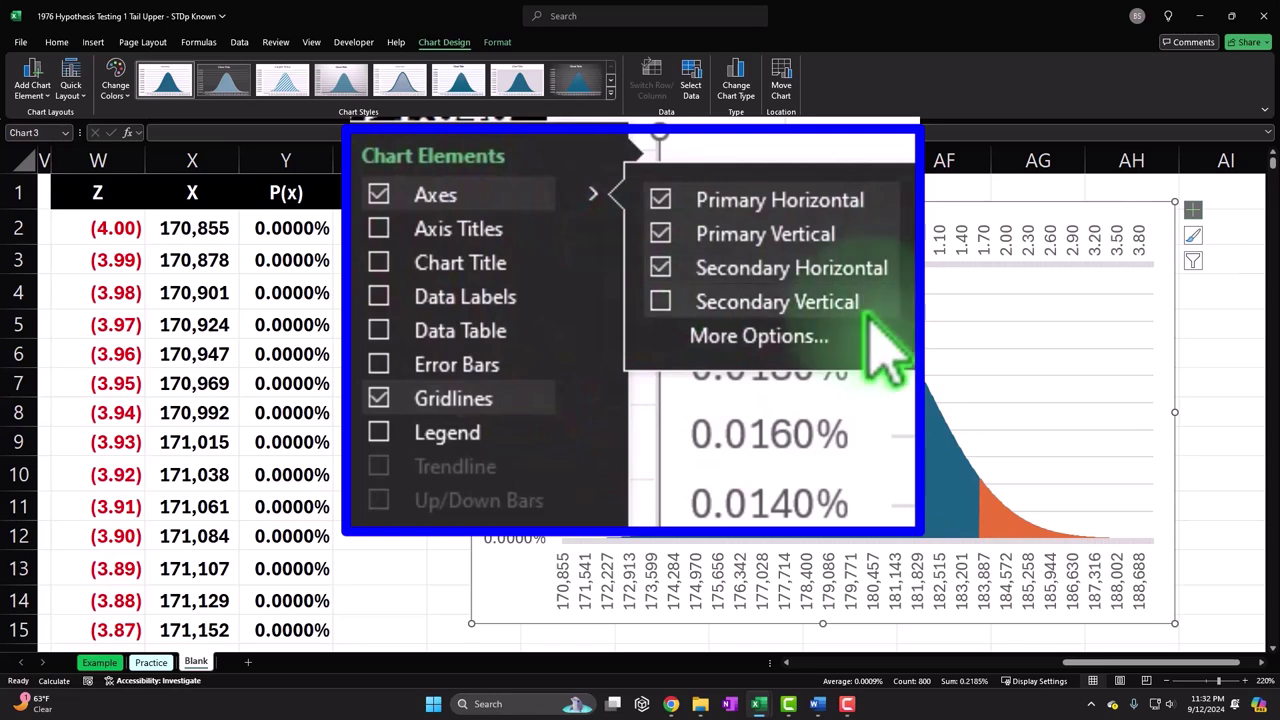
click(770, 337)
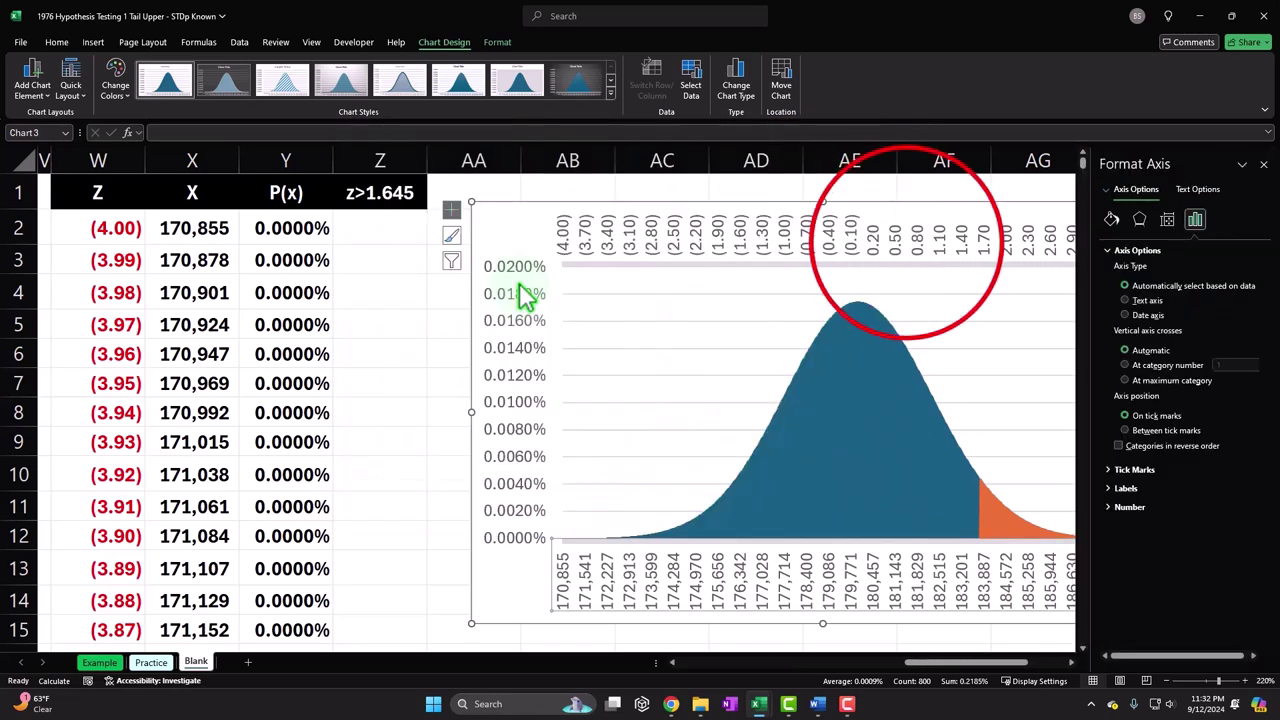
click(1109, 490)
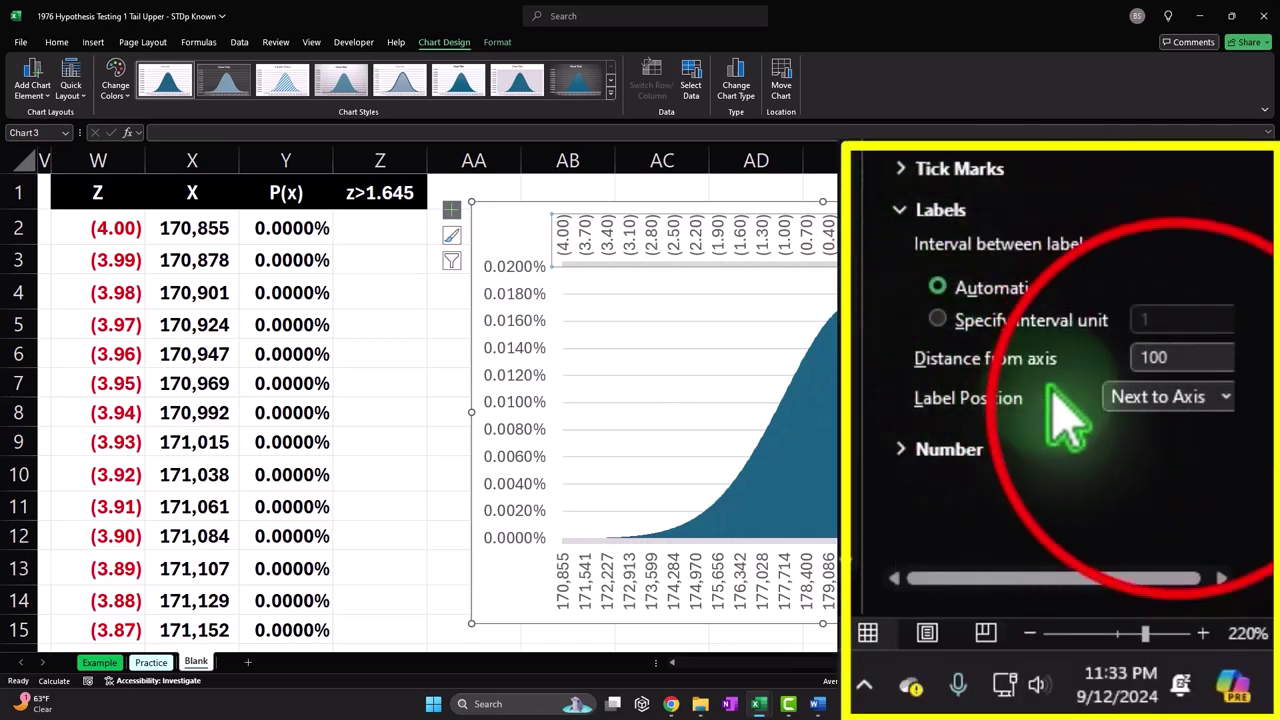
click(1171, 398)
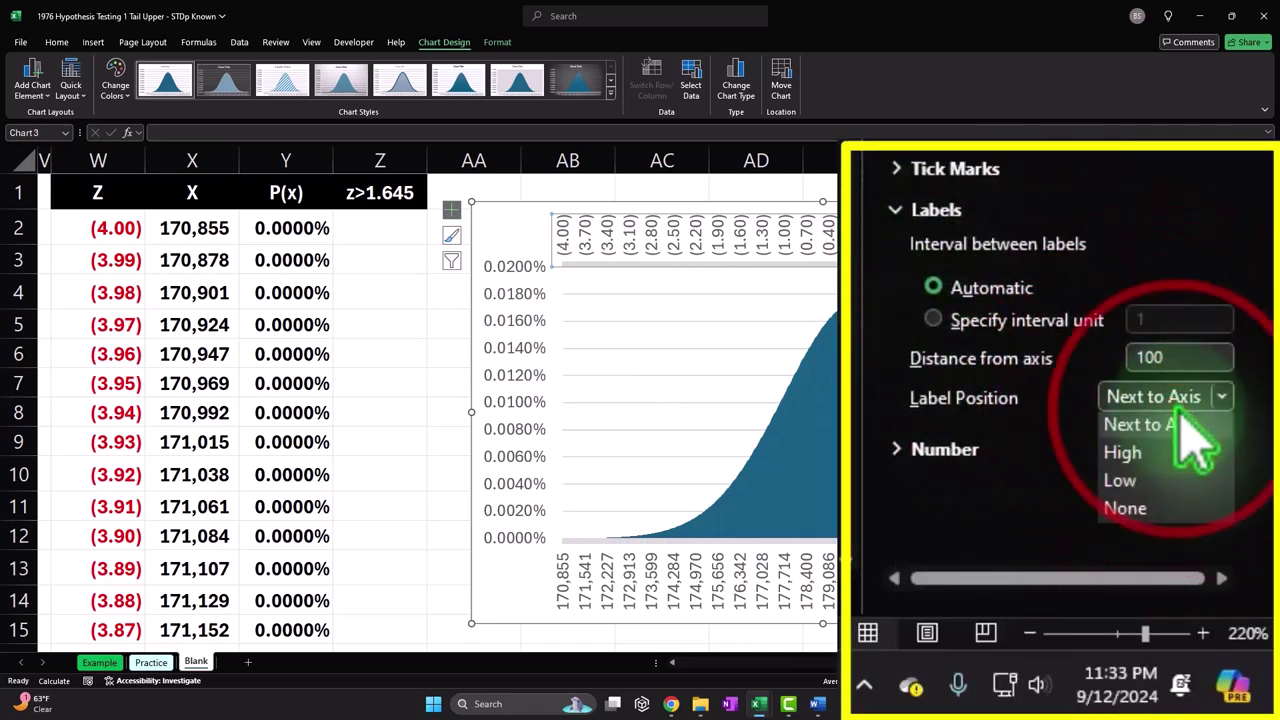
click(1195, 515)
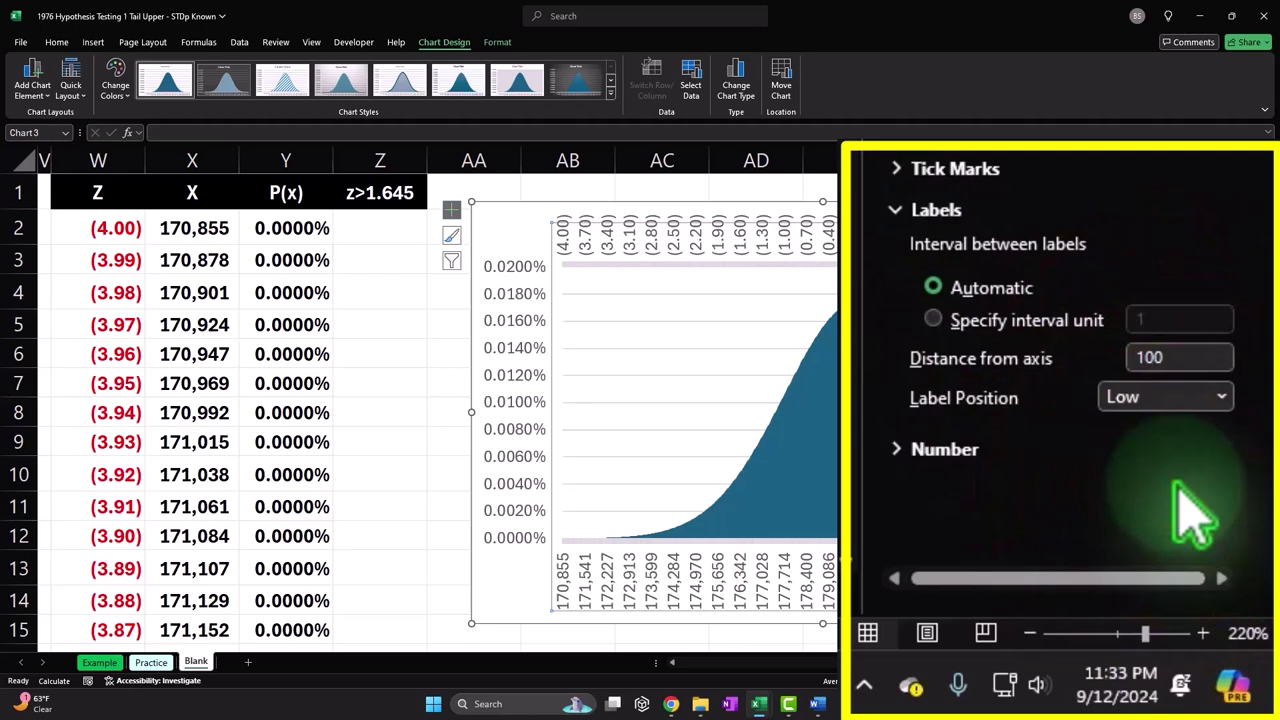
click(1245, 145)
Enter =IF(W5>$T$9,Y5,"") in cell Z5
click(405, 324)
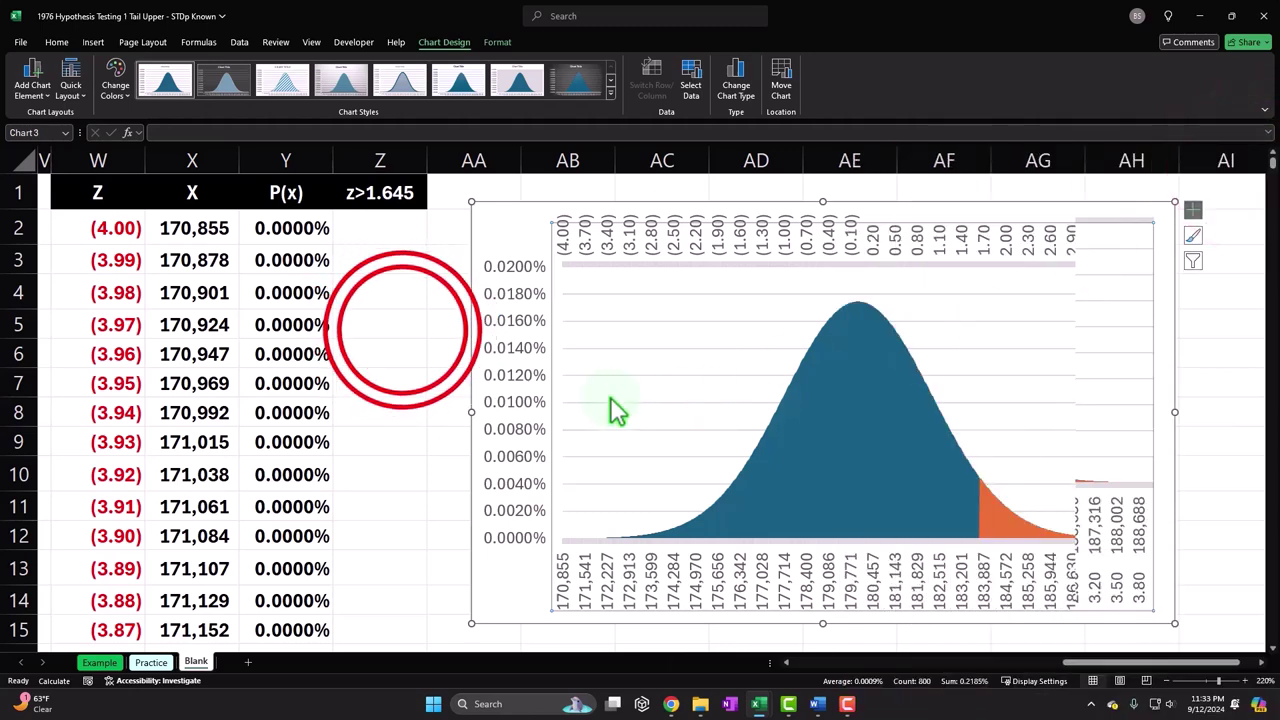
text(=IF(W5>$T$9,Y5,""))
key(Return)
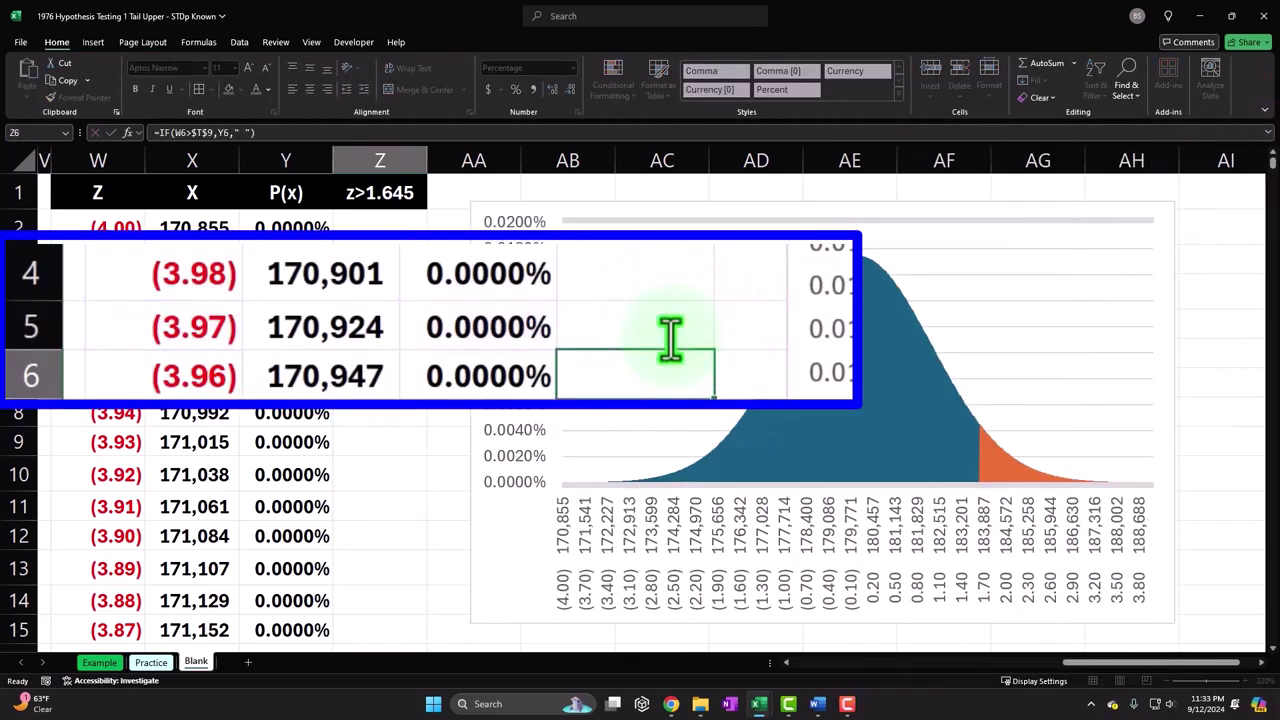
click(1262, 665)
scroll(1143, 543, right, 3)
scroll(1143, 543, left, 10)
ctrl+scroll(1143, 540, down, 3)
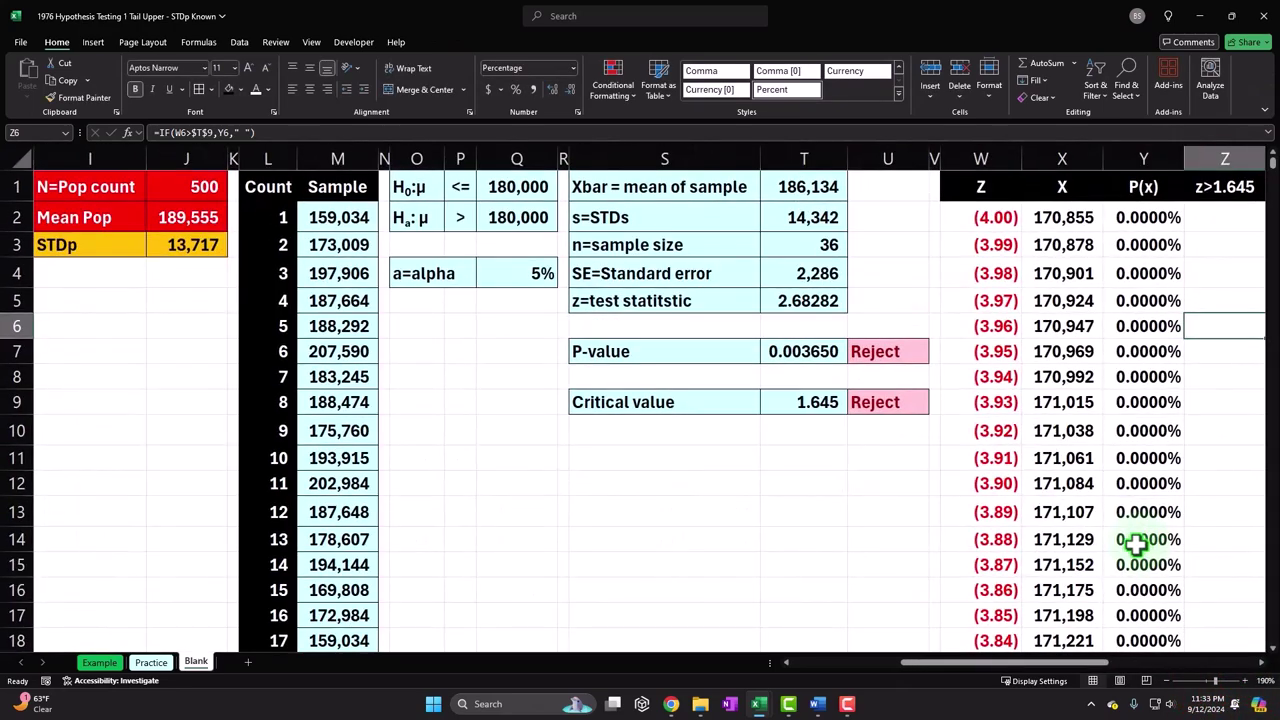
drag(1140, 668, 1232, 670)
ctrl+scroll(1040, 541, down, 1)
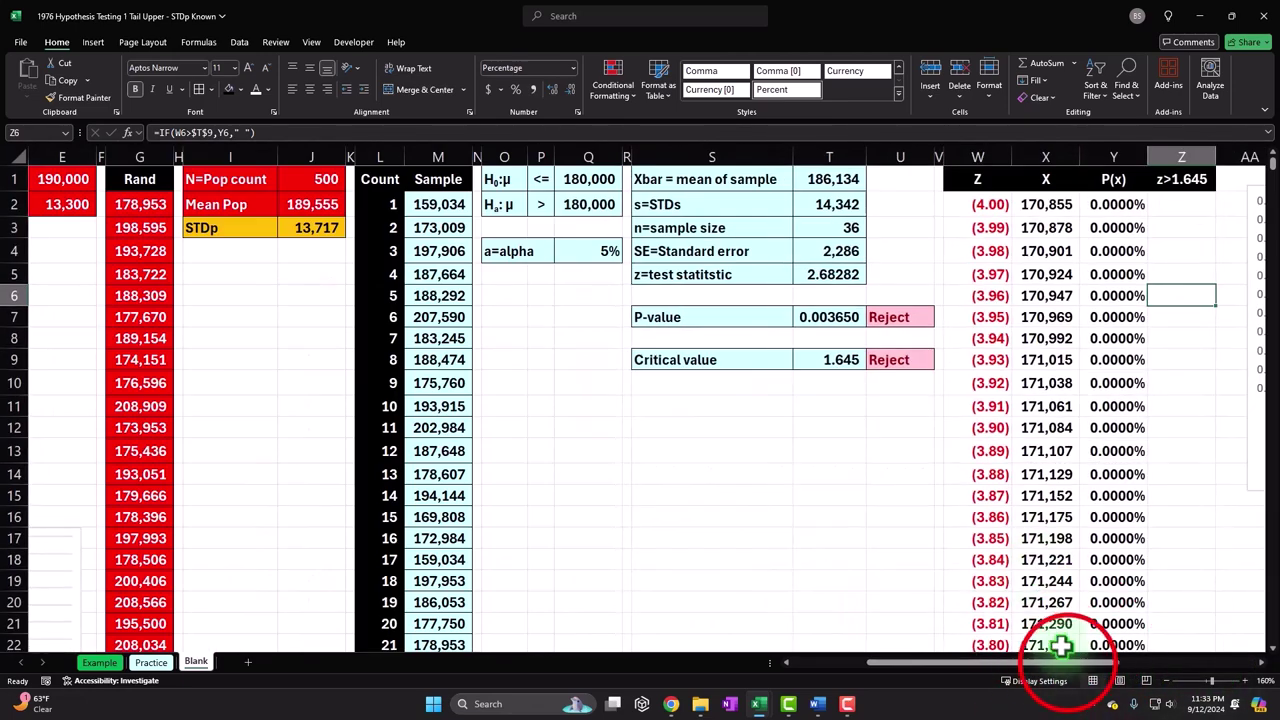
drag(1150, 668, 1240, 678)
click(1262, 663)
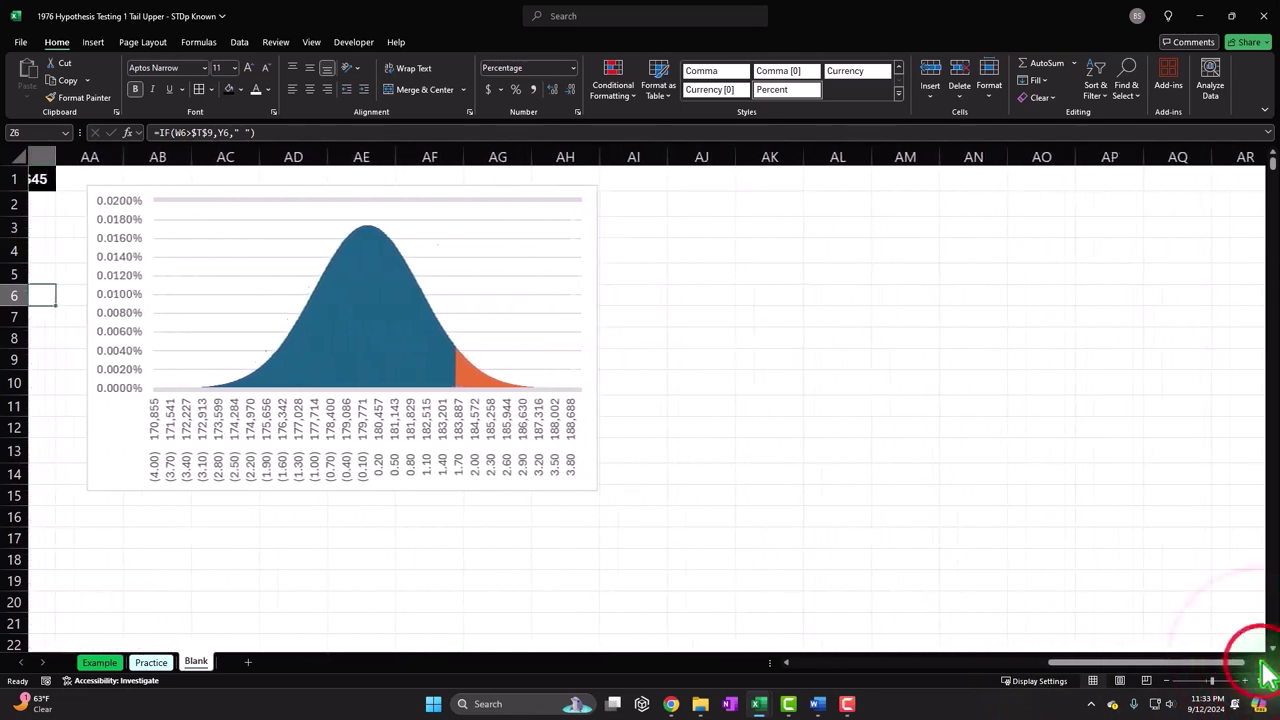
Enlarge the chart to span the view and pick the straight Line shape
click(567, 488)
drag(567, 489, 1242, 625)
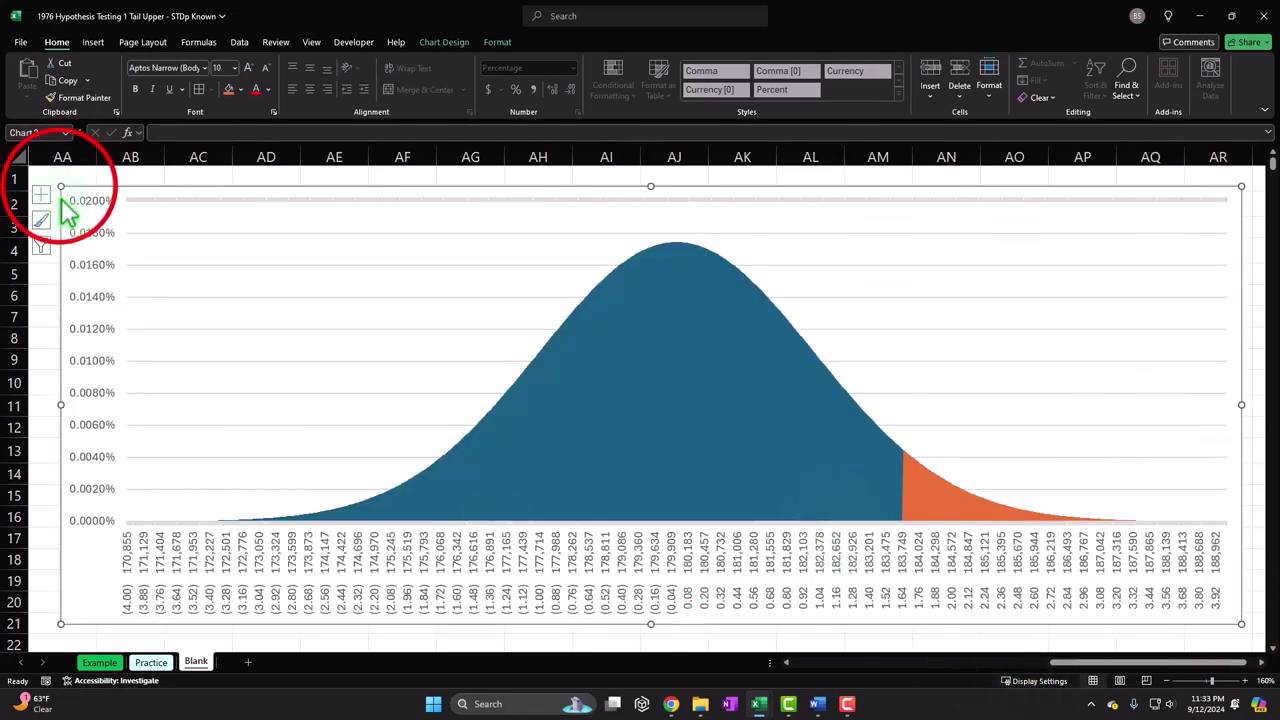
drag(57, 187, 43, 171)
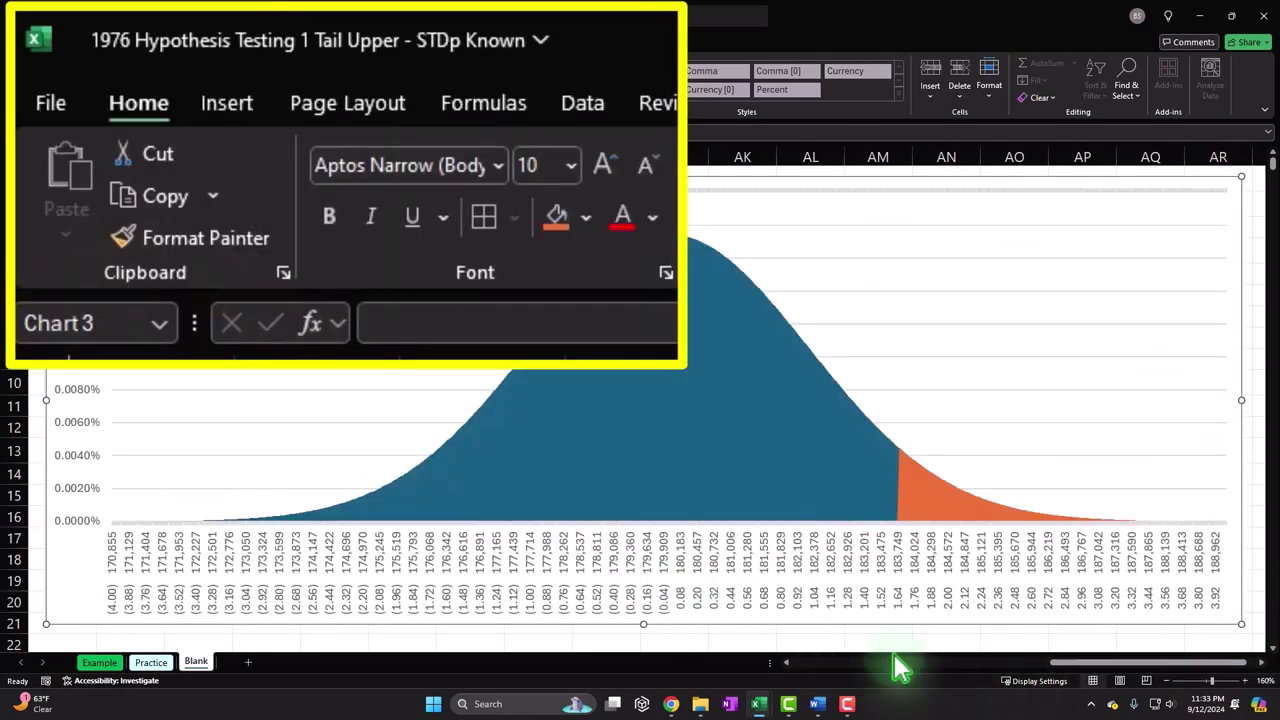
click(232, 103)
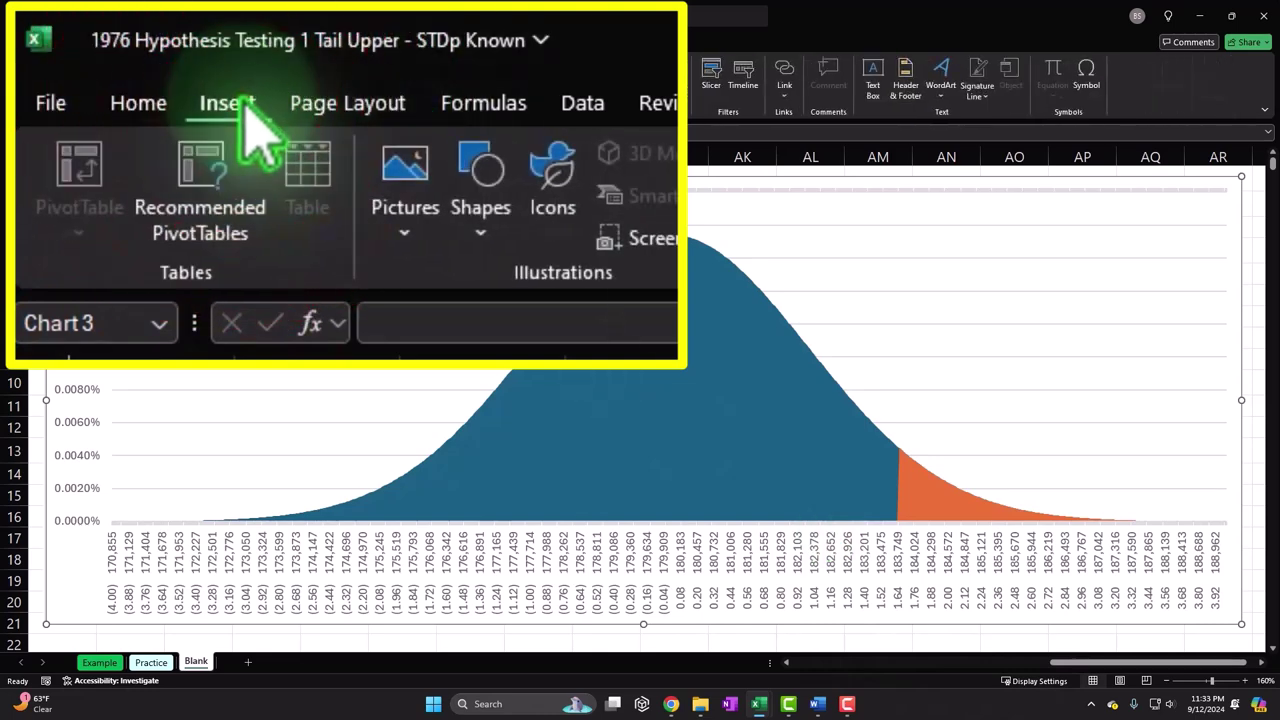
click(200, 78)
click(224, 108)
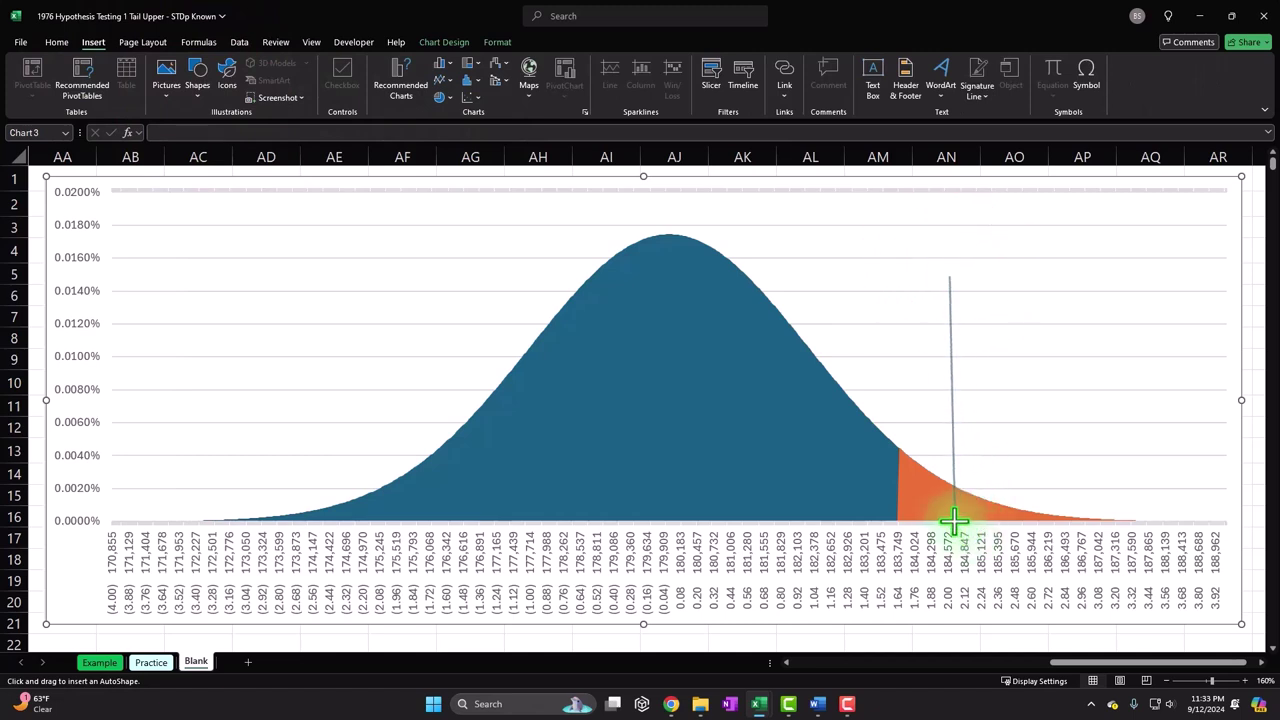
Draw a tall vertical line on the chart, colour it green, and move it left
drag(953, 520, 953, 521)
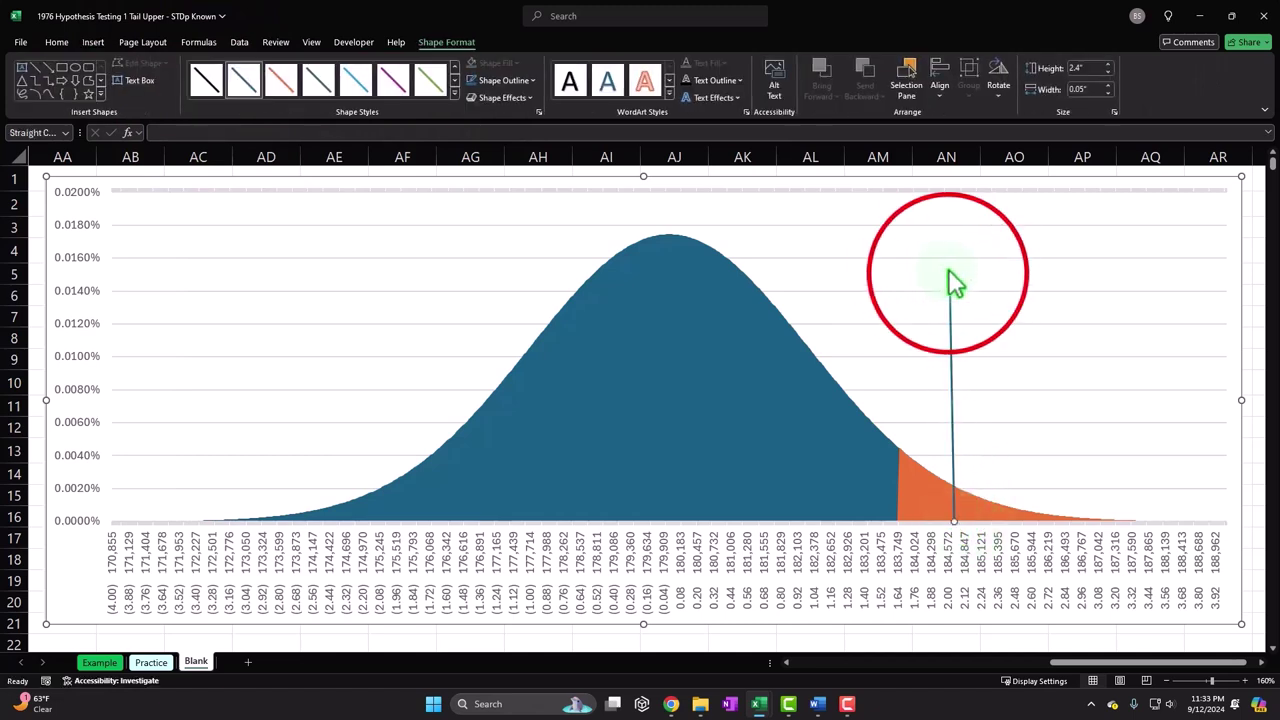
drag(951, 277, 951, 214)
click(560, 110)
drag(953, 374, 677, 374)
drag(1062, 663, 820, 666)
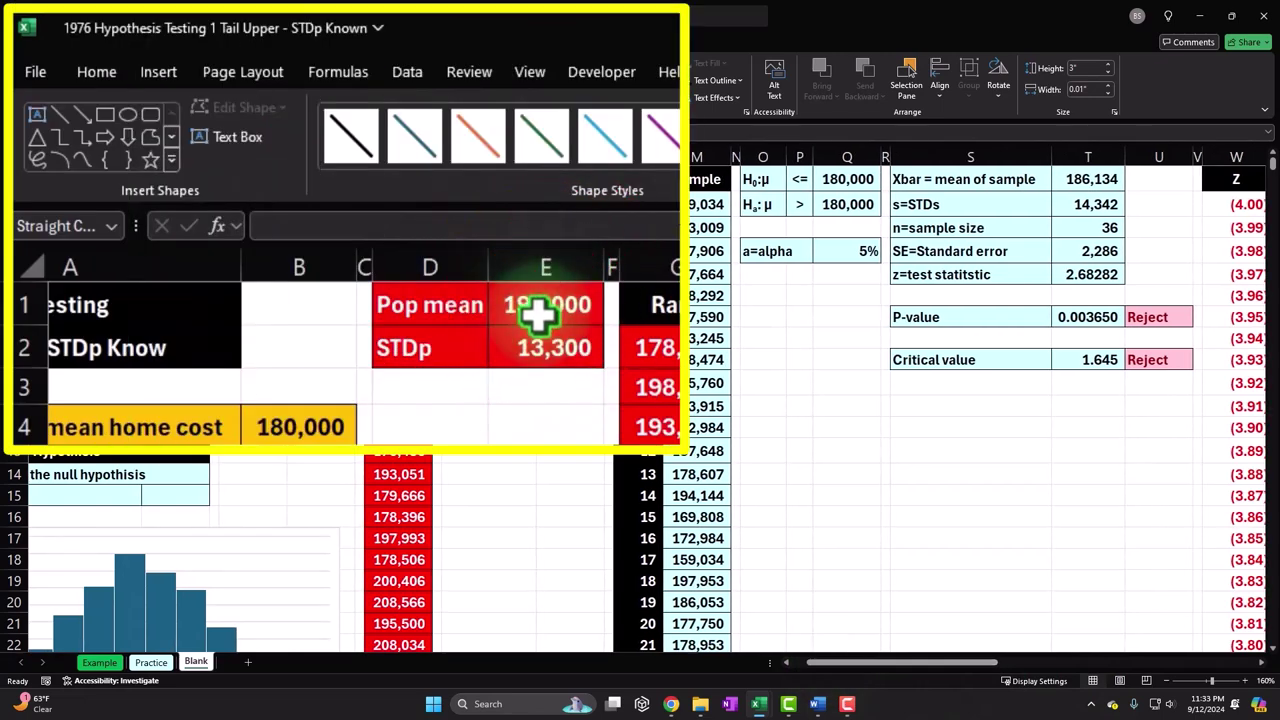
Position the green line at the z = 1.64 critical value on the chart axis
click(541, 300)
drag(842, 663, 1143, 663)
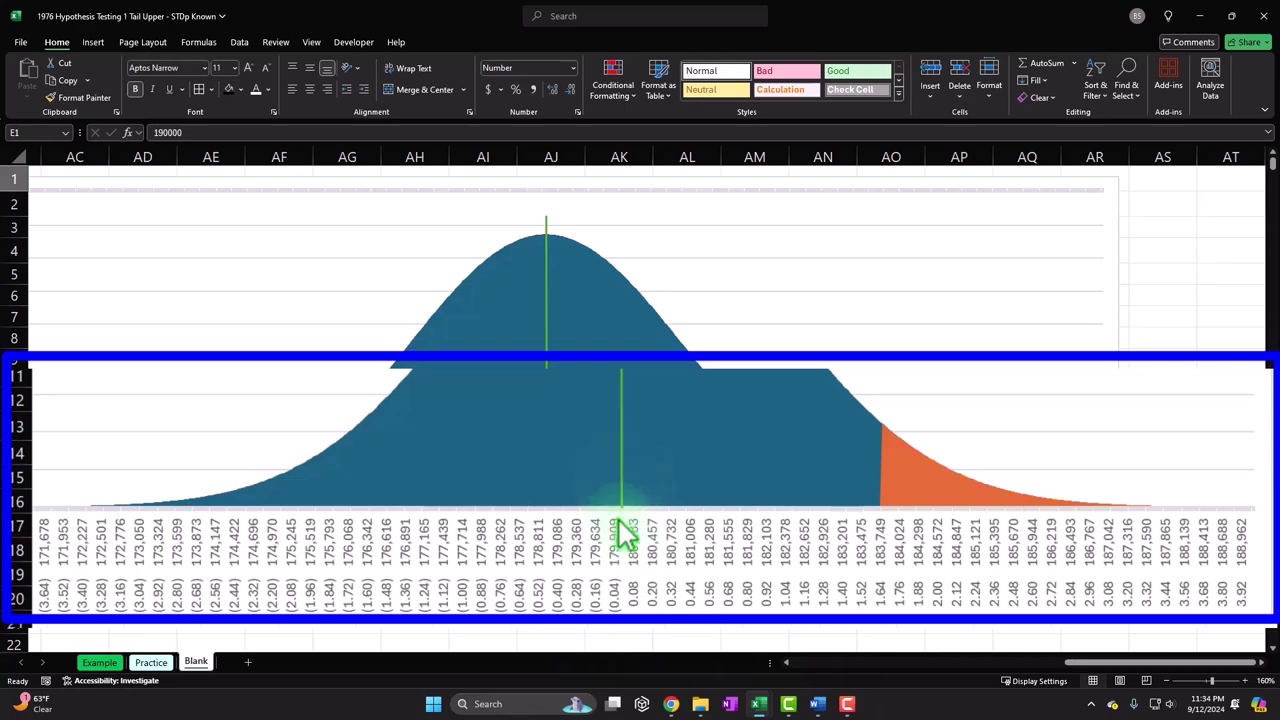
click(1090, 666)
drag(1090, 672, 812, 672)
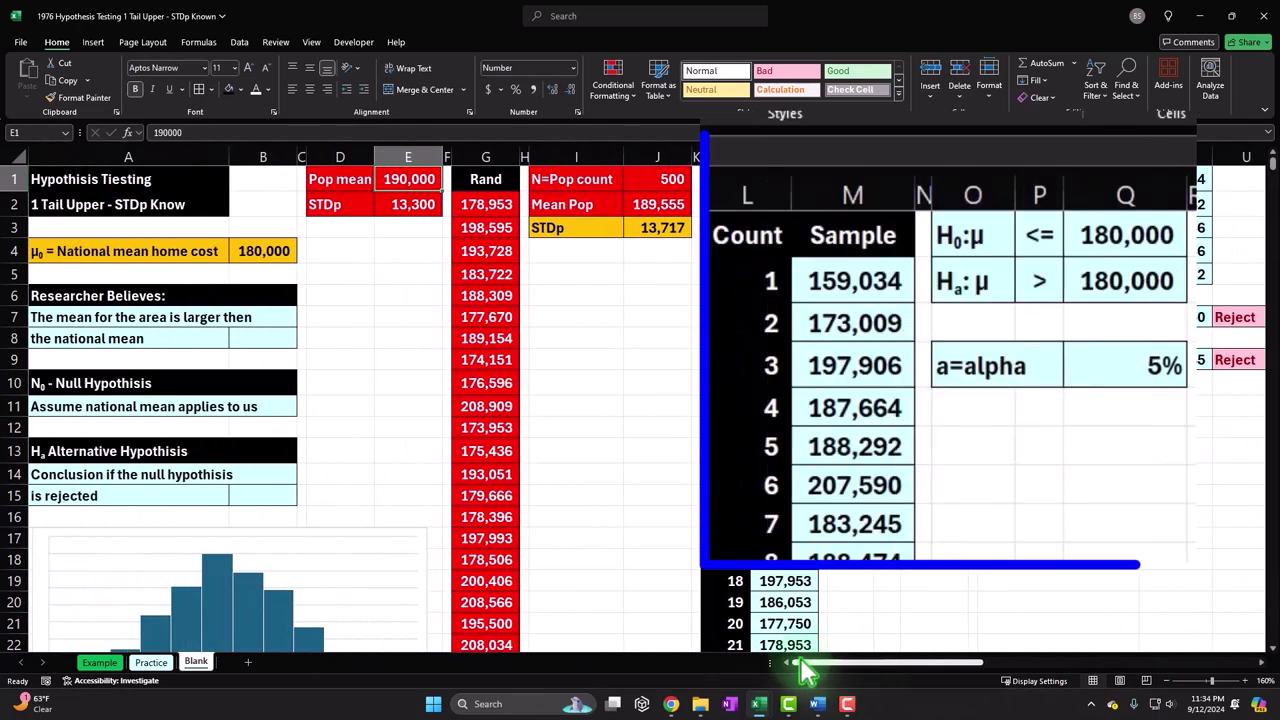
drag(929, 663, 1172, 692)
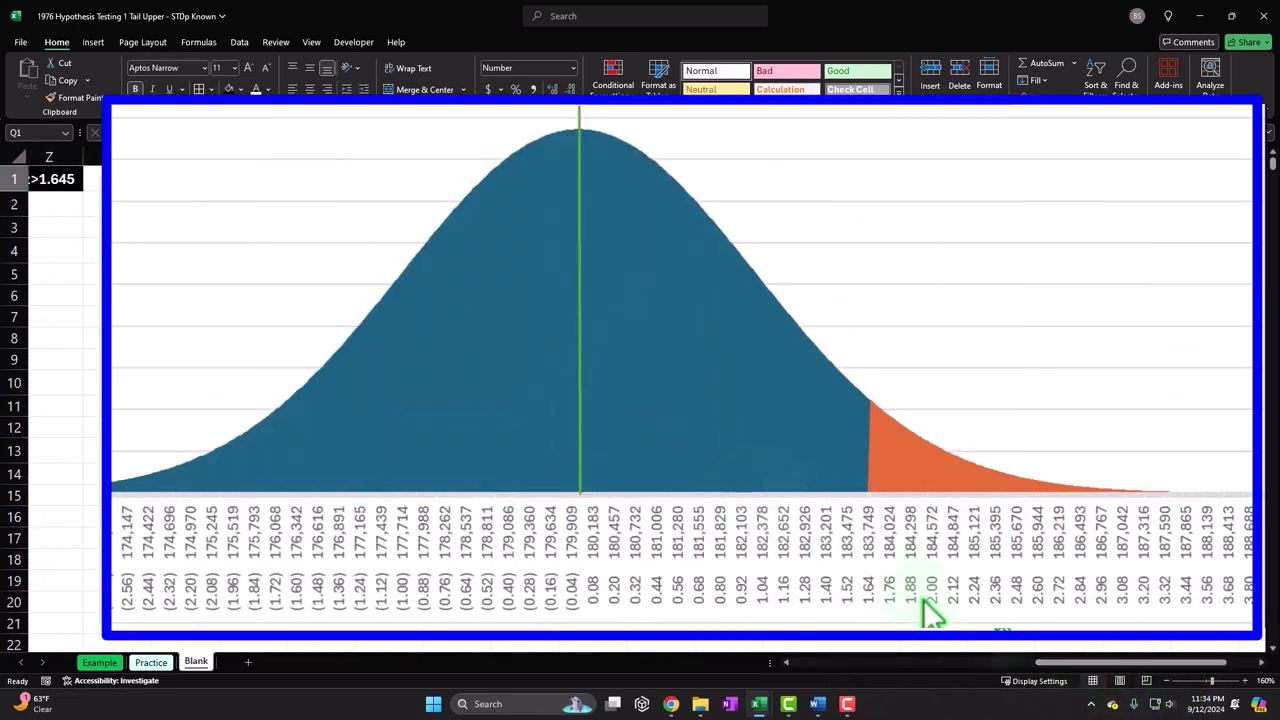
drag(579, 419, 866, 433)
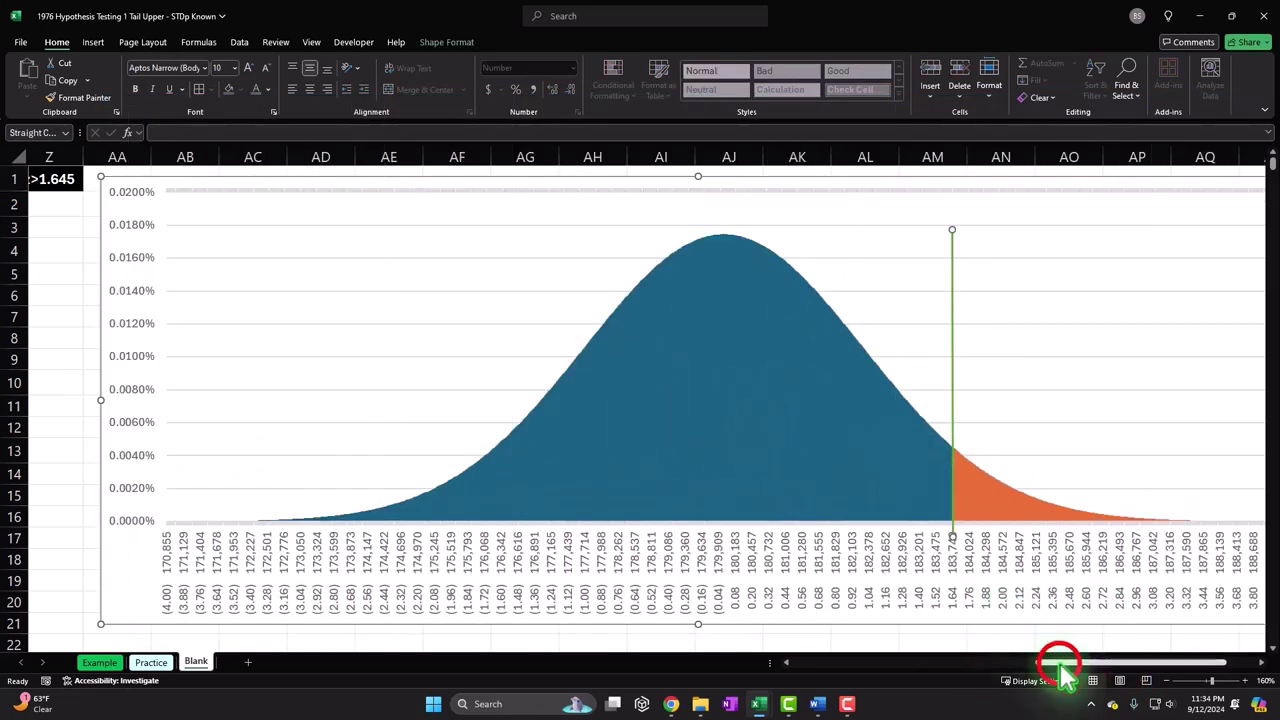
drag(1057, 663, 930, 688)
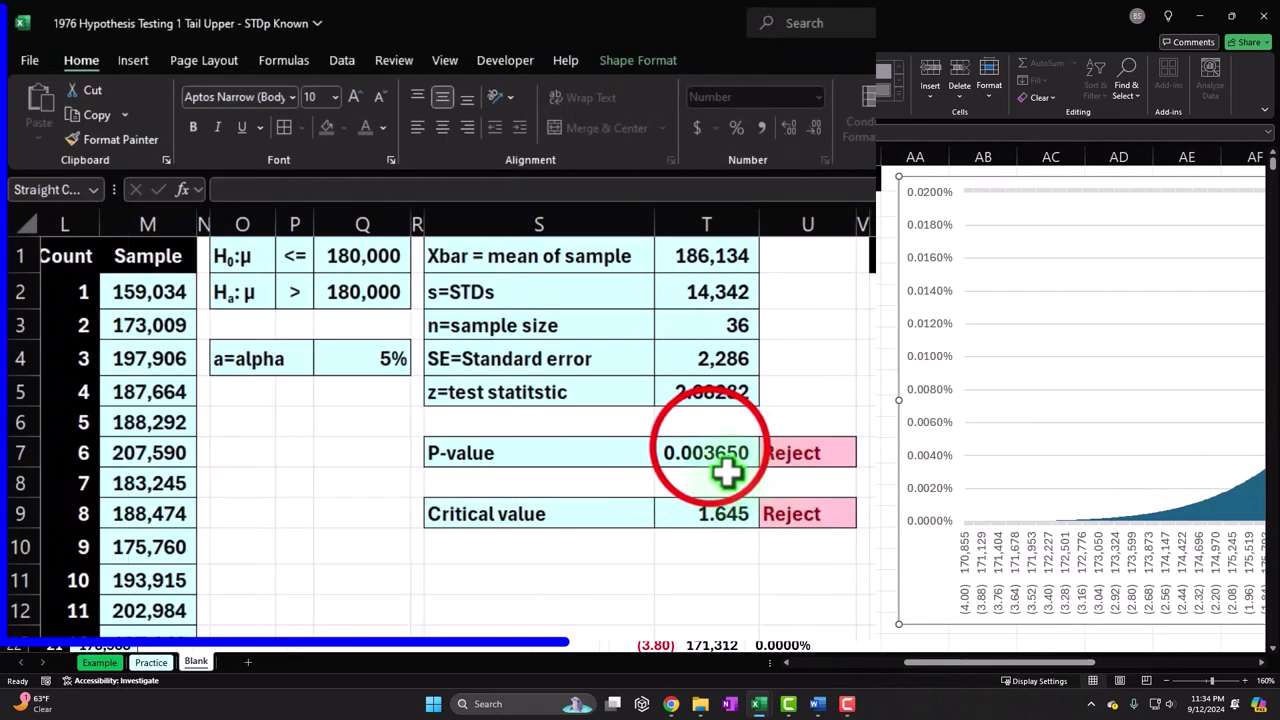
Review the P-value, critical value and sample mean formulas in T7, T9 and T1
click(505, 322)
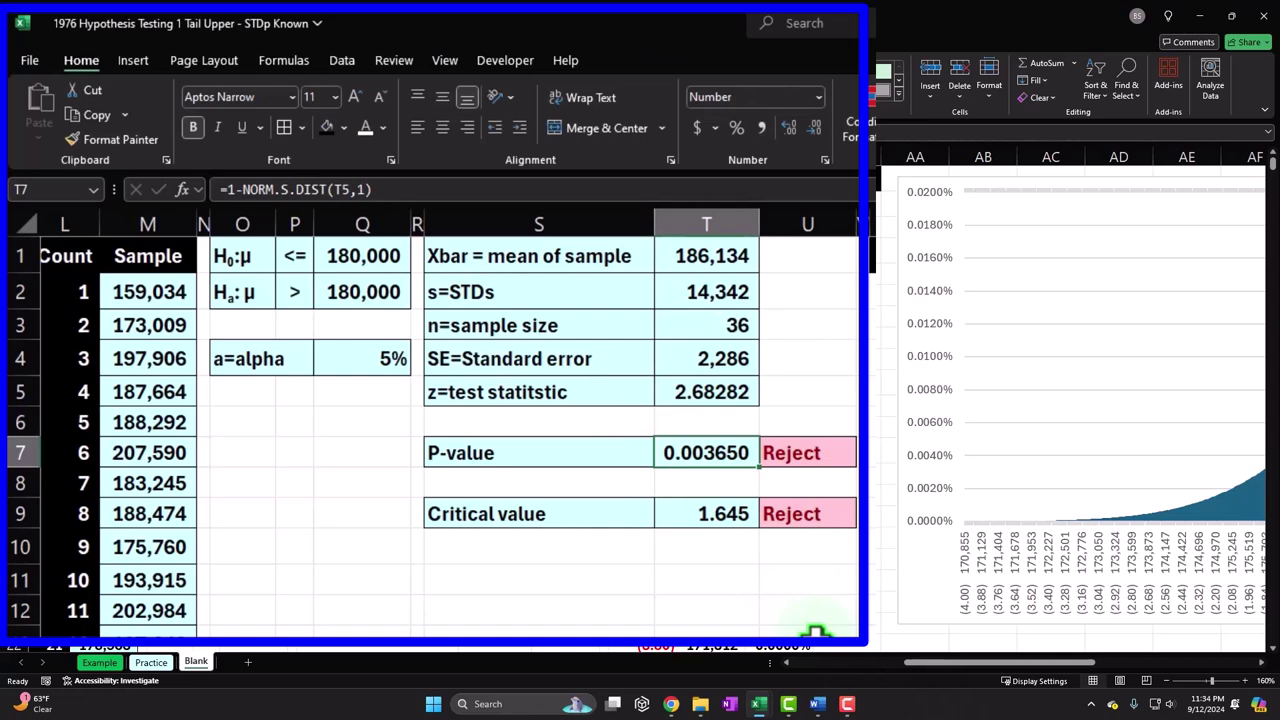
click(731, 510)
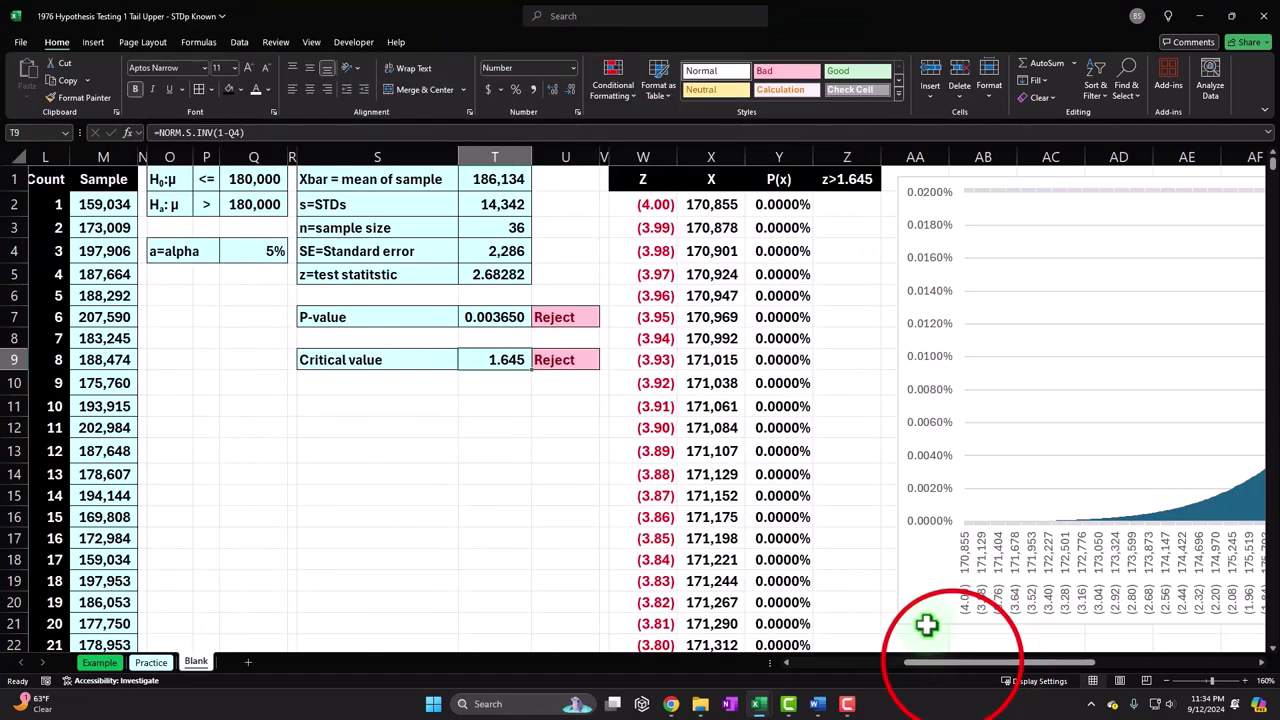
drag(951, 663, 1143, 694)
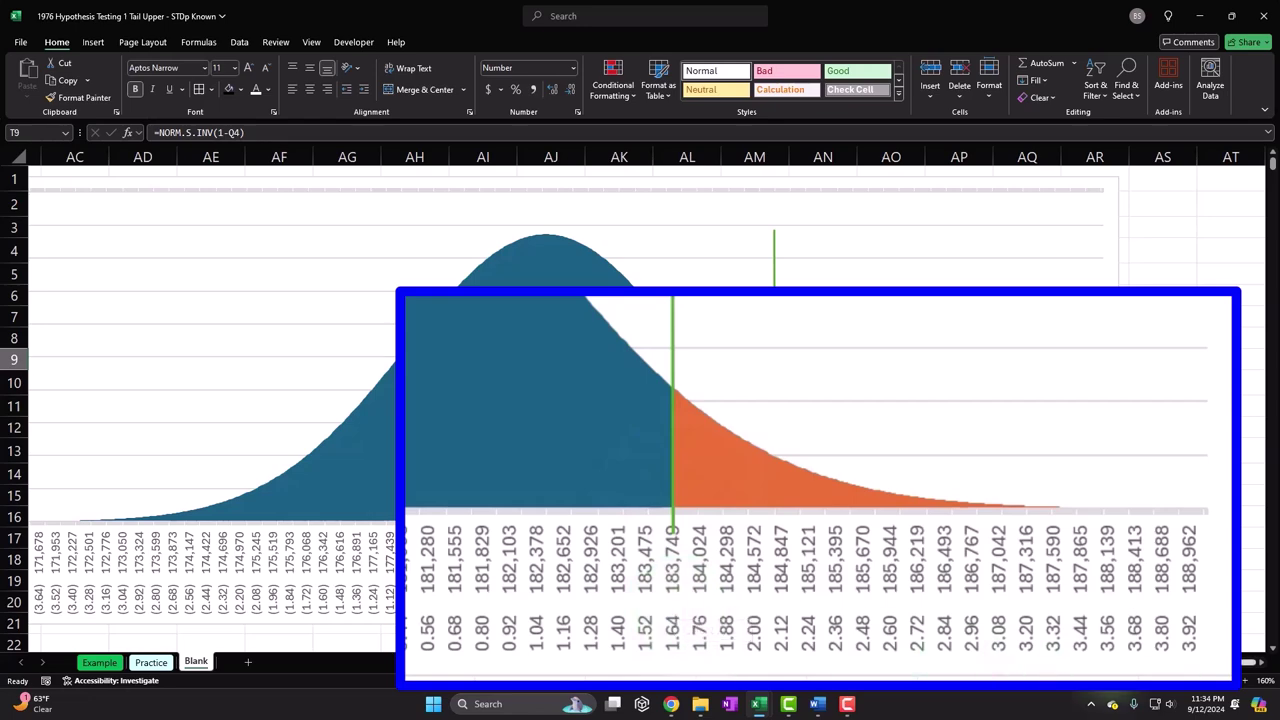
drag(1105, 668, 966, 677)
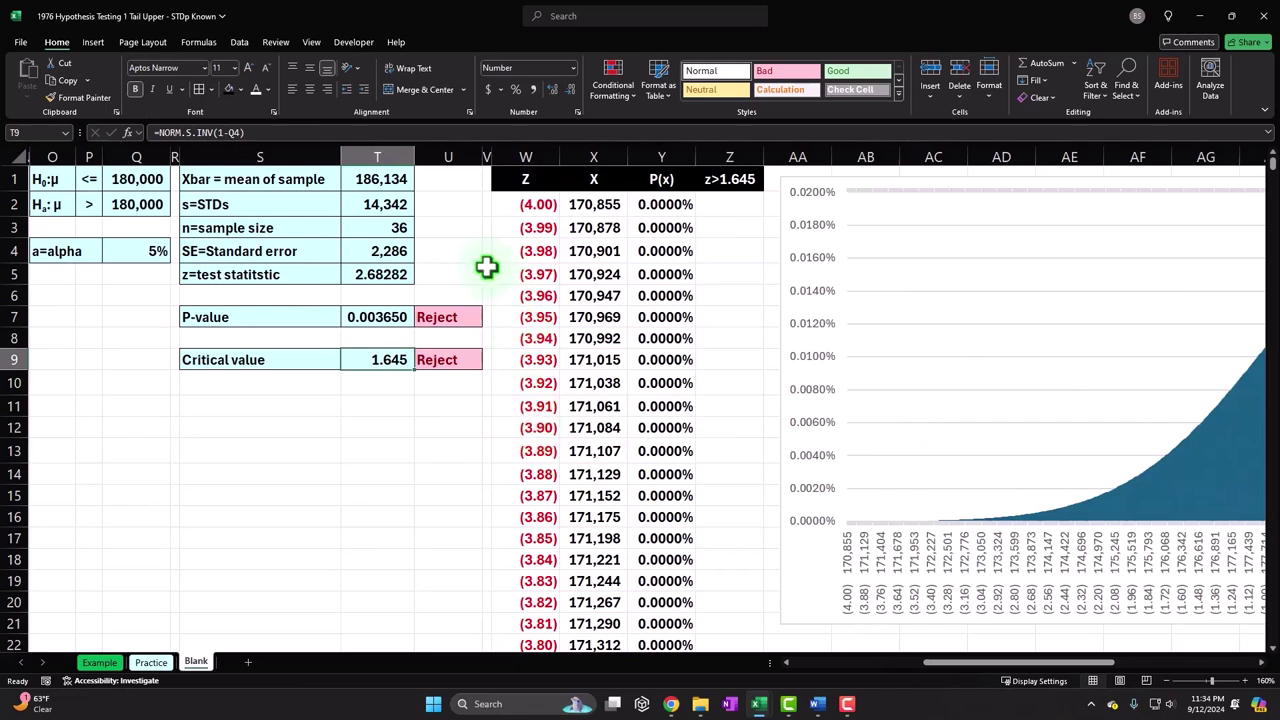
click(378, 179)
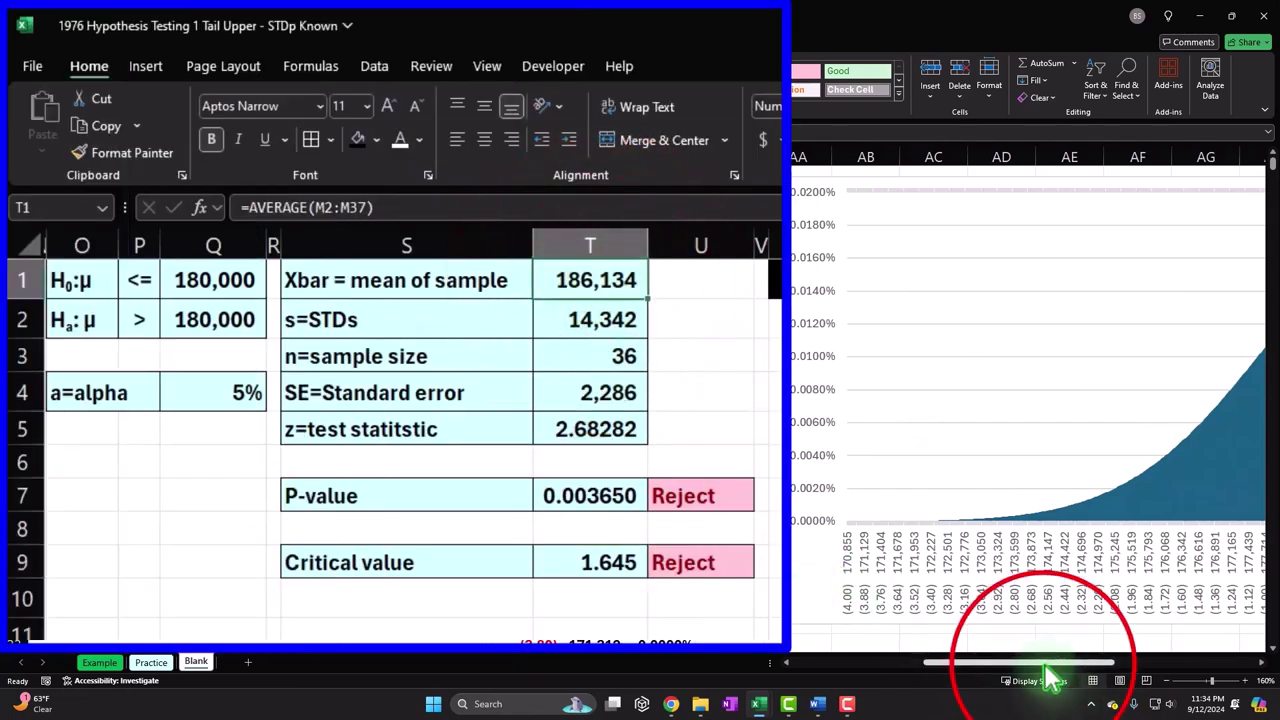
Move the green line right to about z = 2.72, near the 2.68282 test statistic
drag(1057, 668, 1198, 670)
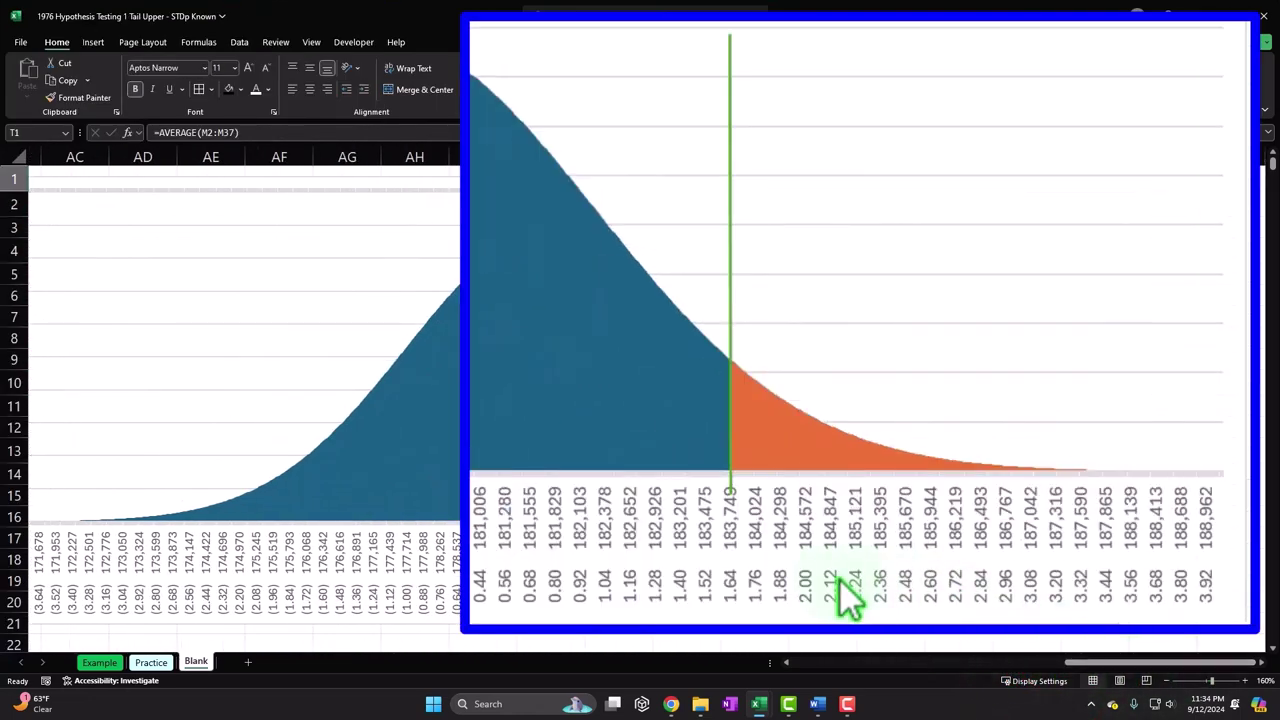
drag(731, 429, 955, 365)
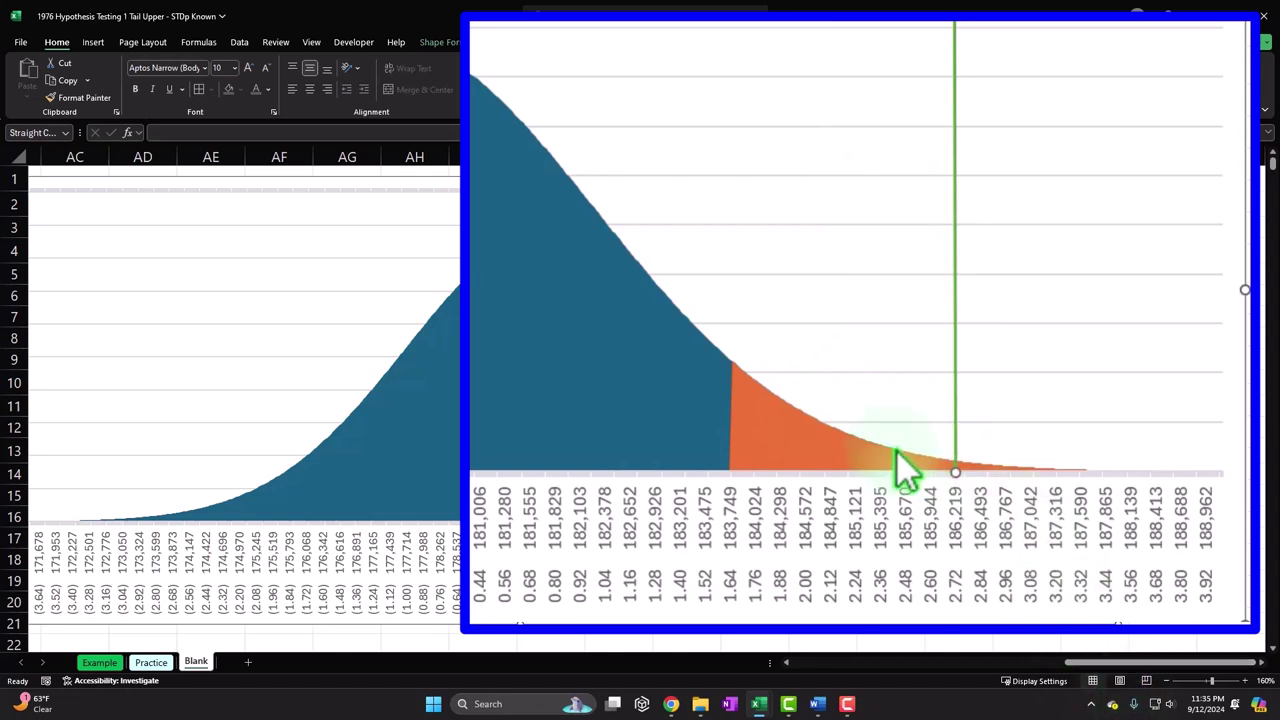
click(1085, 663)
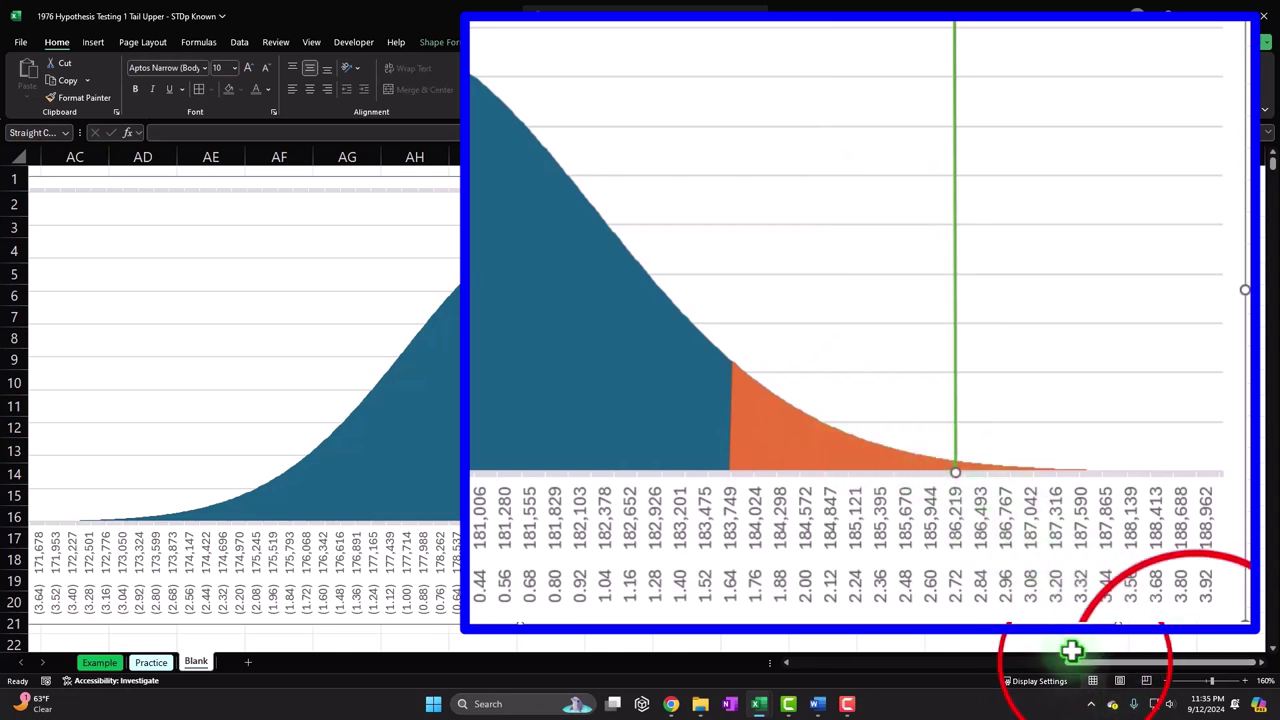
drag(1088, 668, 955, 670)
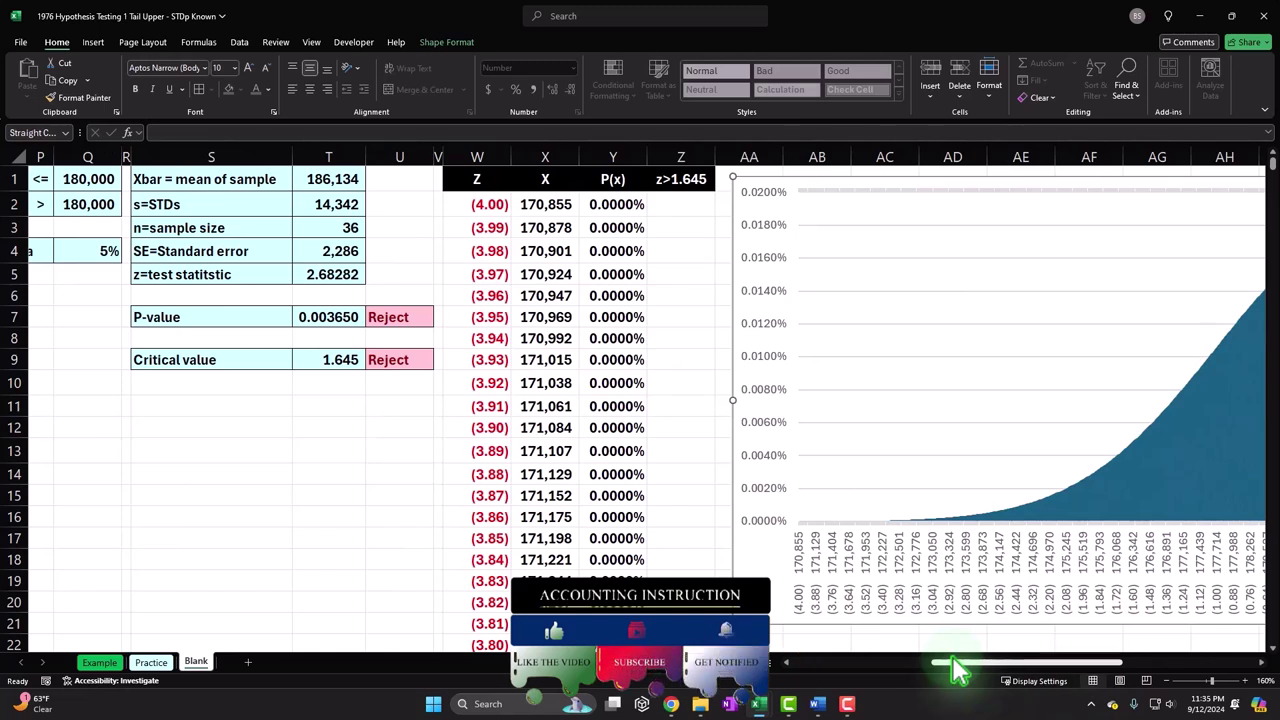
Review the sample mean formula in T1 and the test statistic formula in T5
drag(955, 670, 955, 671)
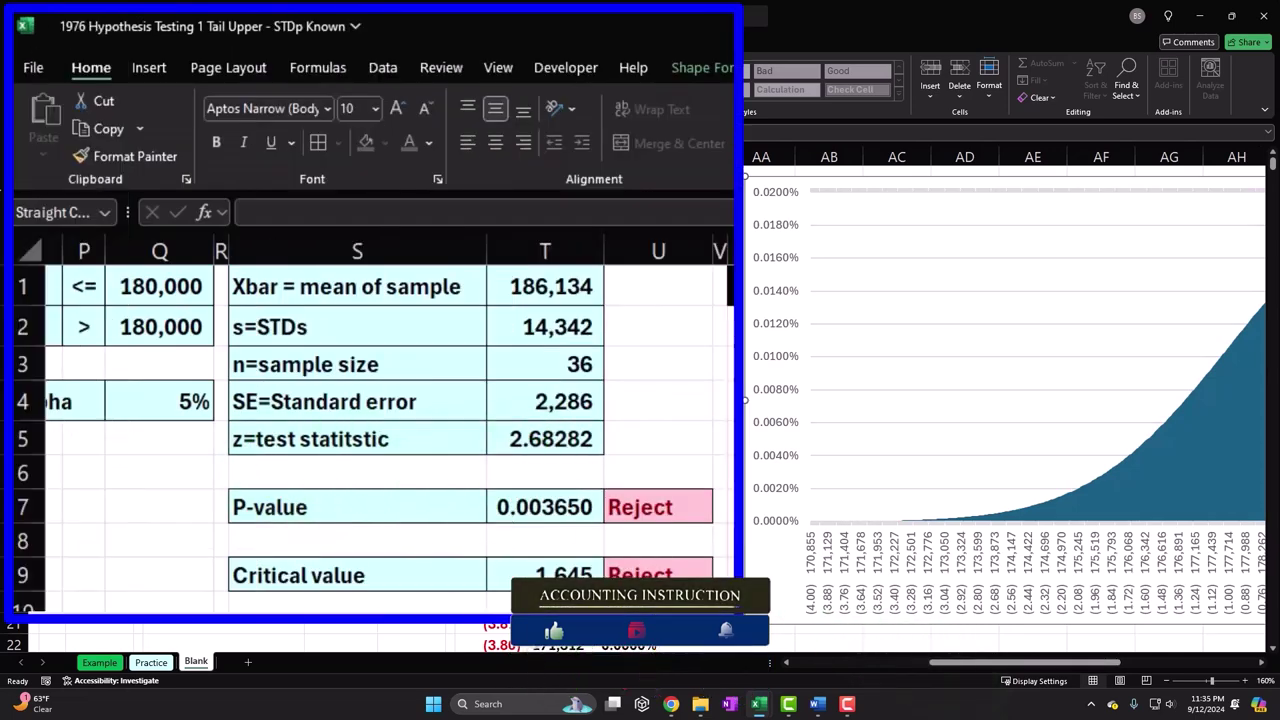
click(554, 286)
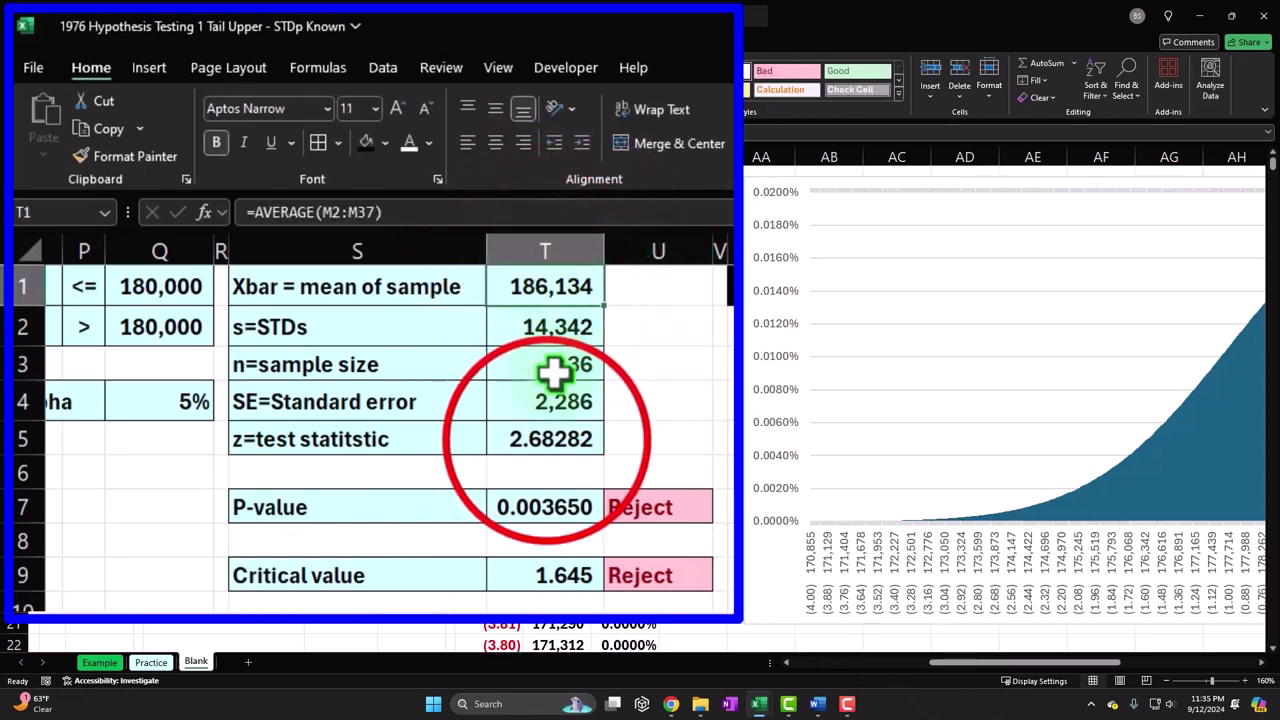
click(546, 440)
Shrink the normal-curve chart to a compact size beside the z table
click(975, 675)
drag(970, 672, 1140, 677)
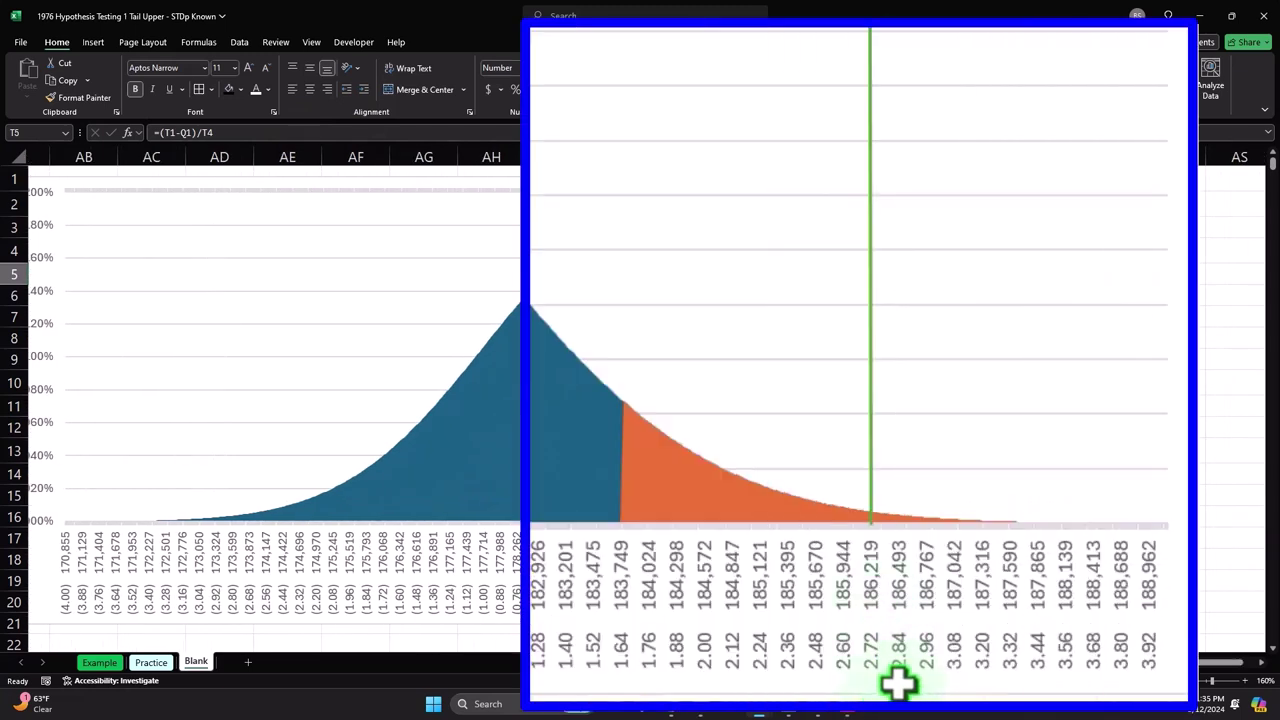
click(866, 460)
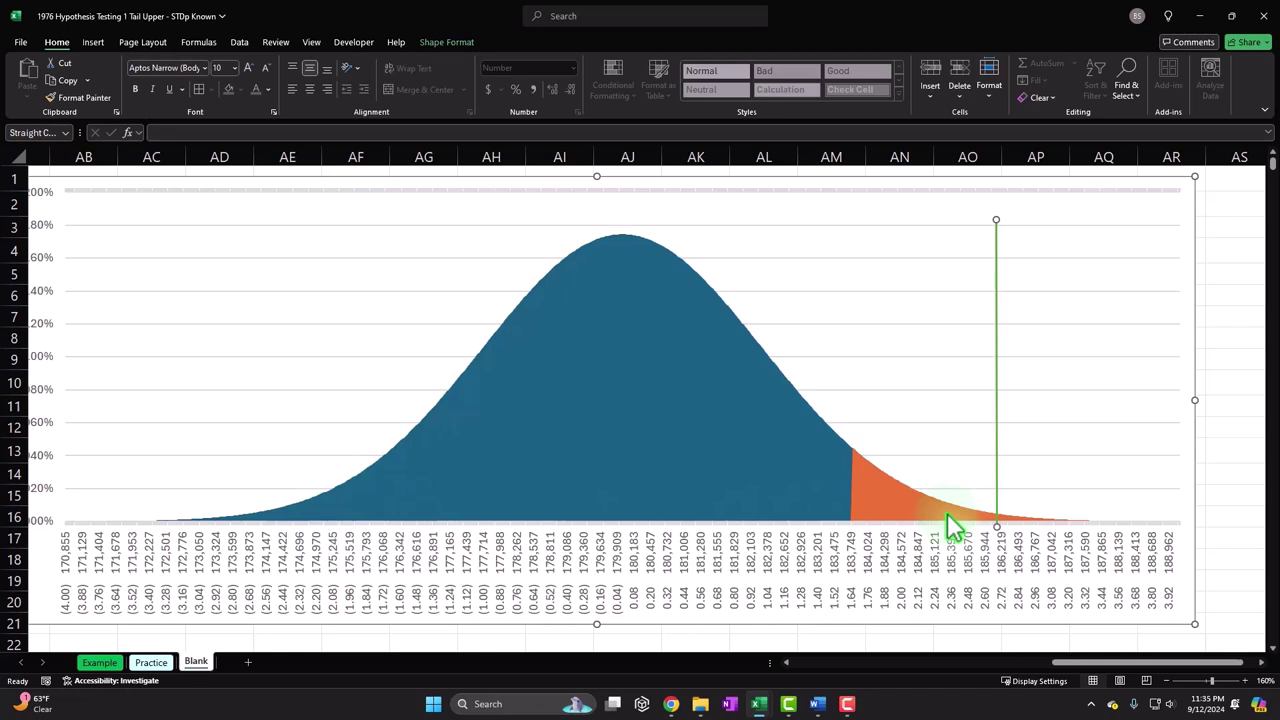
click(1202, 627)
drag(1194, 626, 771, 605)
click(656, 595)
drag(1072, 675, 945, 673)
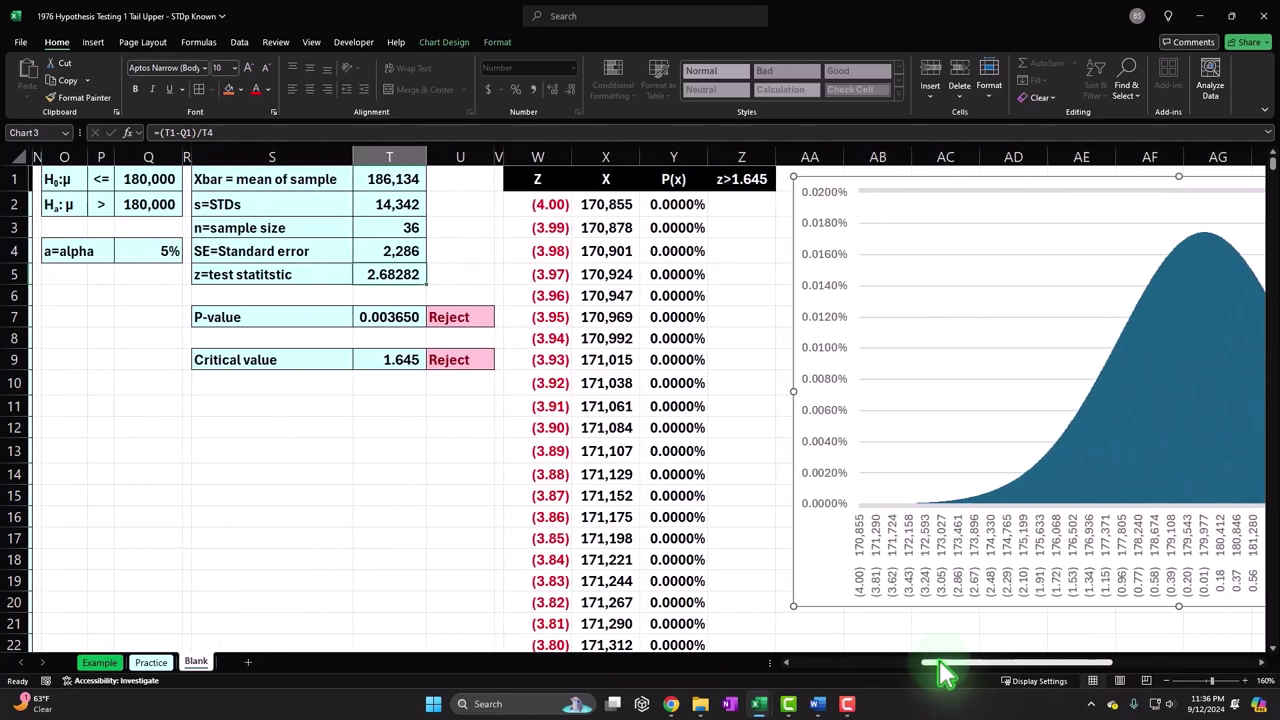
Give the z table W2:Z802 the recent light blue fill, then return to column A
click(558, 207)
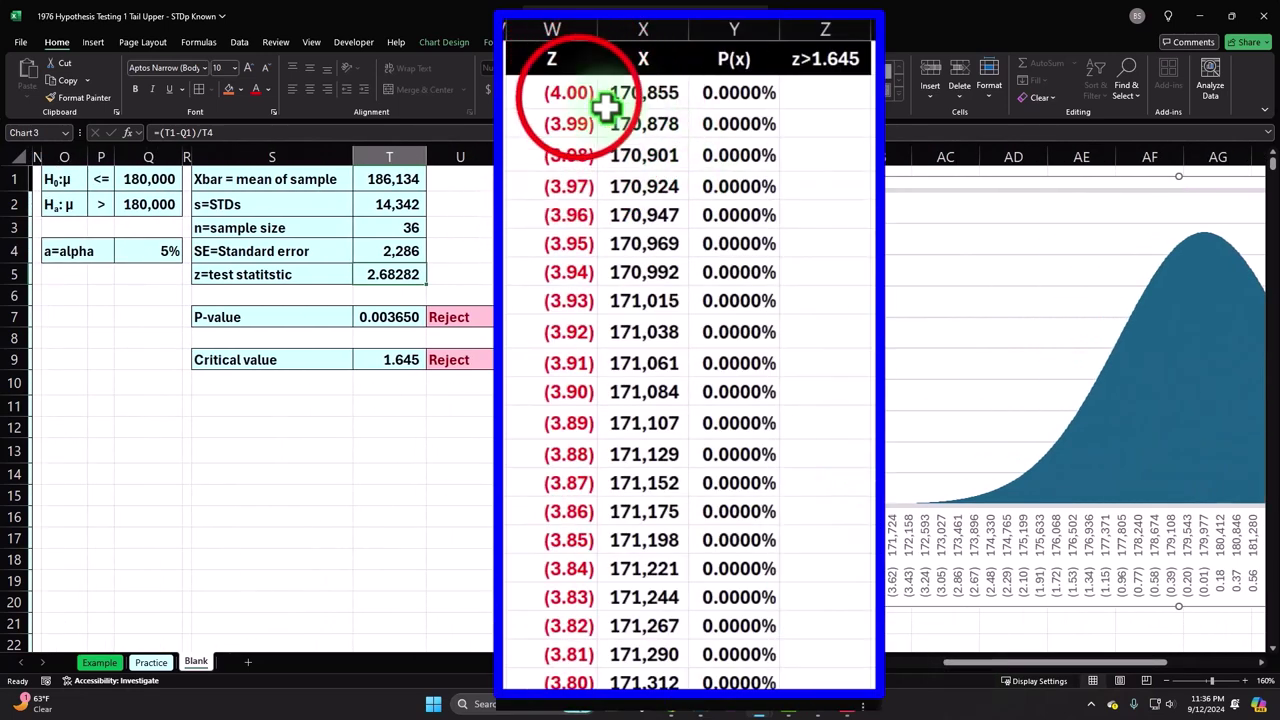
drag(579, 96, 783, 95)
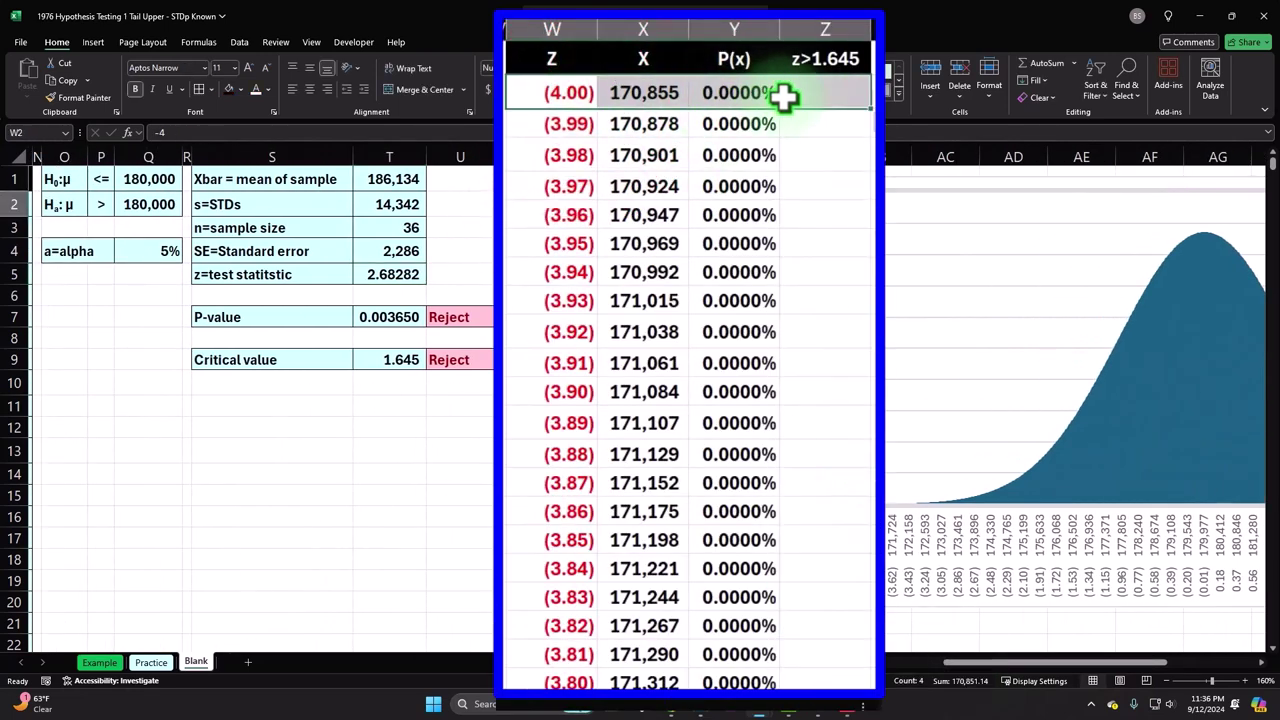
key(ctrl+shift+Down)
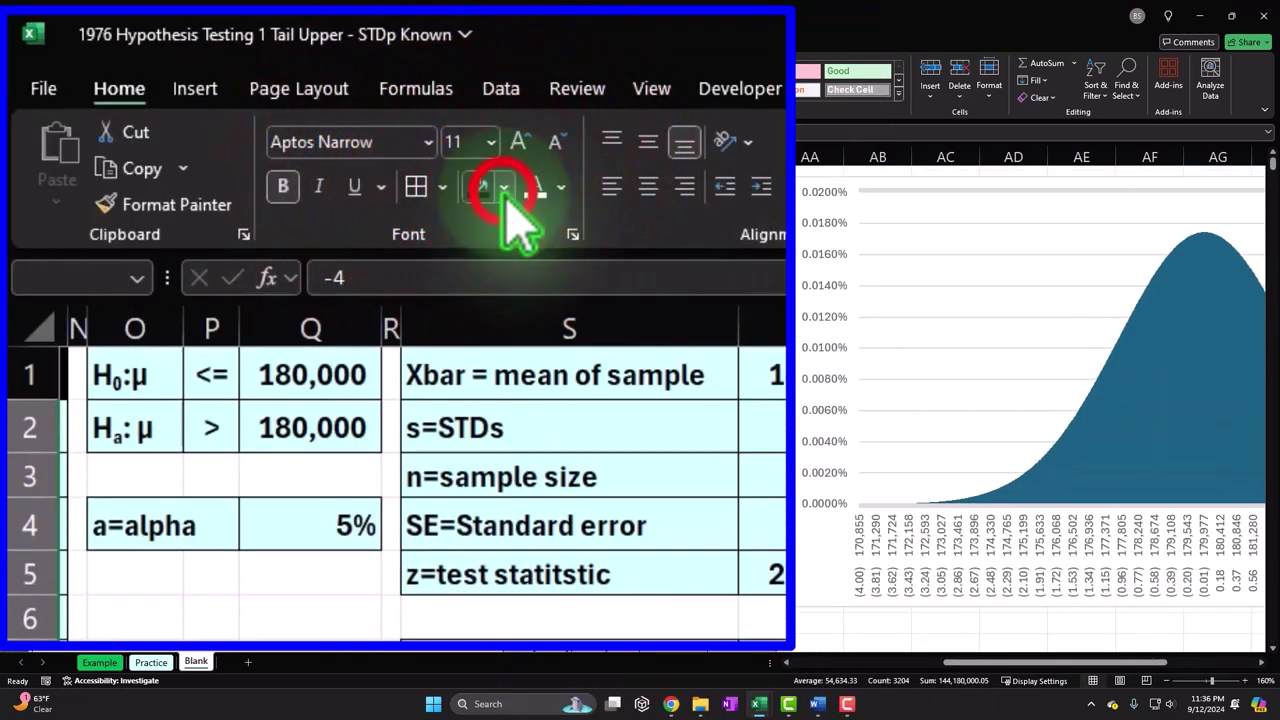
click(505, 190)
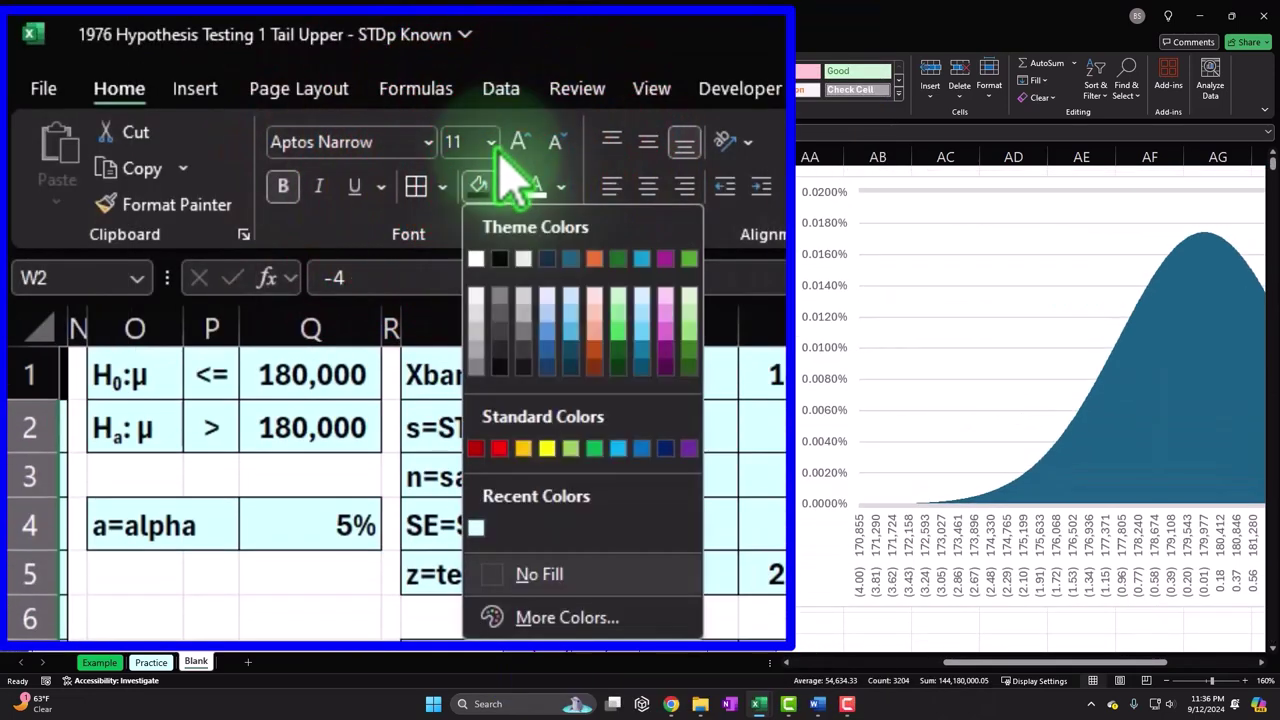
click(472, 526)
click(368, 471)
ctrl+scroll(366, 474, up, 2)
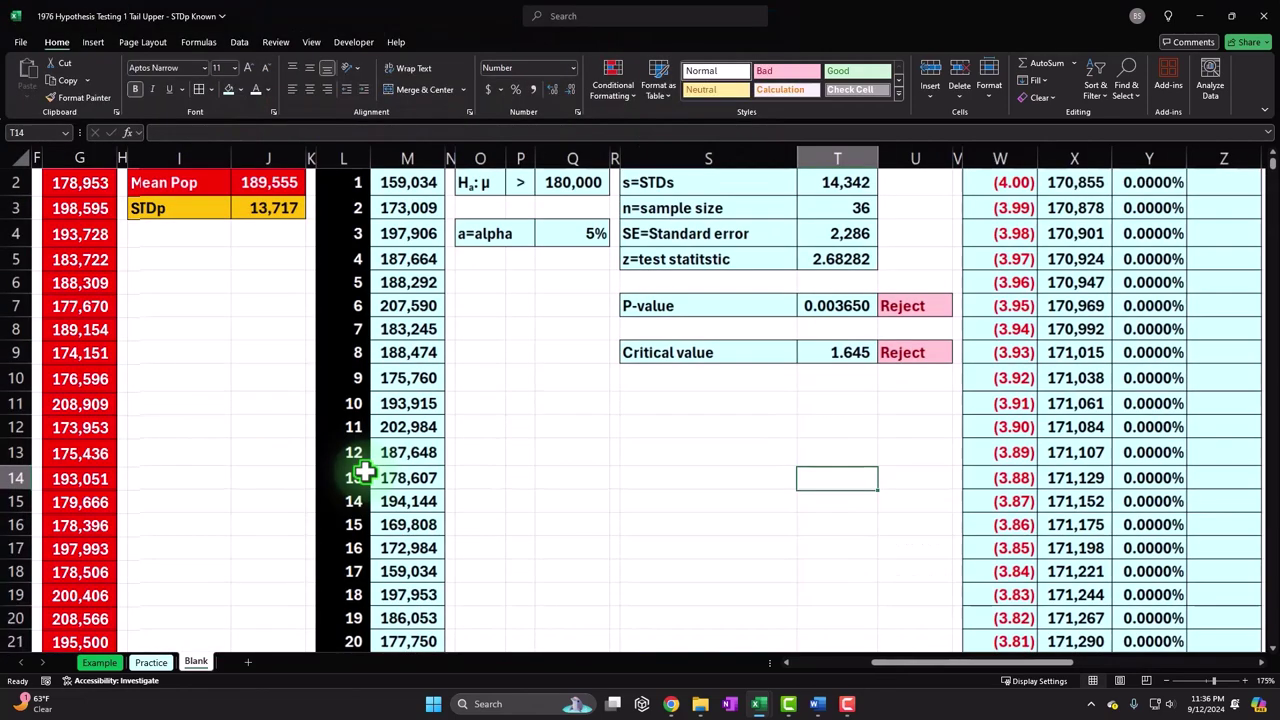
ctrl+scroll(366, 474, up, 1)
click(928, 662)
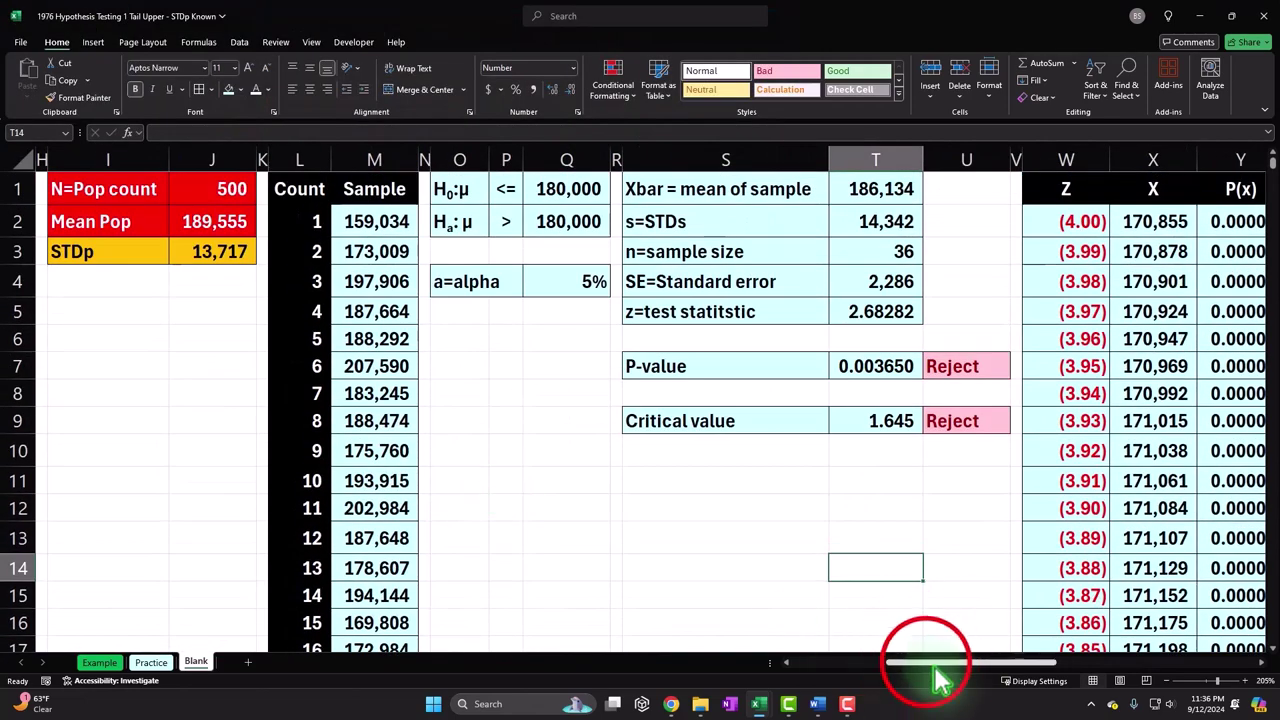
drag(928, 662, 833, 662)
click(523, 499)
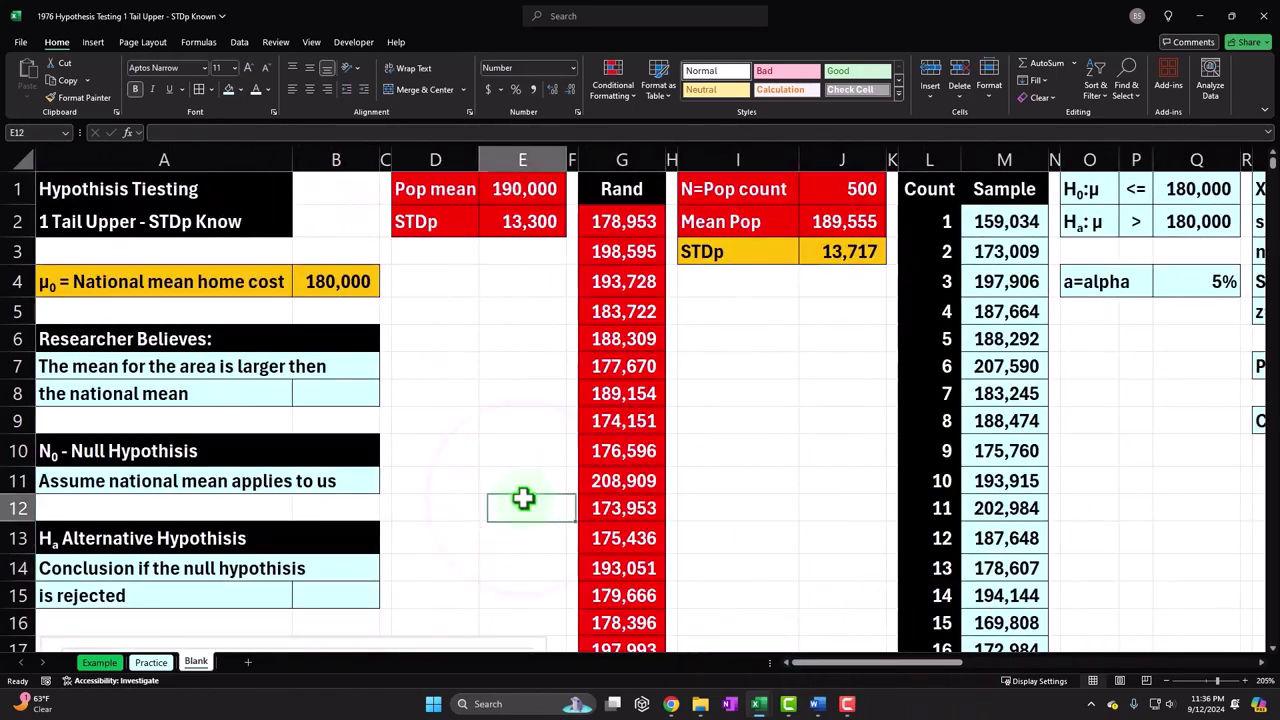